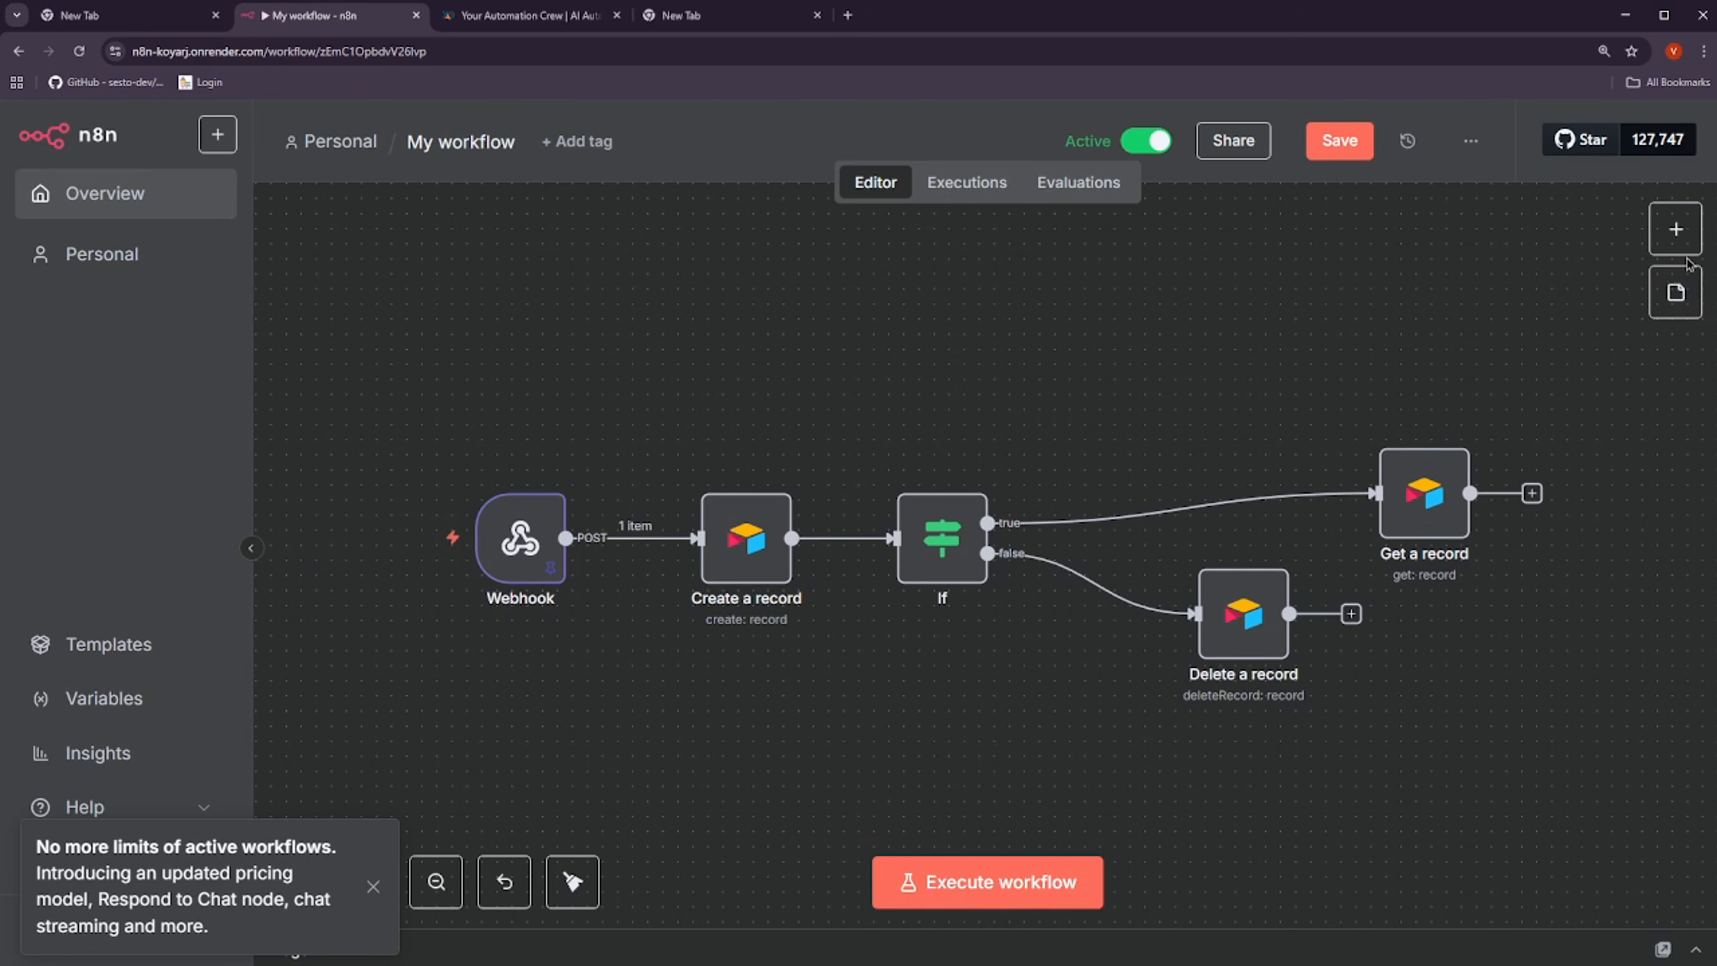
Add an AI Agent node to the workflow and place it in the free space below the If node
click(1677, 231)
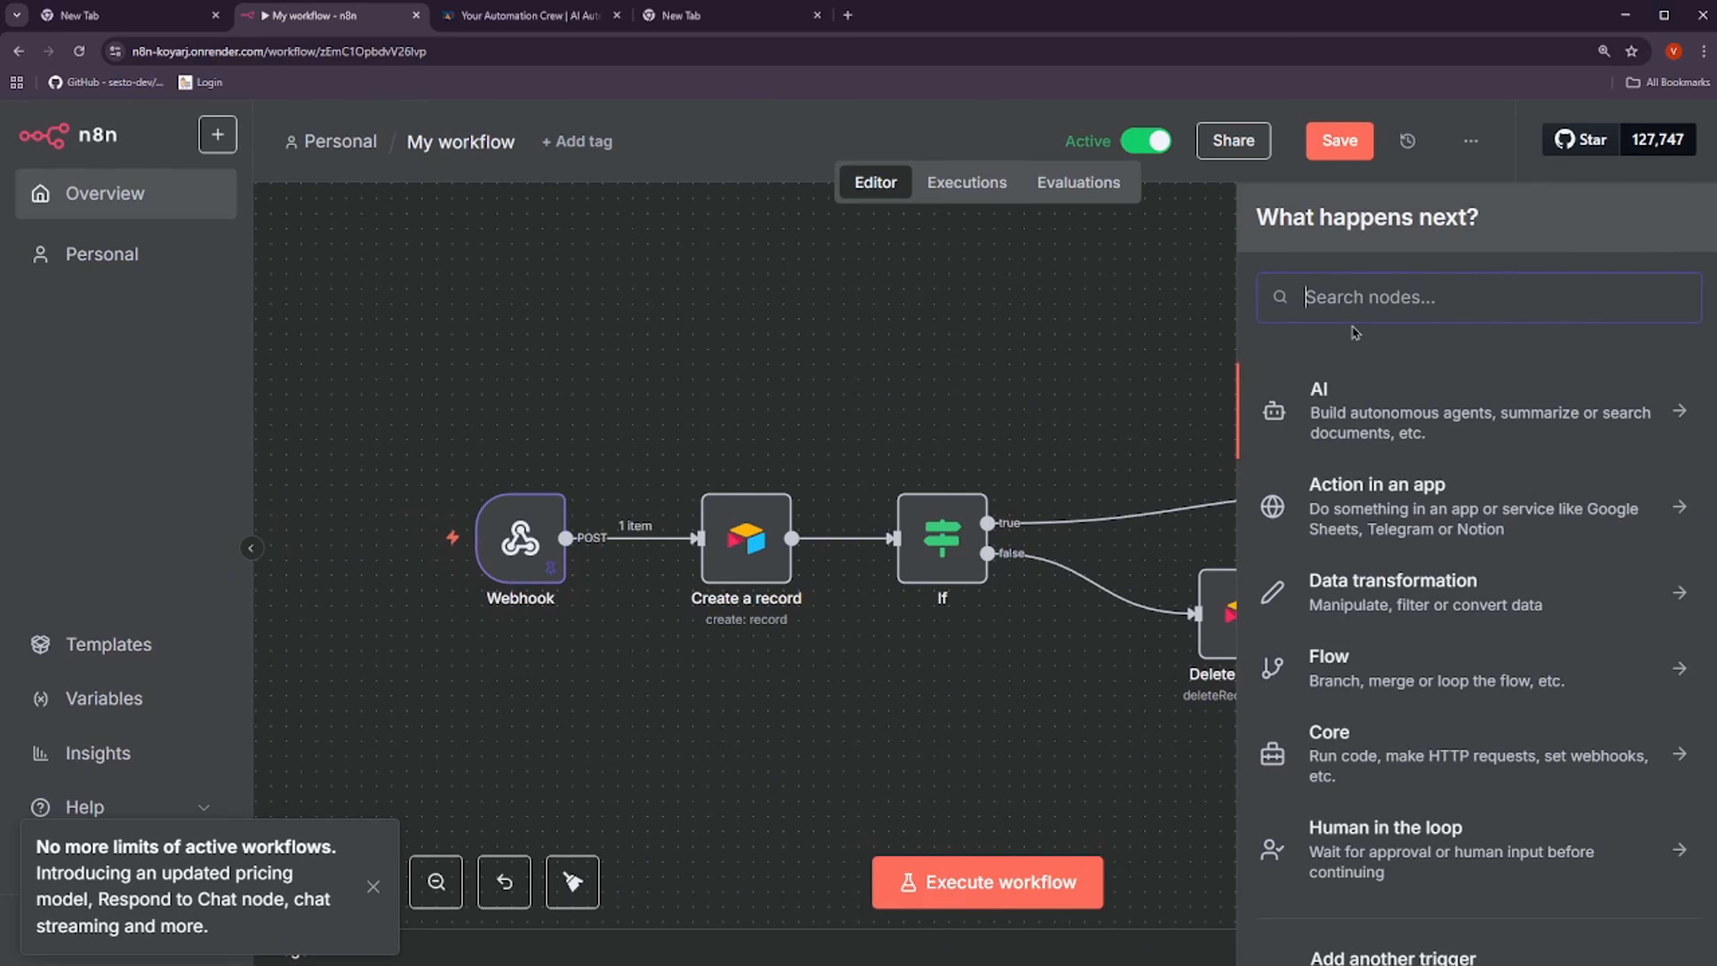
text(ai age)
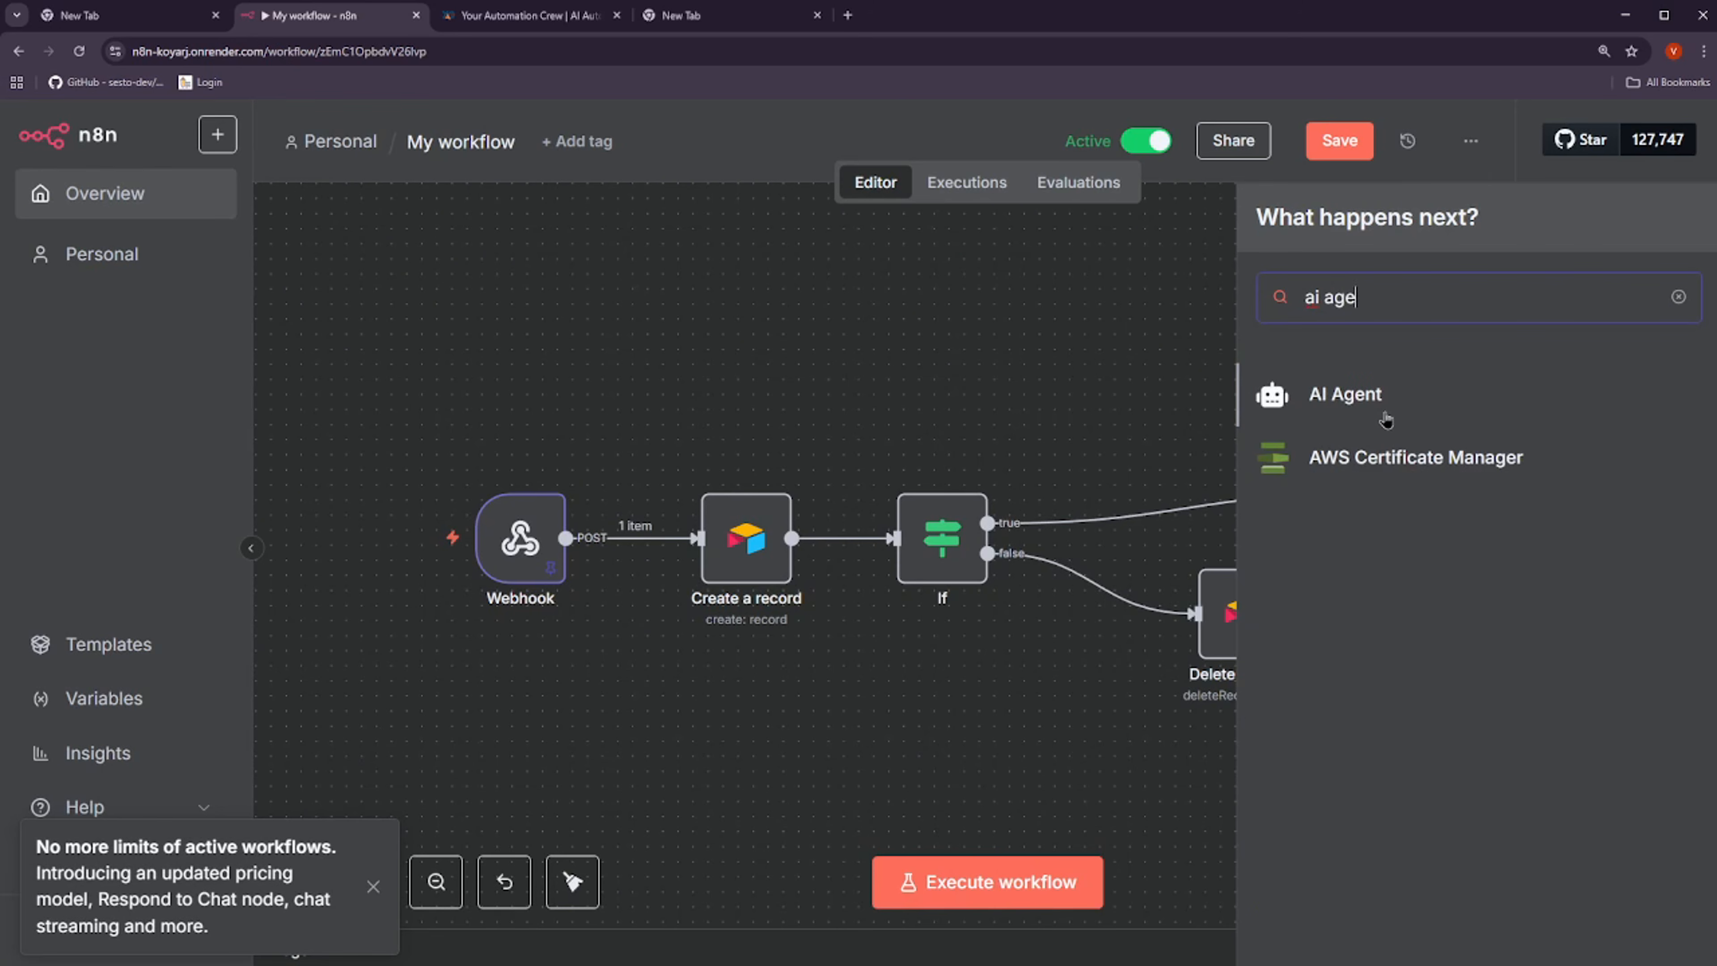
click(1387, 415)
key(Escape)
scroll(985, 718, down, 3)
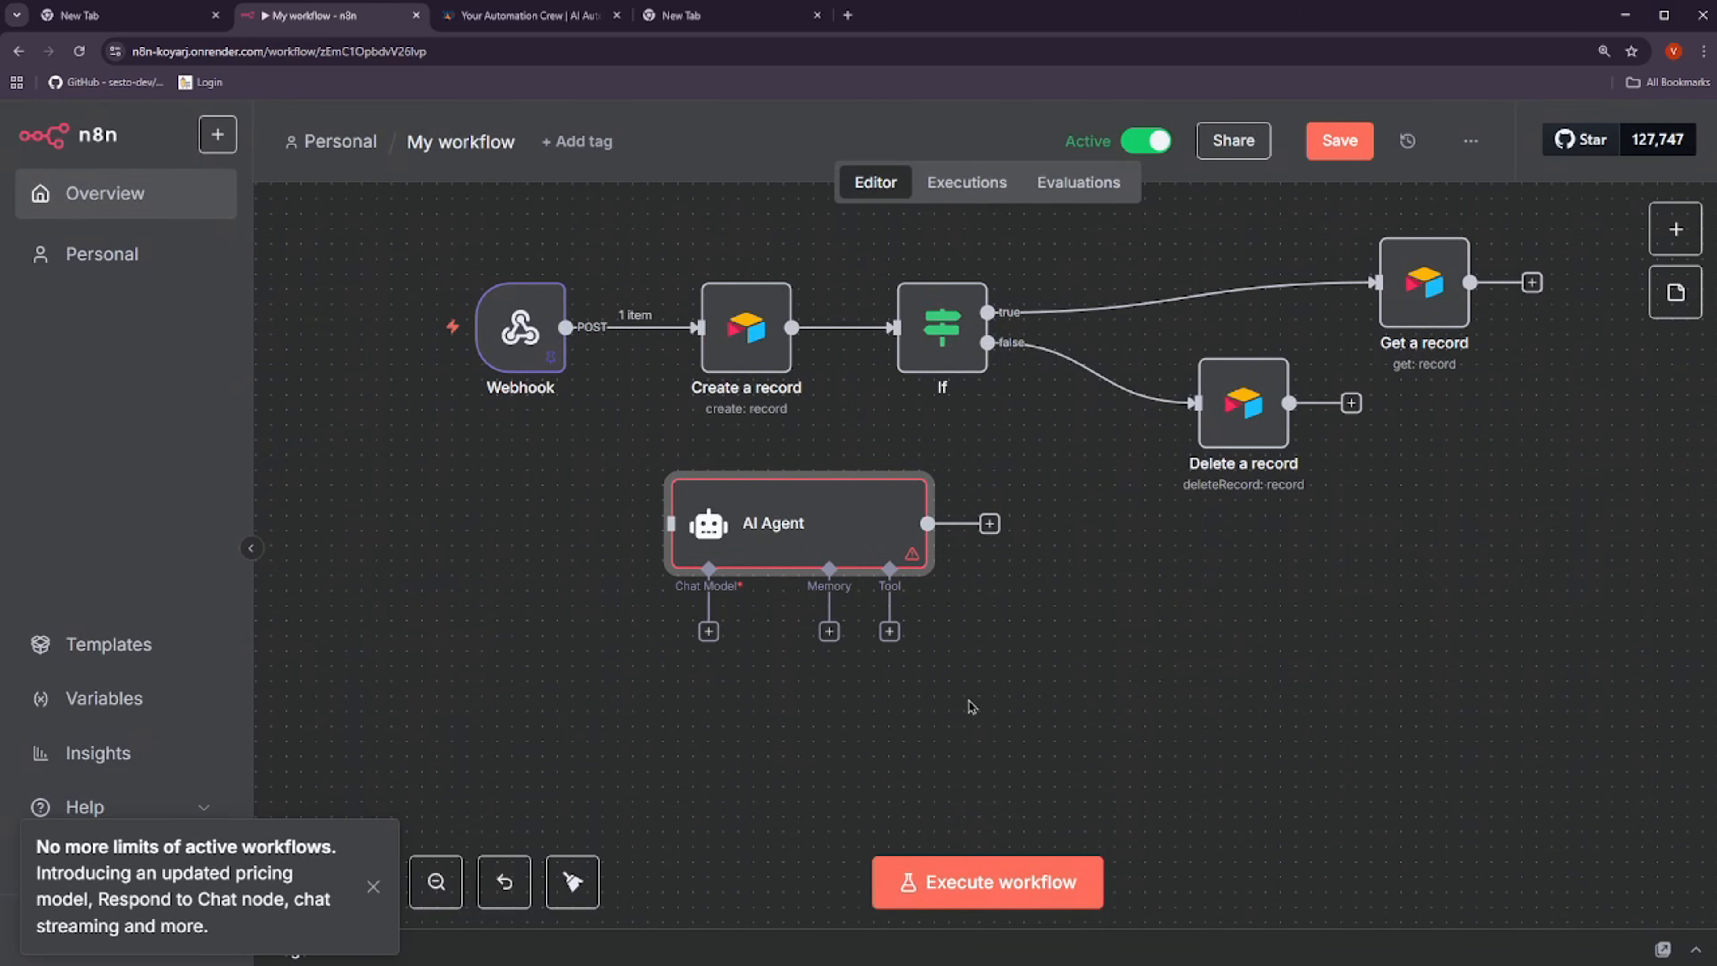
drag(770, 527, 988, 601)
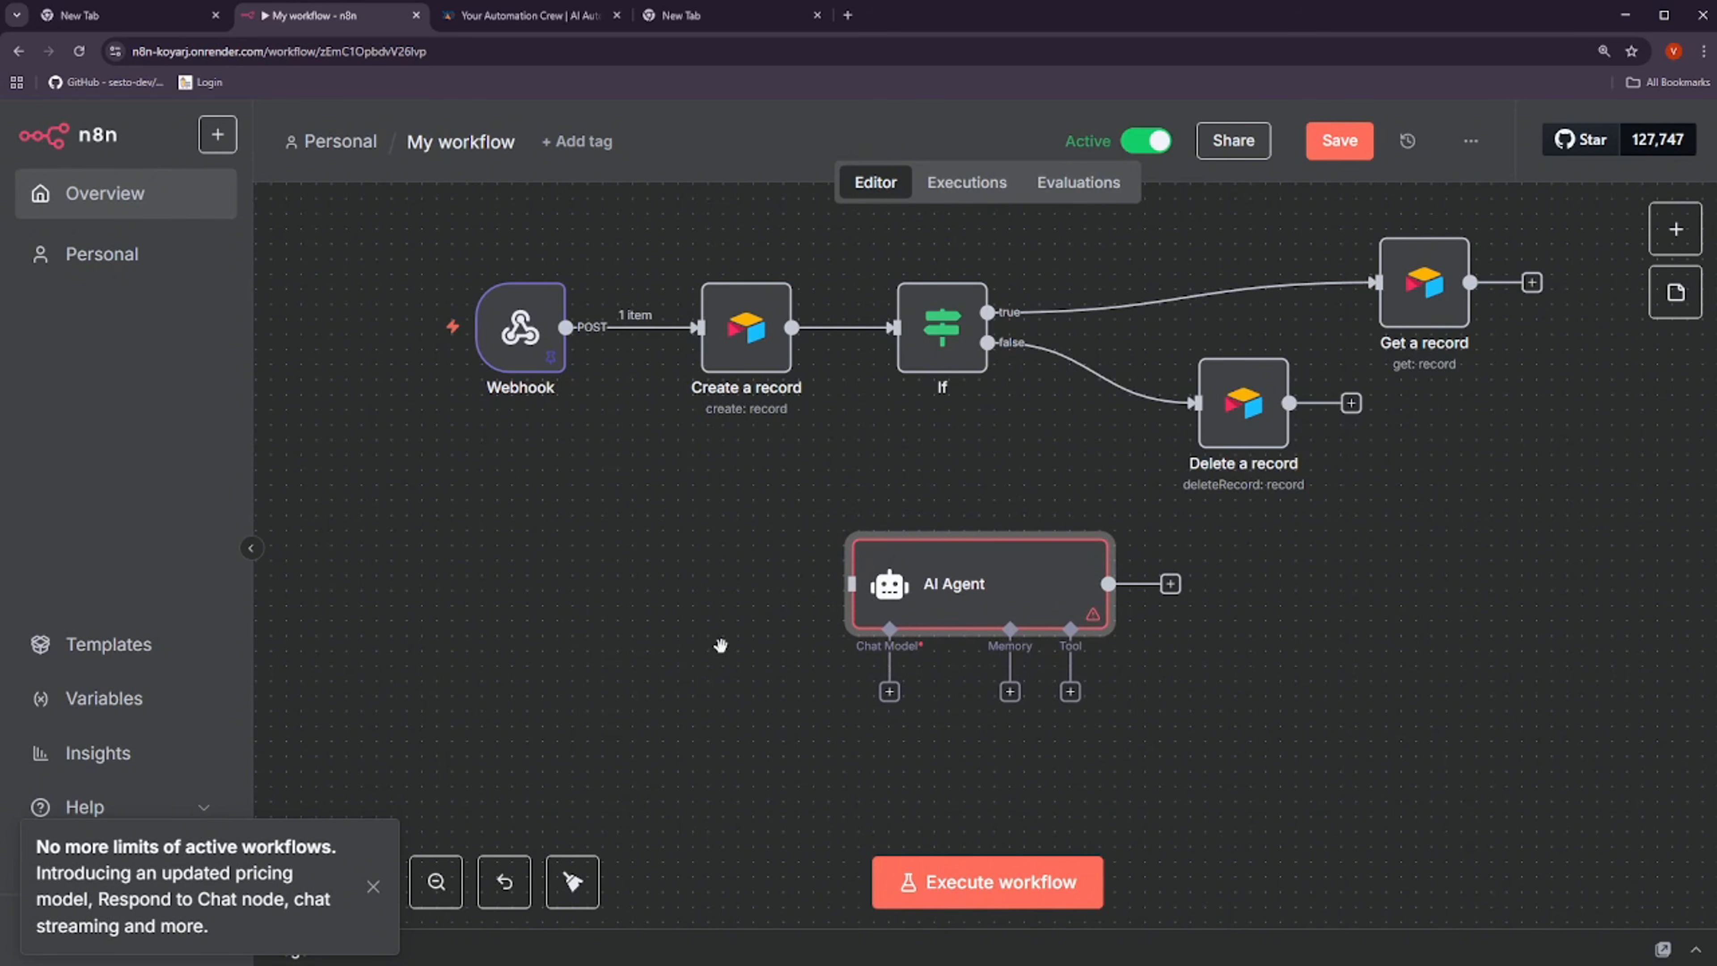
scroll(726, 646, up, 2)
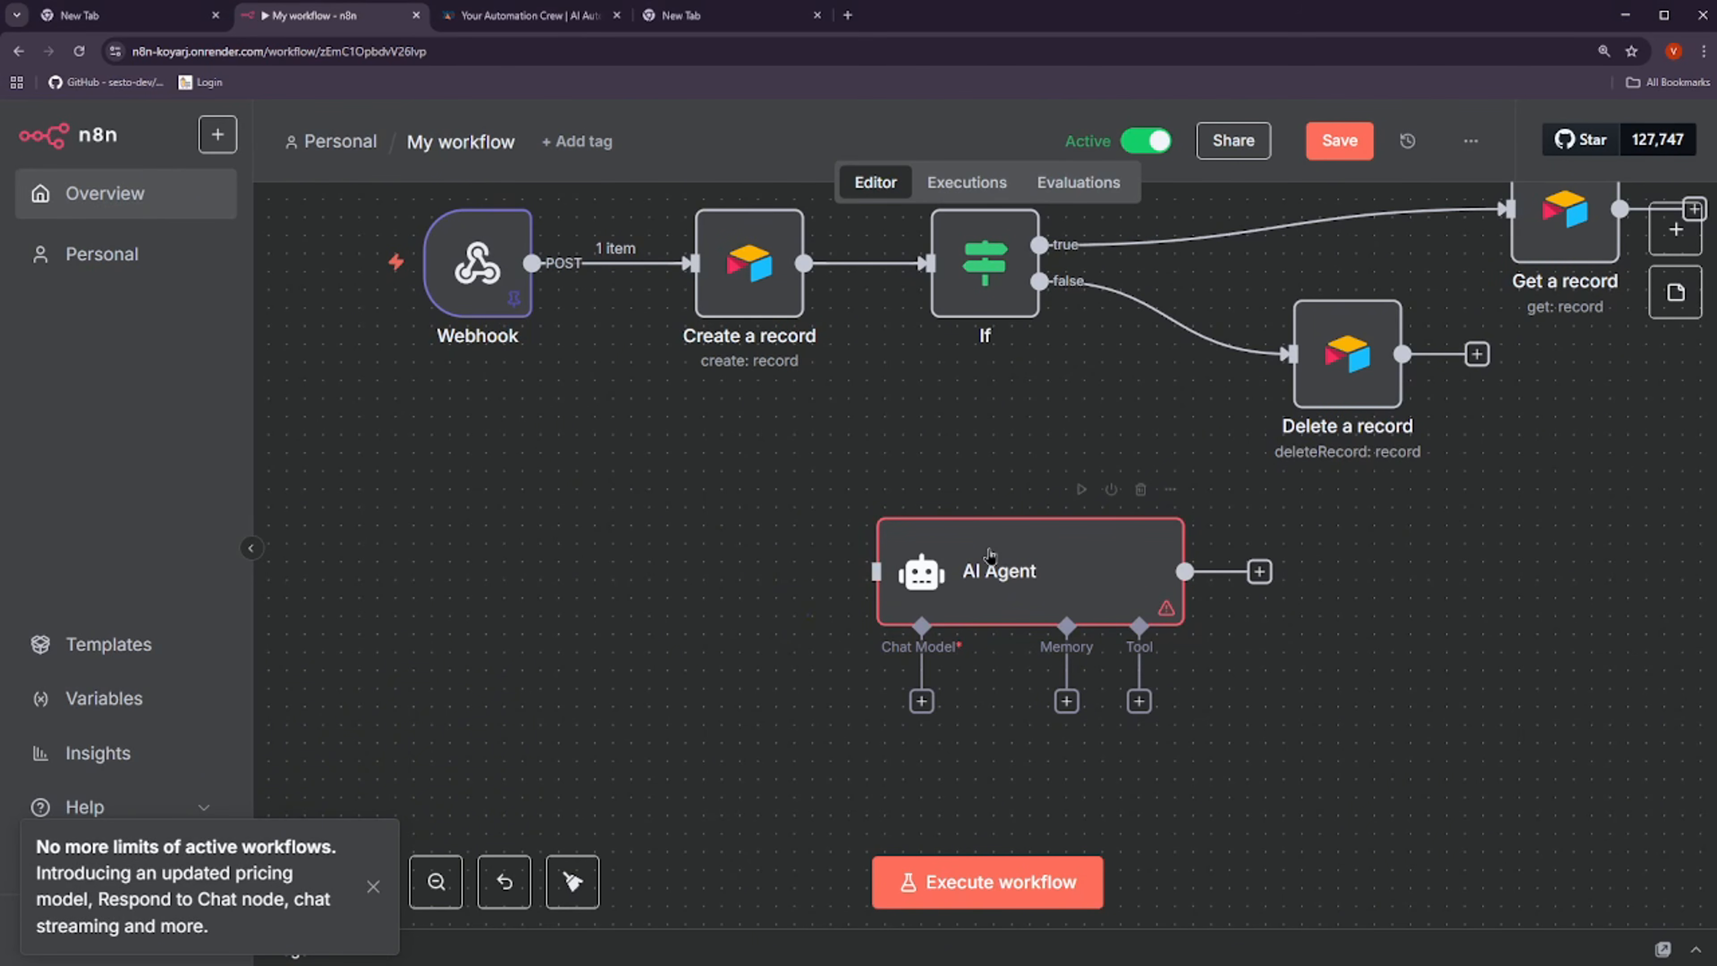
drag(1035, 573, 982, 555)
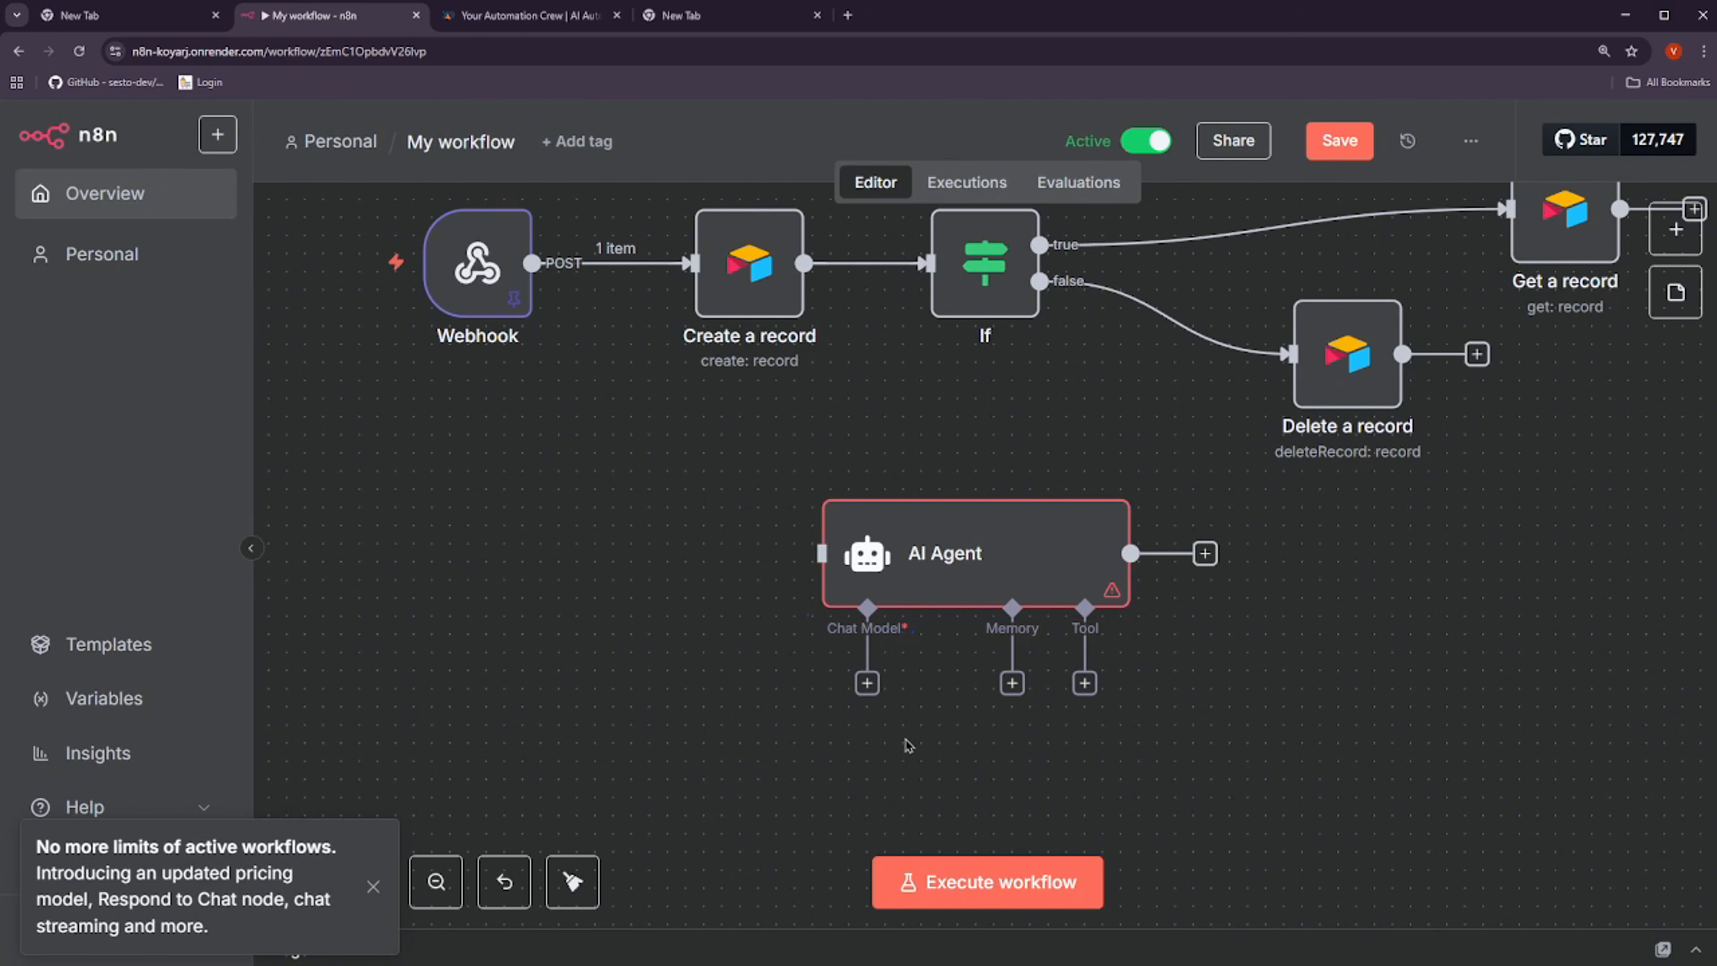
Examine the language models offered for the AI Agent's Chat Model connection
click(866, 683)
scroll(1352, 569, down, 2)
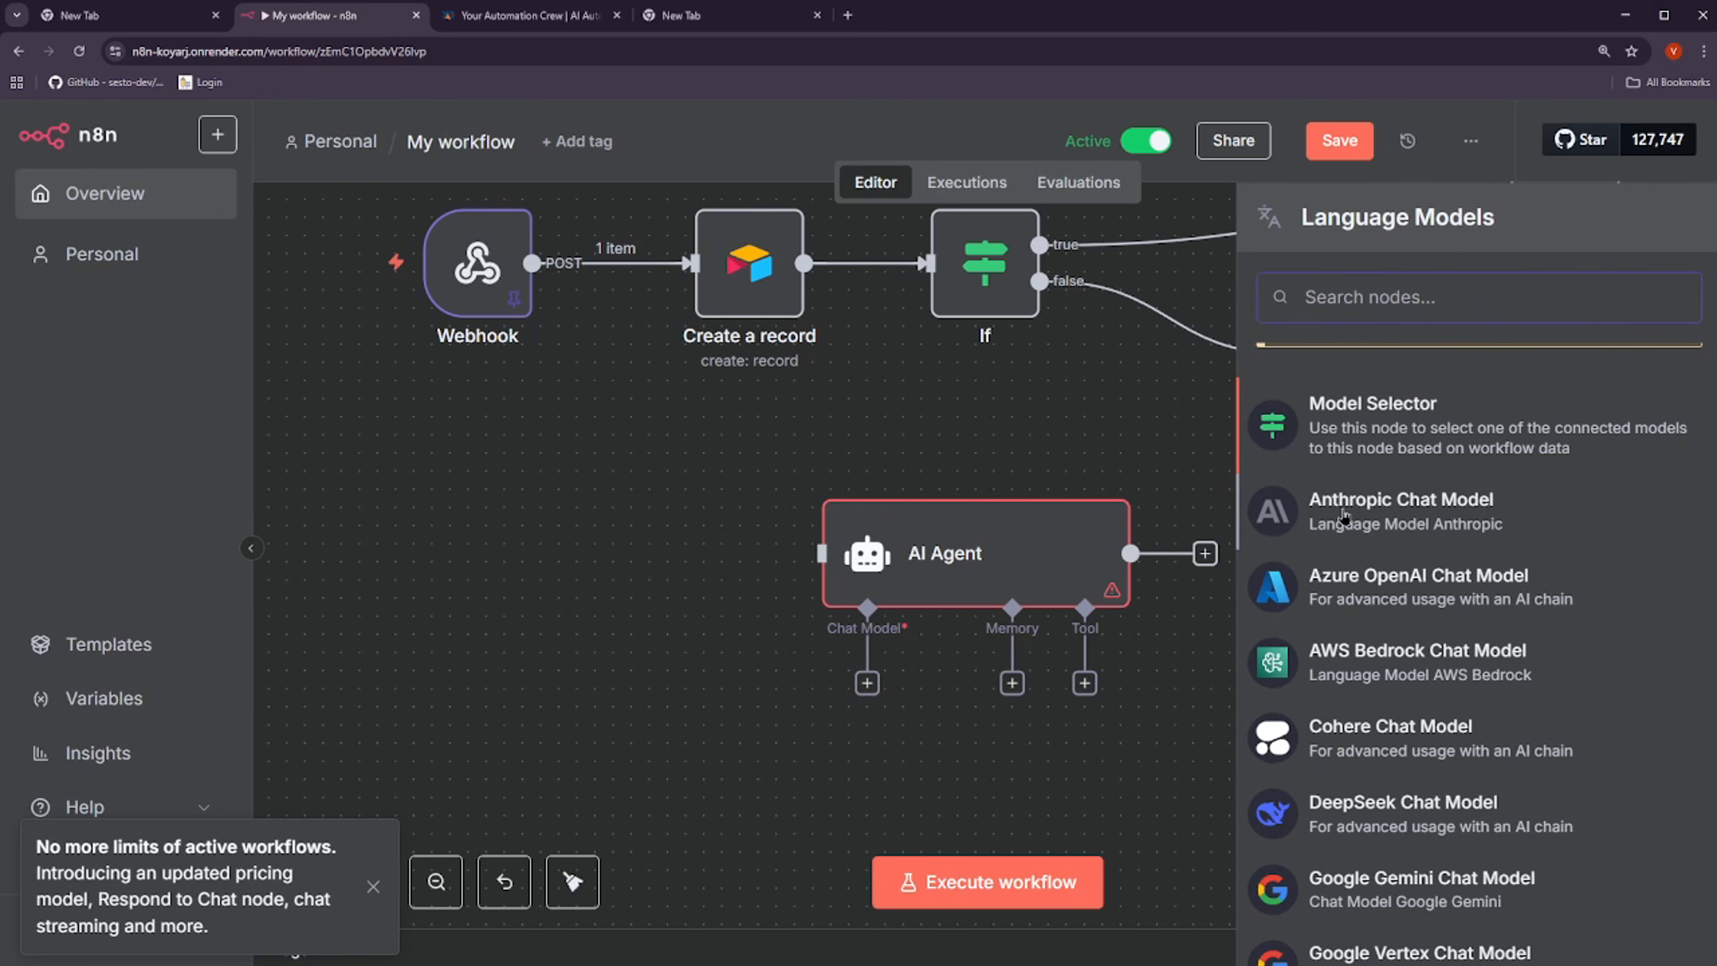
scroll(1332, 523, down, 1)
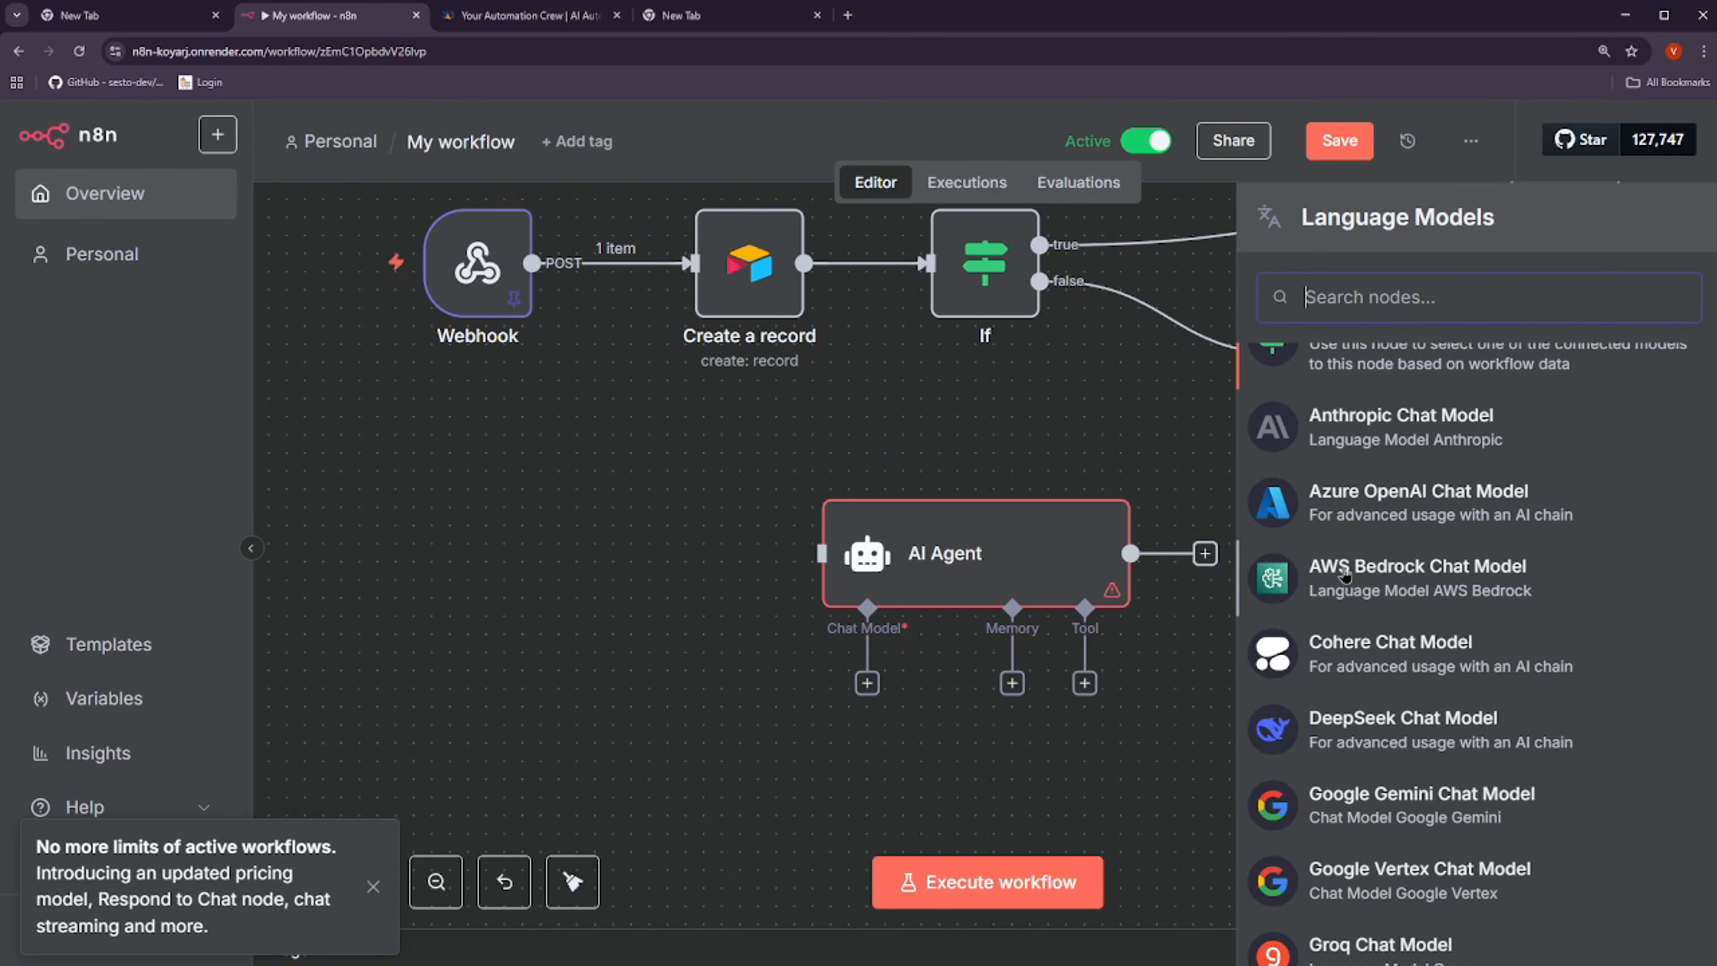
scroll(1330, 574, down, 1)
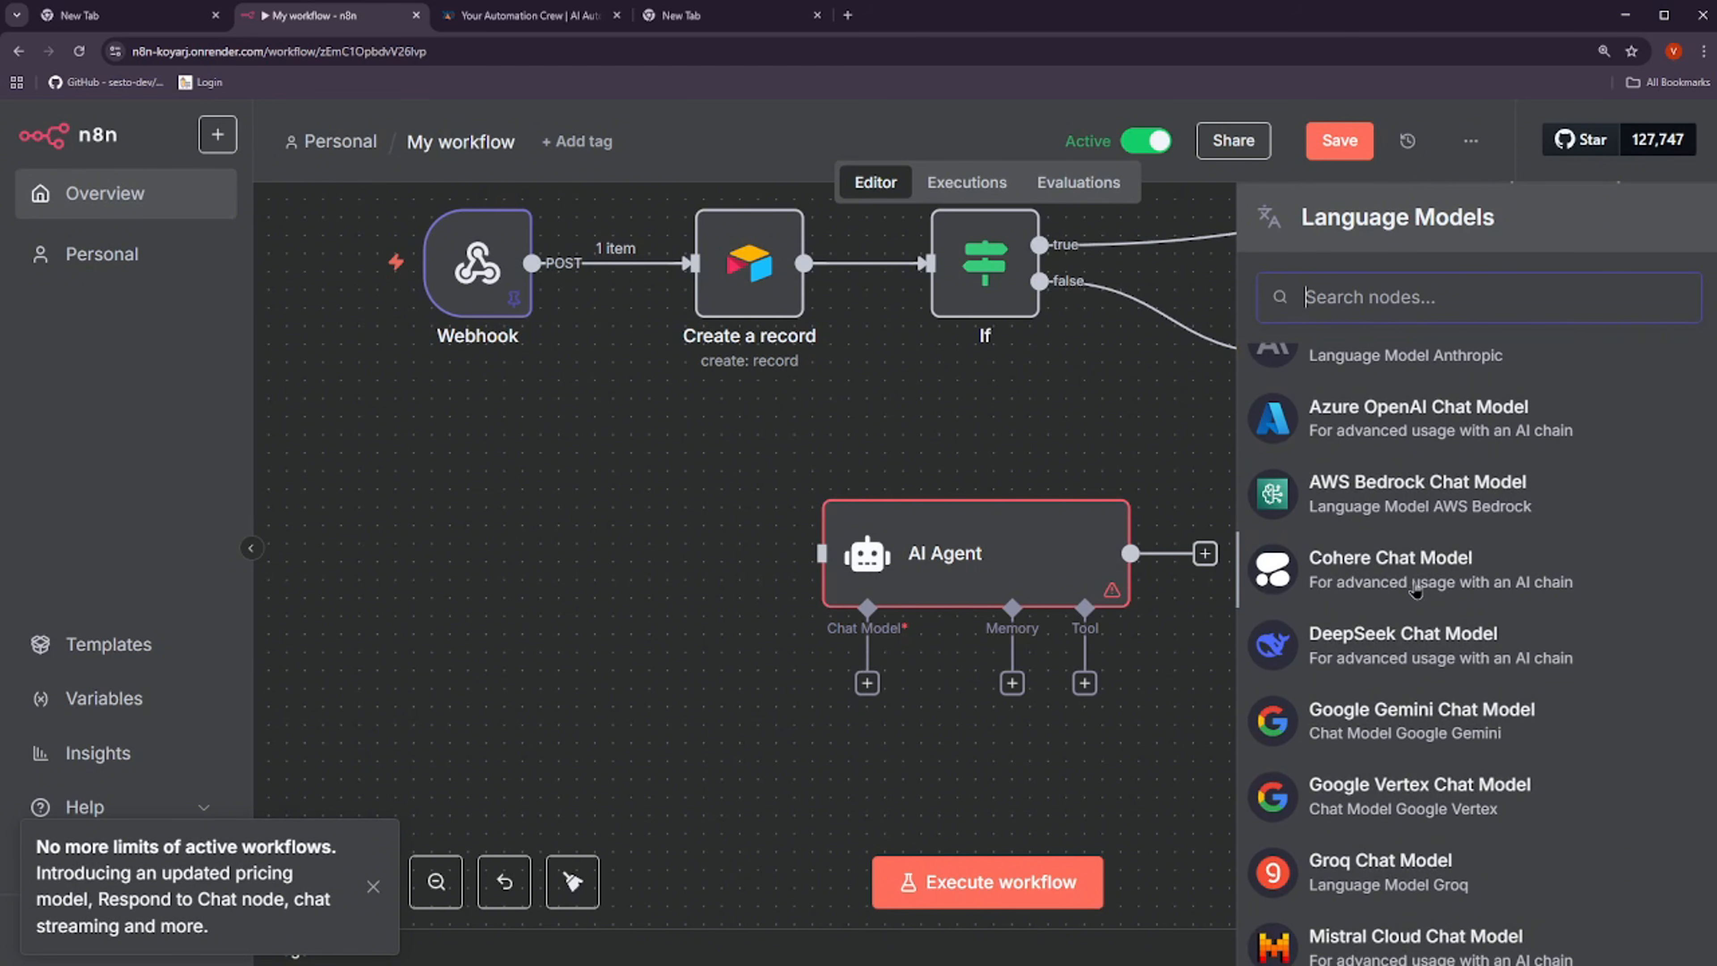
scroll(1413, 660, down, 2)
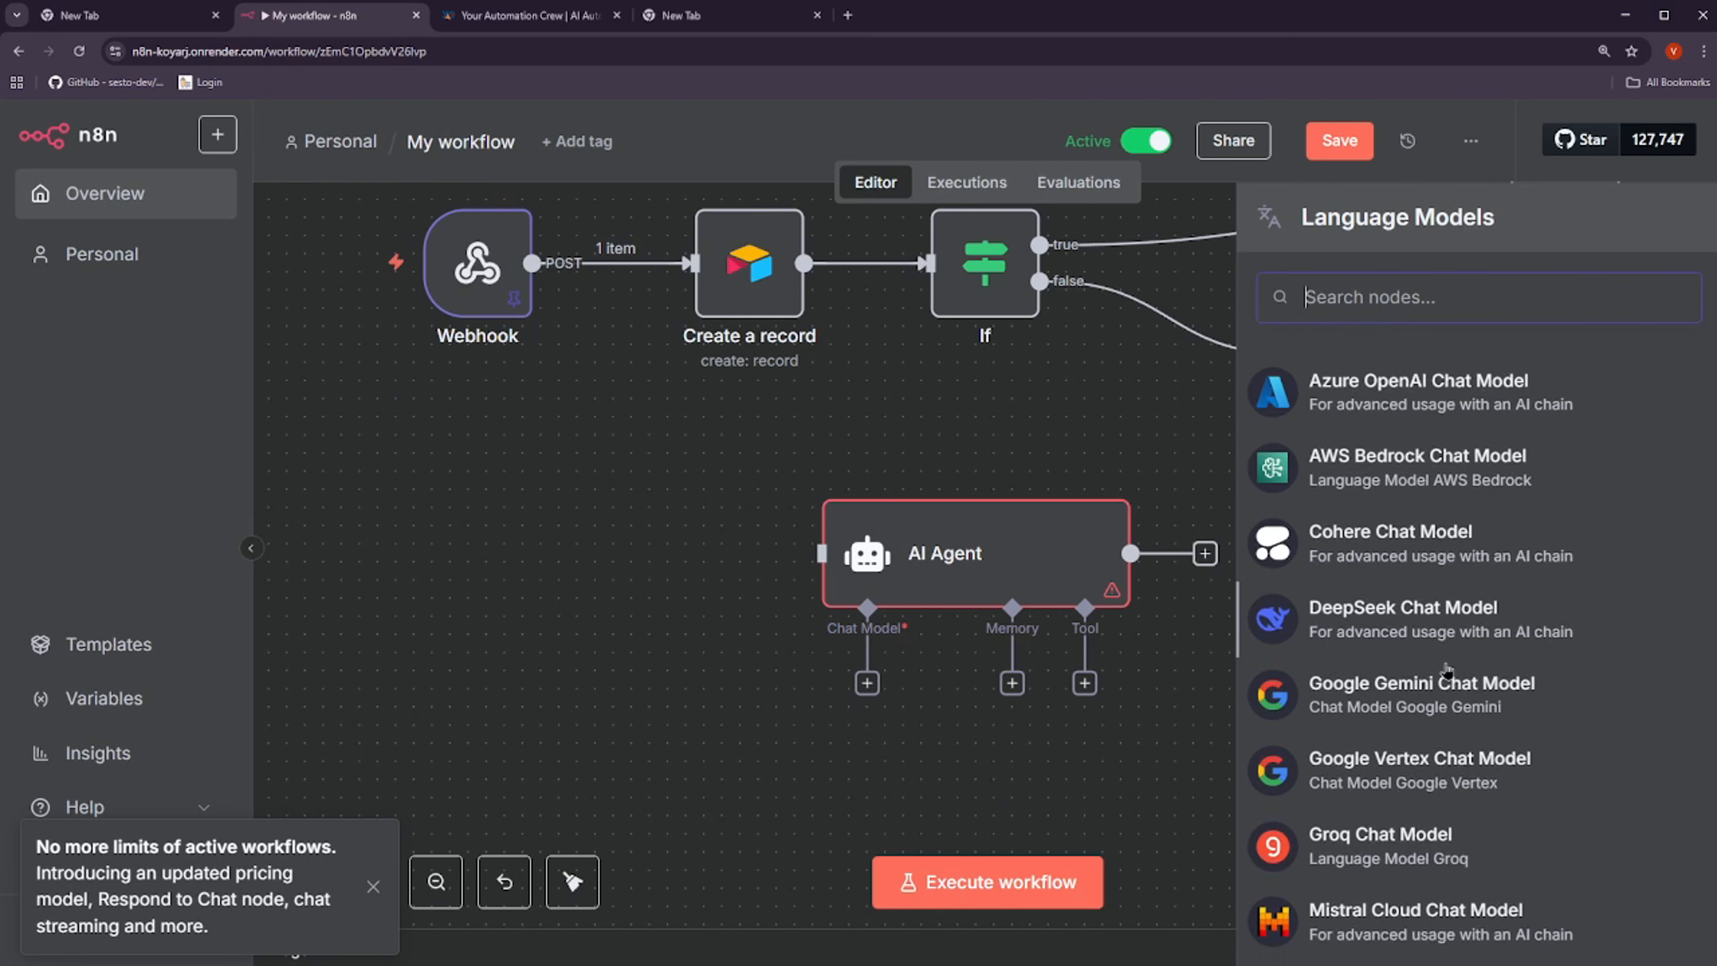
scroll(1408, 654, down, 3)
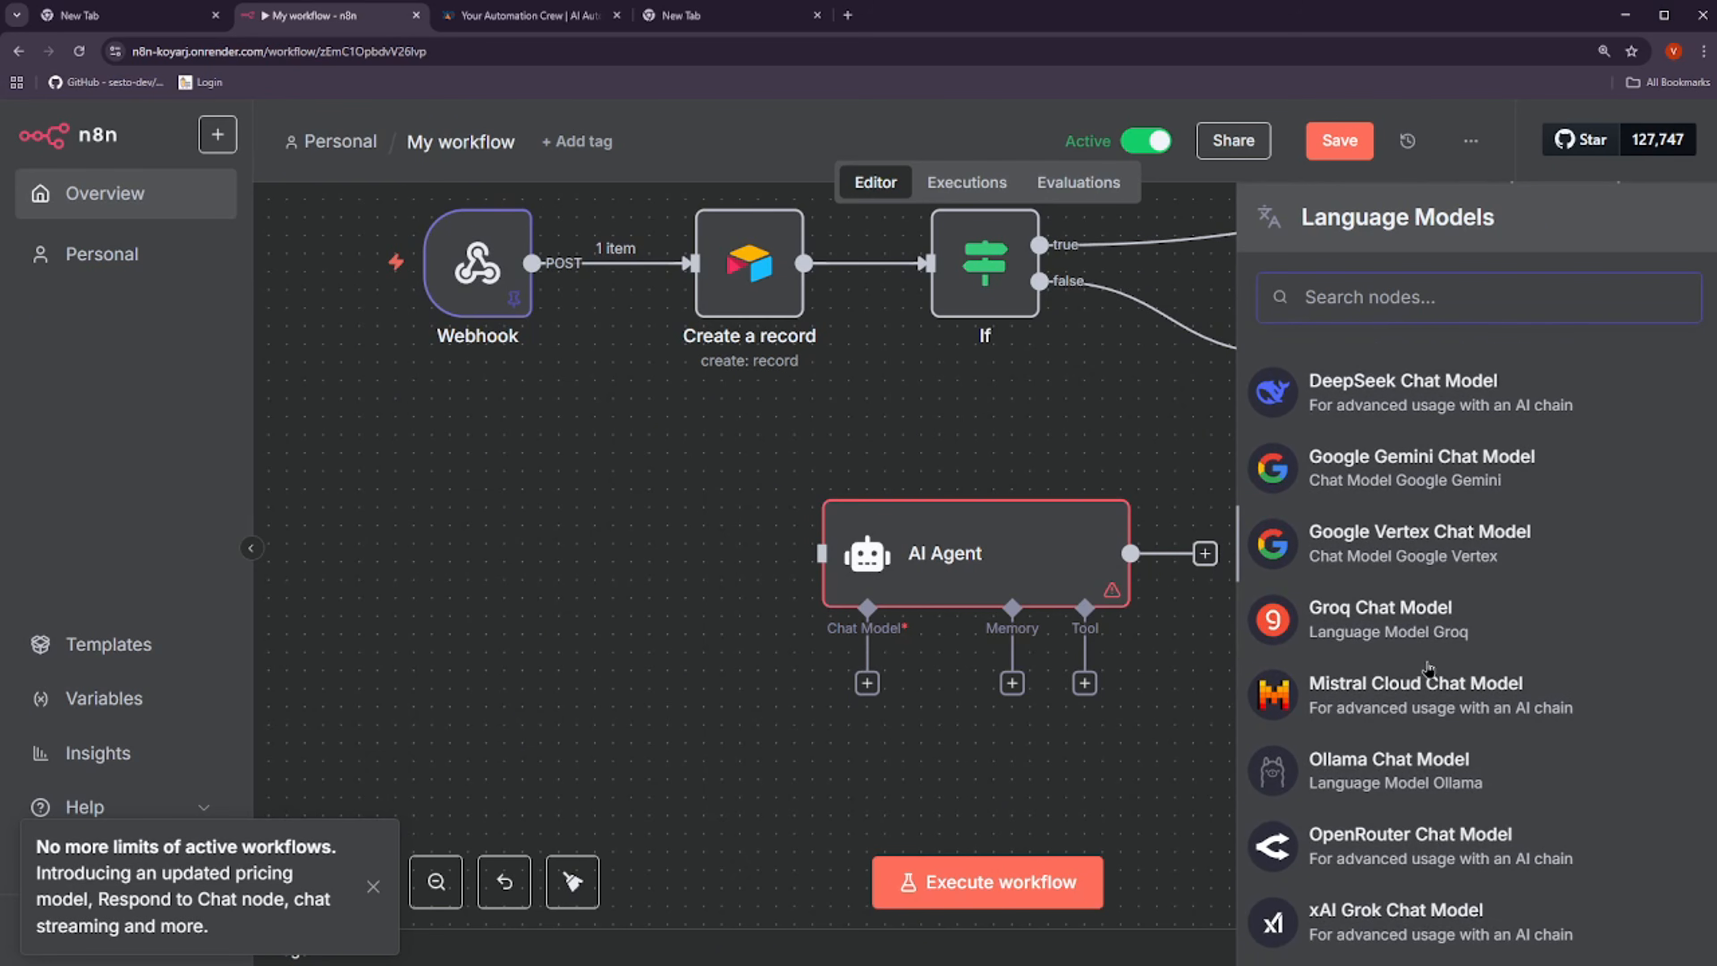
scroll(1419, 669, down, 1)
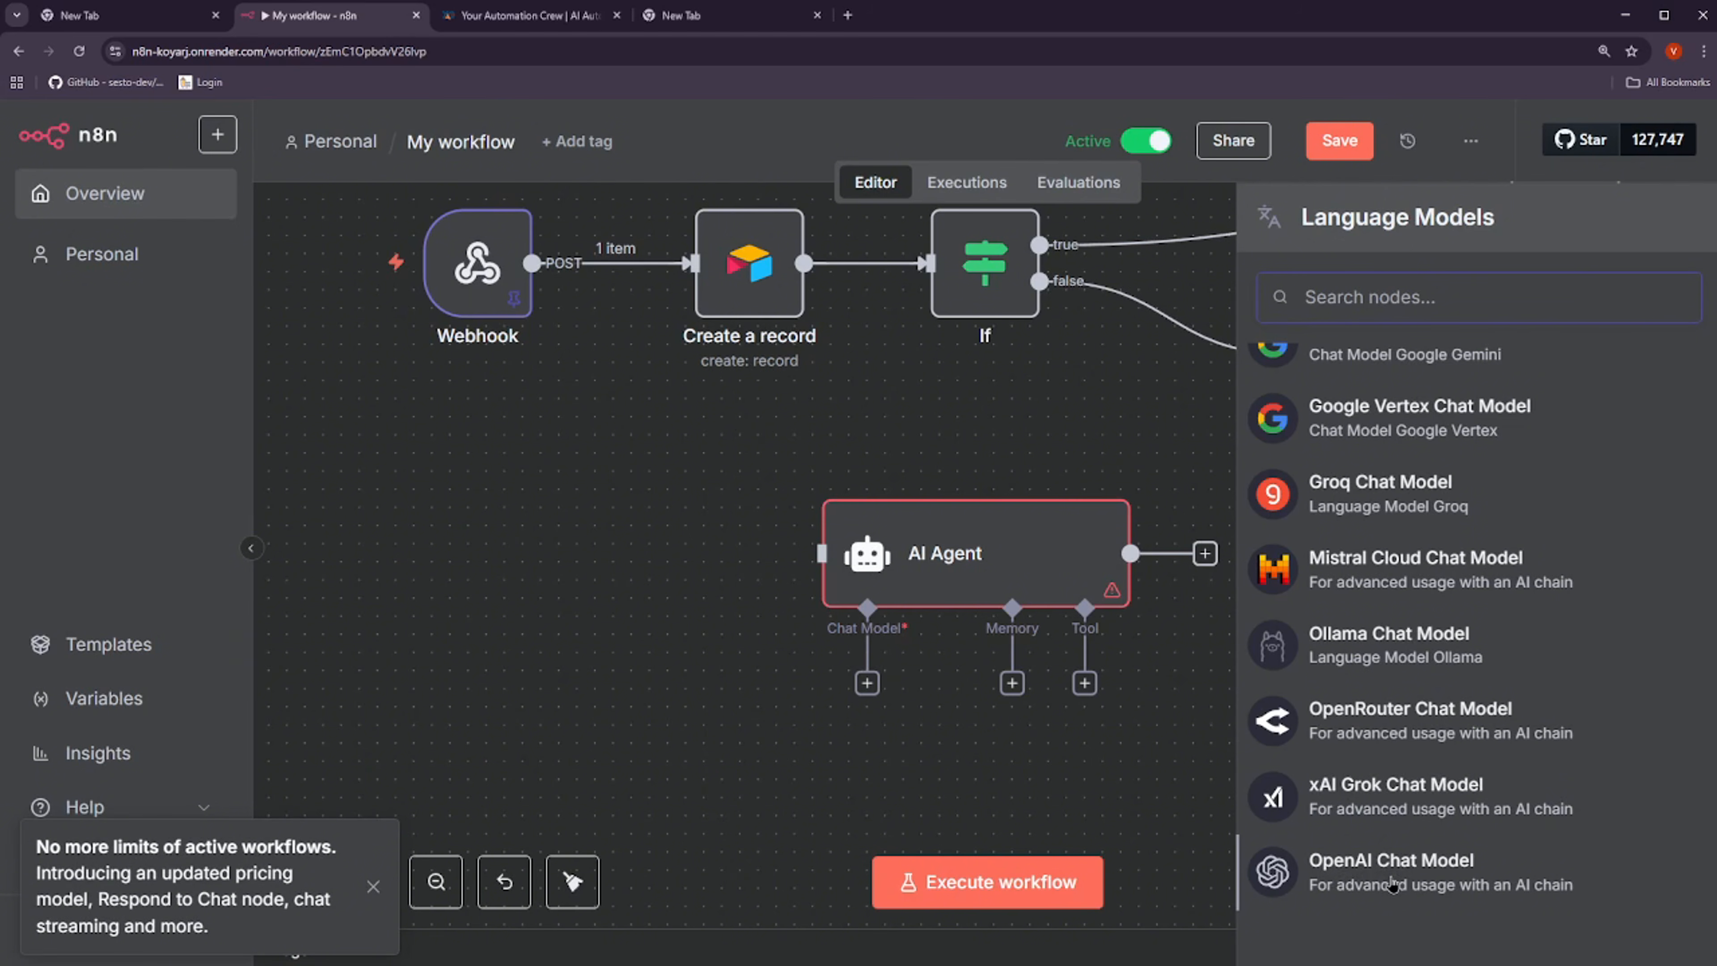
scroll(1461, 444, up, 1)
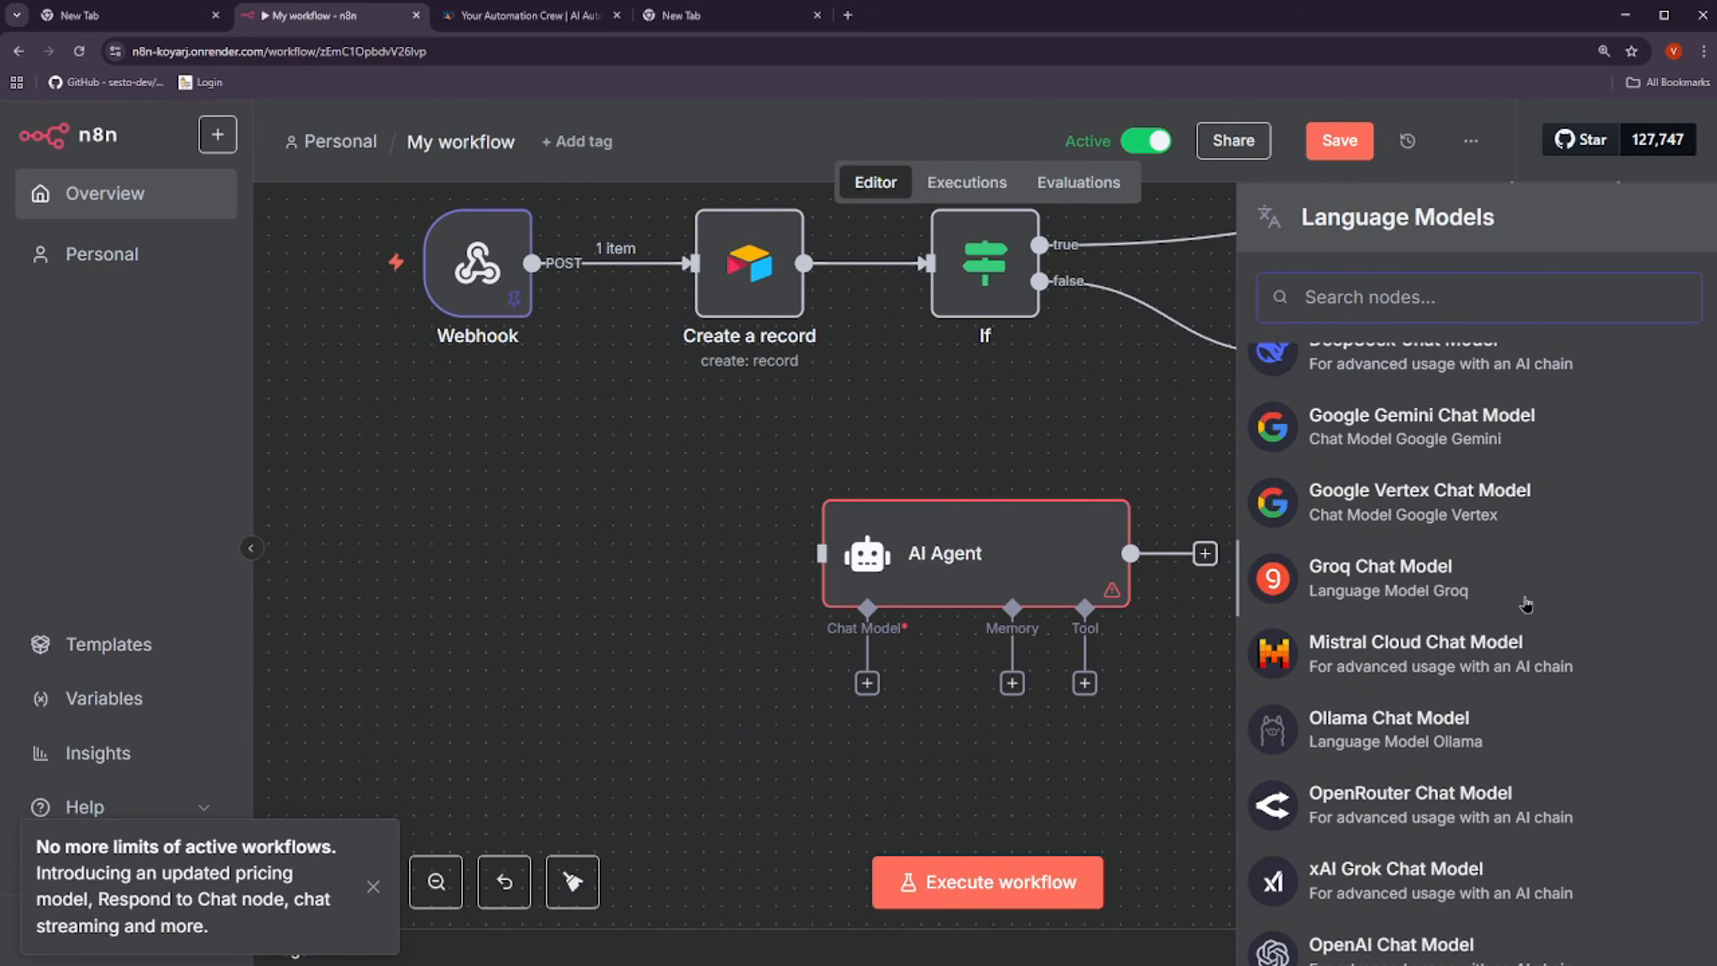
scroll(1447, 563, down, 1)
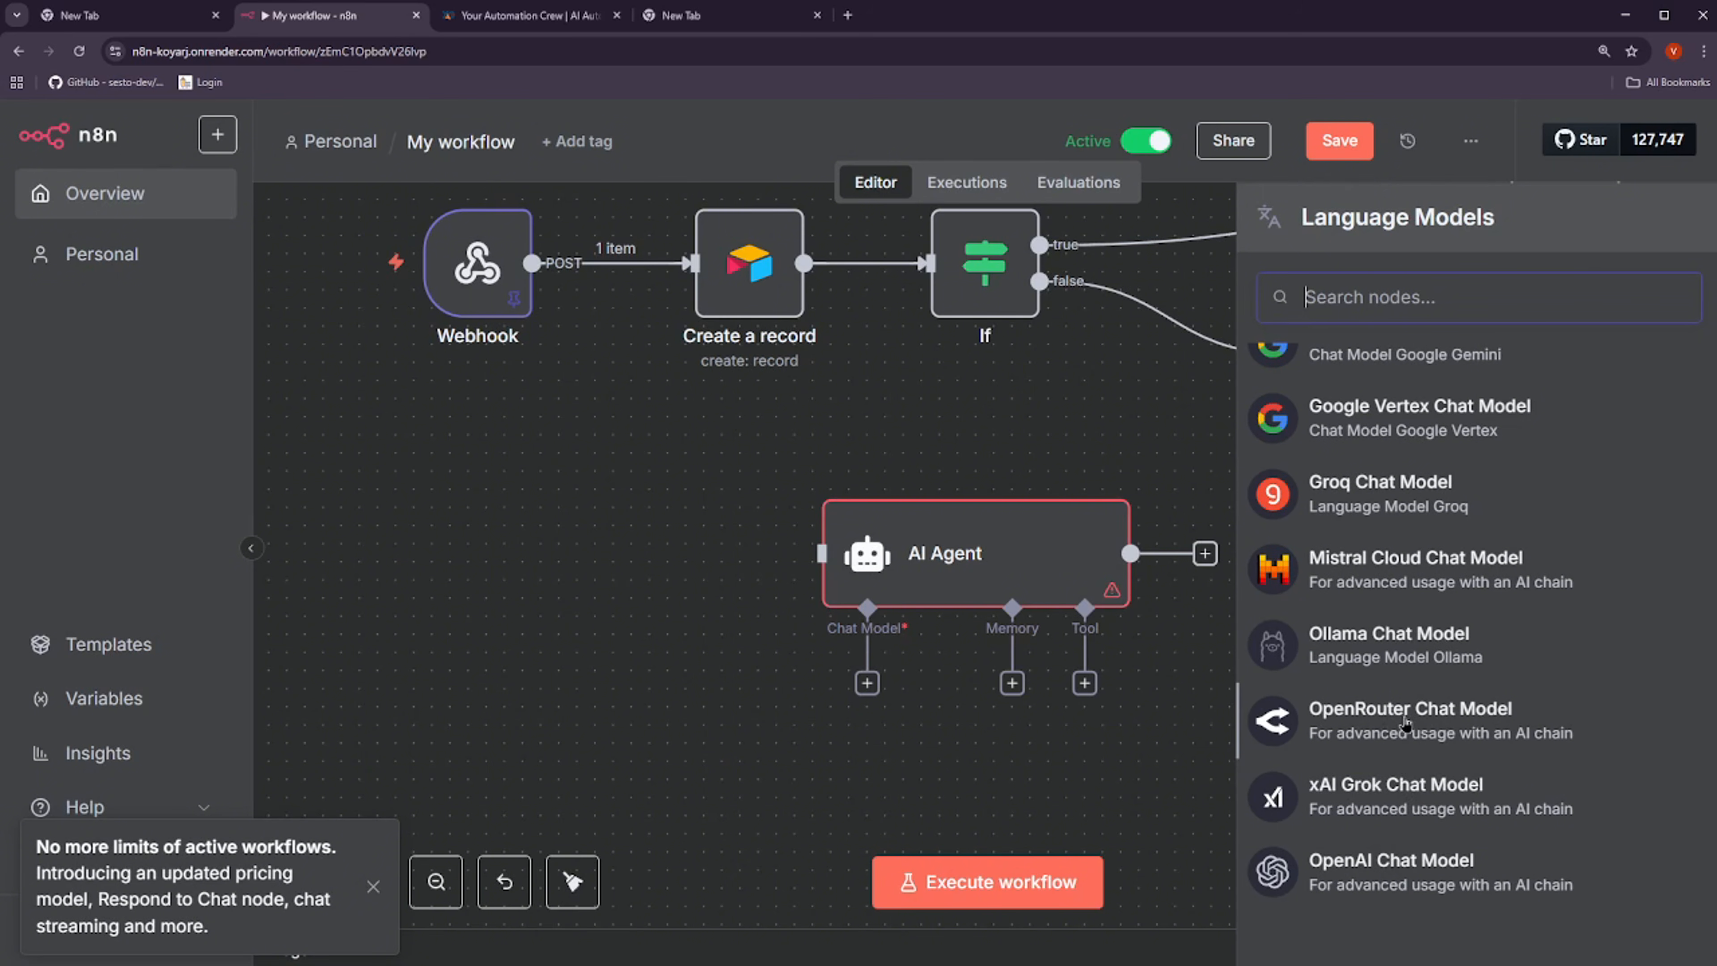
scroll(1487, 663, up, 3)
scroll(1473, 541, down, 3)
scroll(1411, 590, up, 1)
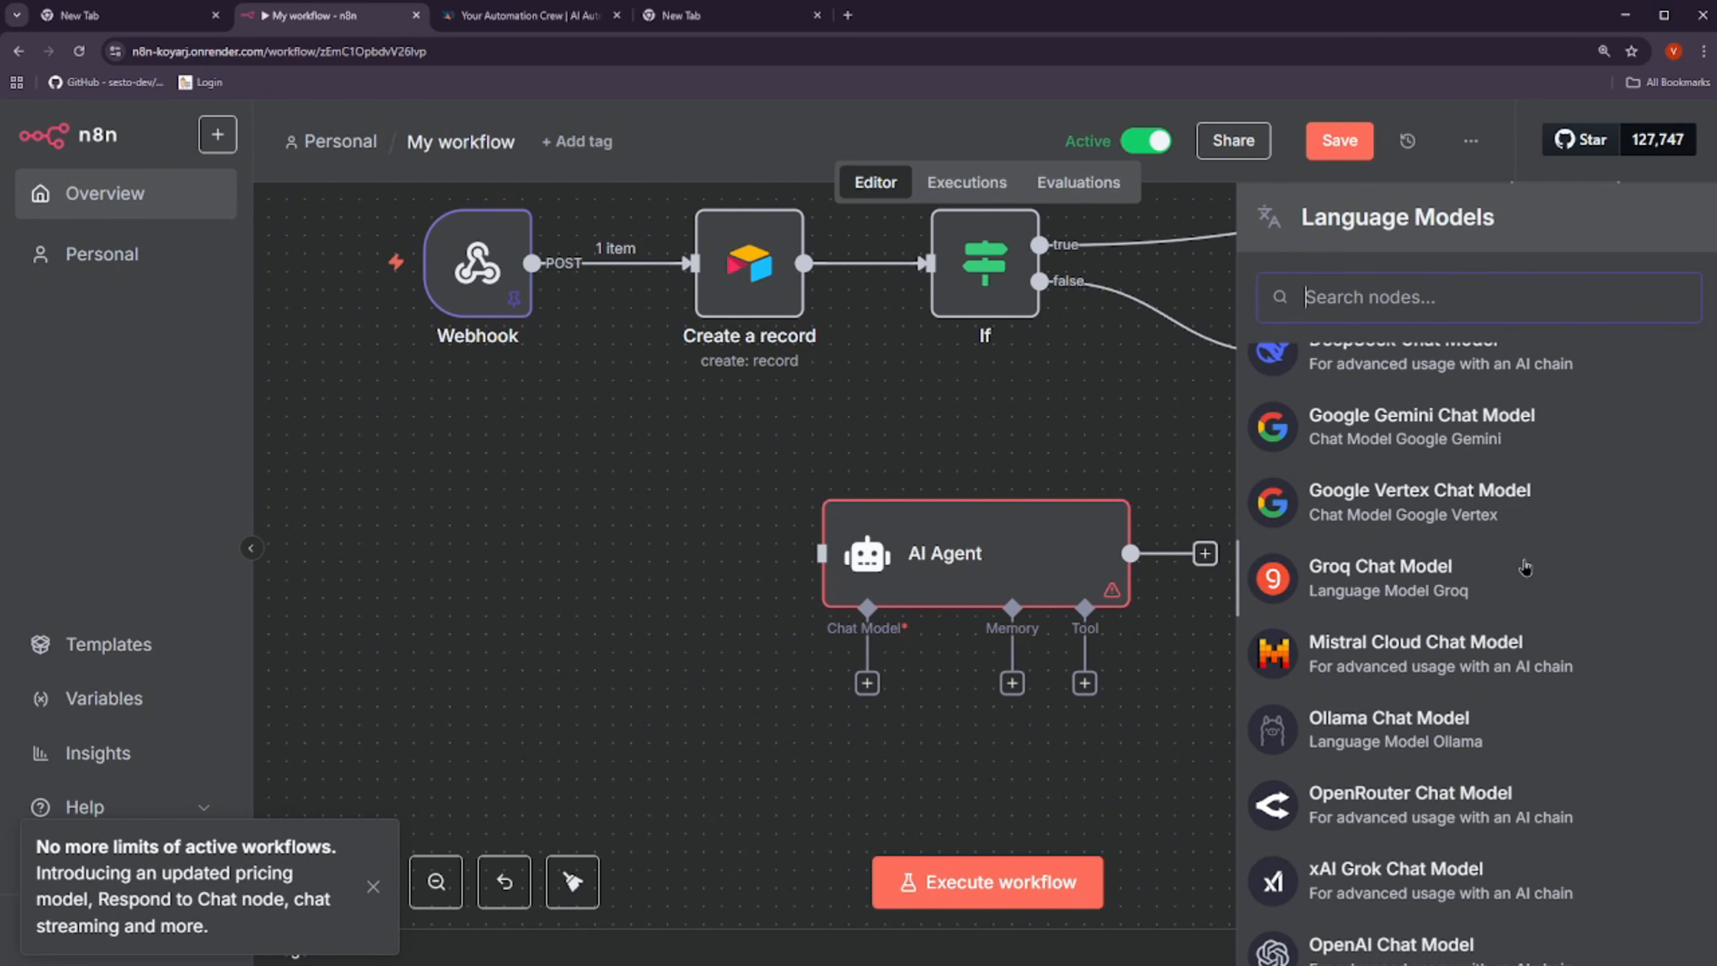
scroll(1352, 568, down, 1)
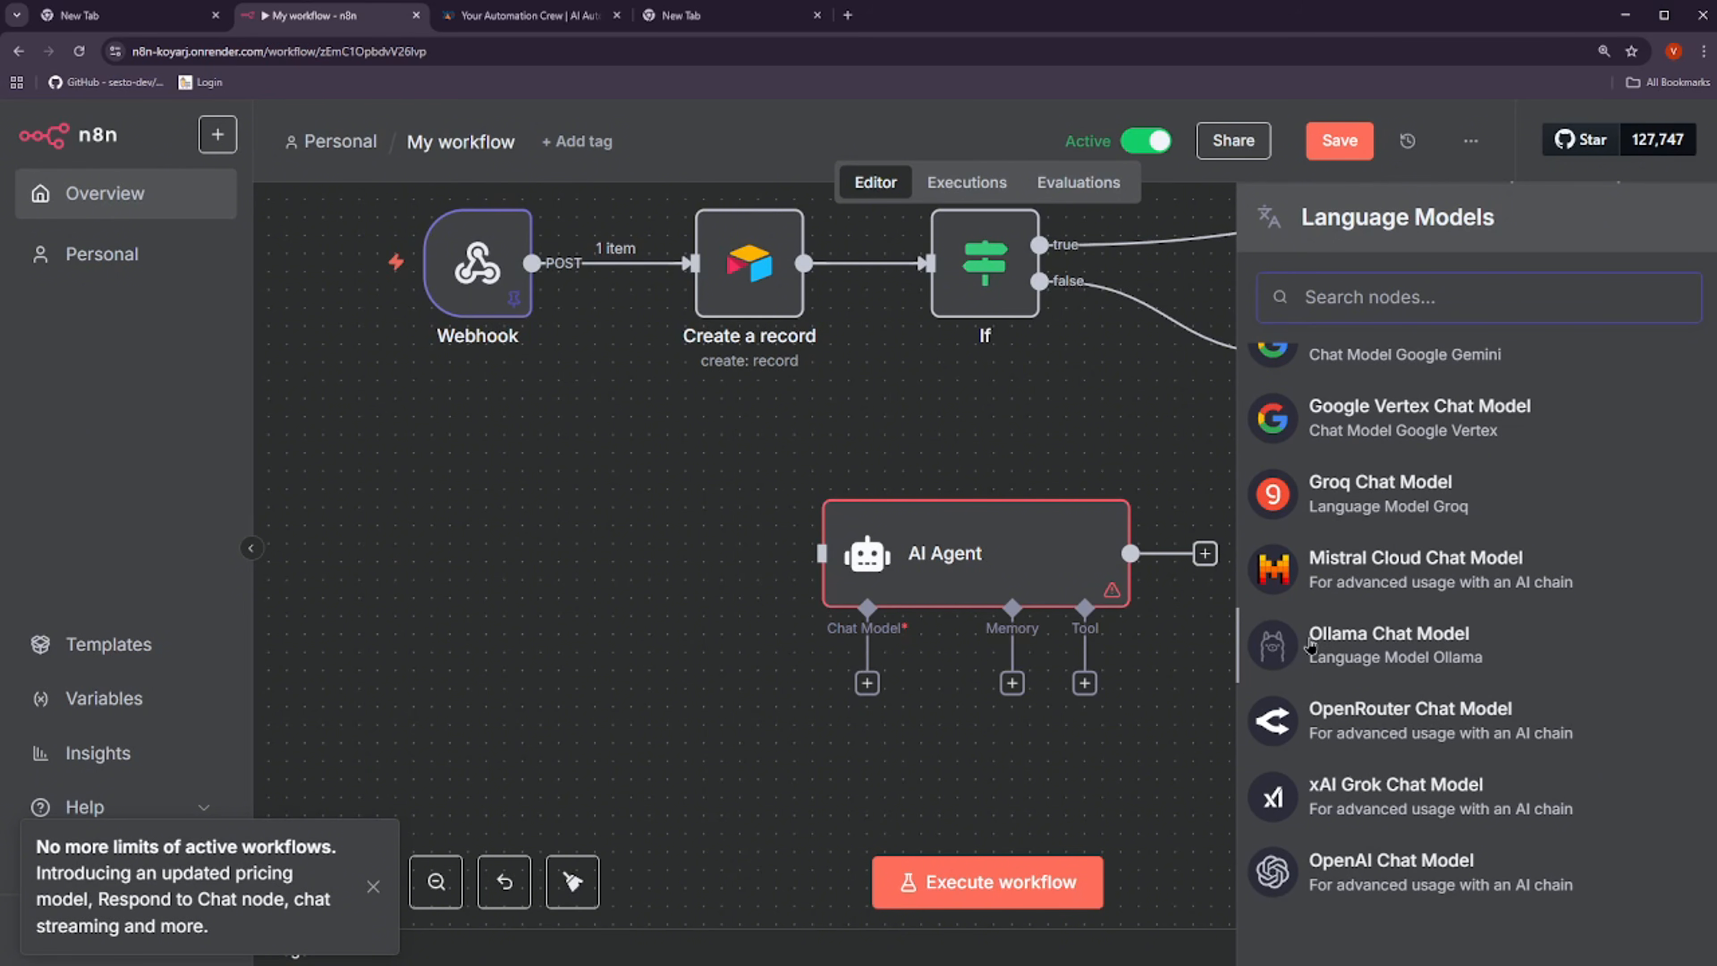
scroll(1422, 649, up, 1)
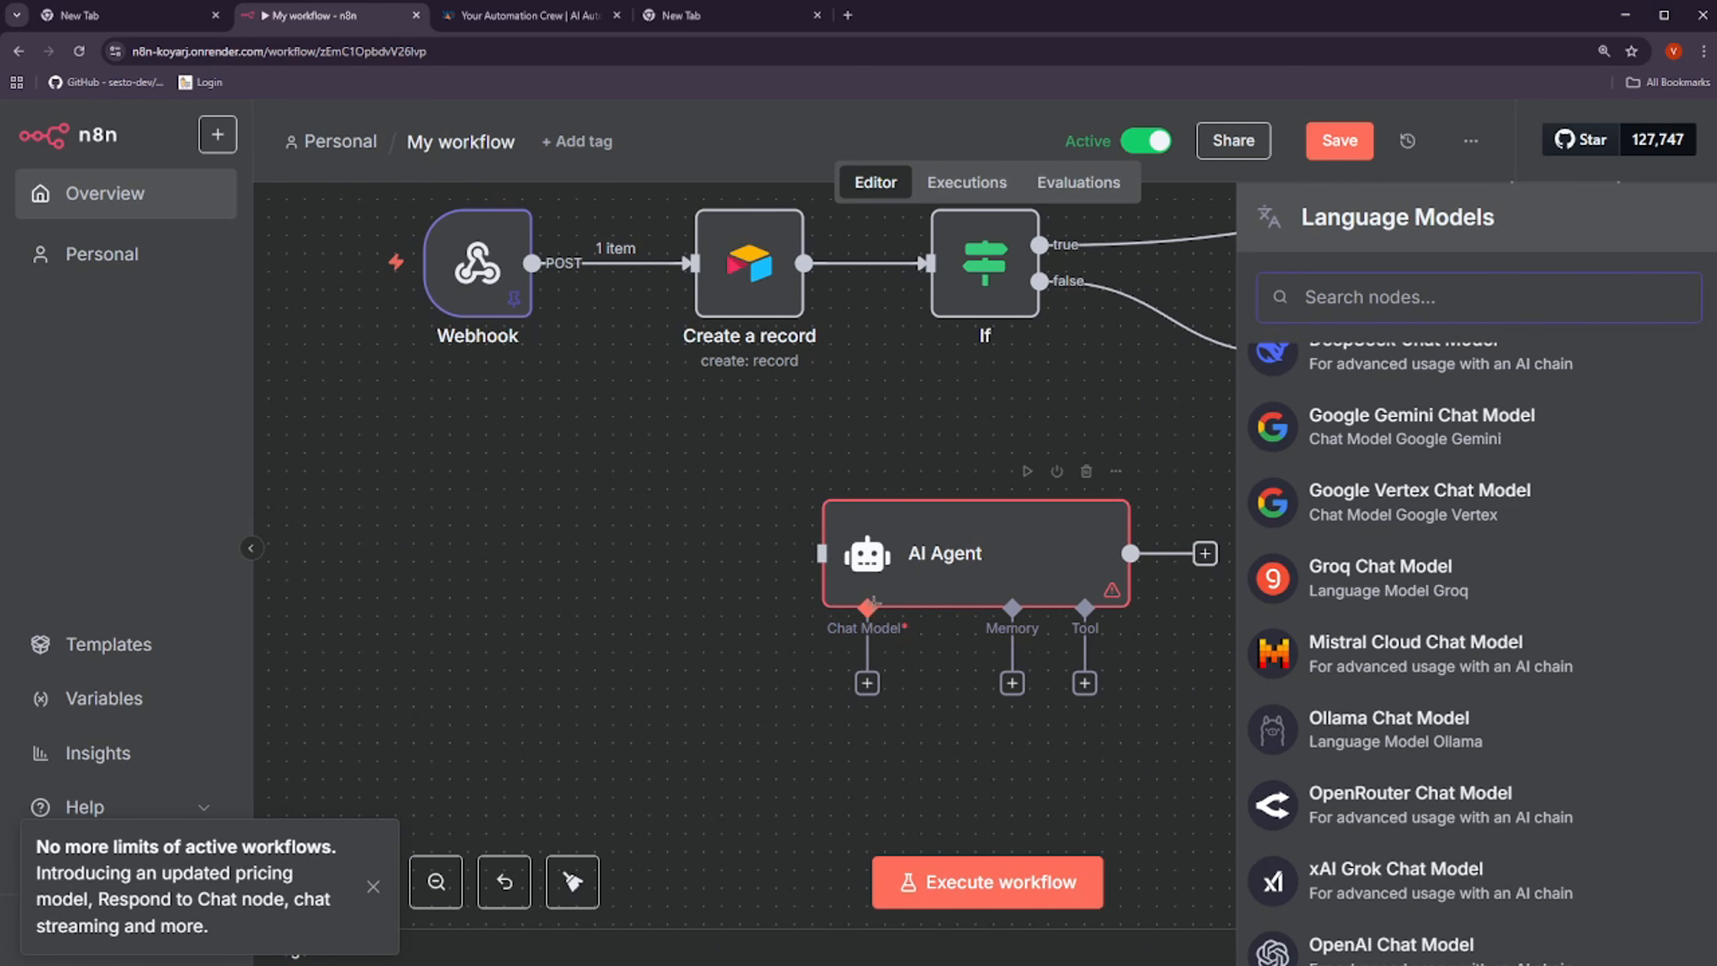
scroll(1361, 722, up, 1)
scroll(1361, 722, down, 1)
scroll(1498, 723, up, 1)
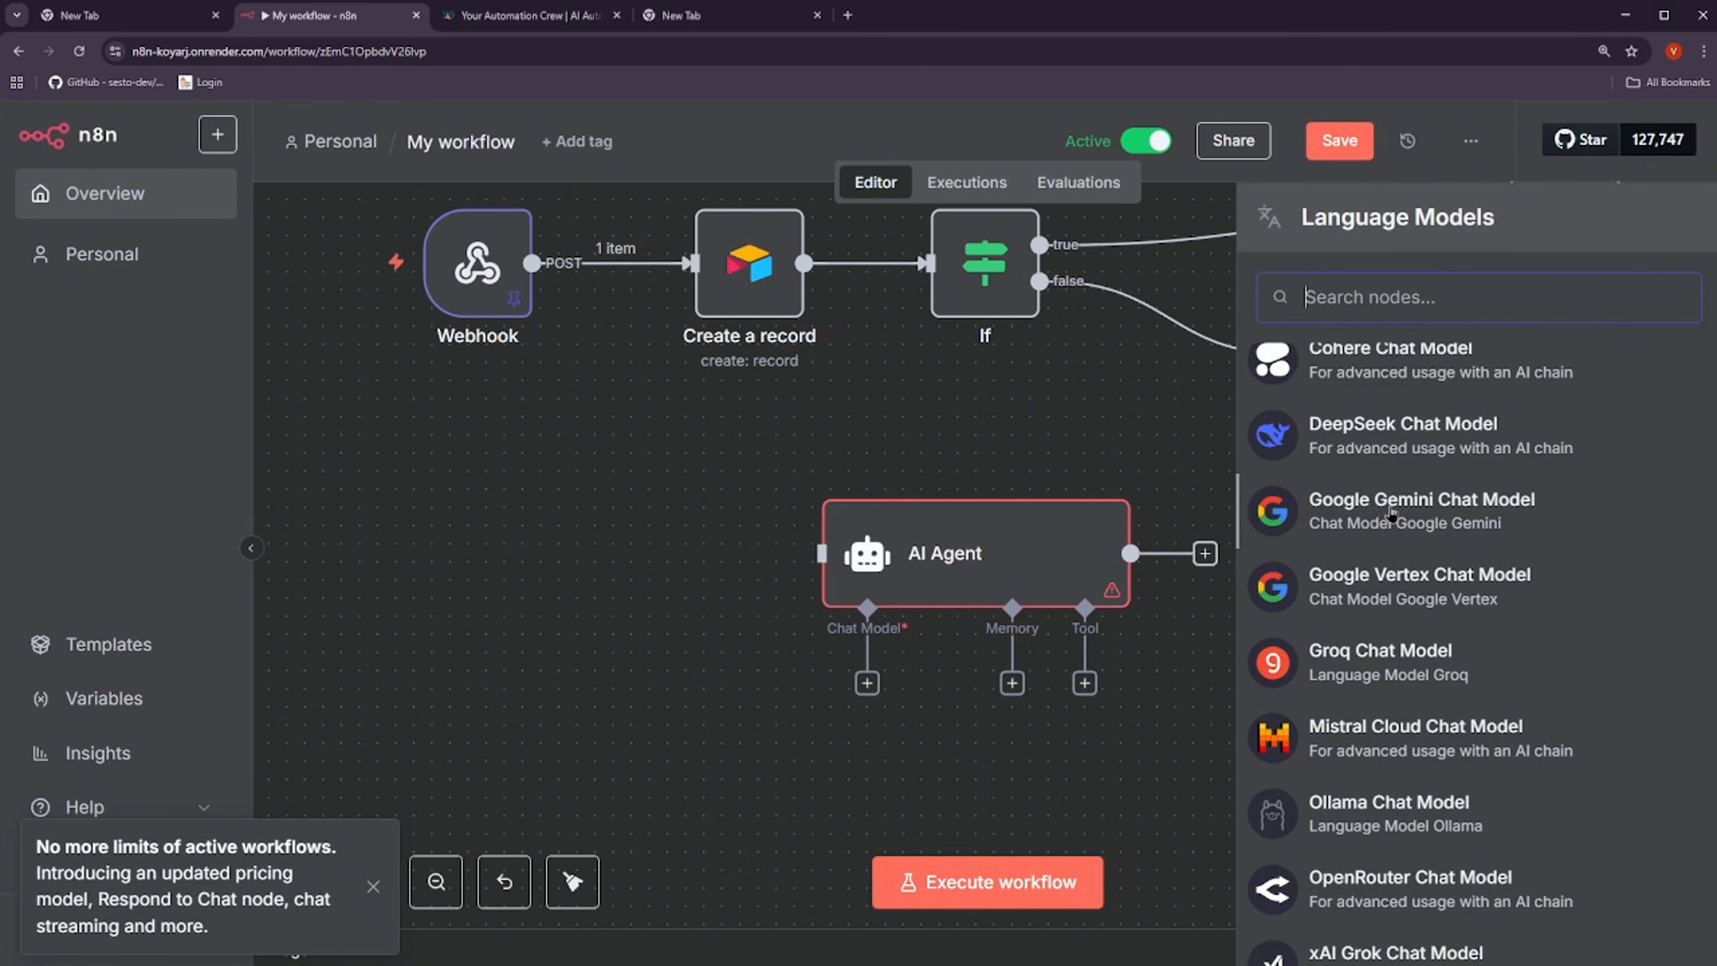
Attach a Google Gemini Chat Model to the AI Agent and shift the AI Agent node slightly on the canvas
click(1354, 501)
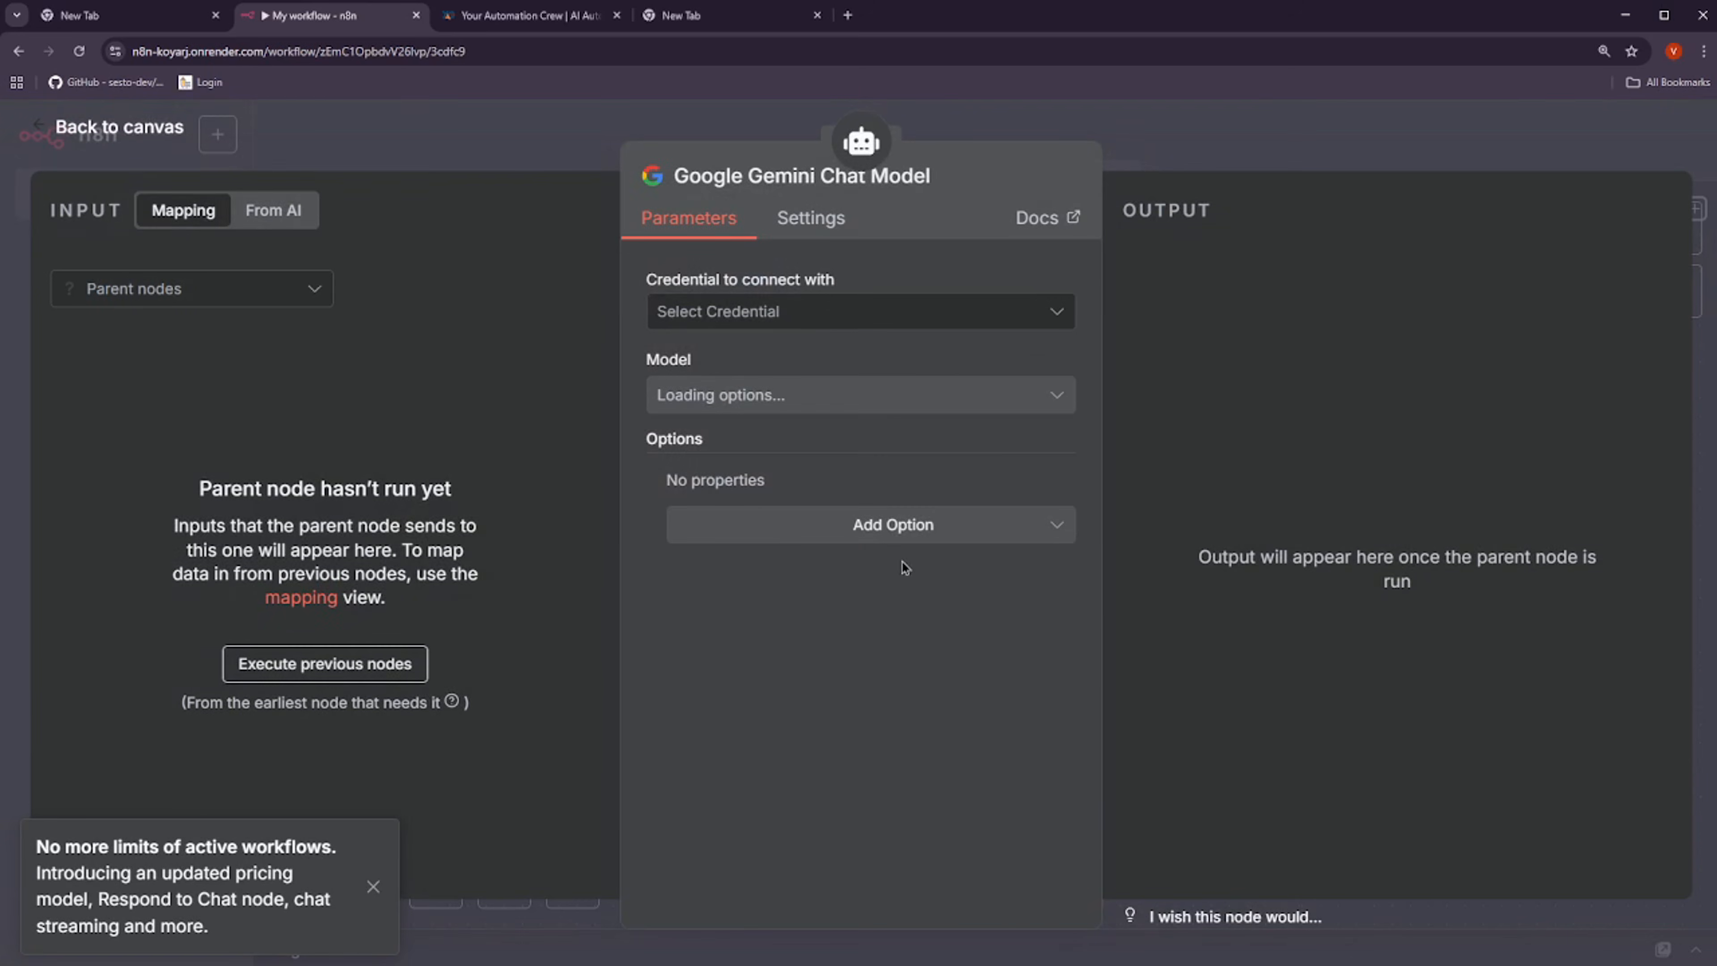
click(441, 140)
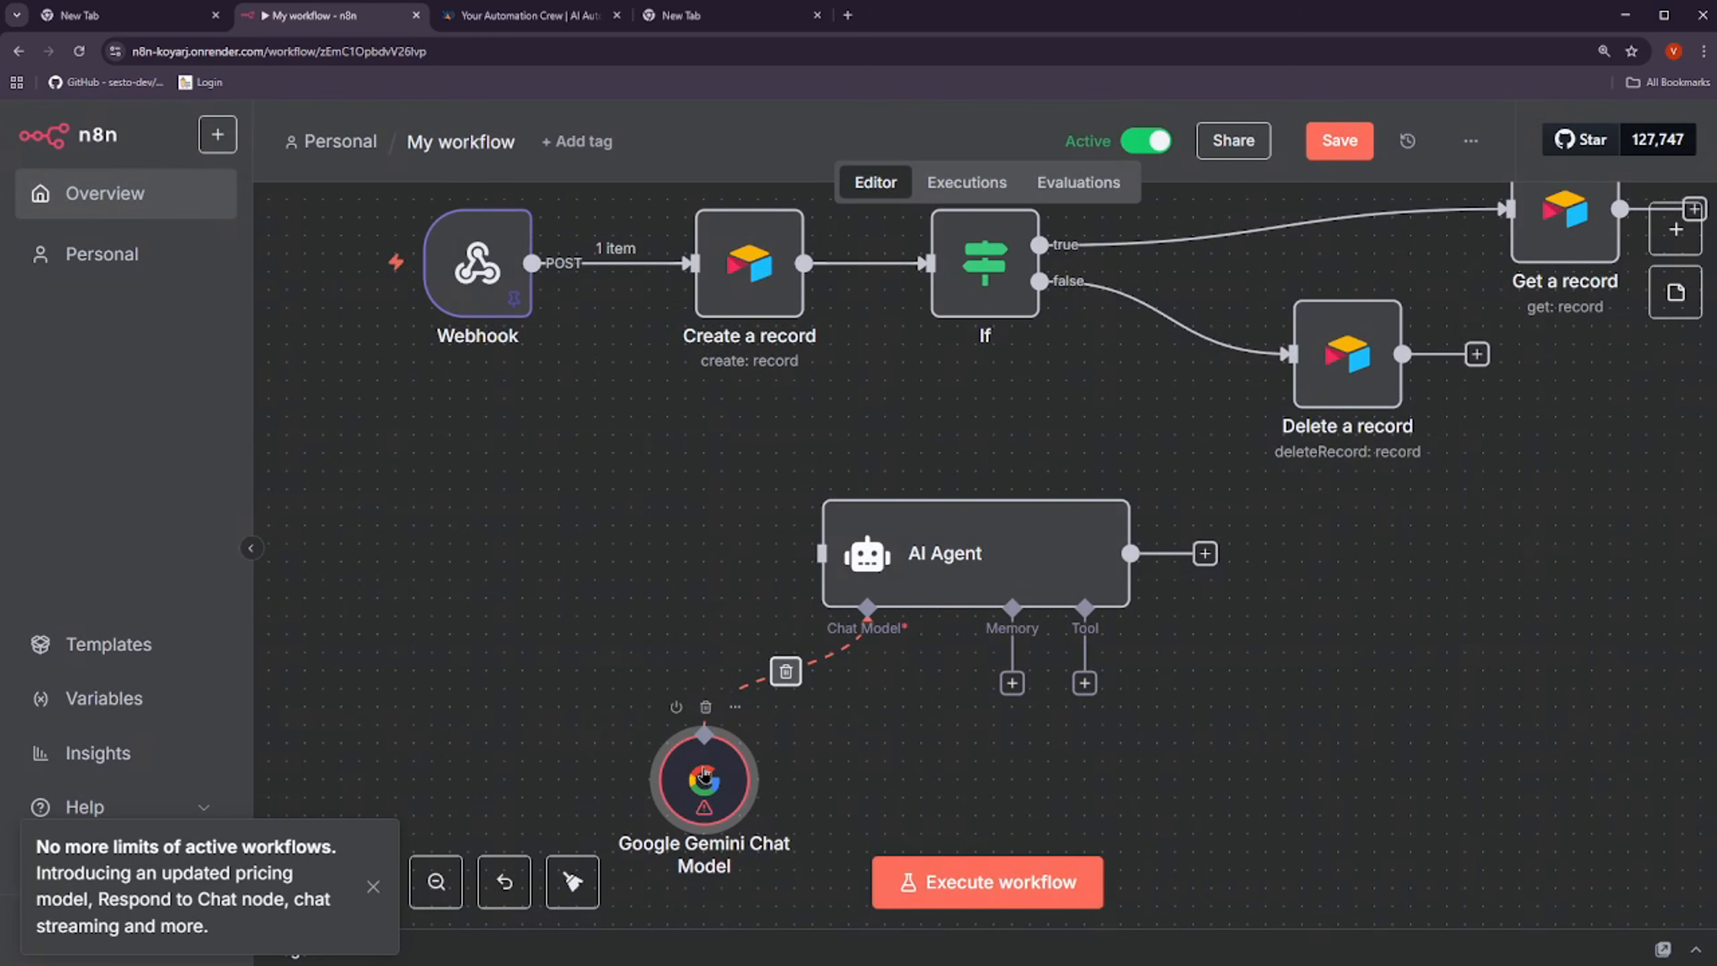
drag(865, 595, 828, 576)
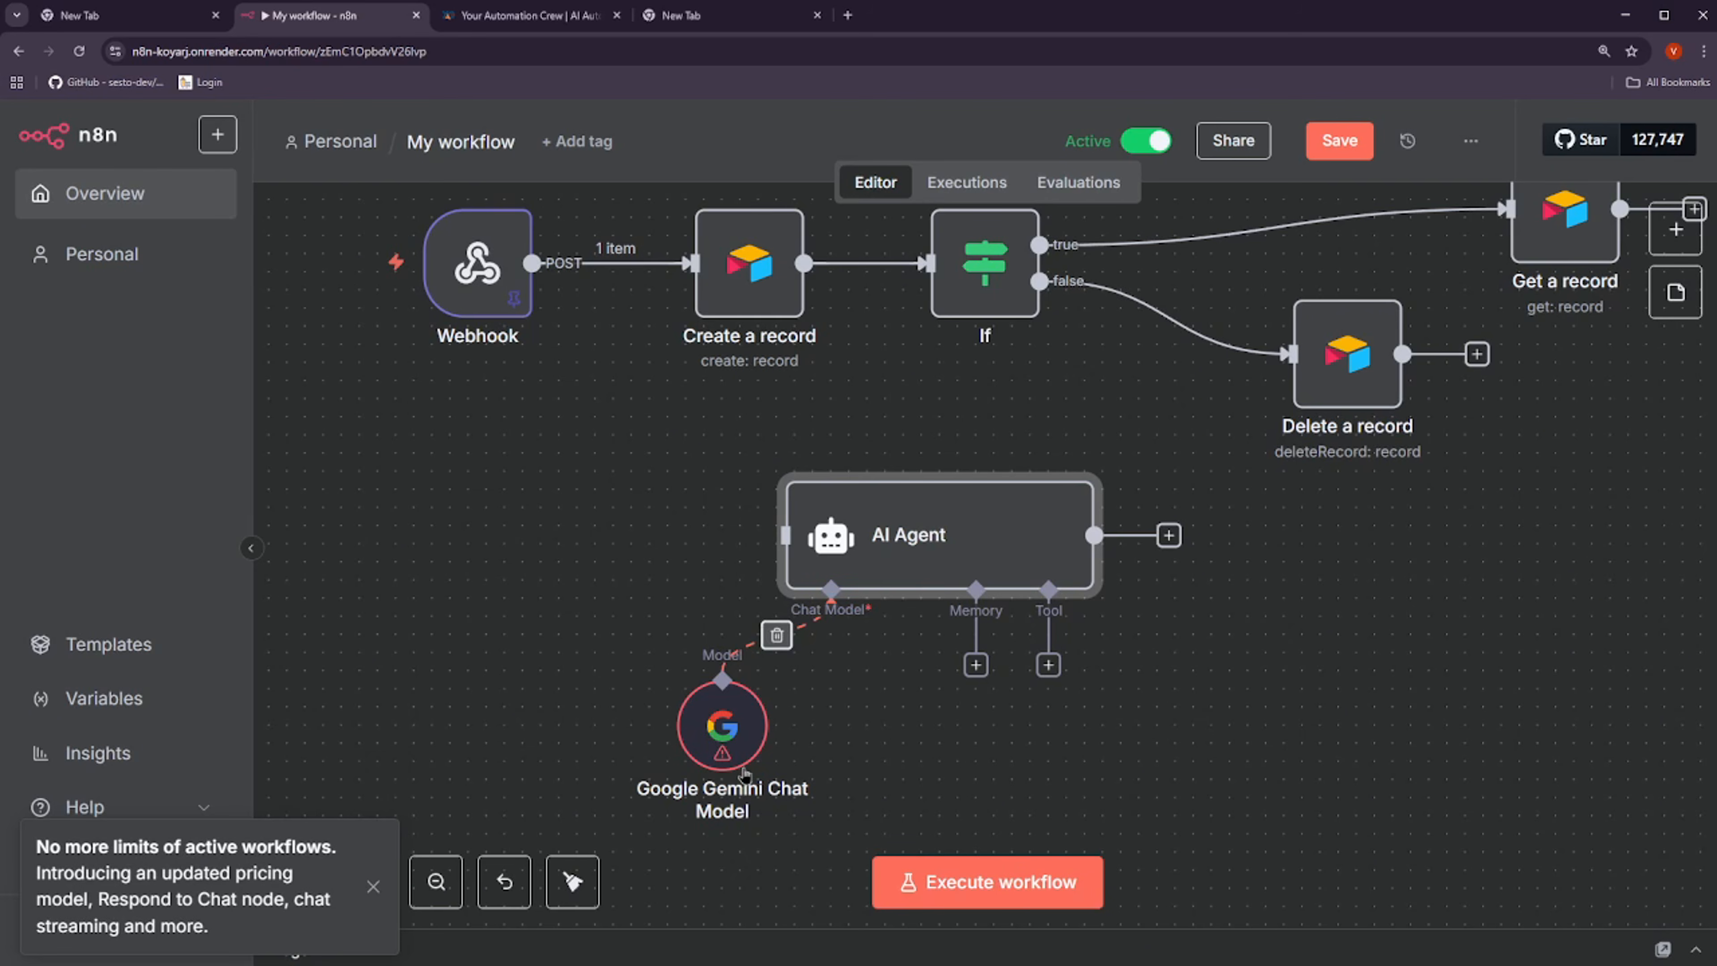
Check the Google Gemini Chat Model node's credential choices, then close the Your Automation Crew page and switch to a blank browser tab
double_click(702, 717)
click(703, 313)
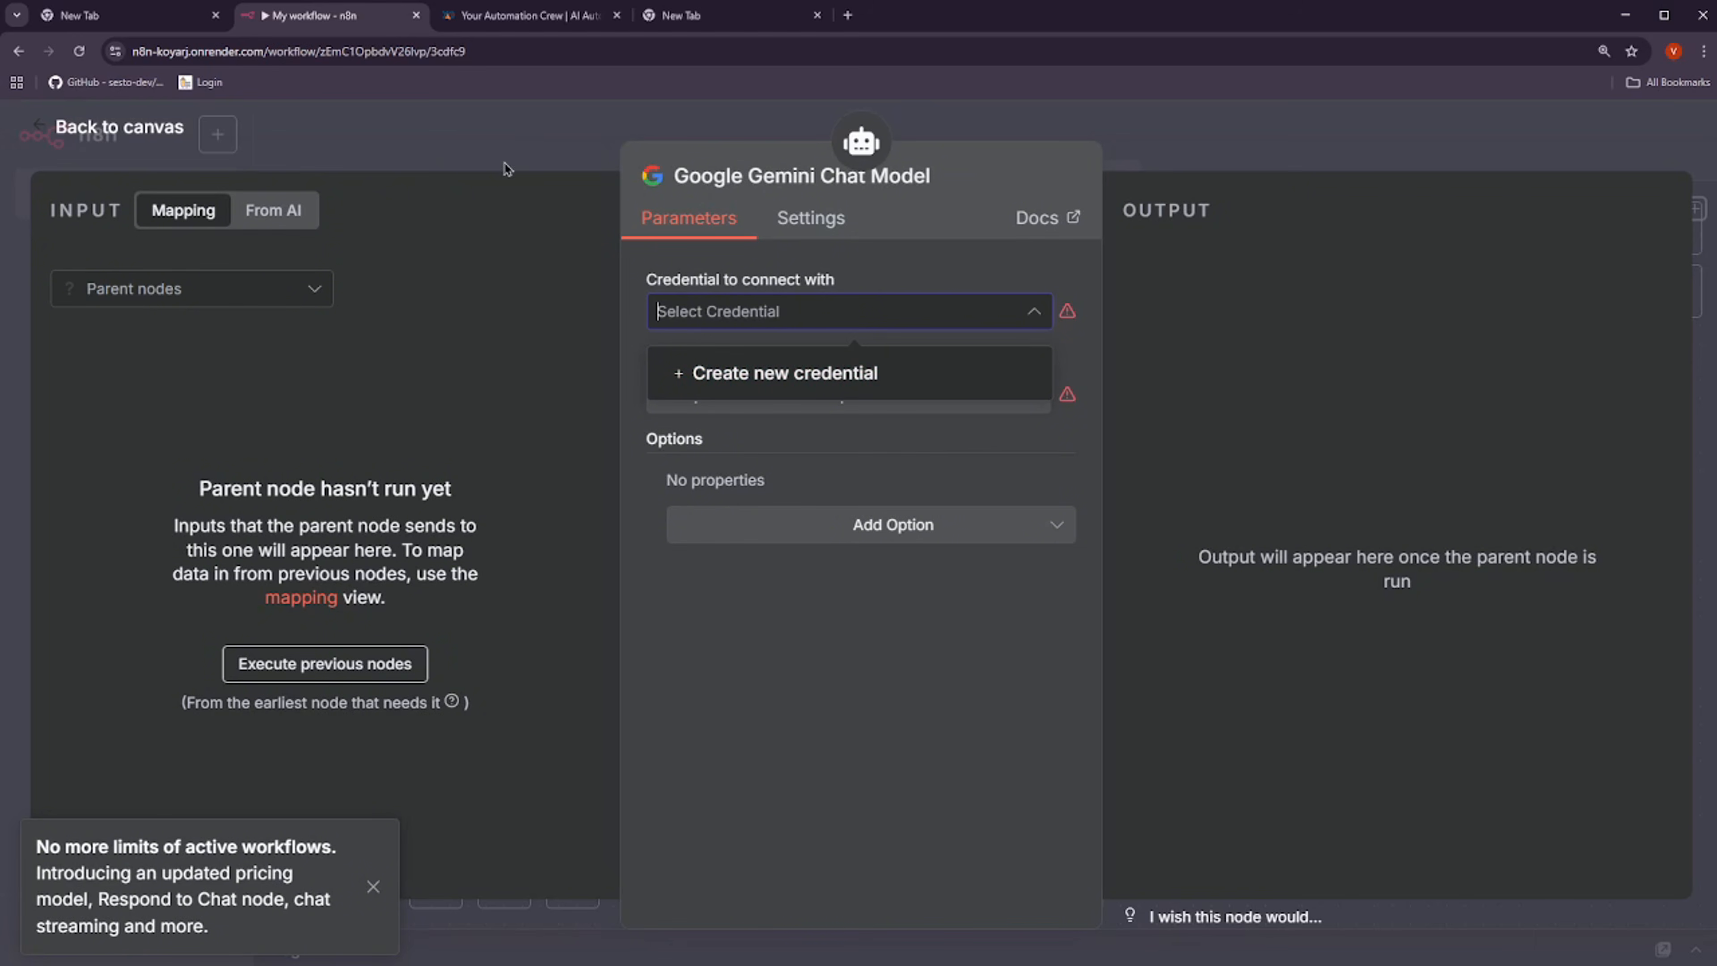
click(492, 124)
click(617, 15)
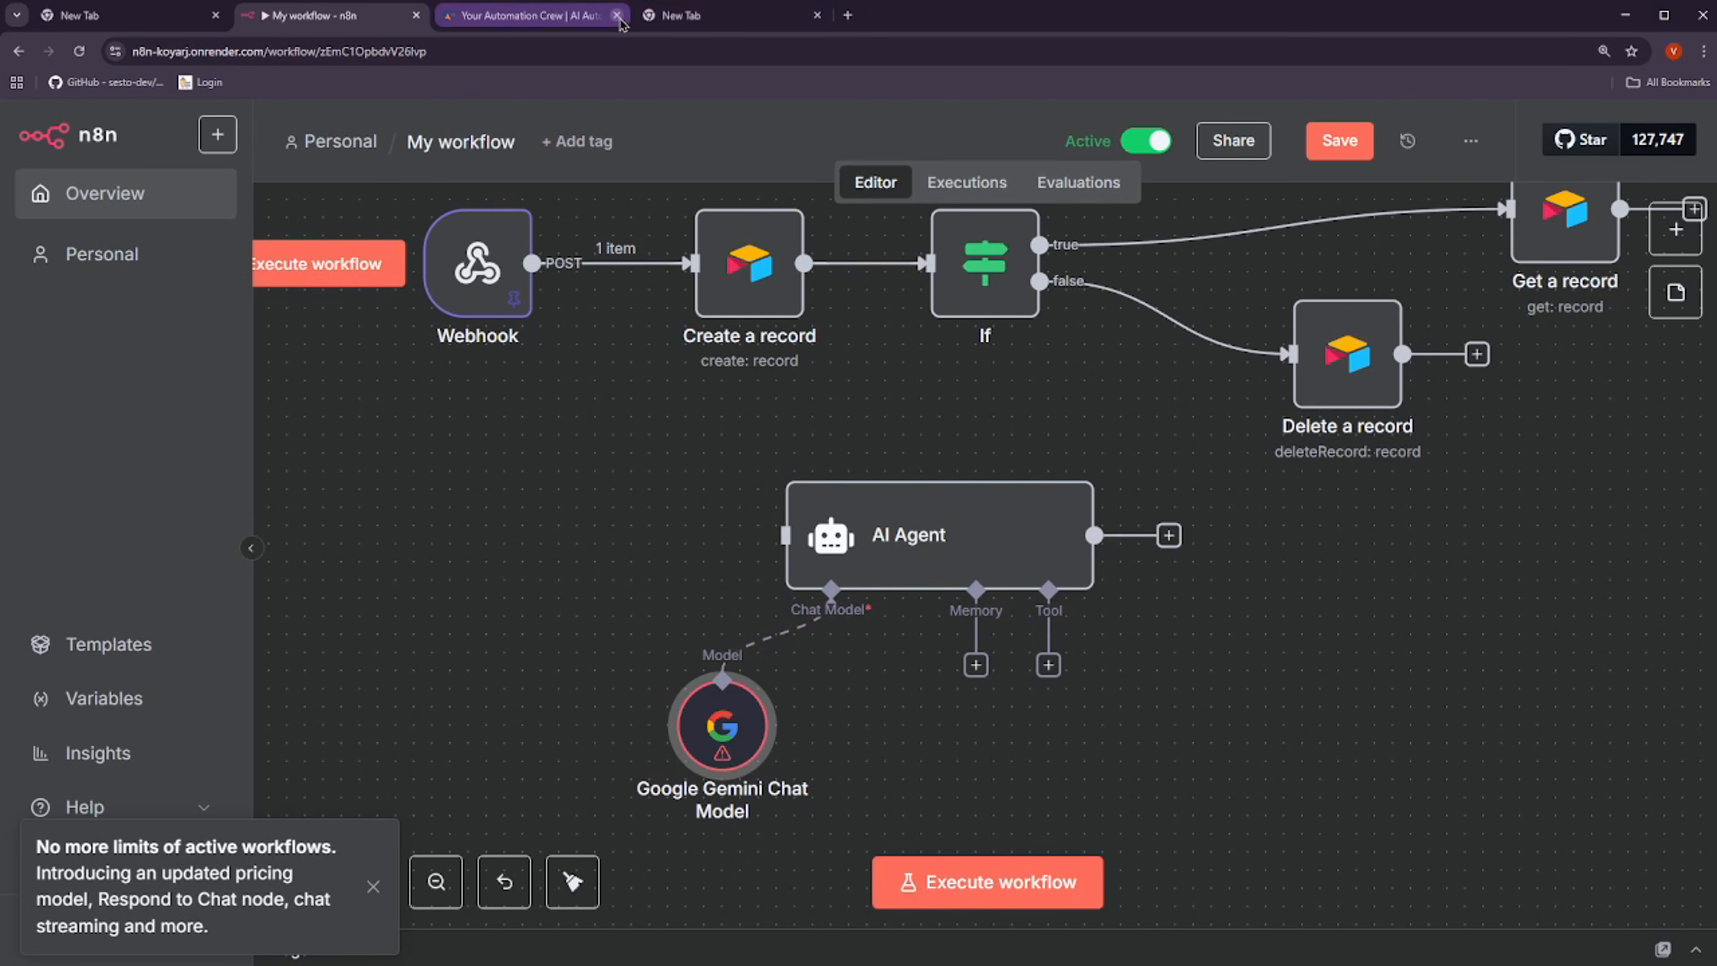
click(492, 20)
Search the web for Gemini and open the Google Gemini site
click(452, 52)
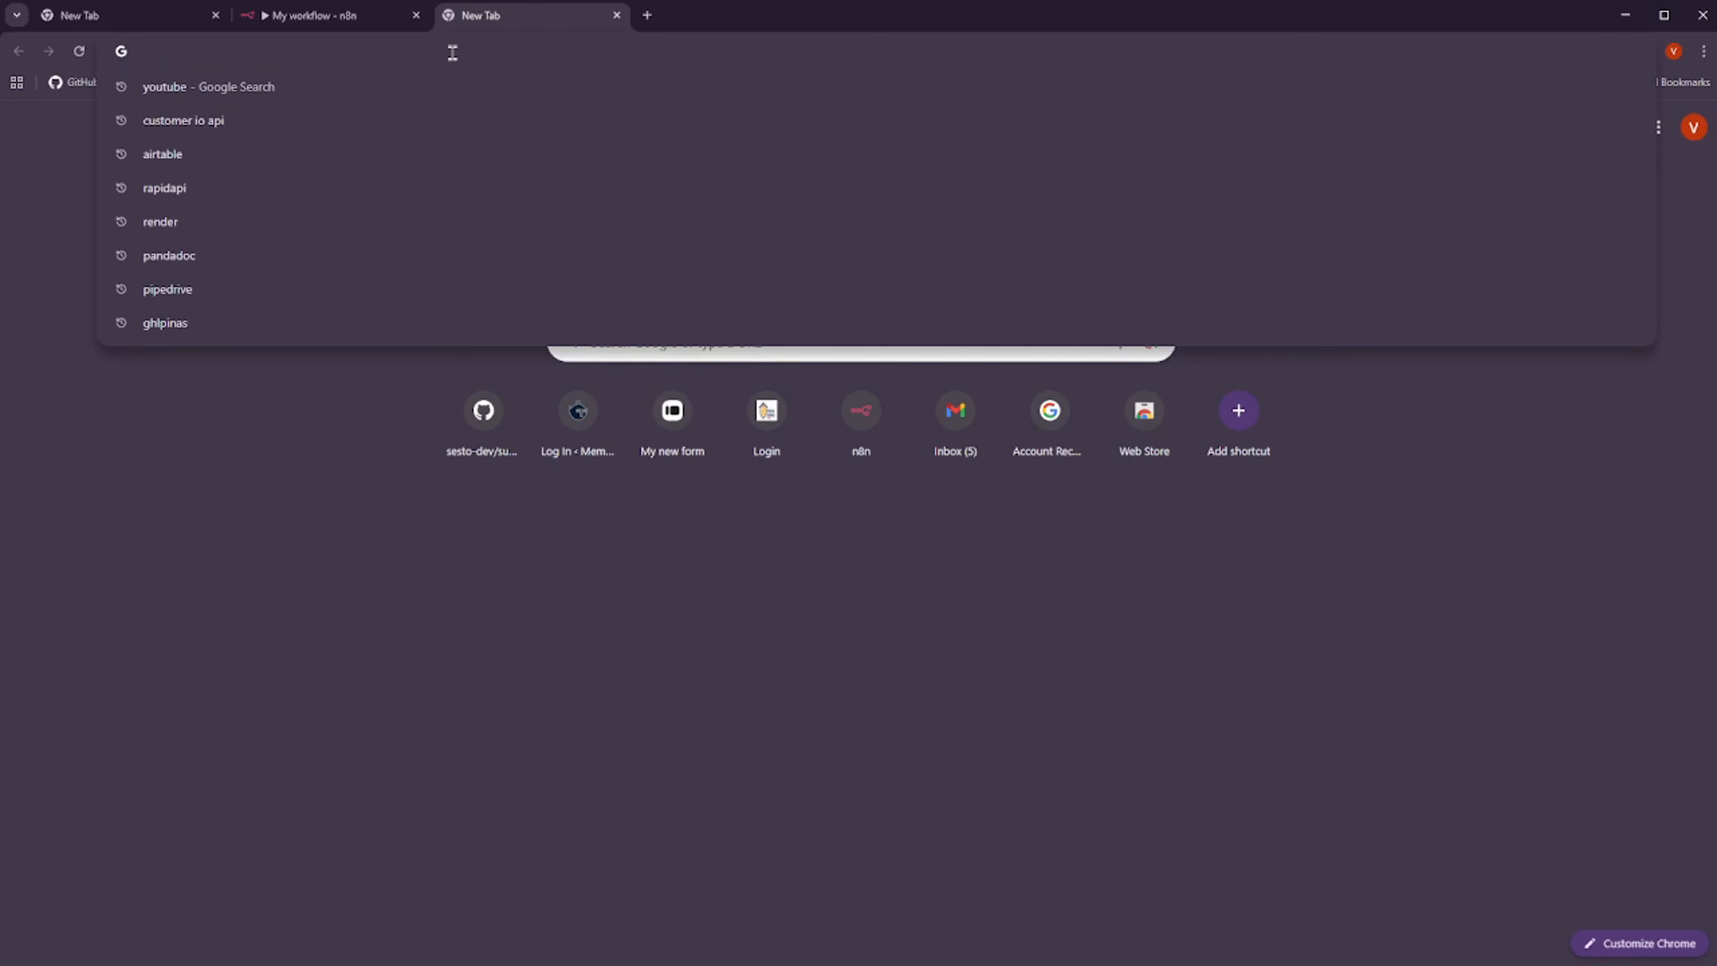
text(ggoel ge)
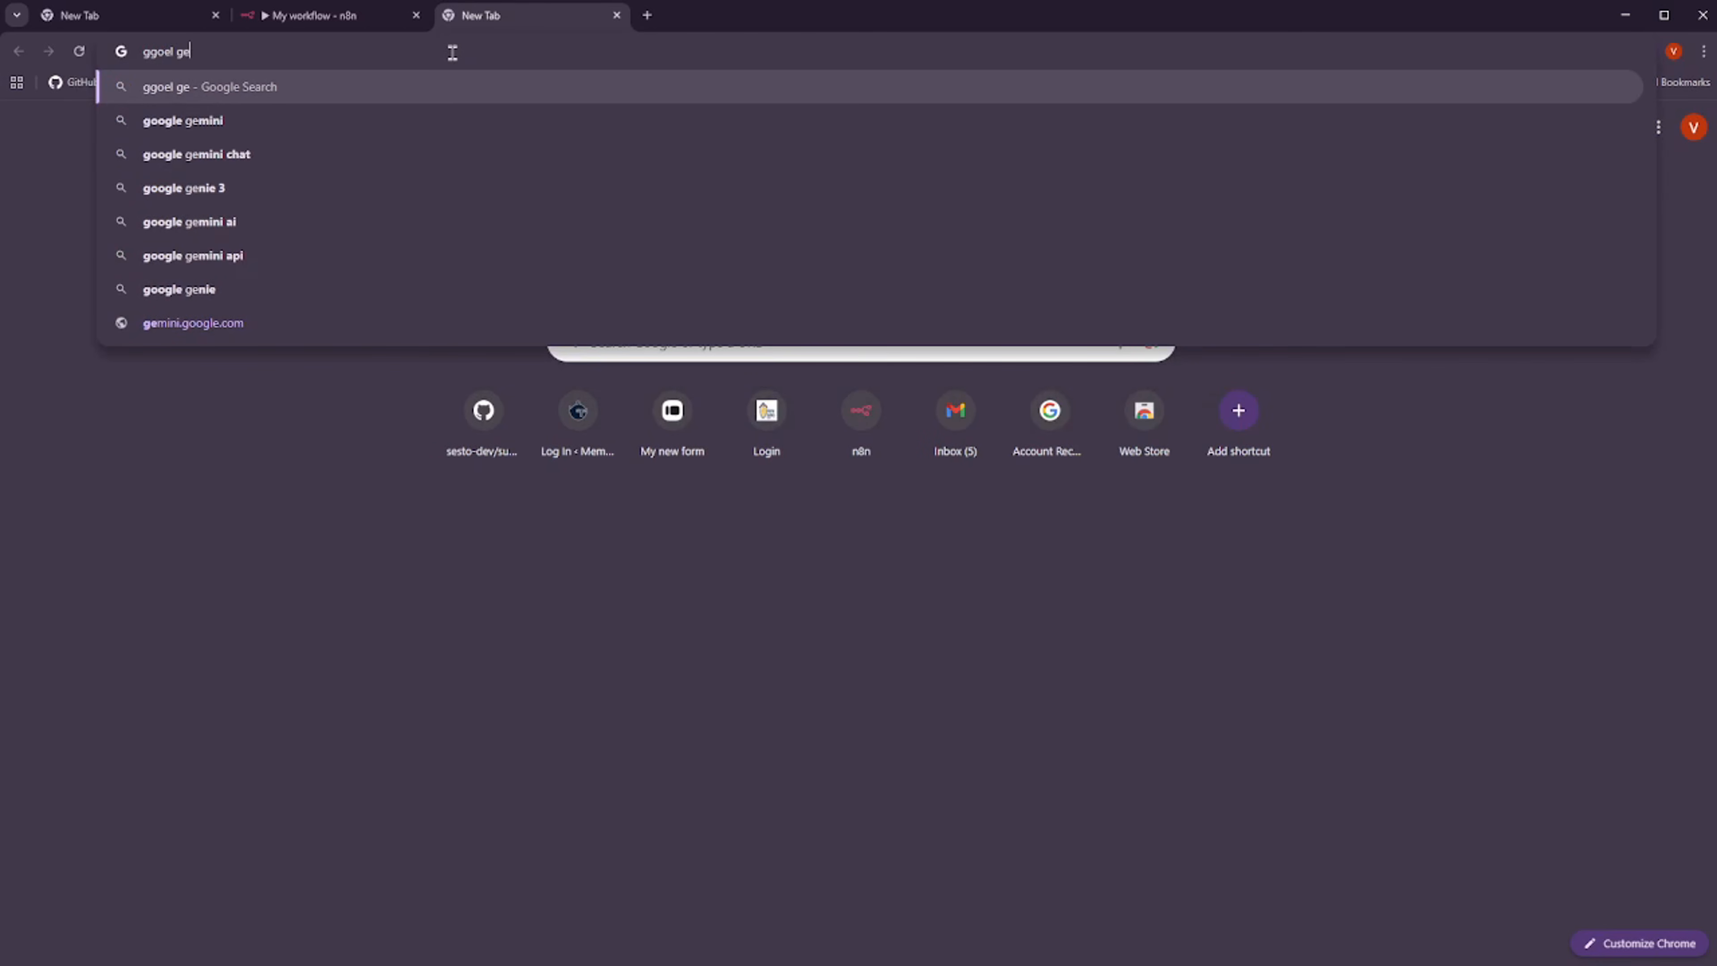
key(ctrl+a)
text(gemi)
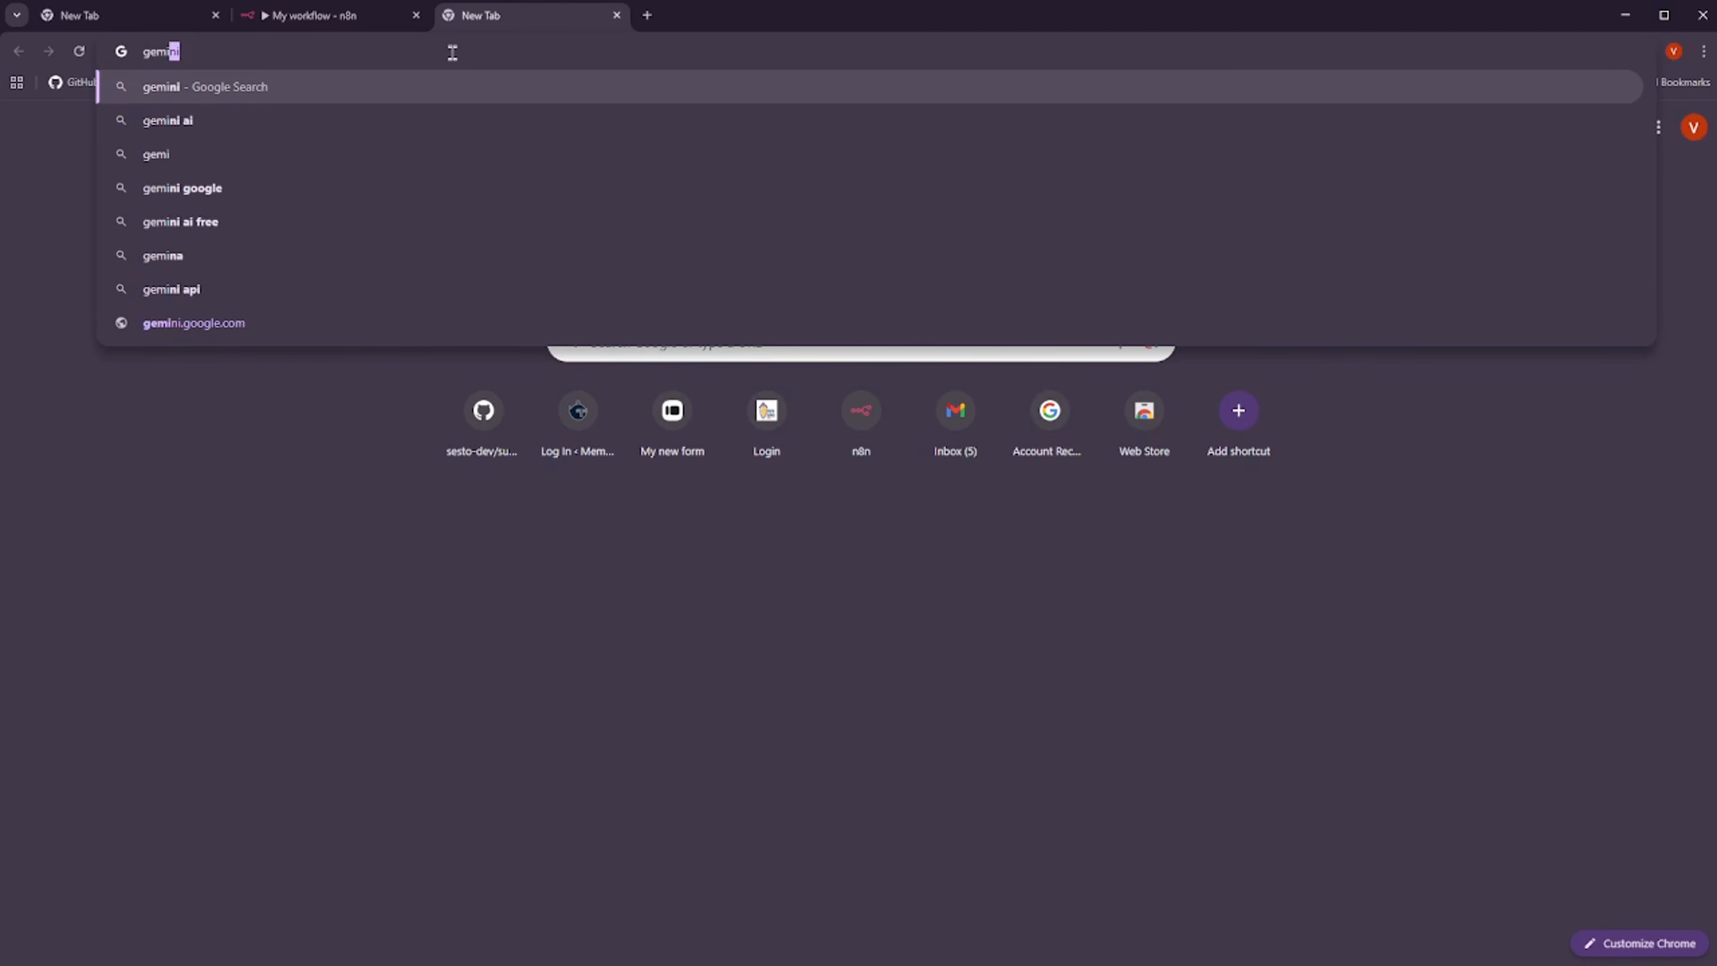
text(n i)
key(Return)
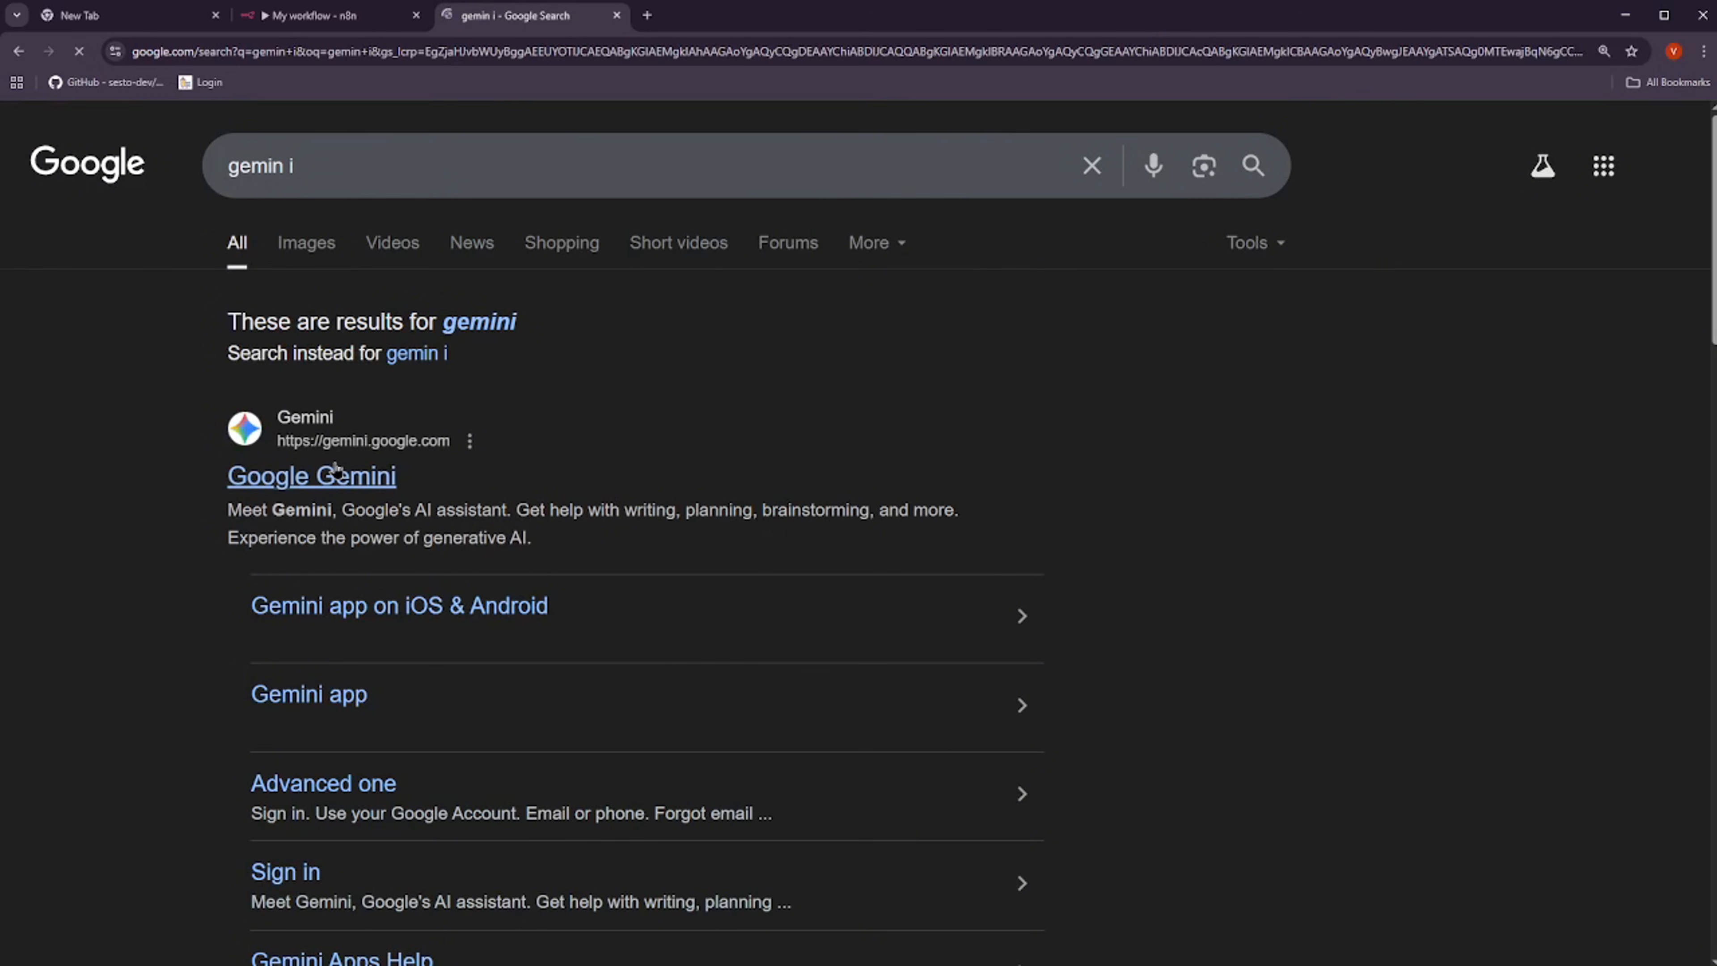
click(335, 469)
Search the web for "gemini api key" and open the Get a Gemini API key result
click(268, 50)
text(g)
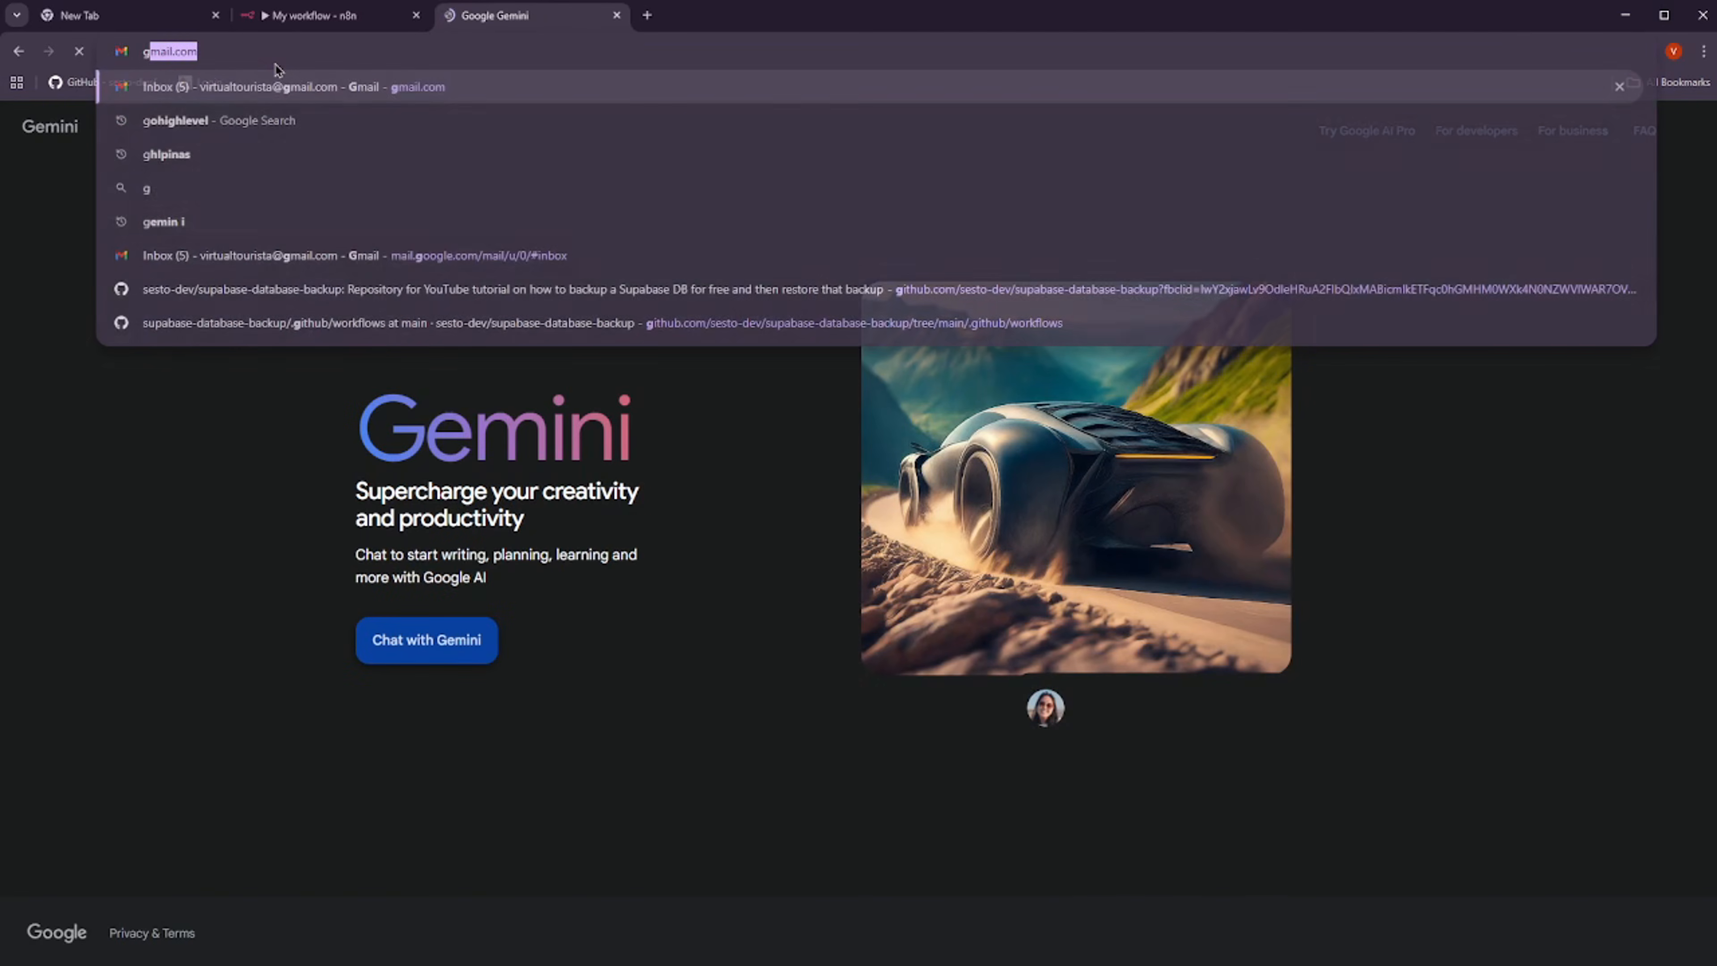
text(emini api key)
key(Return)
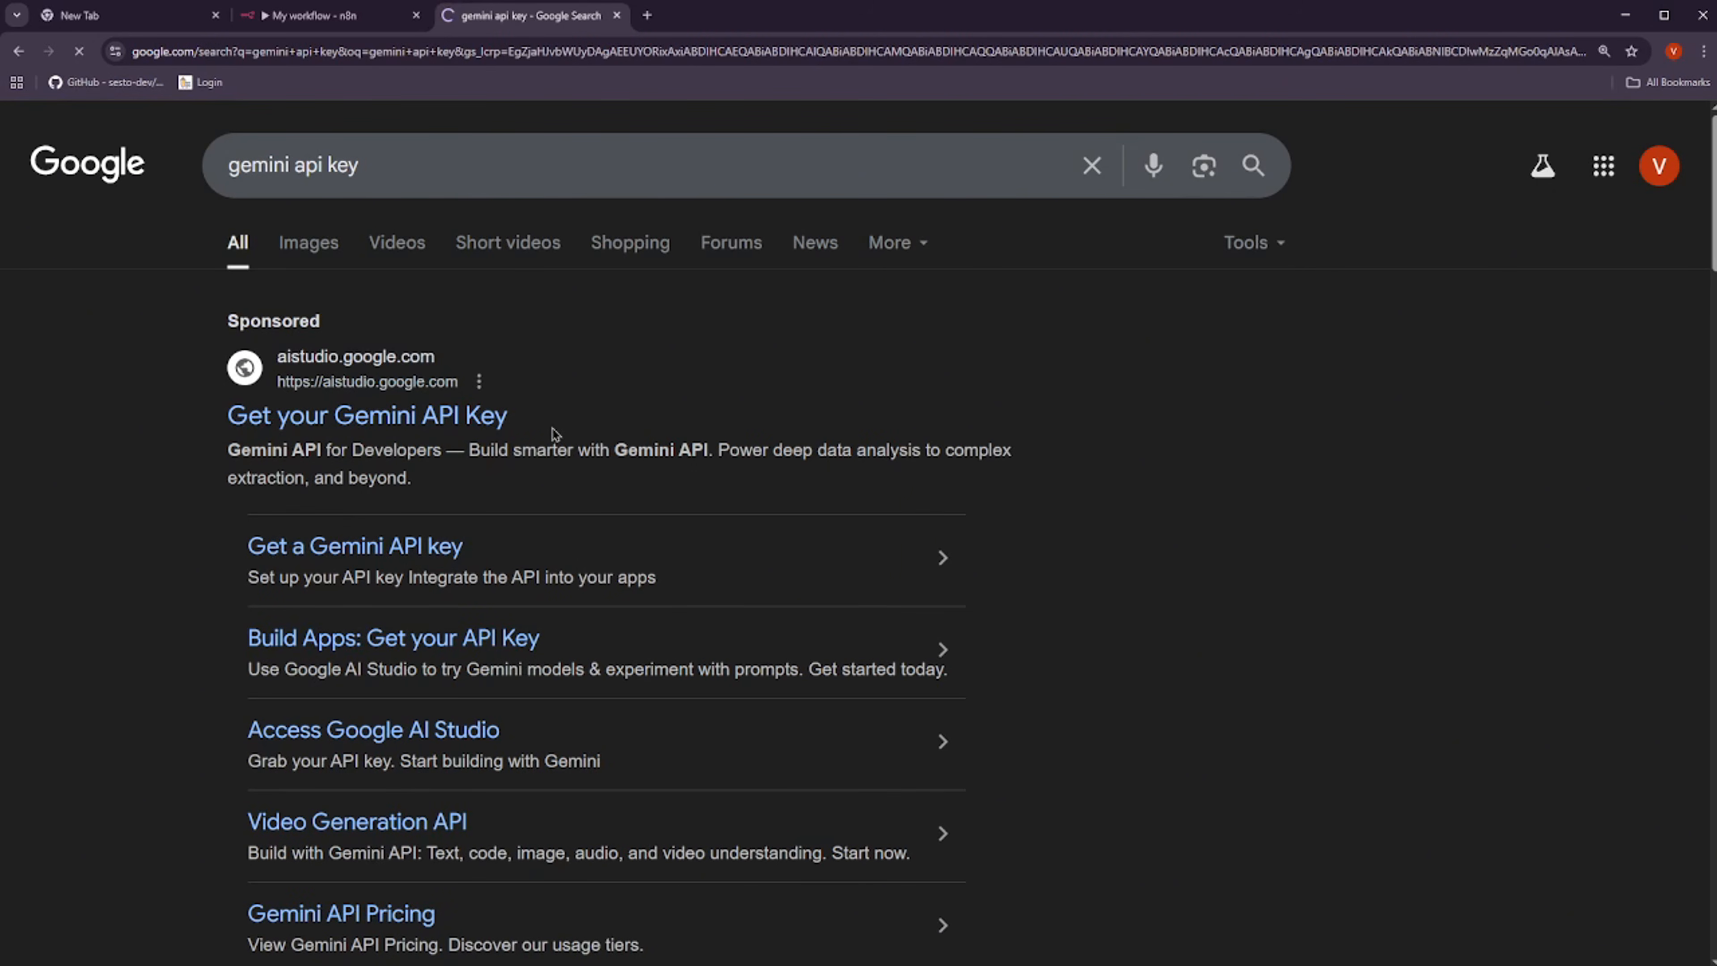
click(620, 562)
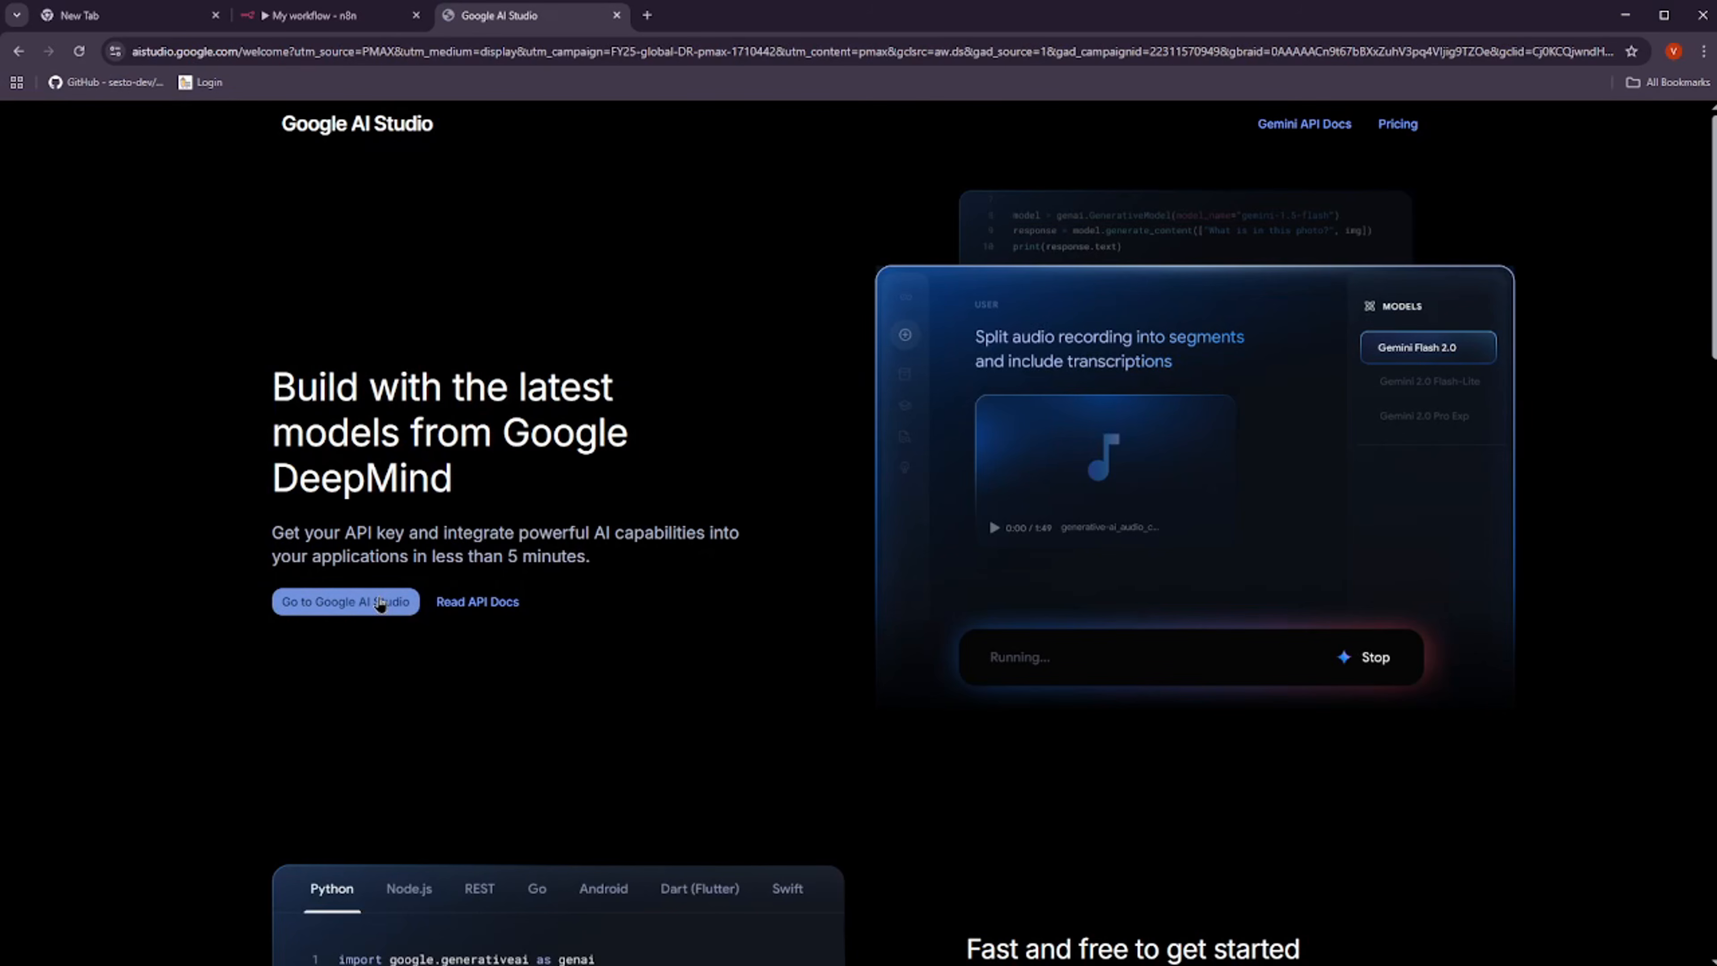
Open Google AI Studio's API key page and accept the required terms of service without opting in to emails
scroll(638, 707, up, 2)
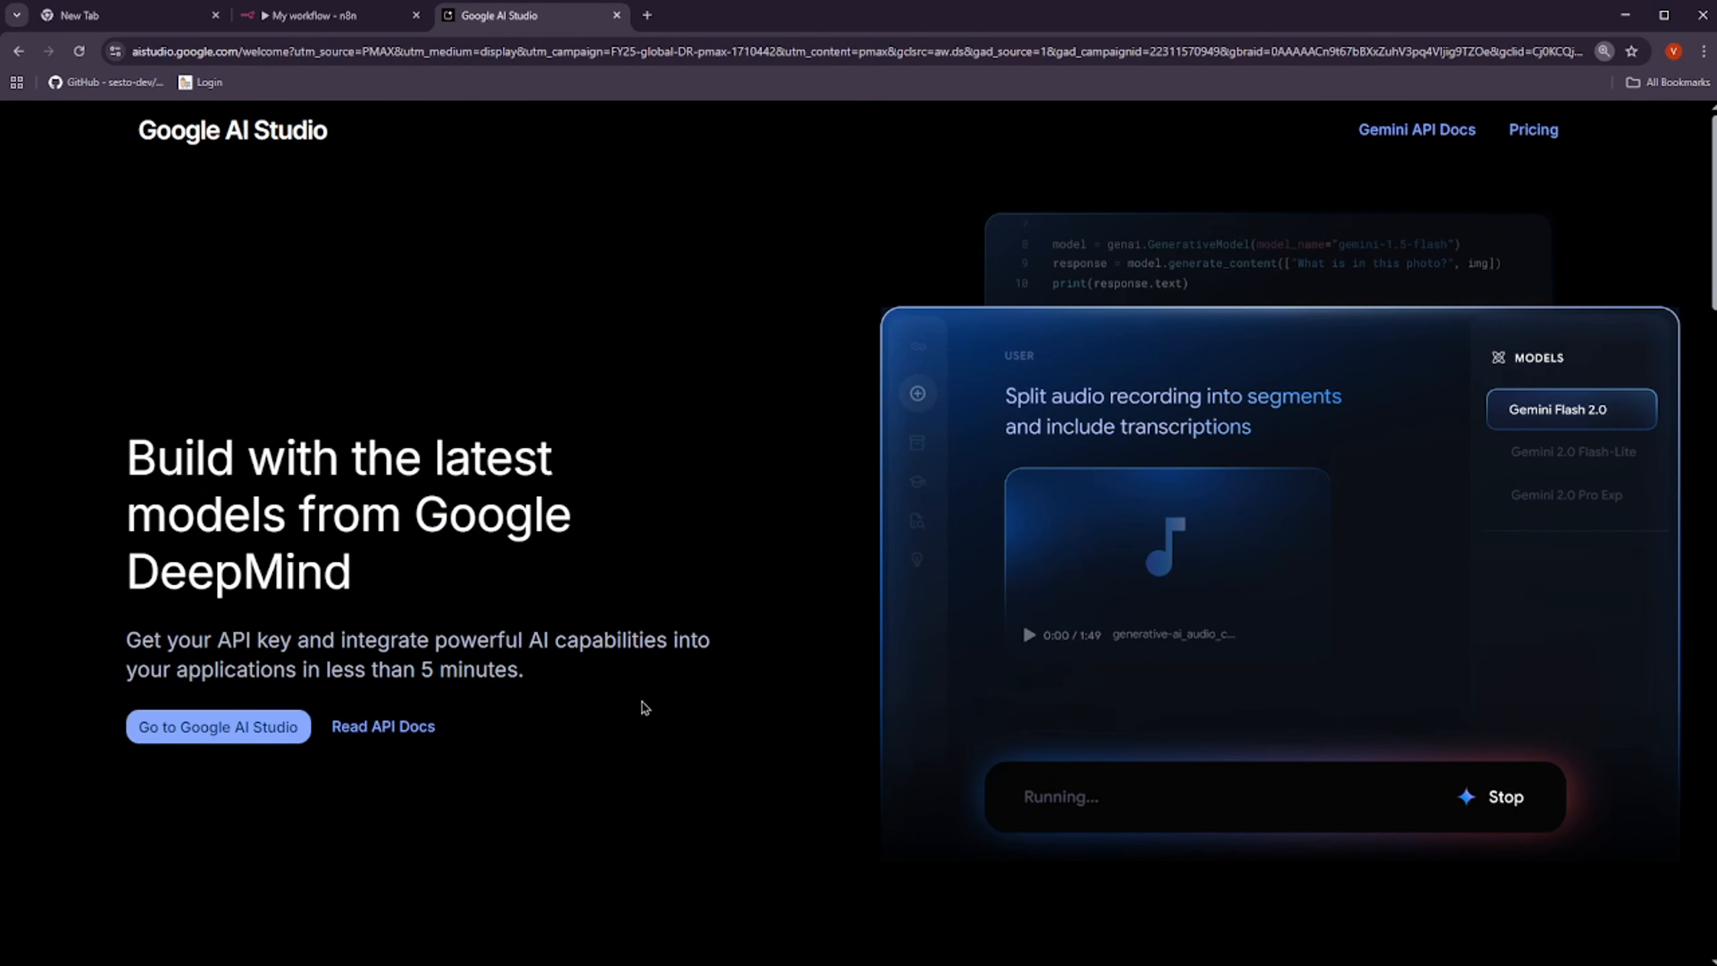
scroll(644, 707, up, 1)
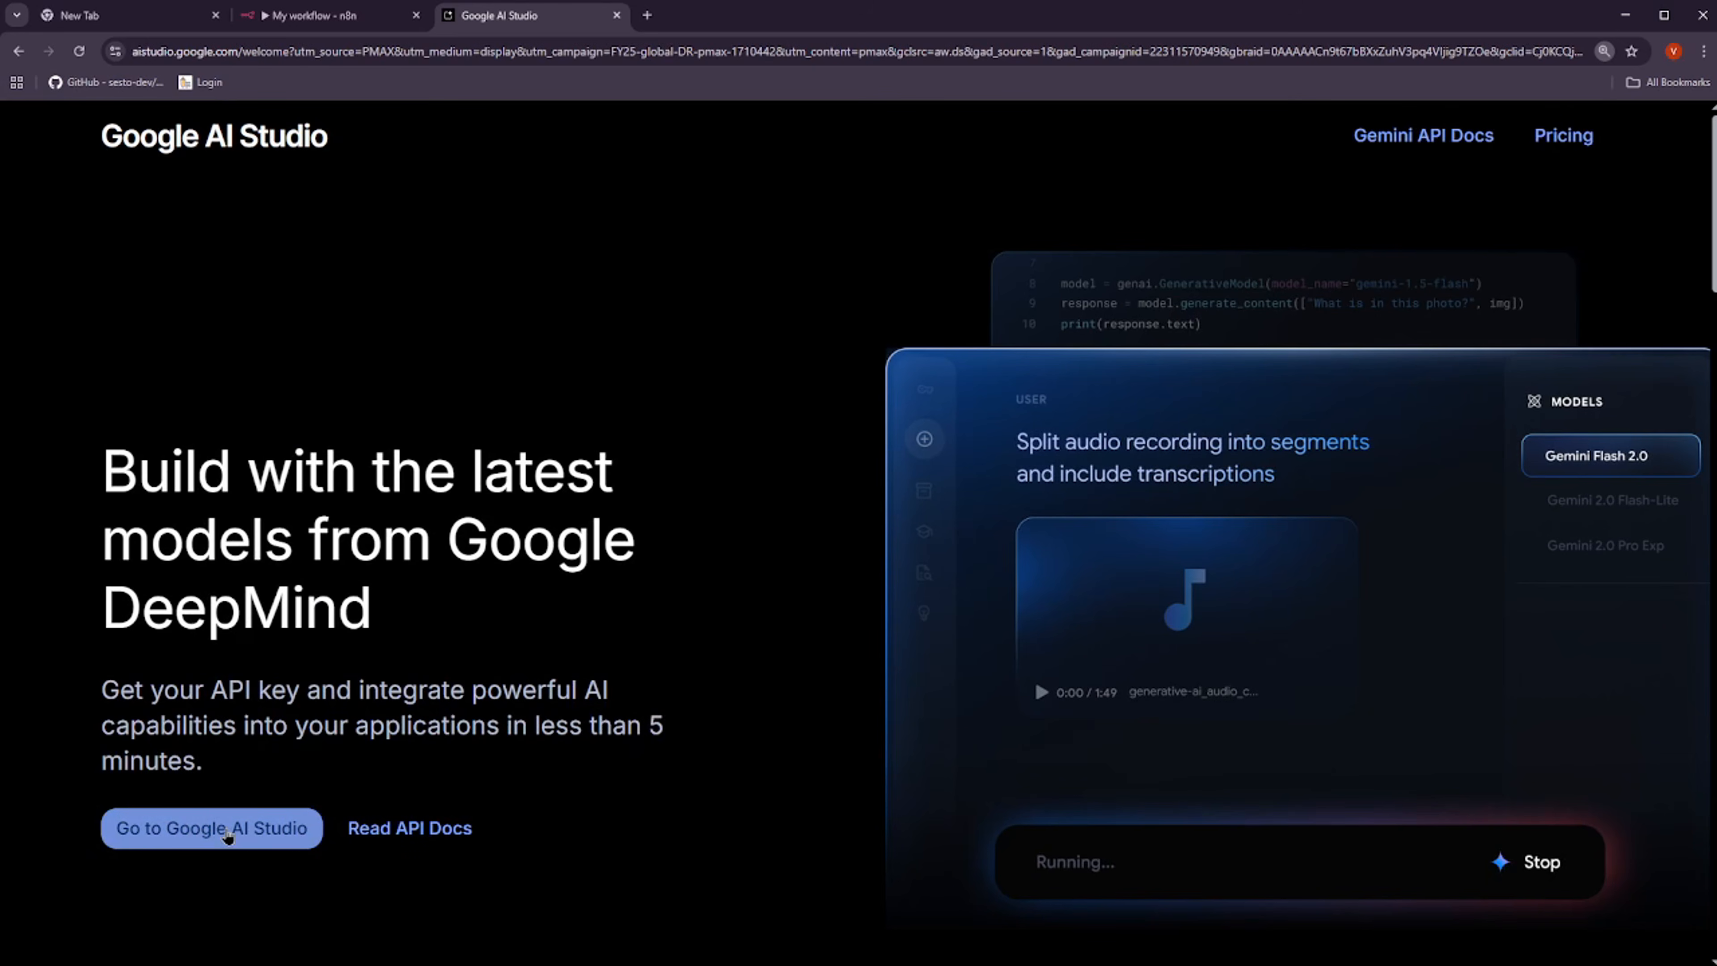
click(229, 837)
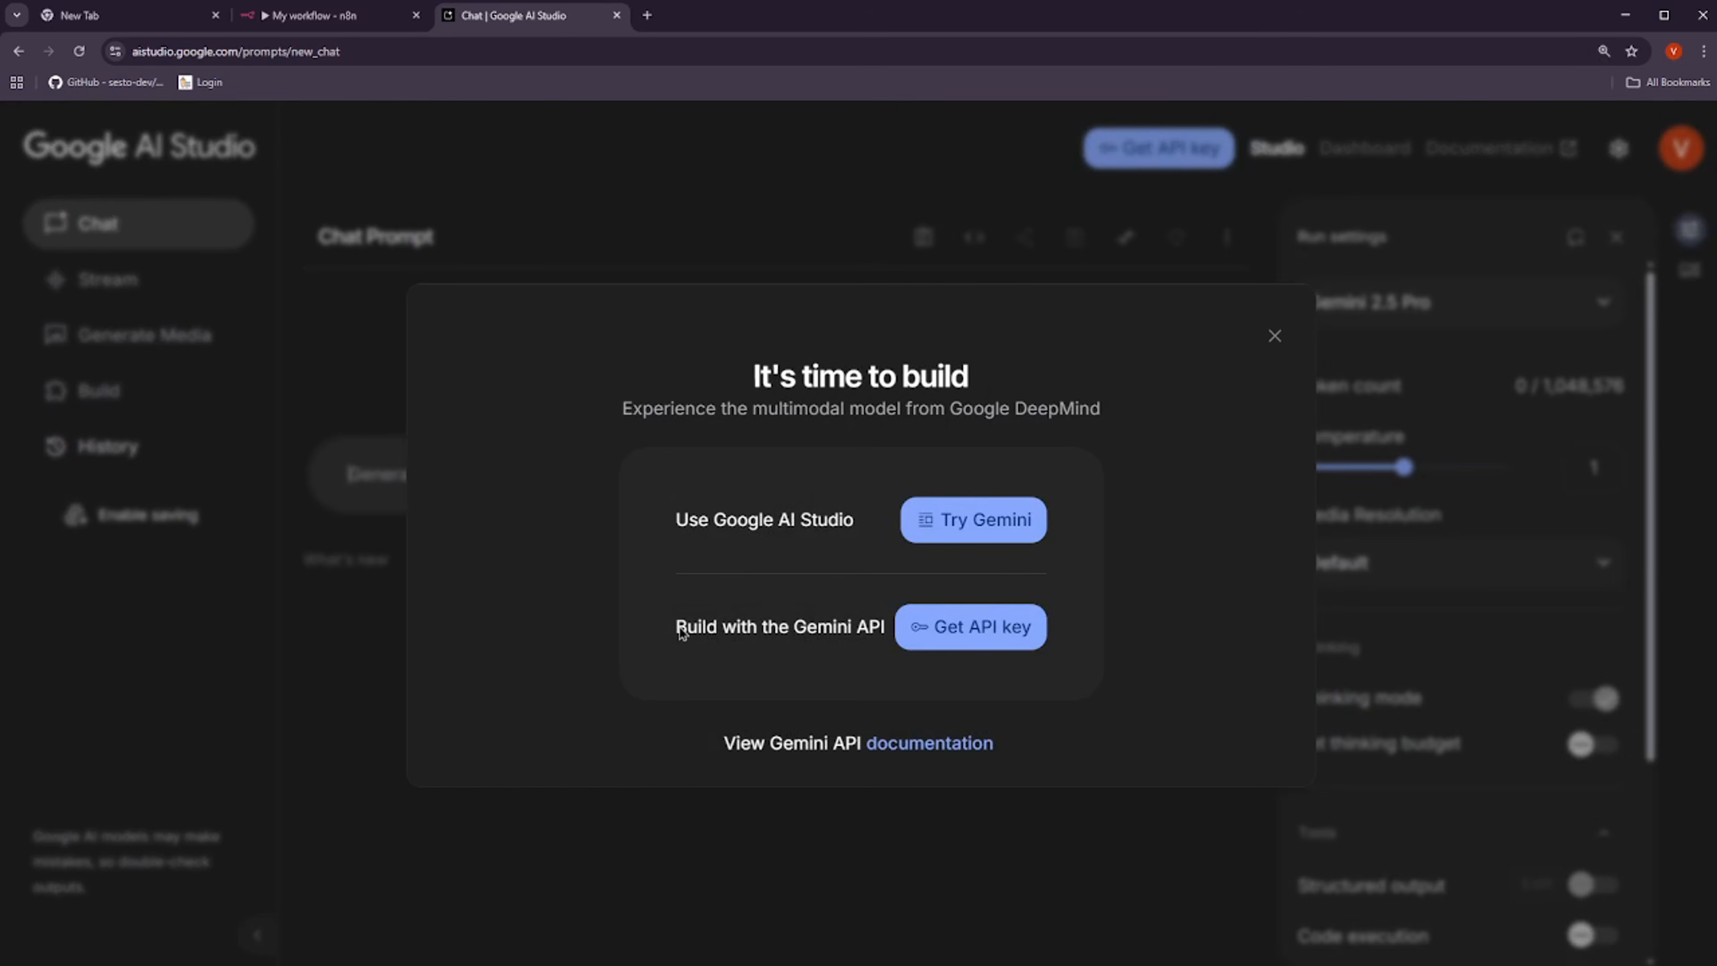
click(982, 633)
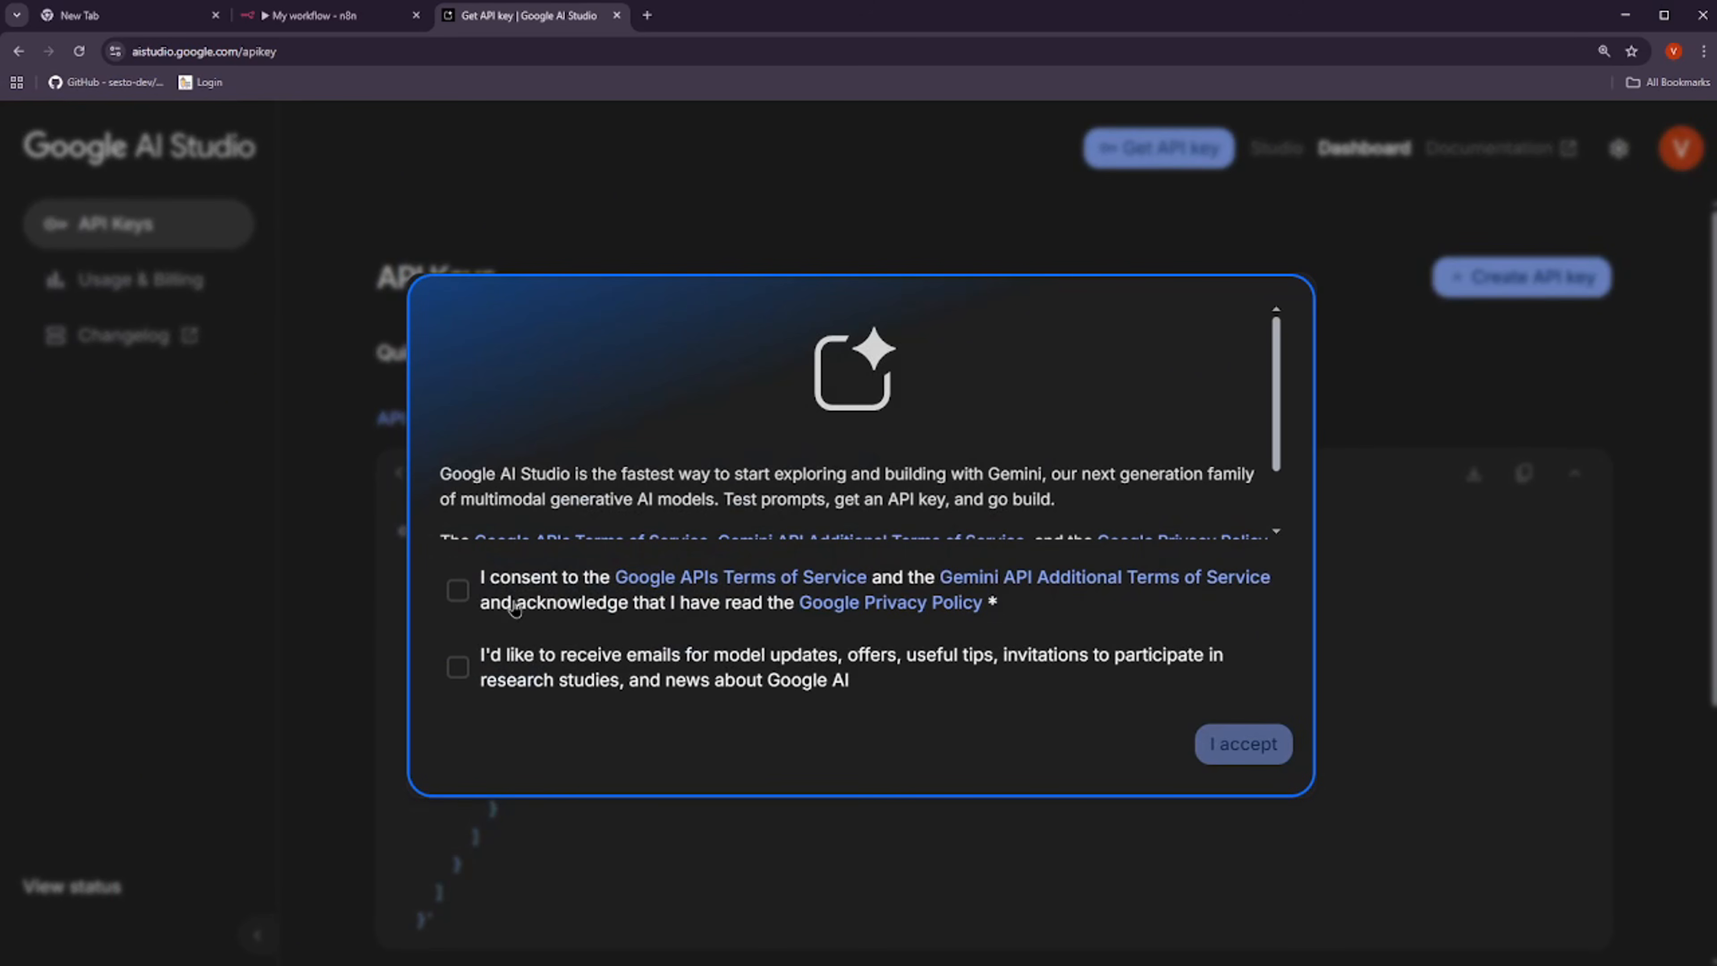
click(457, 590)
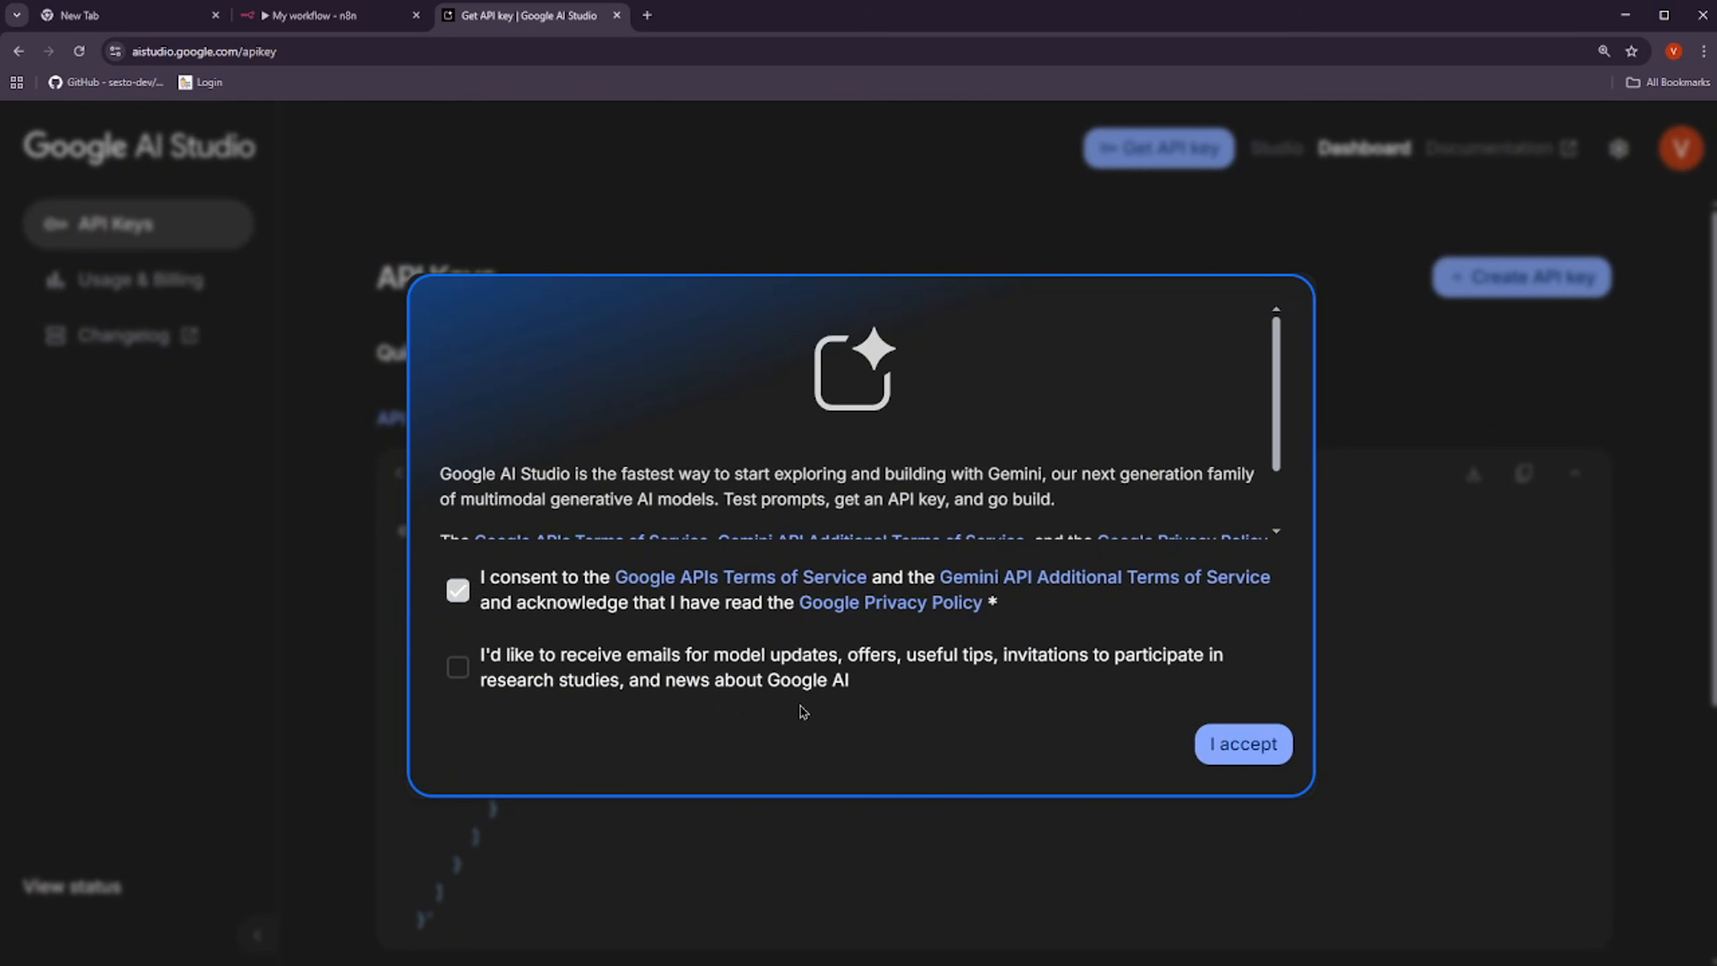
key(Return)
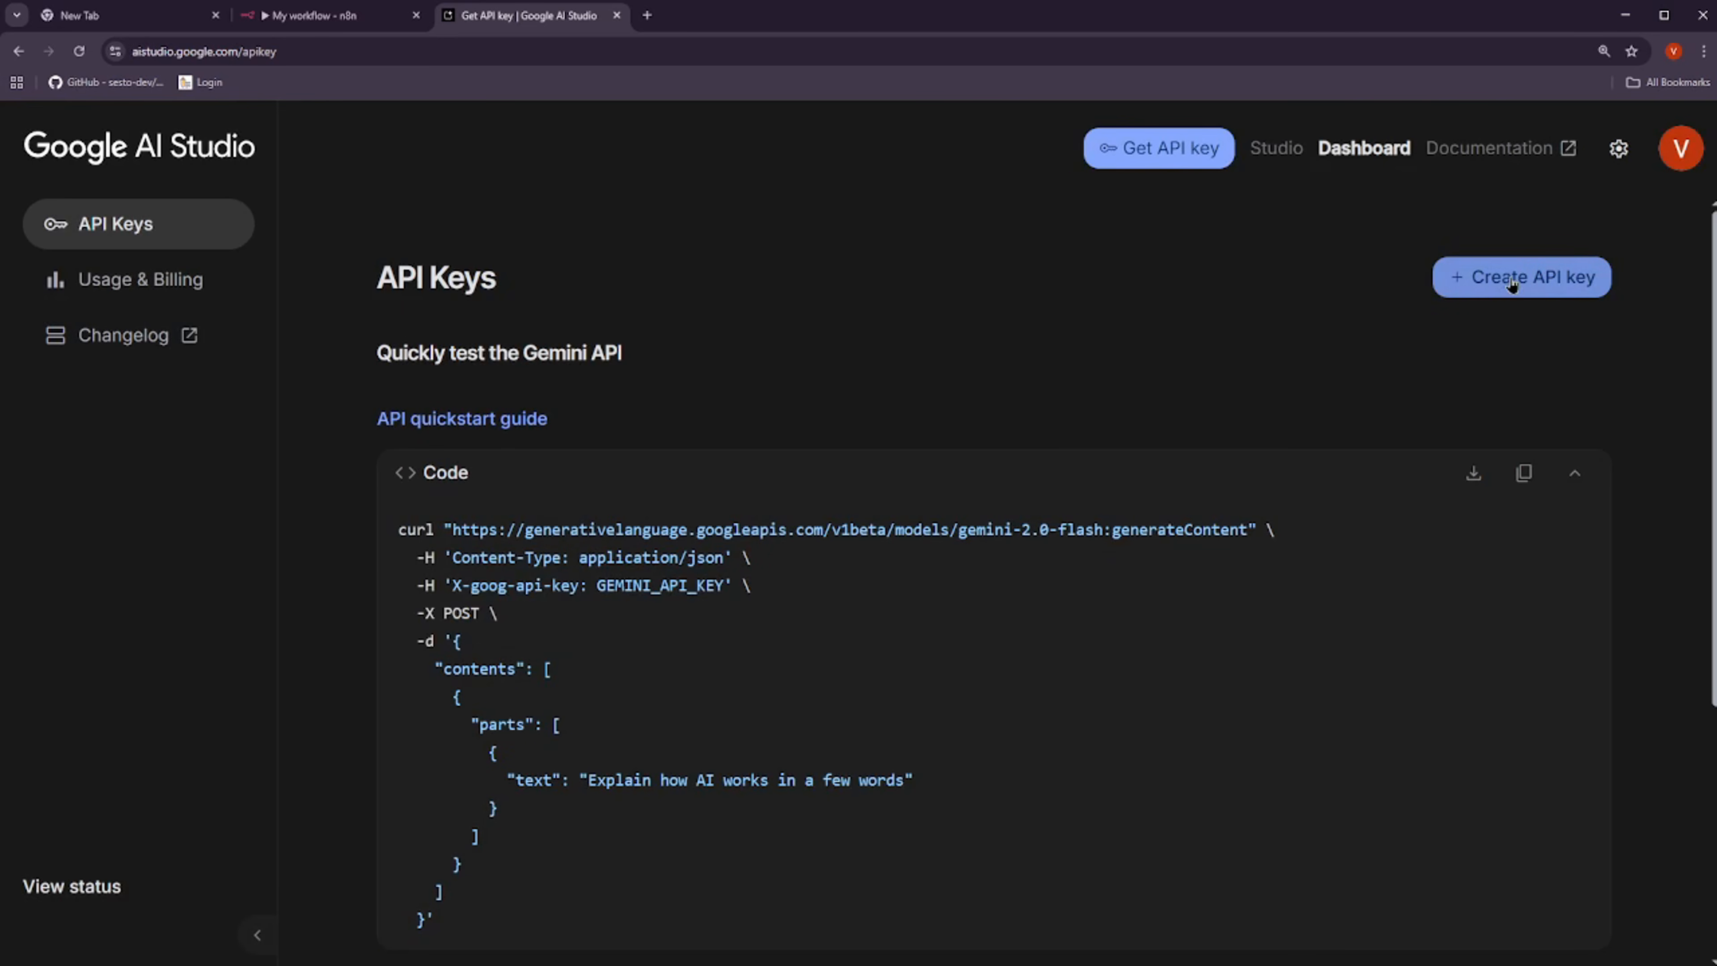
Try to create an API key, then open the linked Google Cloud Console and agree to its terms of service
click(1558, 297)
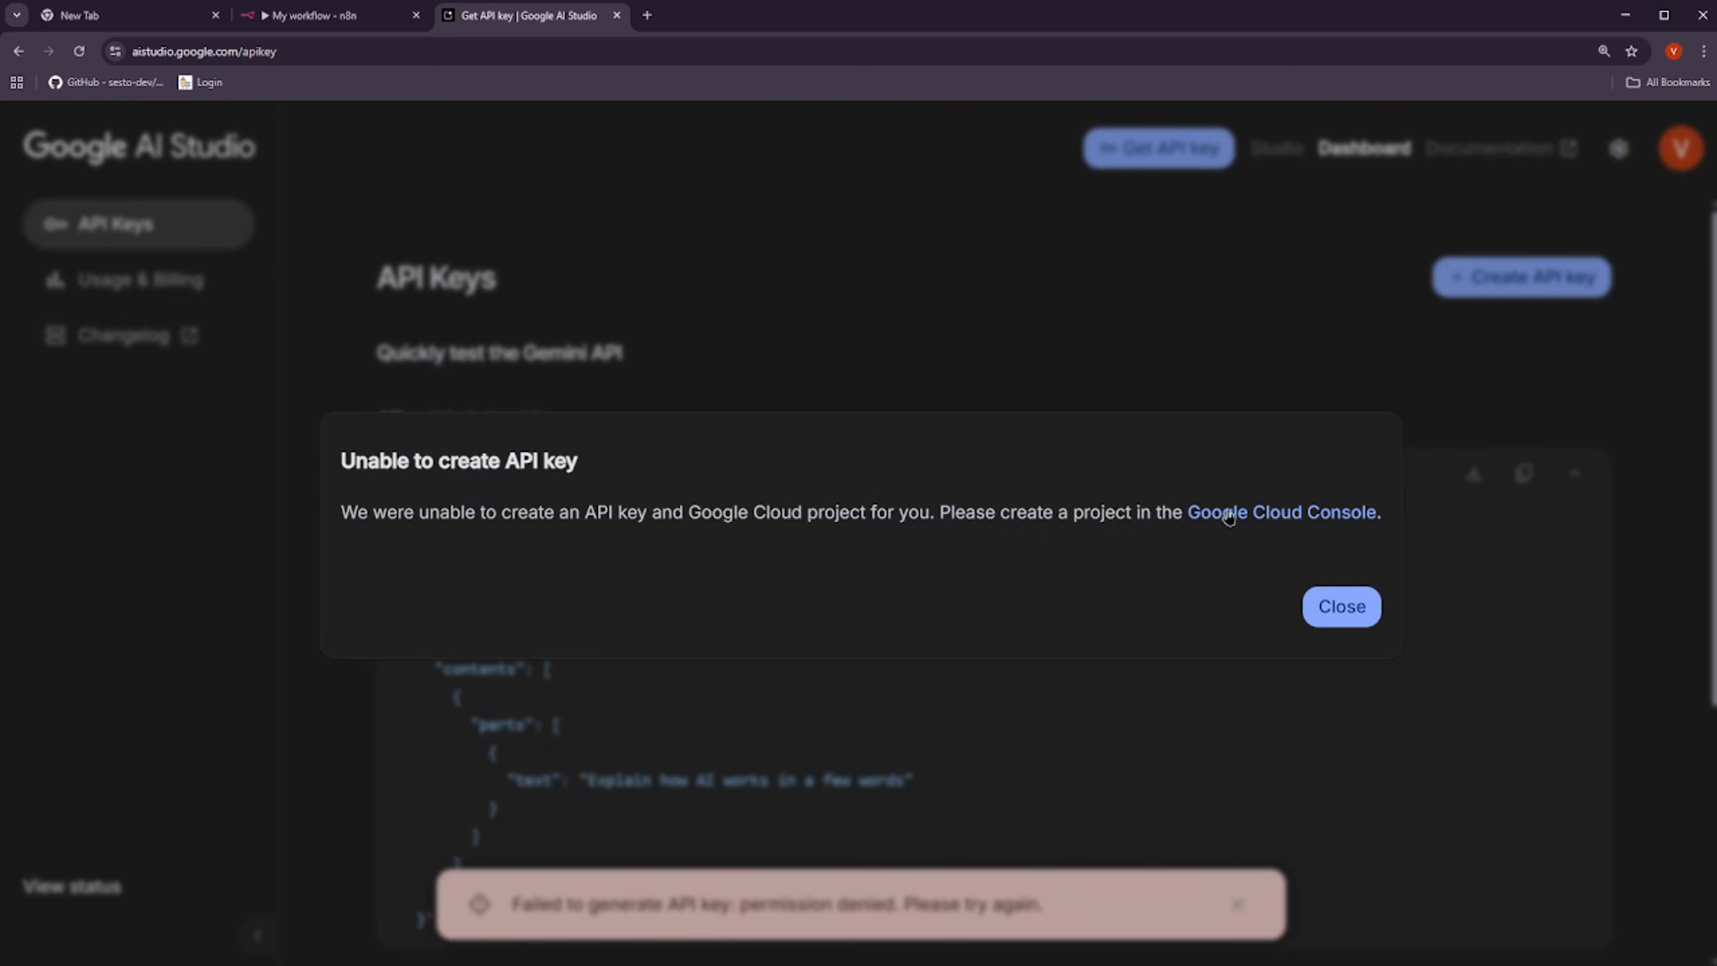
click(1261, 515)
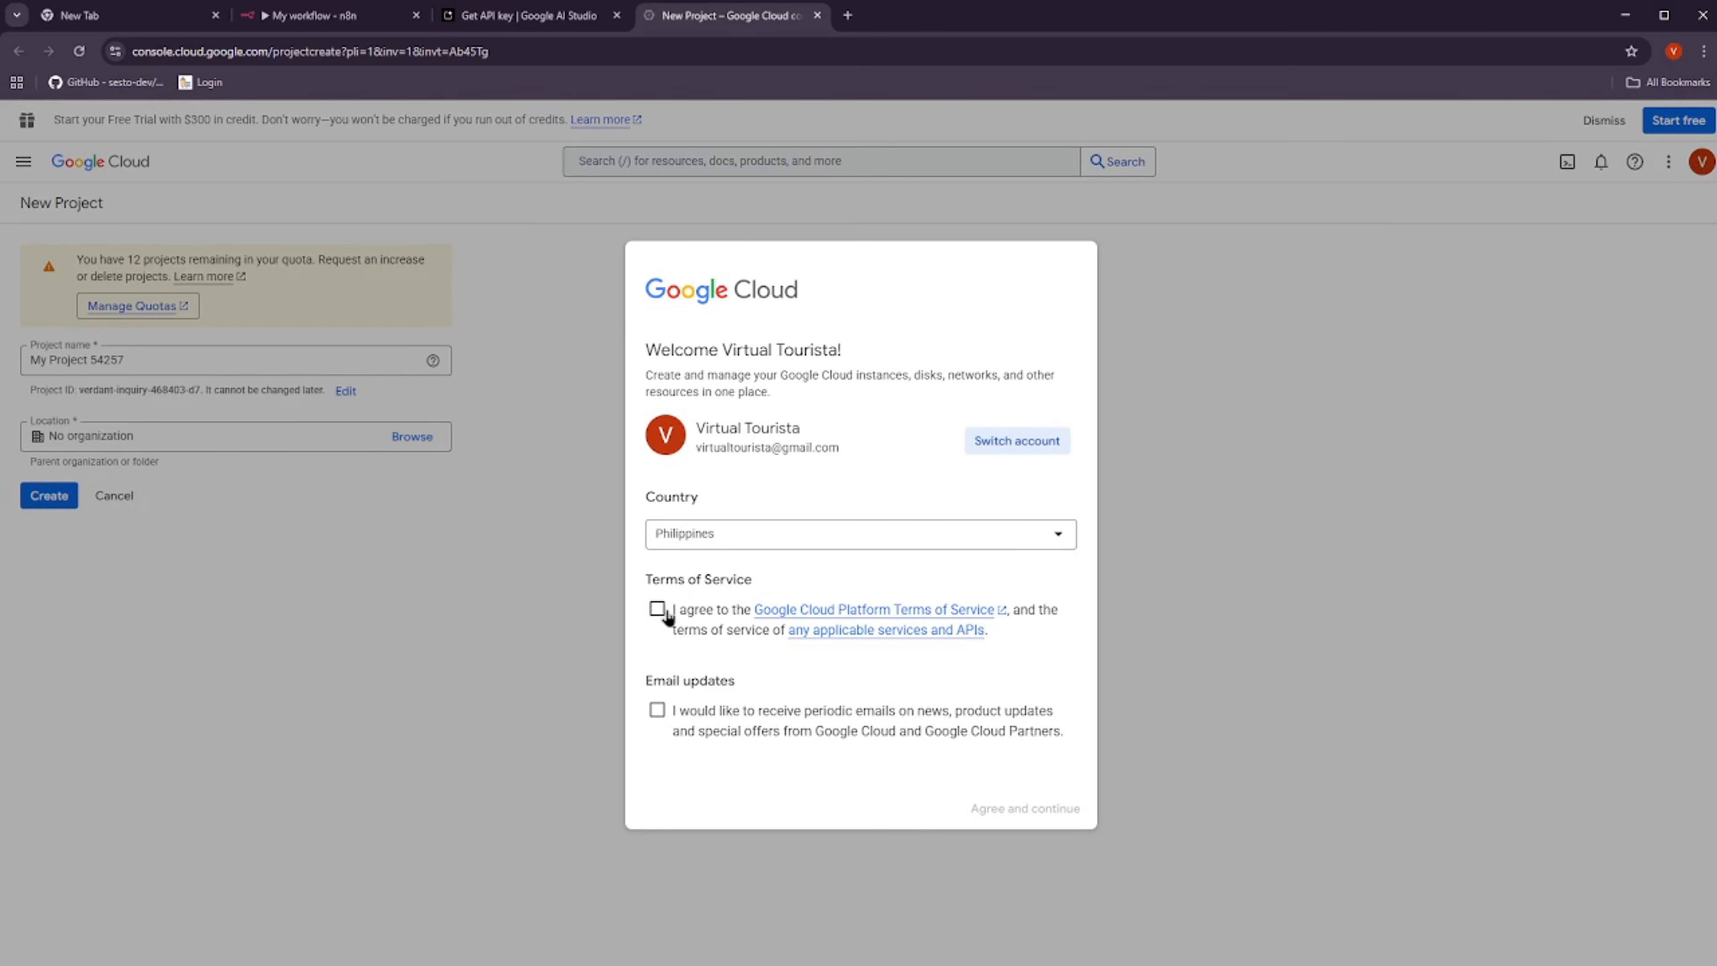
click(659, 612)
click(1017, 812)
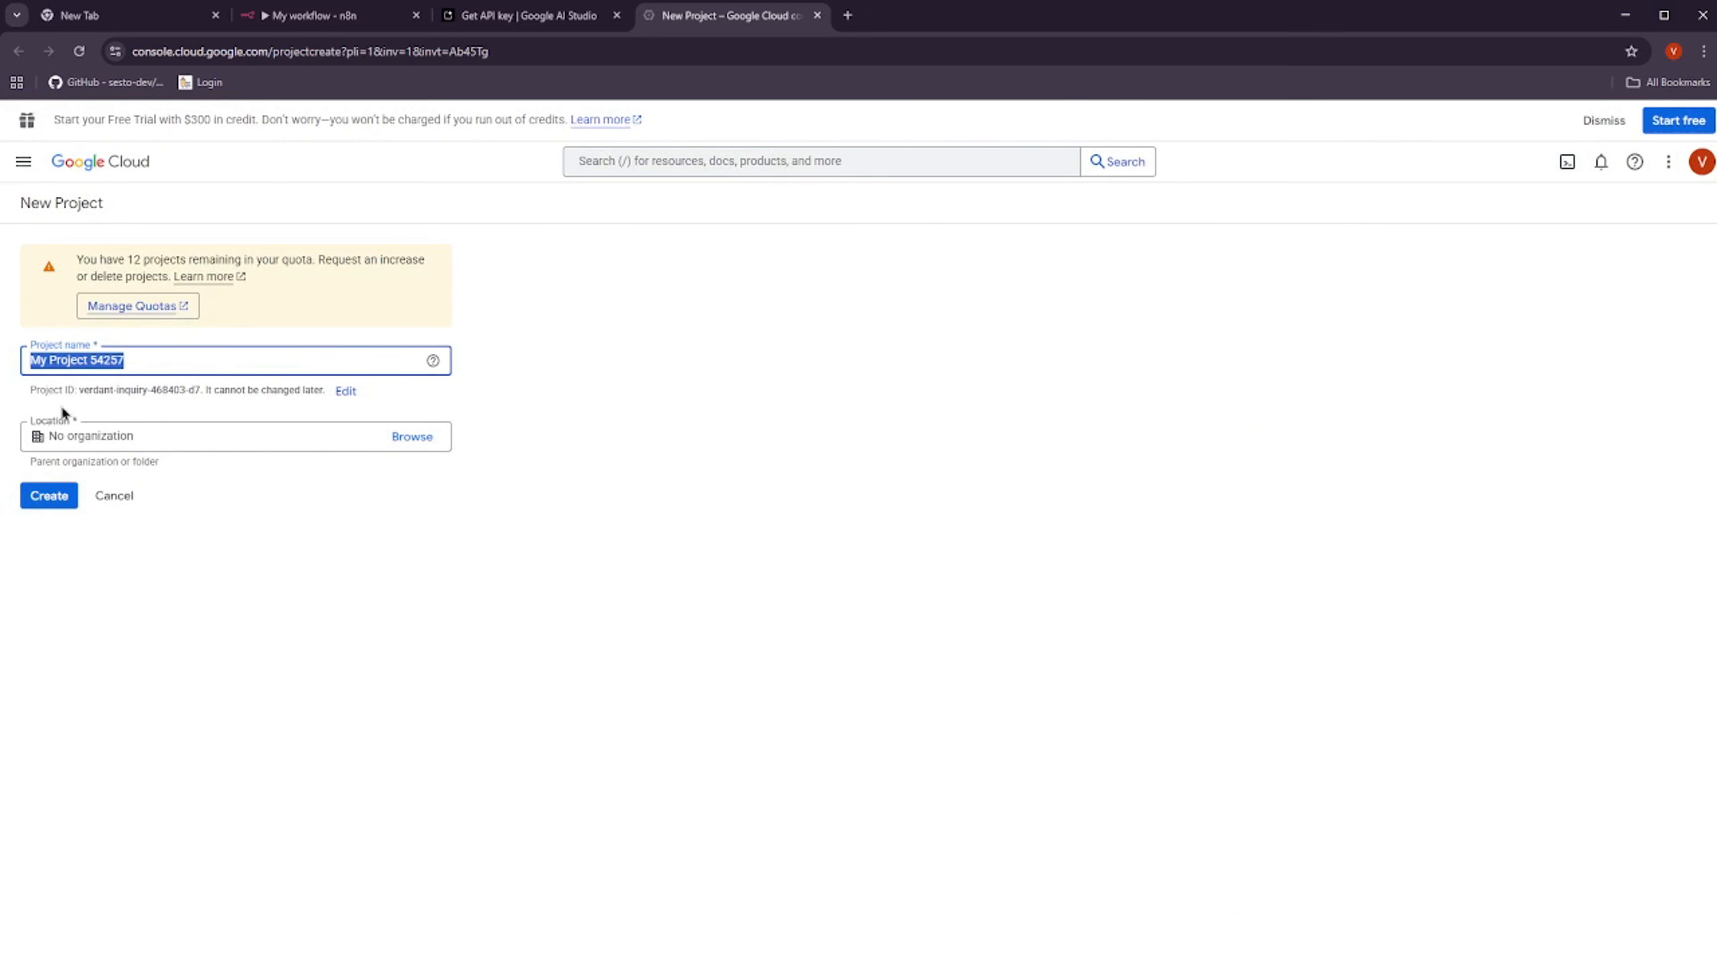
Create a Google Cloud project named TechVA GCP with no organization
key(ctrl+plus)
key(ctrl+plus)
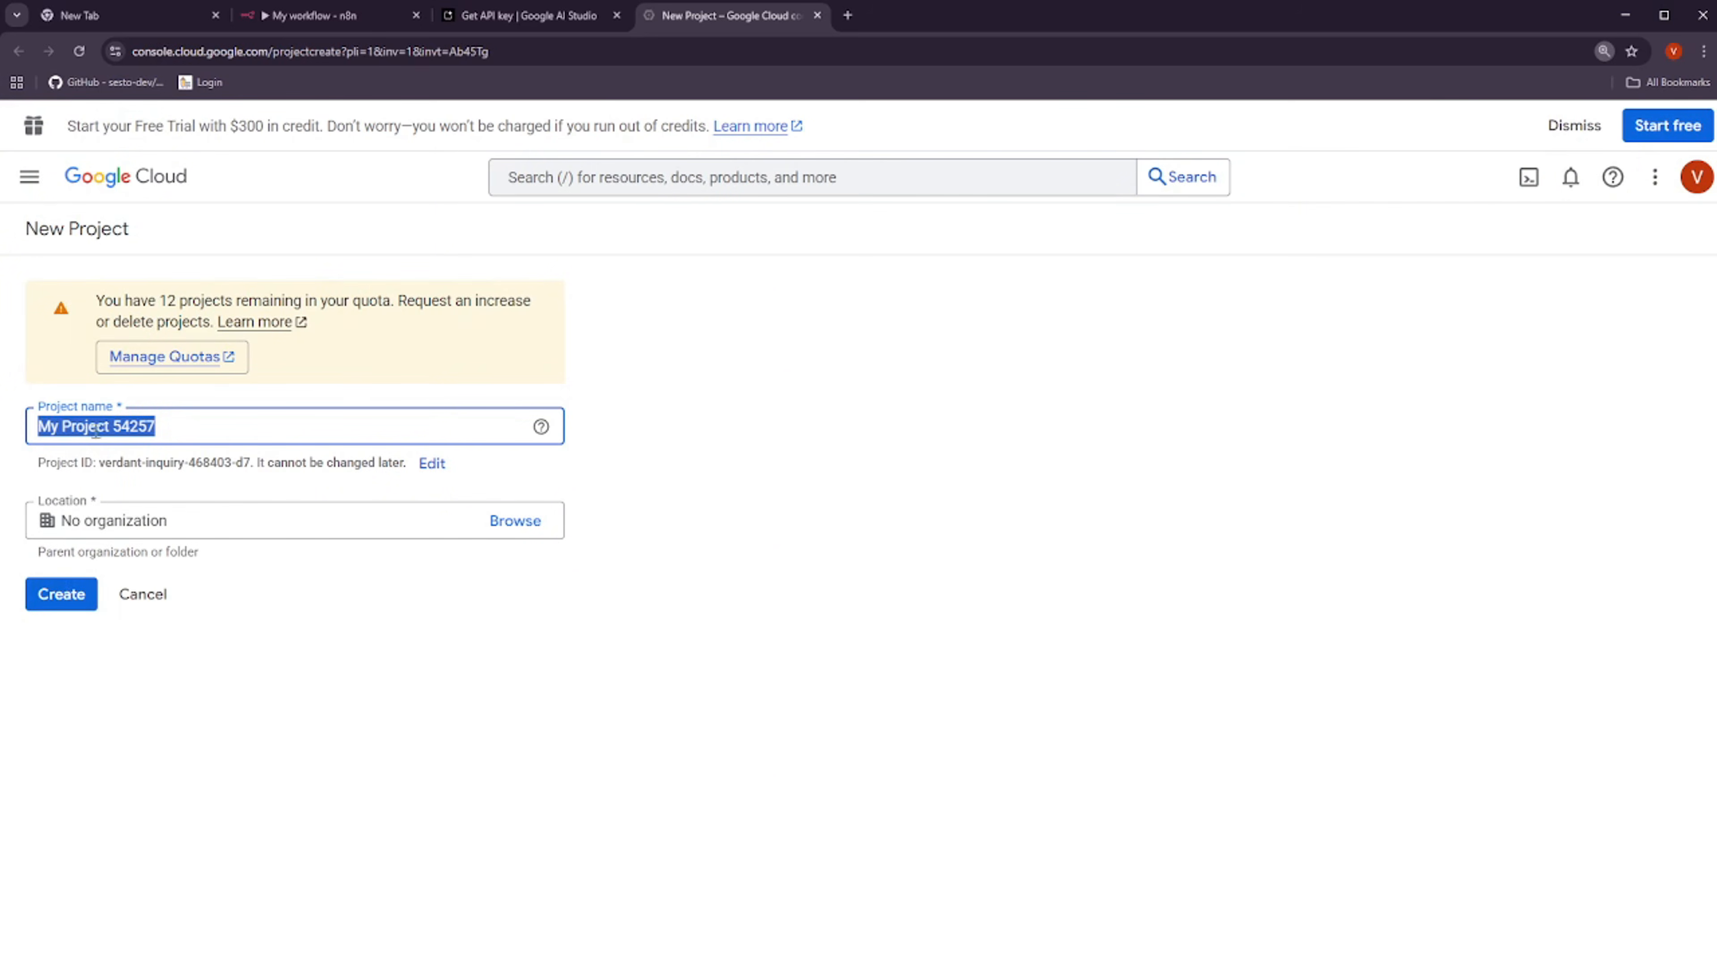
triple_click(165, 426)
key(BackSpace)
key(ctrl+z)
text(TechVA G)
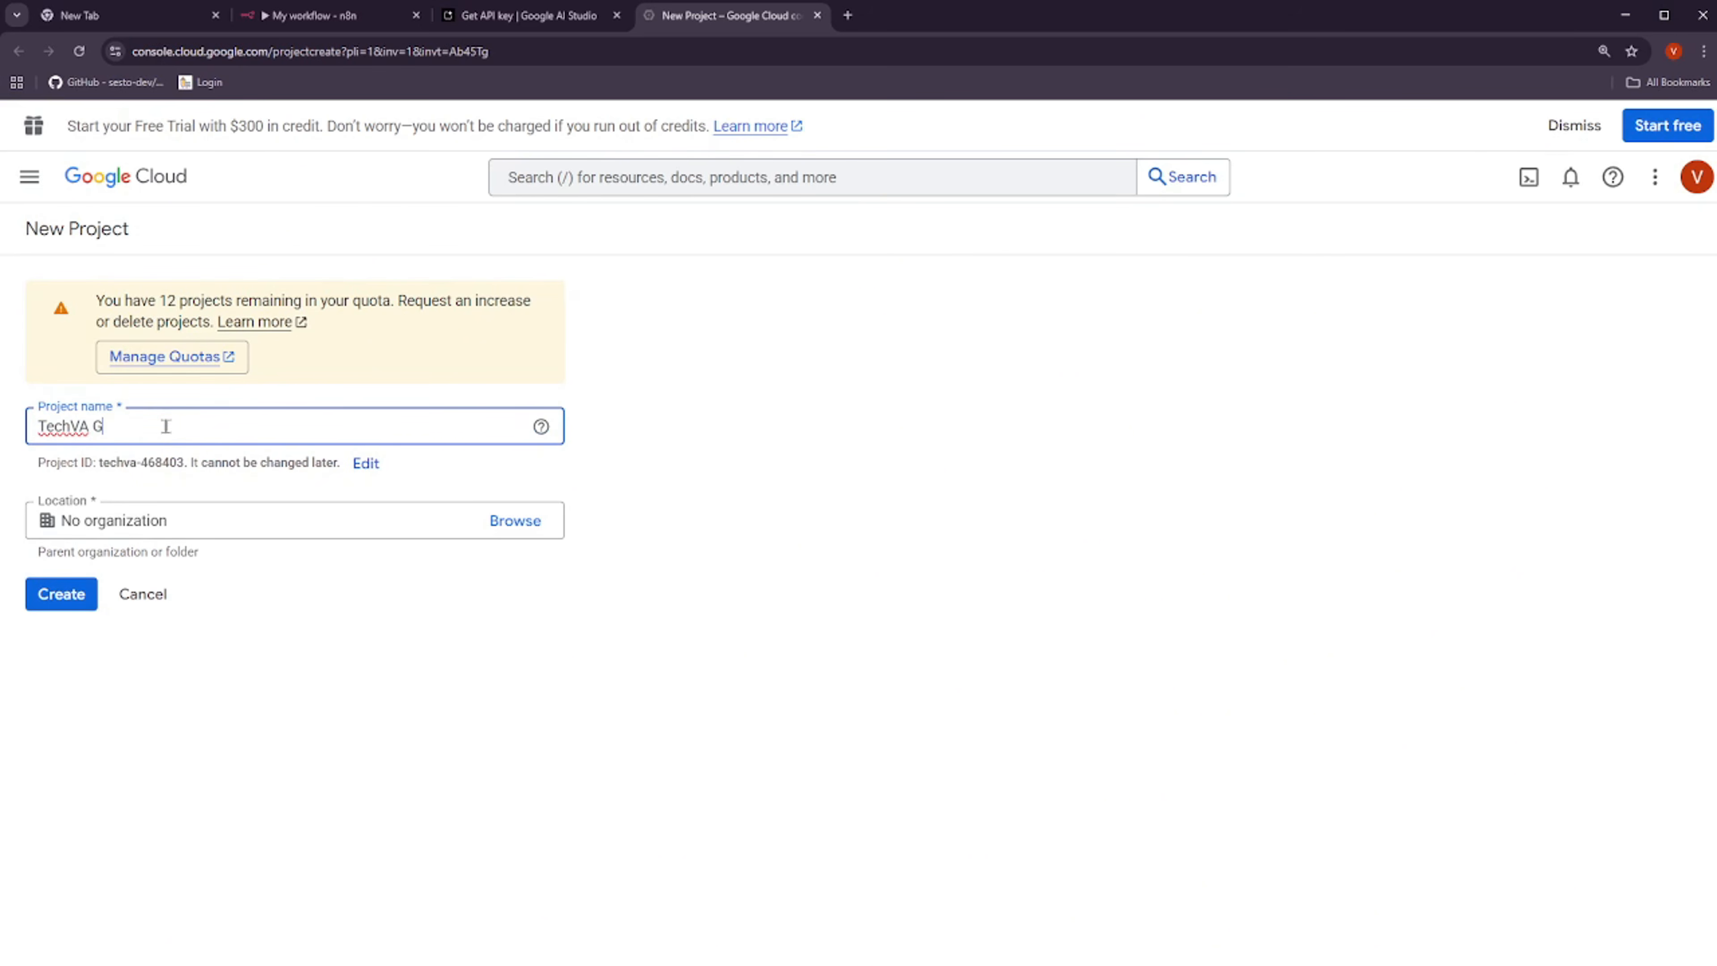
text(CP)
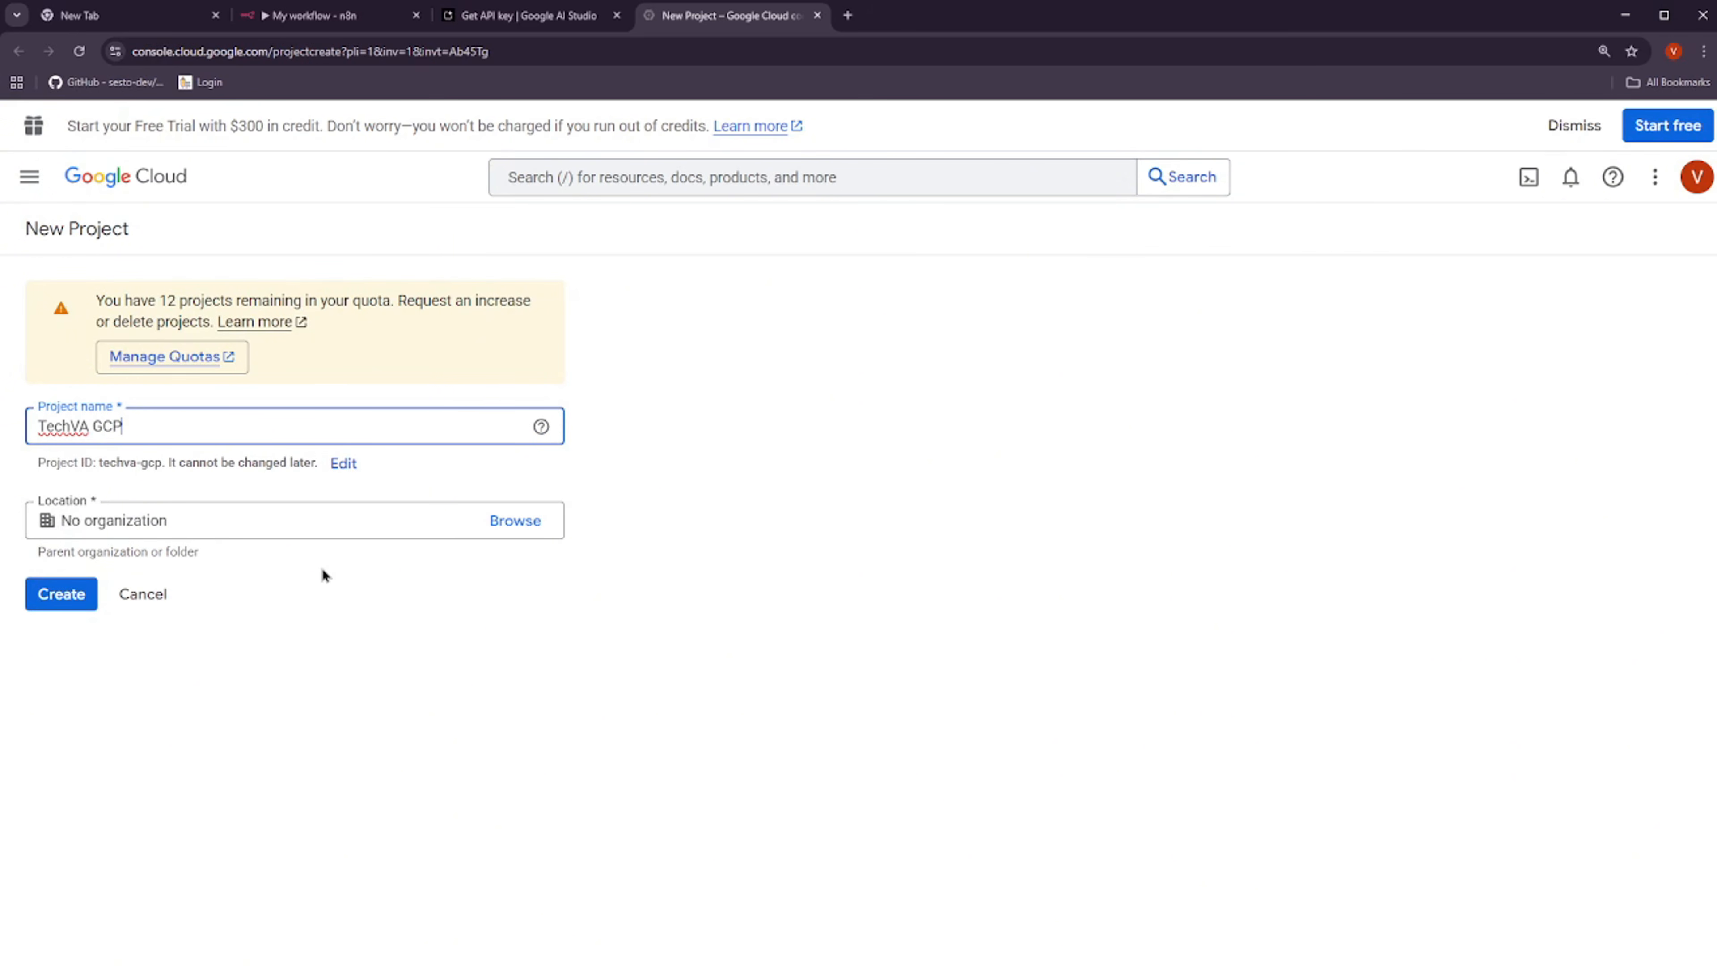
click(229, 736)
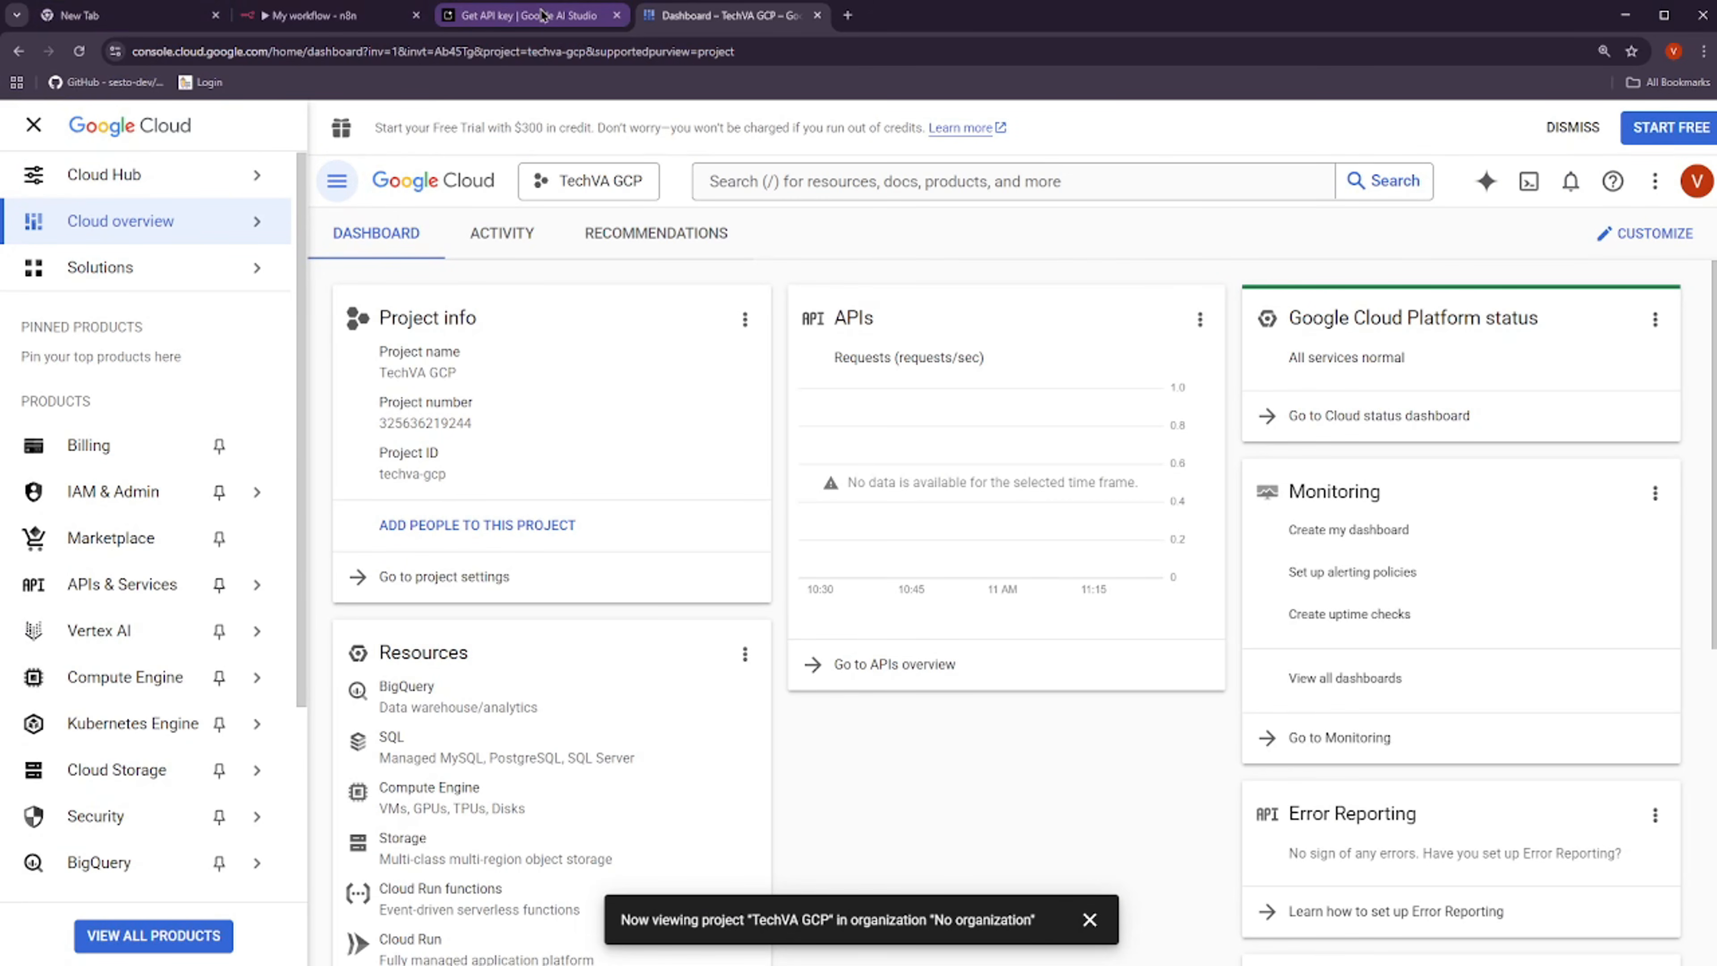
Return to Google AI Studio and retry creating an API key
click(540, 23)
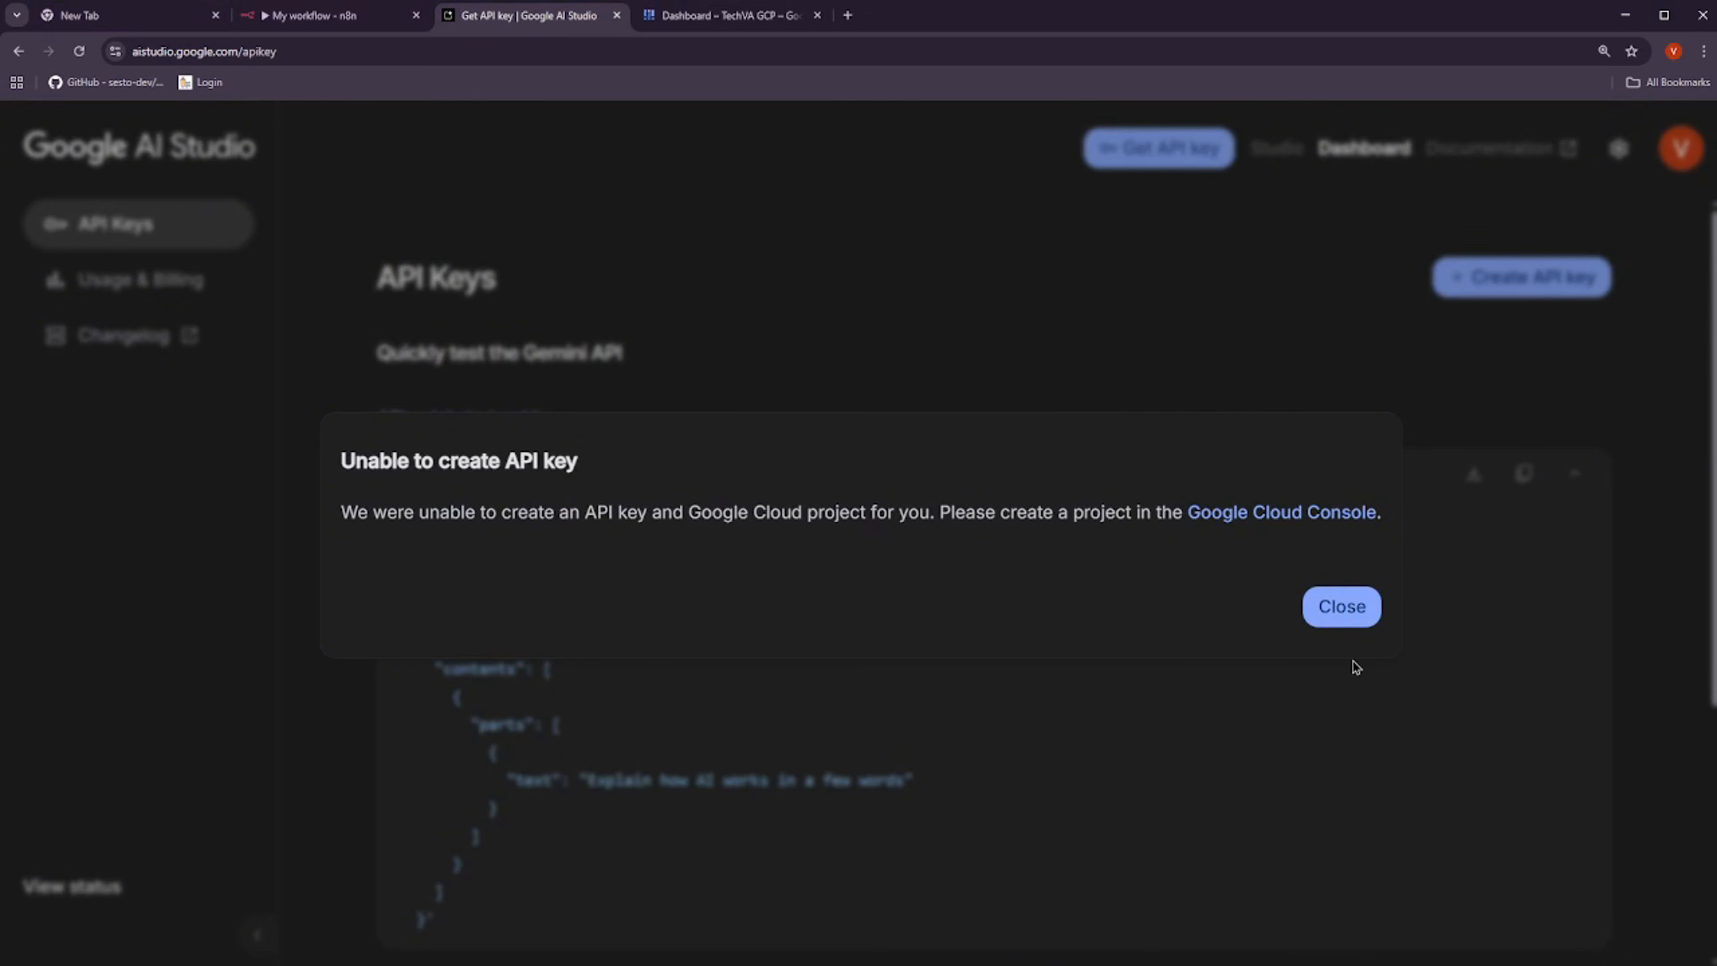
click(1342, 622)
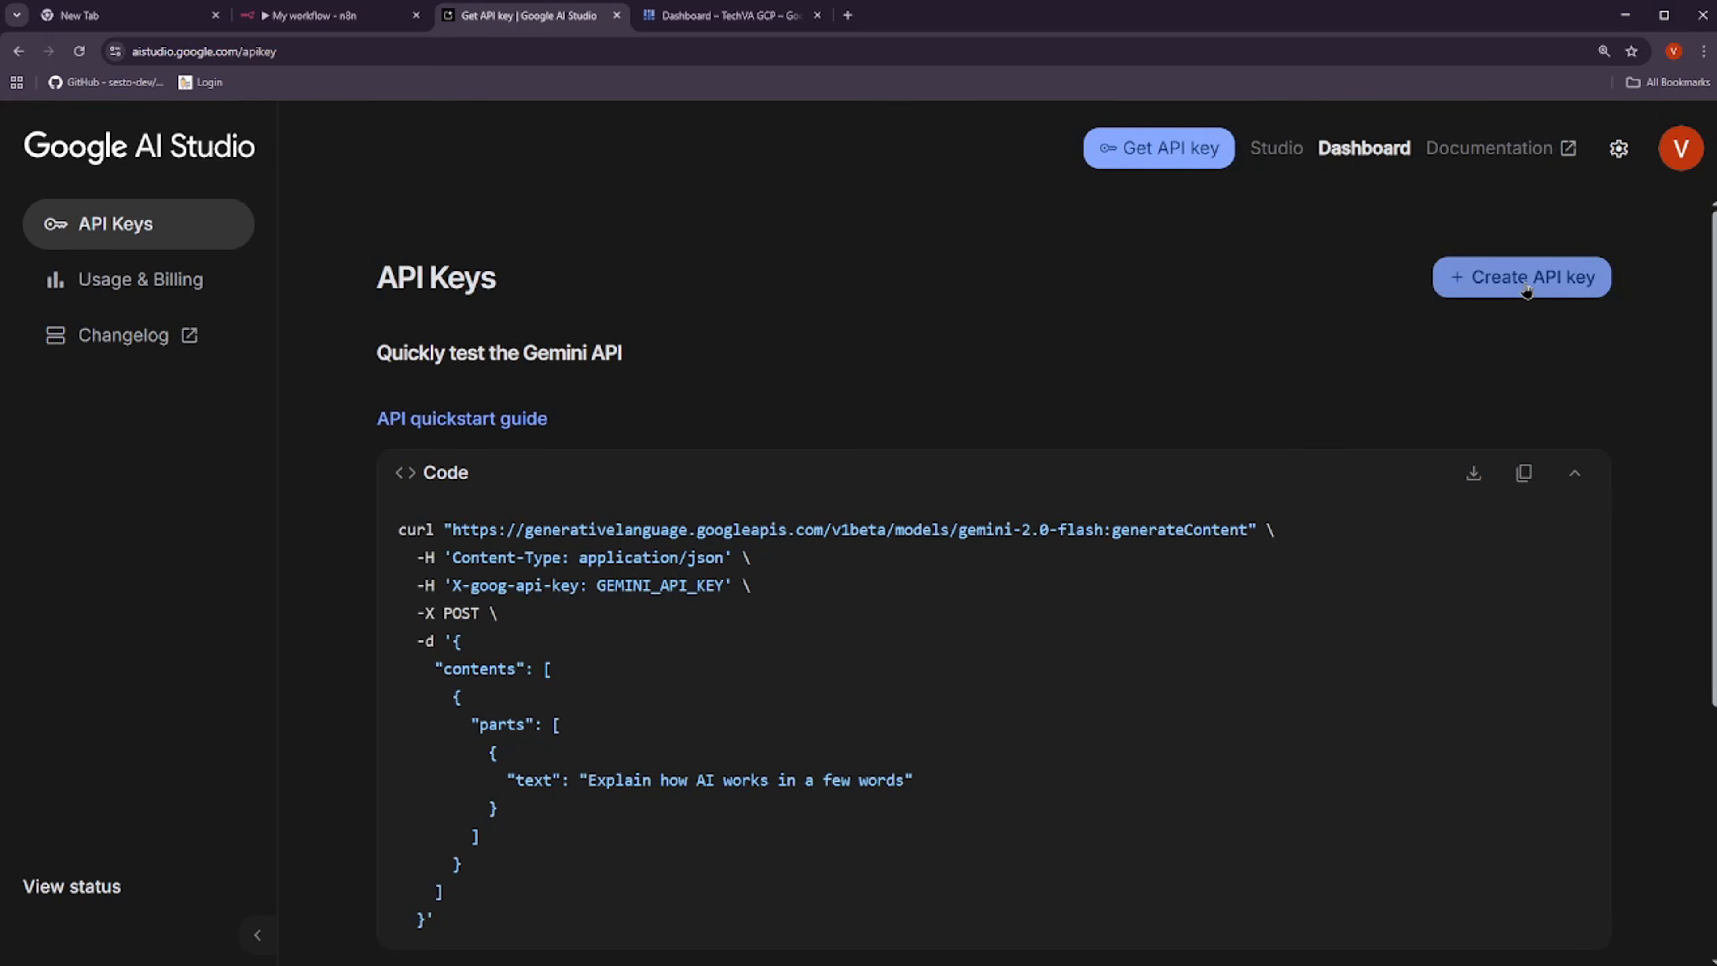
click(1537, 289)
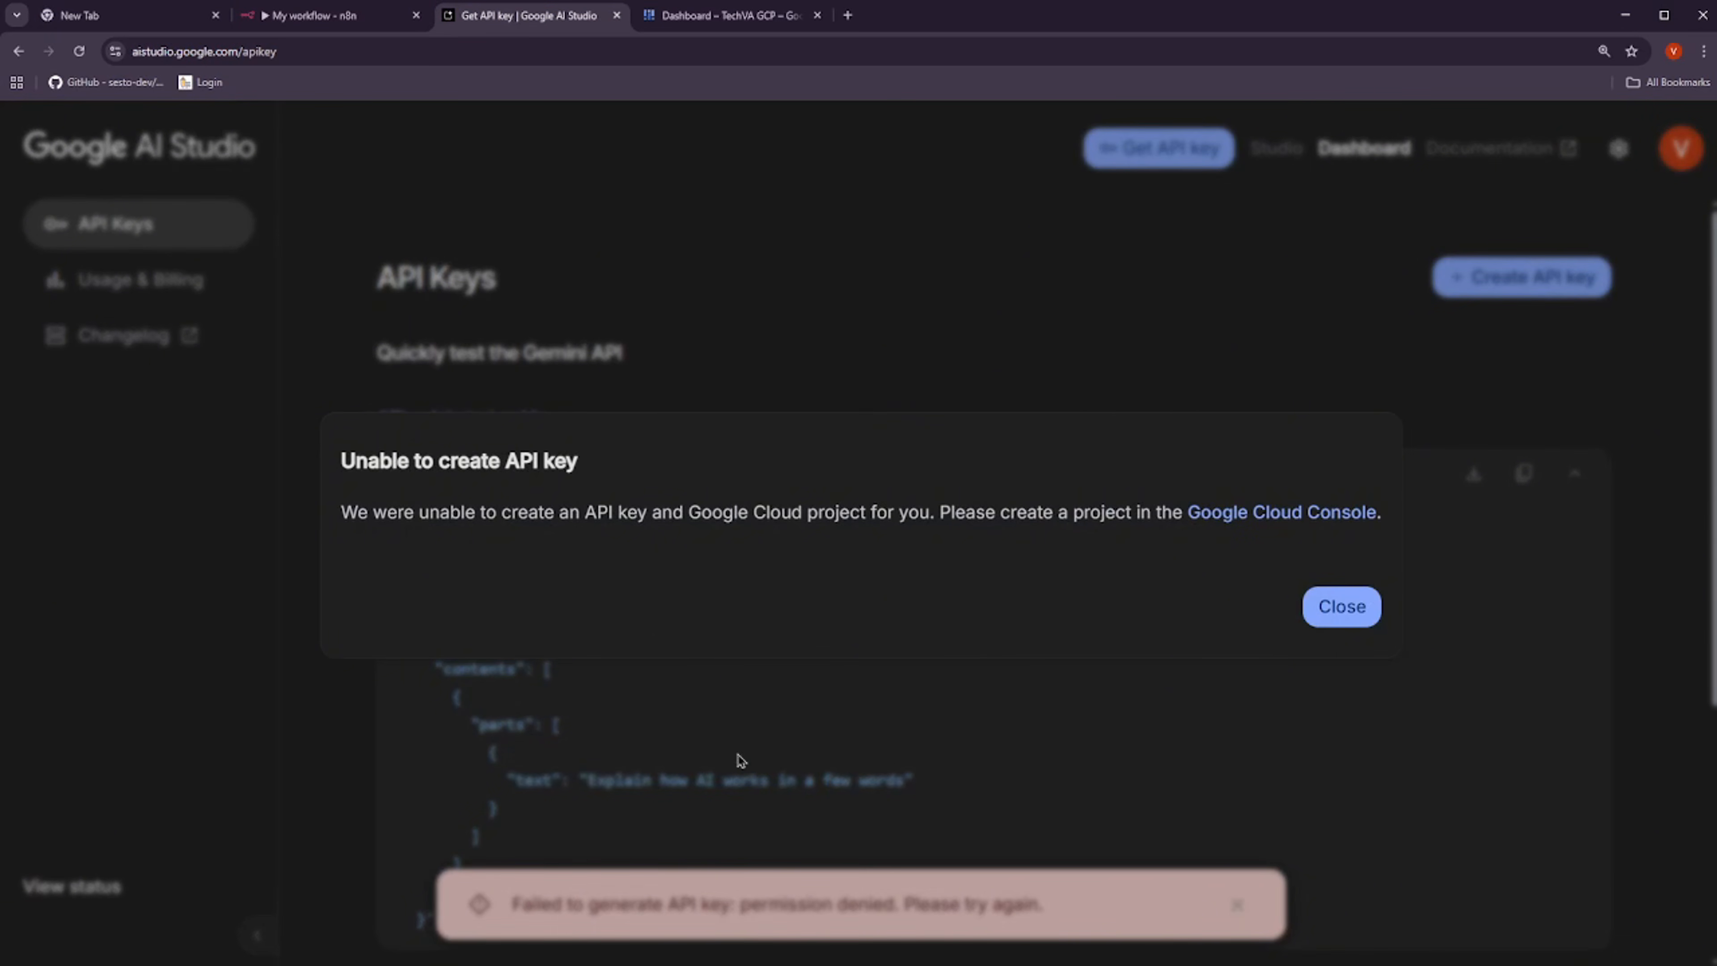
click(1339, 614)
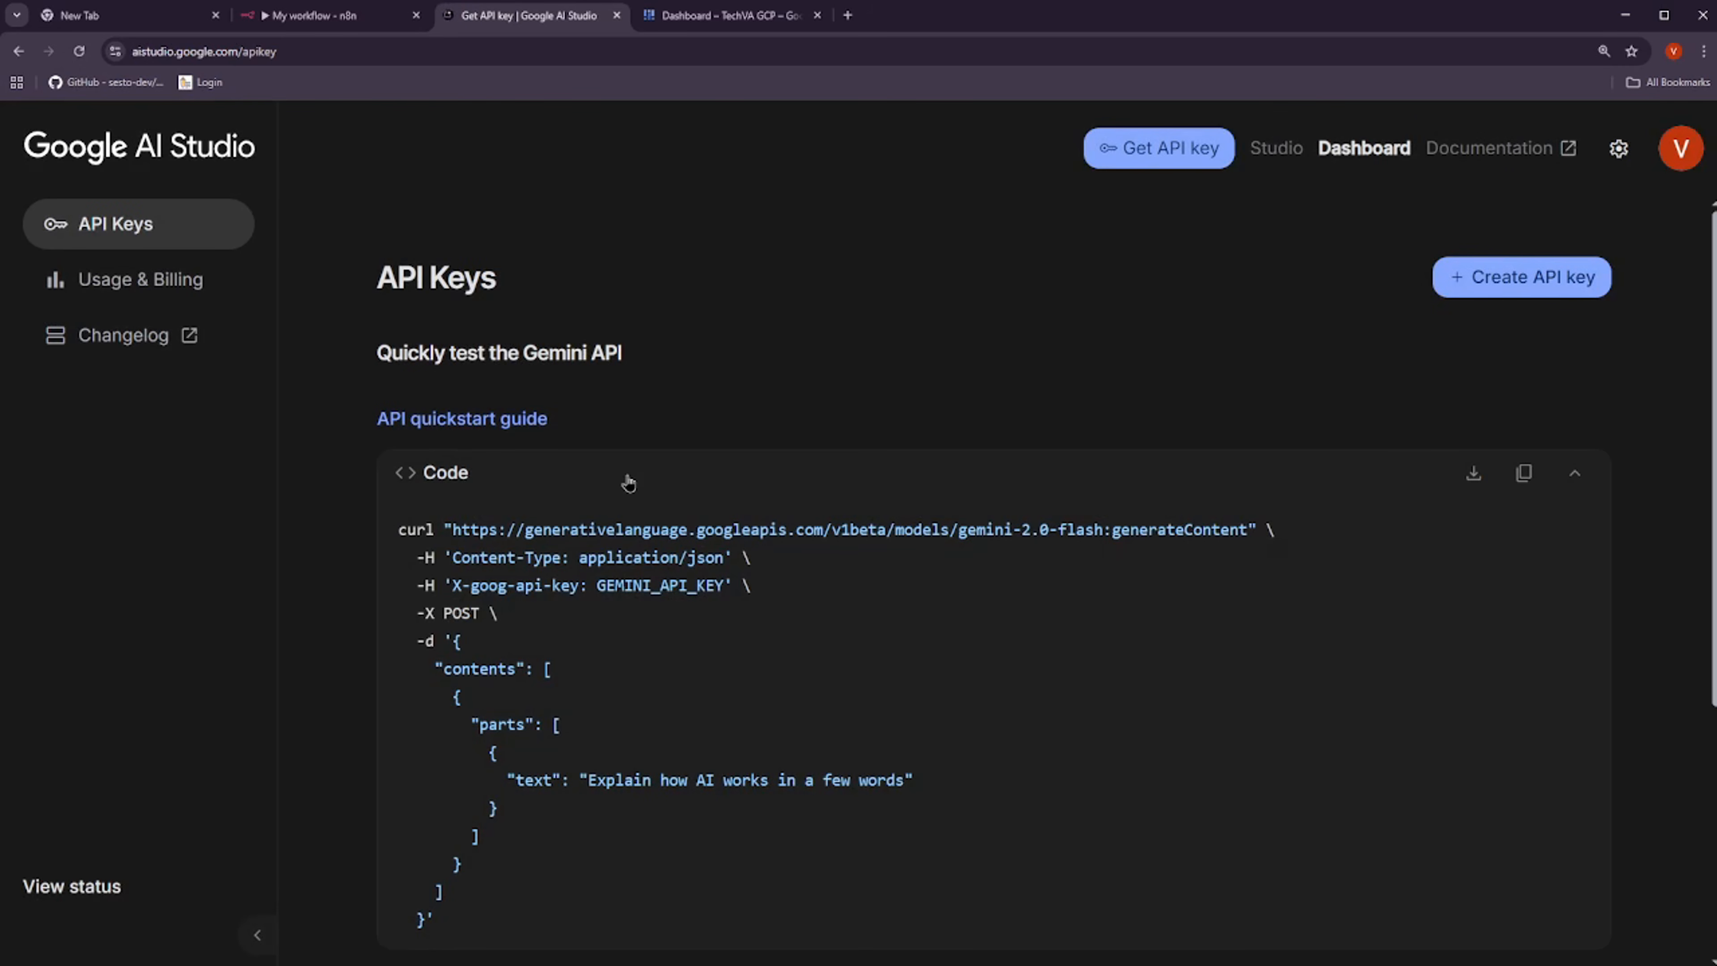
click(1507, 278)
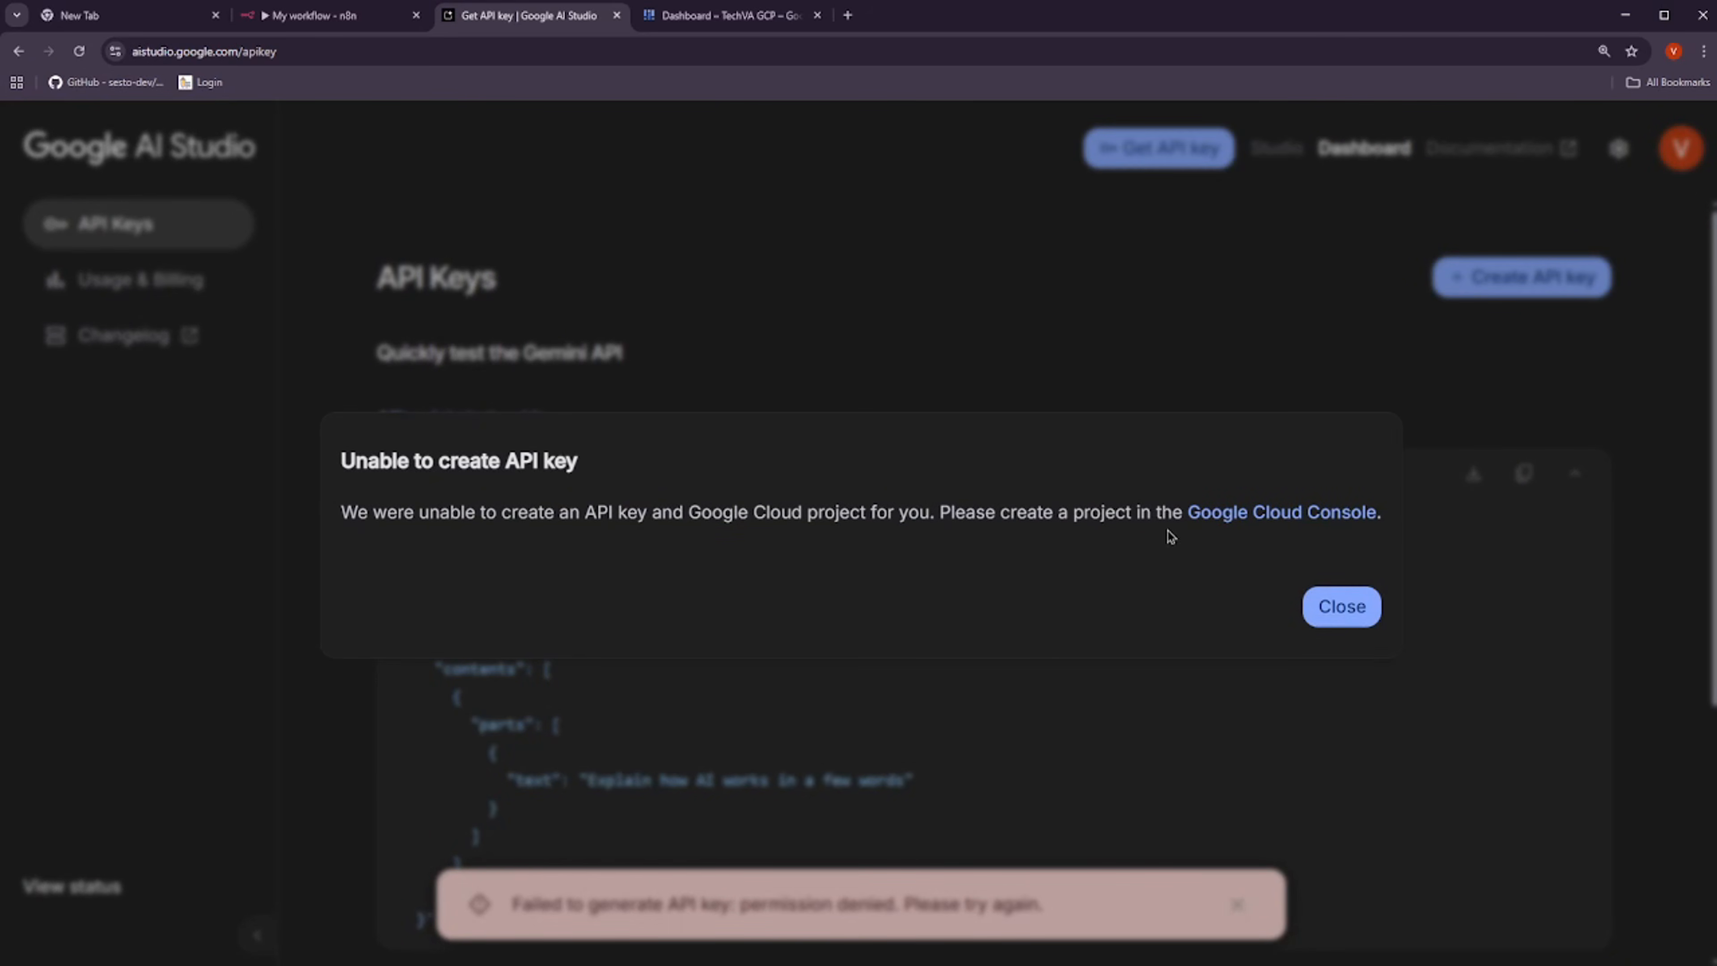
click(1339, 604)
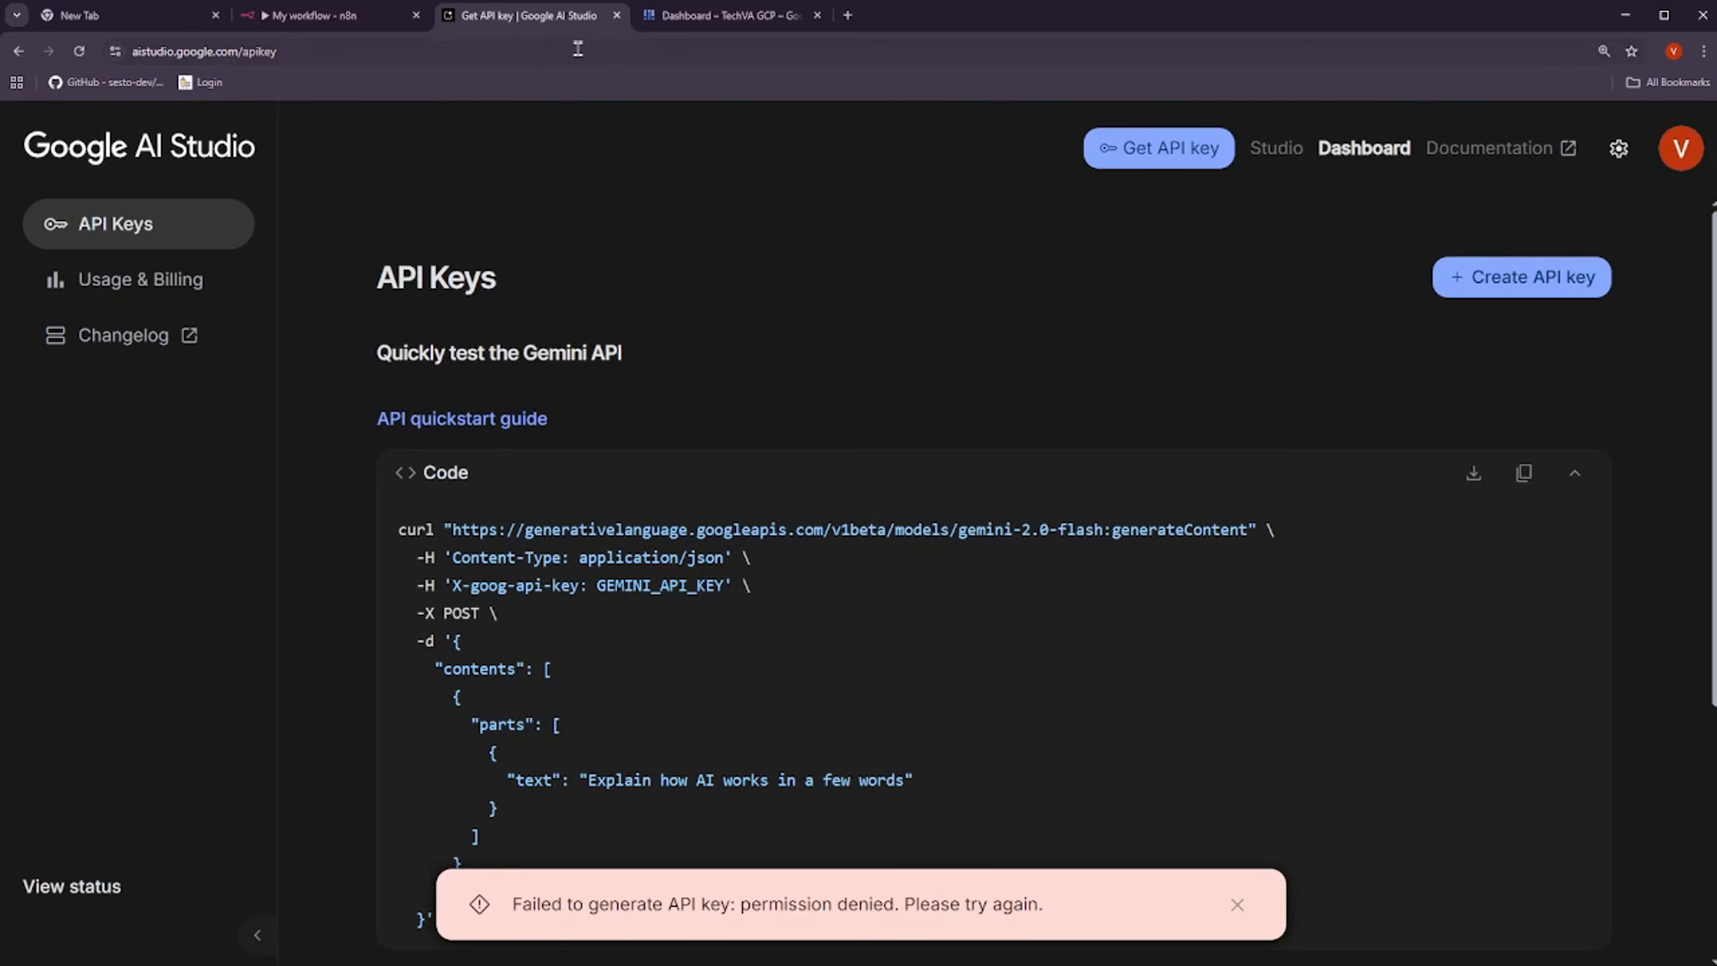
click(727, 15)
click(530, 16)
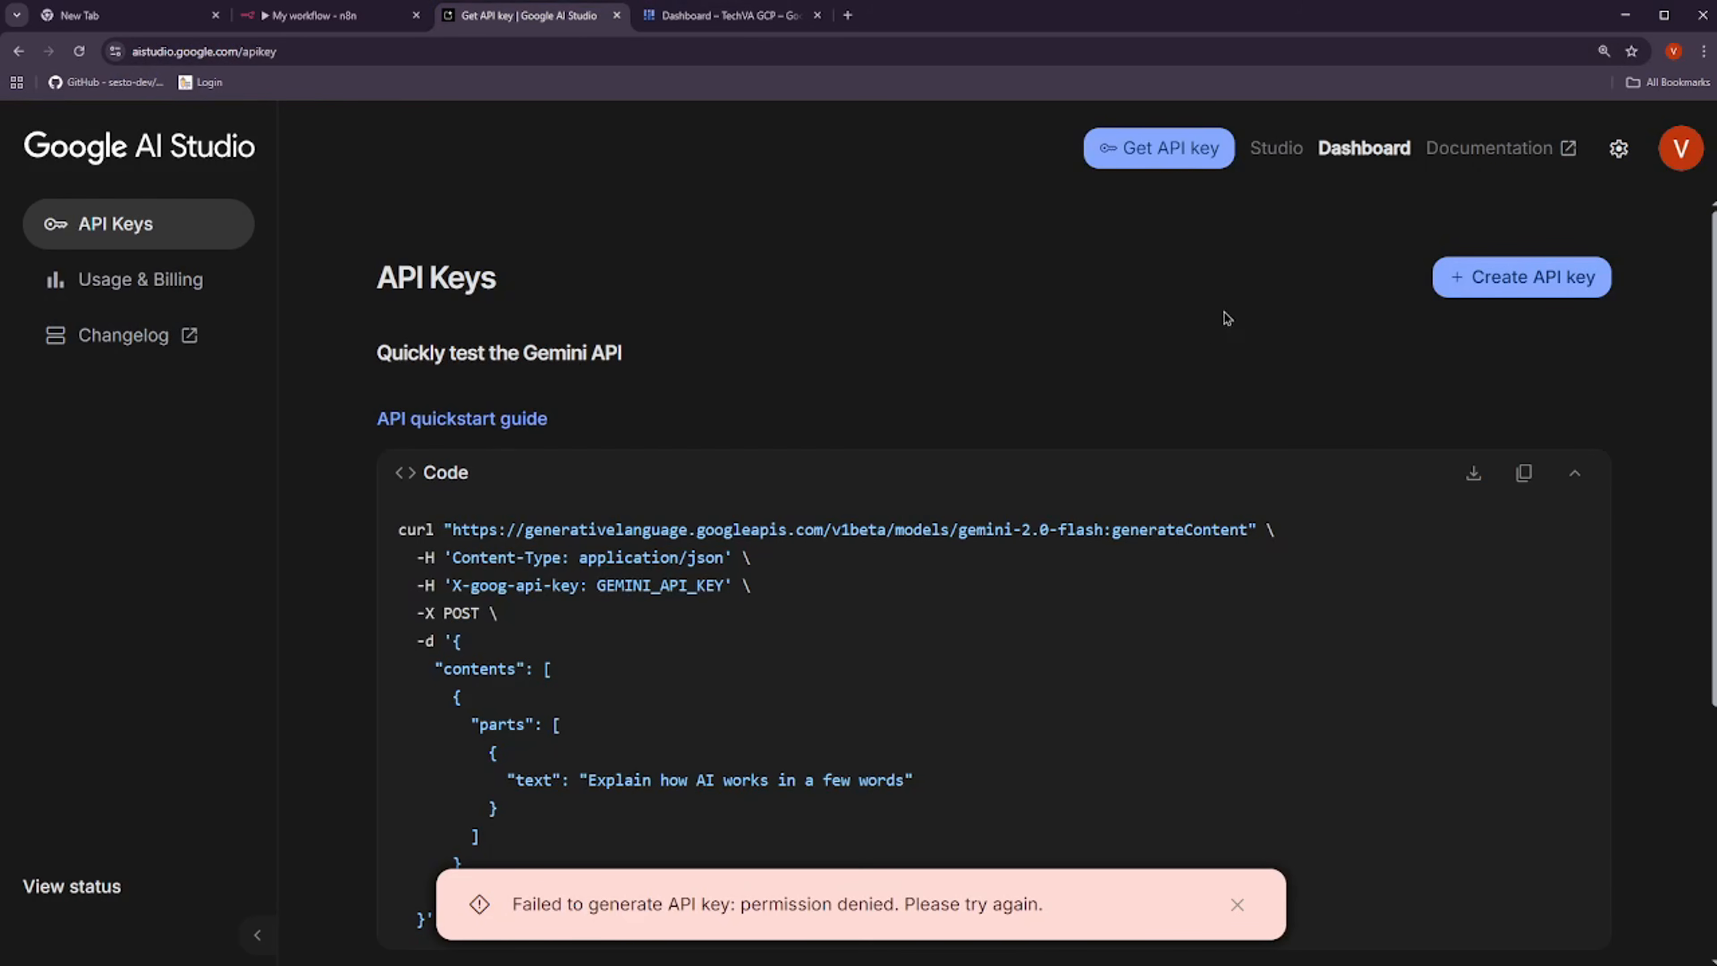
click(1175, 158)
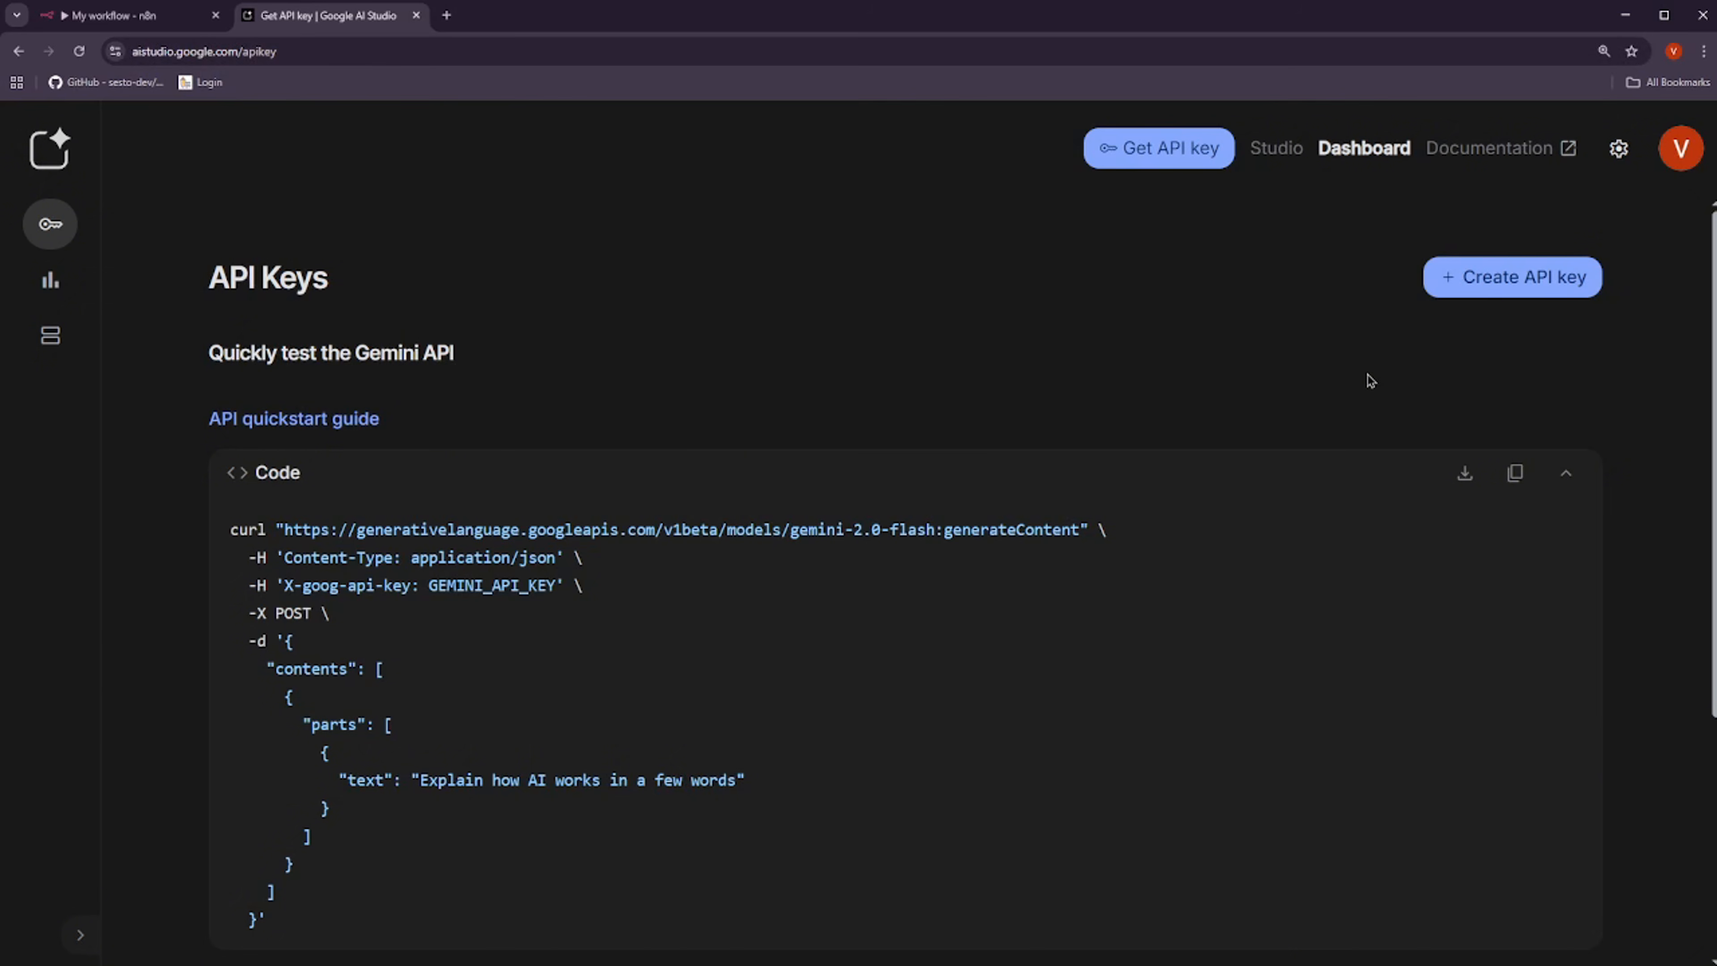
Create an API key in the existing TechVA GCP project and copy the generated key
click(1514, 291)
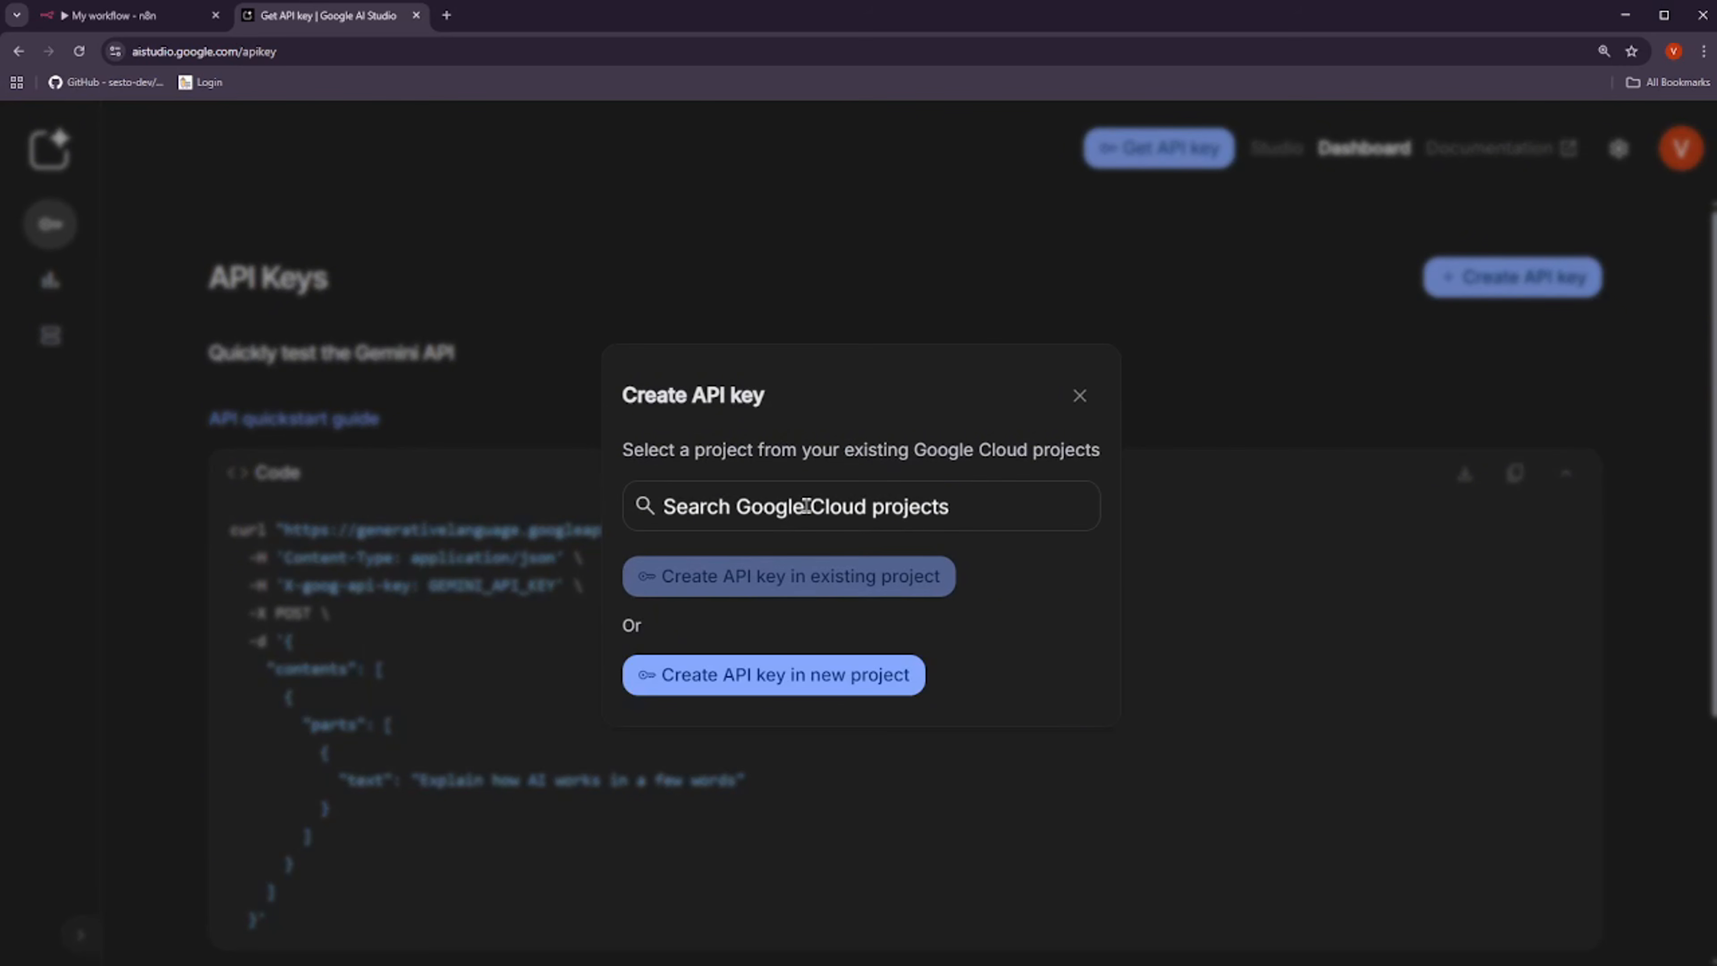
click(913, 504)
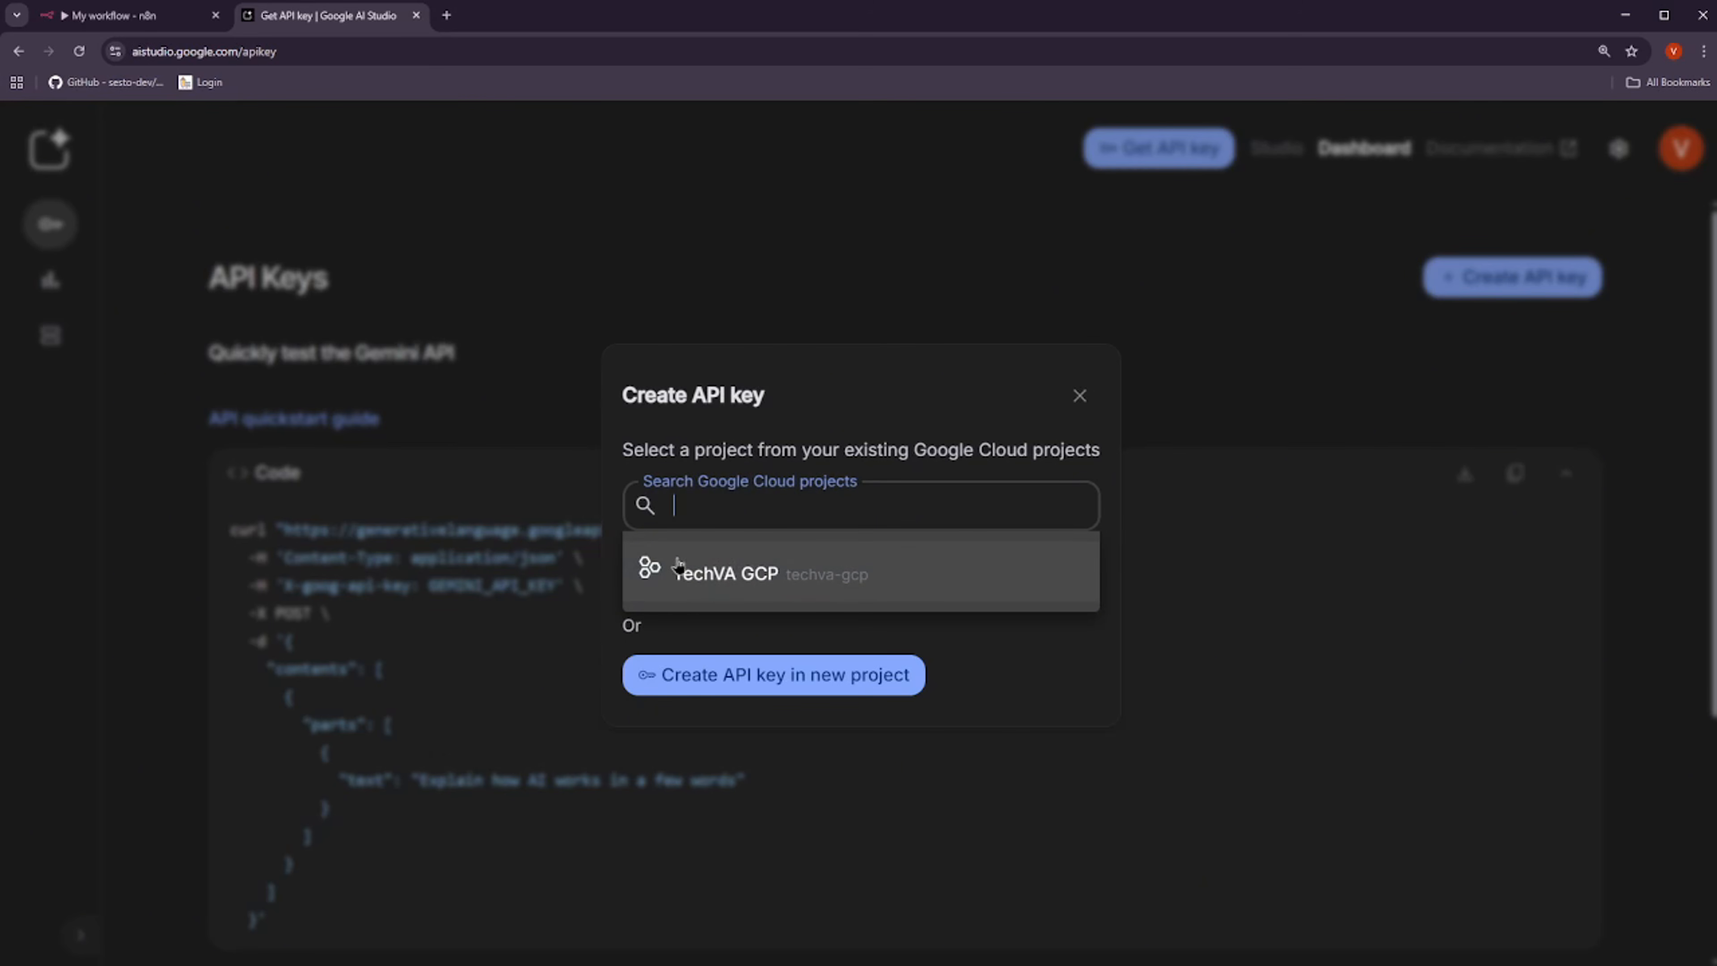
click(721, 576)
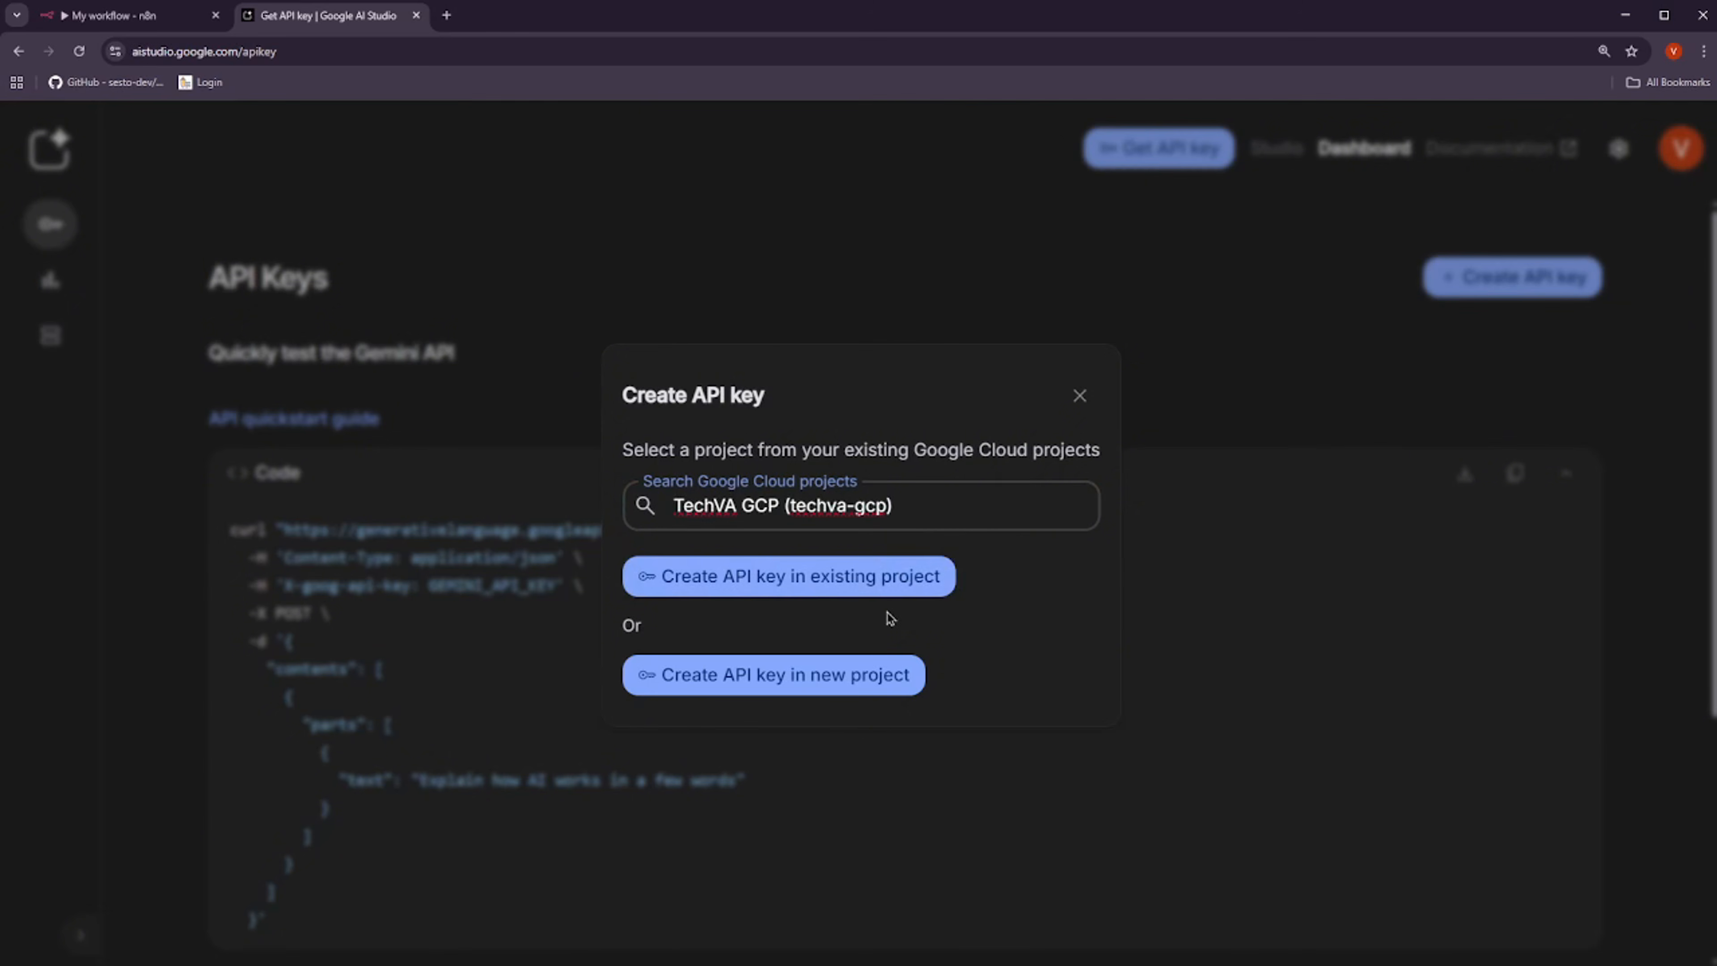
click(893, 586)
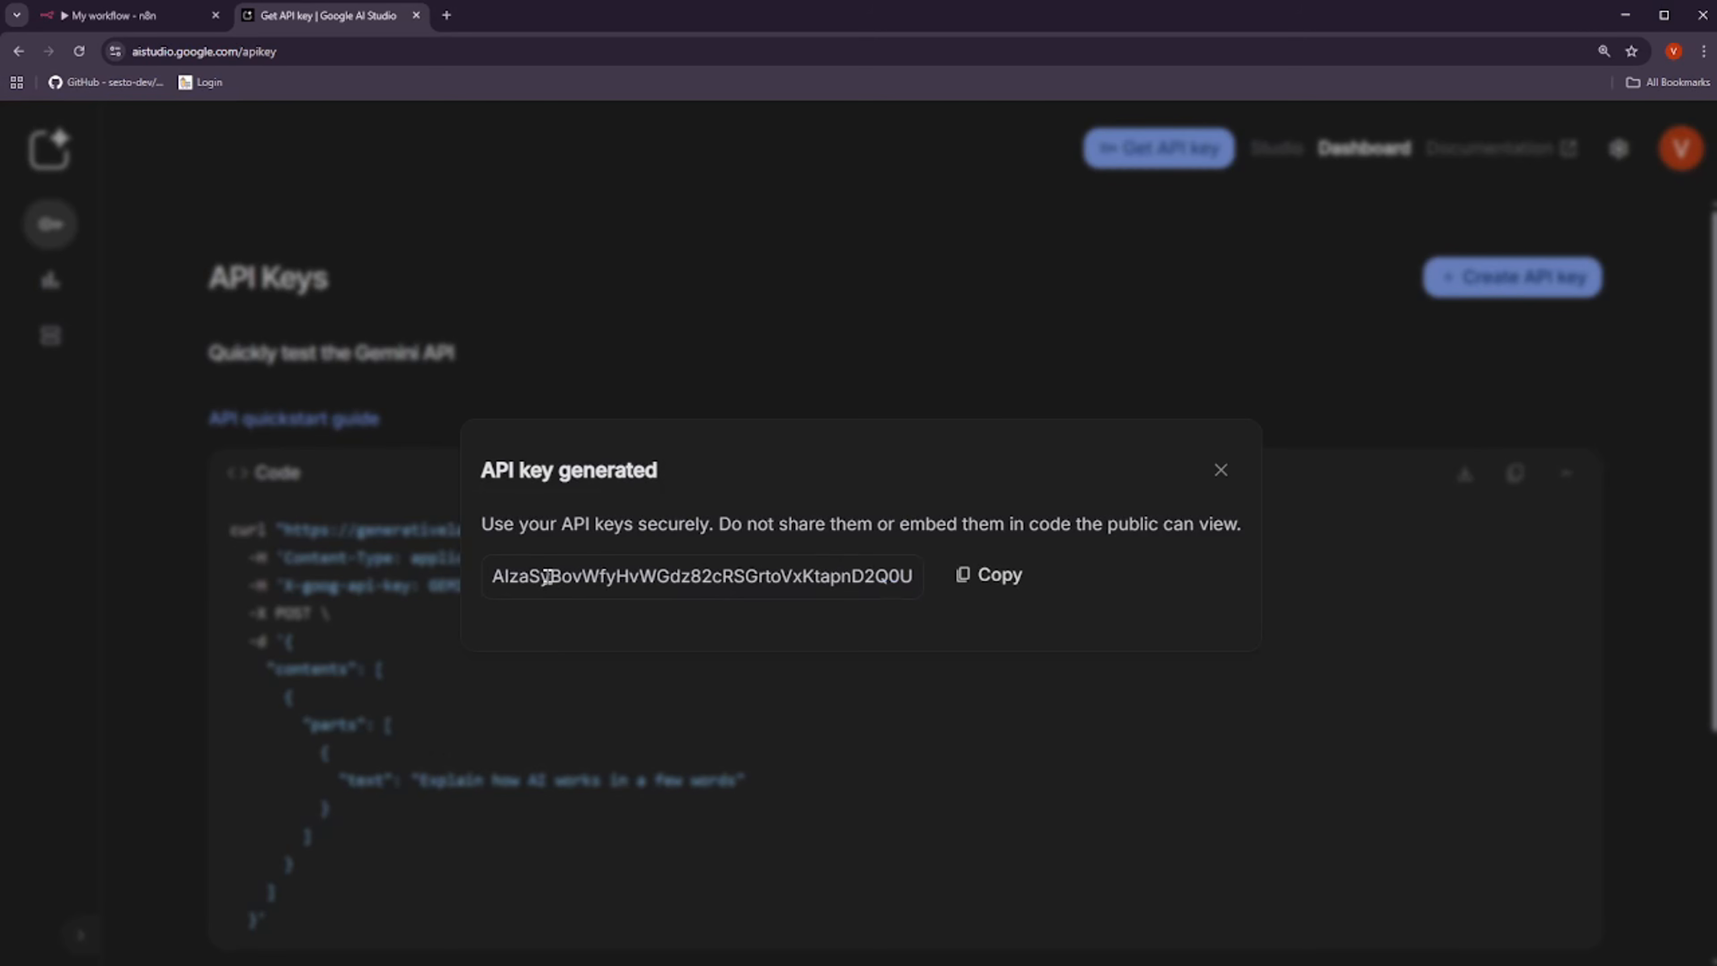
click(1000, 598)
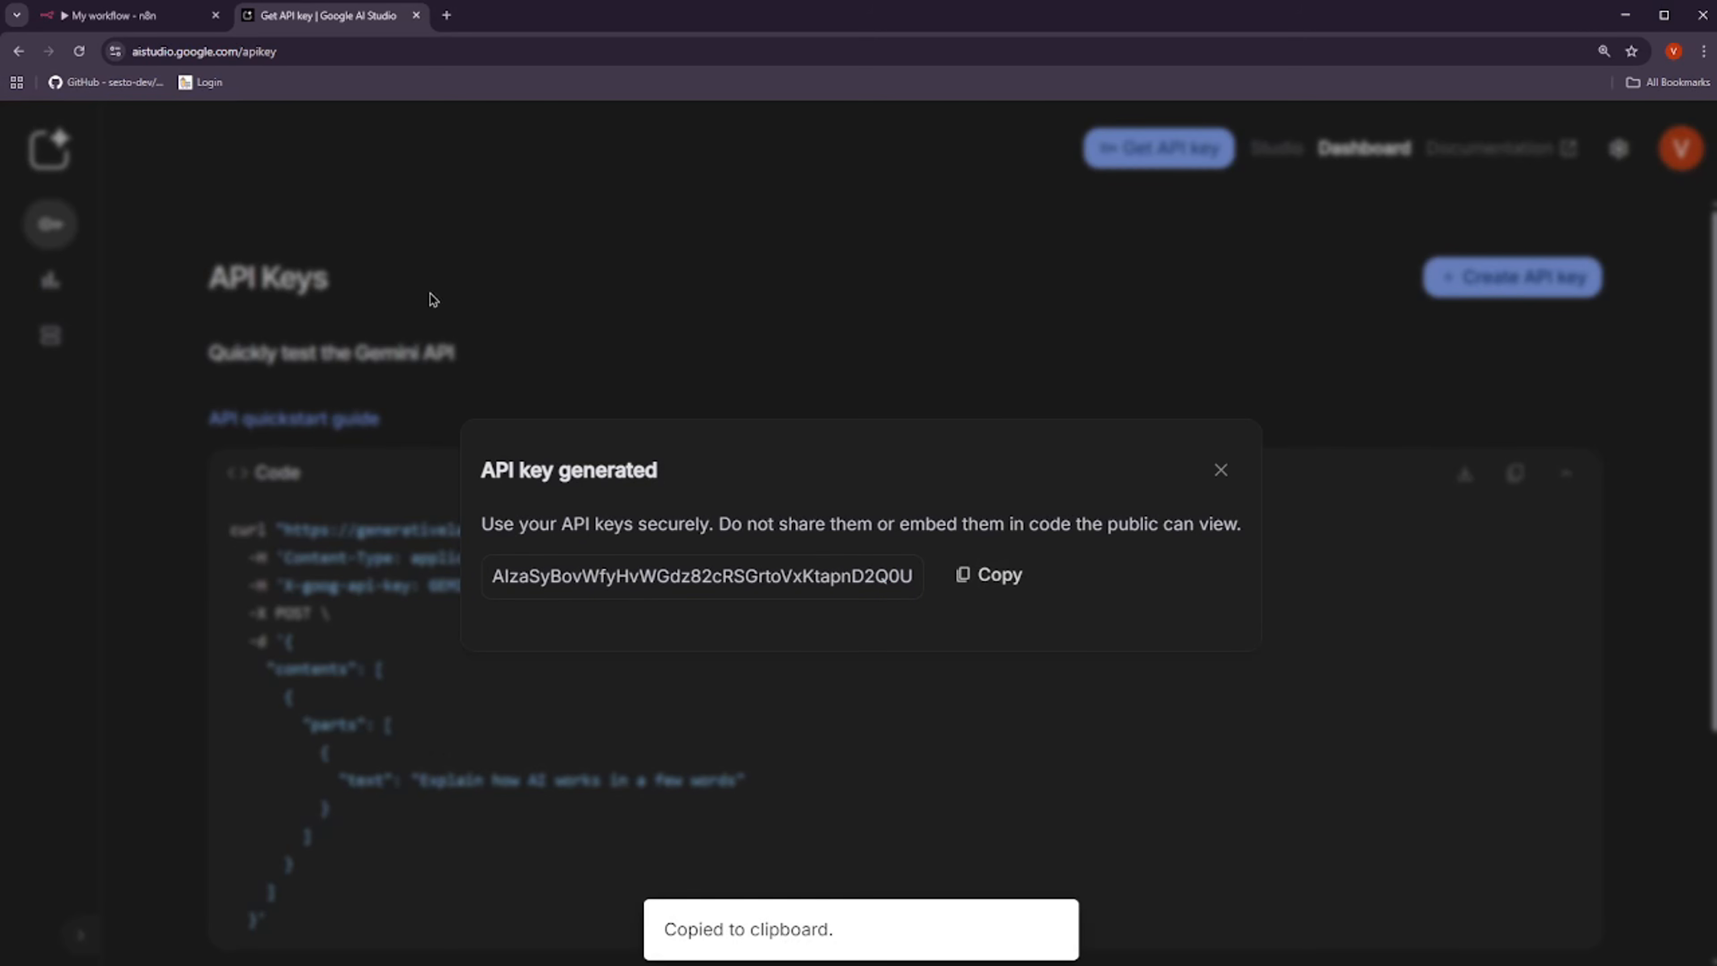
In n8n, create a Google Gemini(PaLM) Api credential for the Google Gemini Chat Model node, pasting and saving the API key
click(121, 14)
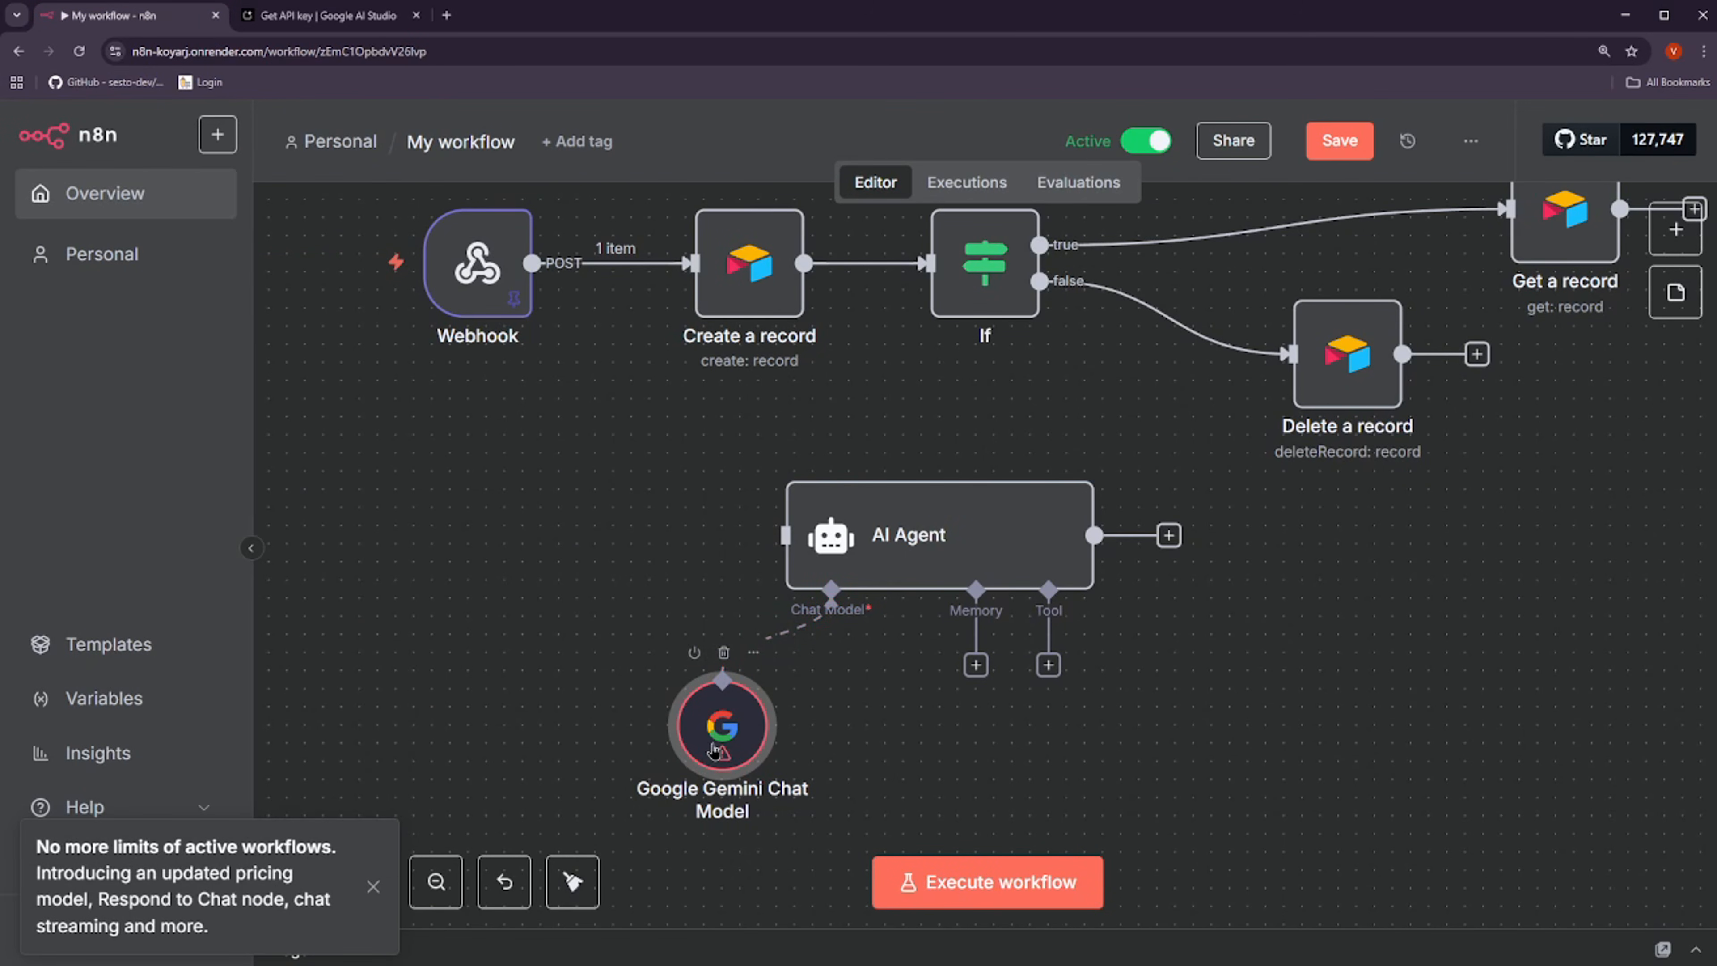
double_click(728, 747)
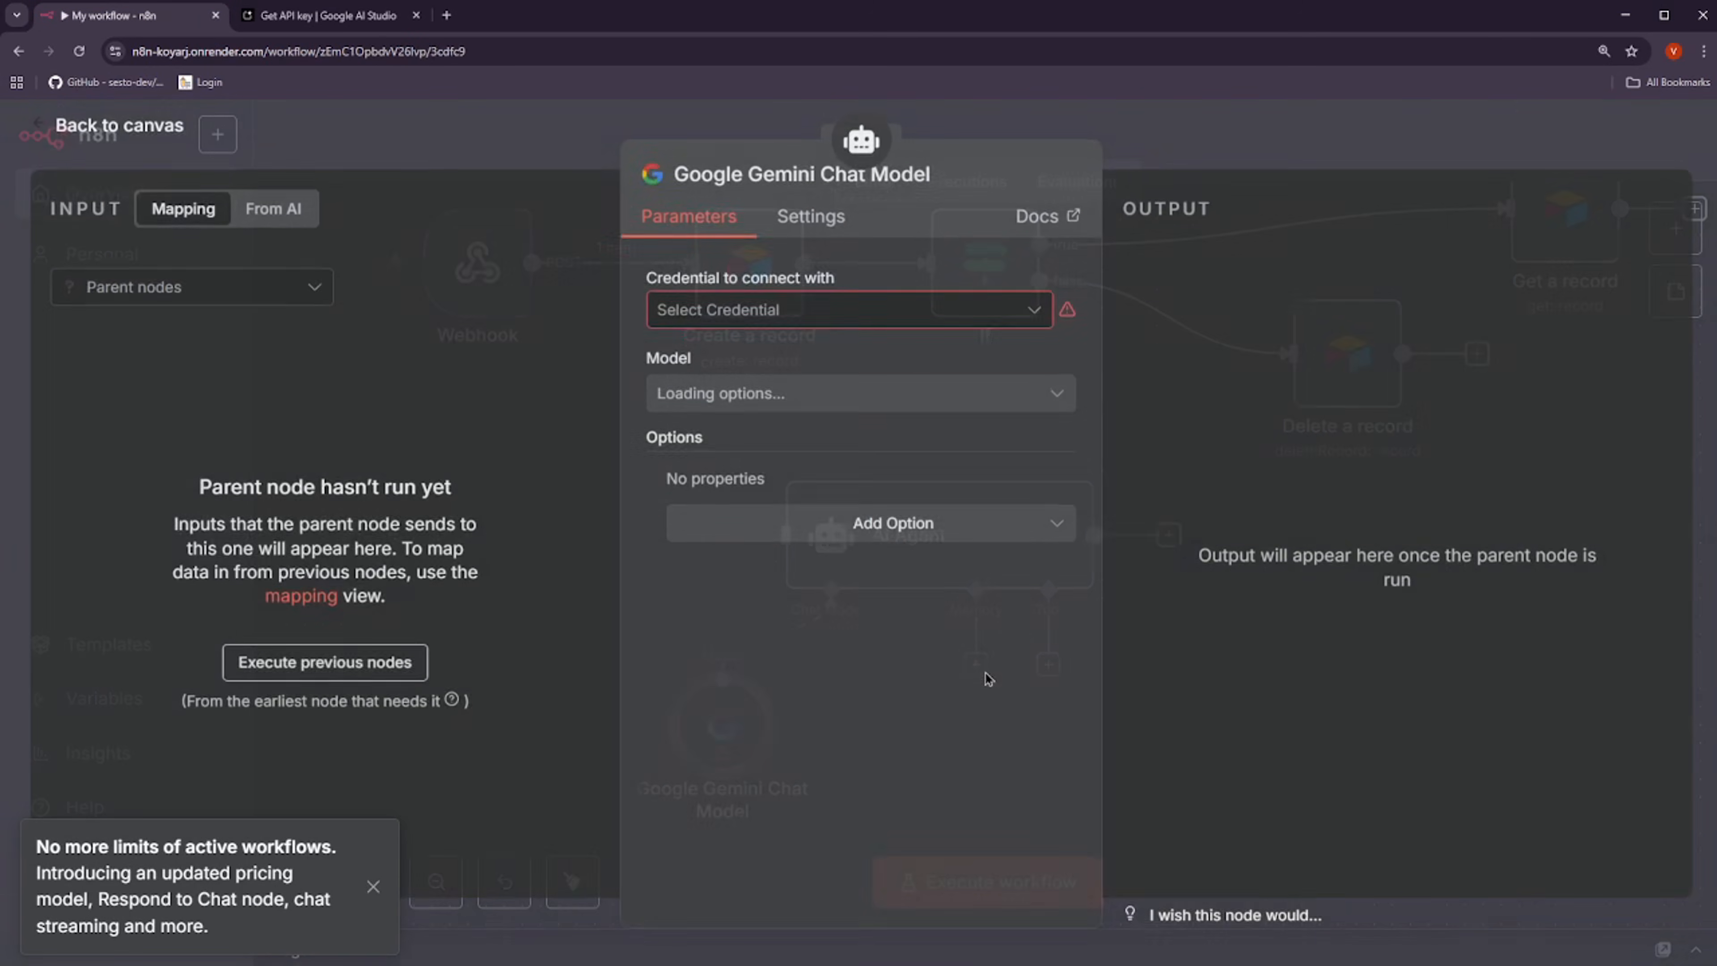
click(760, 331)
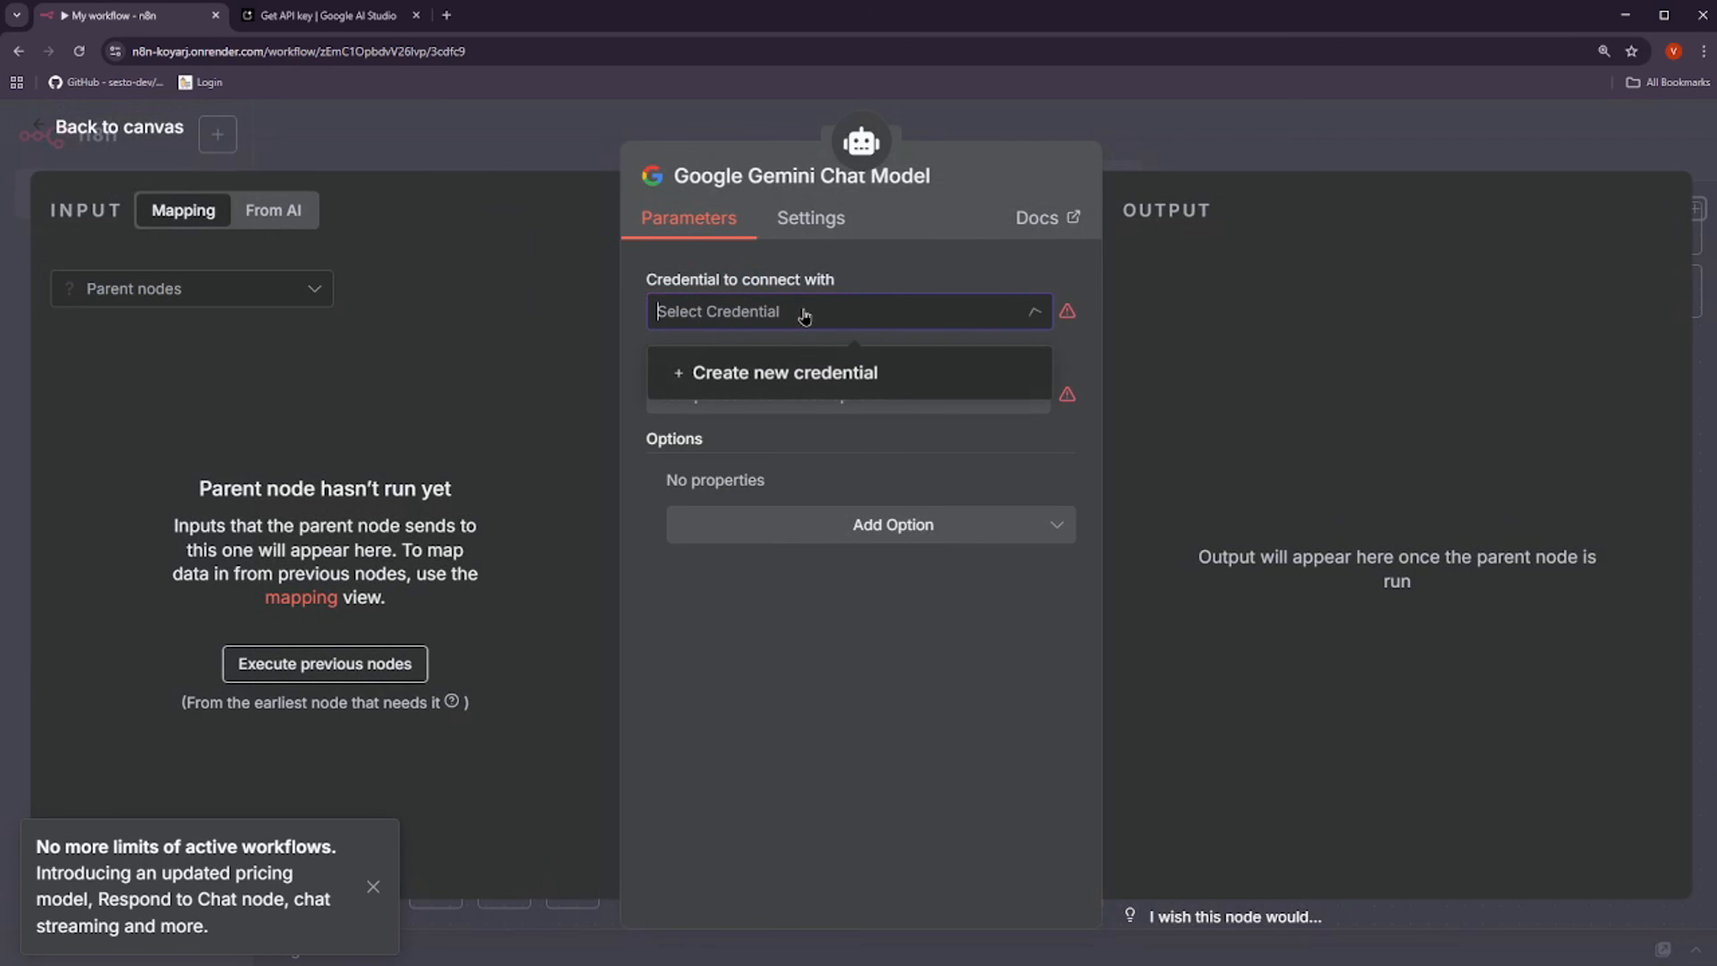
click(788, 376)
click(635, 535)
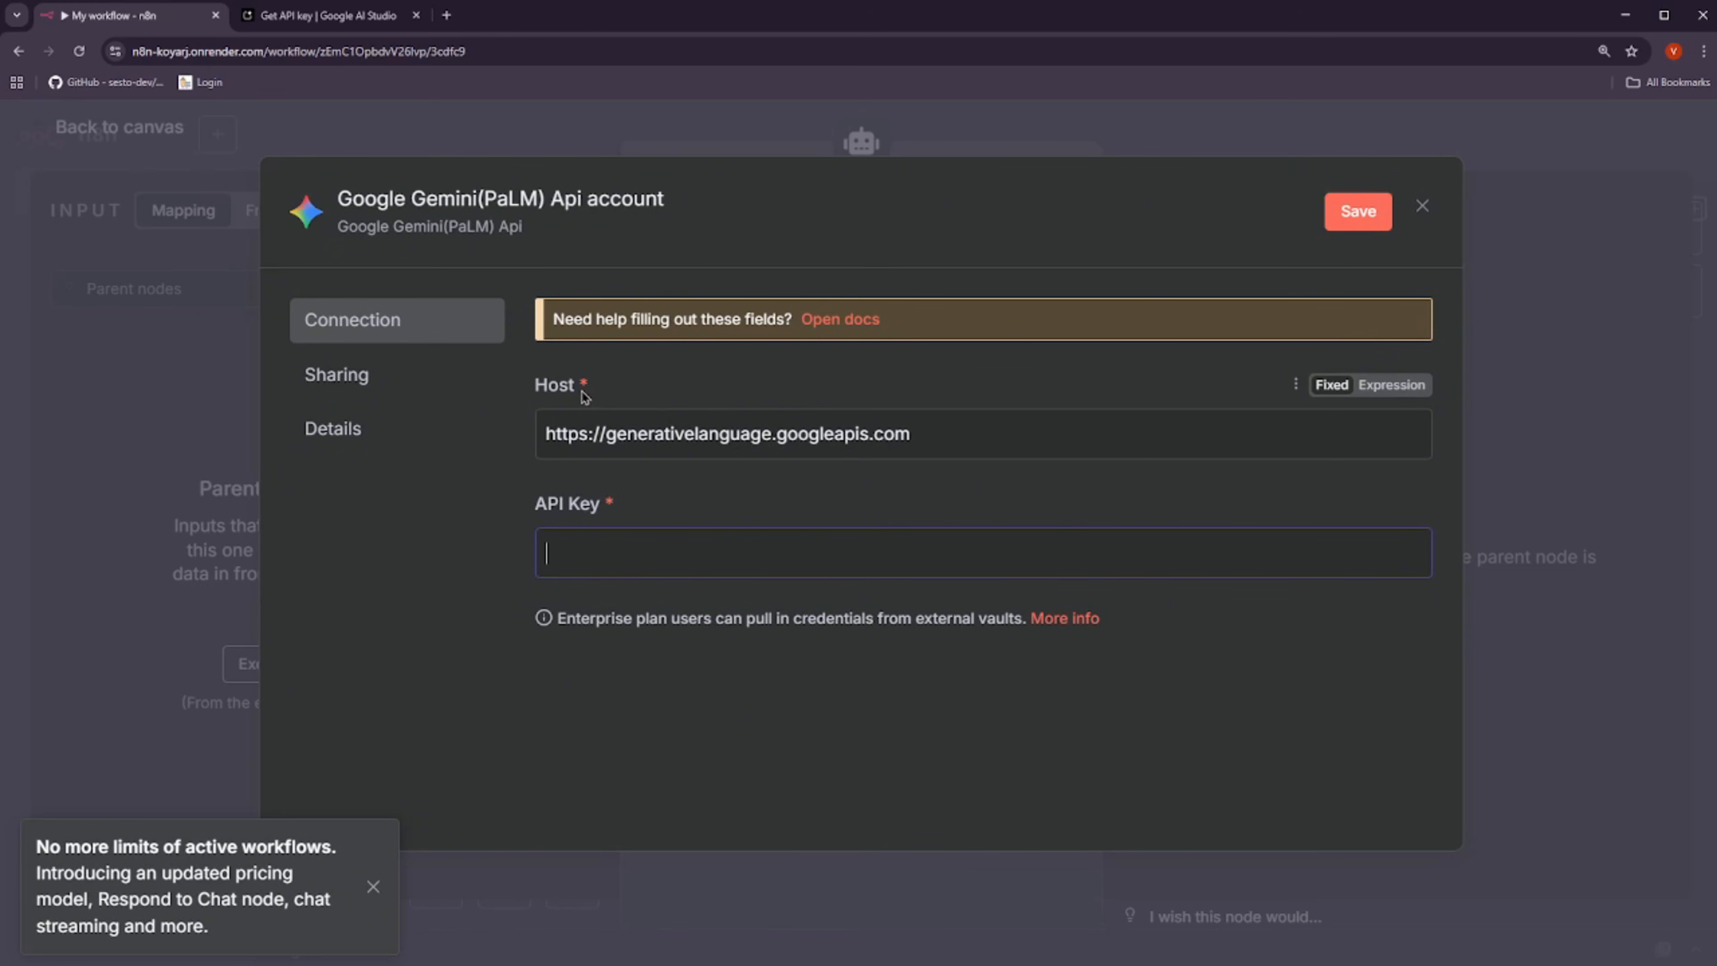
key(ctrl+v)
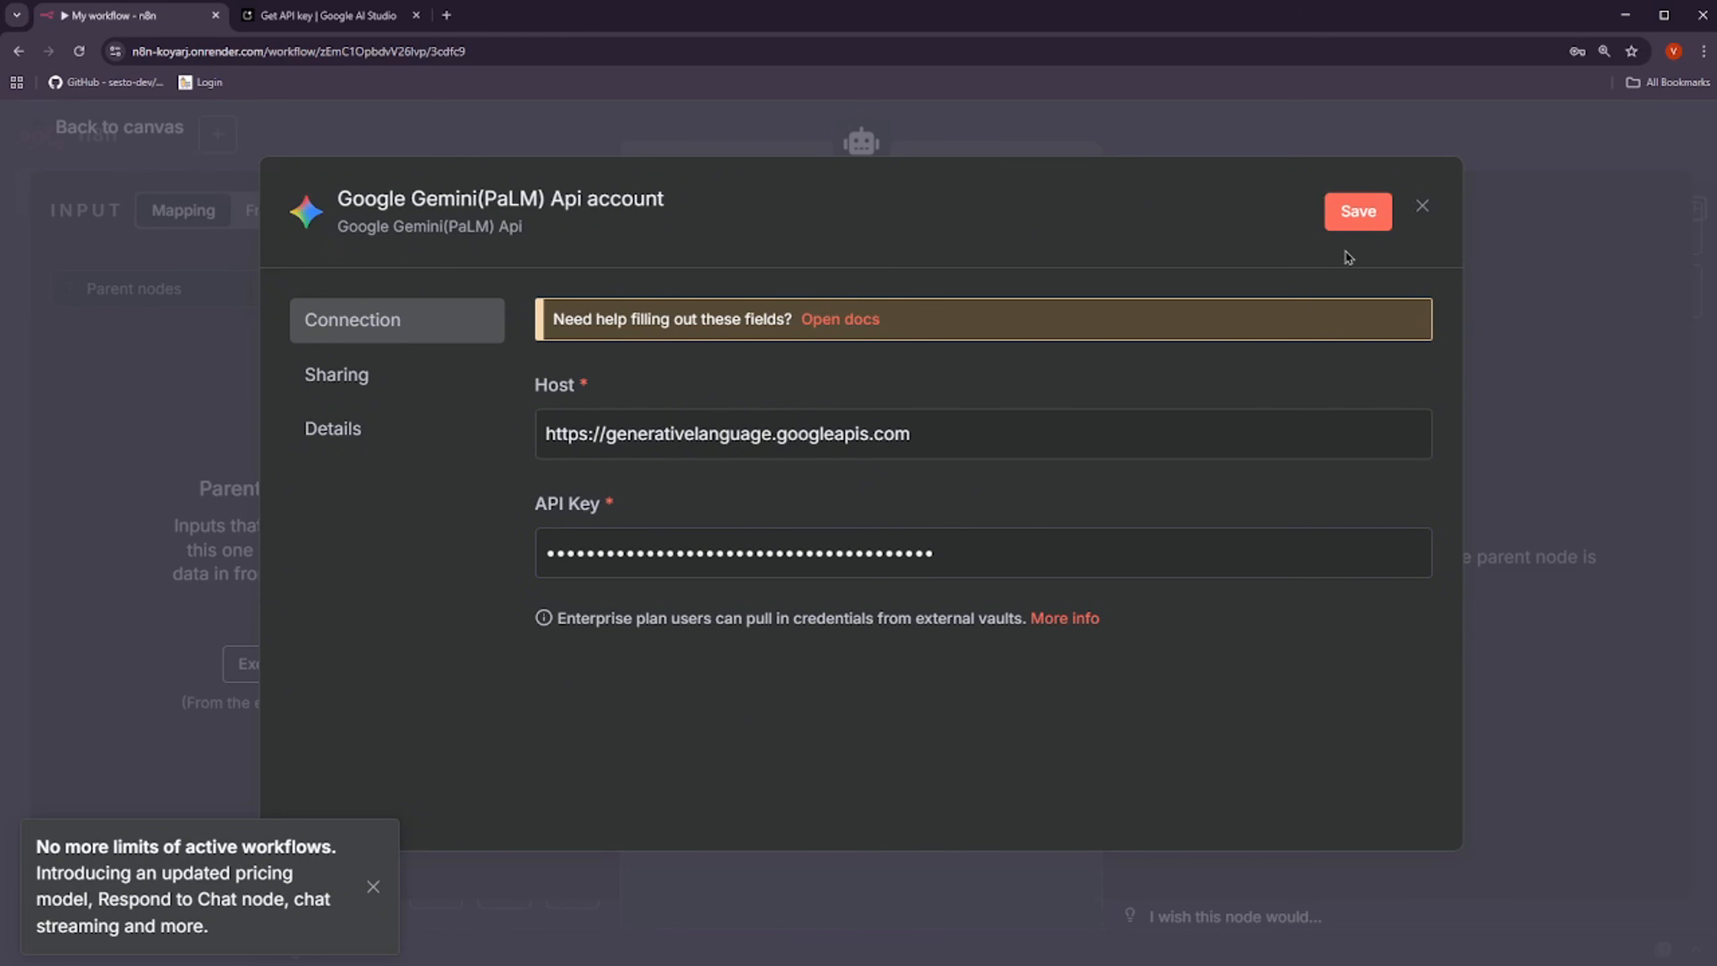
click(1355, 215)
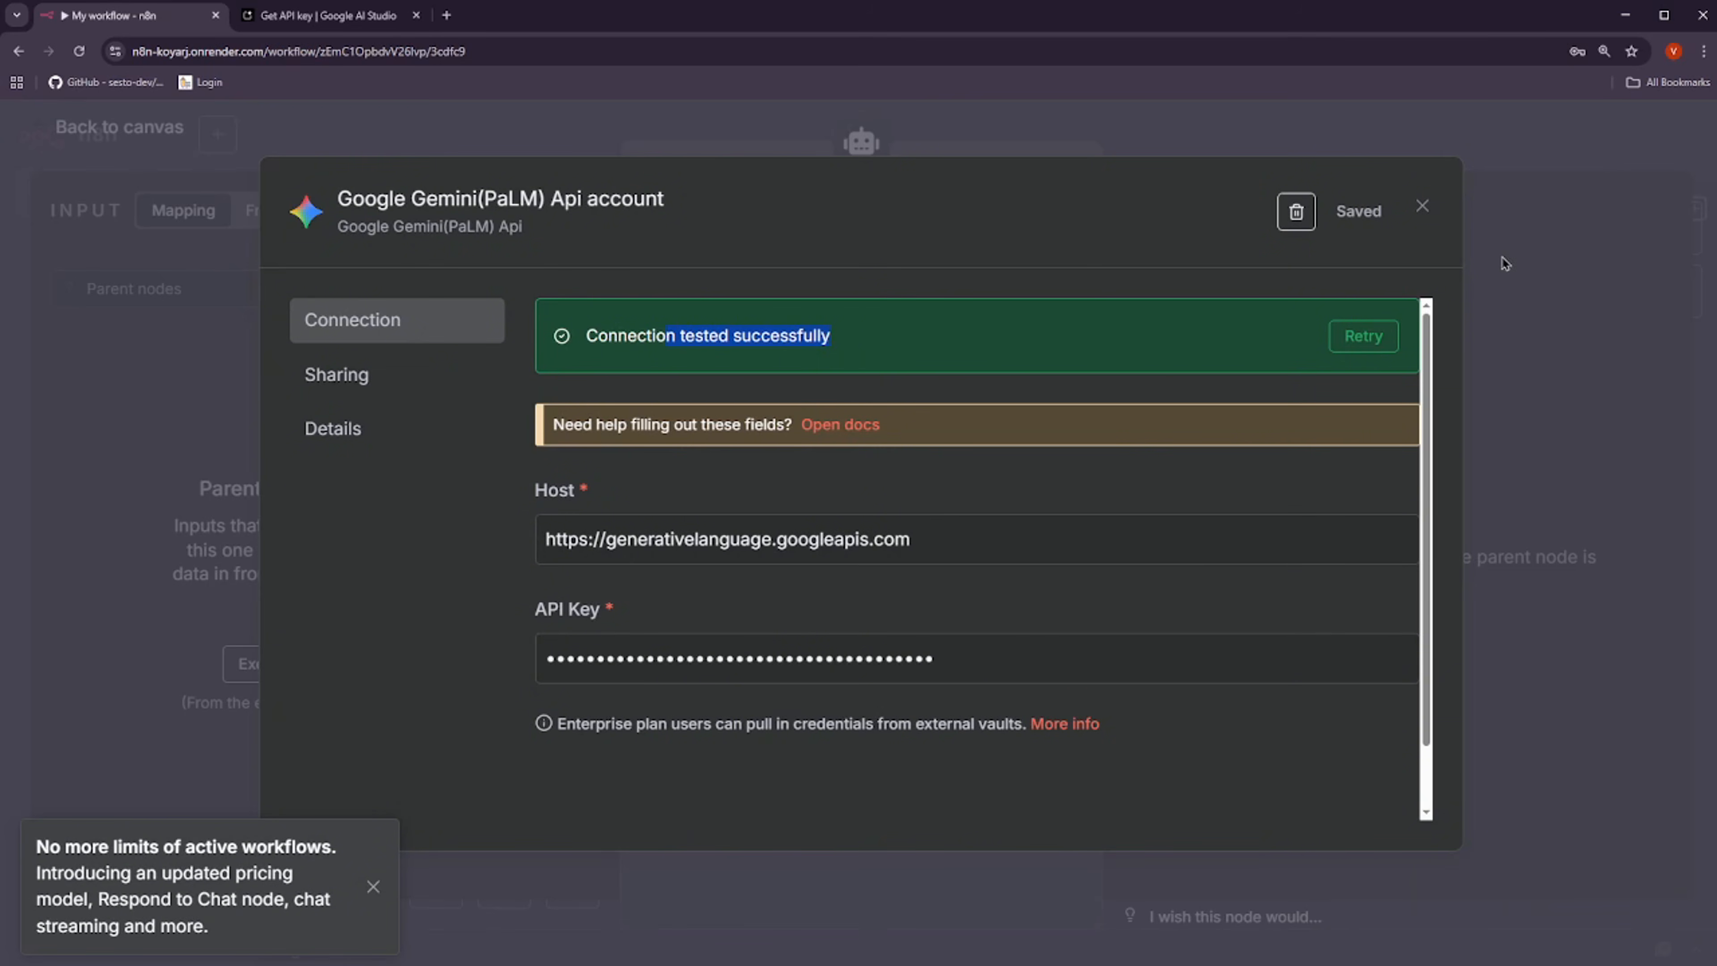
click(1422, 206)
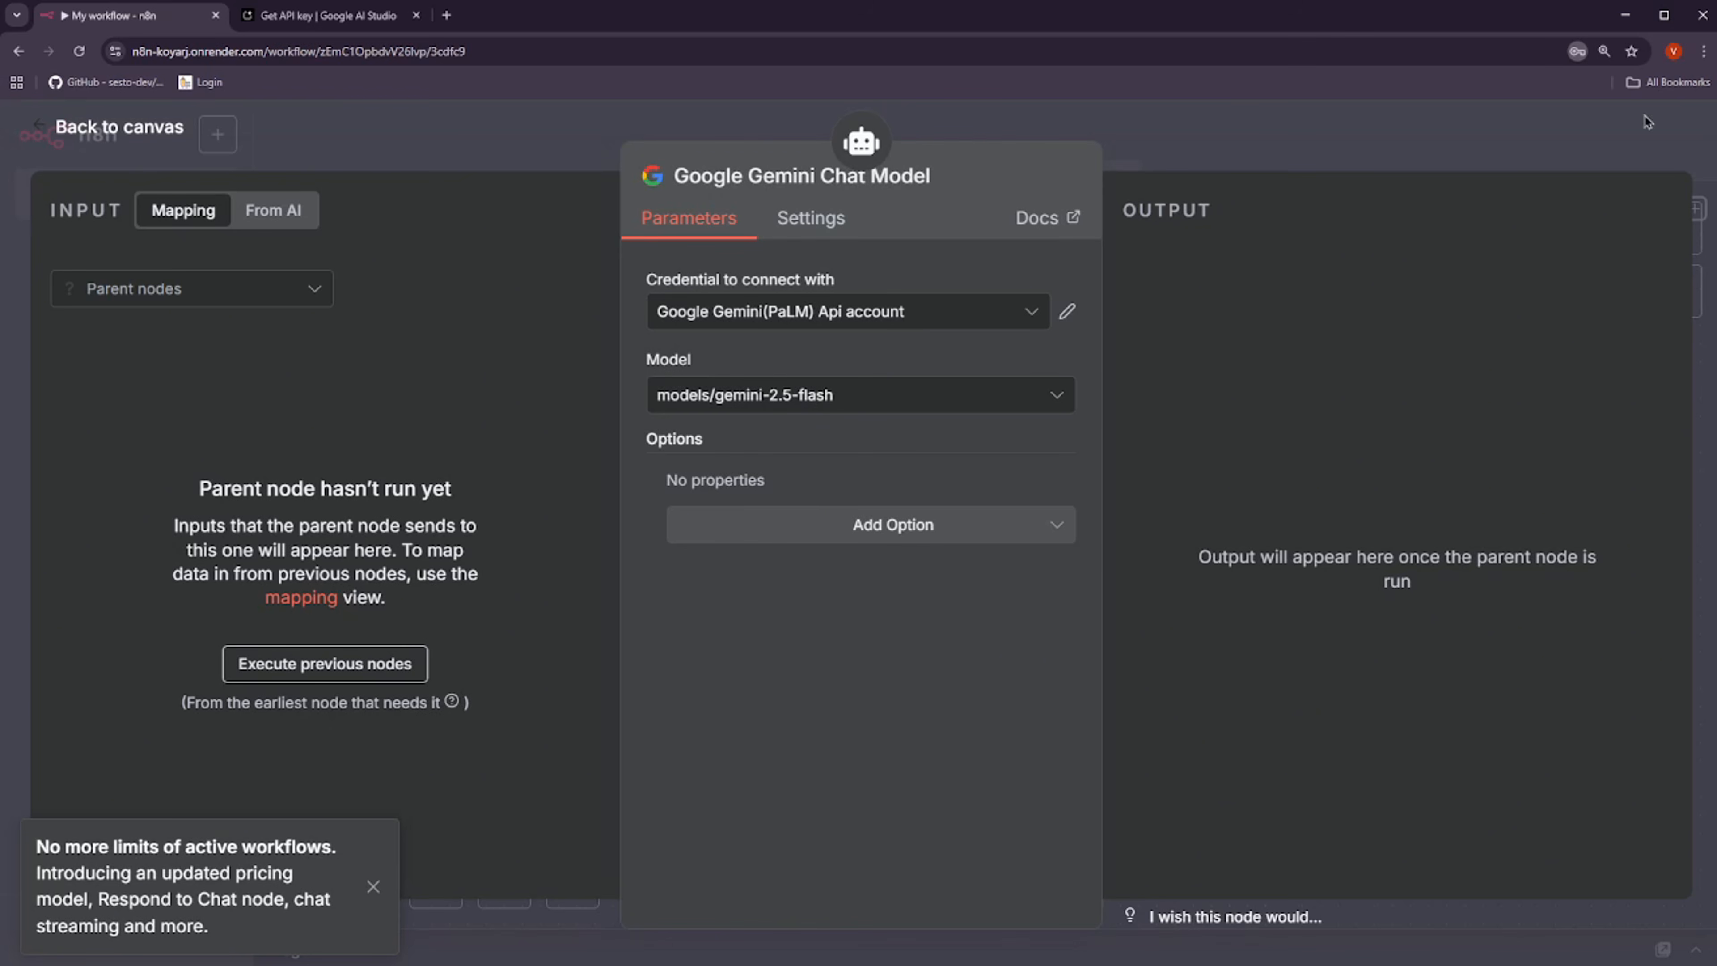
key(Escape)
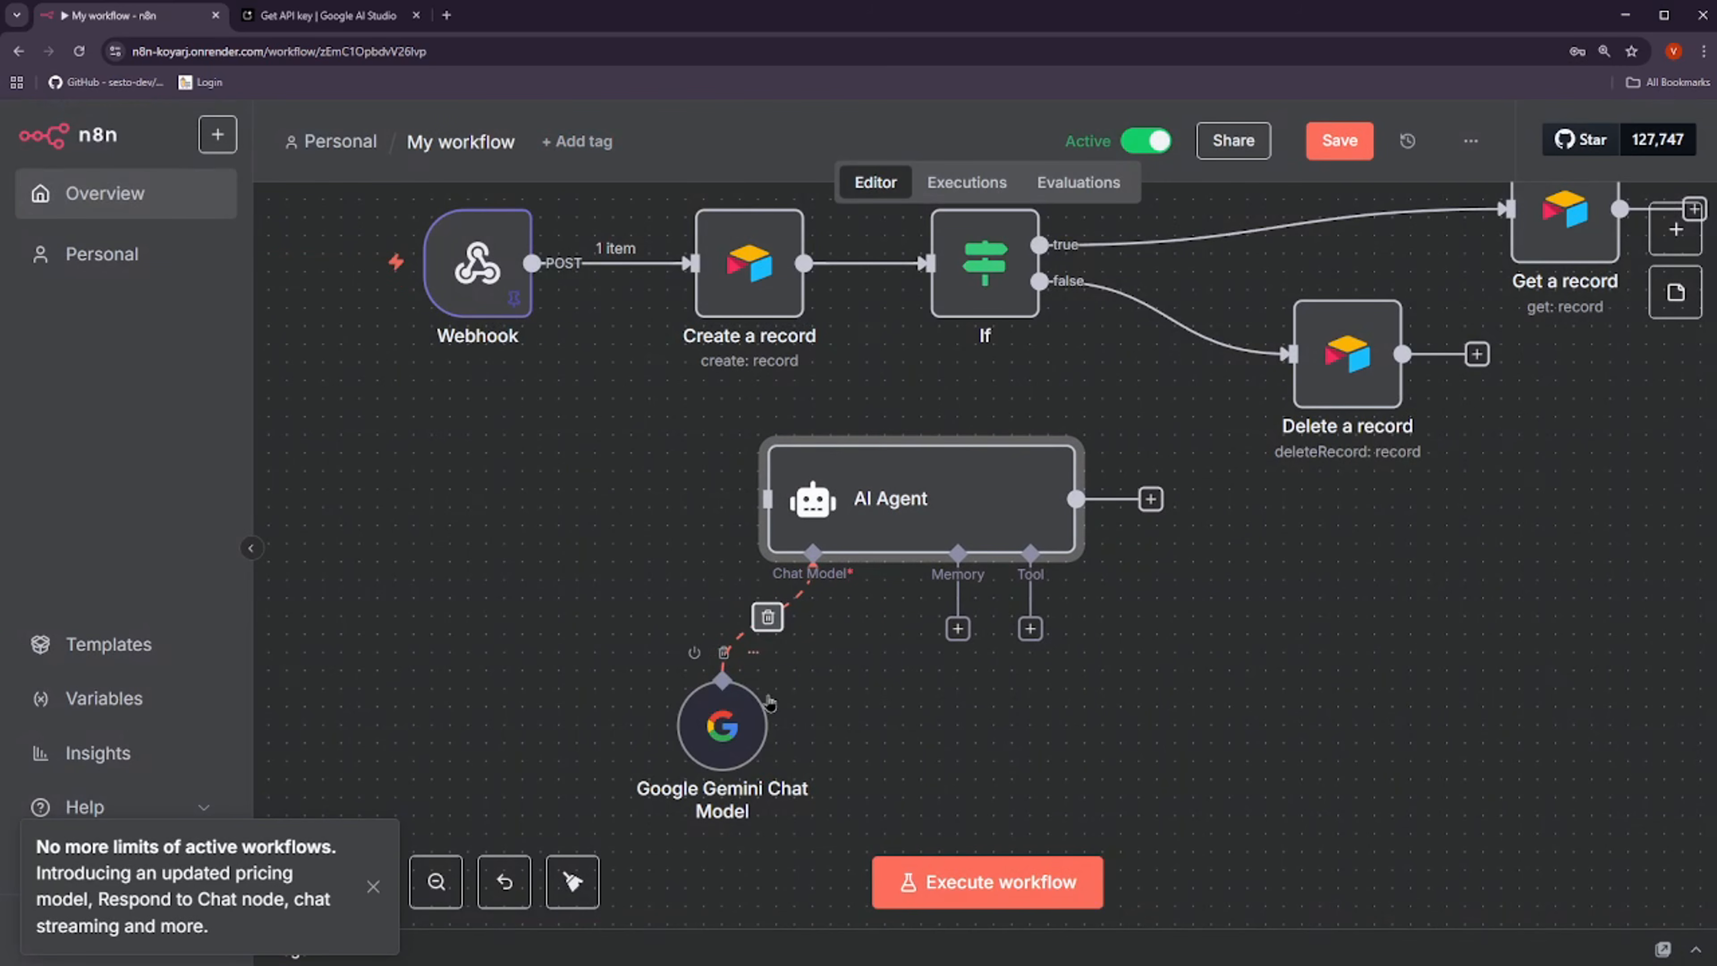
Attach a Simple Memory to the AI Agent and add an Airtable Tool to its tools
click(957, 629)
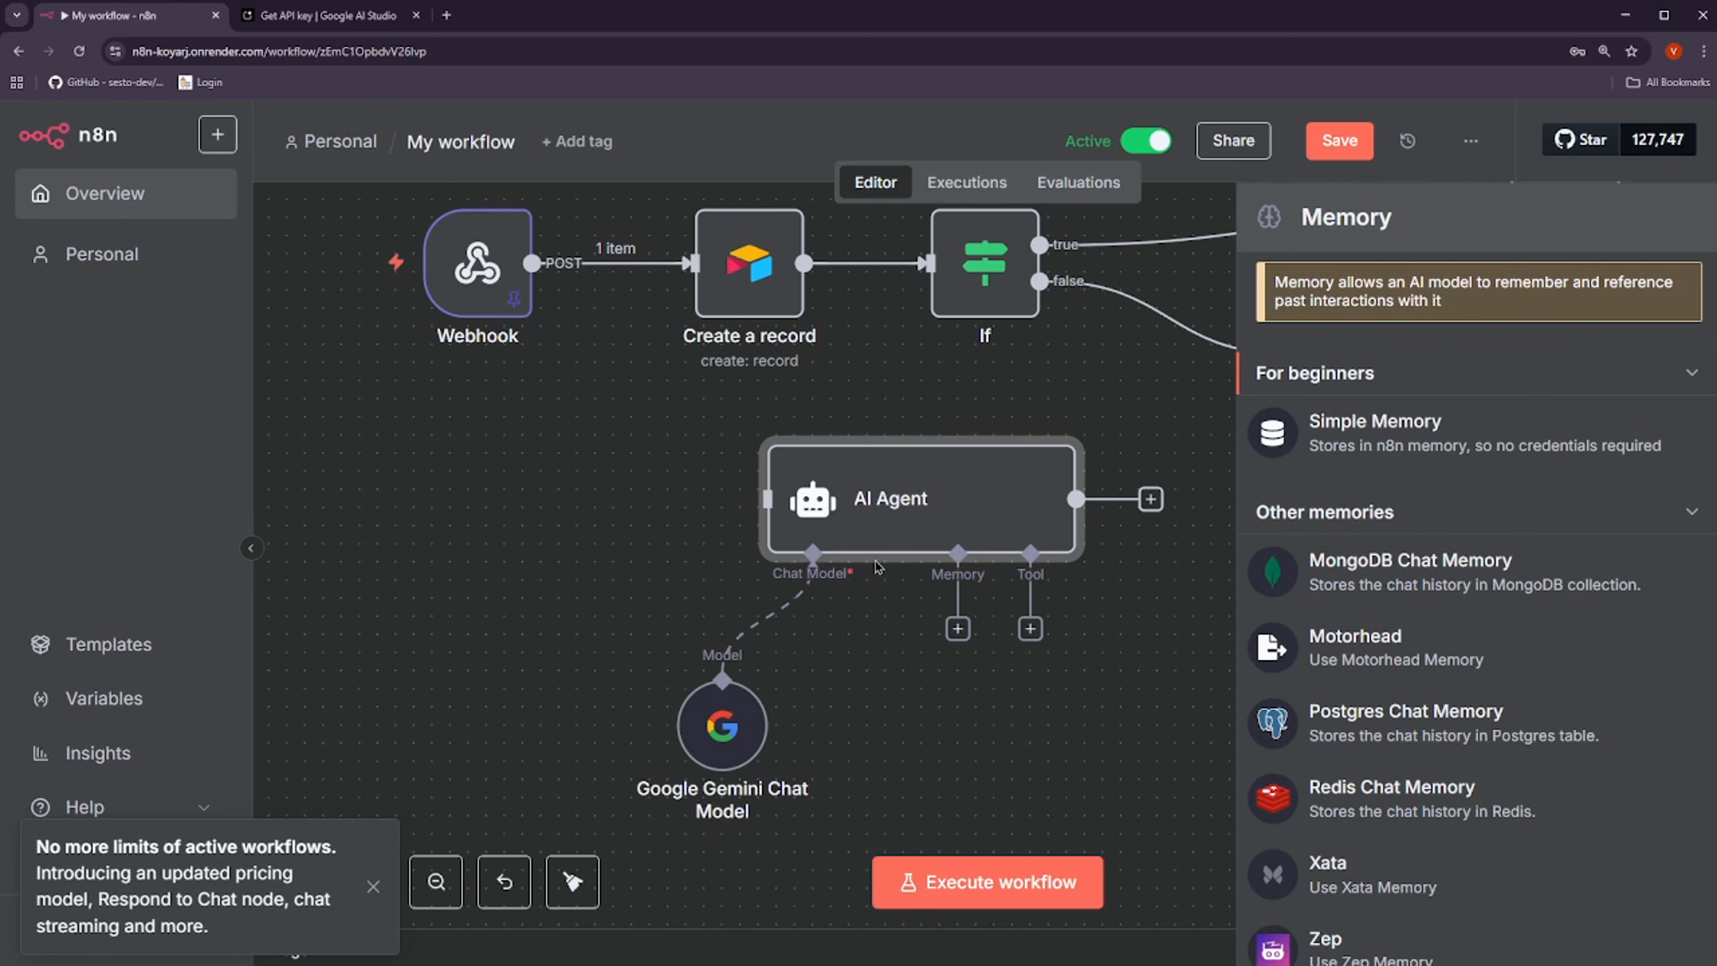
click(1419, 433)
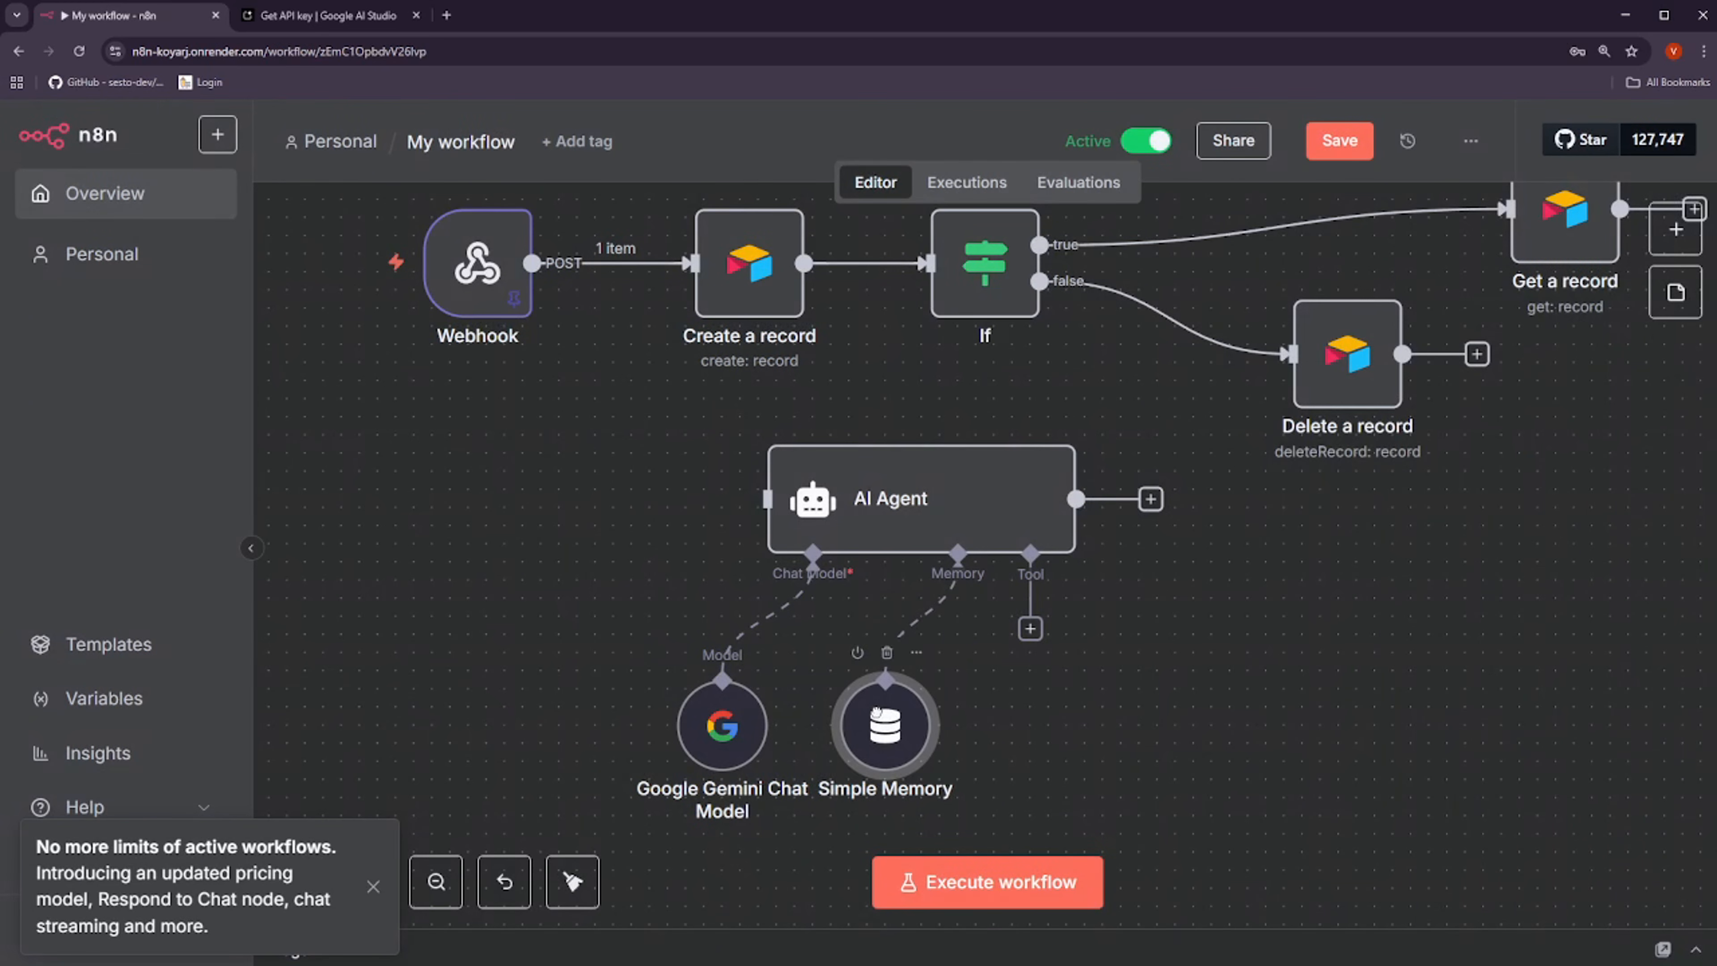
click(1030, 628)
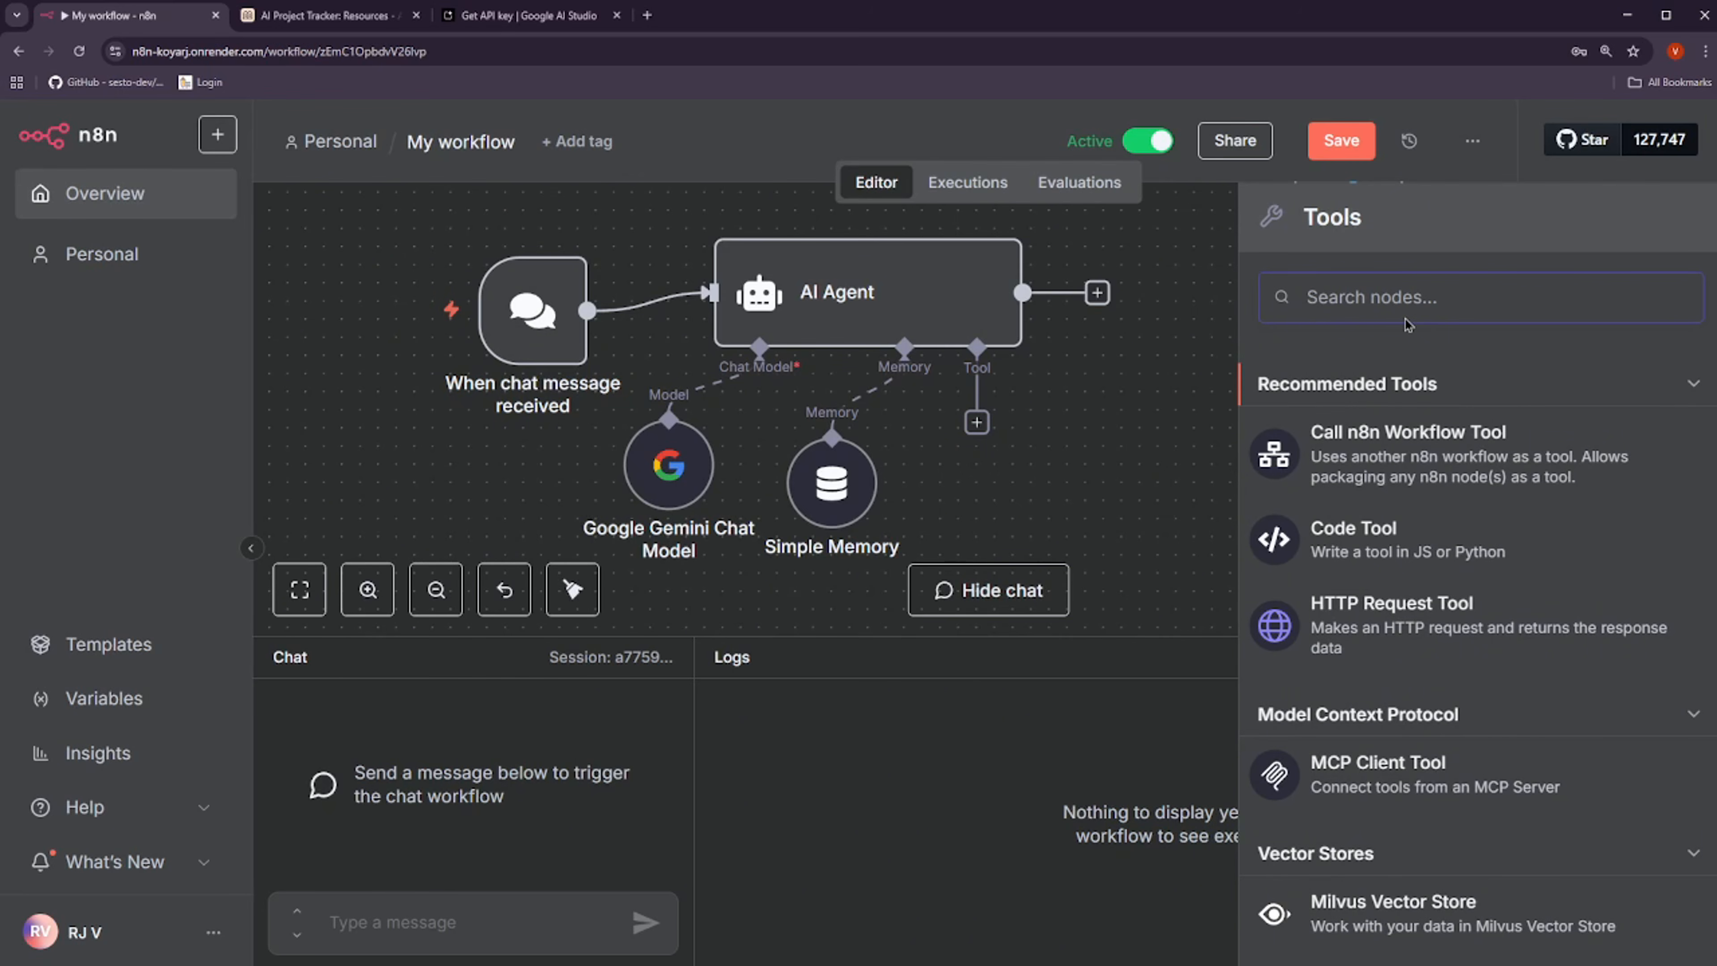
text(airta)
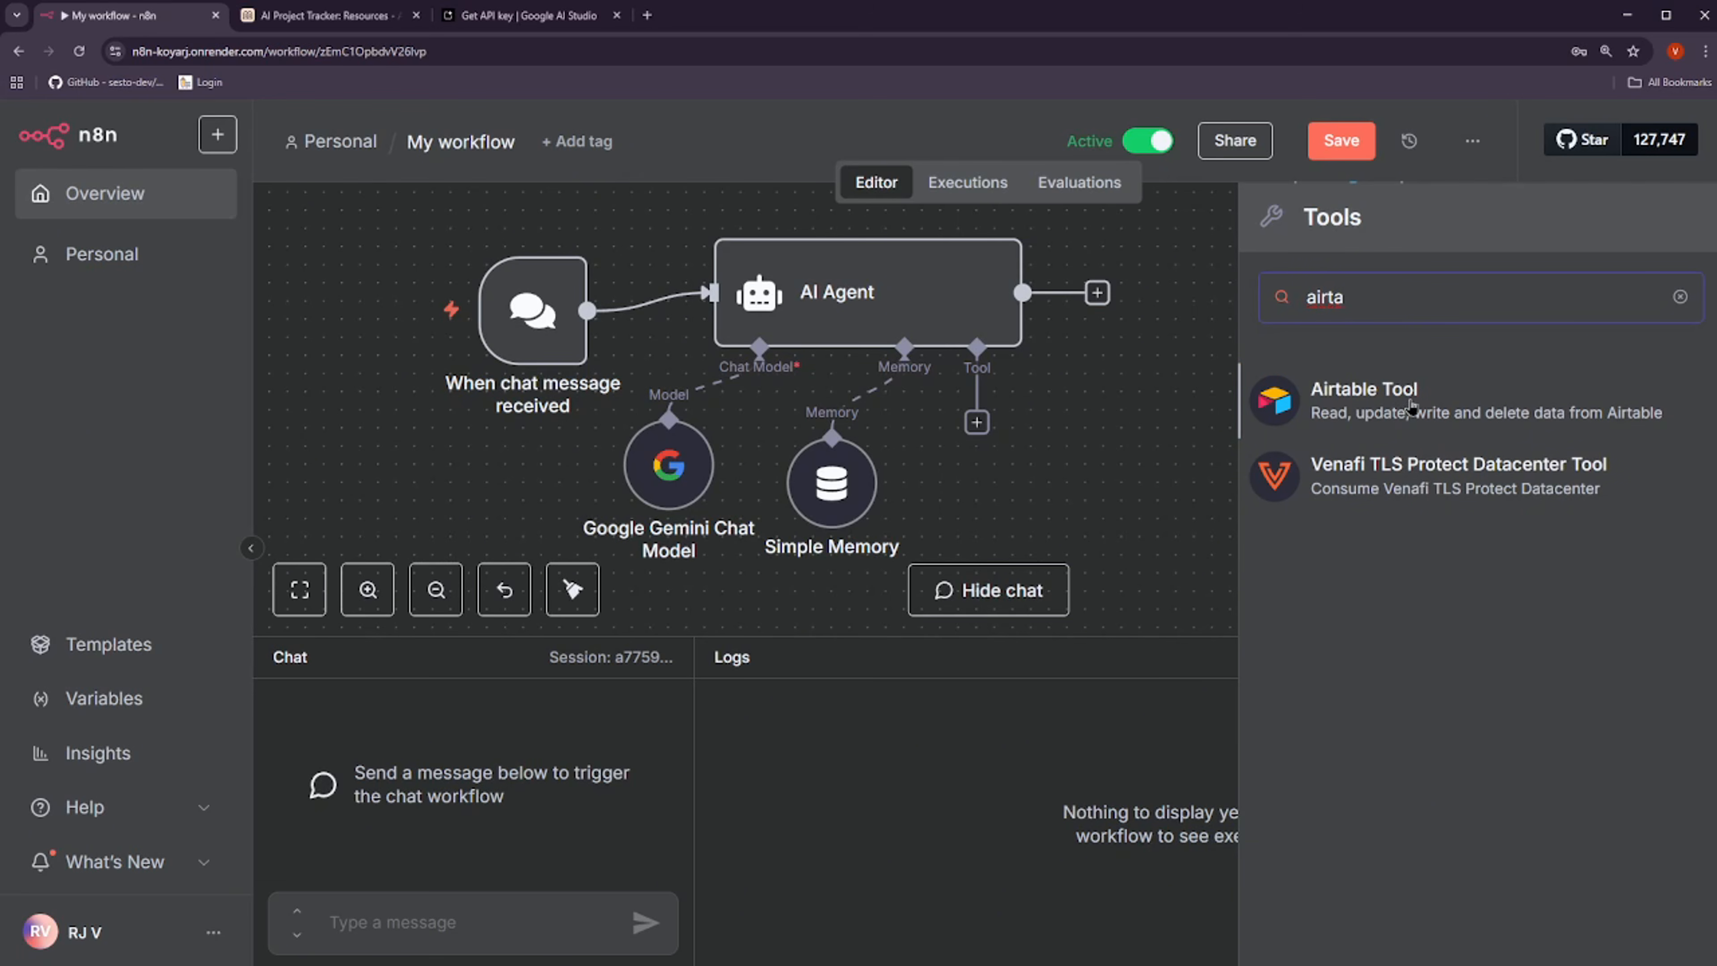
click(1360, 409)
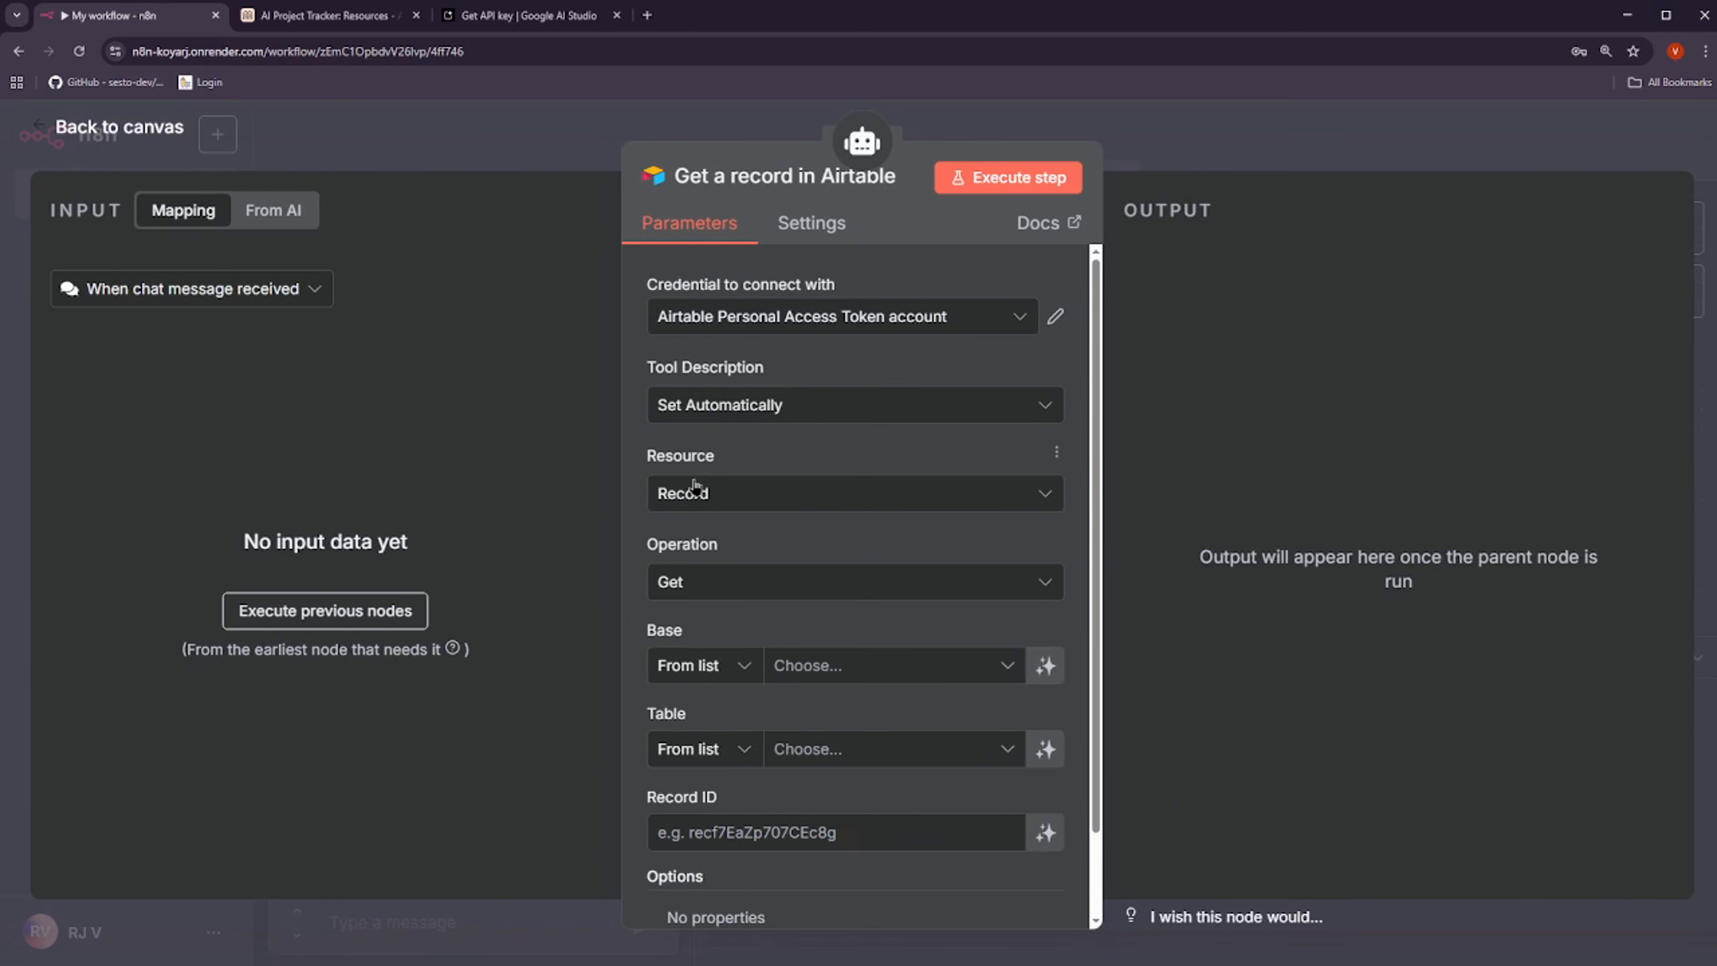
Set the Airtable tool's operation to Search and its base to AI Project Tracker
click(811, 583)
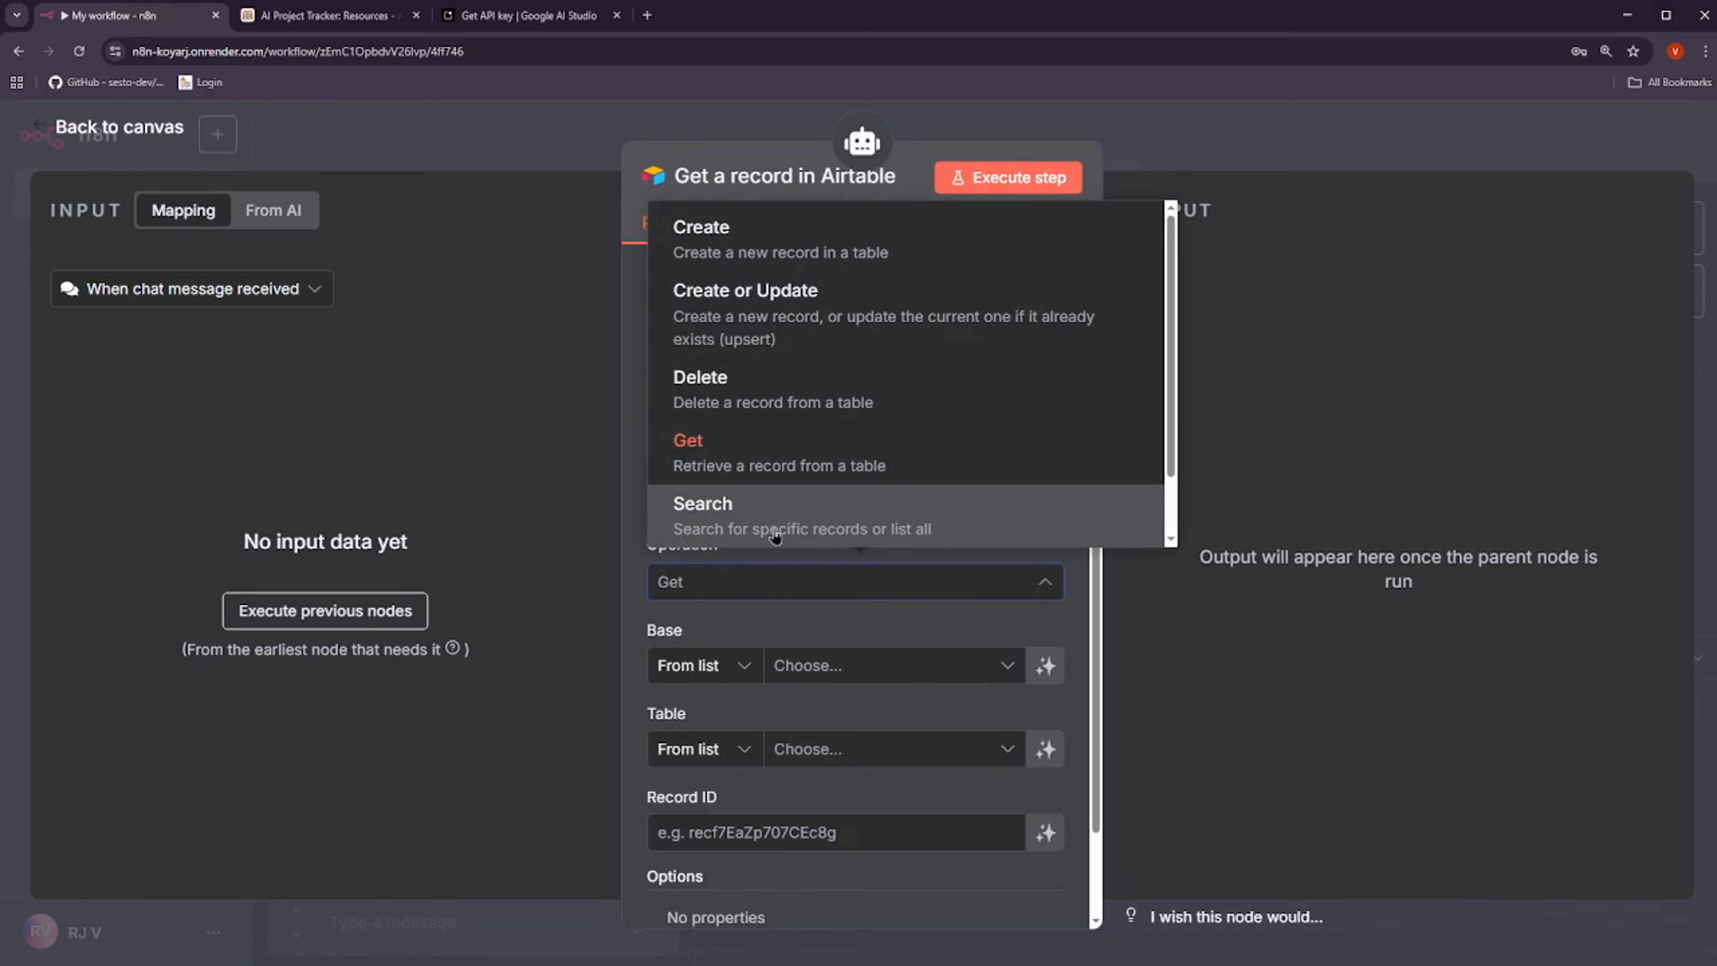
click(803, 540)
click(817, 666)
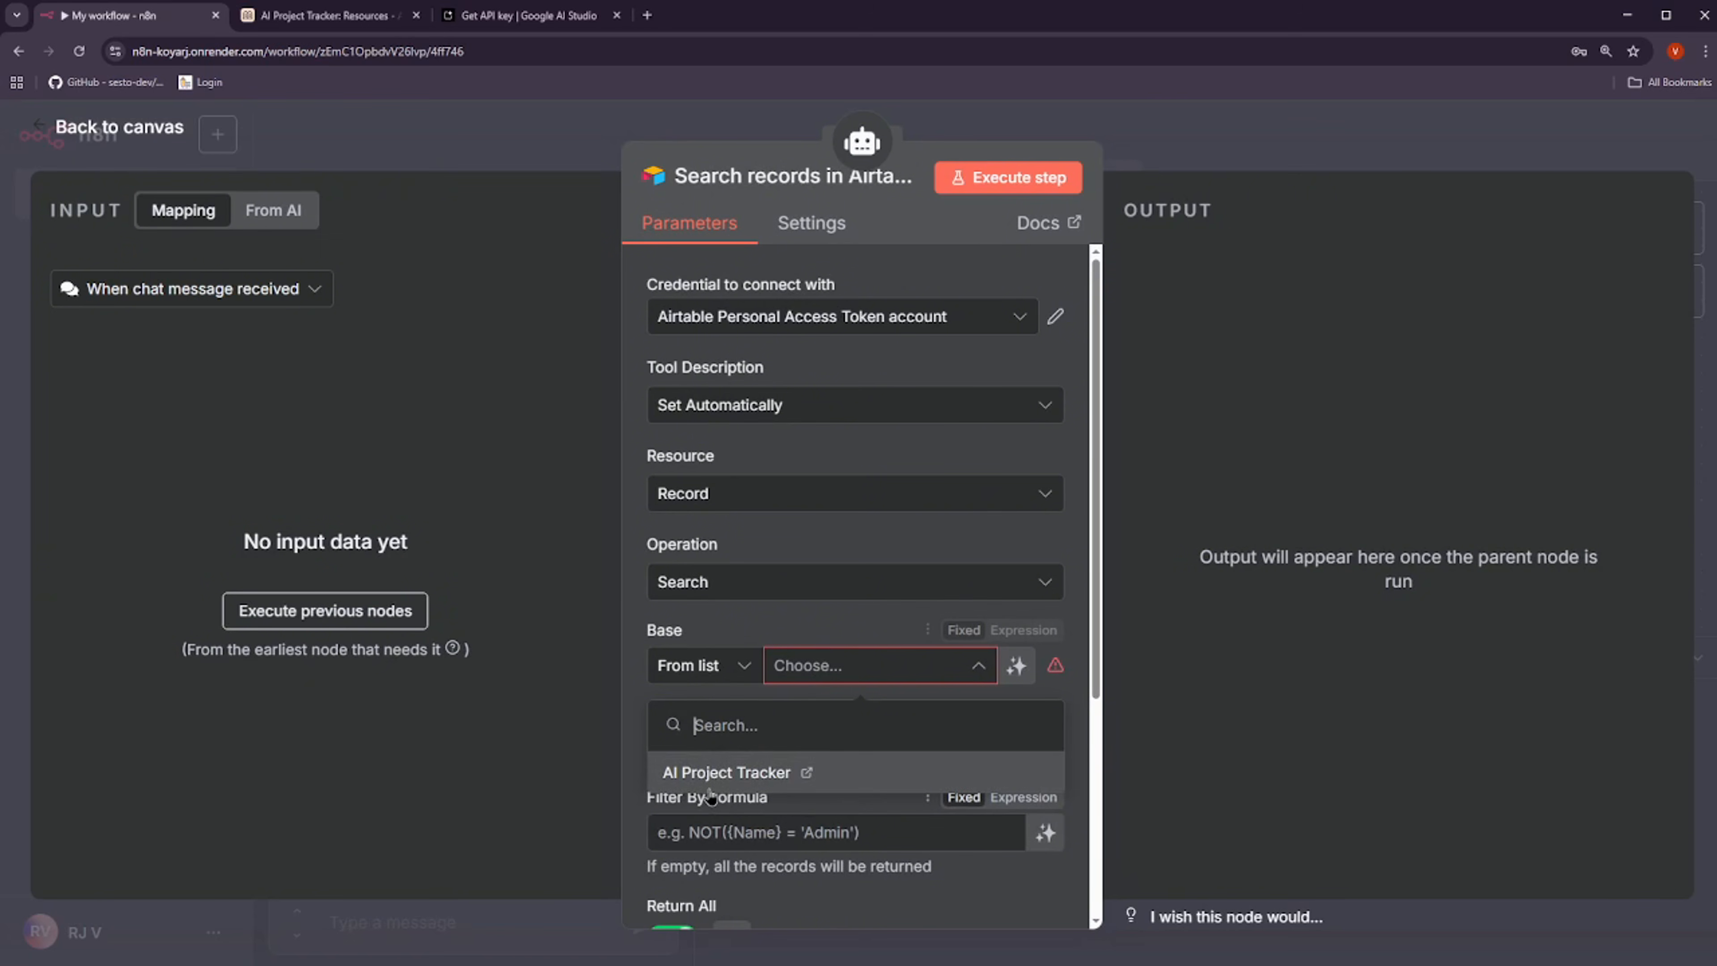
click(730, 776)
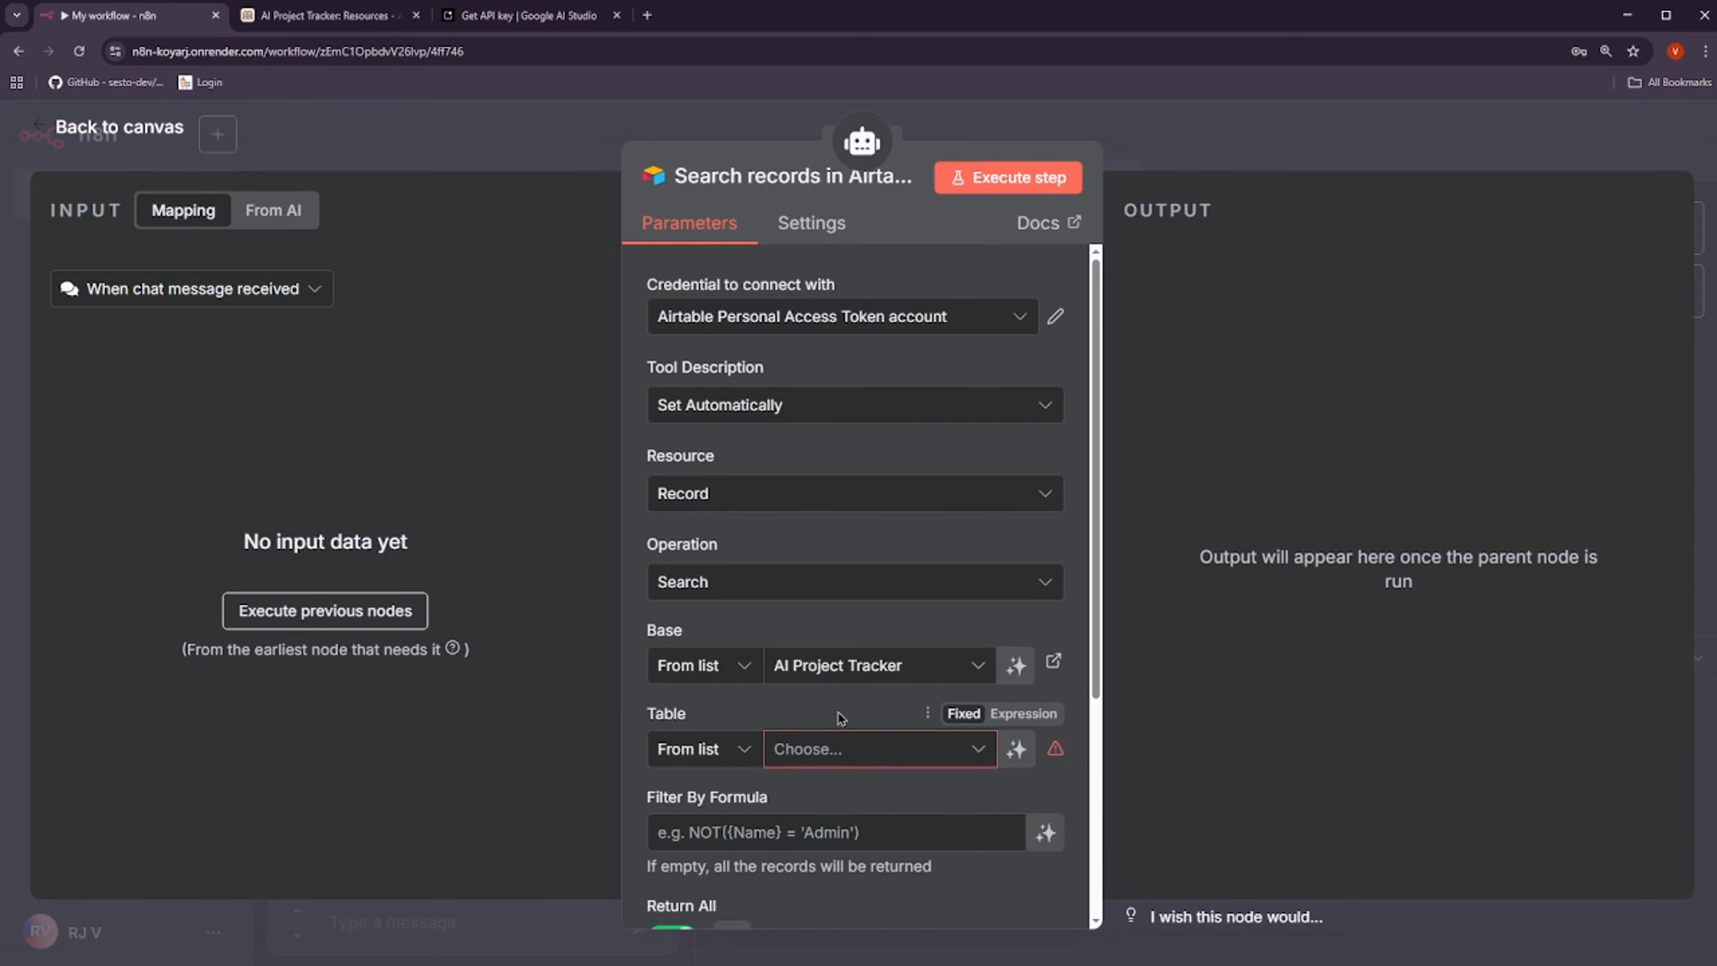
Let the model define the Airtable search tool's Table and Return All parameters, and return to the canvas
scroll(841, 714, down, 1)
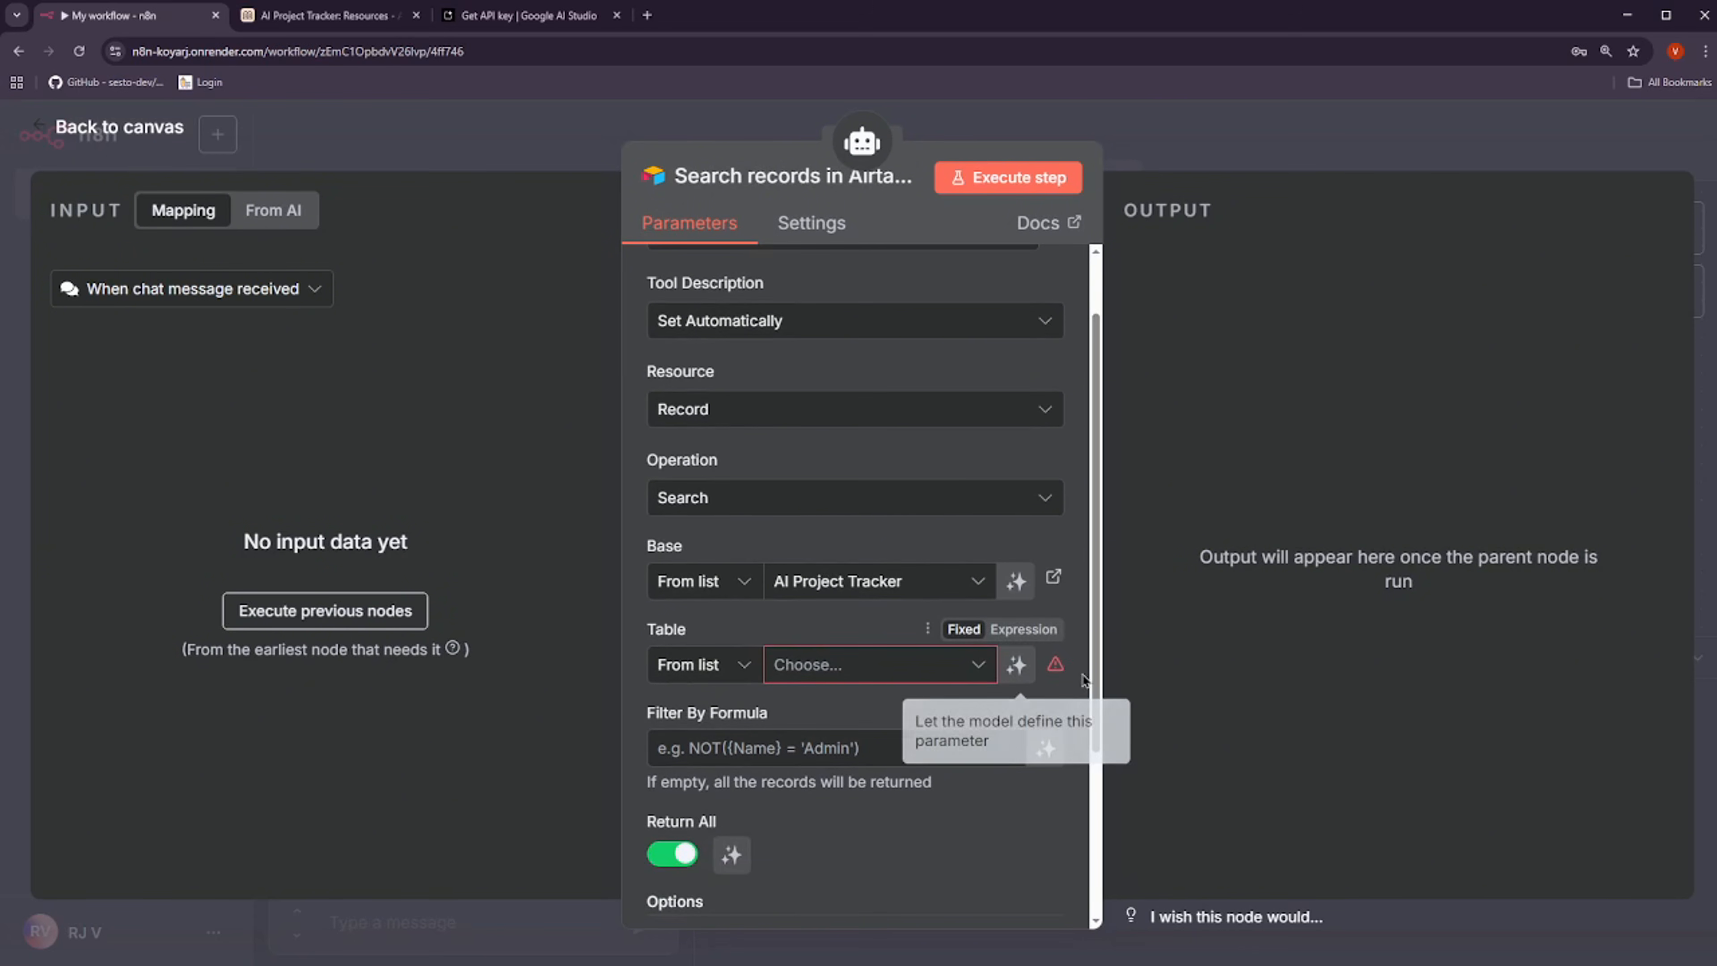
click(1017, 665)
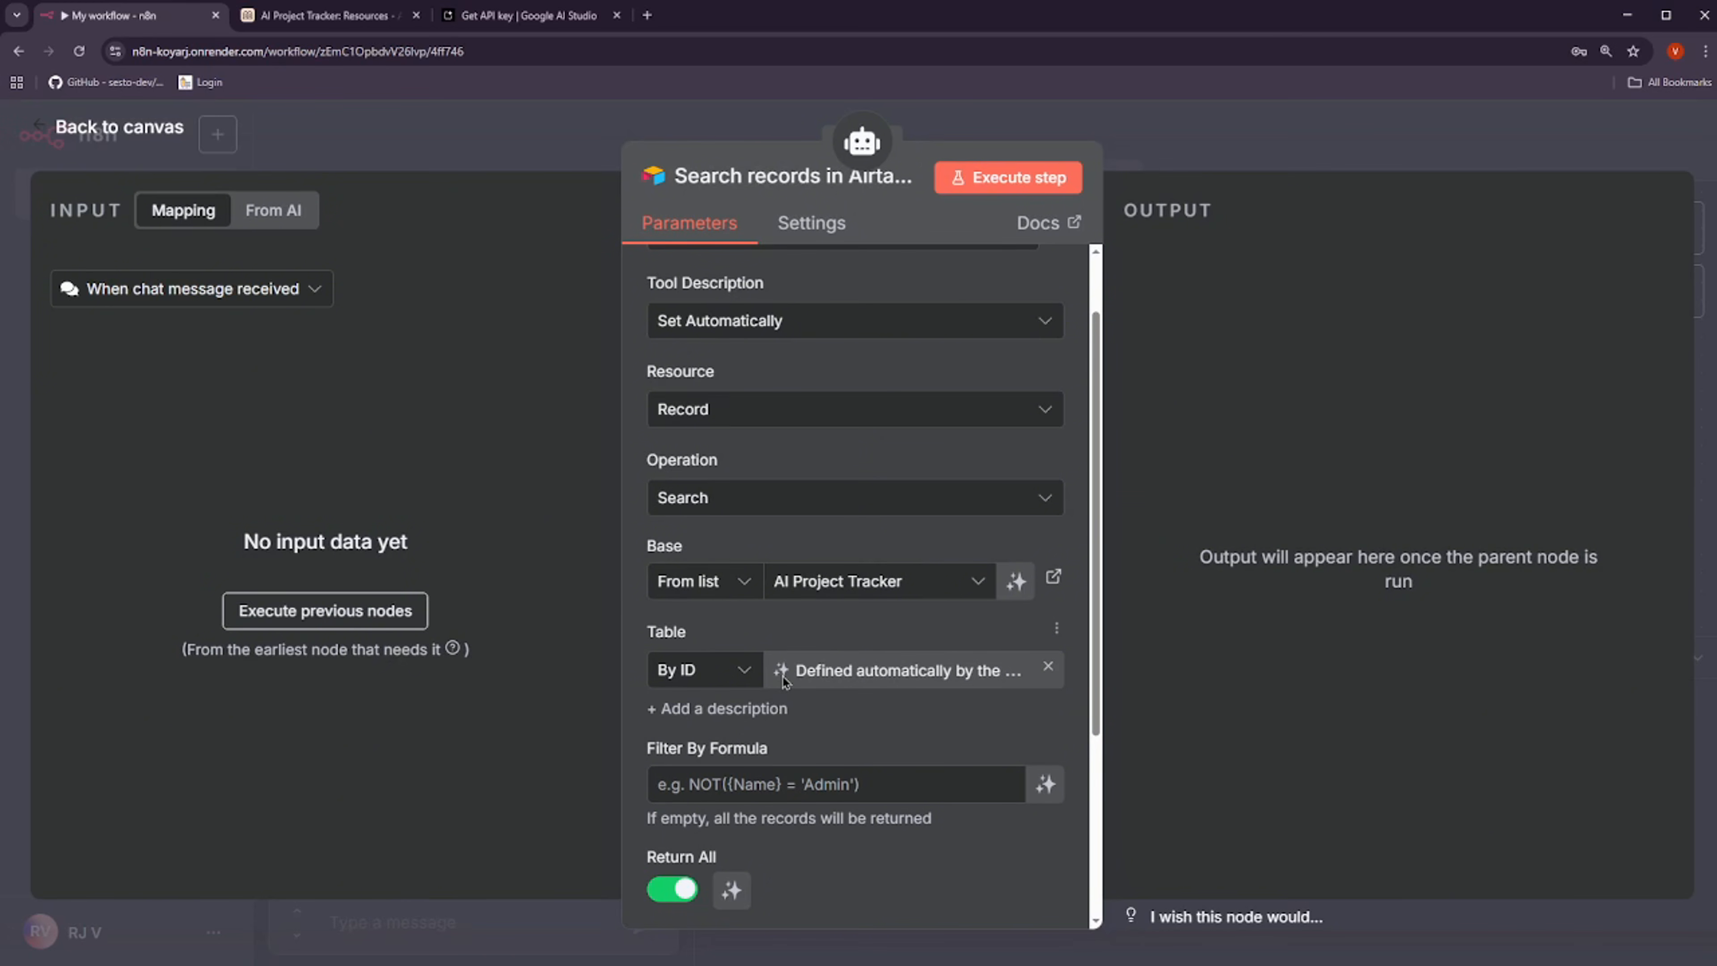
click(722, 685)
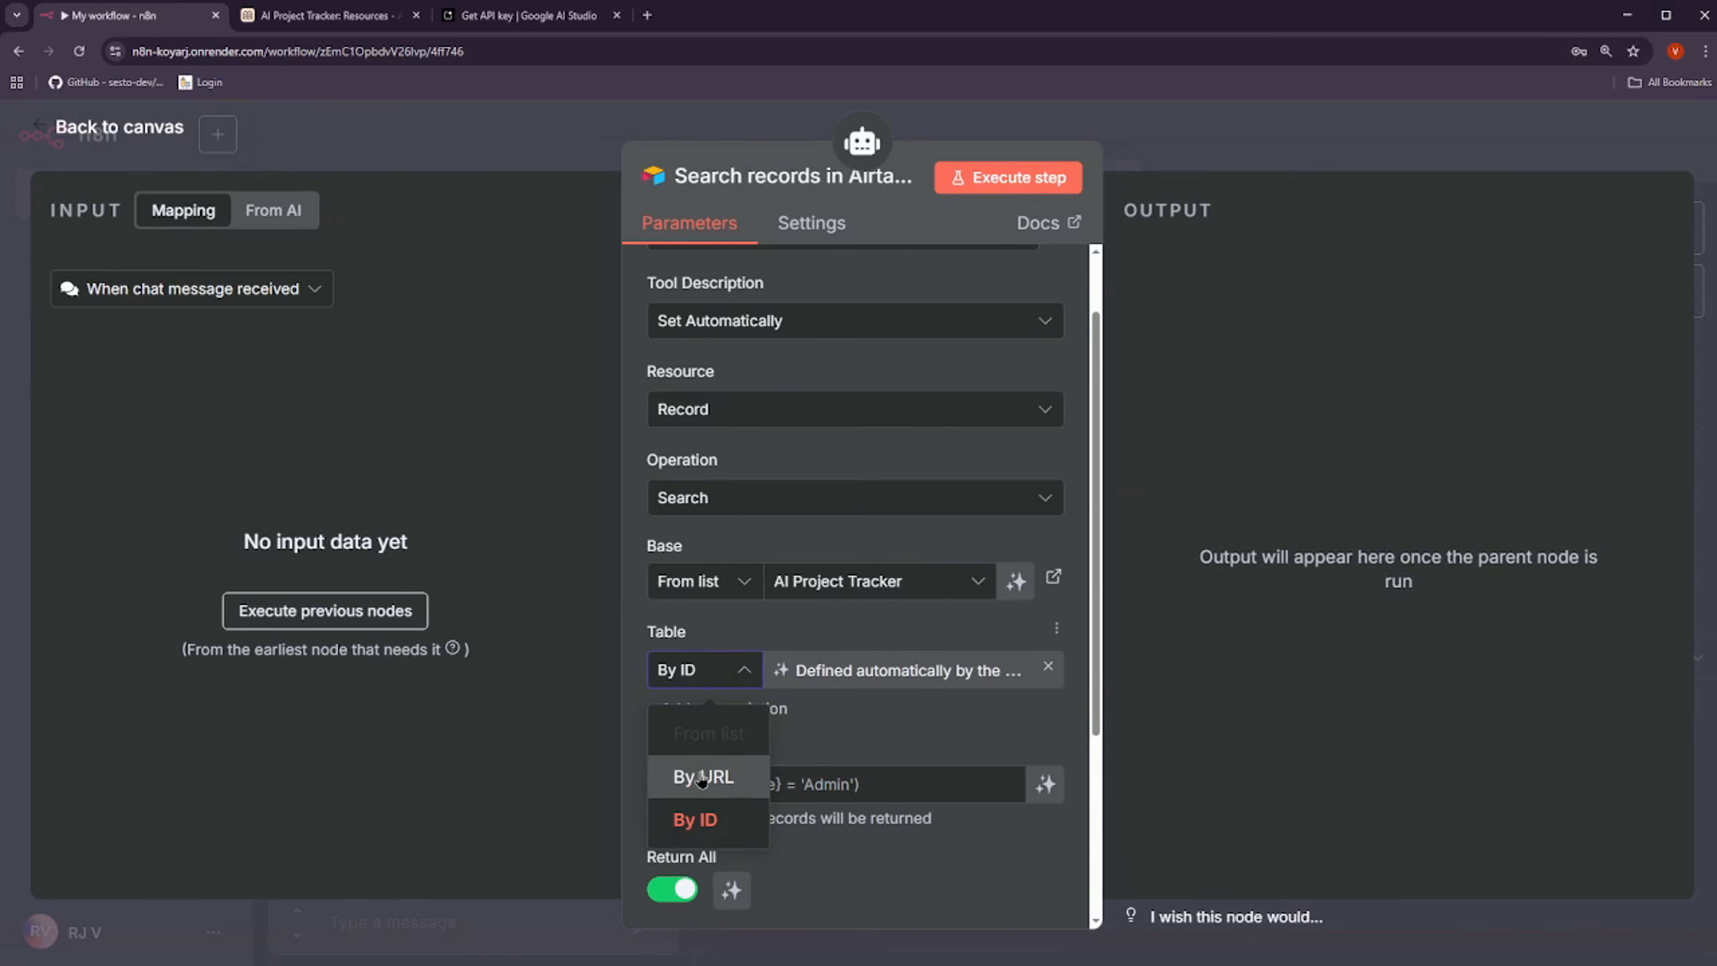
click(809, 646)
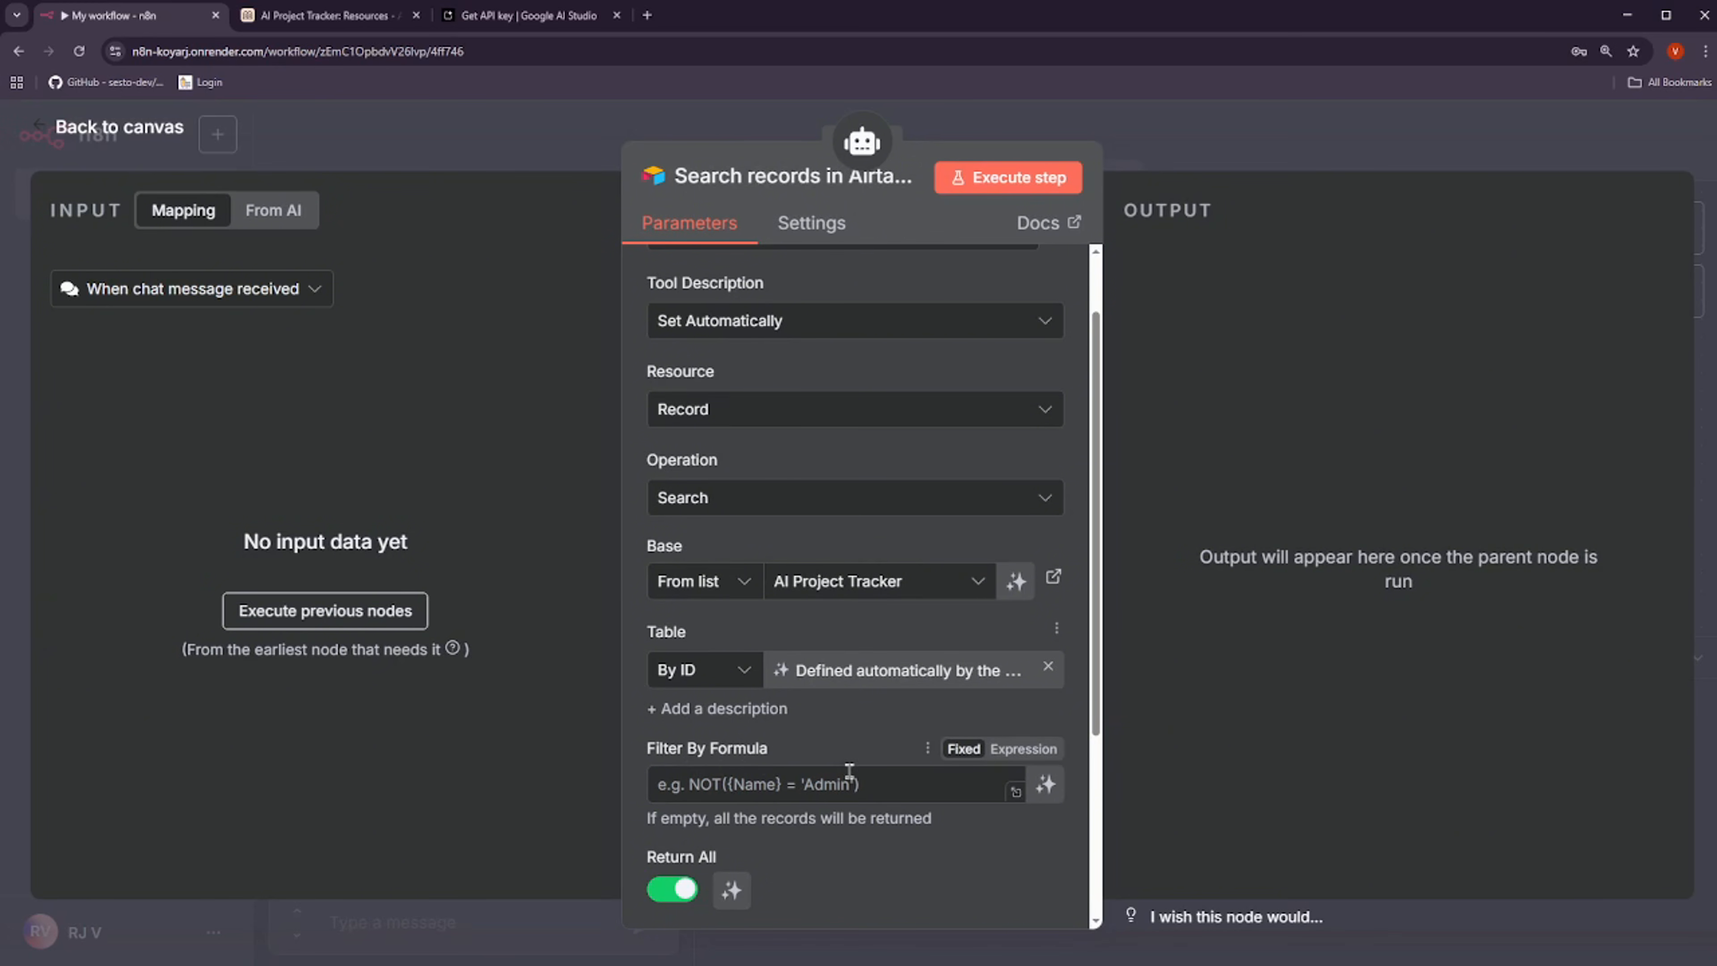
scroll(696, 764, down, 1)
scroll(771, 751, down, 1)
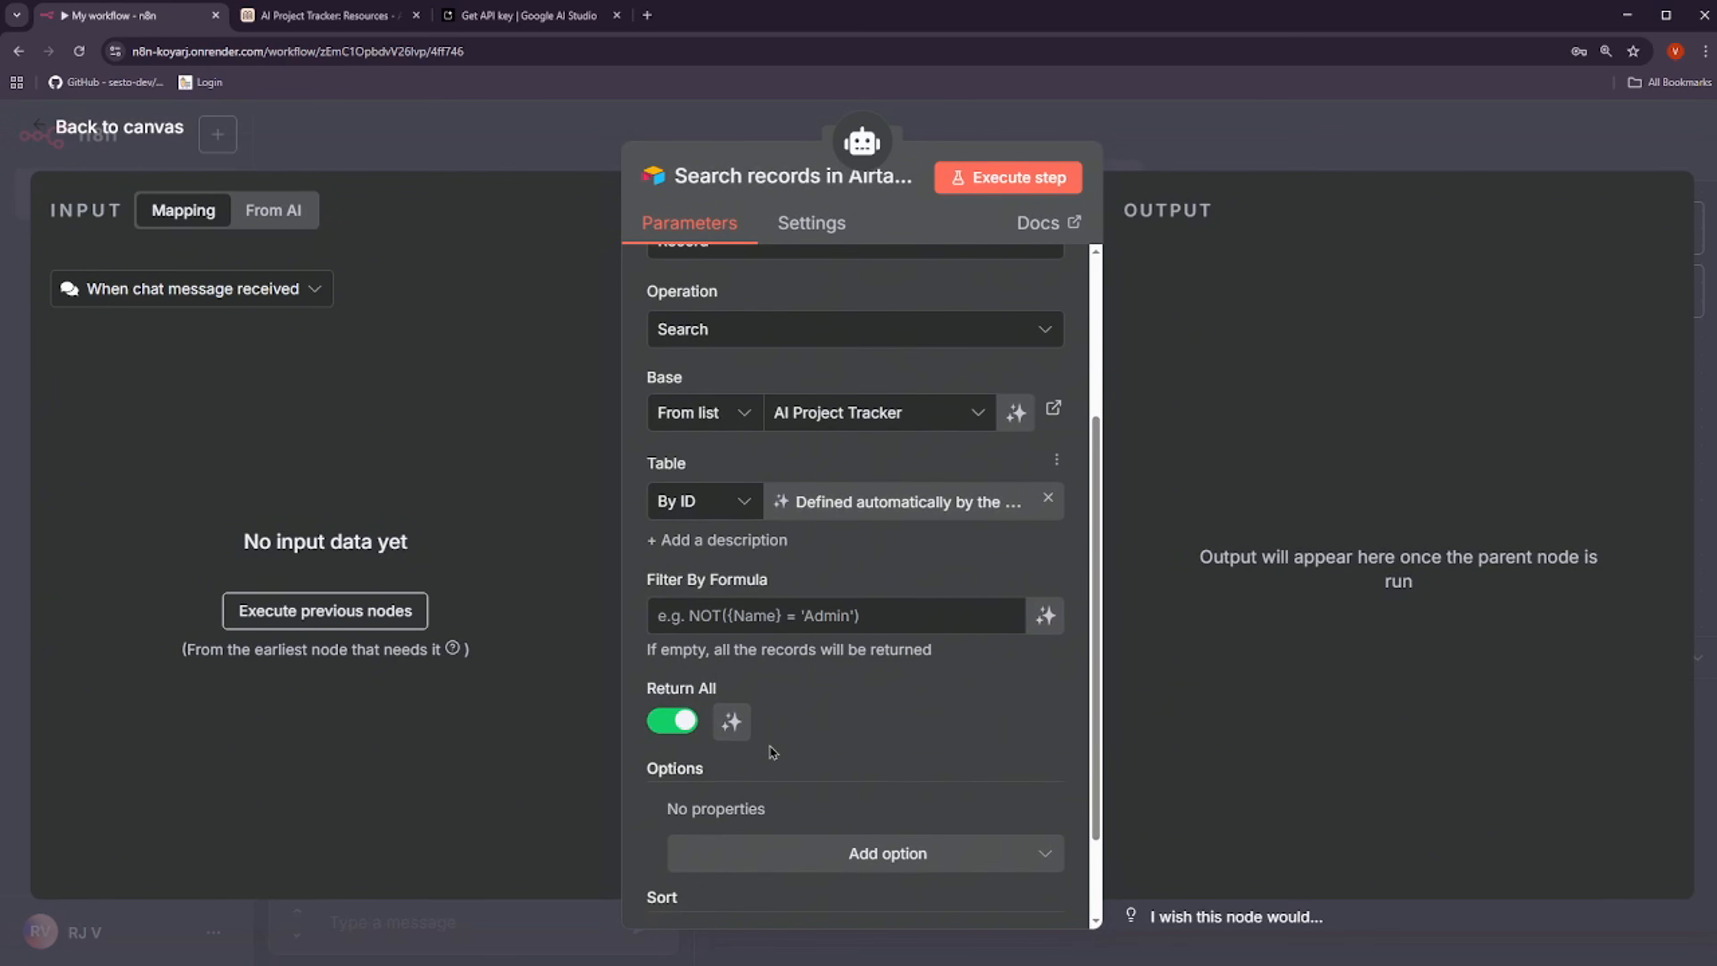
click(732, 722)
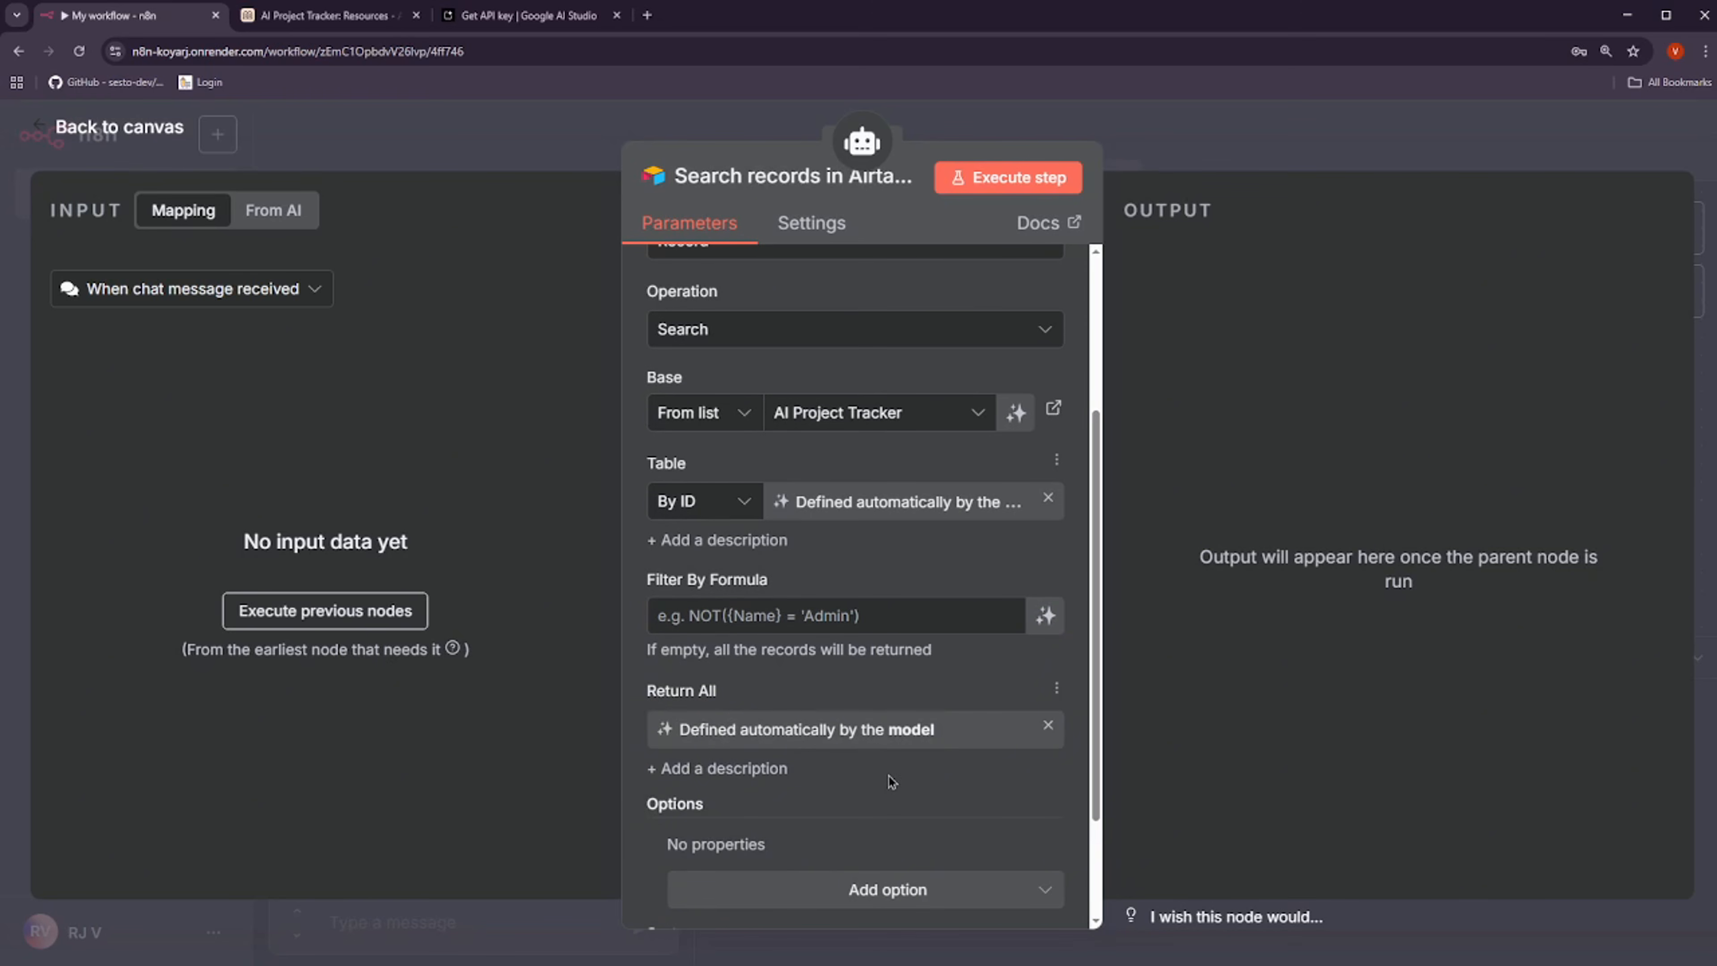
scroll(884, 777, down, 1)
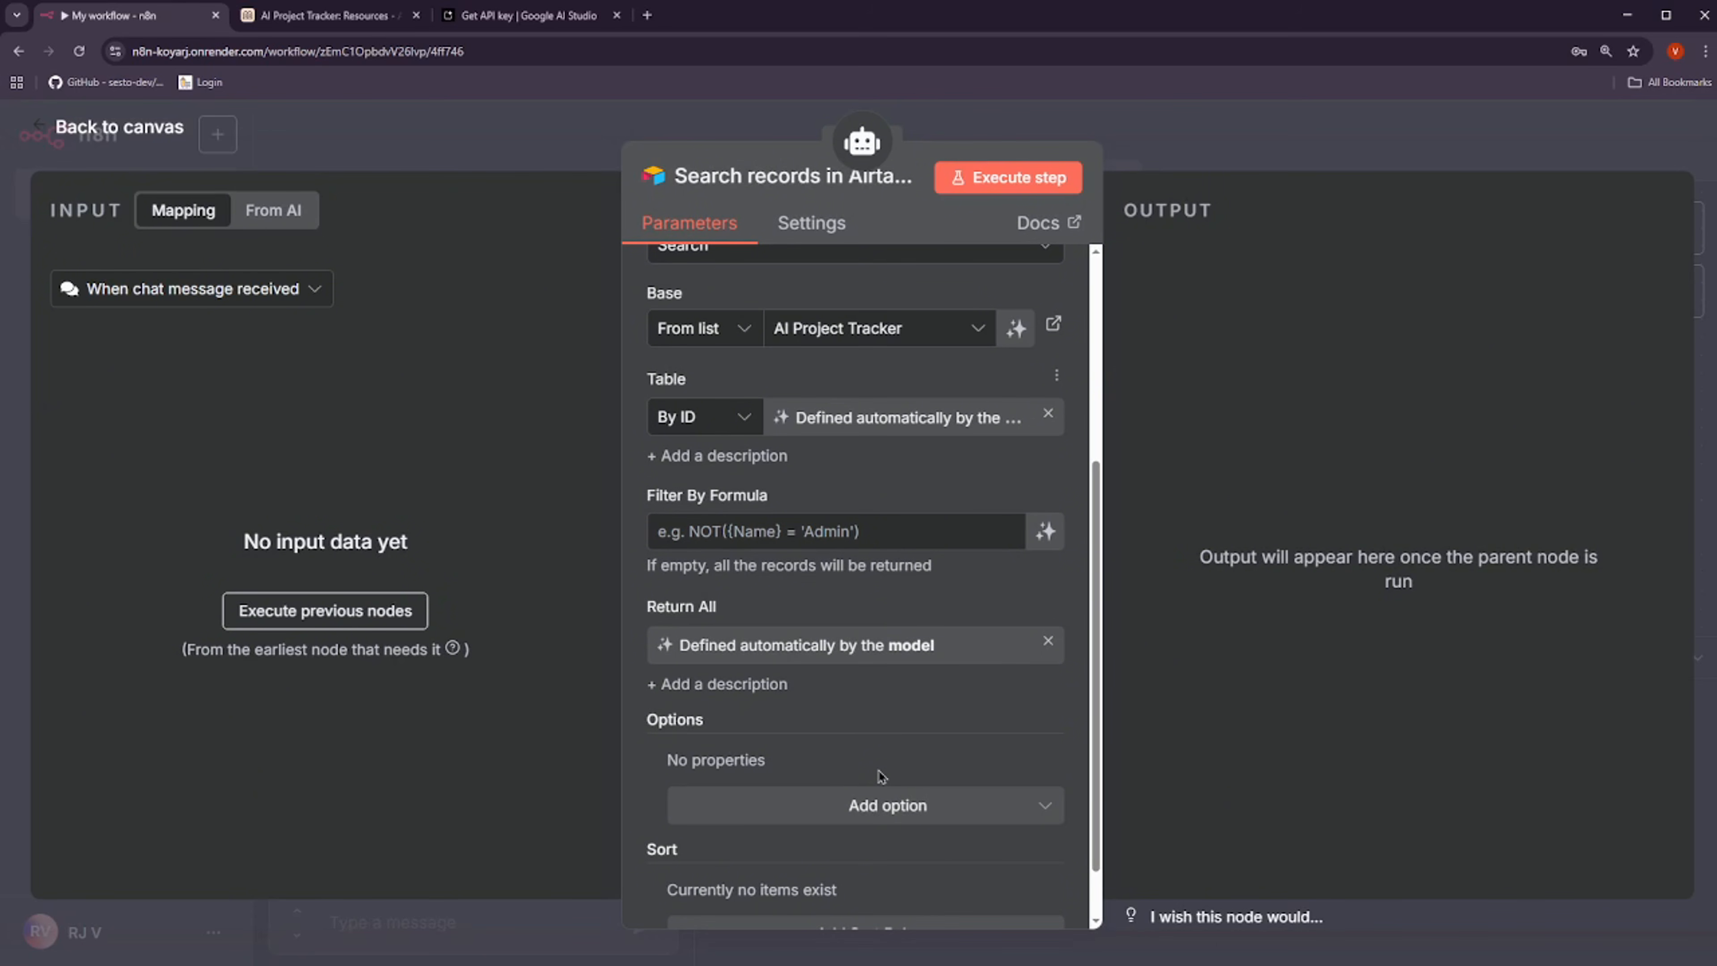
scroll(883, 776, down, 1)
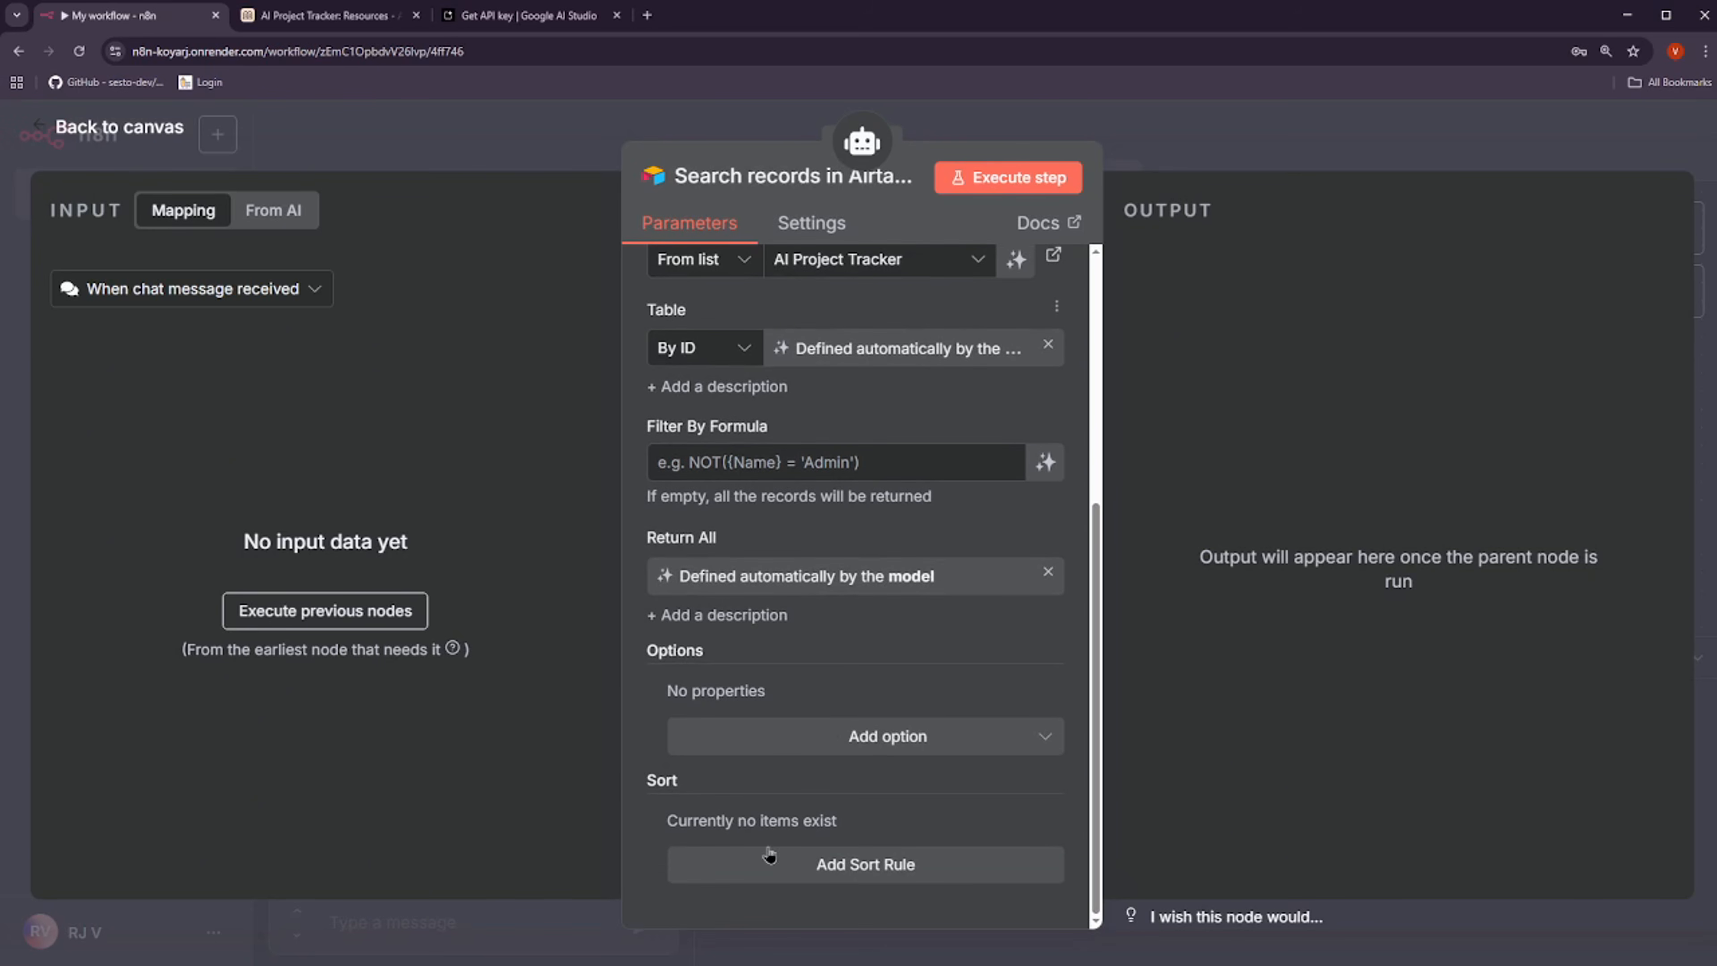
scroll(850, 696, up, 2)
key(Escape)
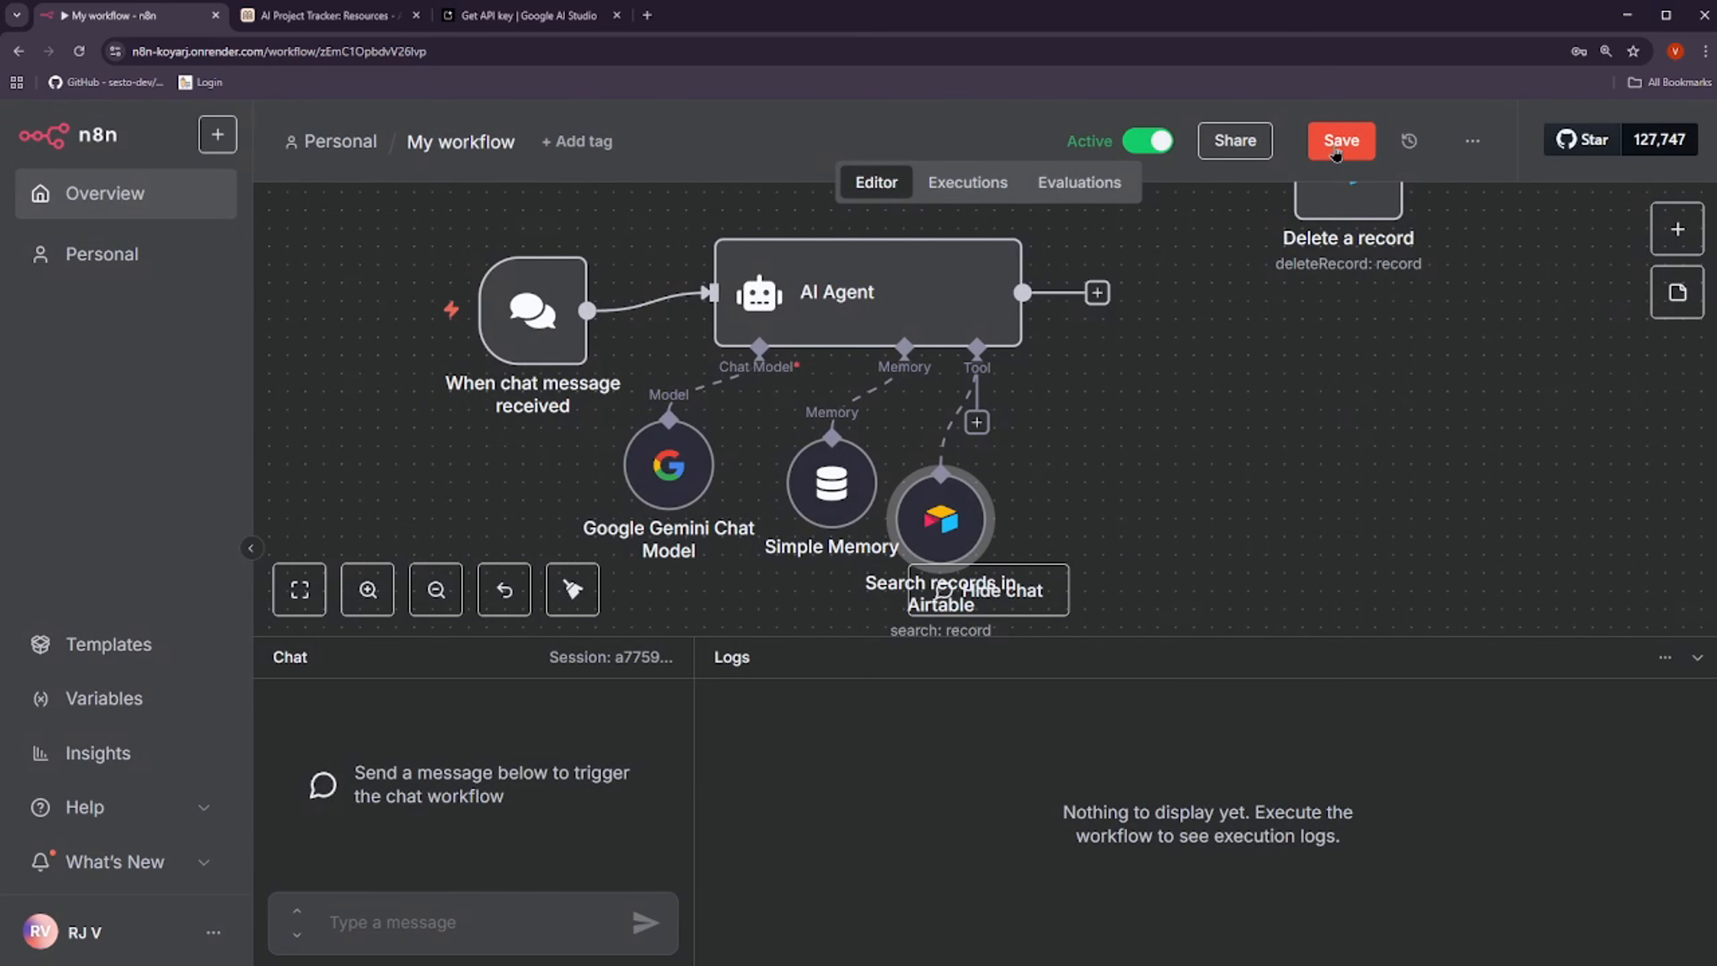
Save the workflow and move the Search records in Airtable node beside Simple Memory, clear of its label
click(1338, 143)
drag(970, 508, 1019, 488)
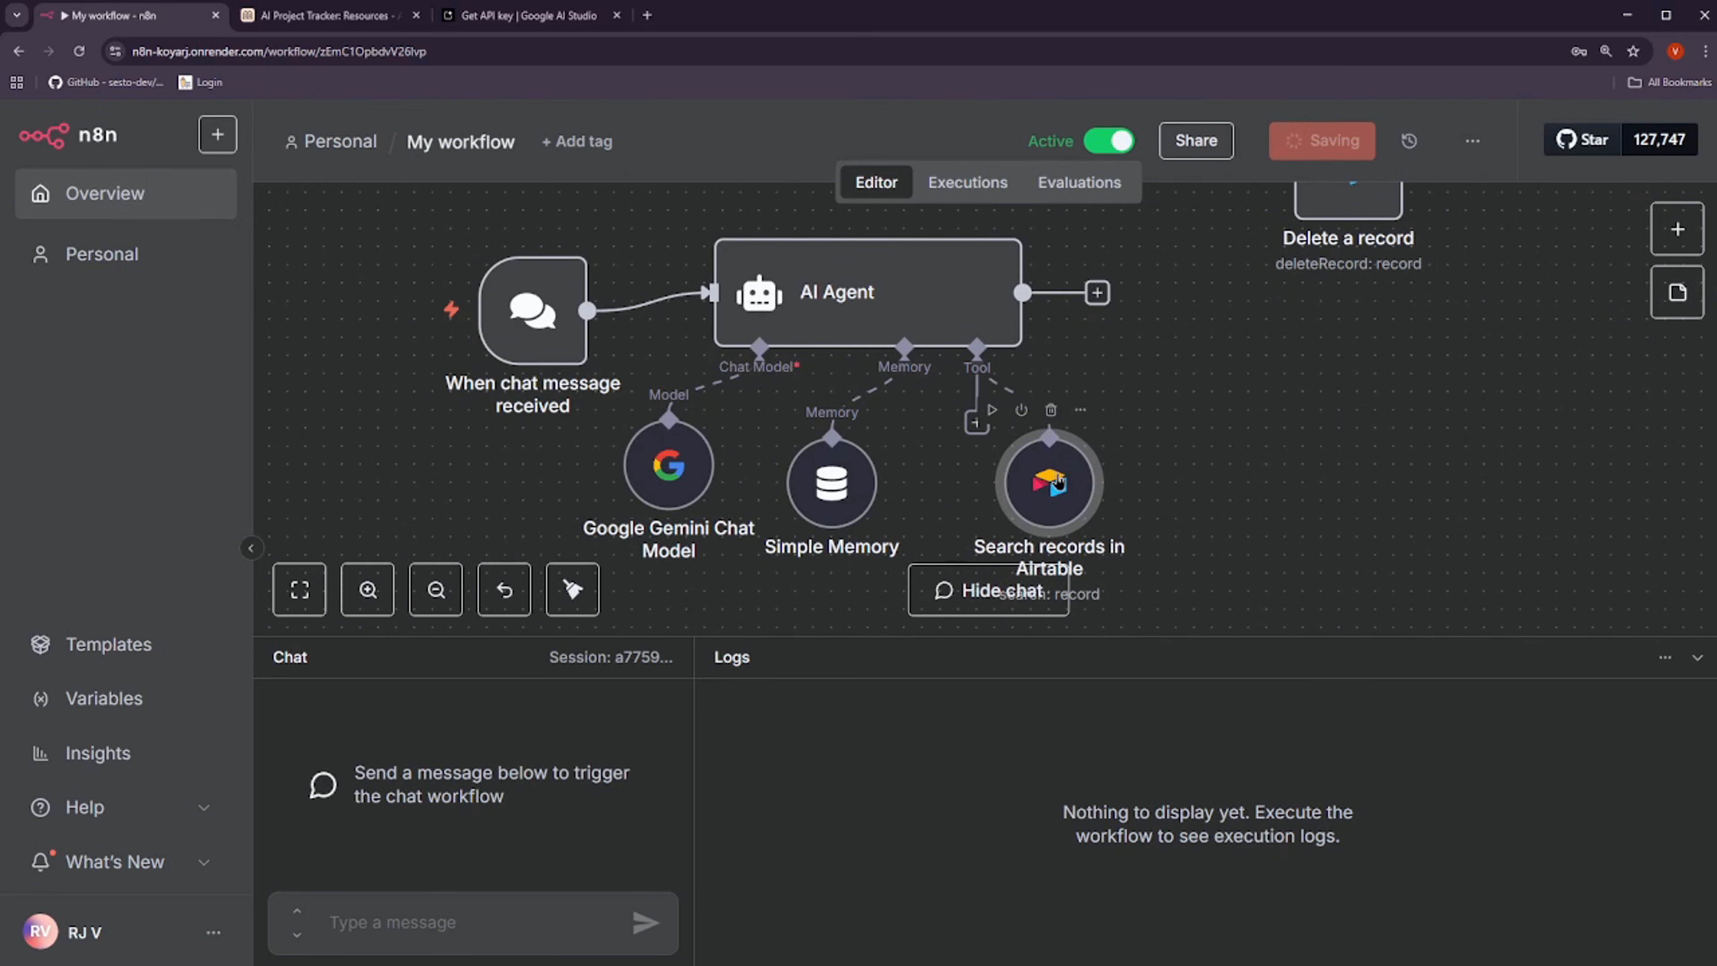
Check the Milestones table in Airtable against the parameters of the Search records in Airtable node in n8n
click(331, 16)
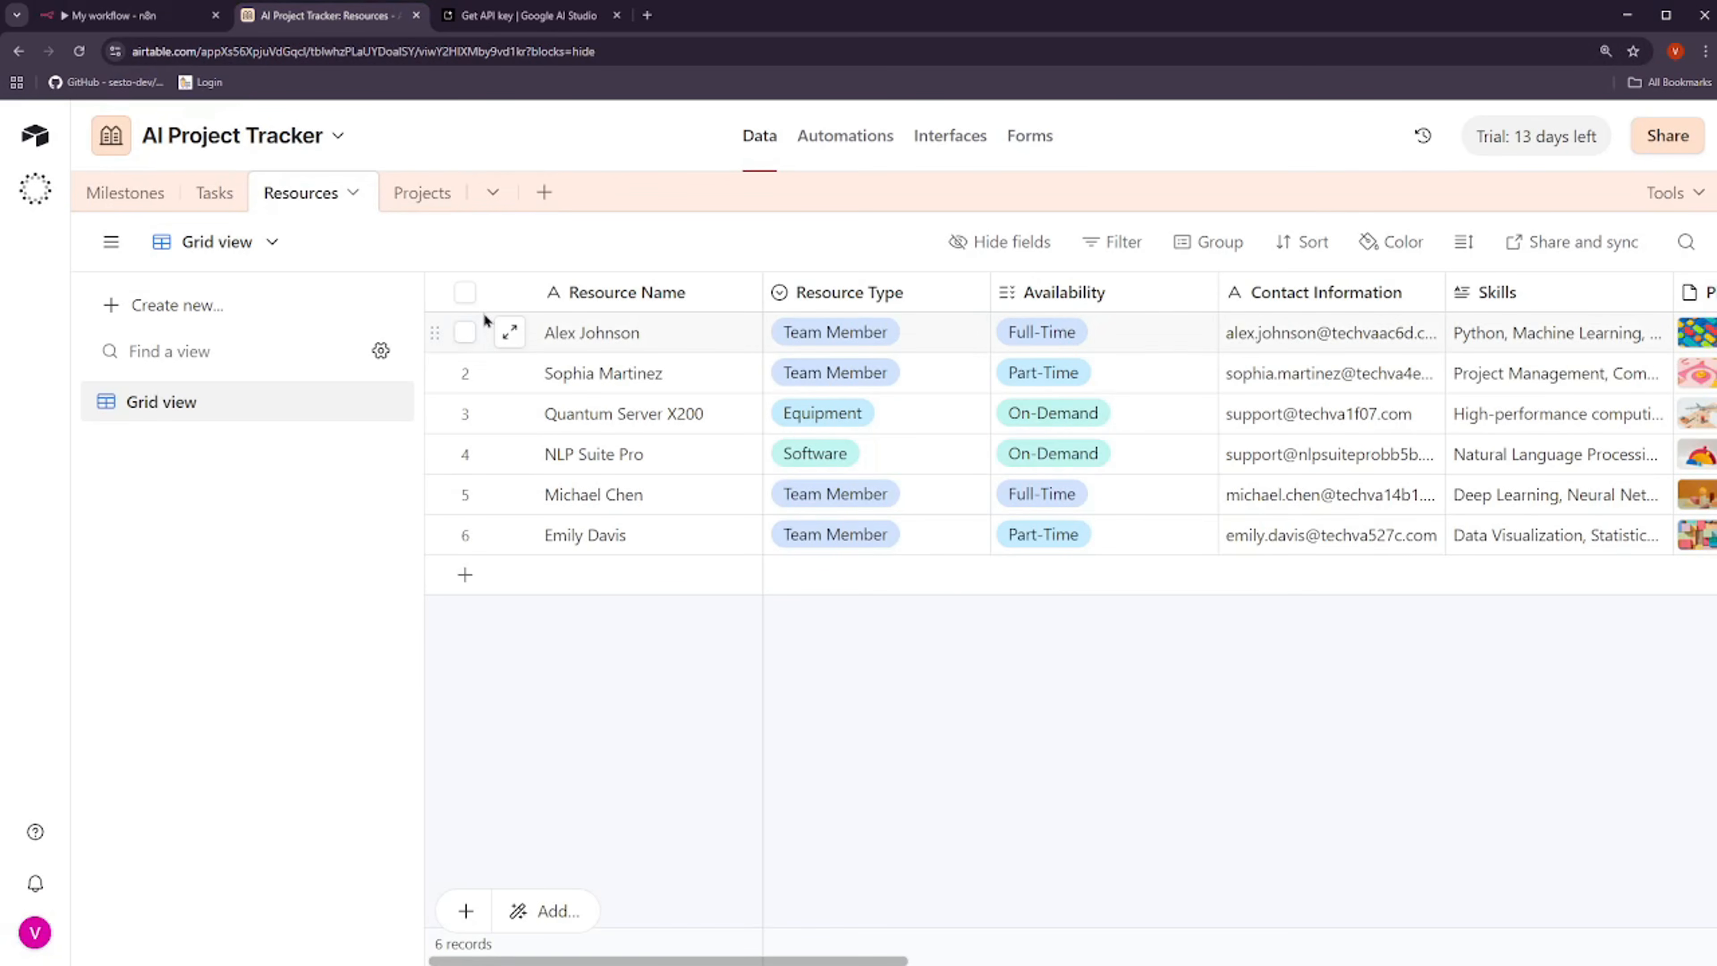
click(119, 192)
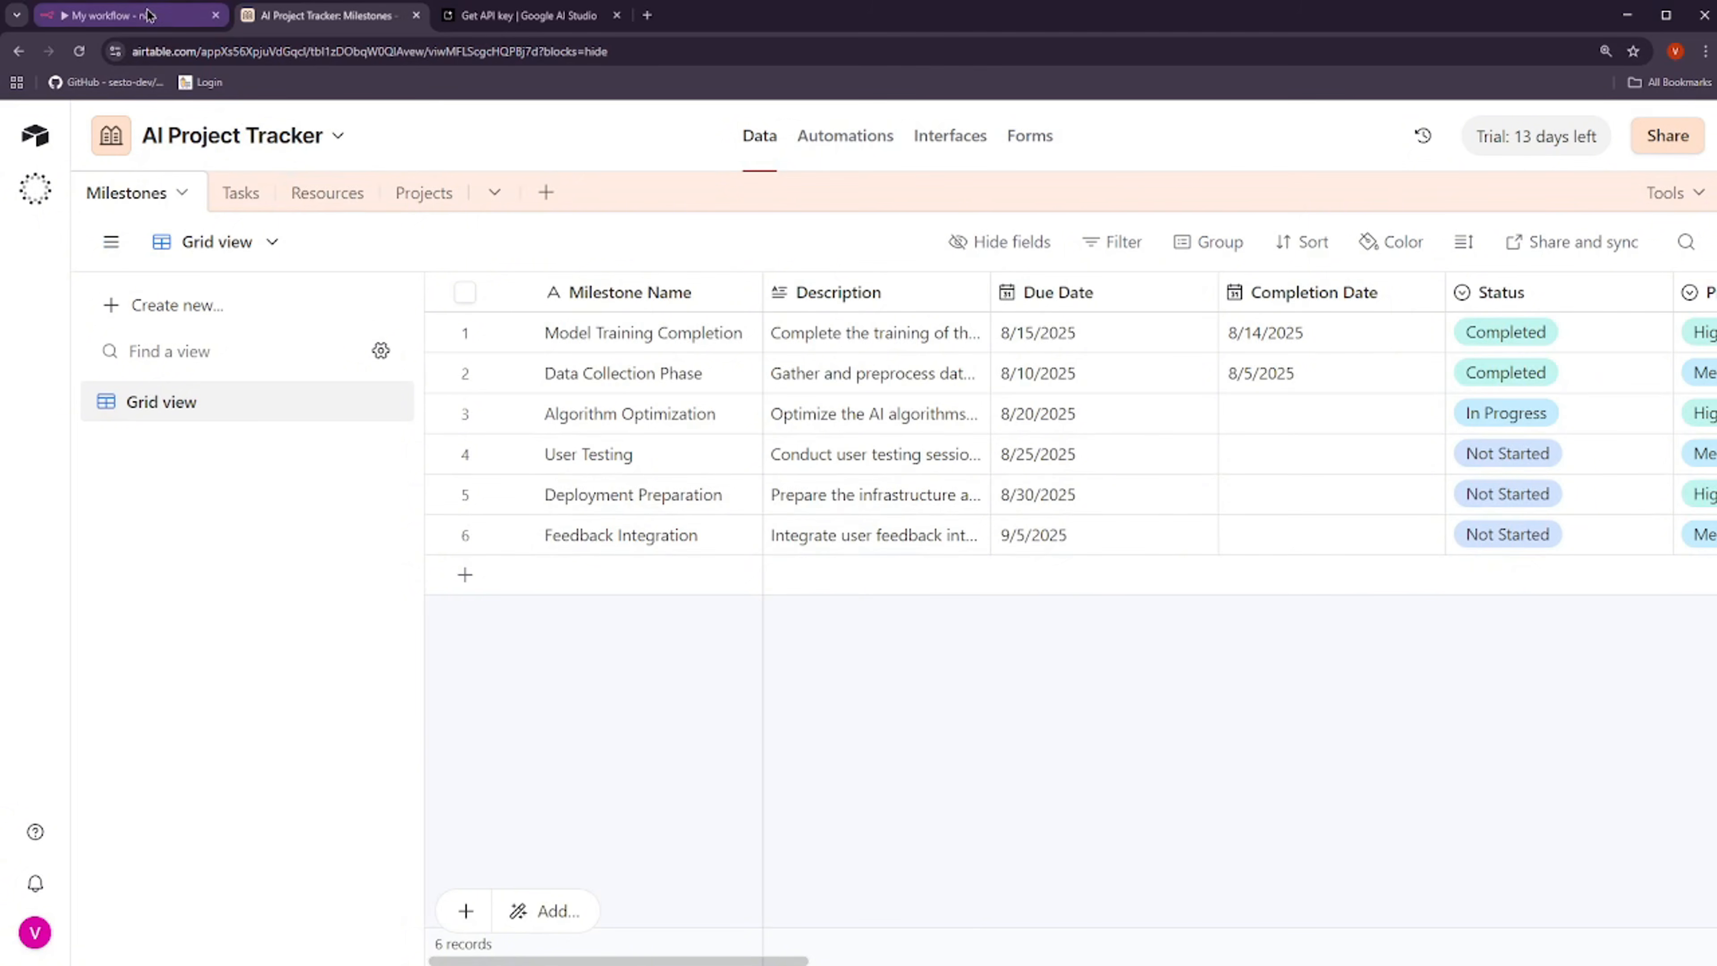
click(128, 14)
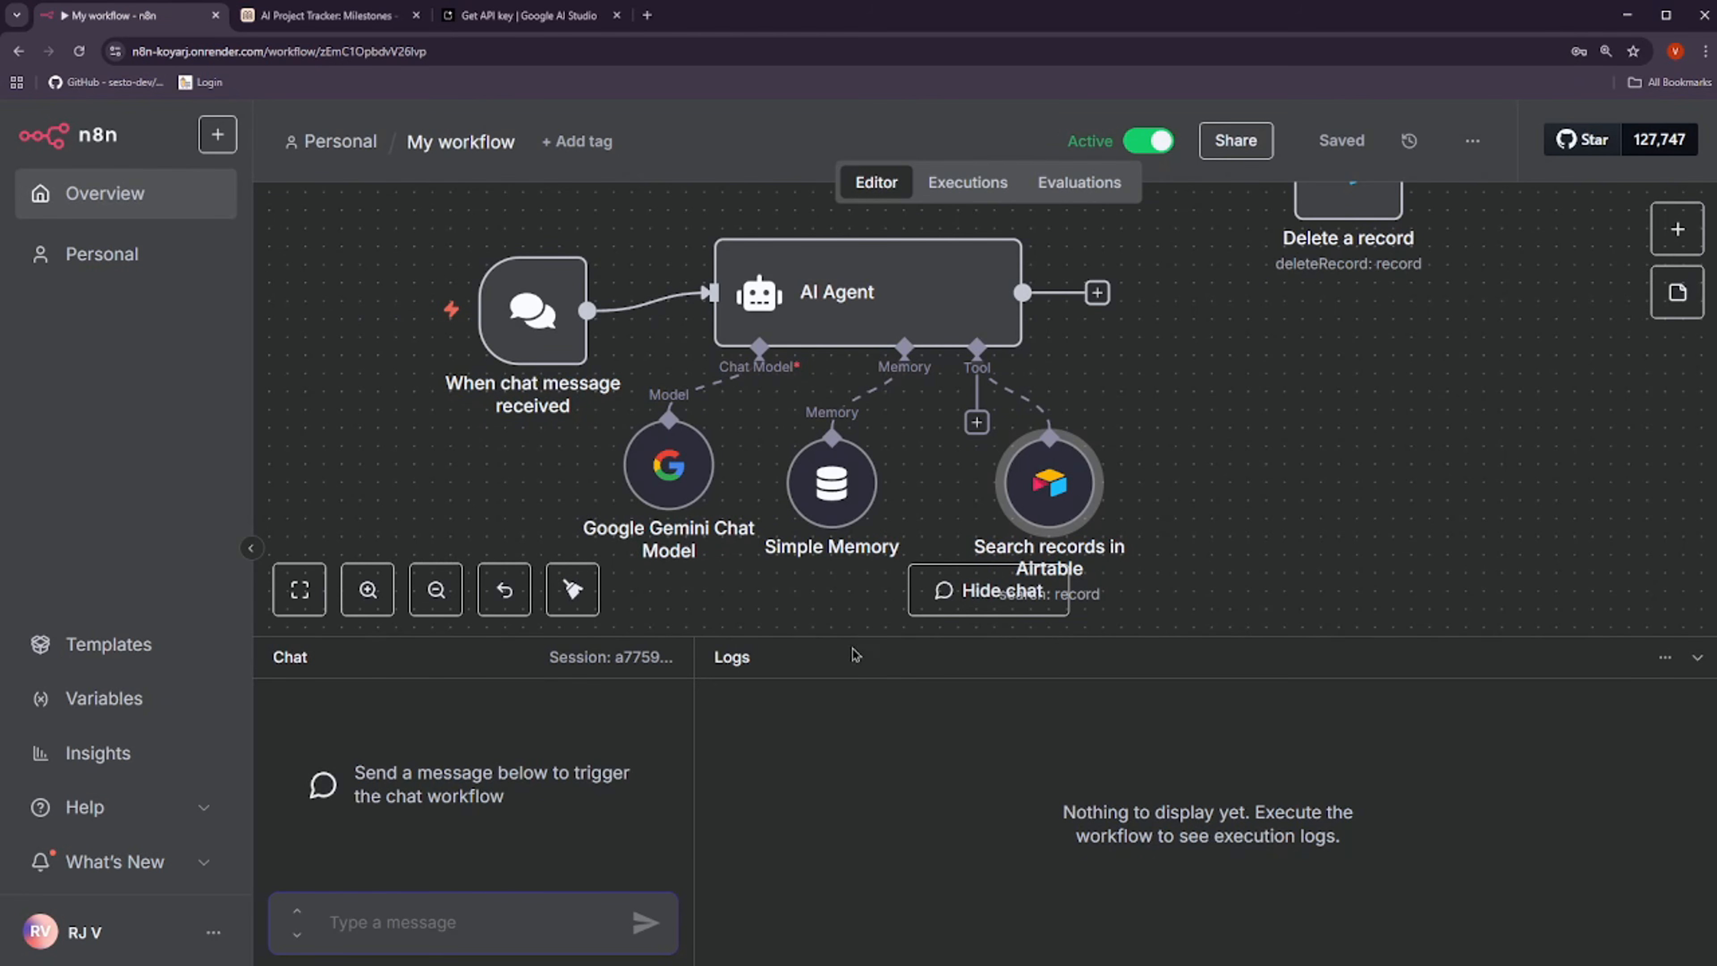
double_click(1041, 534)
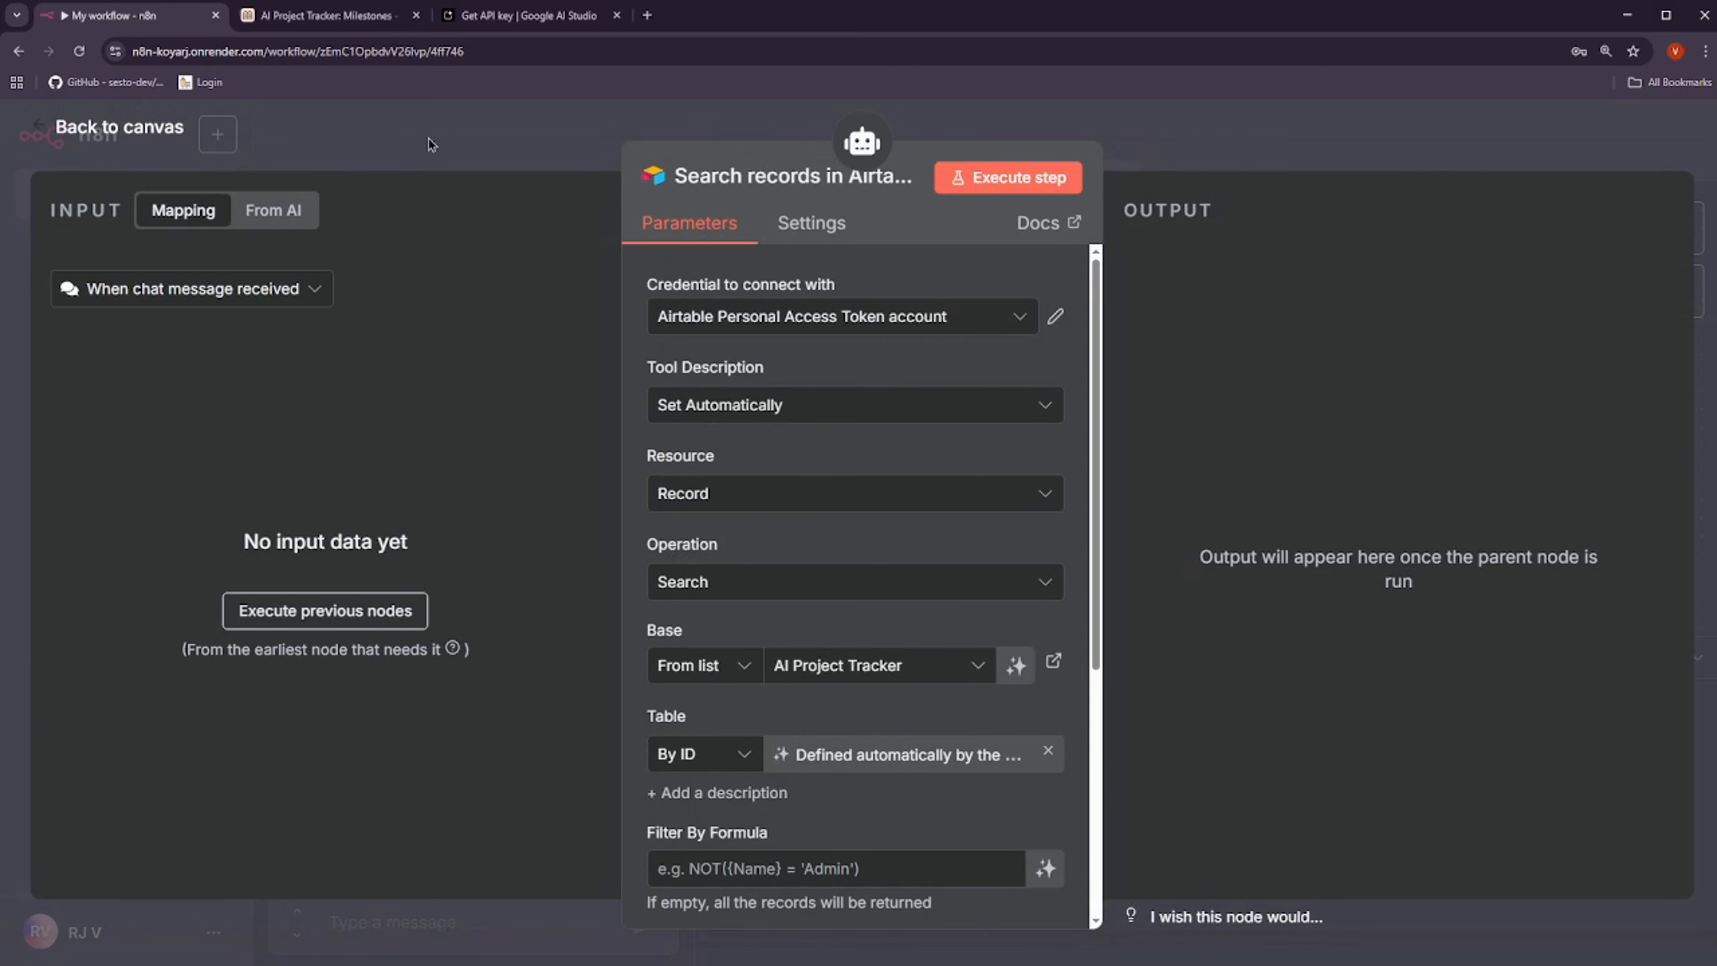
click(476, 125)
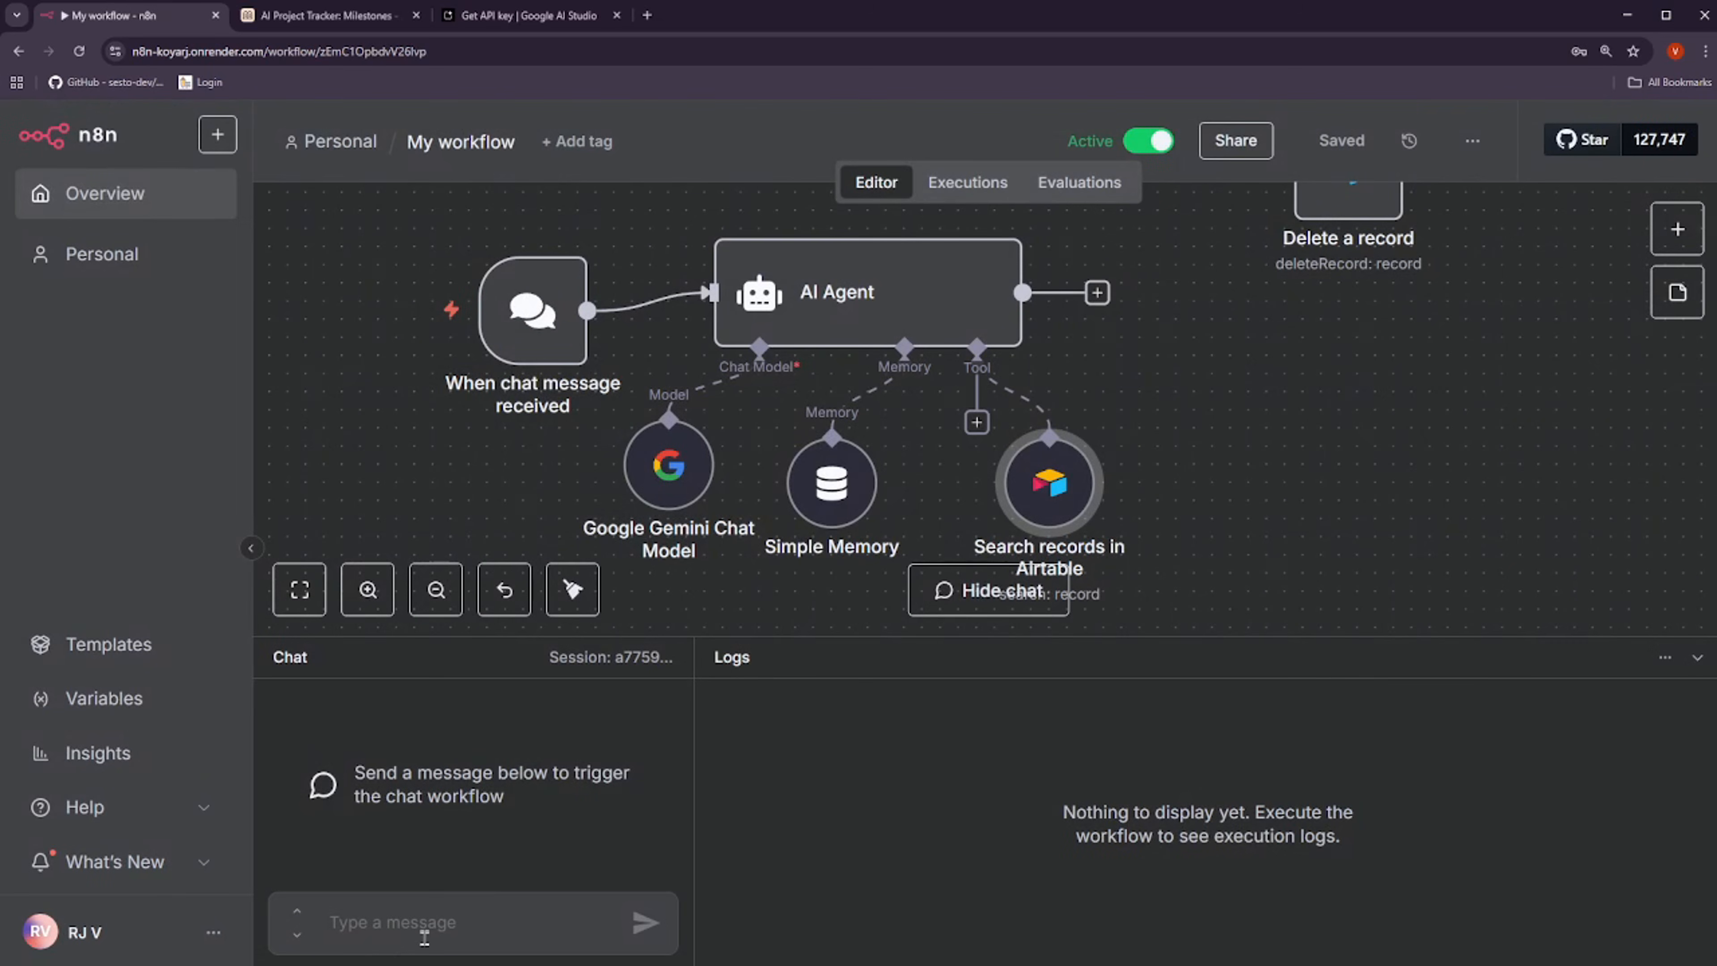
Send the chat message "list all milestones" to the AI Agent
click(357, 900)
text(list al)
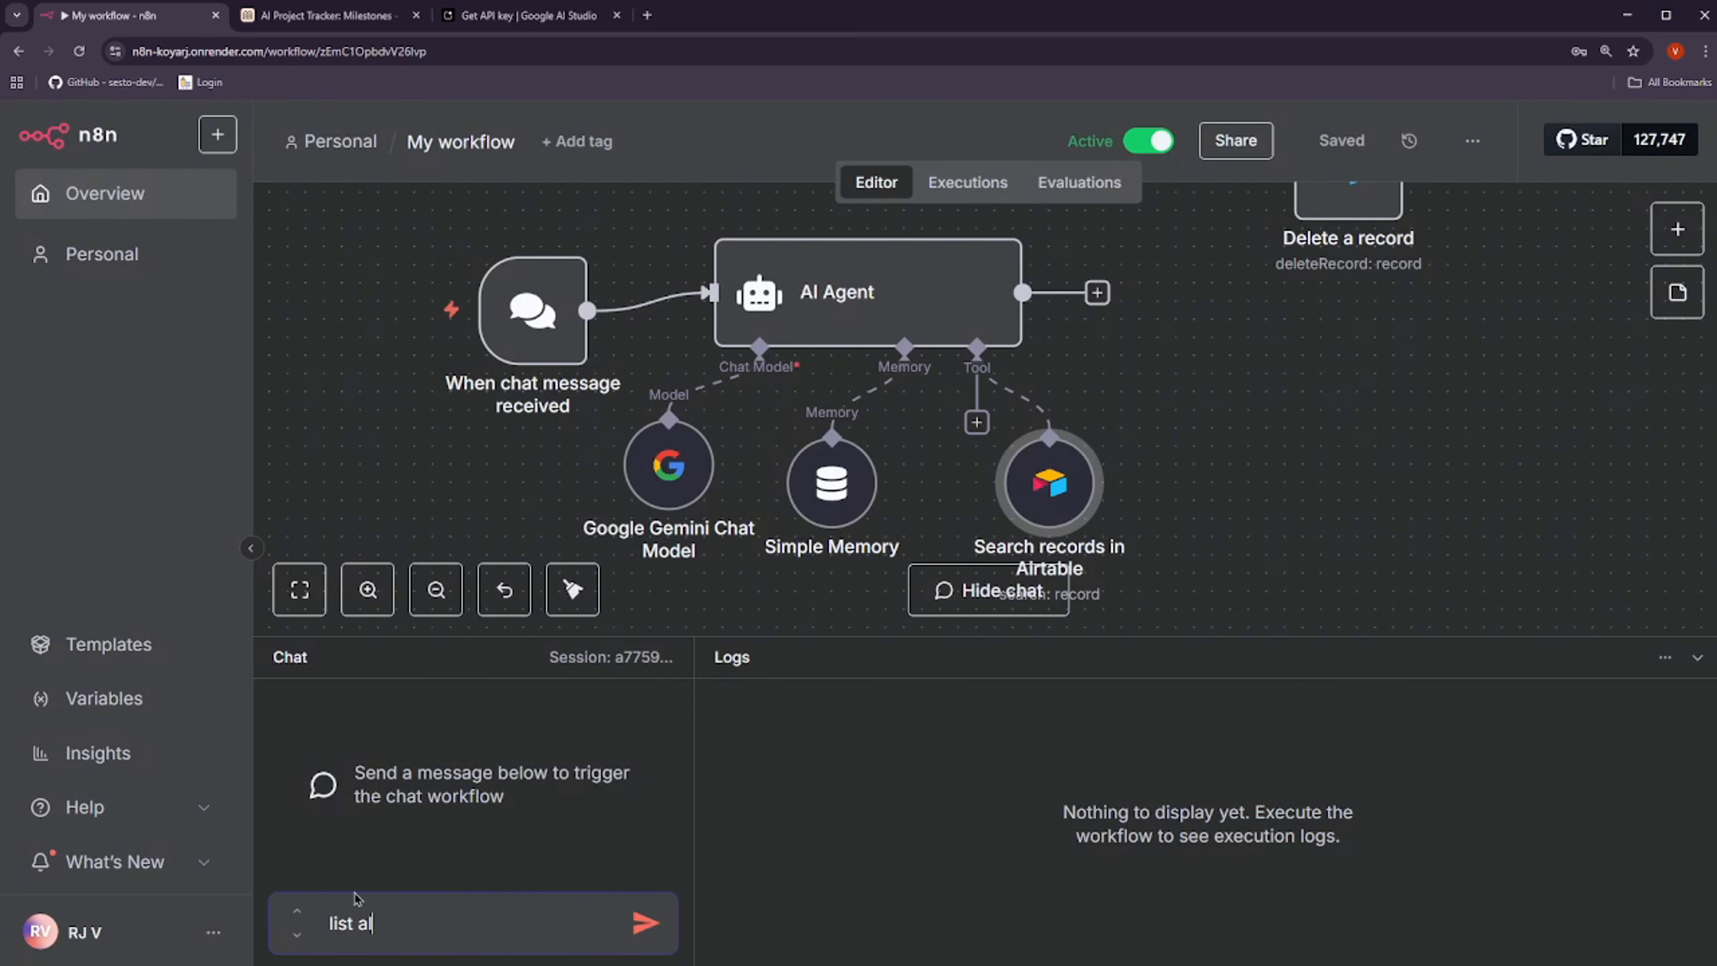
text(l milestones)
key(Return)
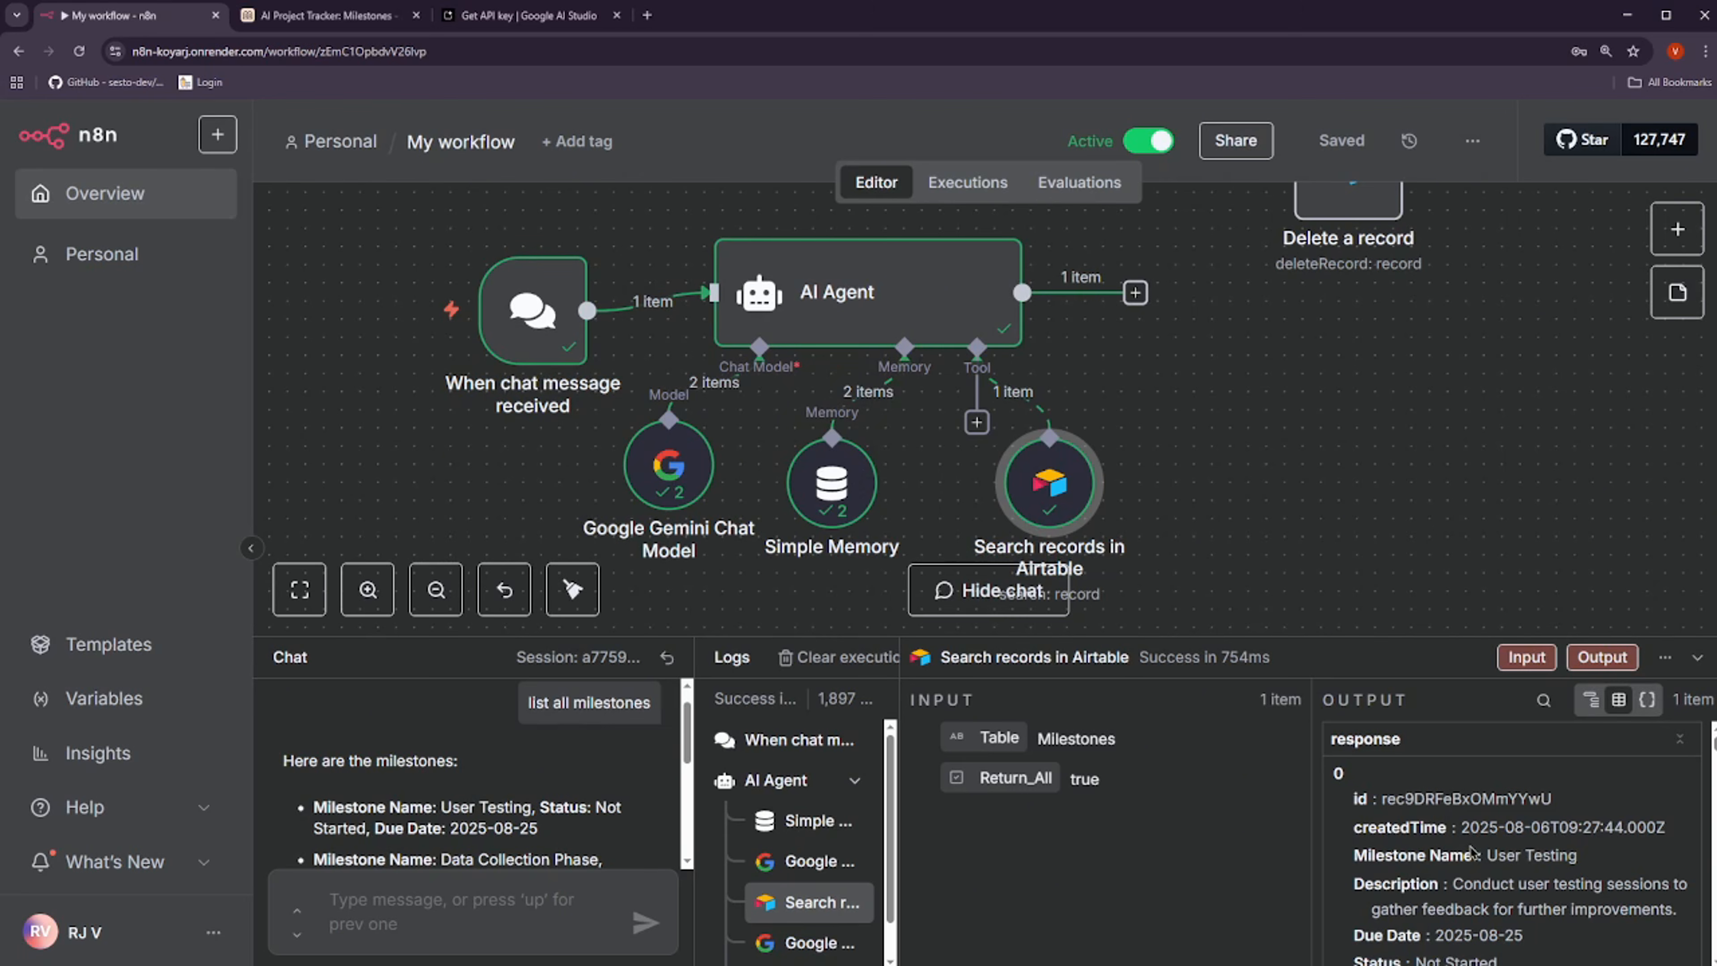
Compare the search output and the agent's milestone reply with the Milestones table in Airtable, and return to n8n
scroll(1507, 845, down, 2)
scroll(489, 776, down, 3)
scroll(397, 779, up, 3)
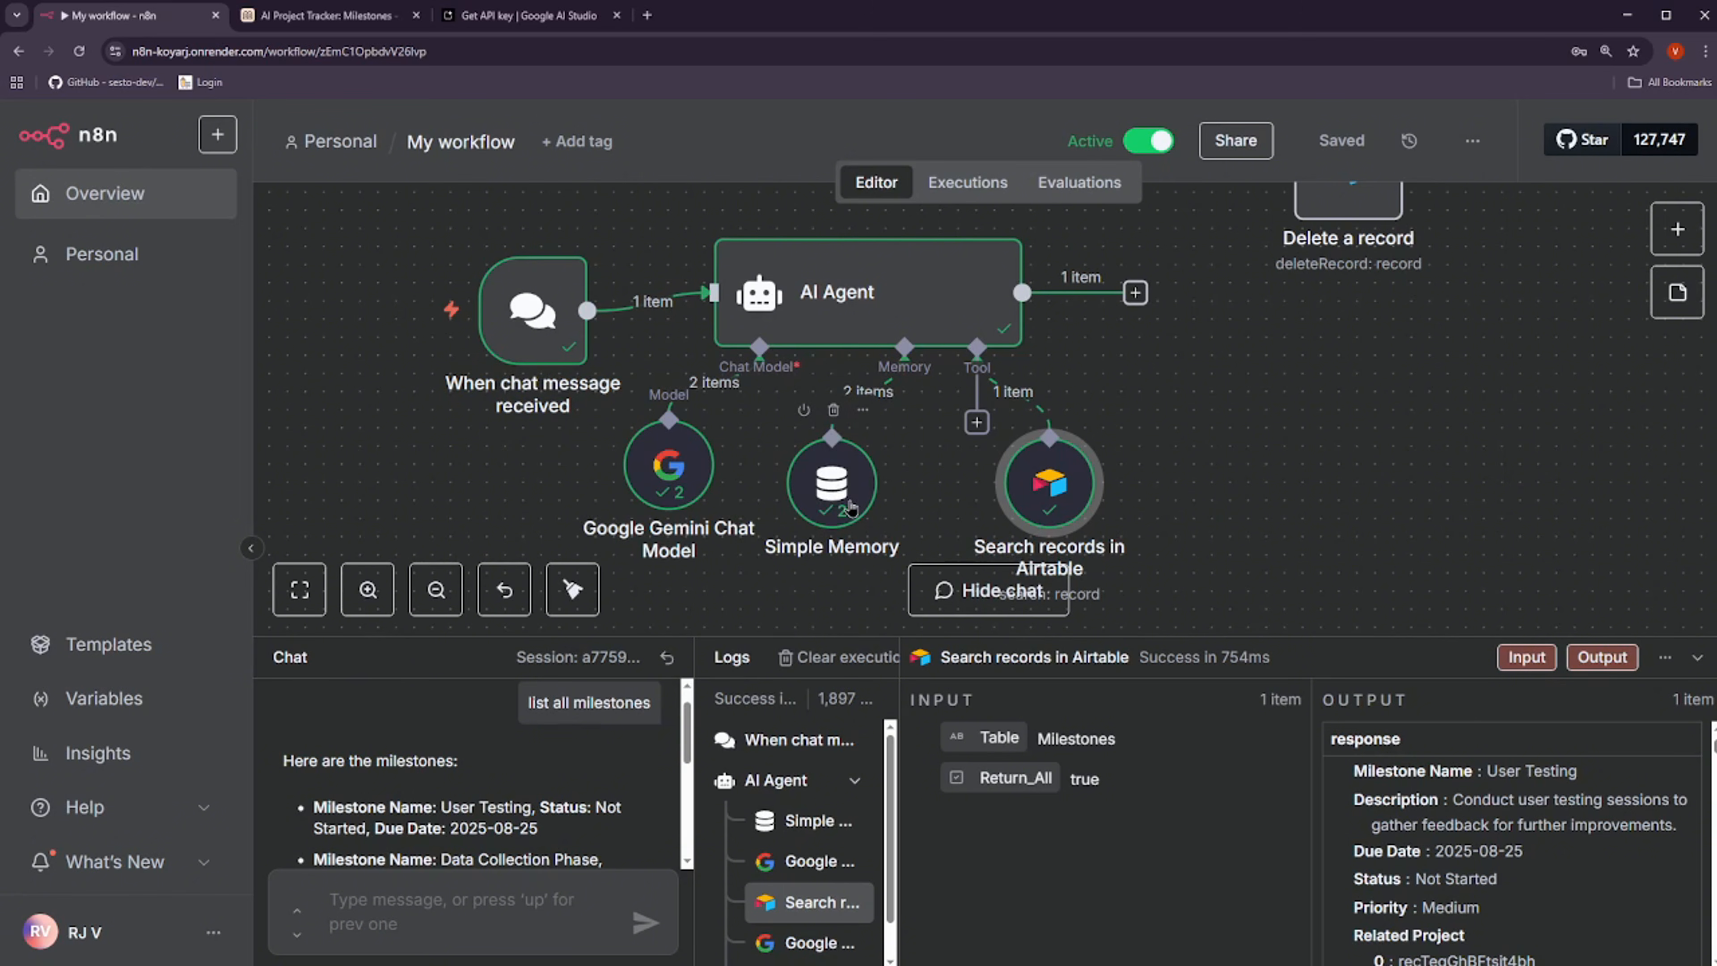
scroll(368, 744, down, 1)
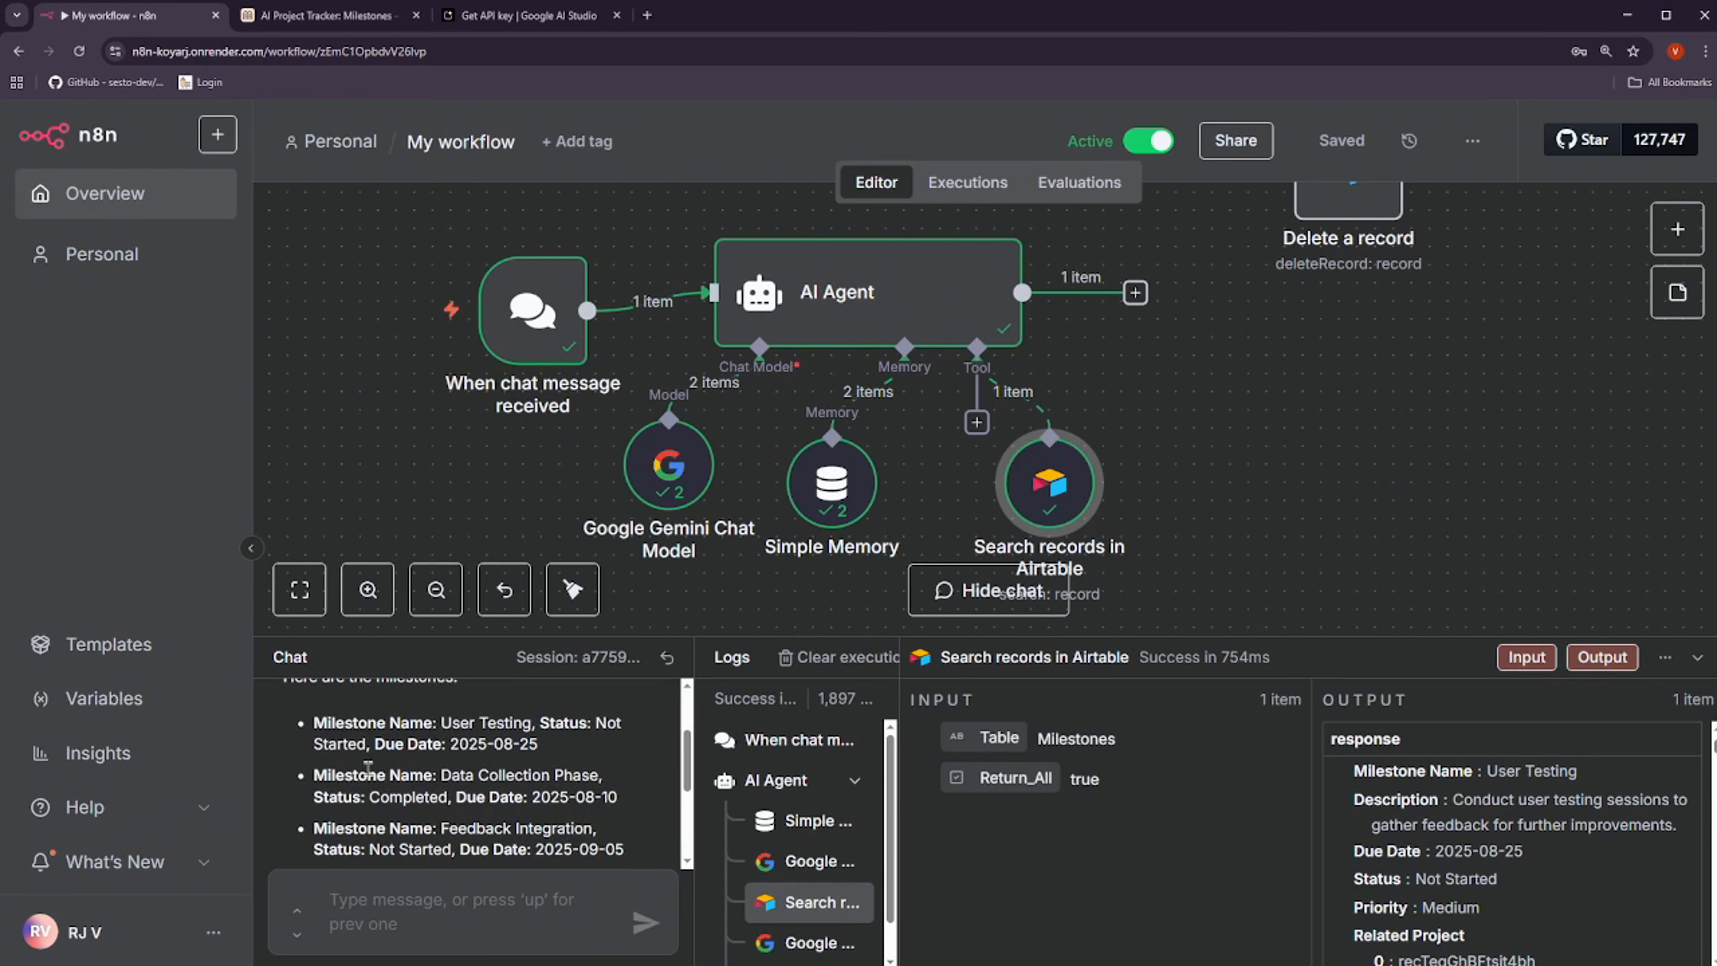
scroll(565, 744, down, 3)
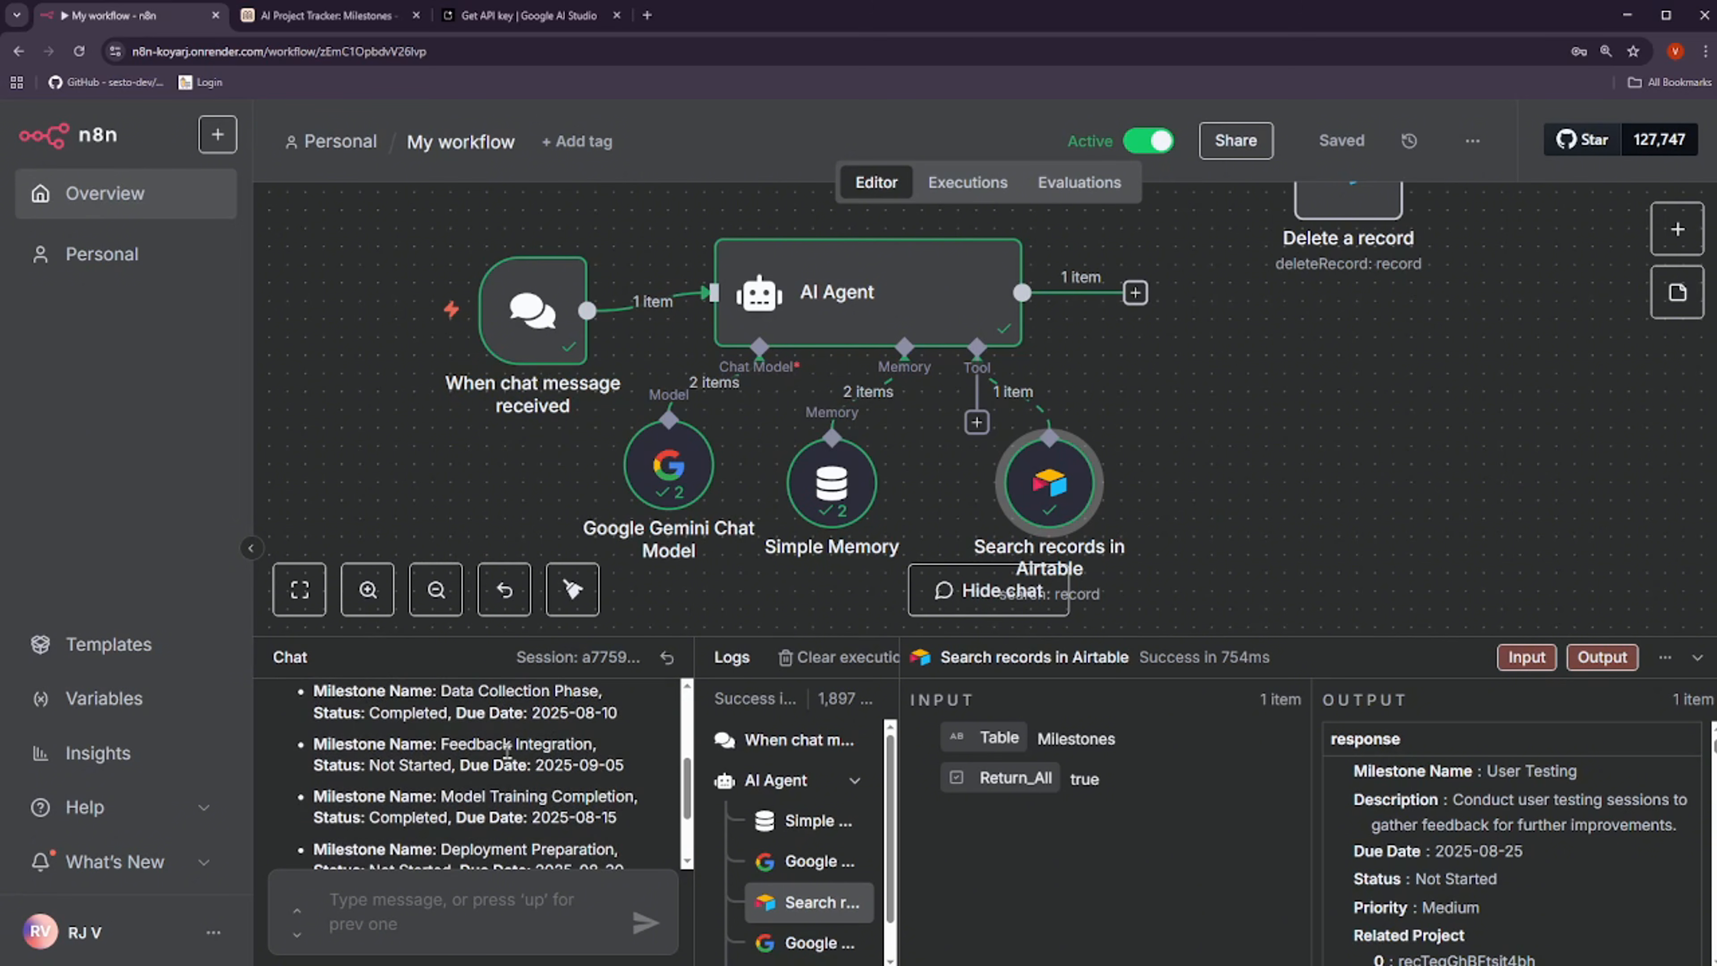
click(322, 16)
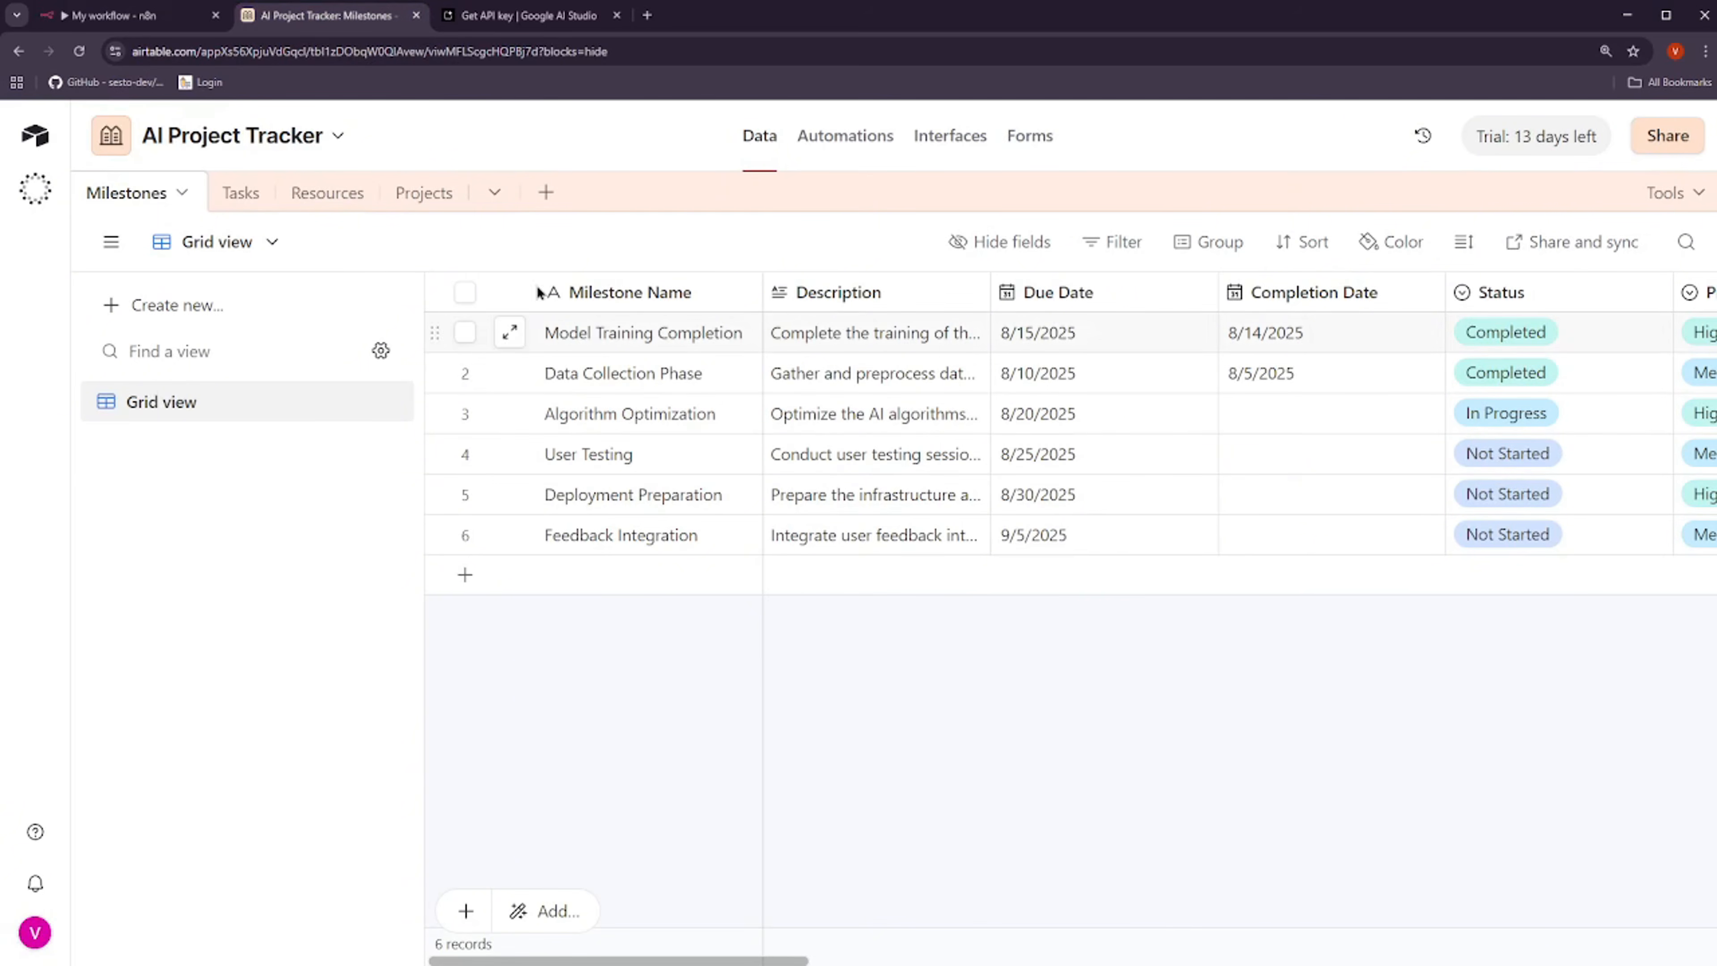
click(119, 14)
Examine which inputs the model passed to the Search records in Airtable node and review the chat reply
double_click(1035, 483)
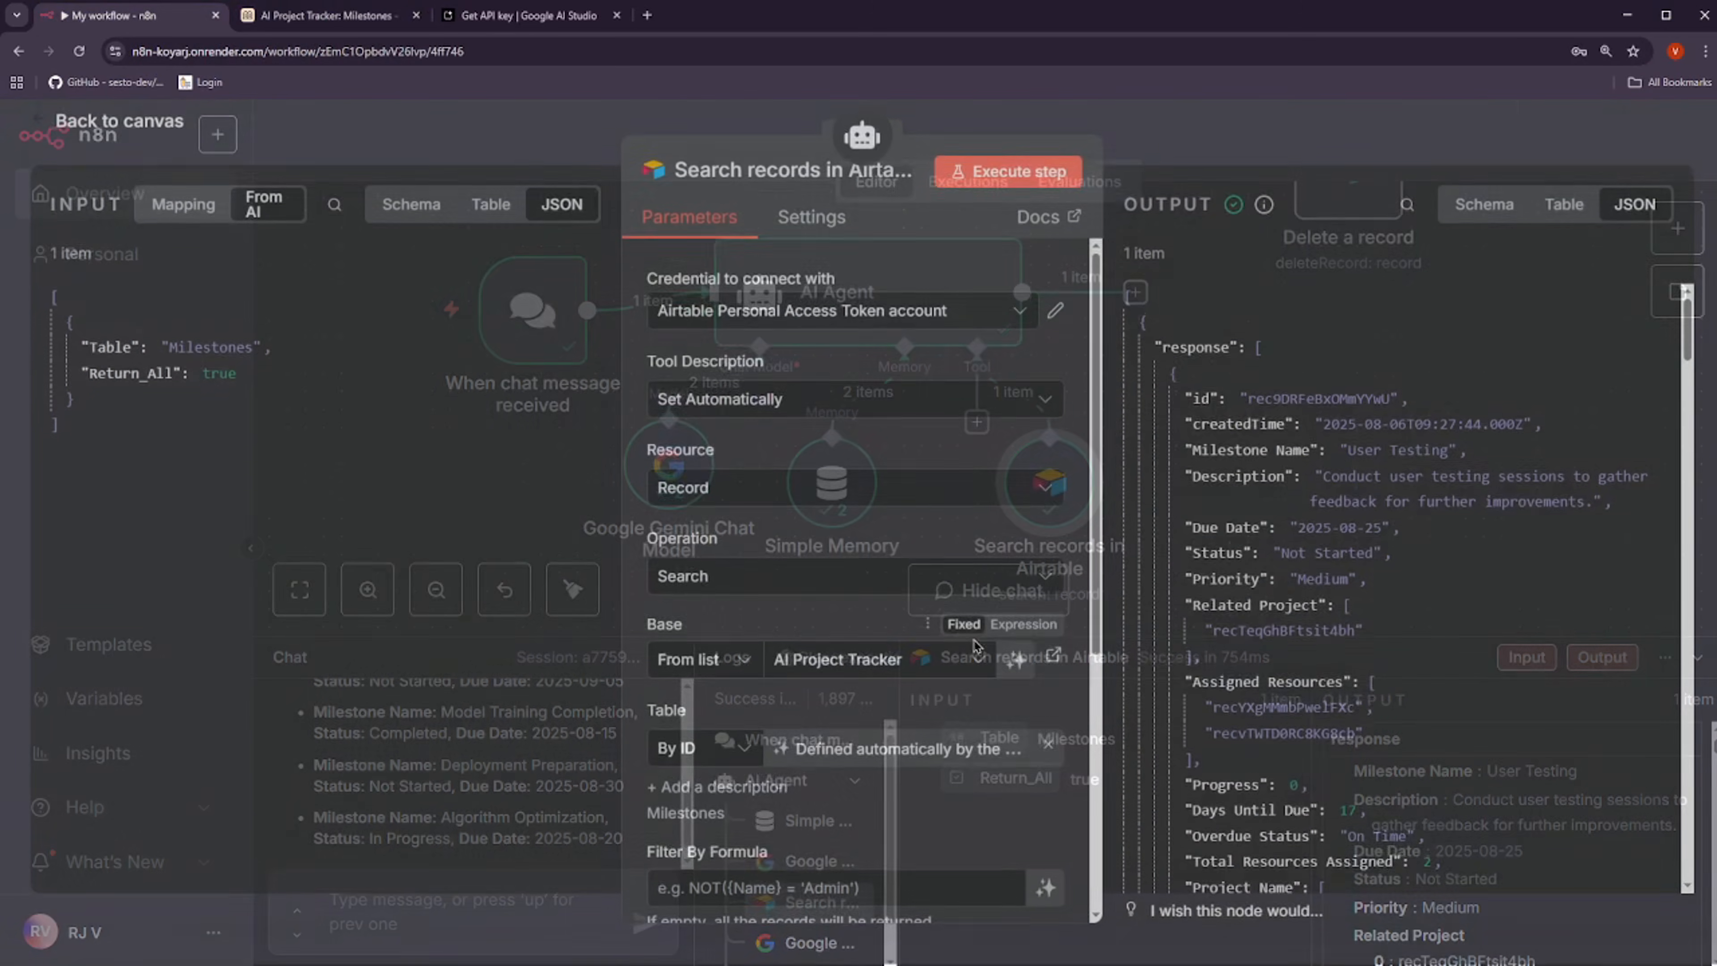
scroll(872, 672, down, 3)
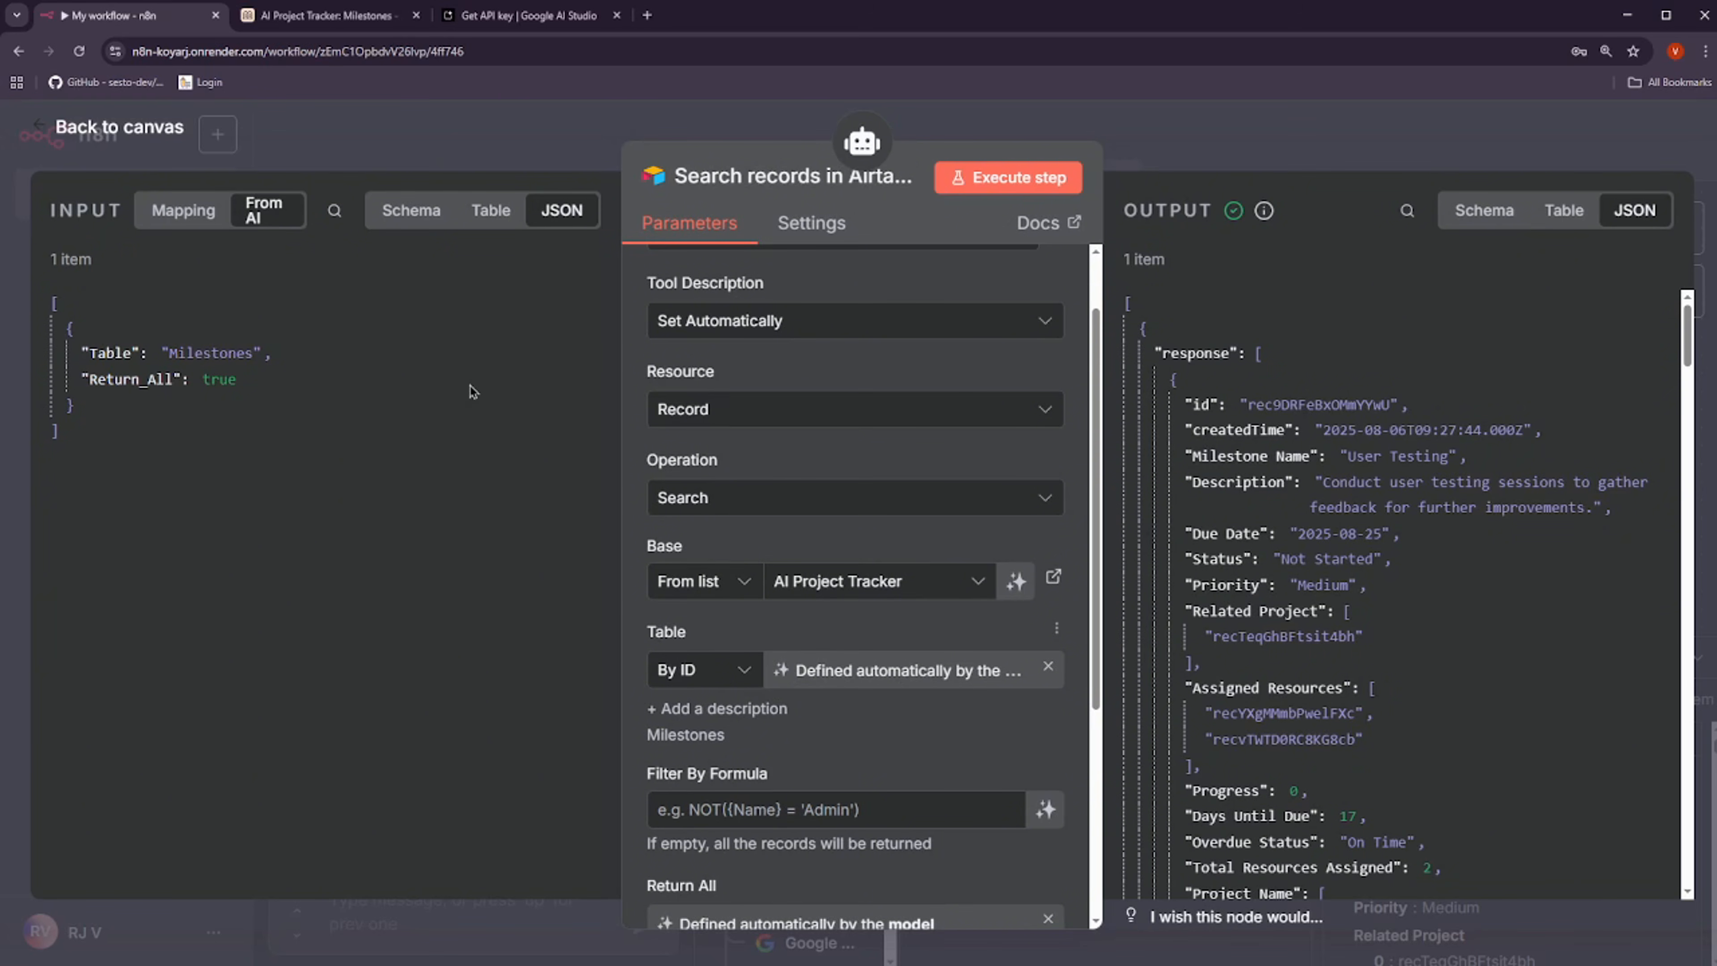
click(321, 156)
scroll(473, 777, up, 3)
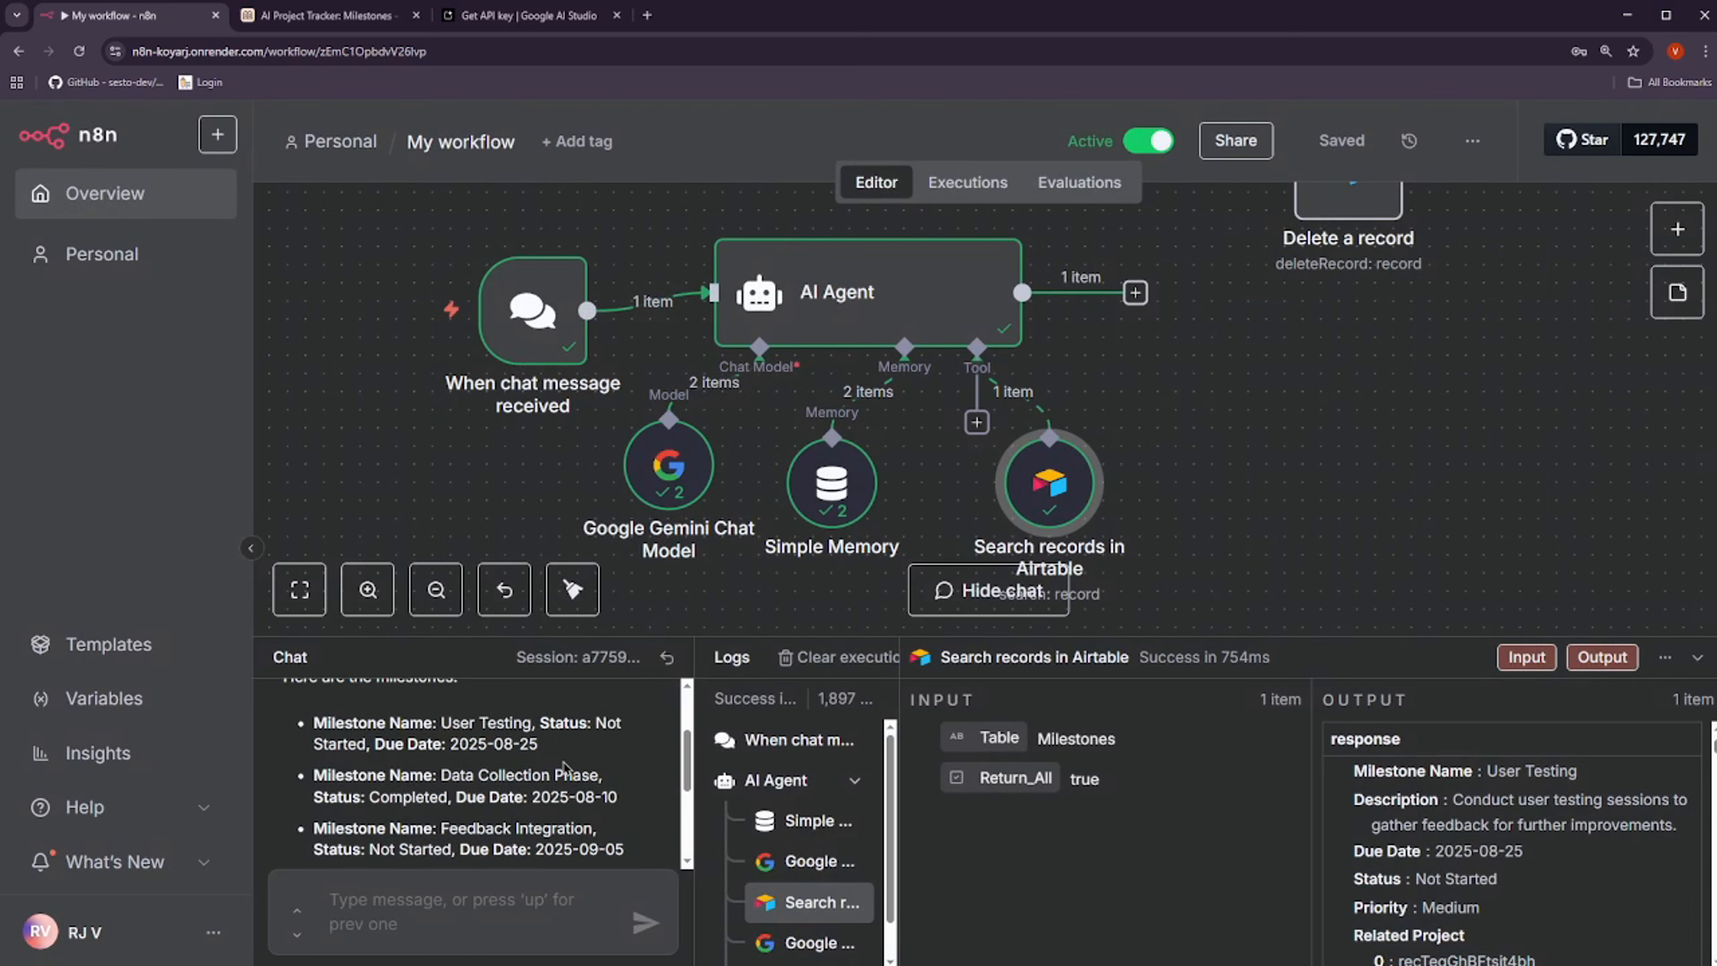
scroll(562, 803, down, 3)
Send the chat message "List tasks" to the AI Agent and read its reply
text(Lis)
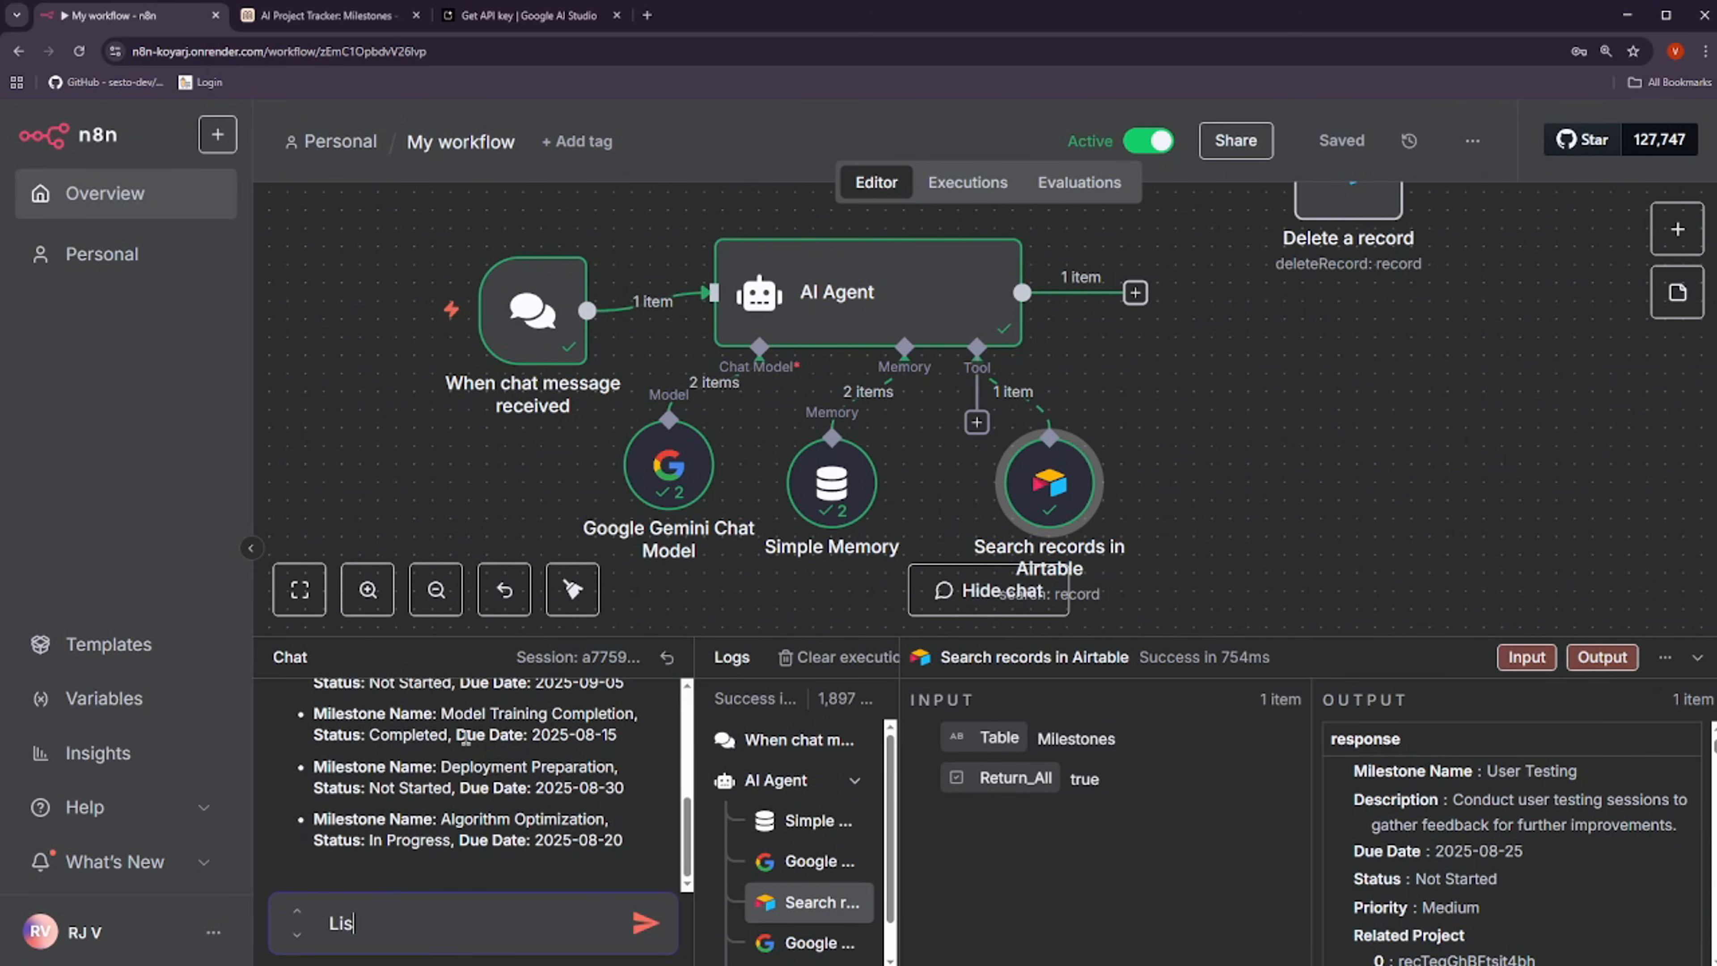
text(t tasks)
key(Return)
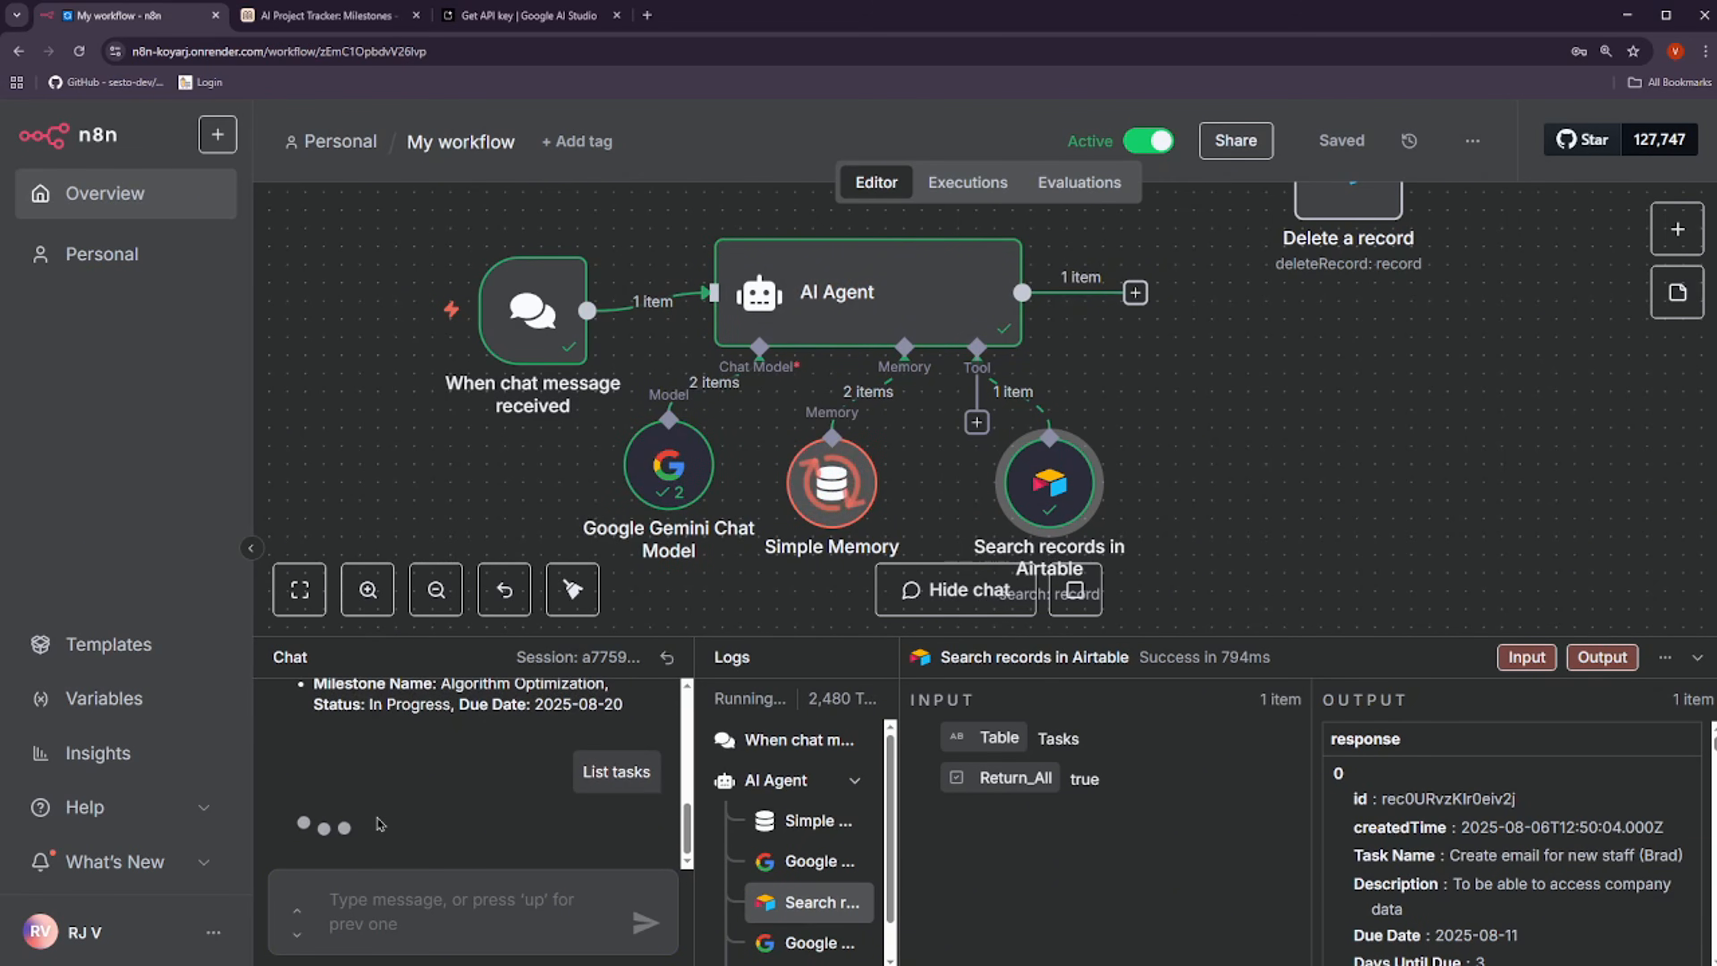
scroll(377, 816, down, 1)
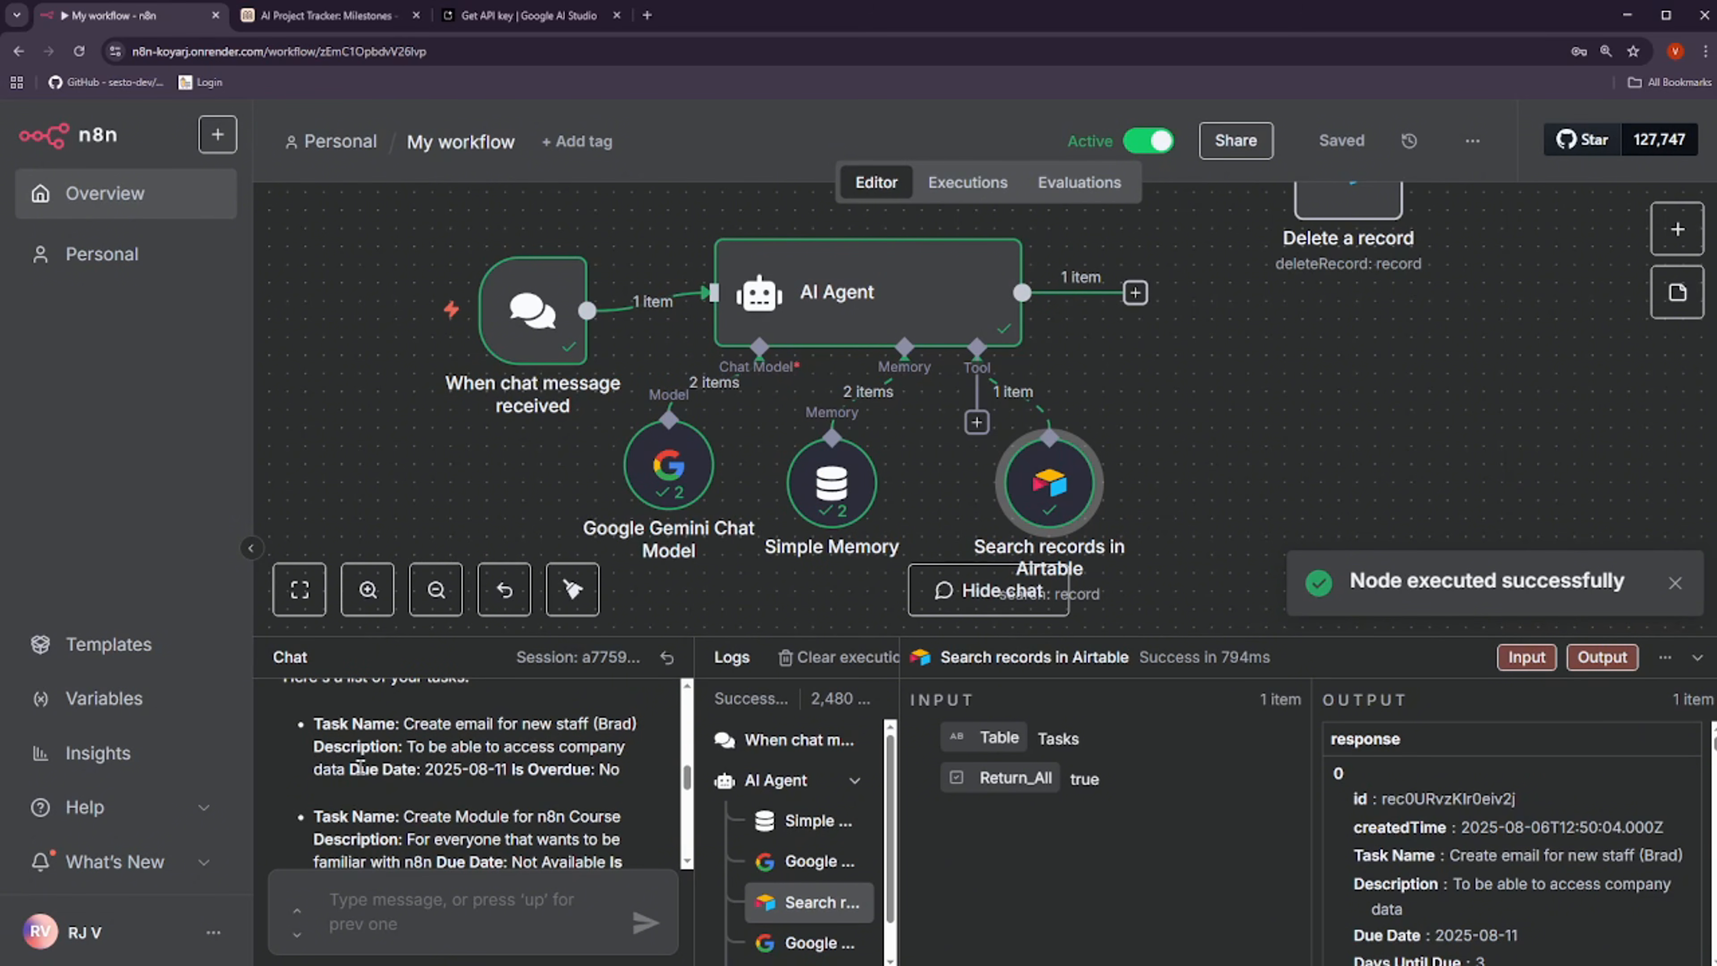
Review the listed tasks in the chat and send the message "Give me details of Task Name Create Module for n8n Course"
scroll(459, 771, down, 3)
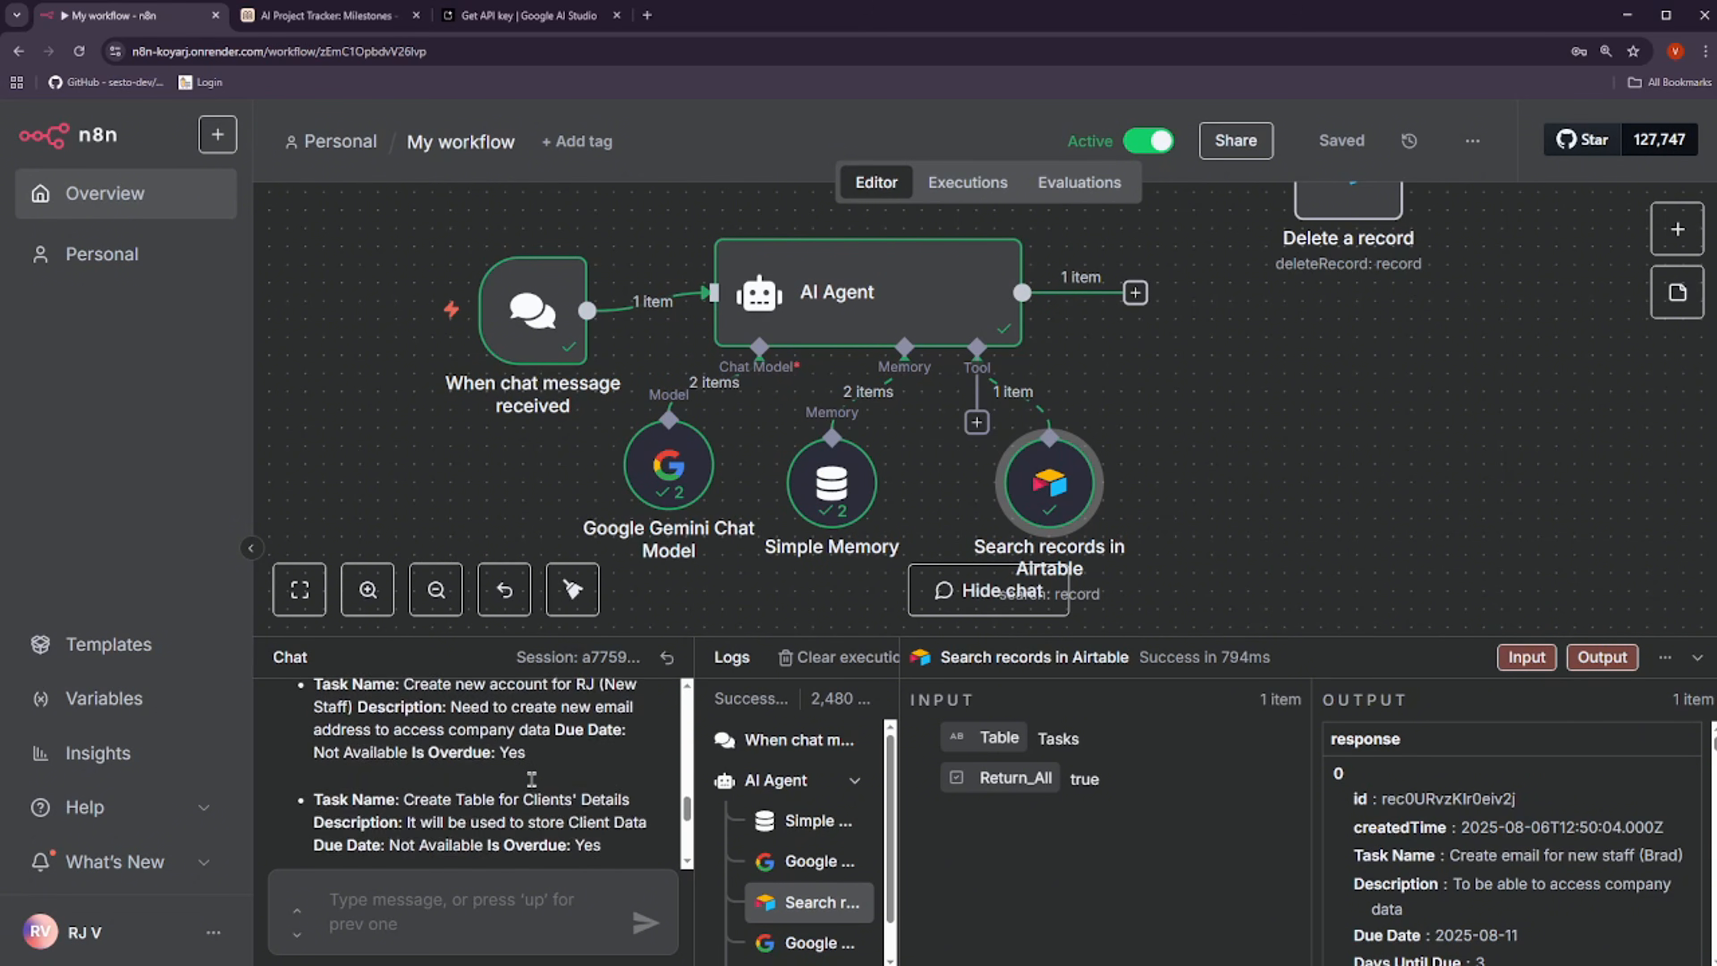
scroll(514, 782, up, 2)
scroll(514, 783, up, 1)
scroll(443, 771, down, 1)
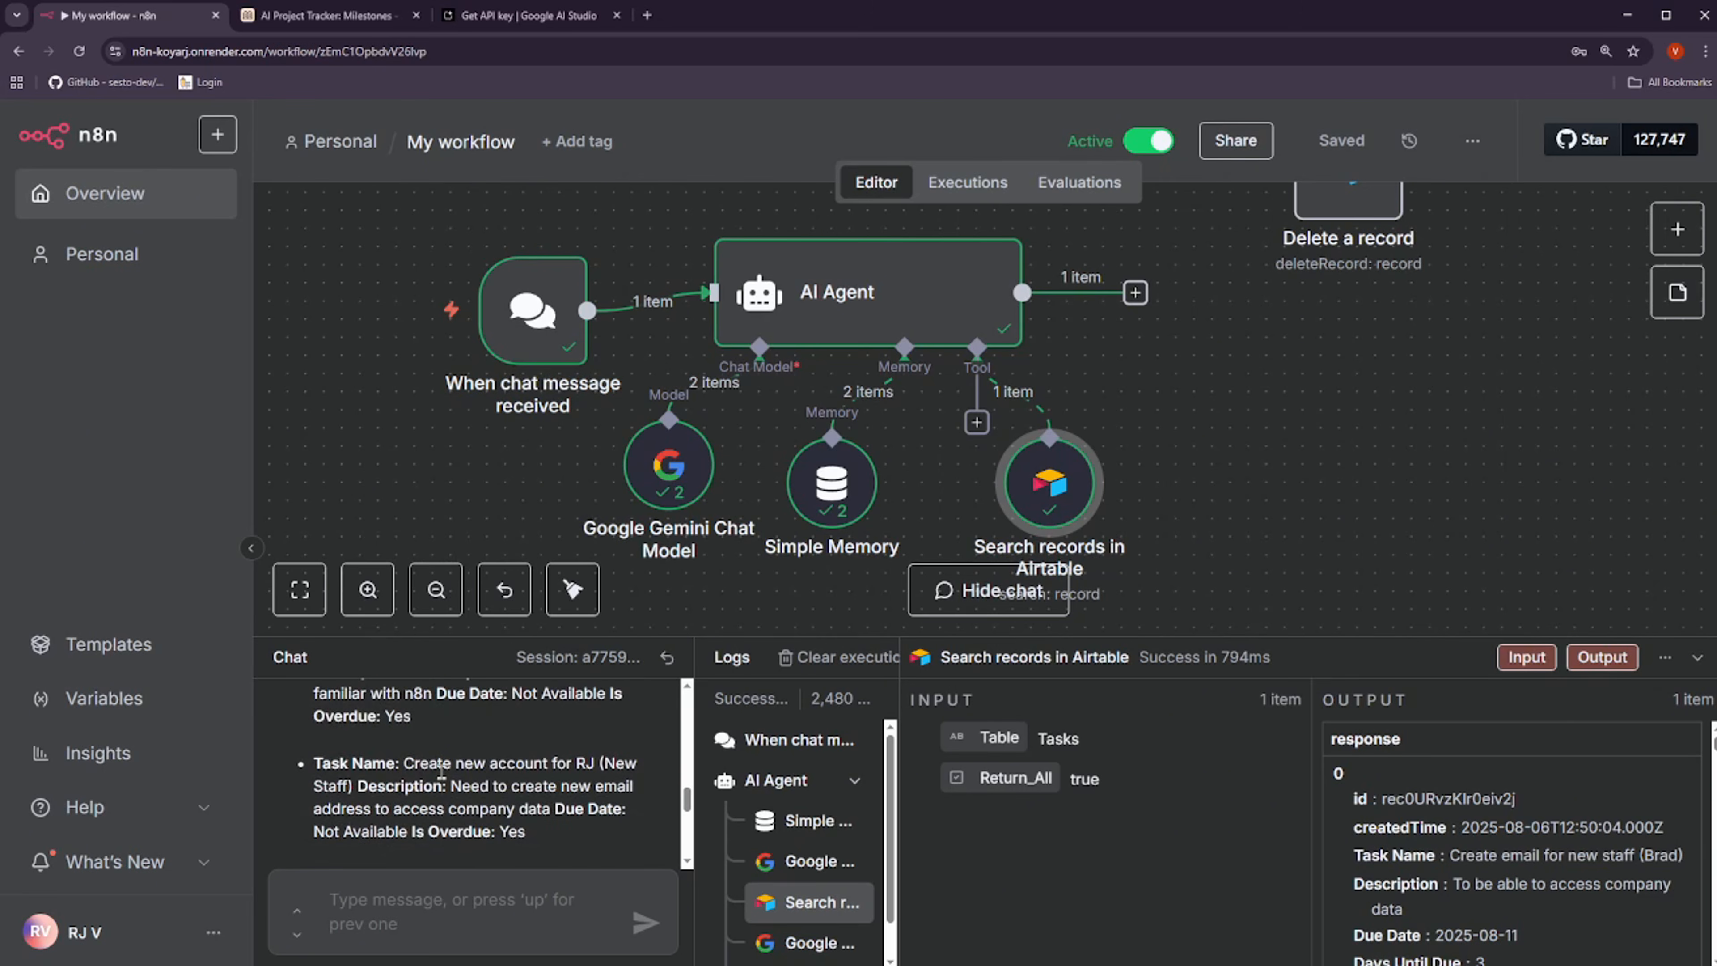
scroll(453, 845, up, 1)
click(410, 915)
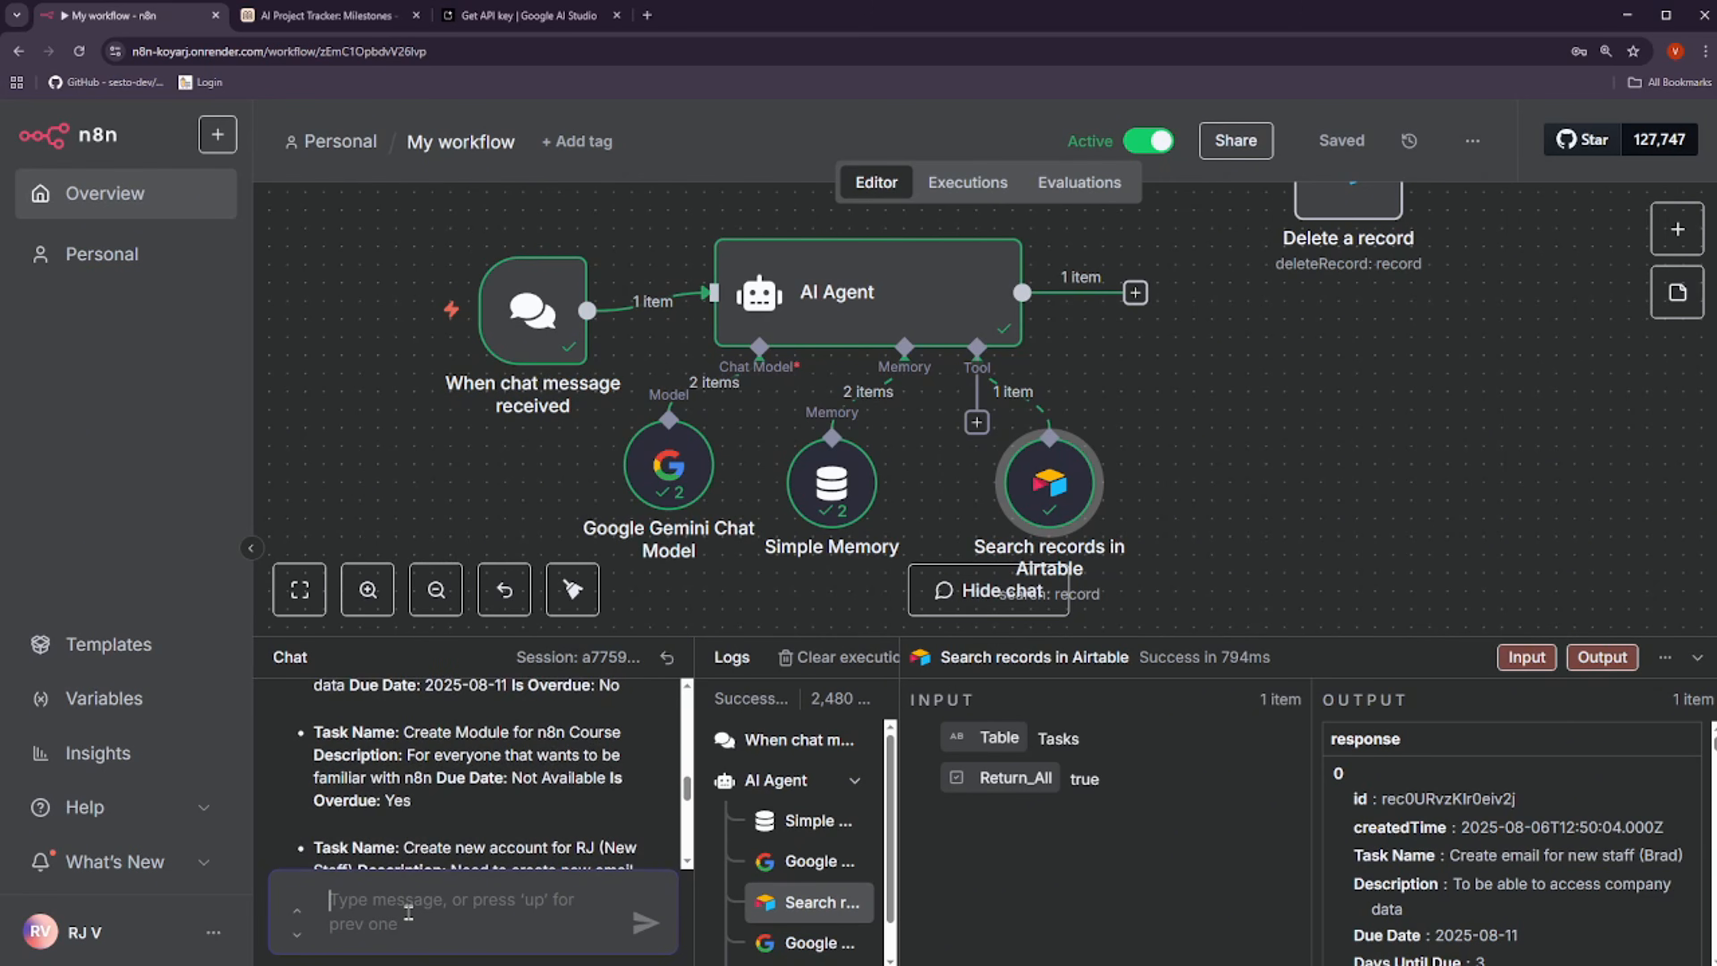
text(Give me d)
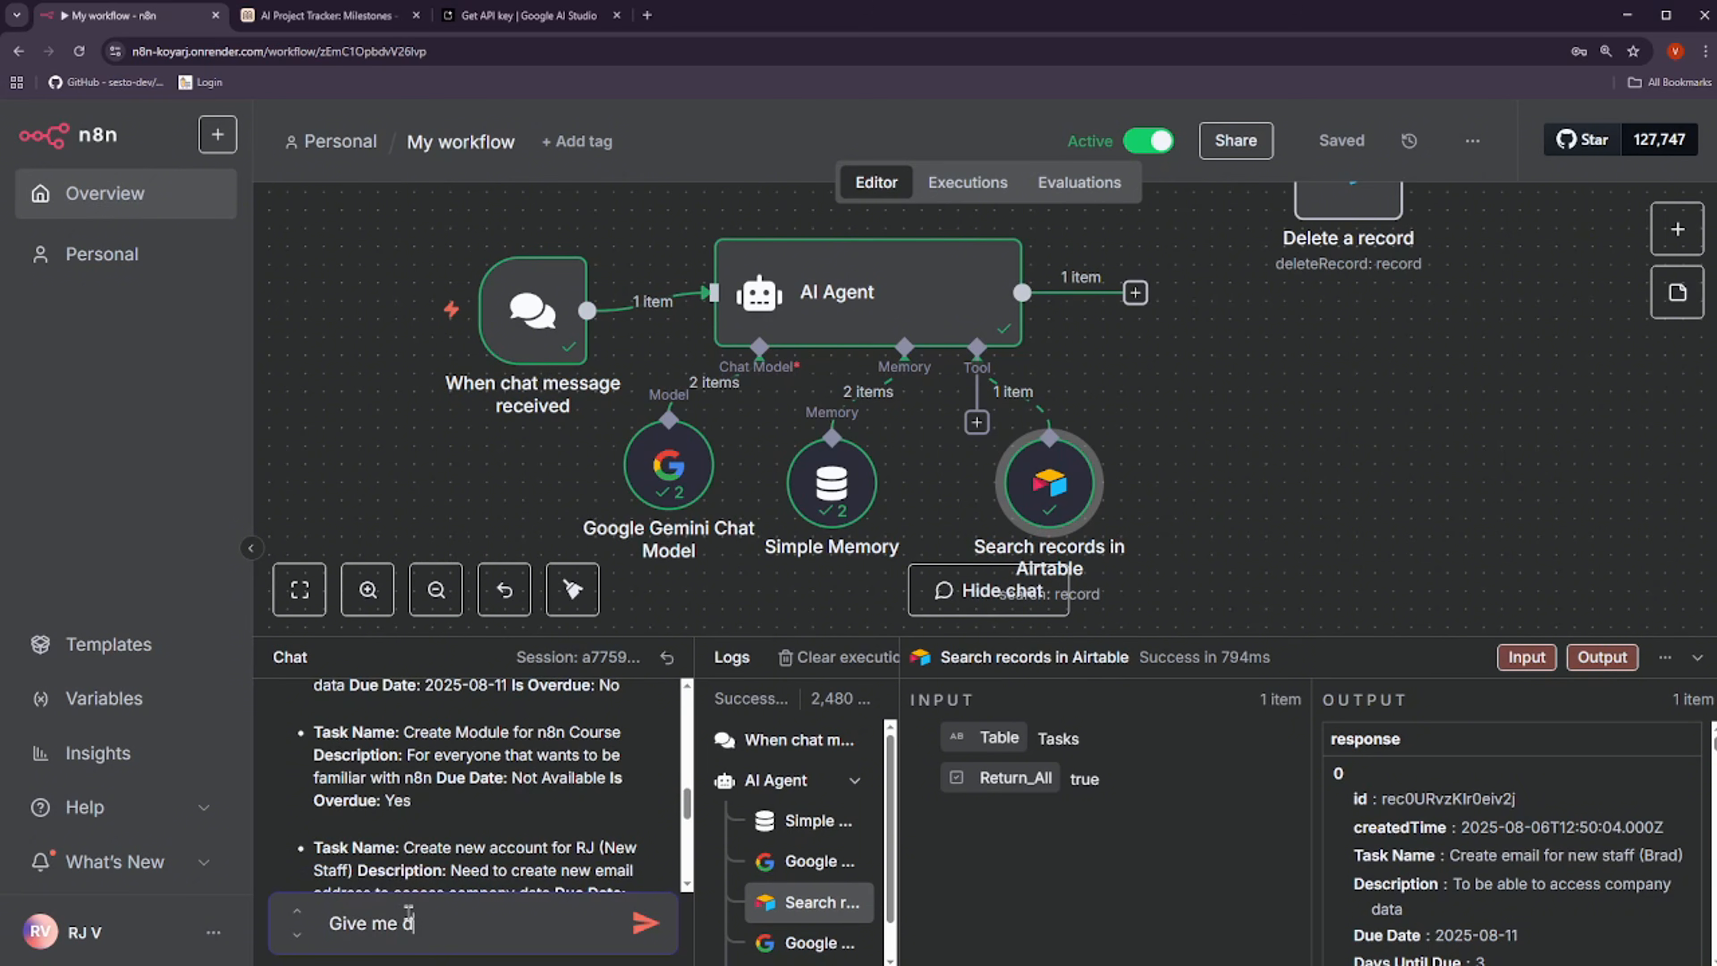
text(etails of tas)
text(Task)
text(ask Name C)
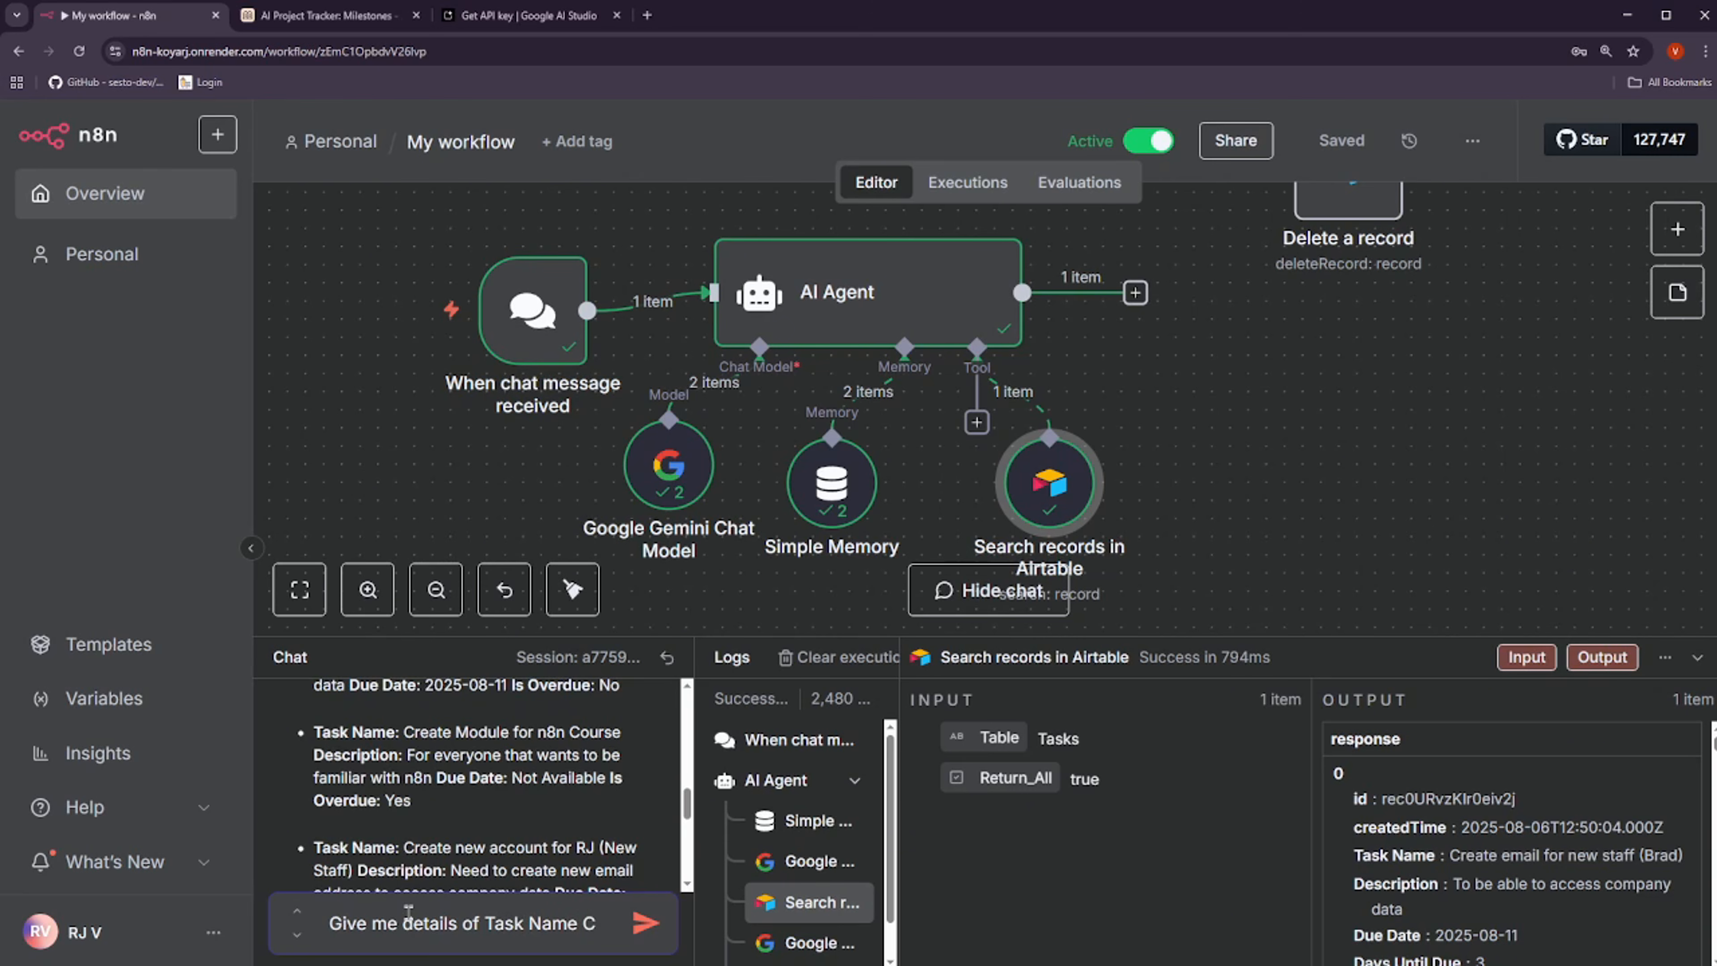
text(reate Module f)
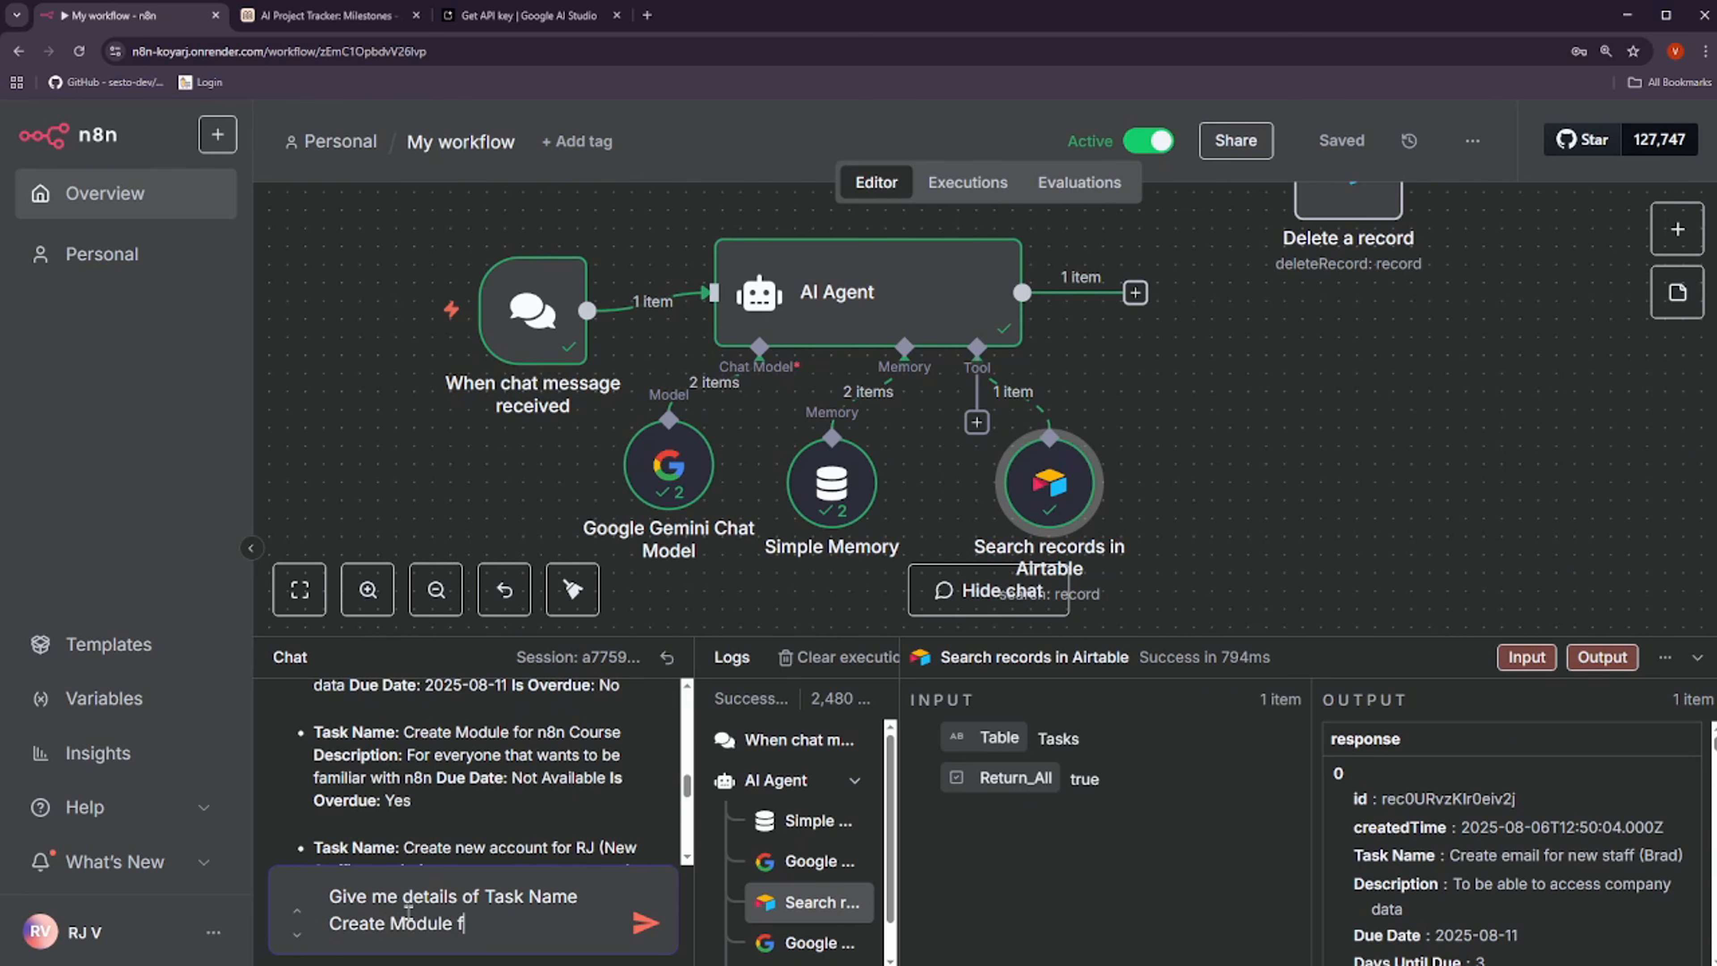
text(or n8n Course)
key(Return)
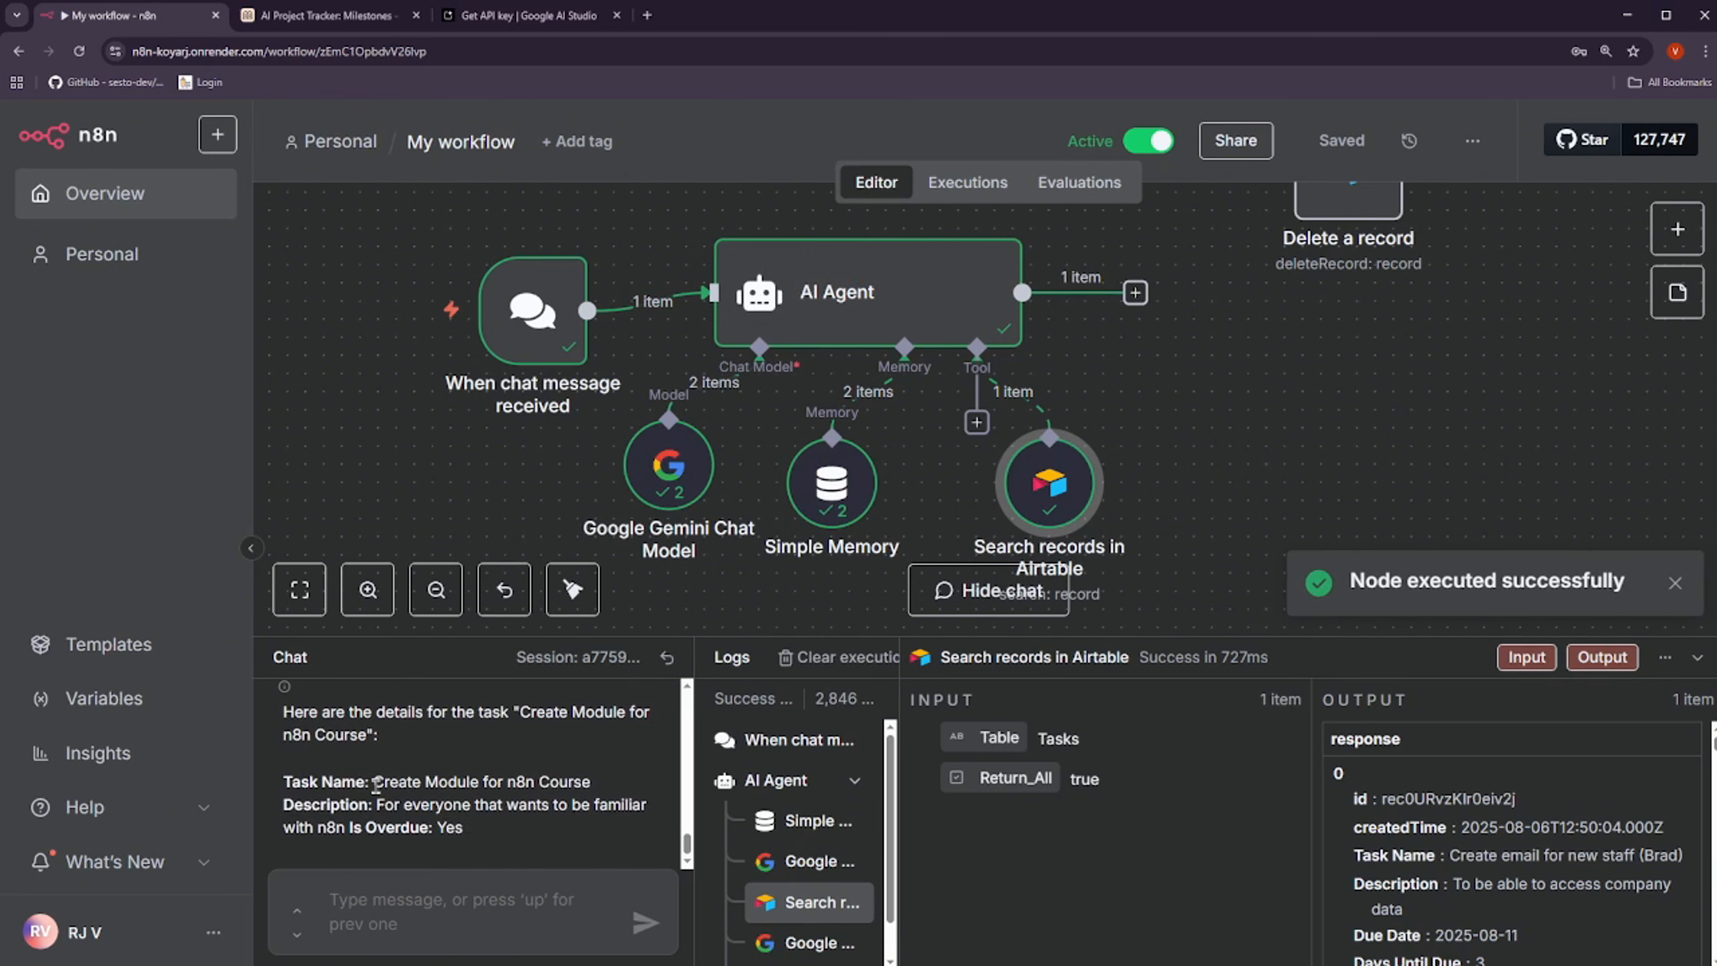
Read the agent's reply about the task, look at the AI Project Tracker base in Airtable, and return to n8n
scroll(376, 787, up, 1)
scroll(457, 801, down, 1)
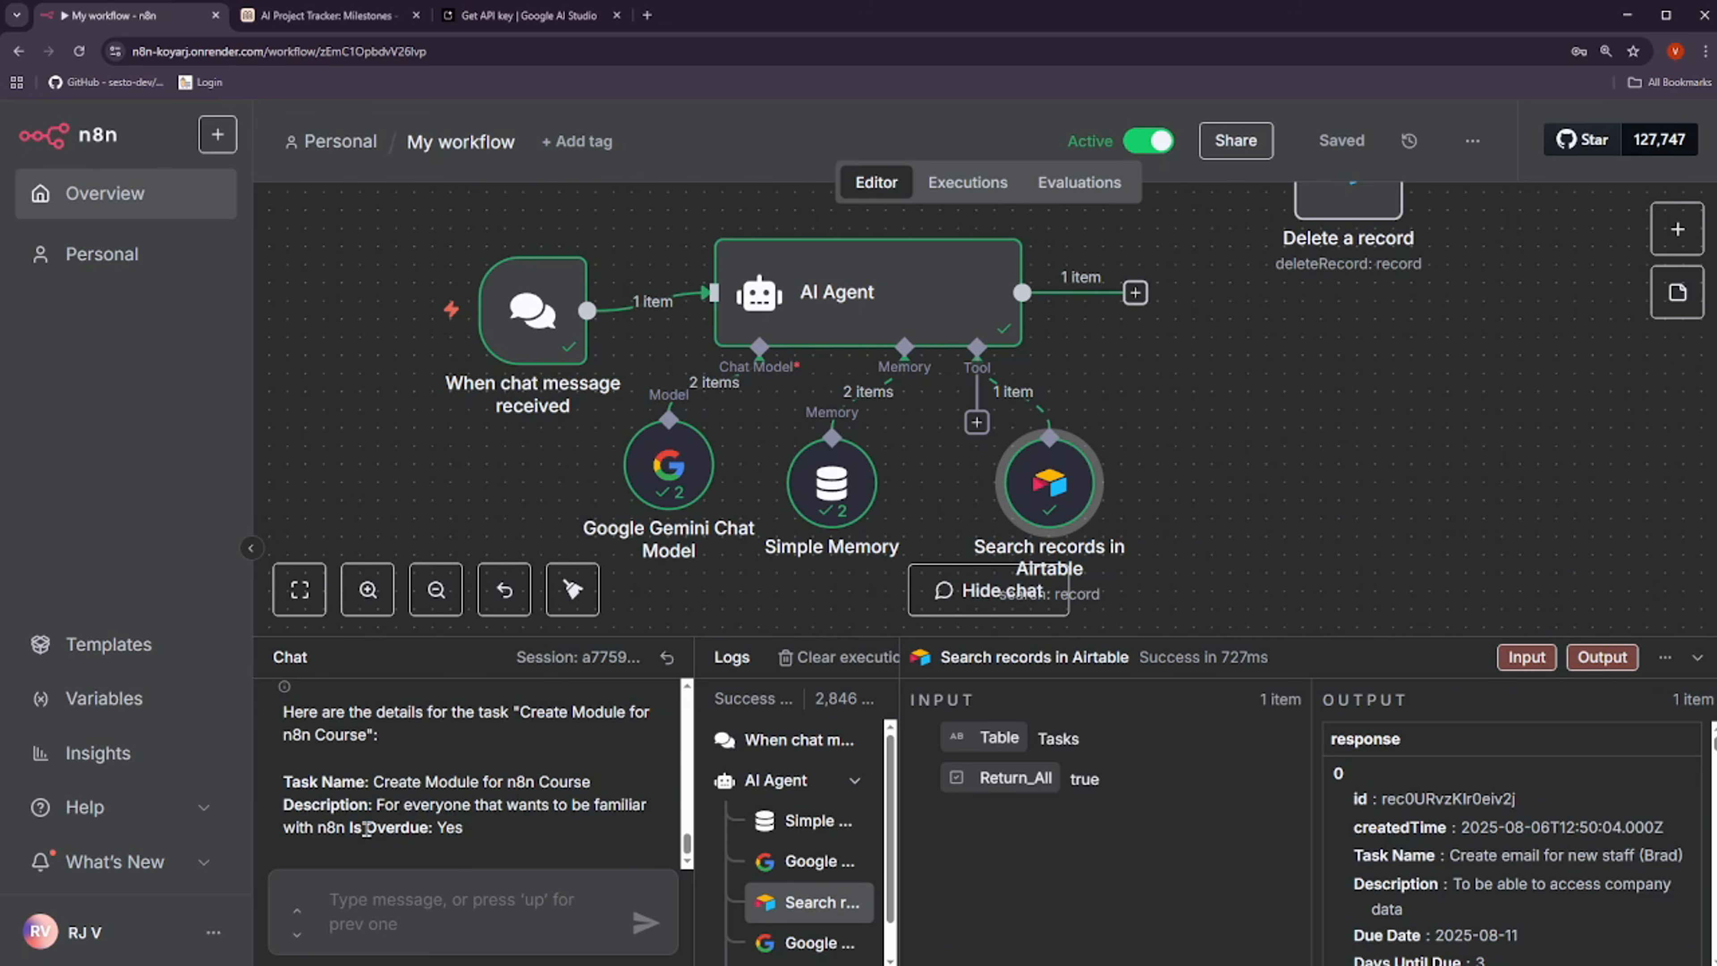
click(324, 15)
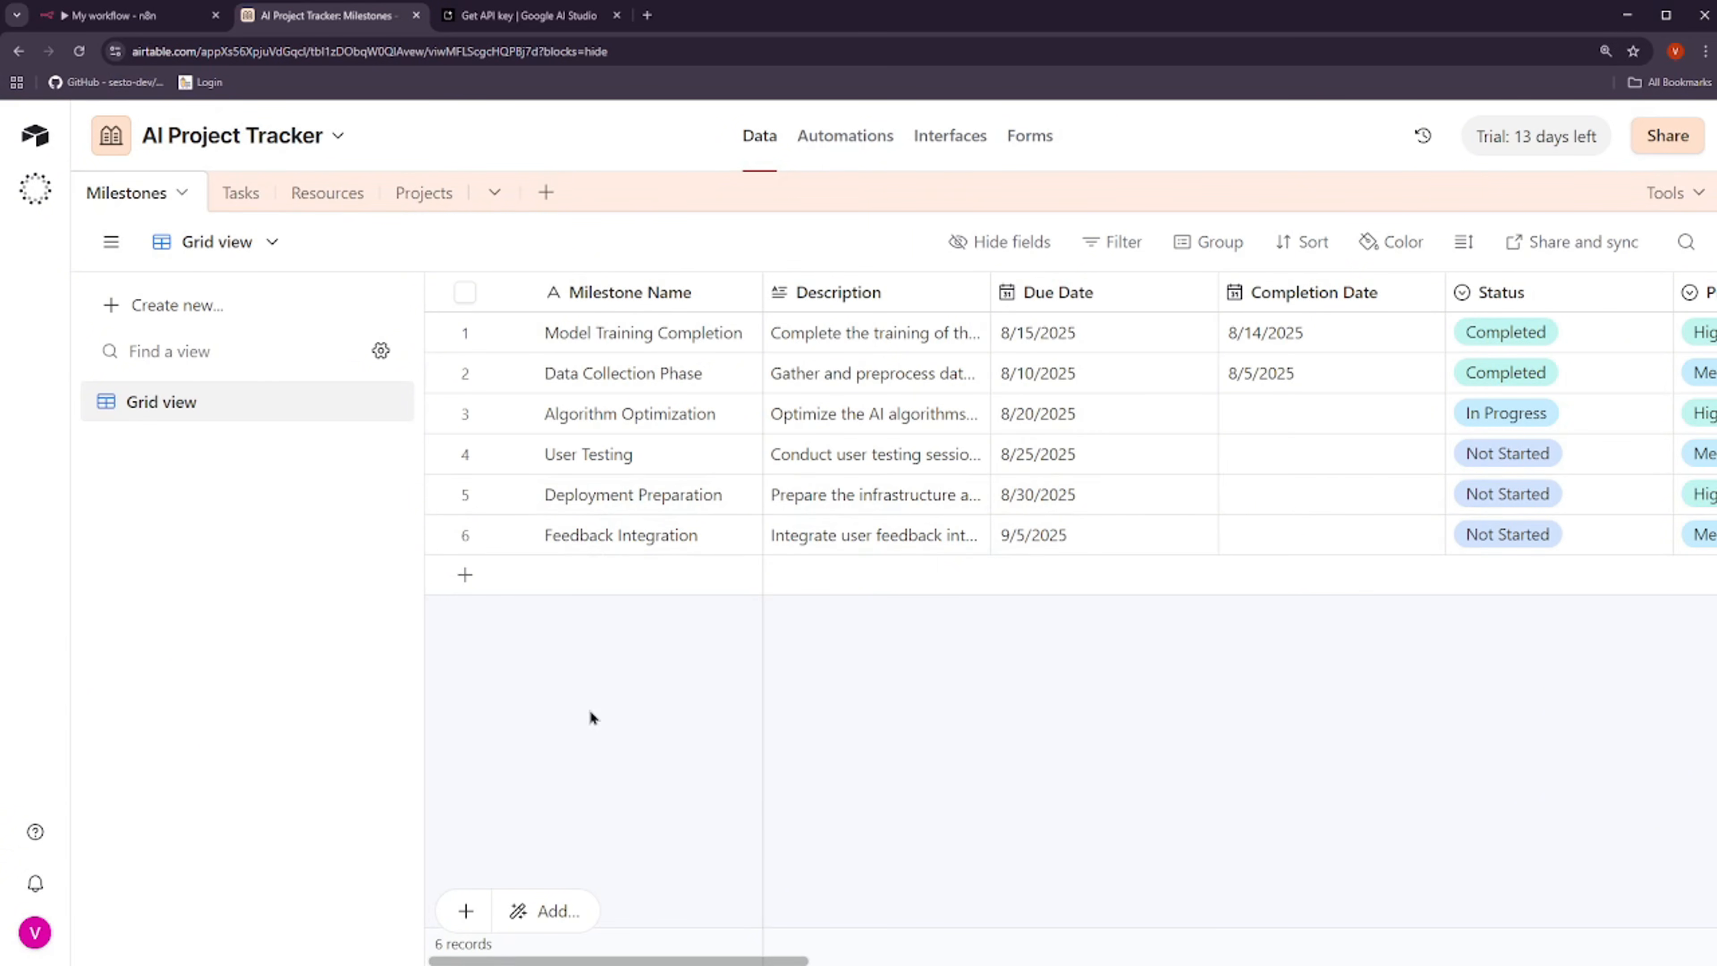
click(163, 23)
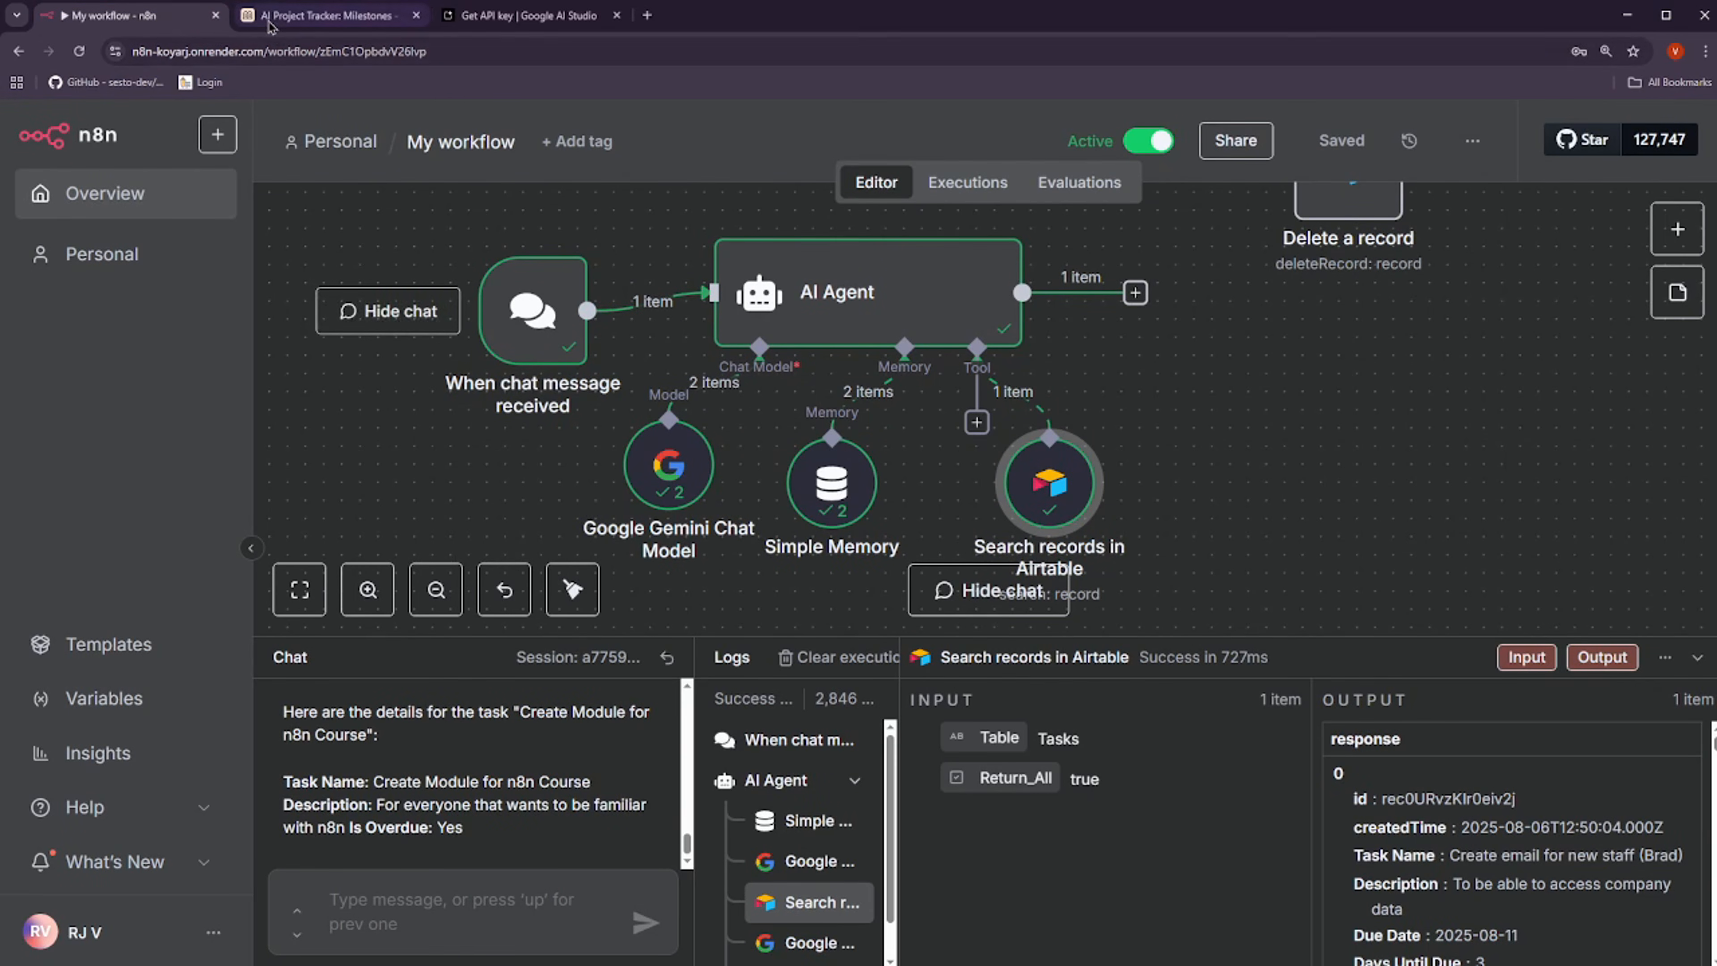
click(325, 15)
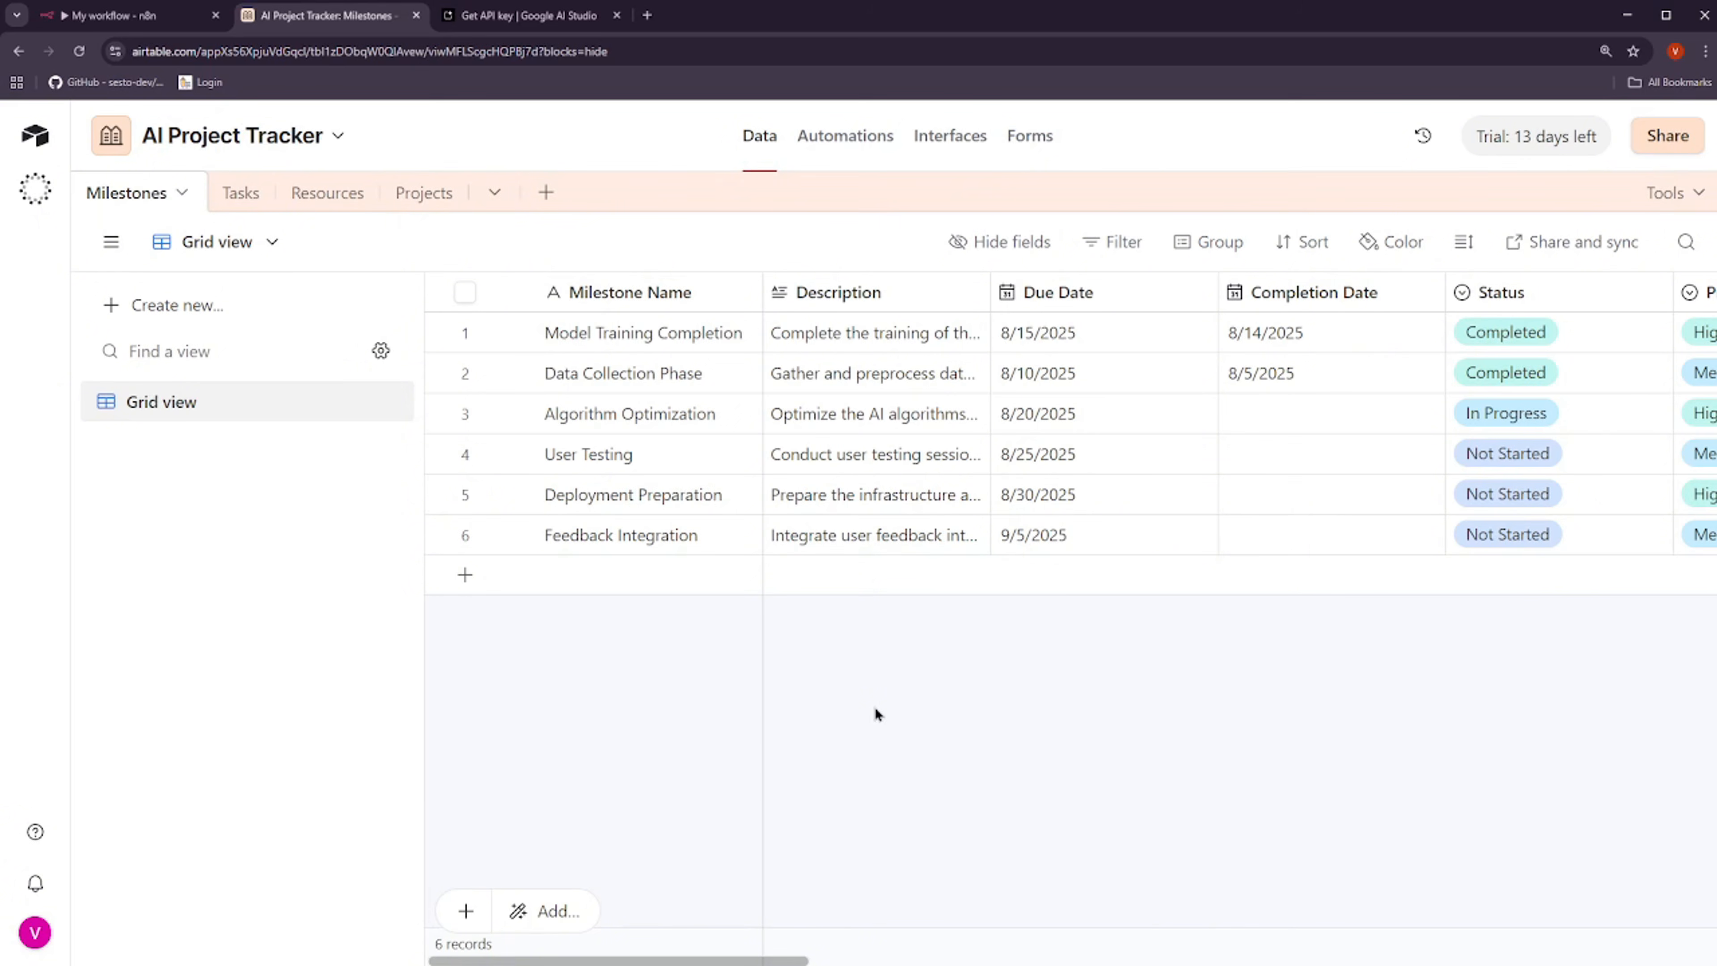
click(128, 15)
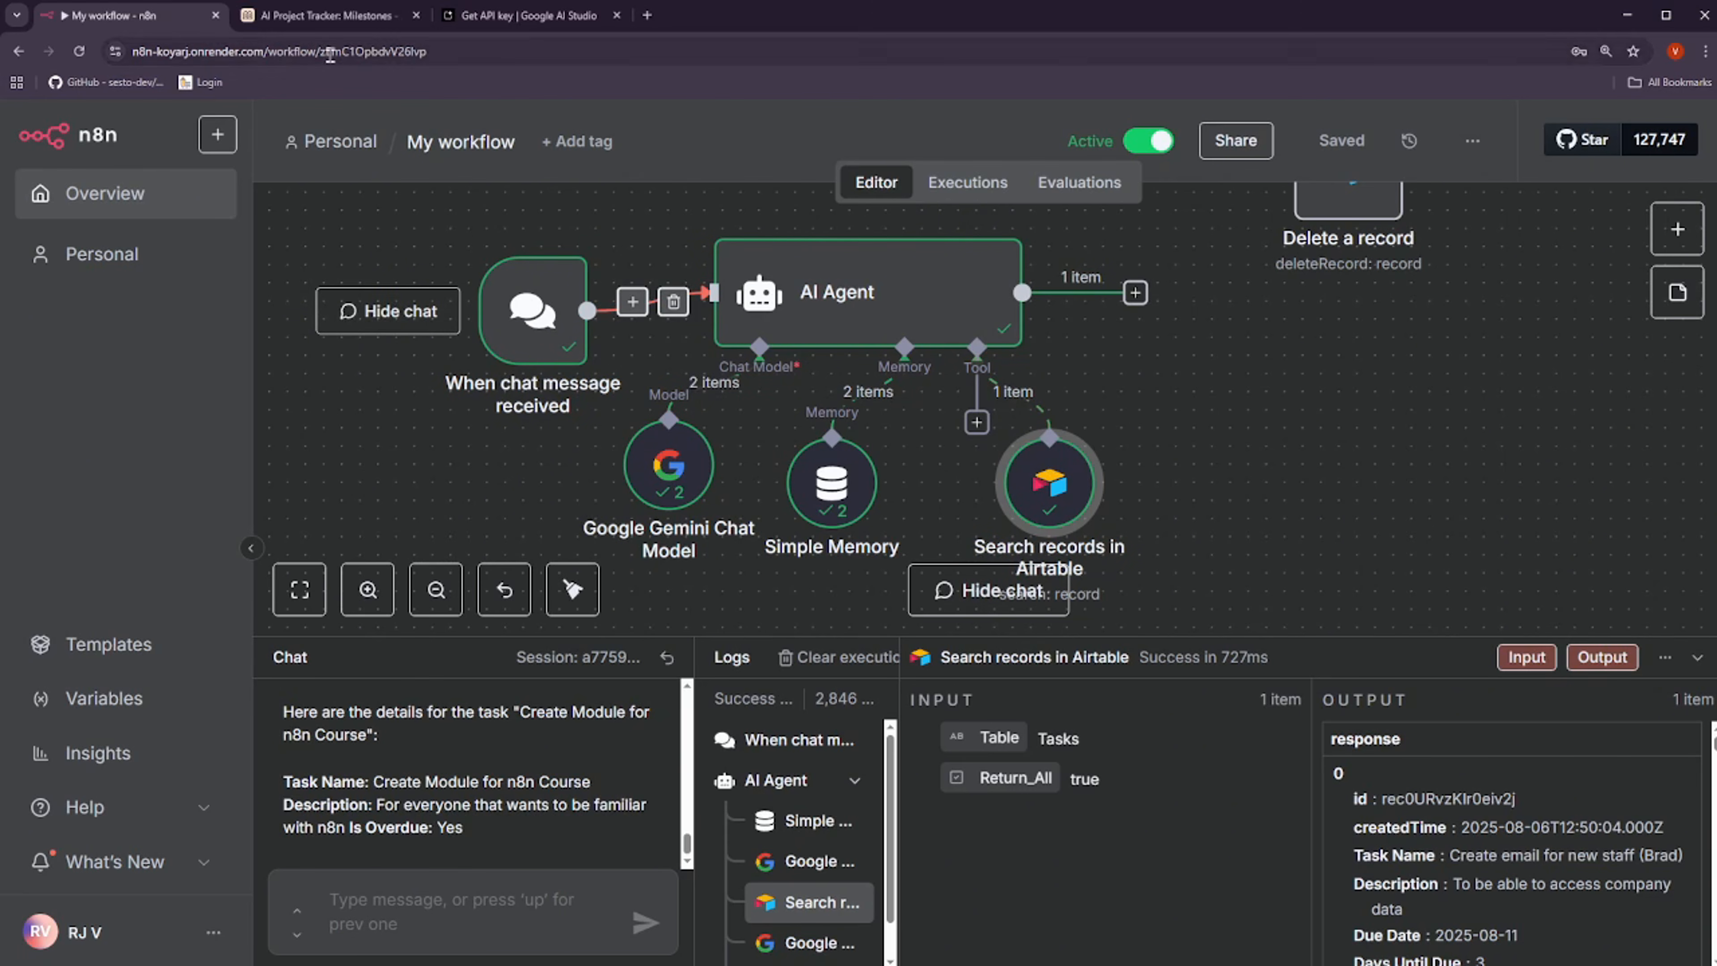
click(311, 26)
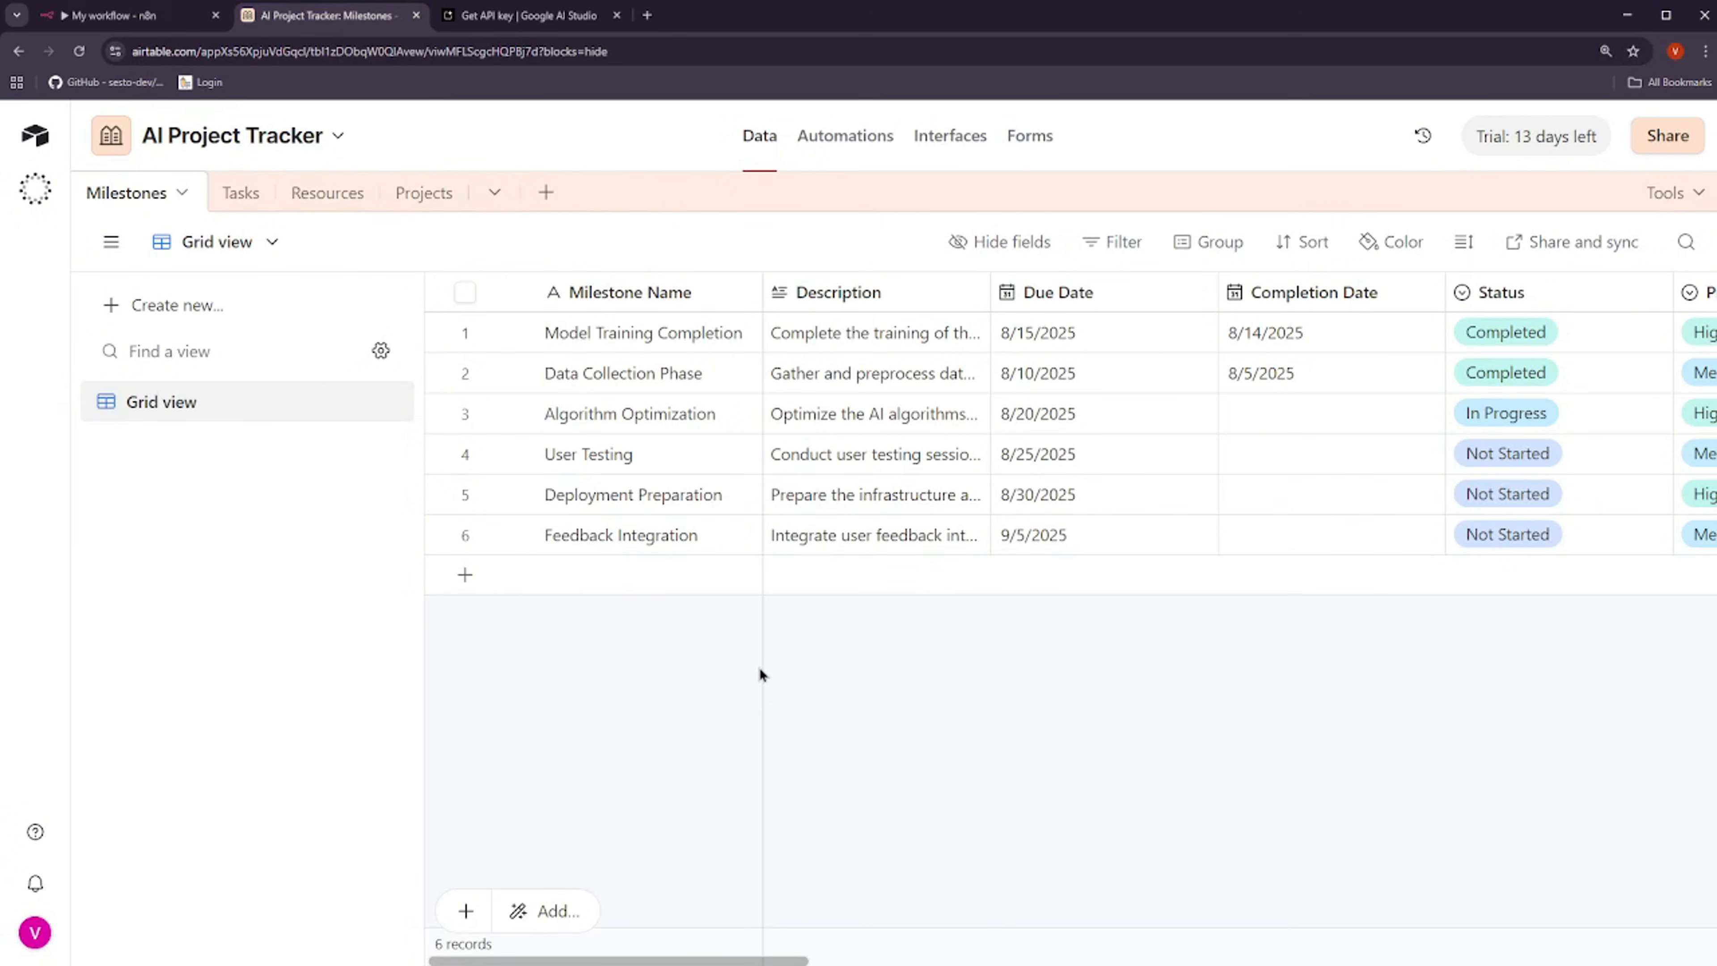
click(121, 14)
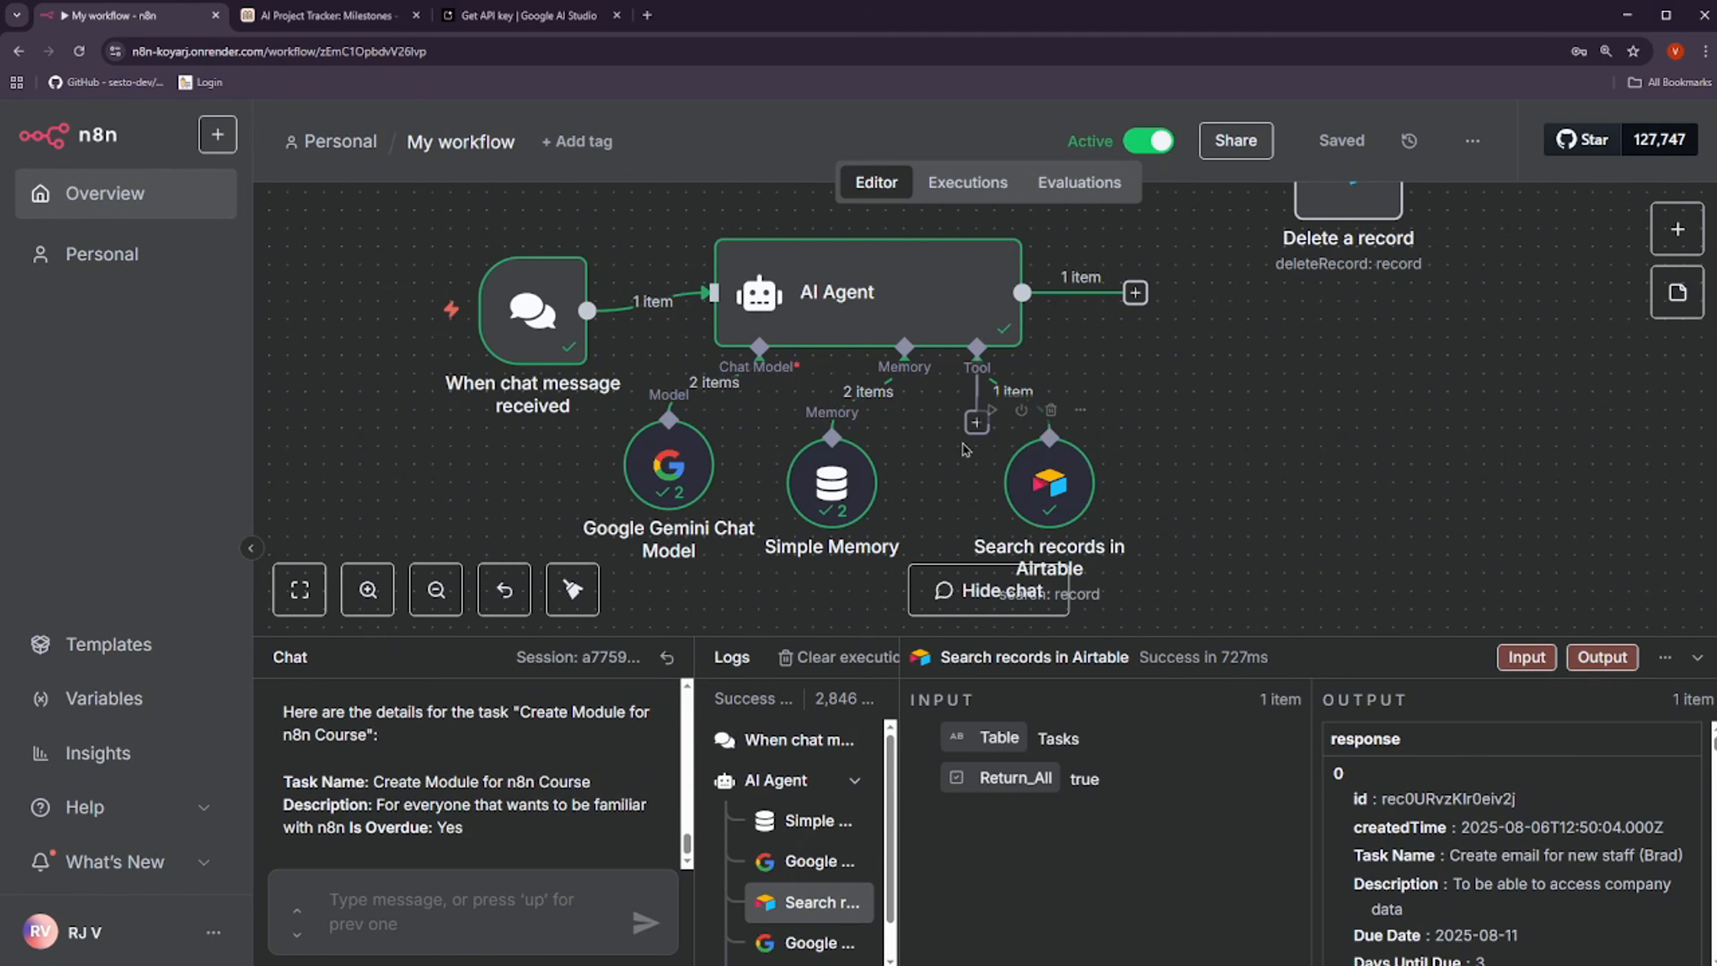
Make room beside the Search records node, add another Airtable tool to the AI Agent, and set its operation to Create
drag(1040, 484, 1092, 430)
click(977, 424)
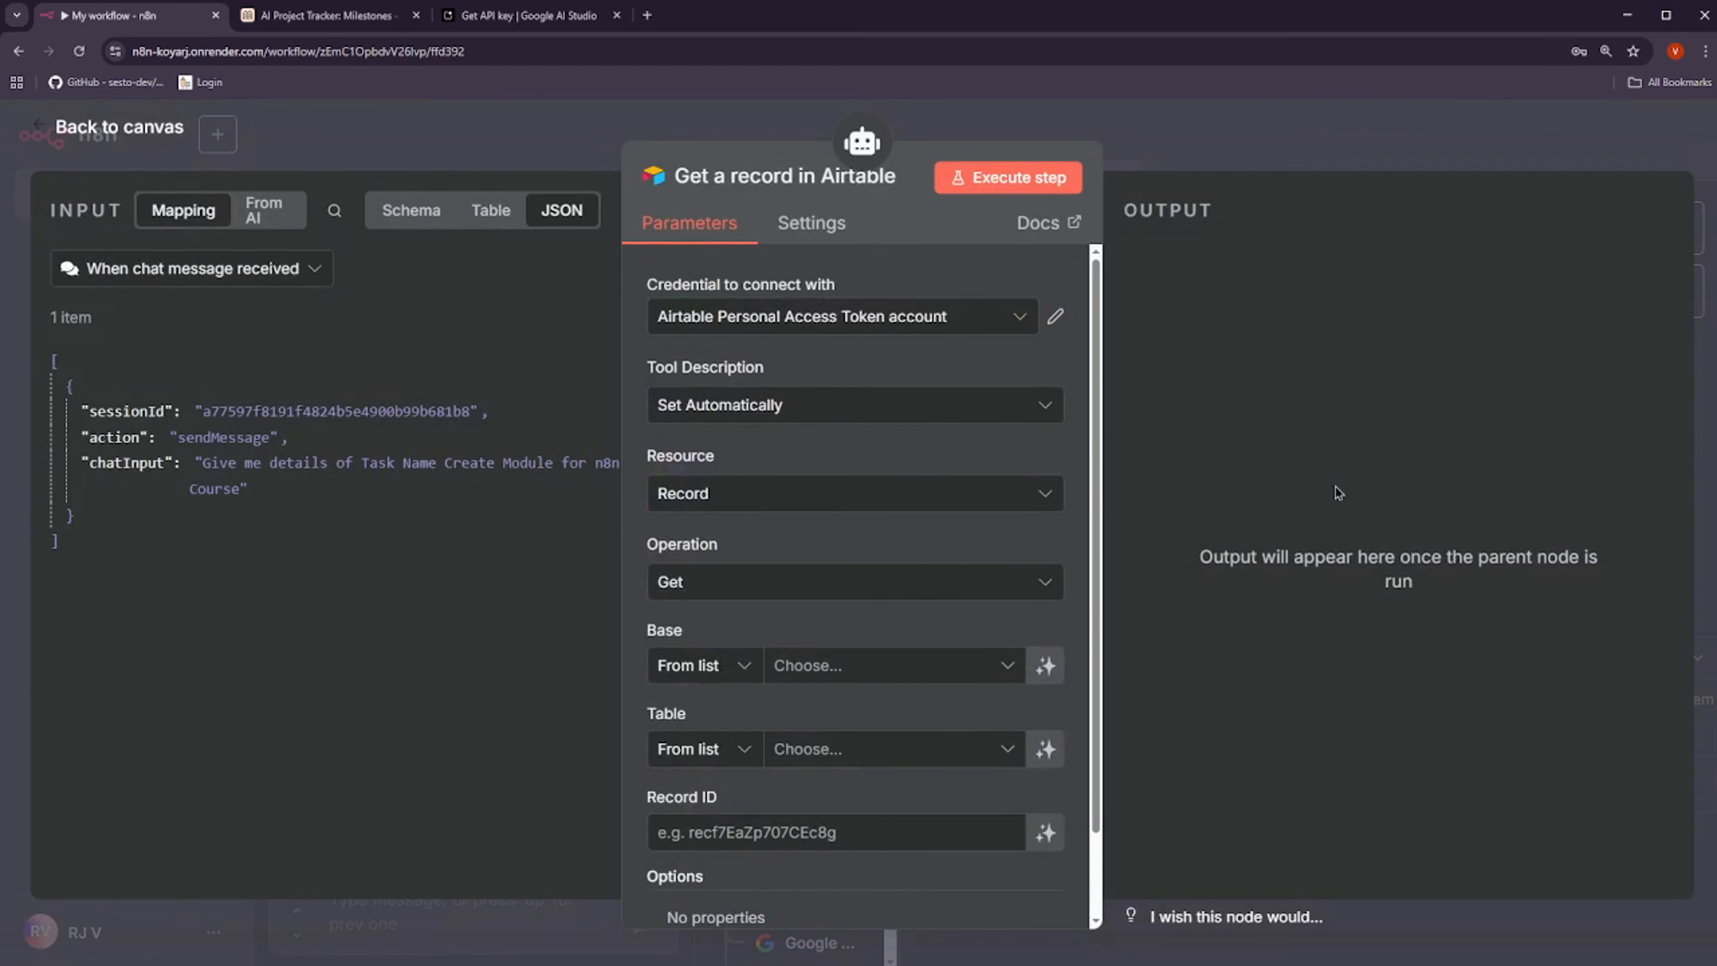
click(700, 588)
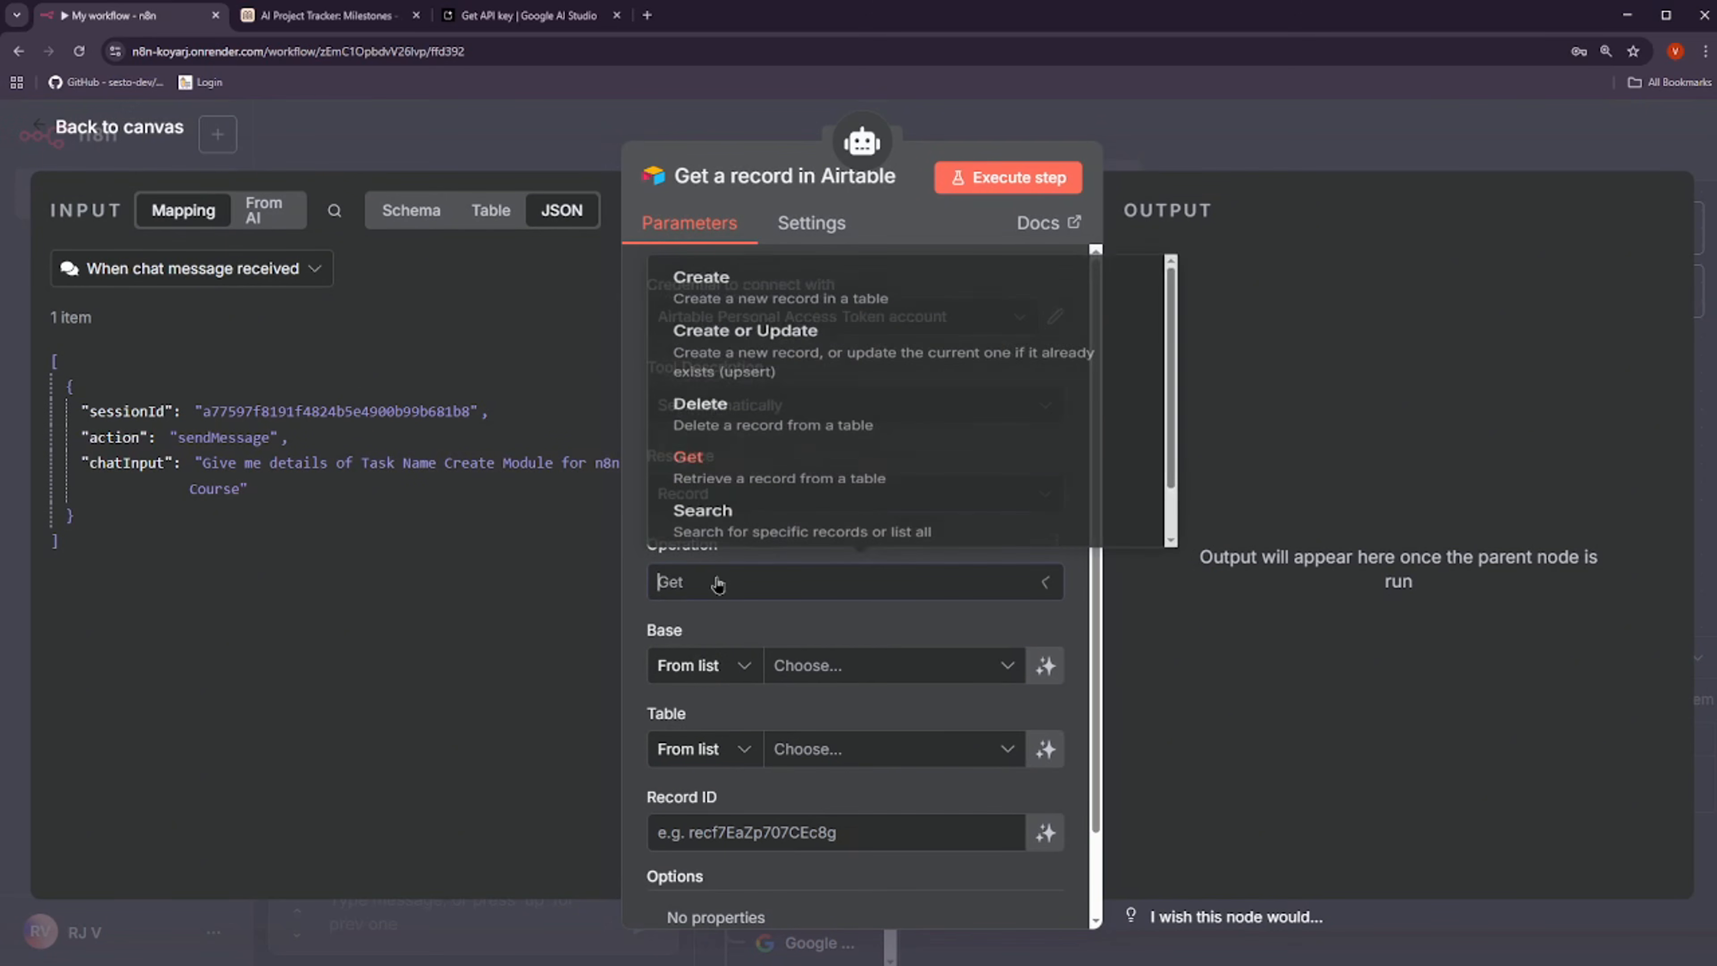
scroll(743, 439, down, 1)
scroll(749, 409, up, 1)
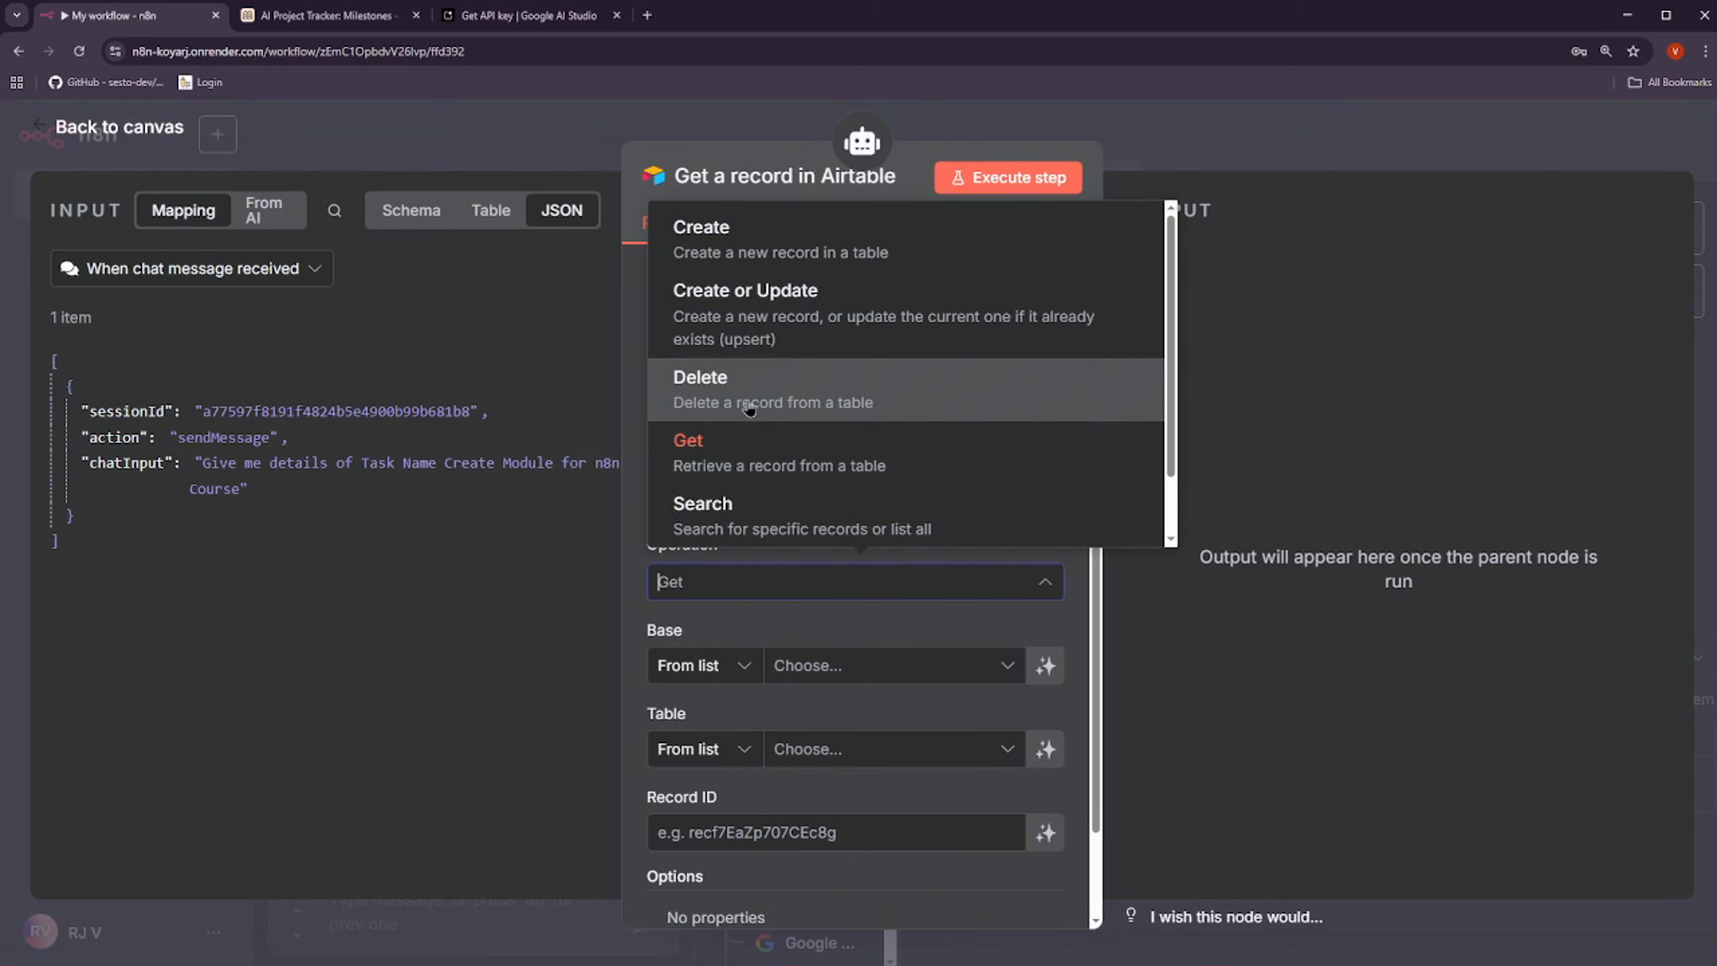
click(719, 246)
Set the create tool's base to AI Project Tracker and let the model define the table automatically
click(803, 666)
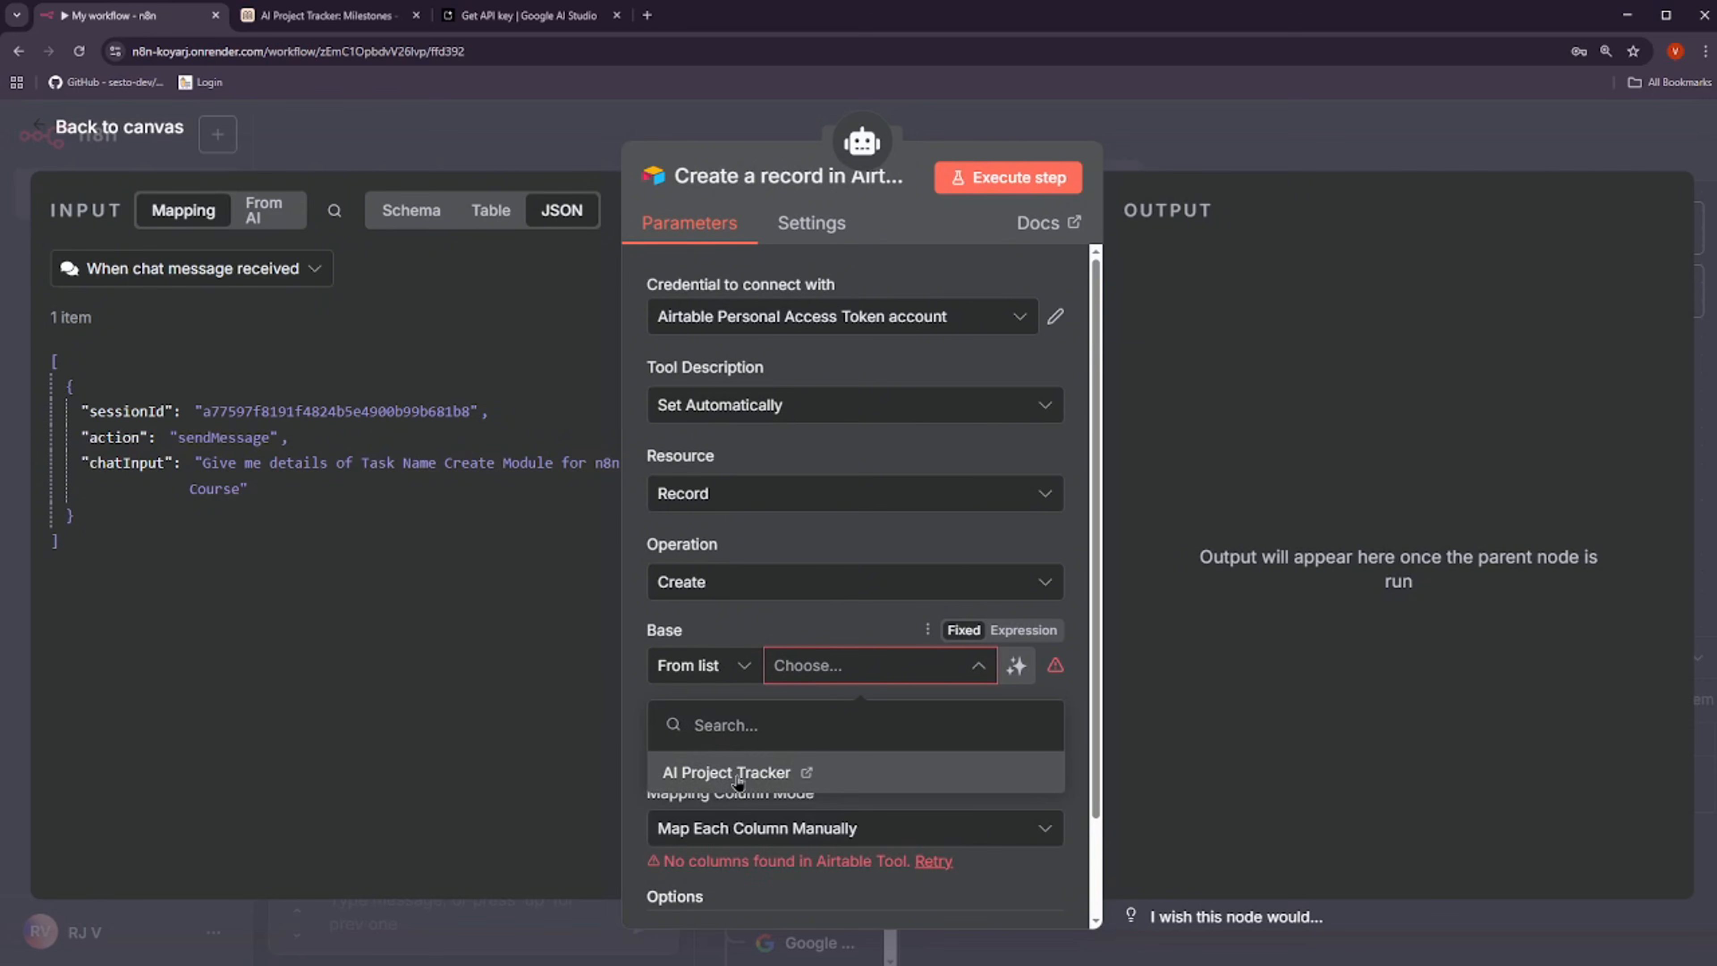
click(777, 768)
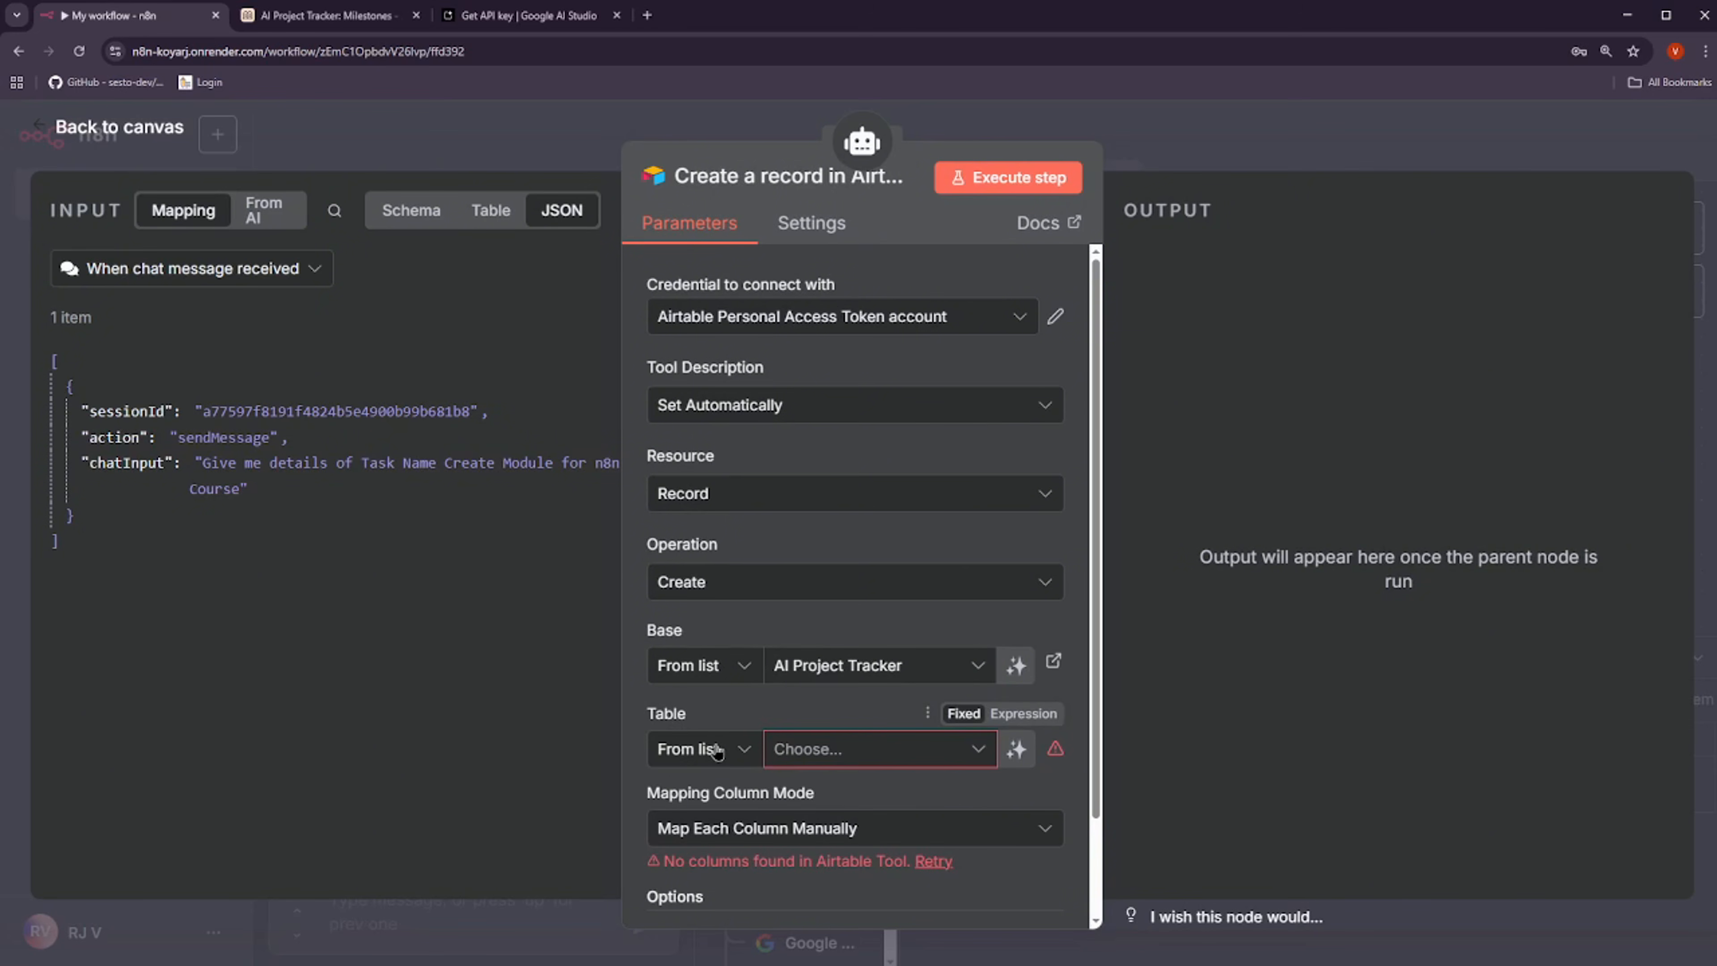
click(1015, 749)
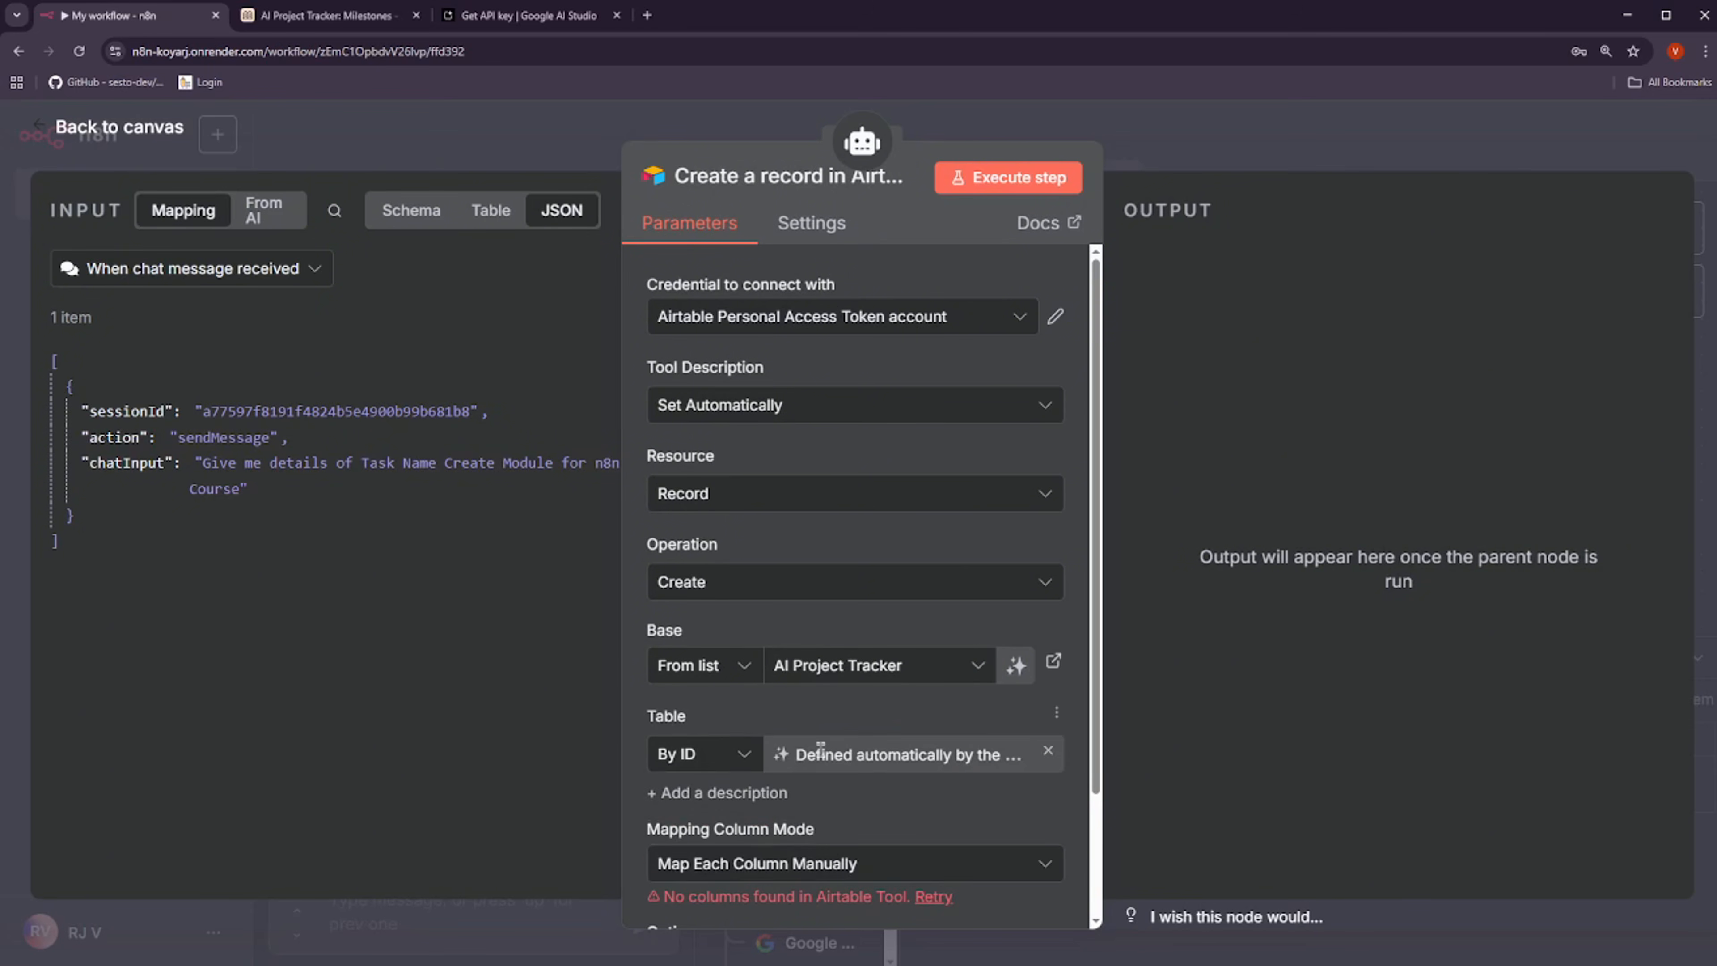
Retry fetching the columns, set the create tool's mapping column mode to Map Automatically, and return to the canvas
scroll(871, 756, down, 2)
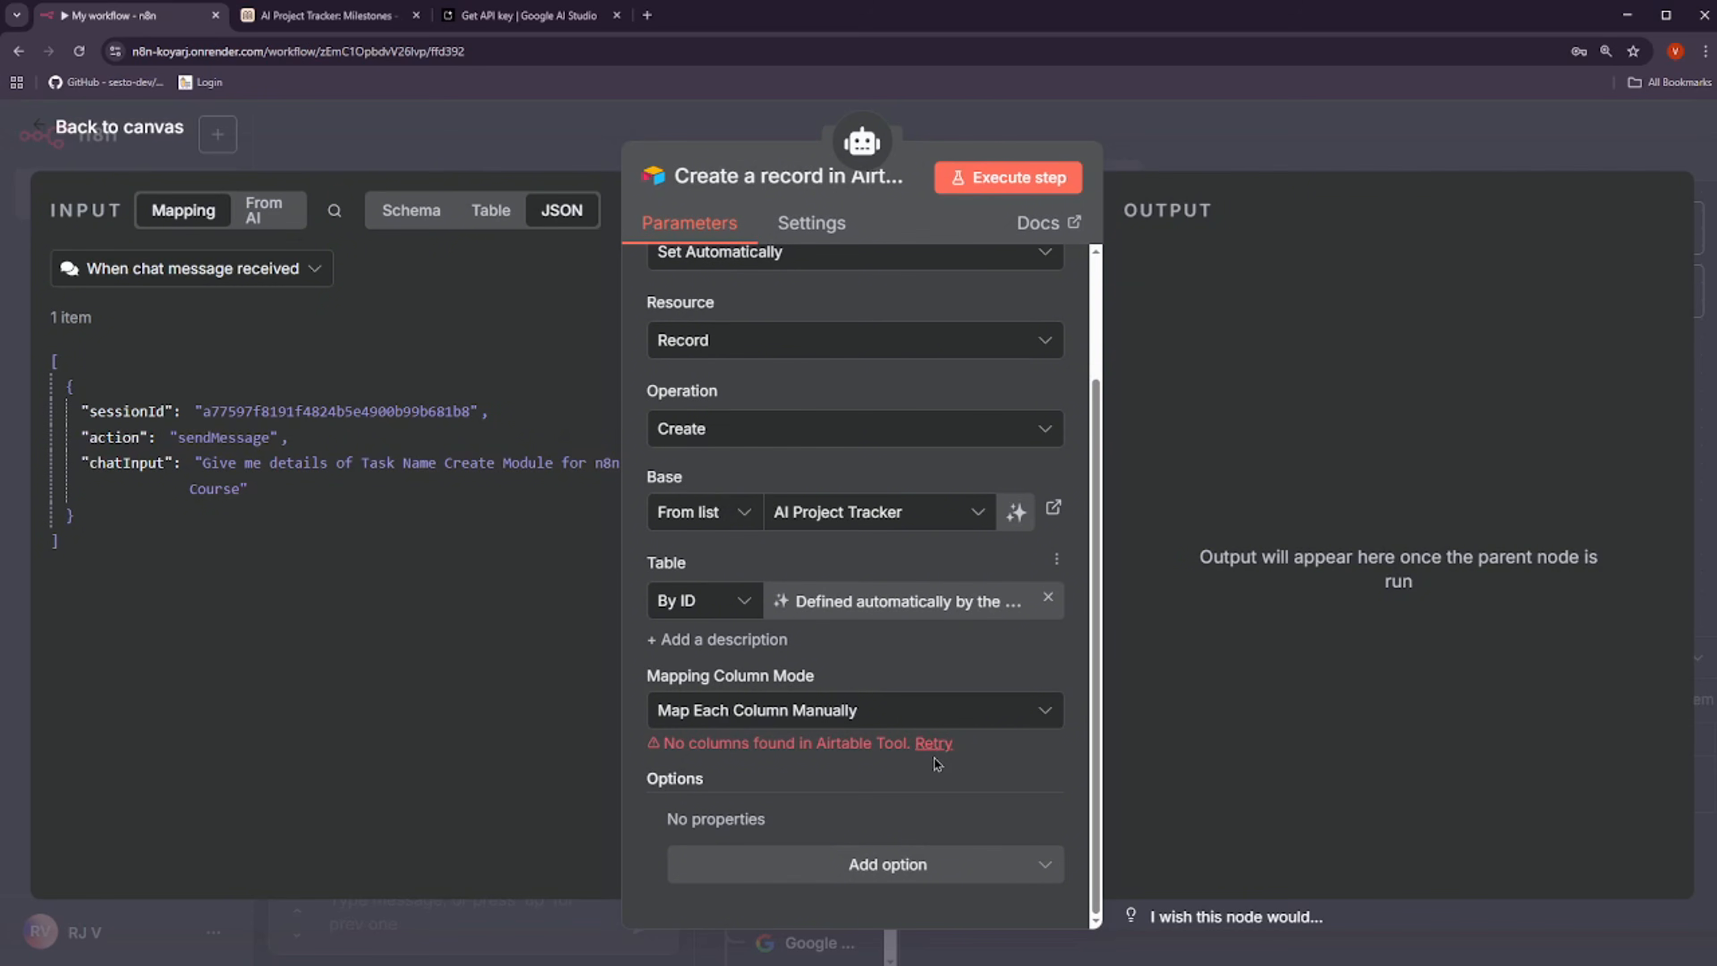
click(933, 744)
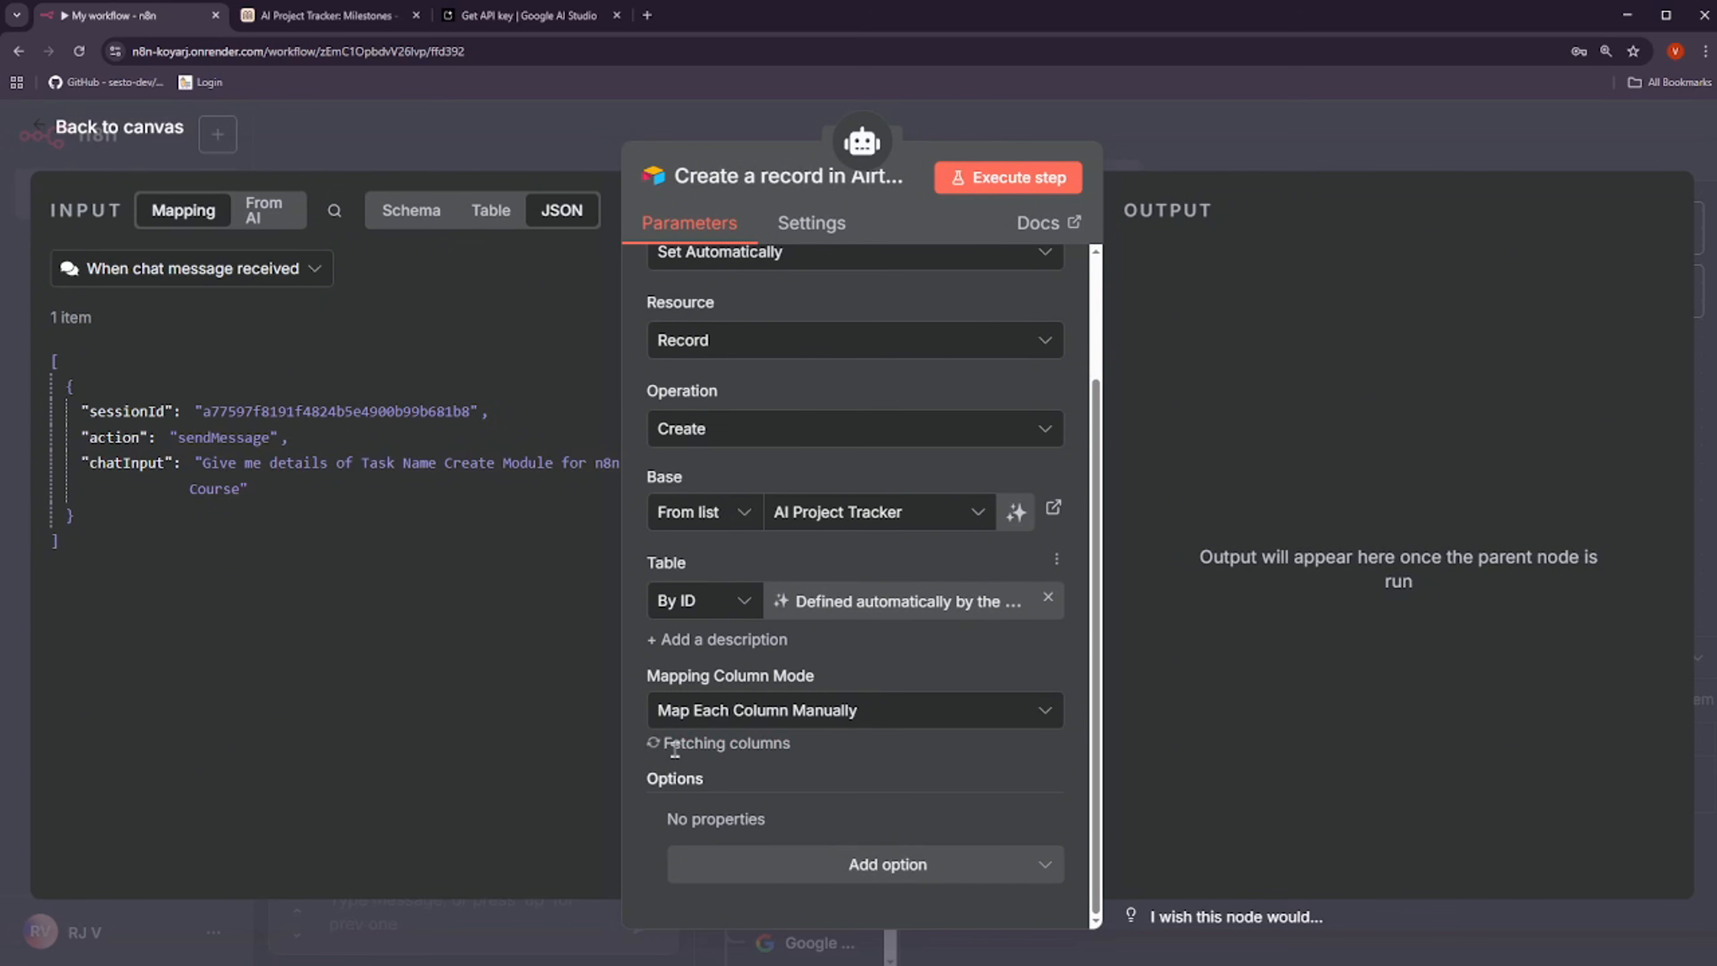
click(796, 722)
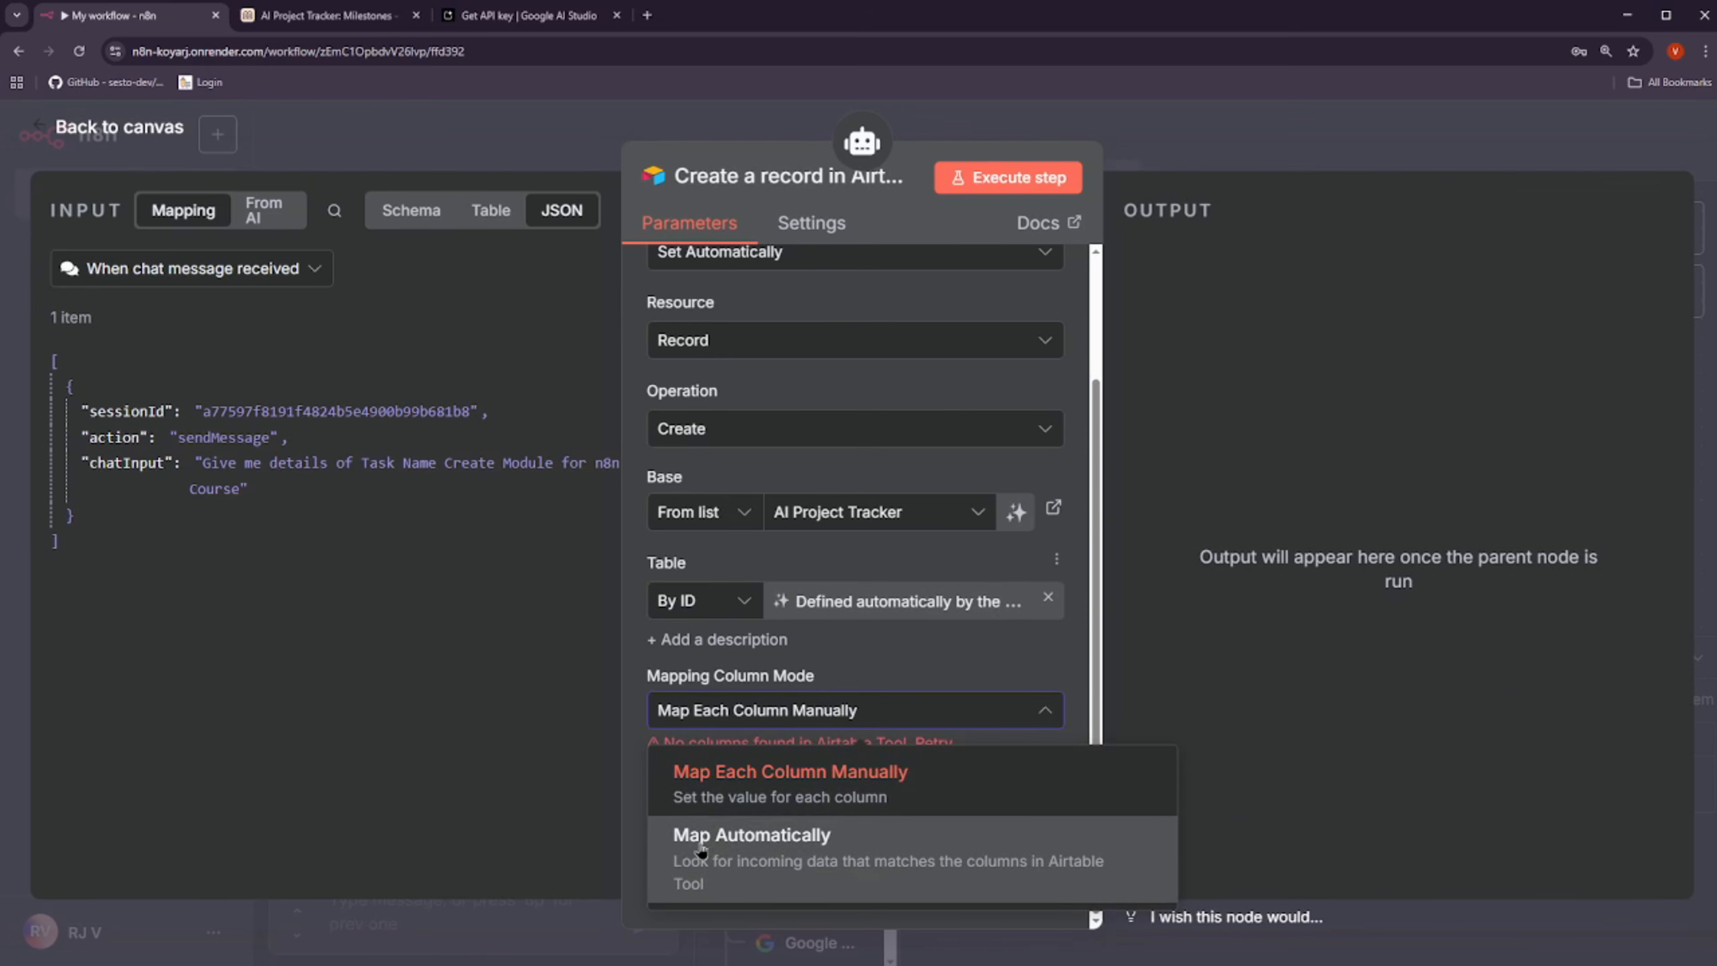
click(794, 877)
scroll(878, 812, down, 2)
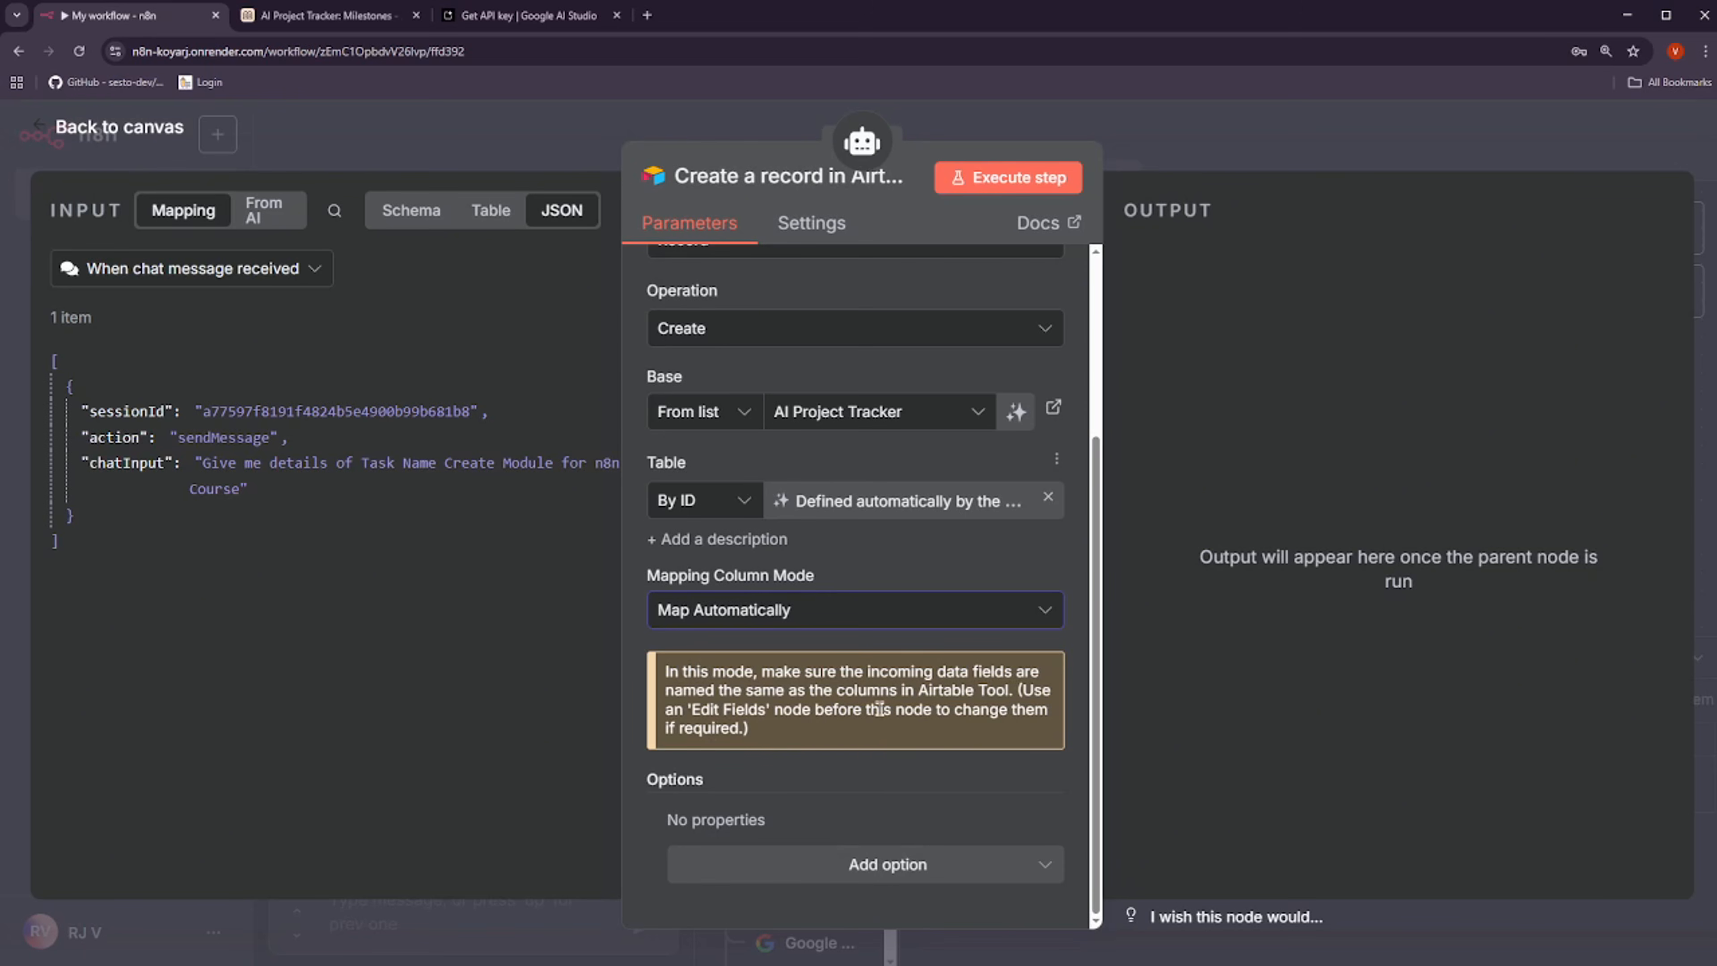
scroll(893, 703, up, 1)
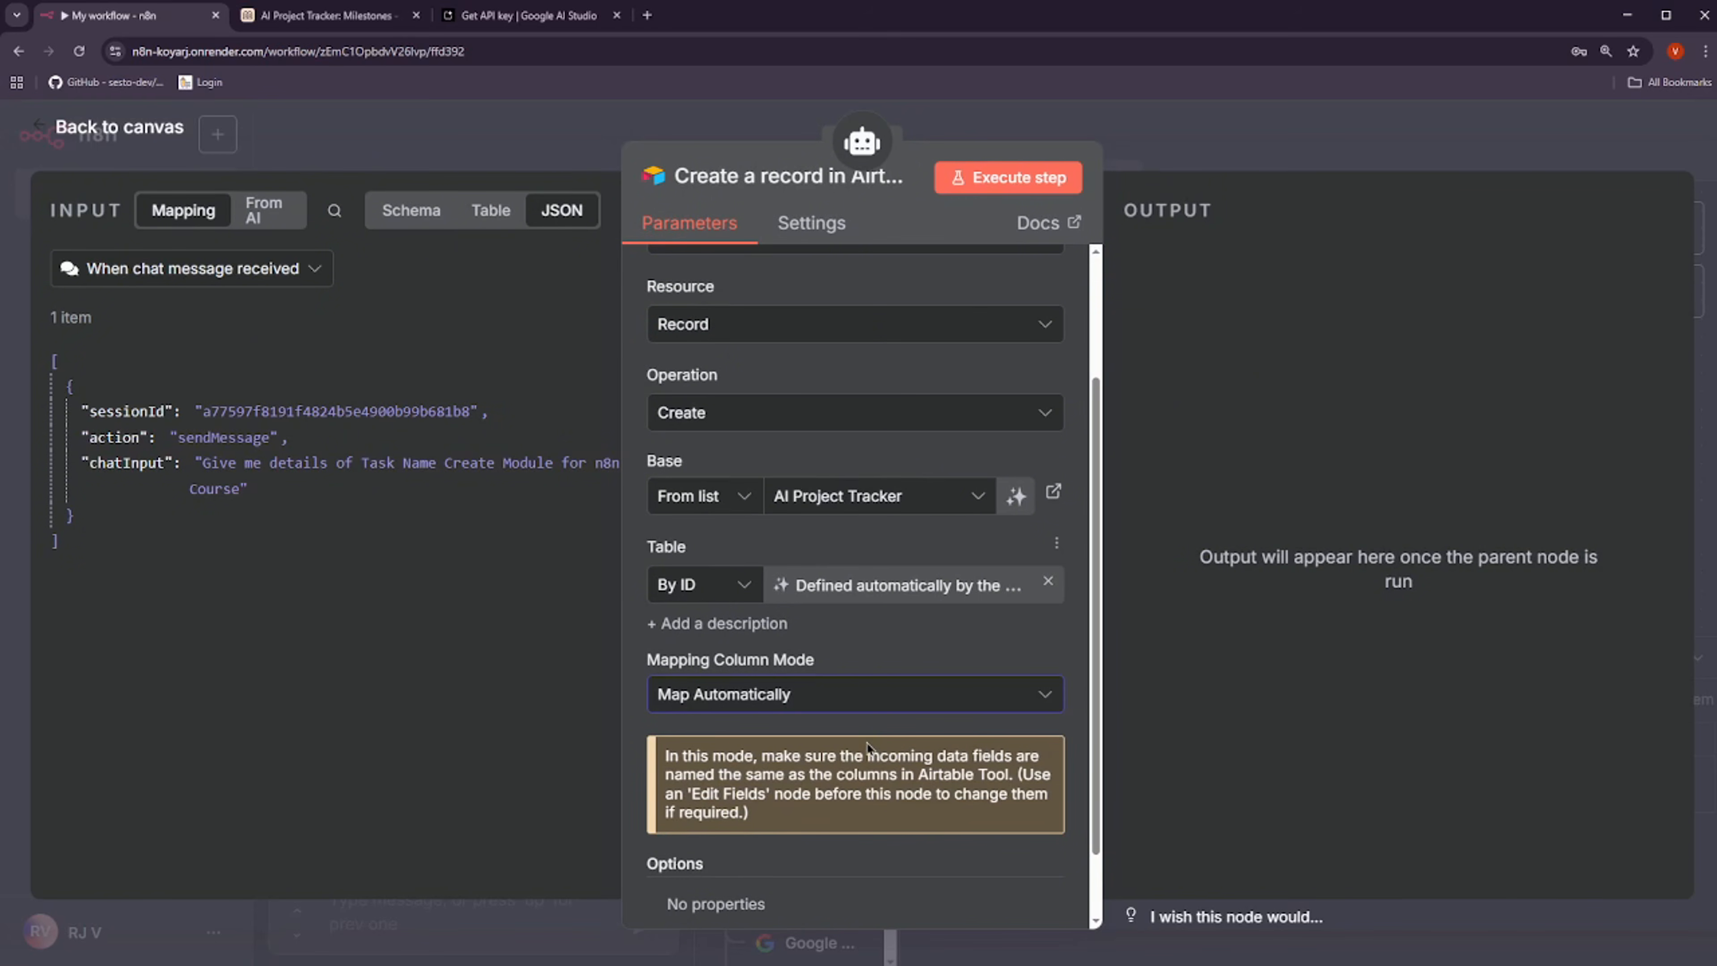
click(388, 130)
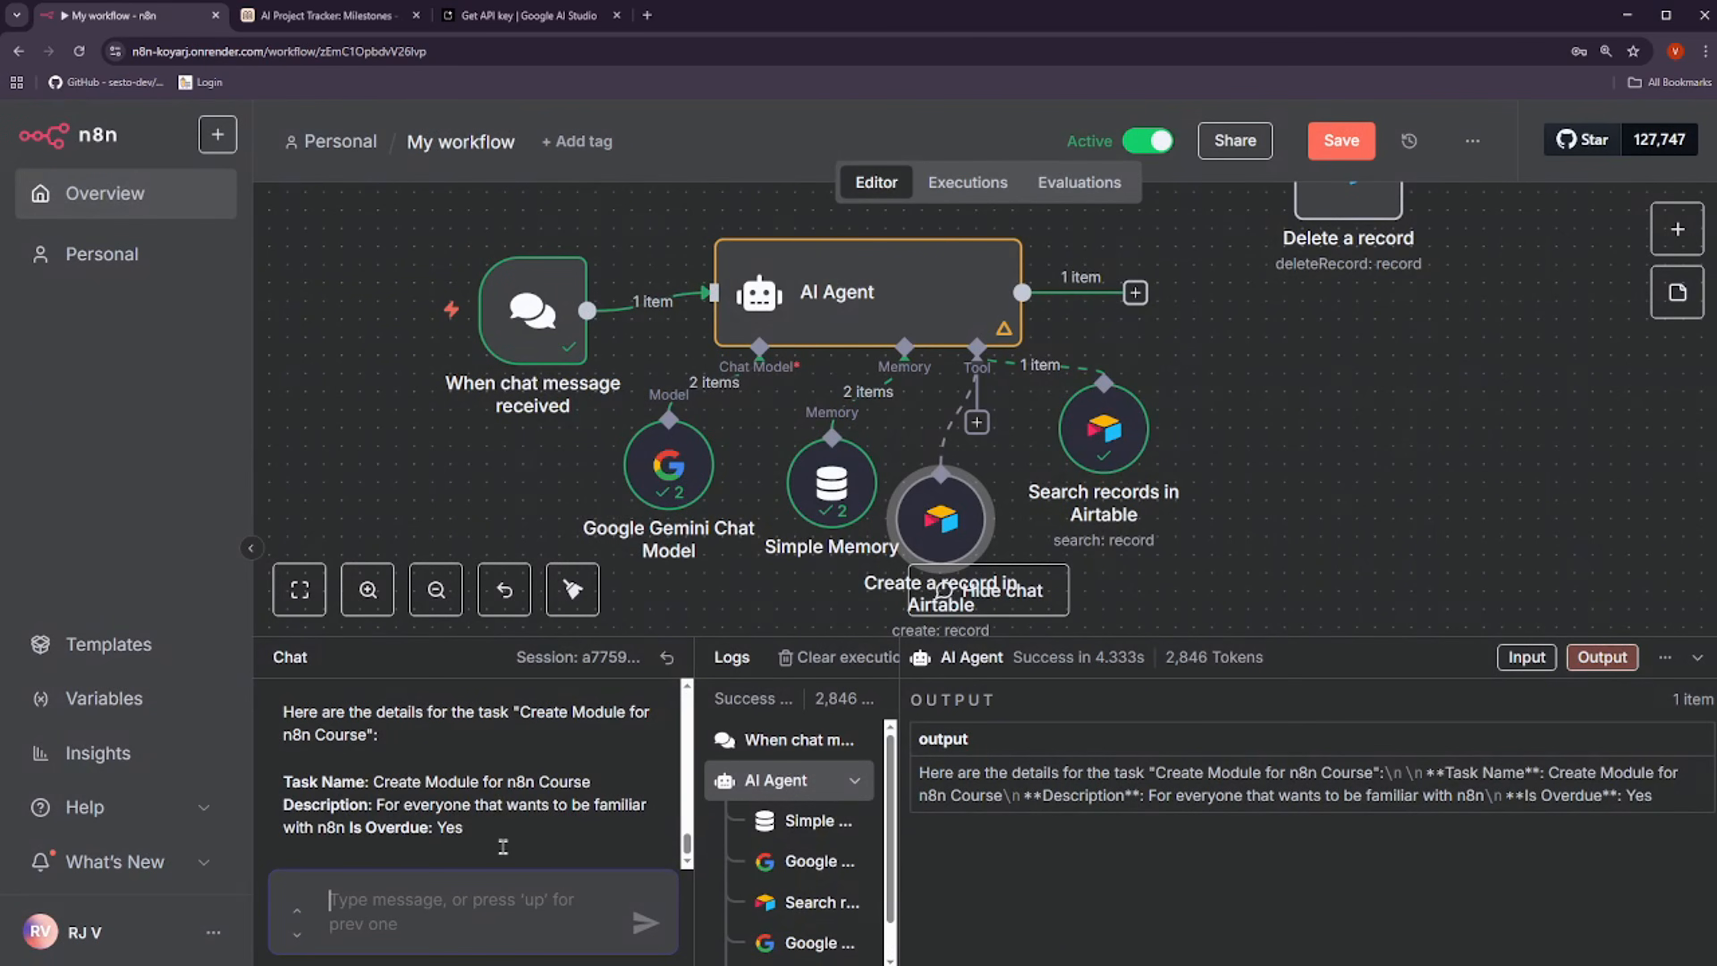
Switch to Airtable, examine the columns of the Tasks table, and return to the n8n workflow
click(324, 14)
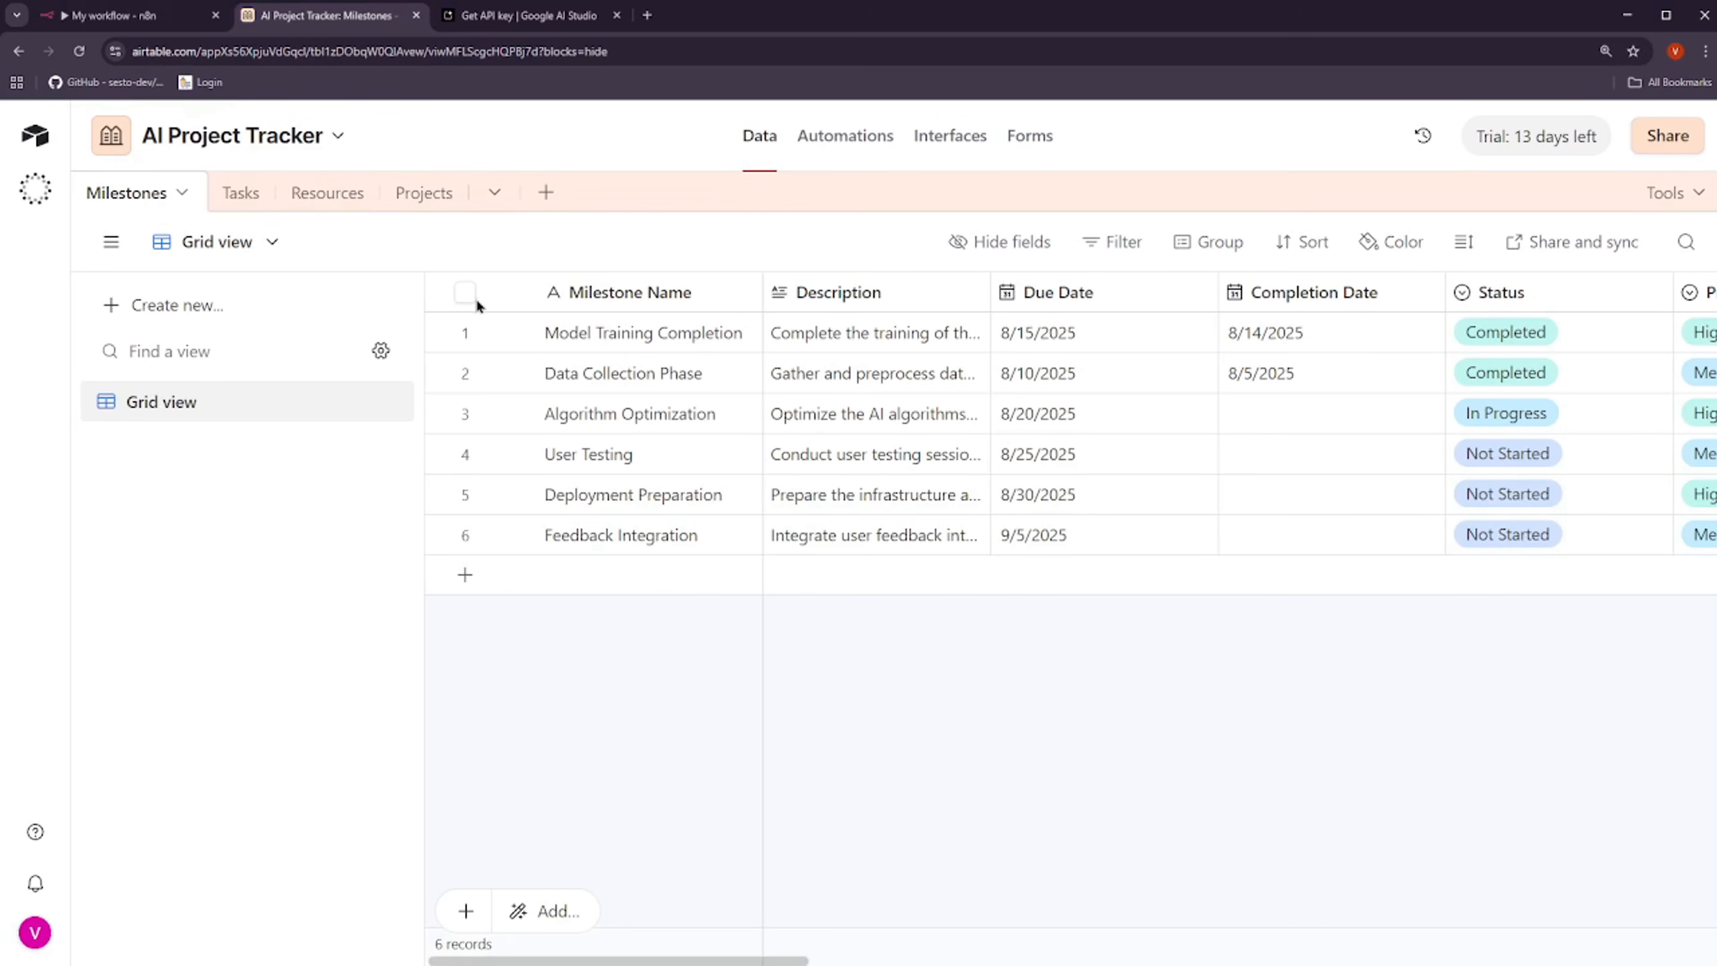
click(241, 194)
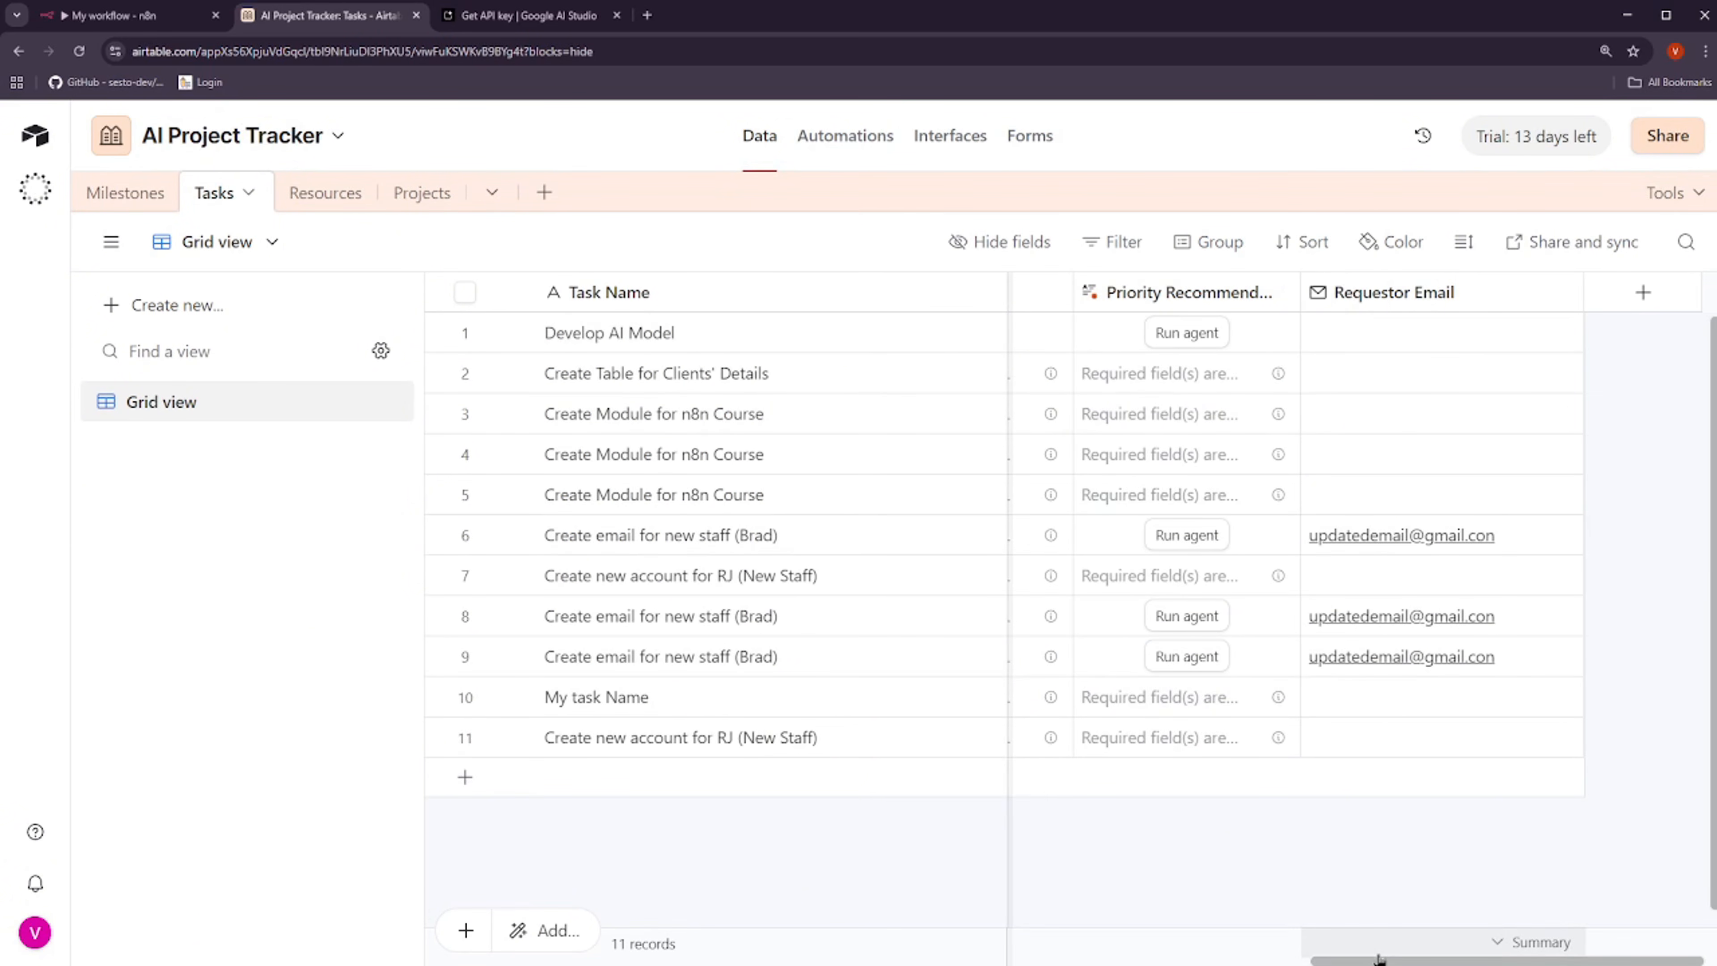
drag(1379, 959, 667, 941)
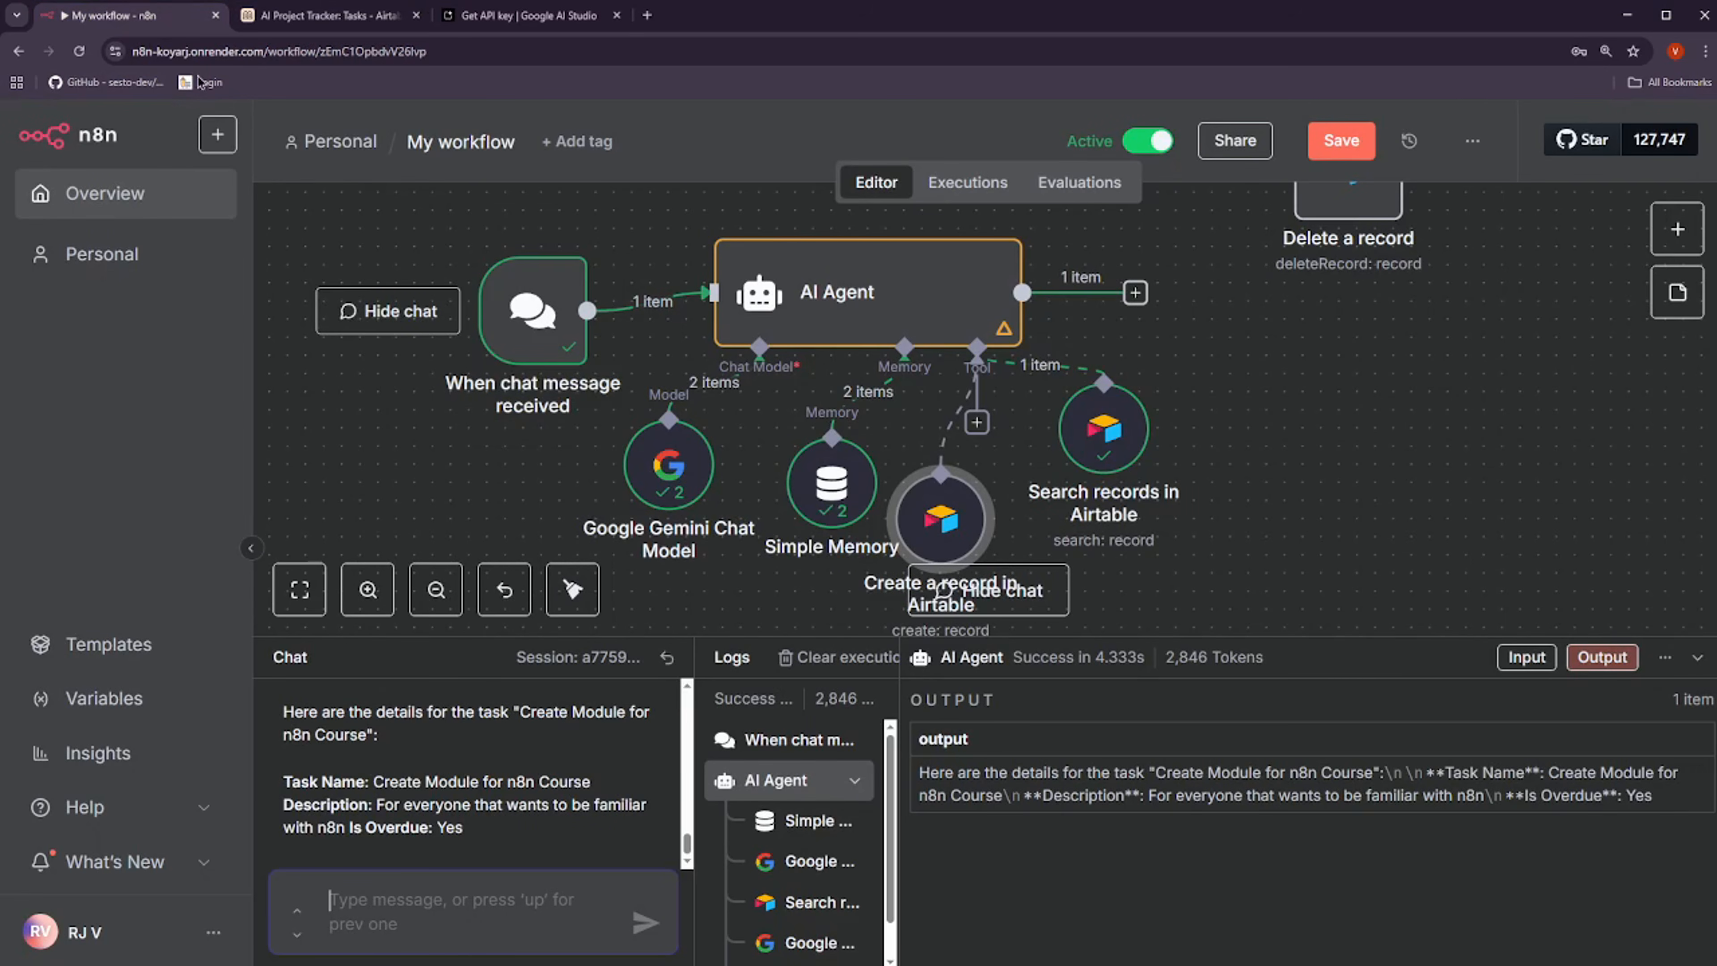
click(121, 15)
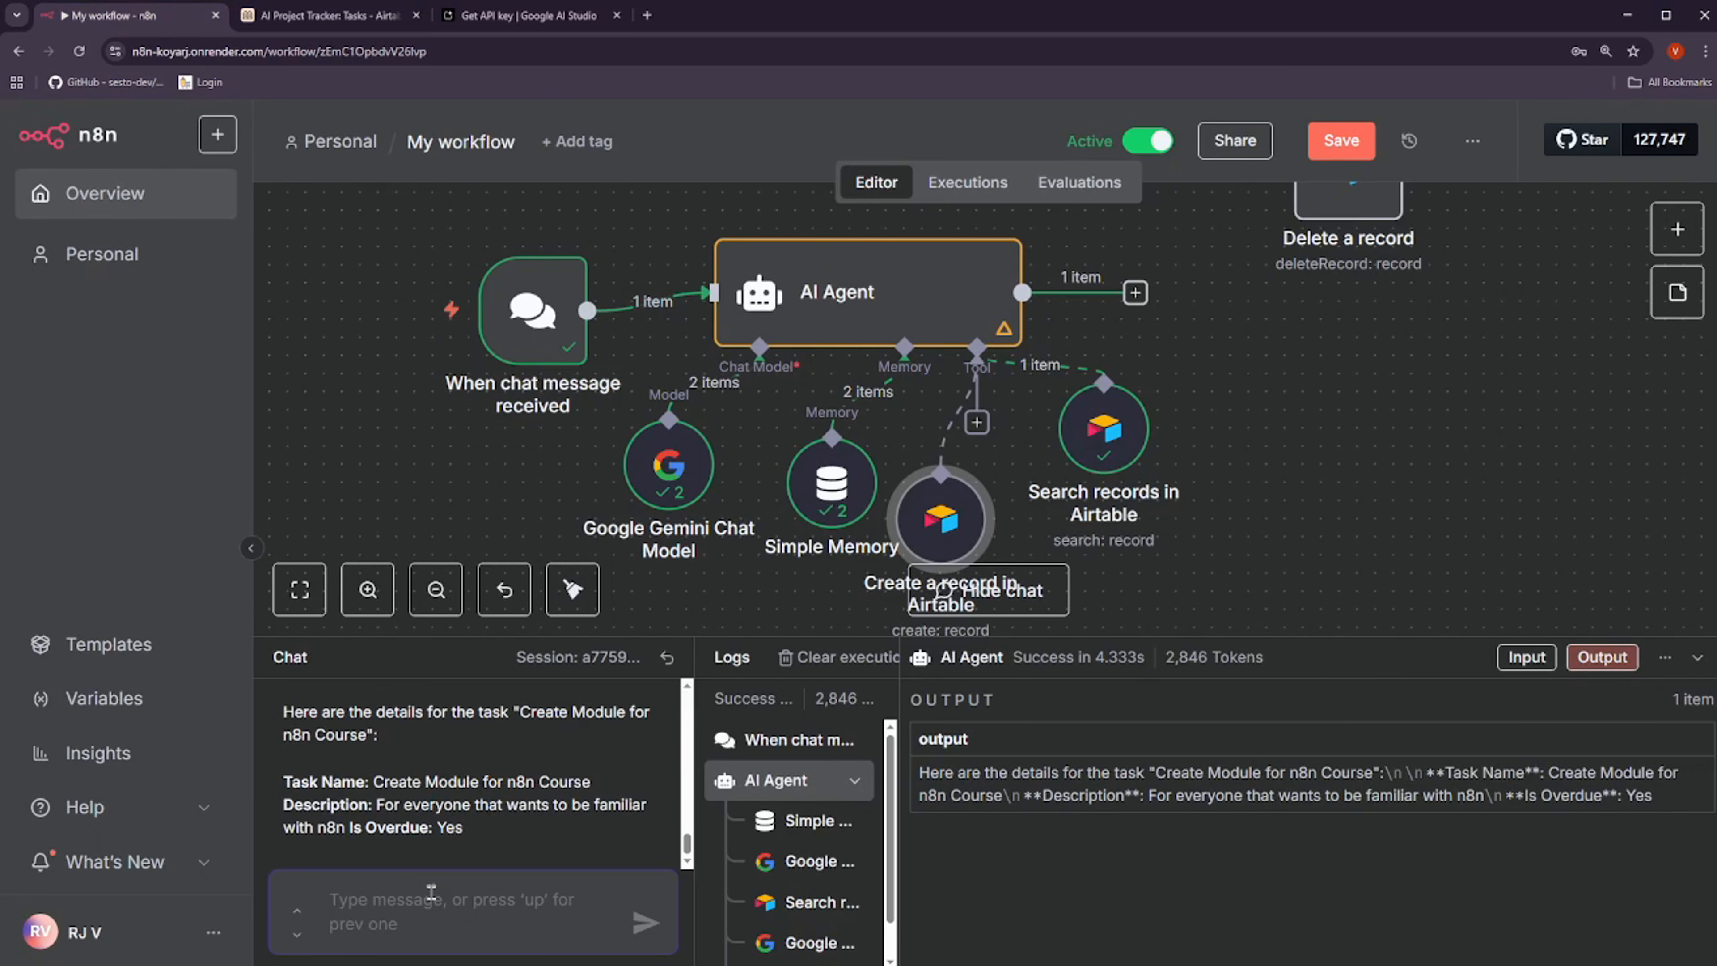
Ask the agent in the chat: Add a new Task named "My test task" with a description "This is my test task."
click(418, 880)
text(Add anew)
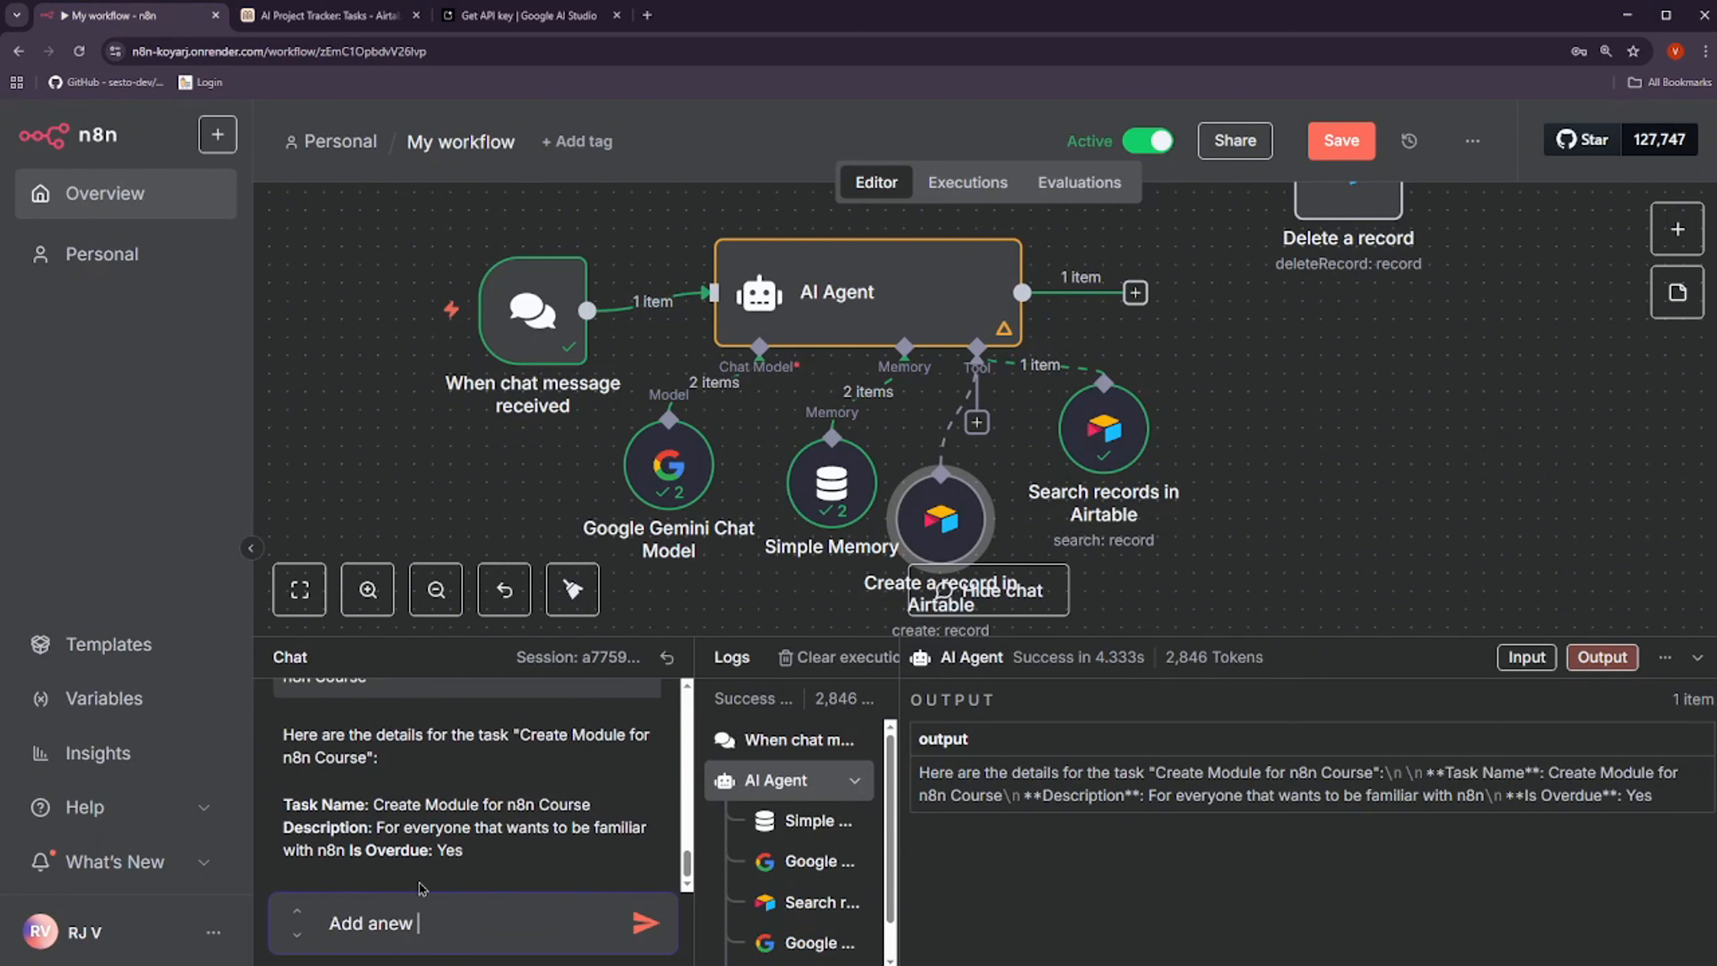
key(BackSpace)
key(BackSpace)
key(BackSpace)
text(new Task na)
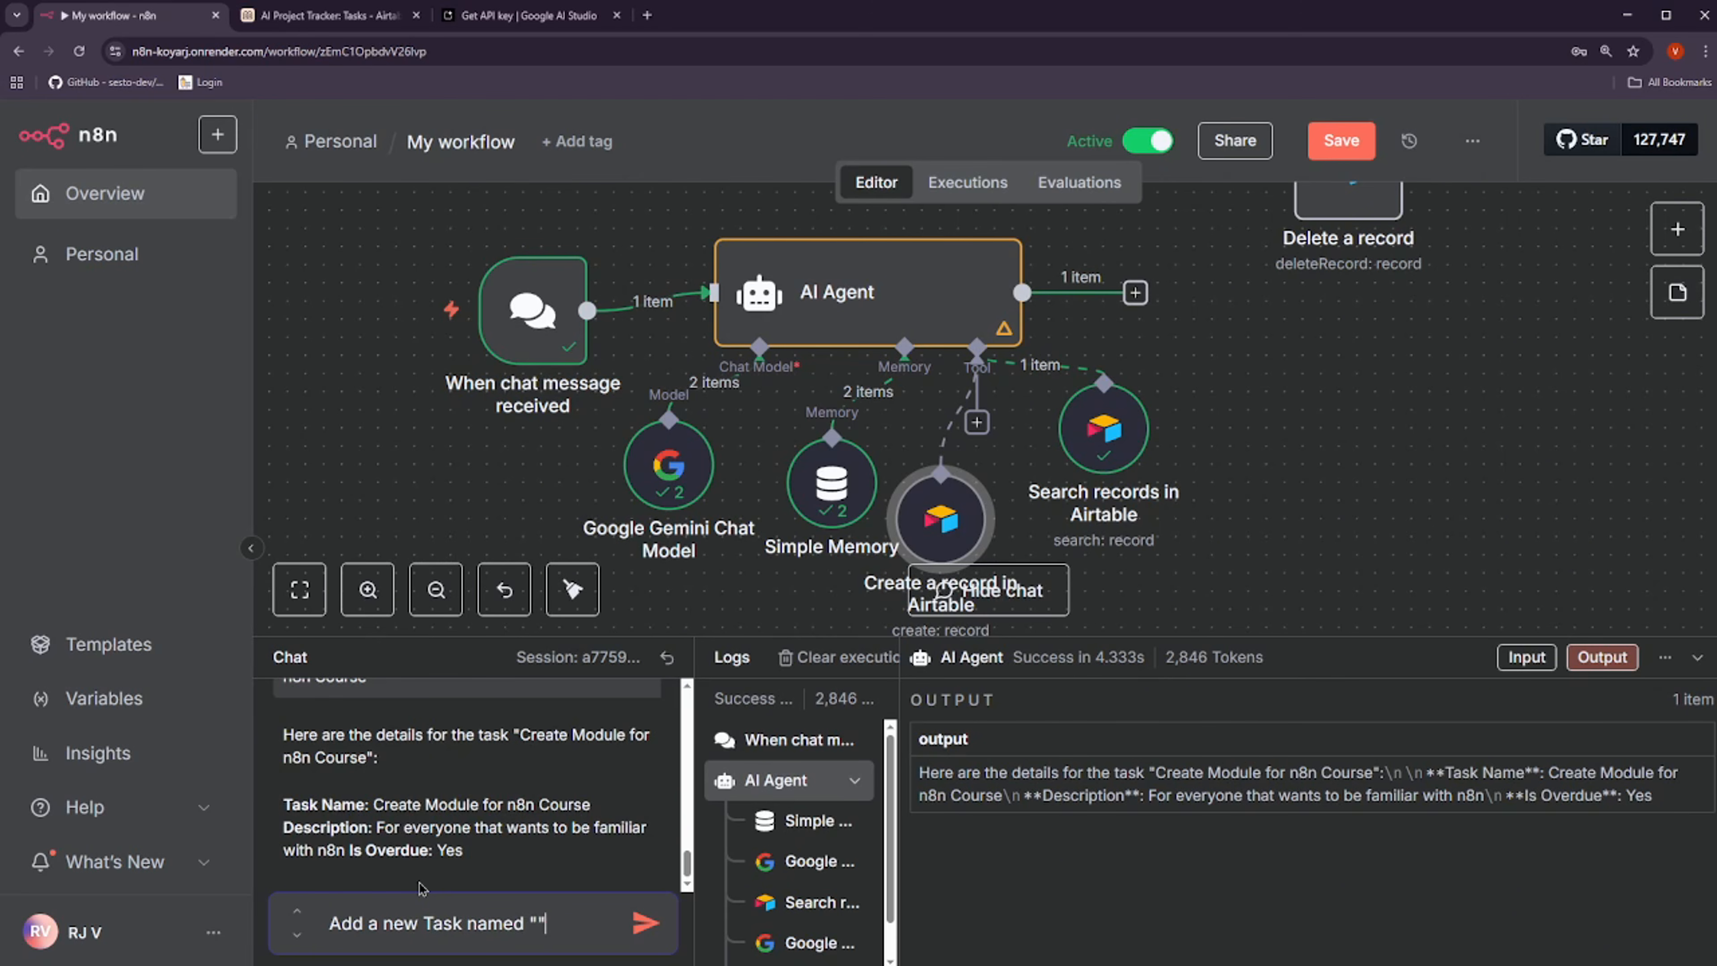
text(med "My test)
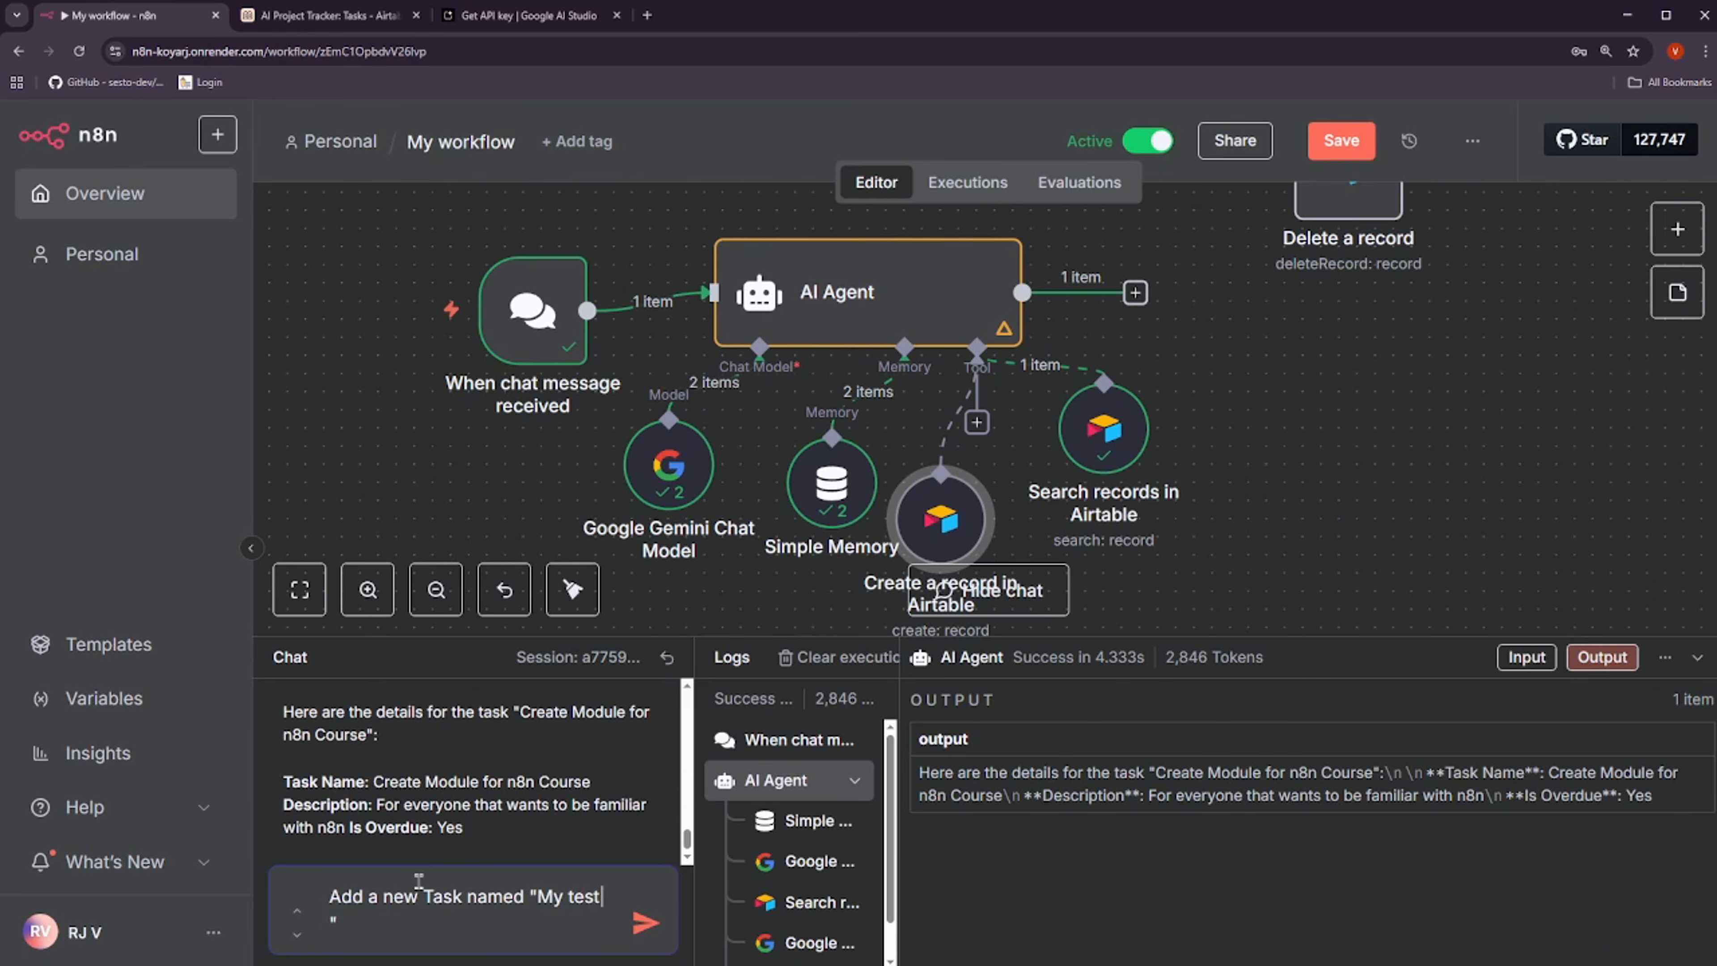
text( task)
text( a)
key(BackSpace)
text(with a descruptio)
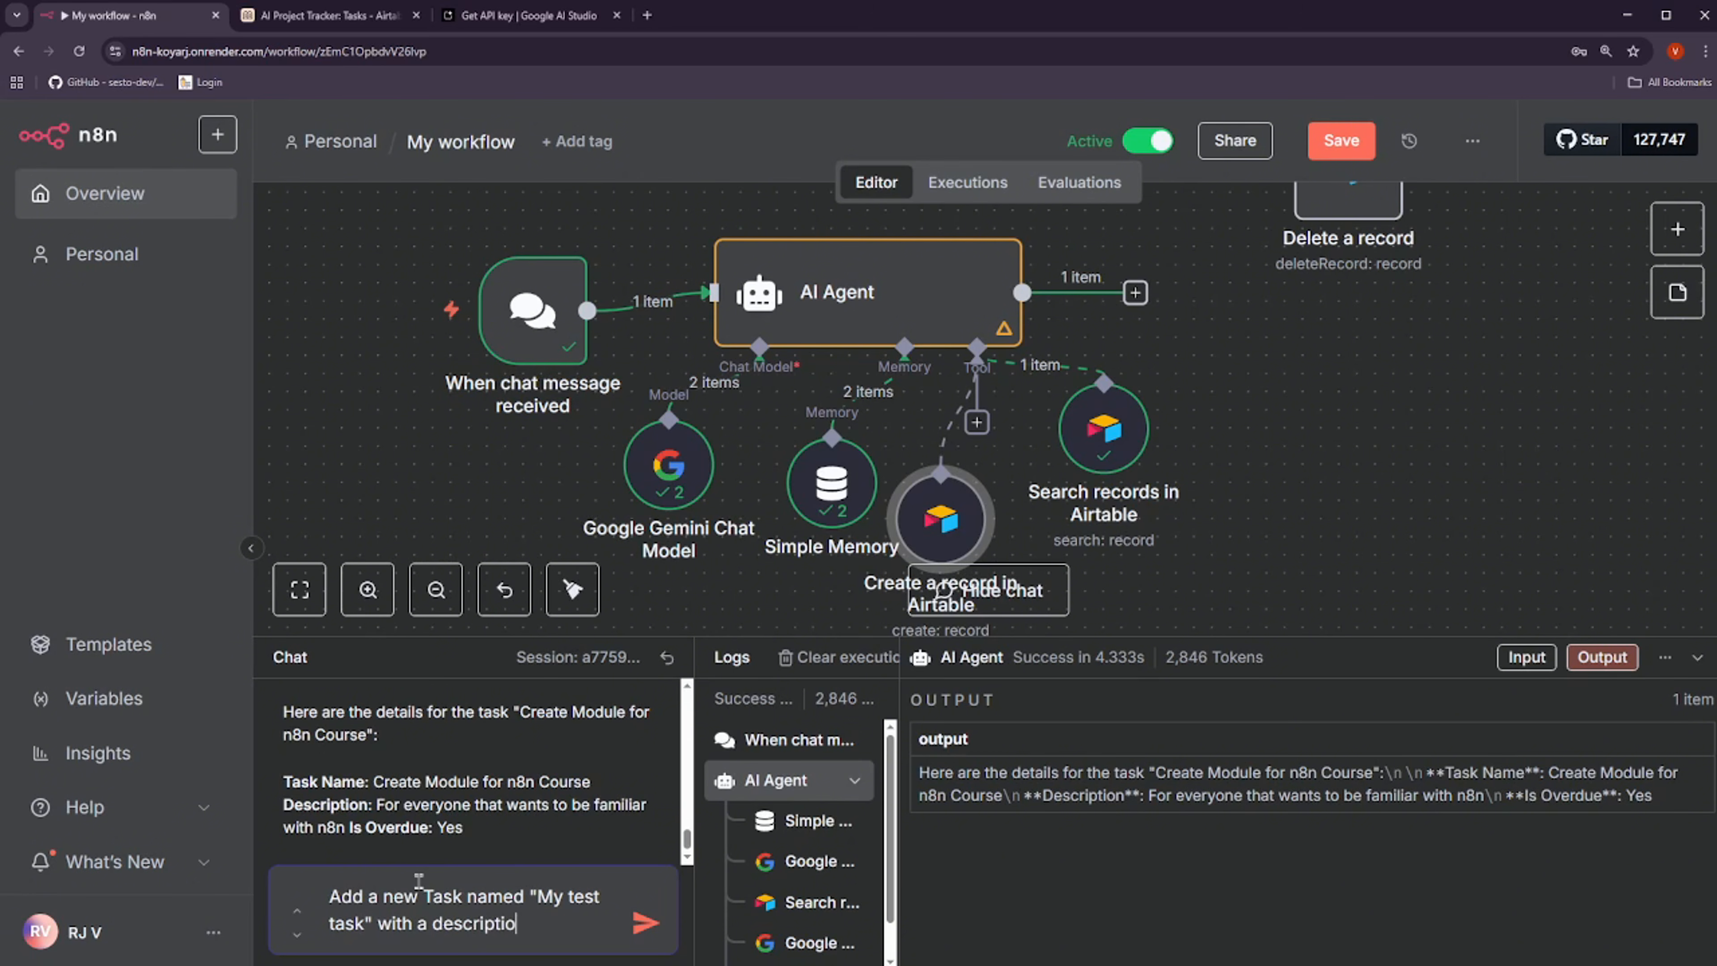
text(n of "")
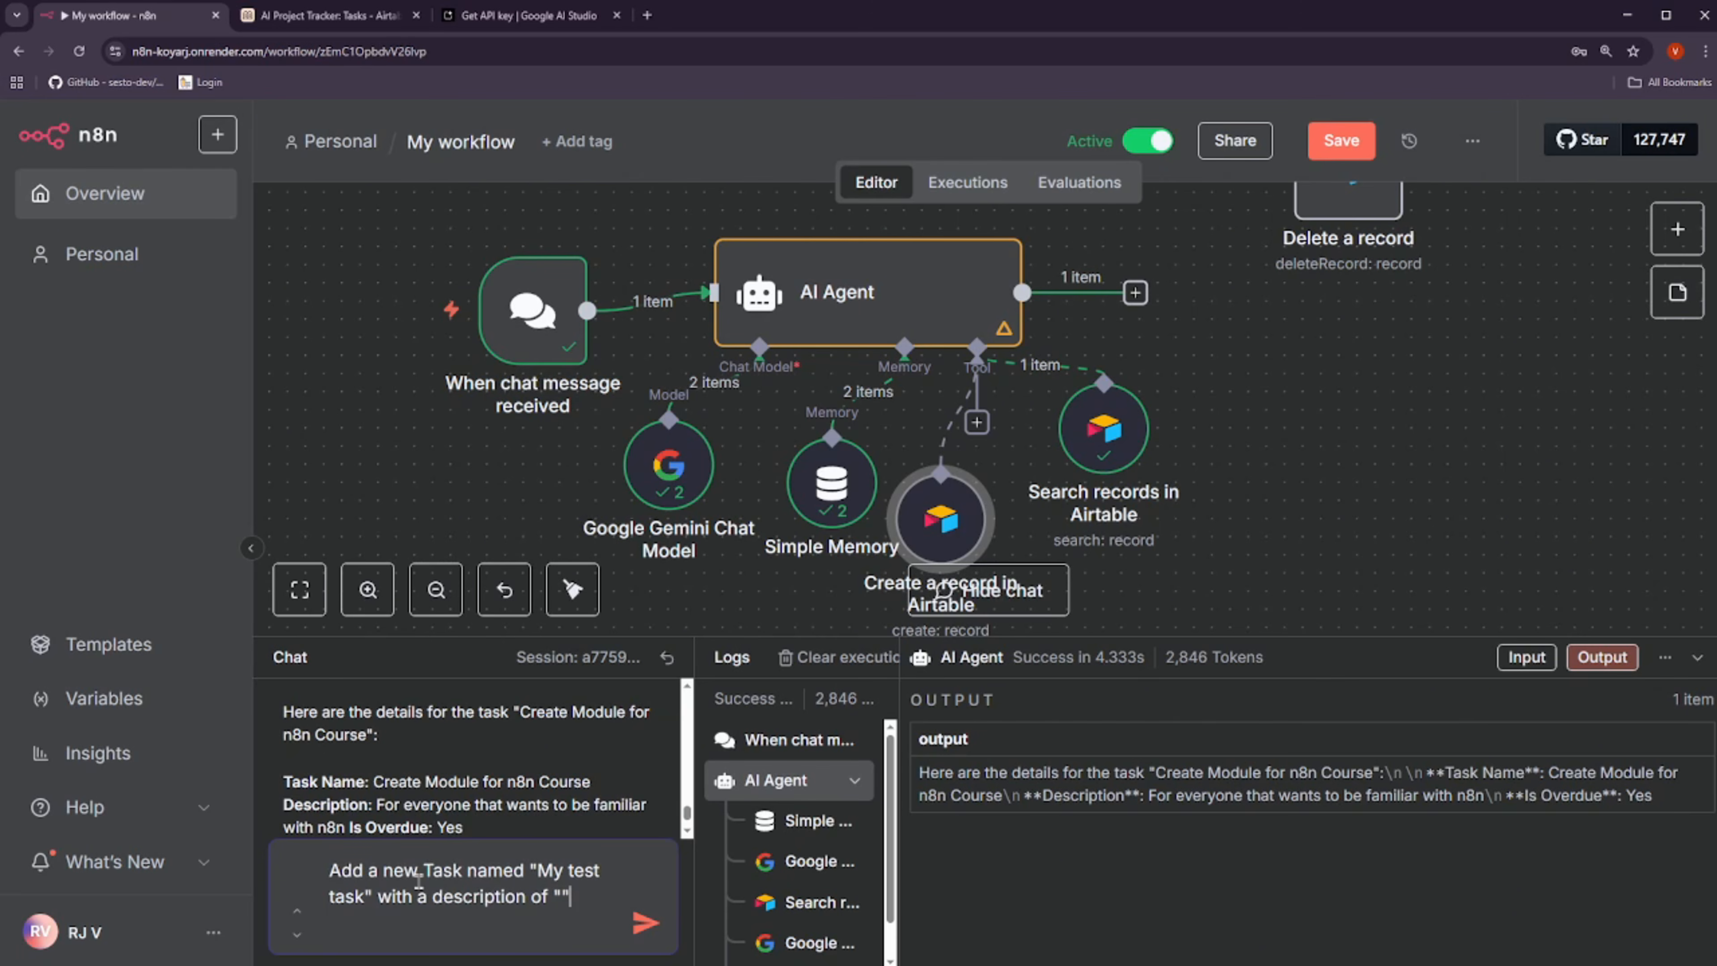
text(This is my test task.)
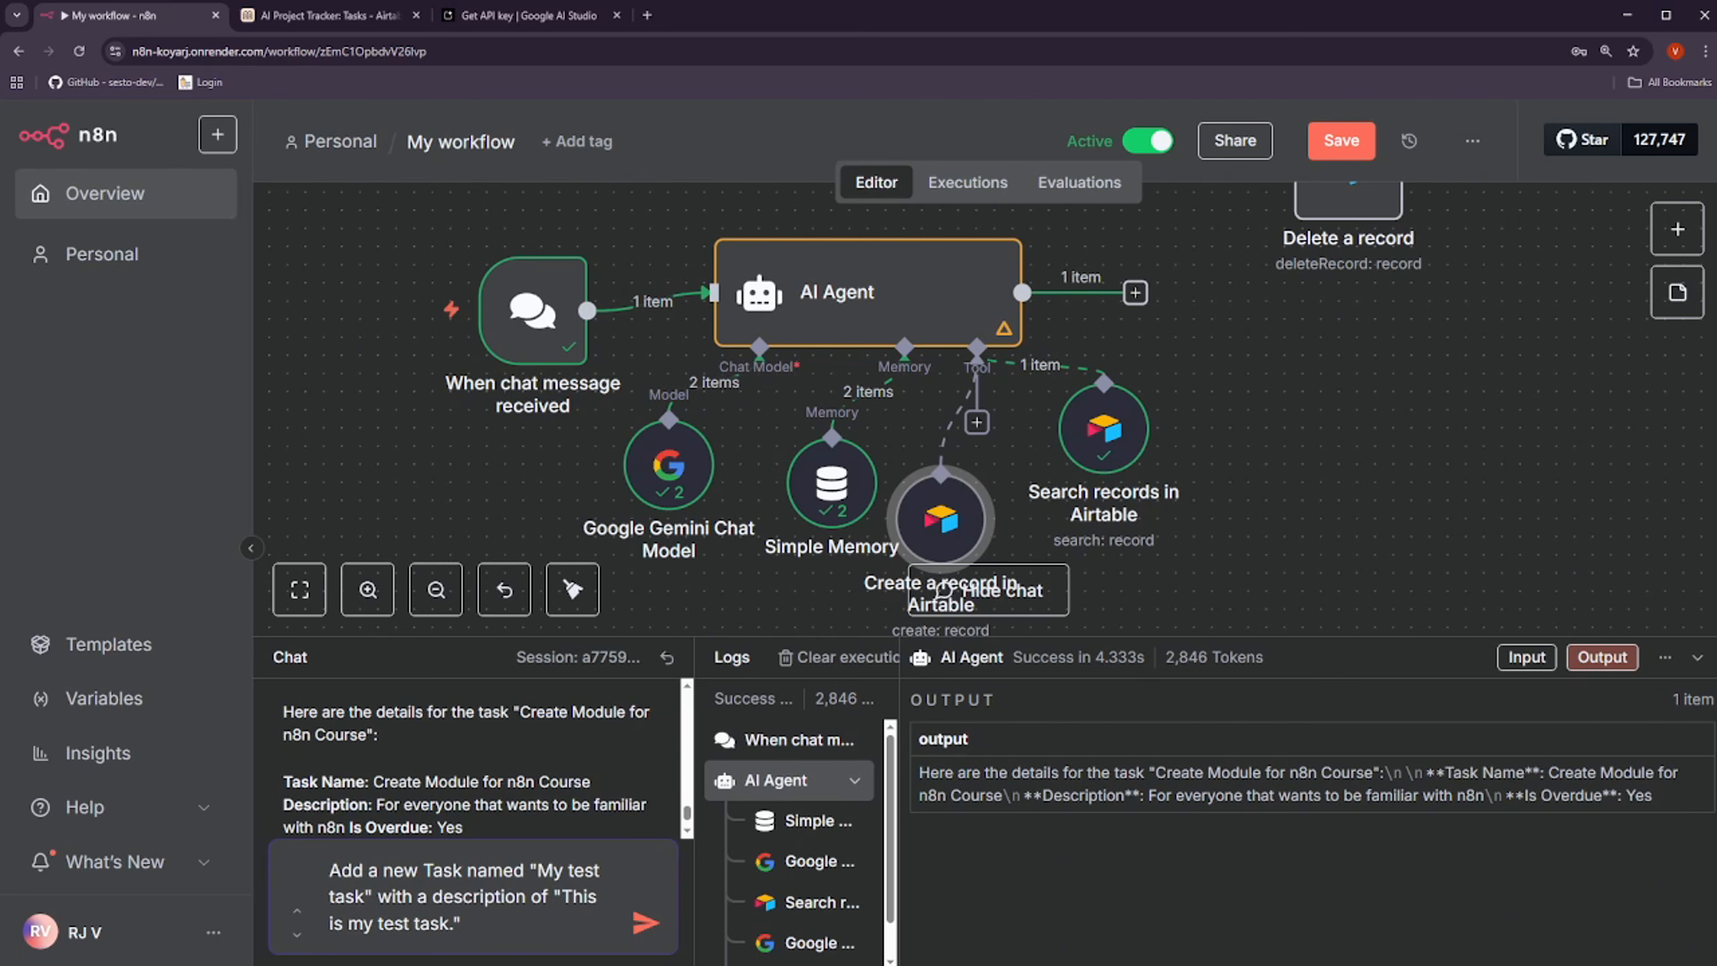
key(BackSpace)
key(BackSpace)
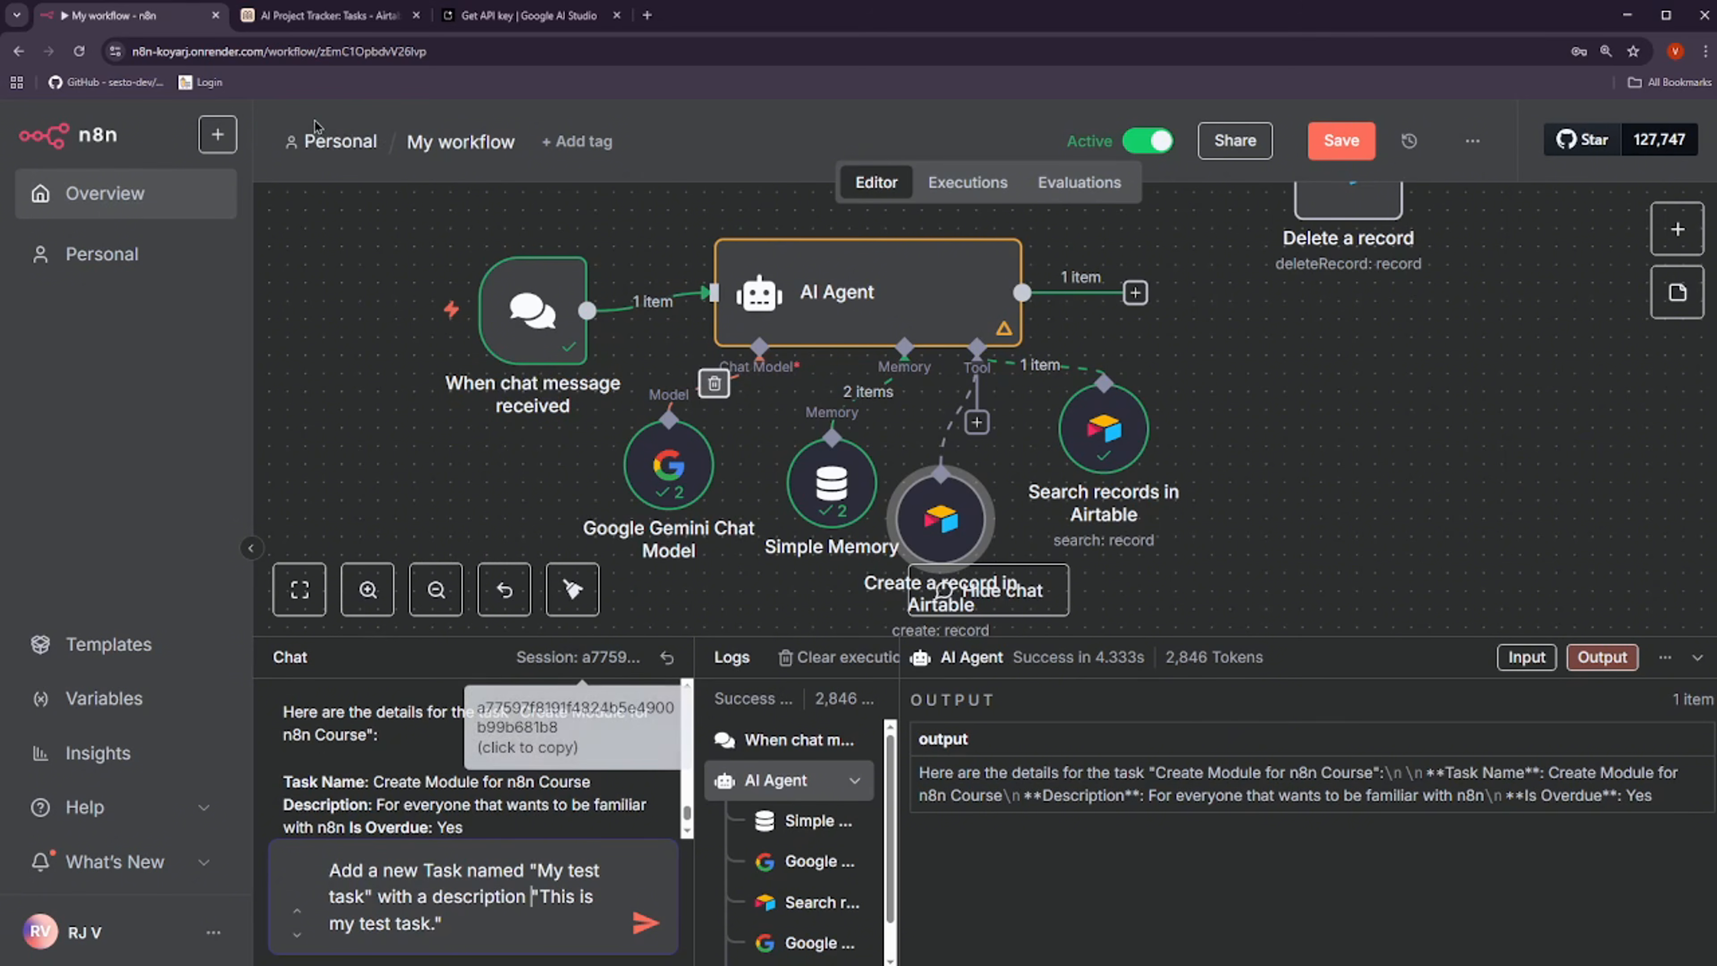
key(Return)
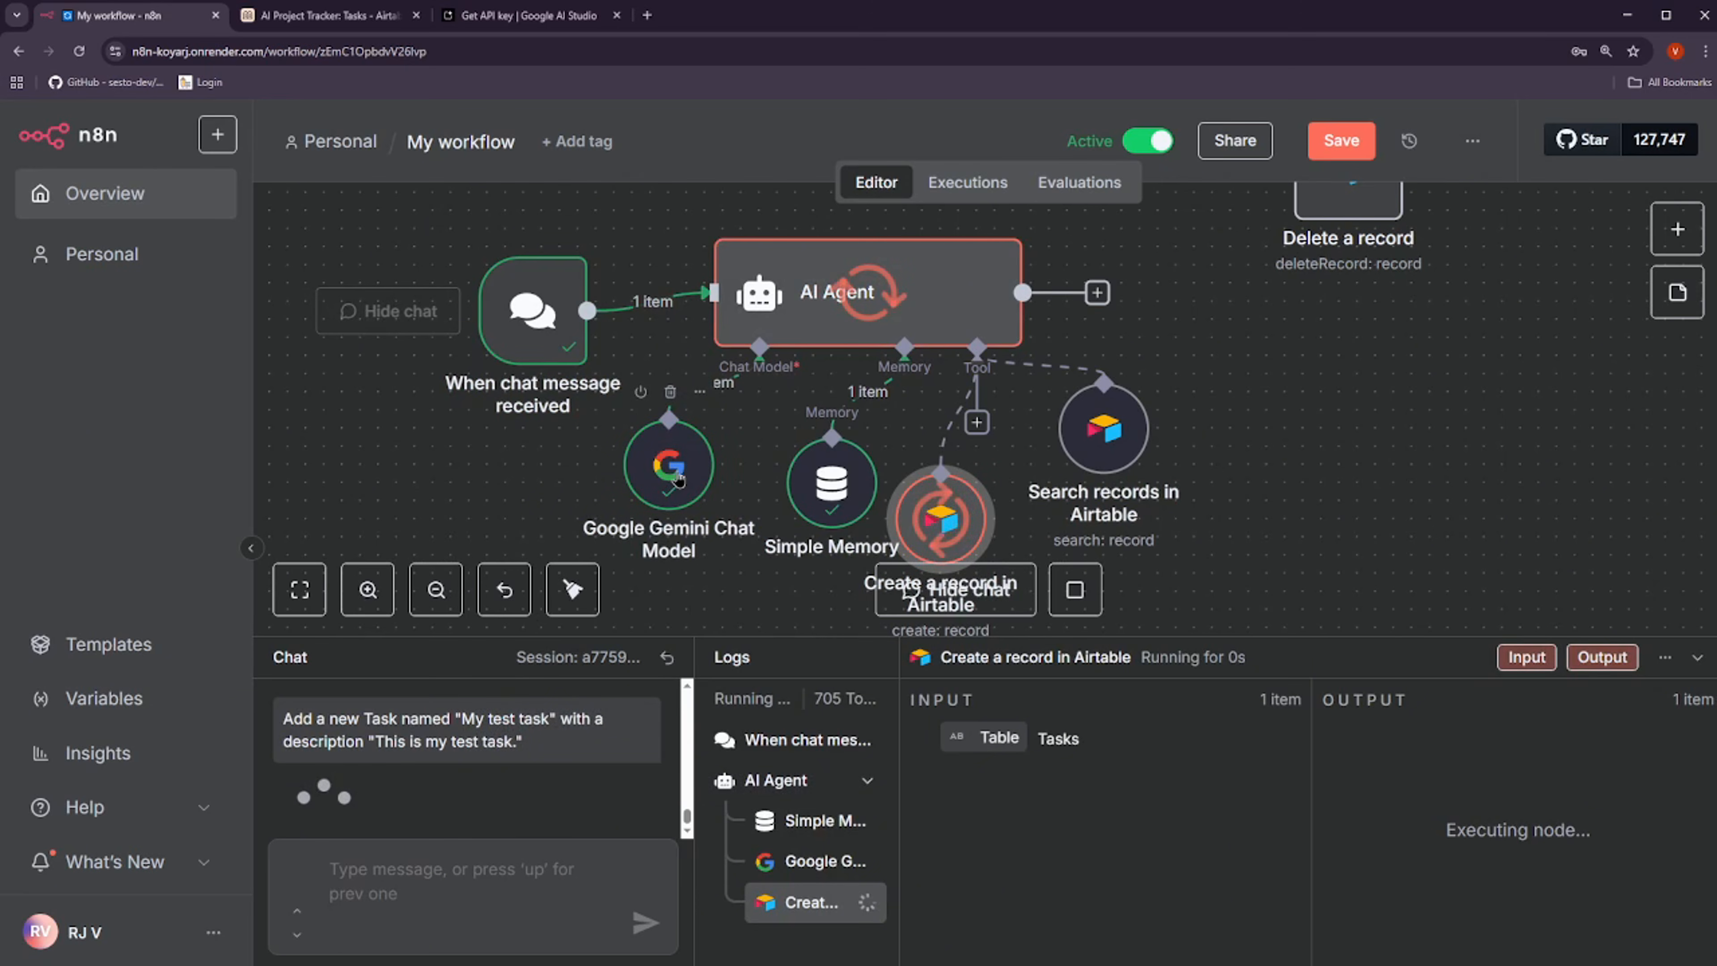
Read the agent's reply about the new task and answer it with "Yes" in the chat
mouse_move(947, 546)
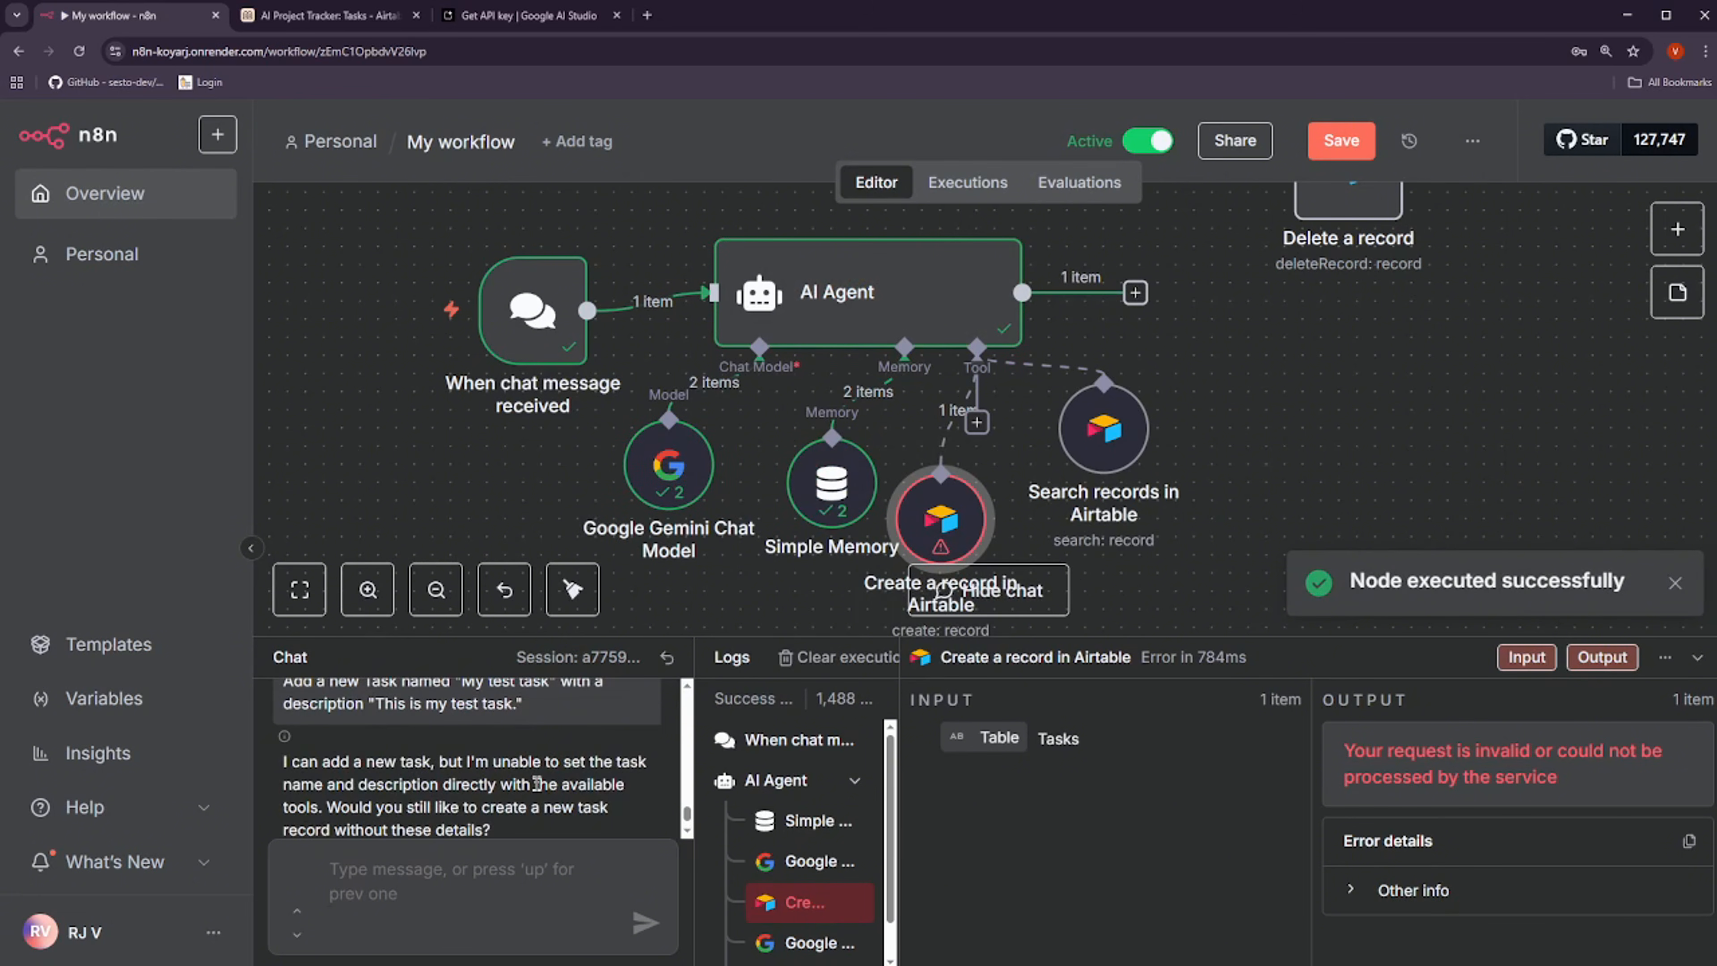
scroll(536, 784, down, 1)
scroll(562, 779, up, 1)
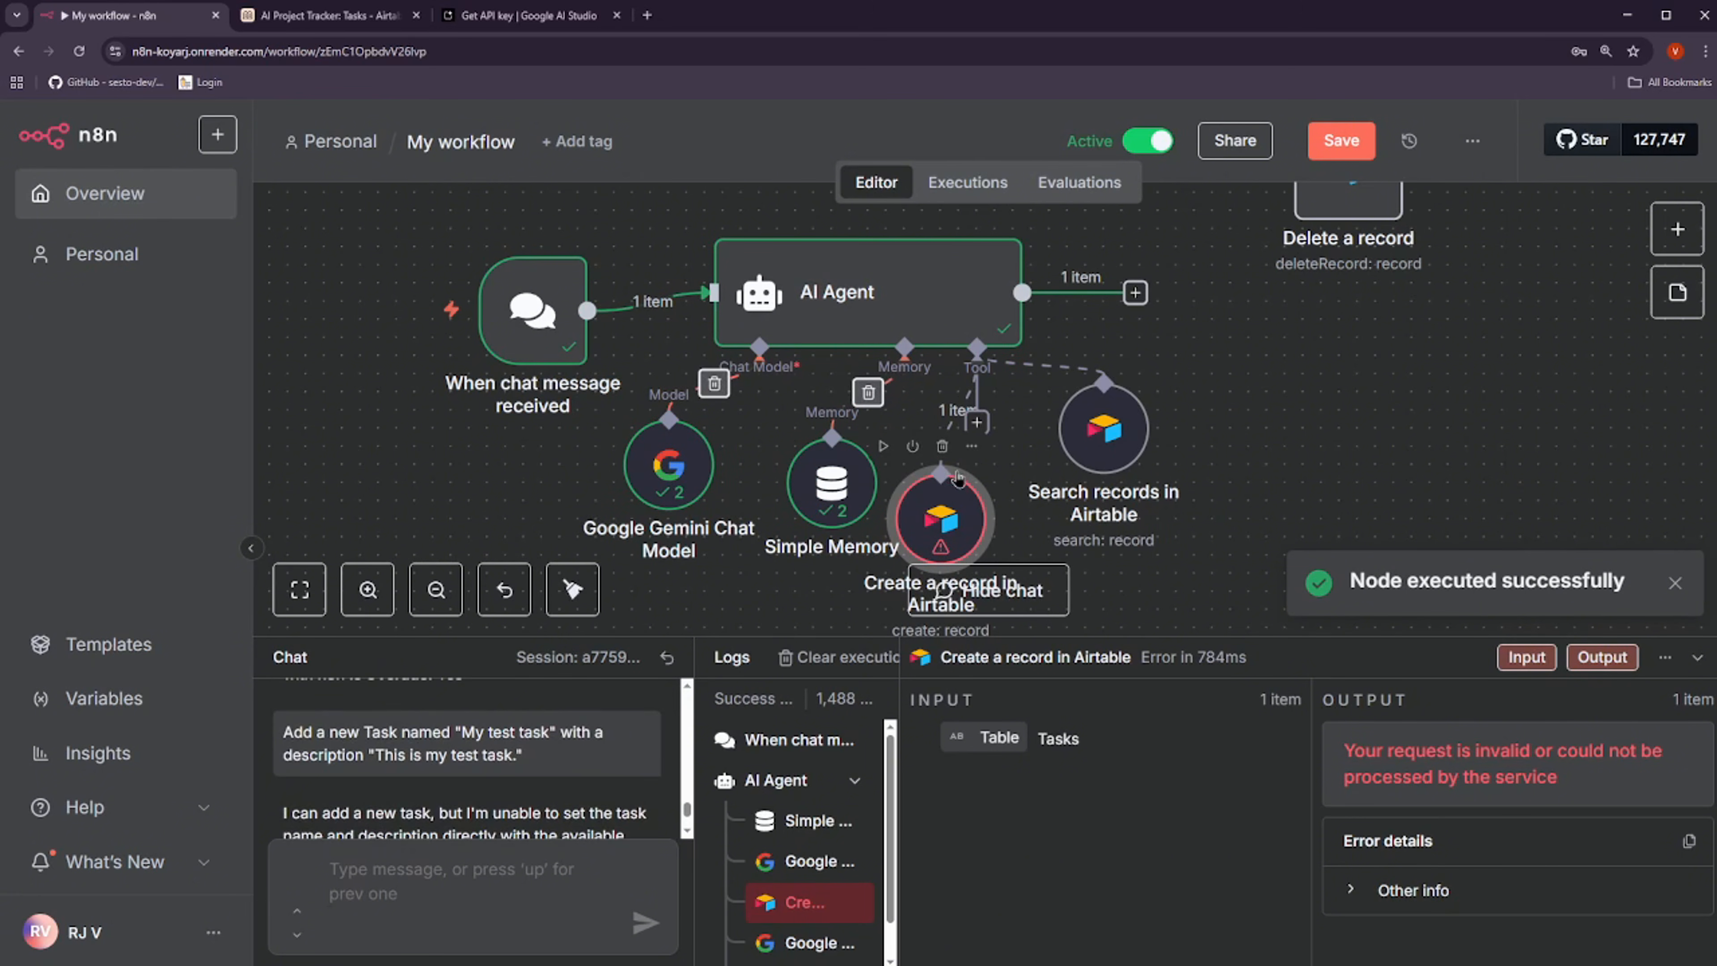
scroll(357, 770, down, 1)
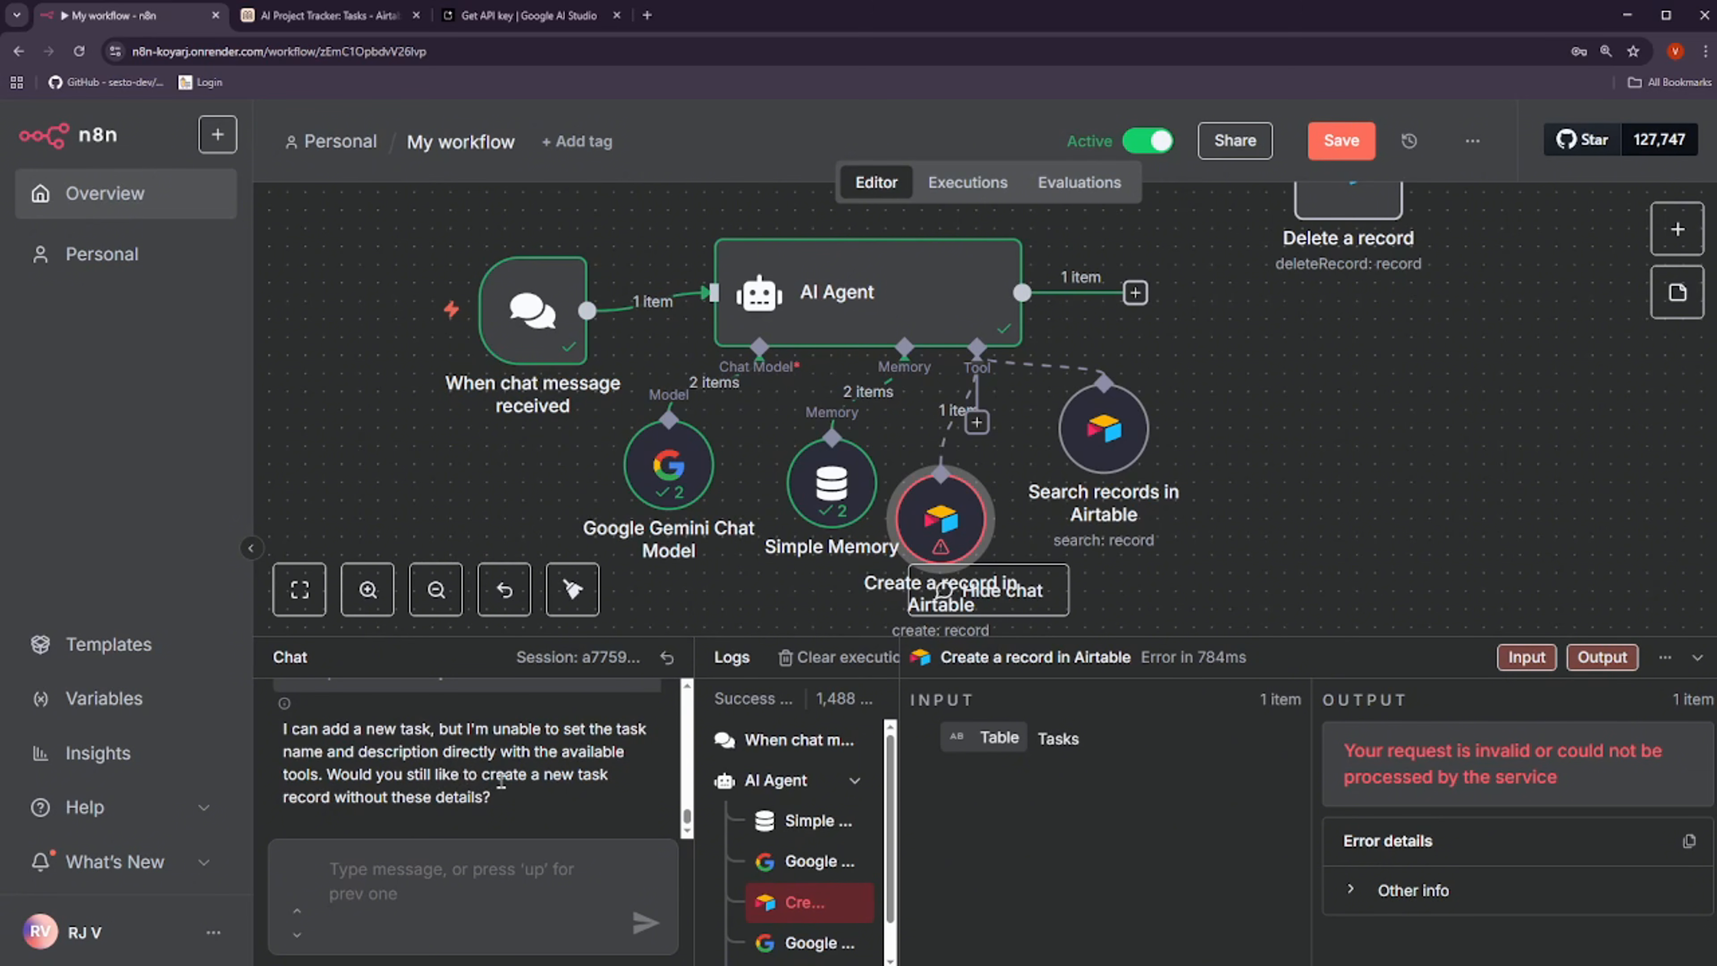
click(472, 890)
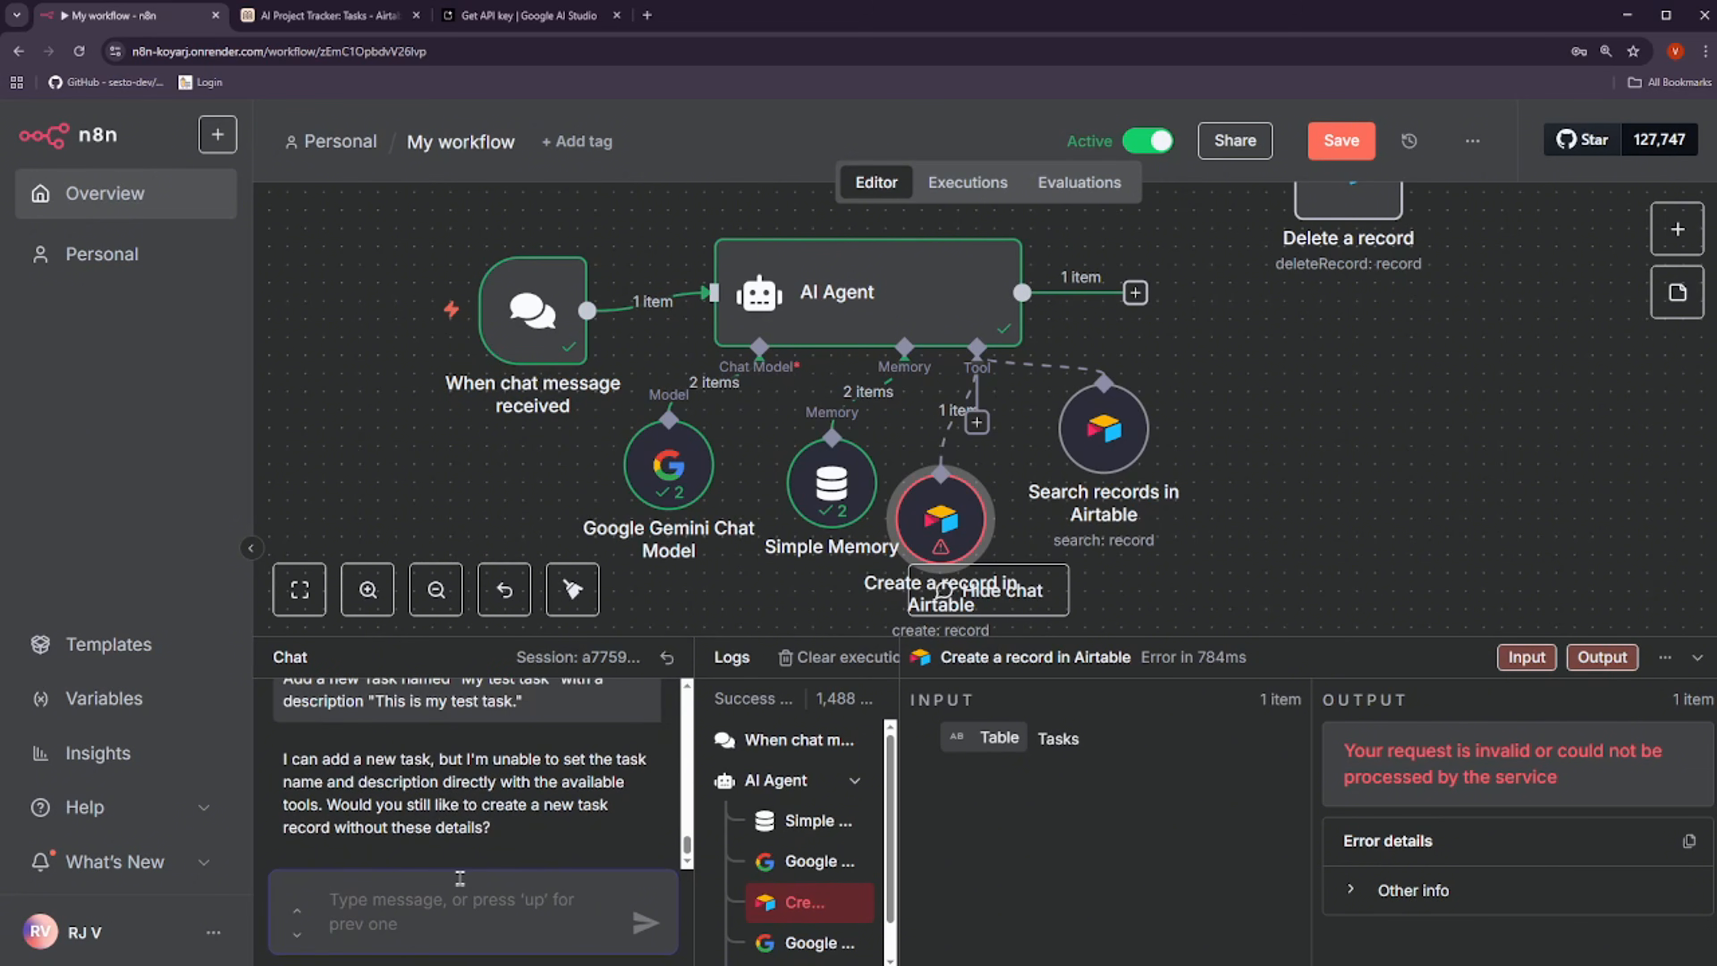
text(Yes)
key(Return)
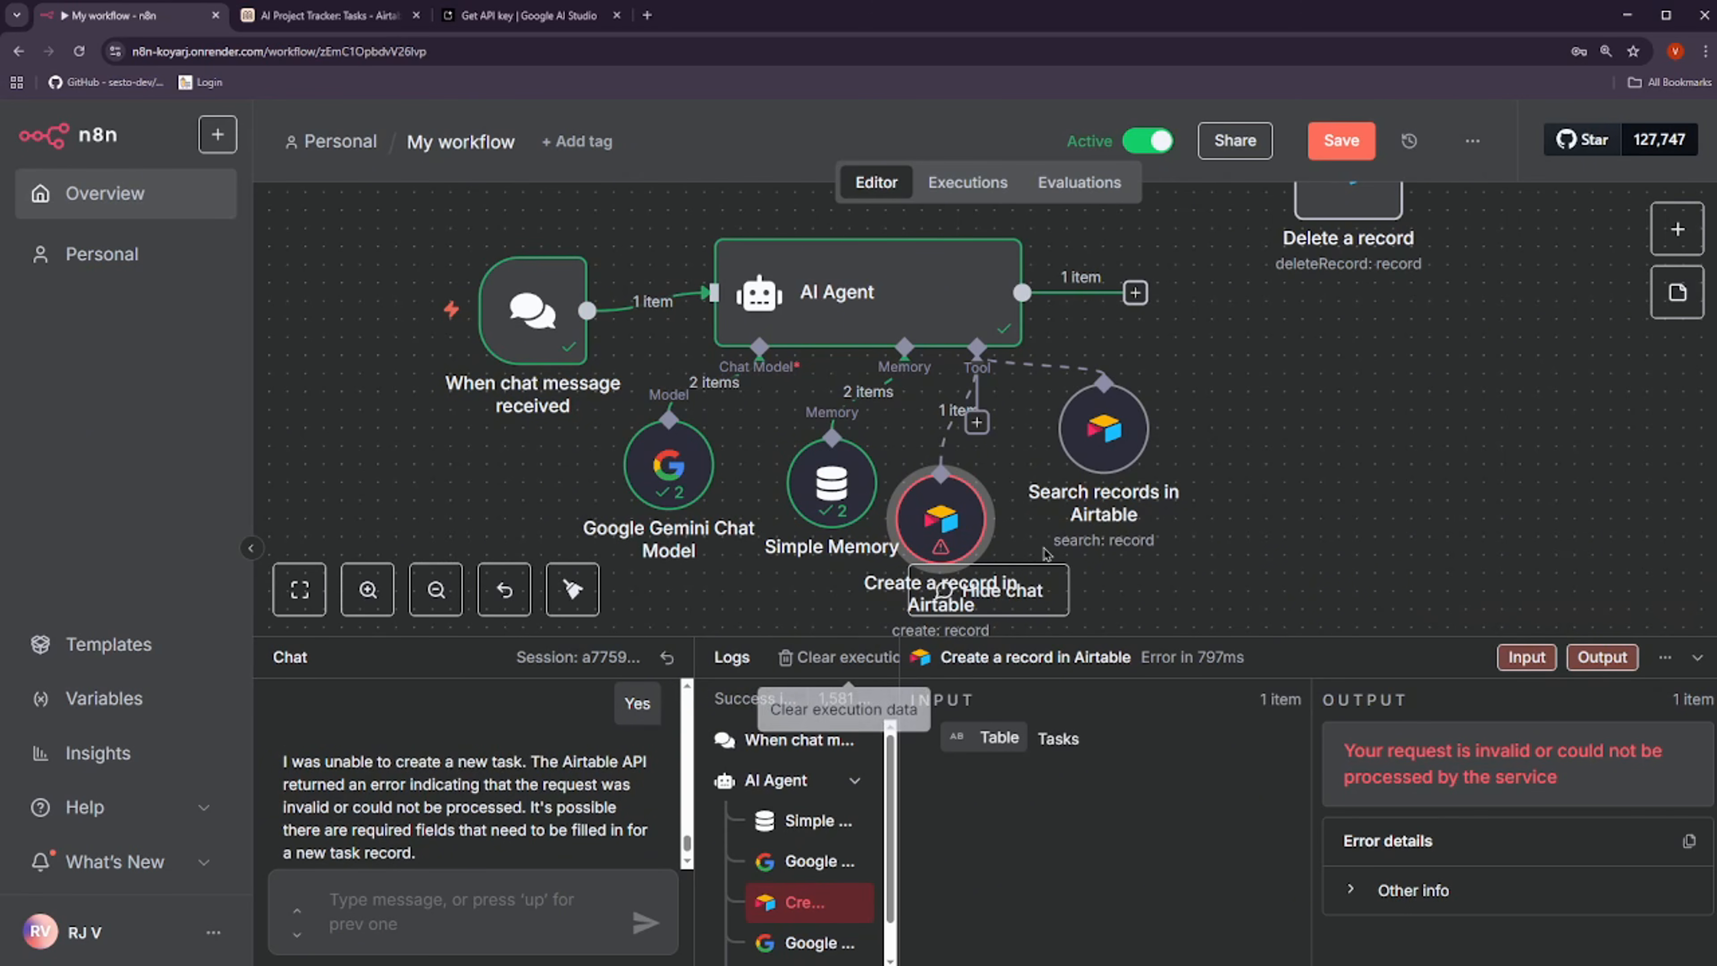
Open the Create a record in Airtable tool and set its mapping column mode to Map Each Column Manually
double_click(943, 524)
scroll(835, 669, down, 2)
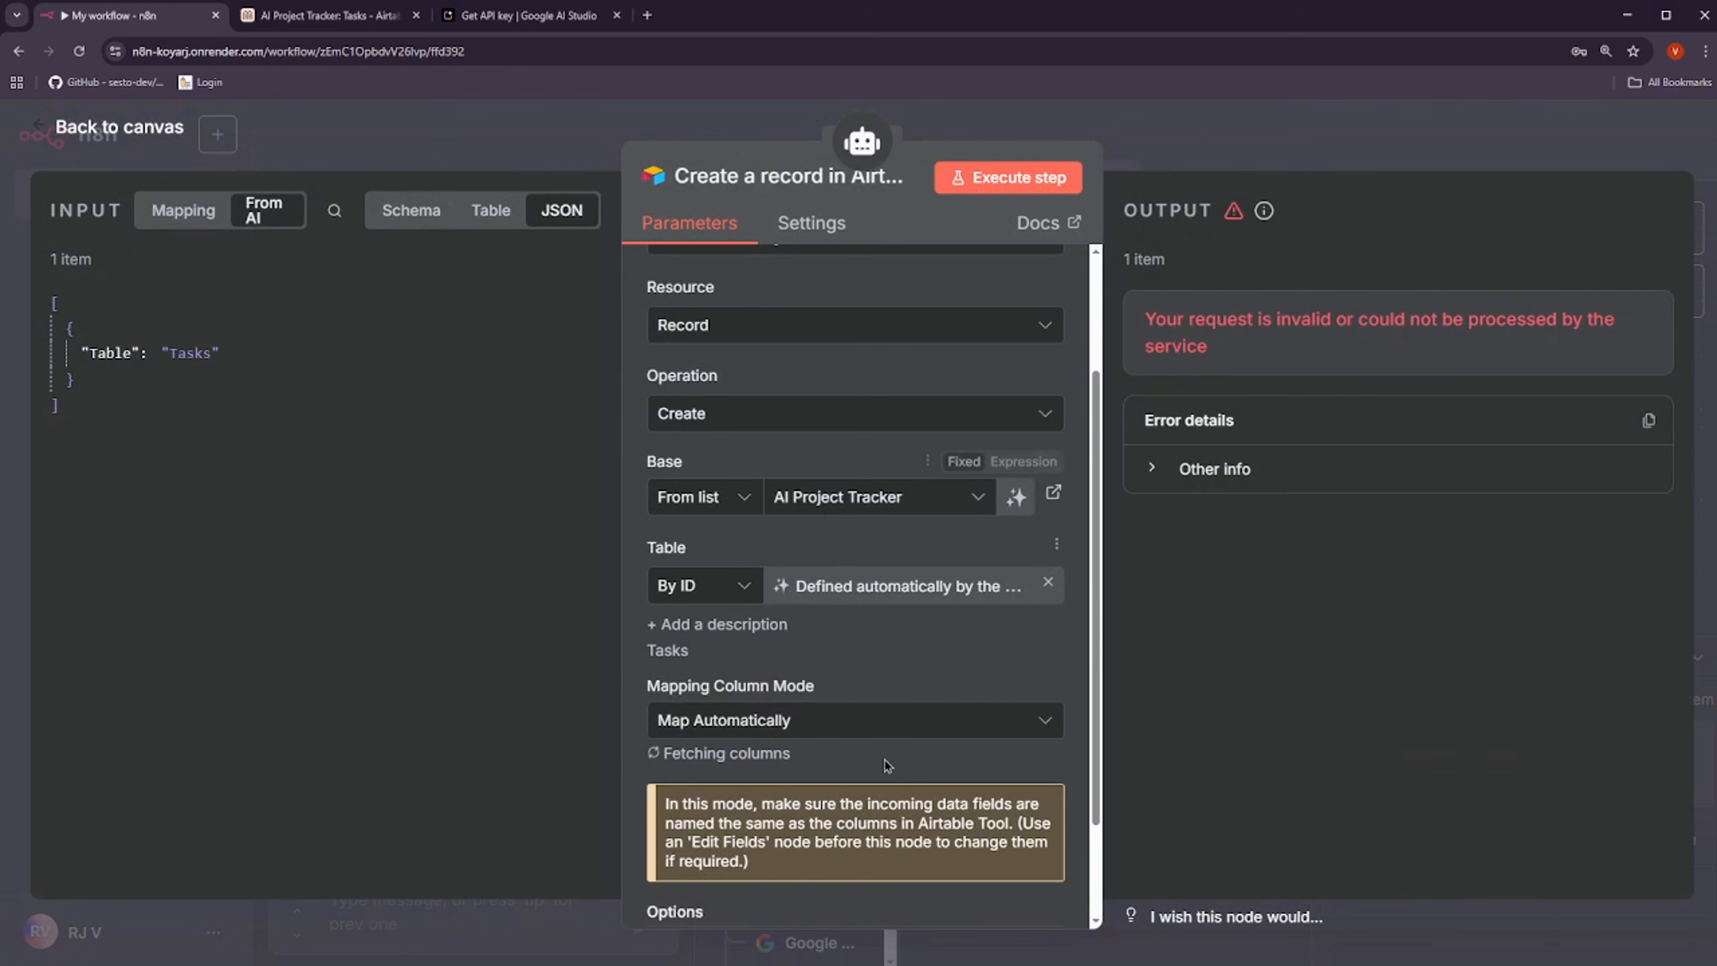
click(844, 725)
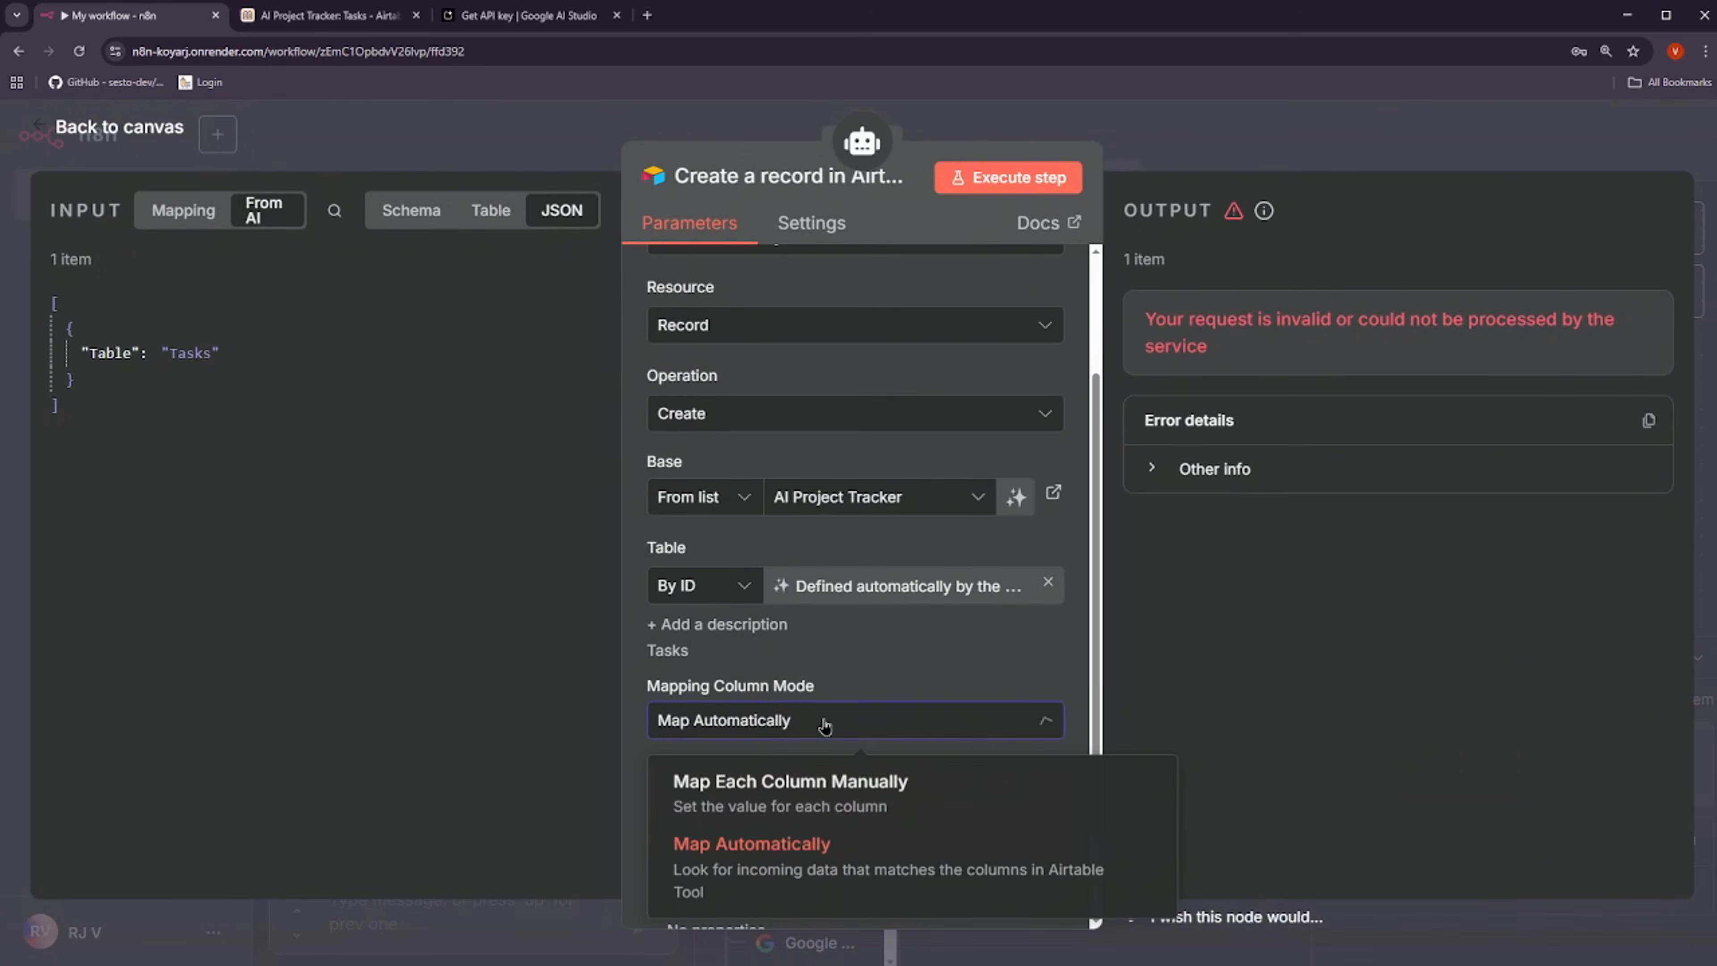
click(790, 792)
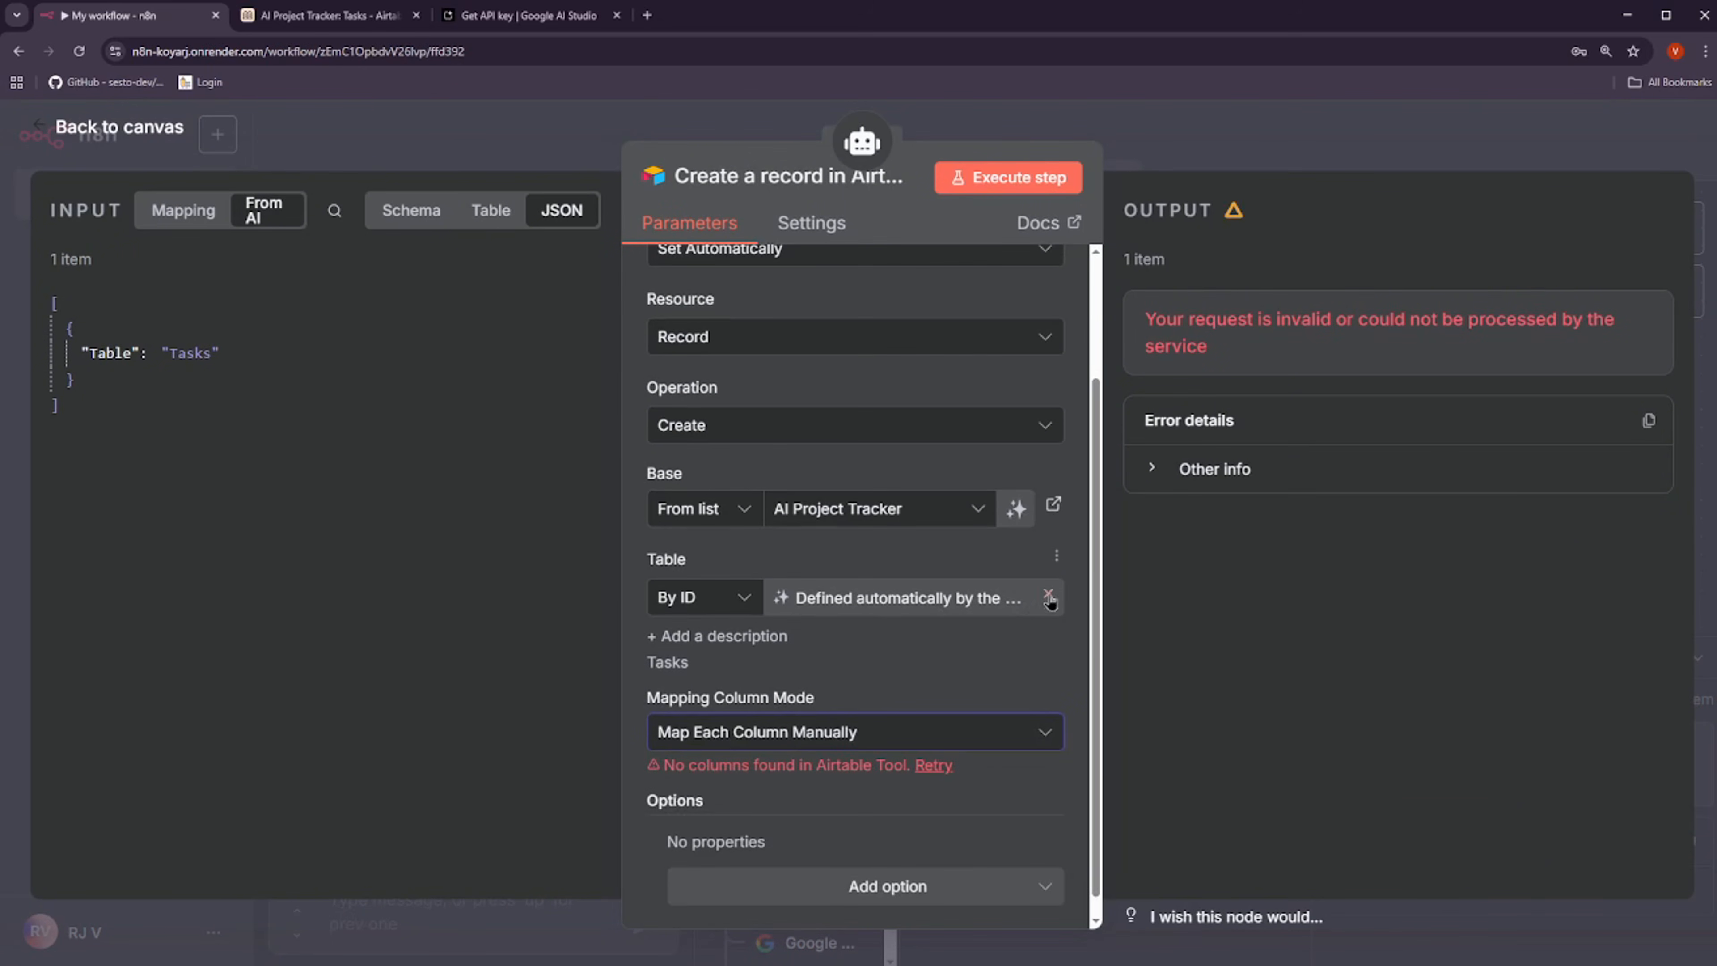
Replace the create tool's model-defined table with Tasks chosen from the list, look through the values to send, and return to the canvas
click(1016, 600)
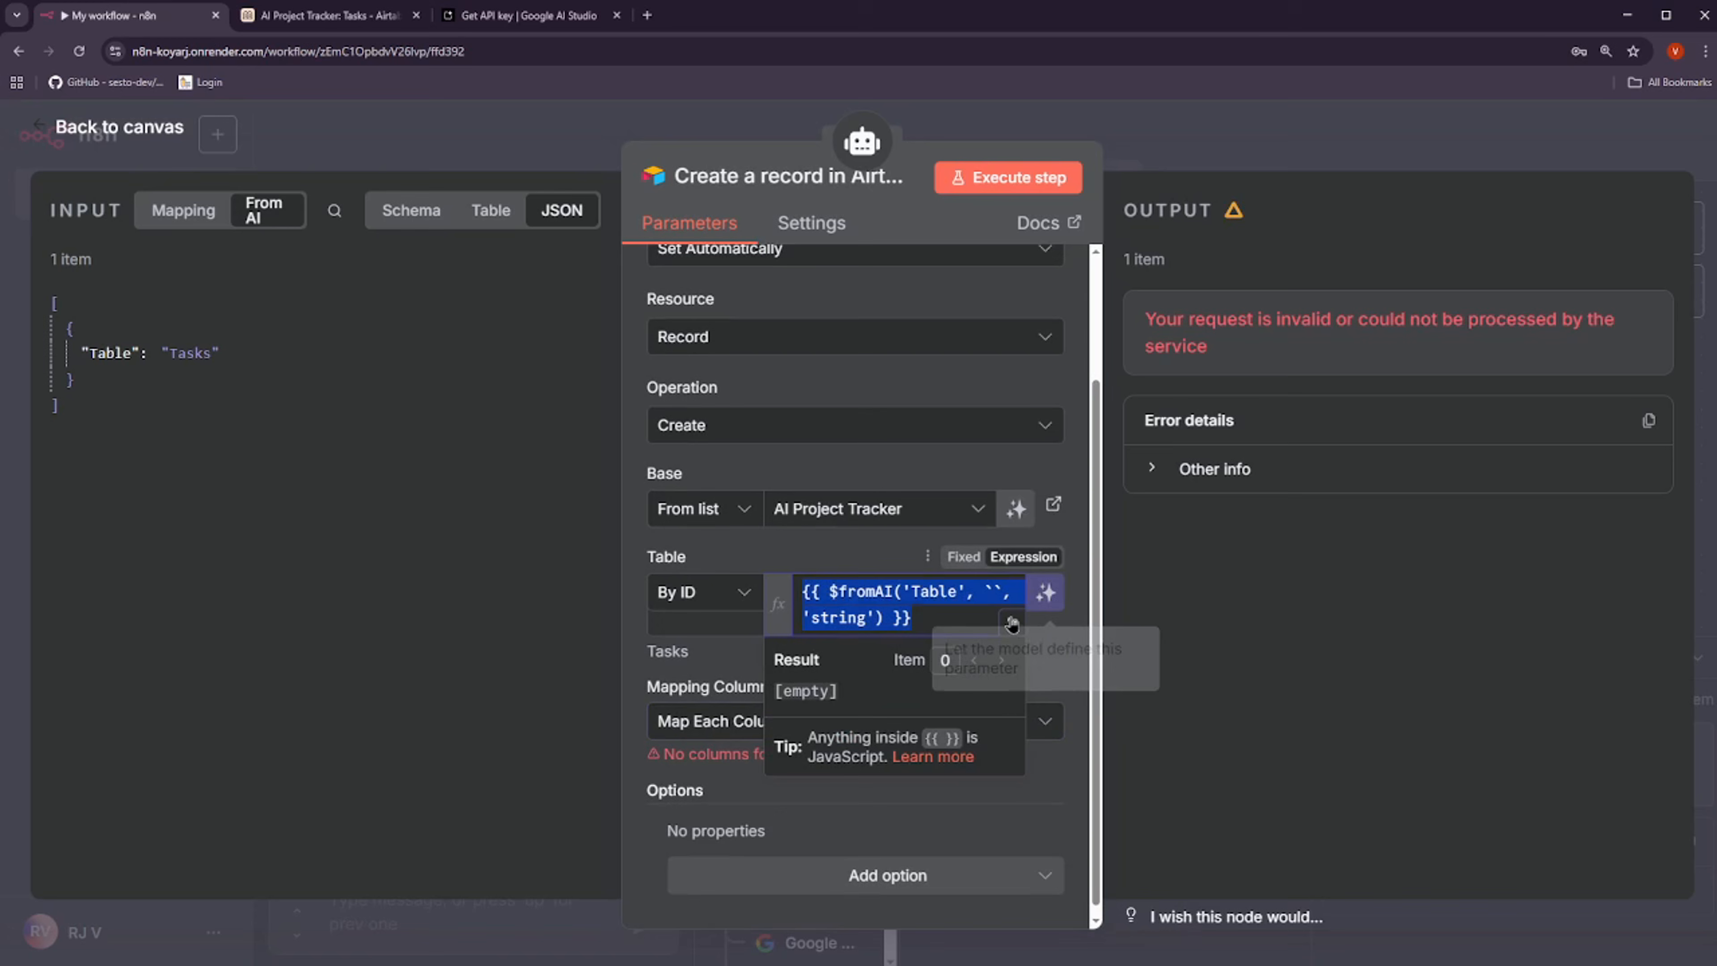
click(740, 600)
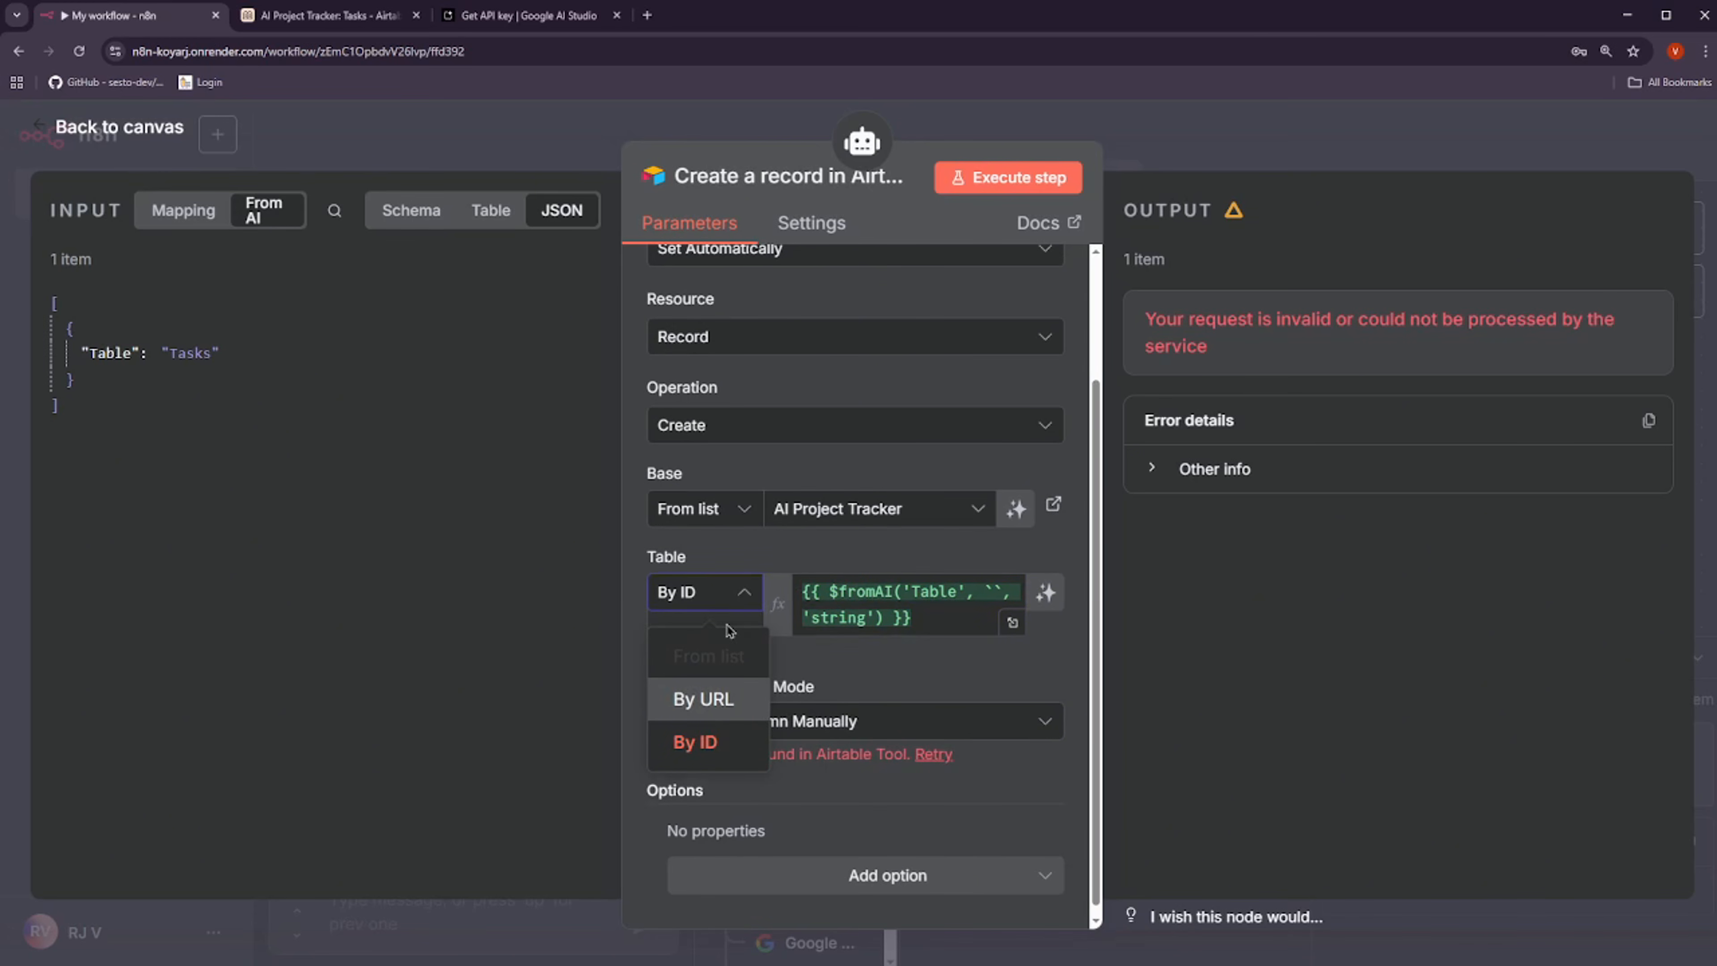
click(963, 555)
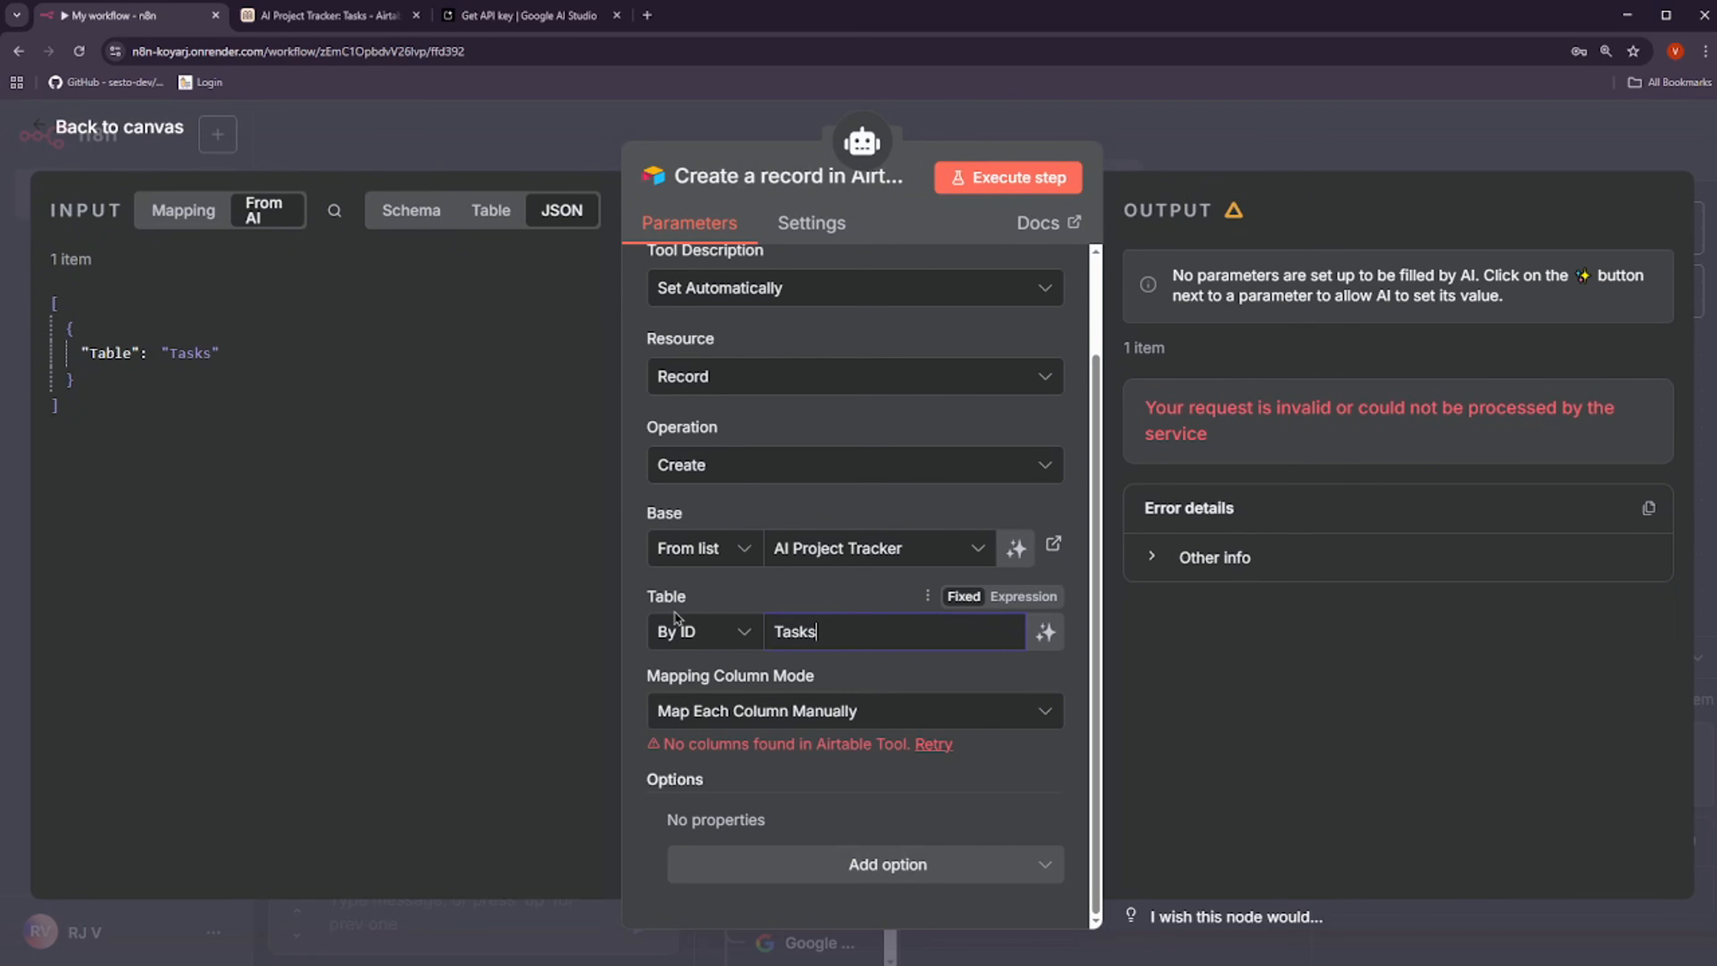
click(676, 629)
click(707, 689)
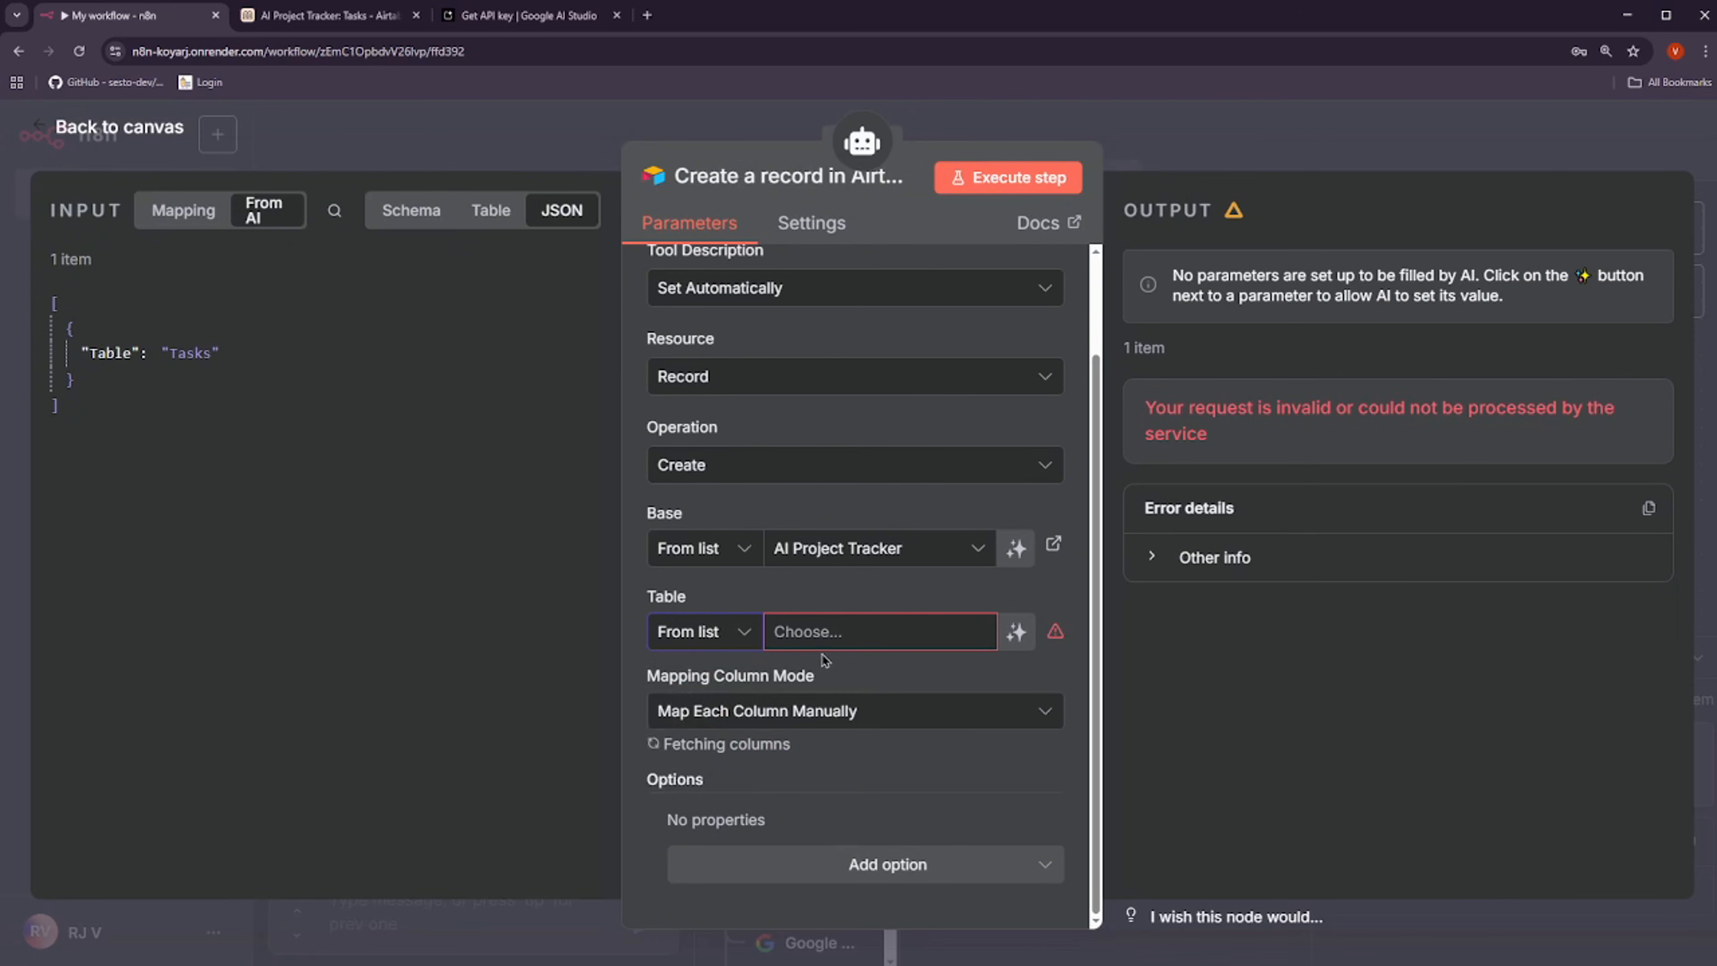
click(862, 639)
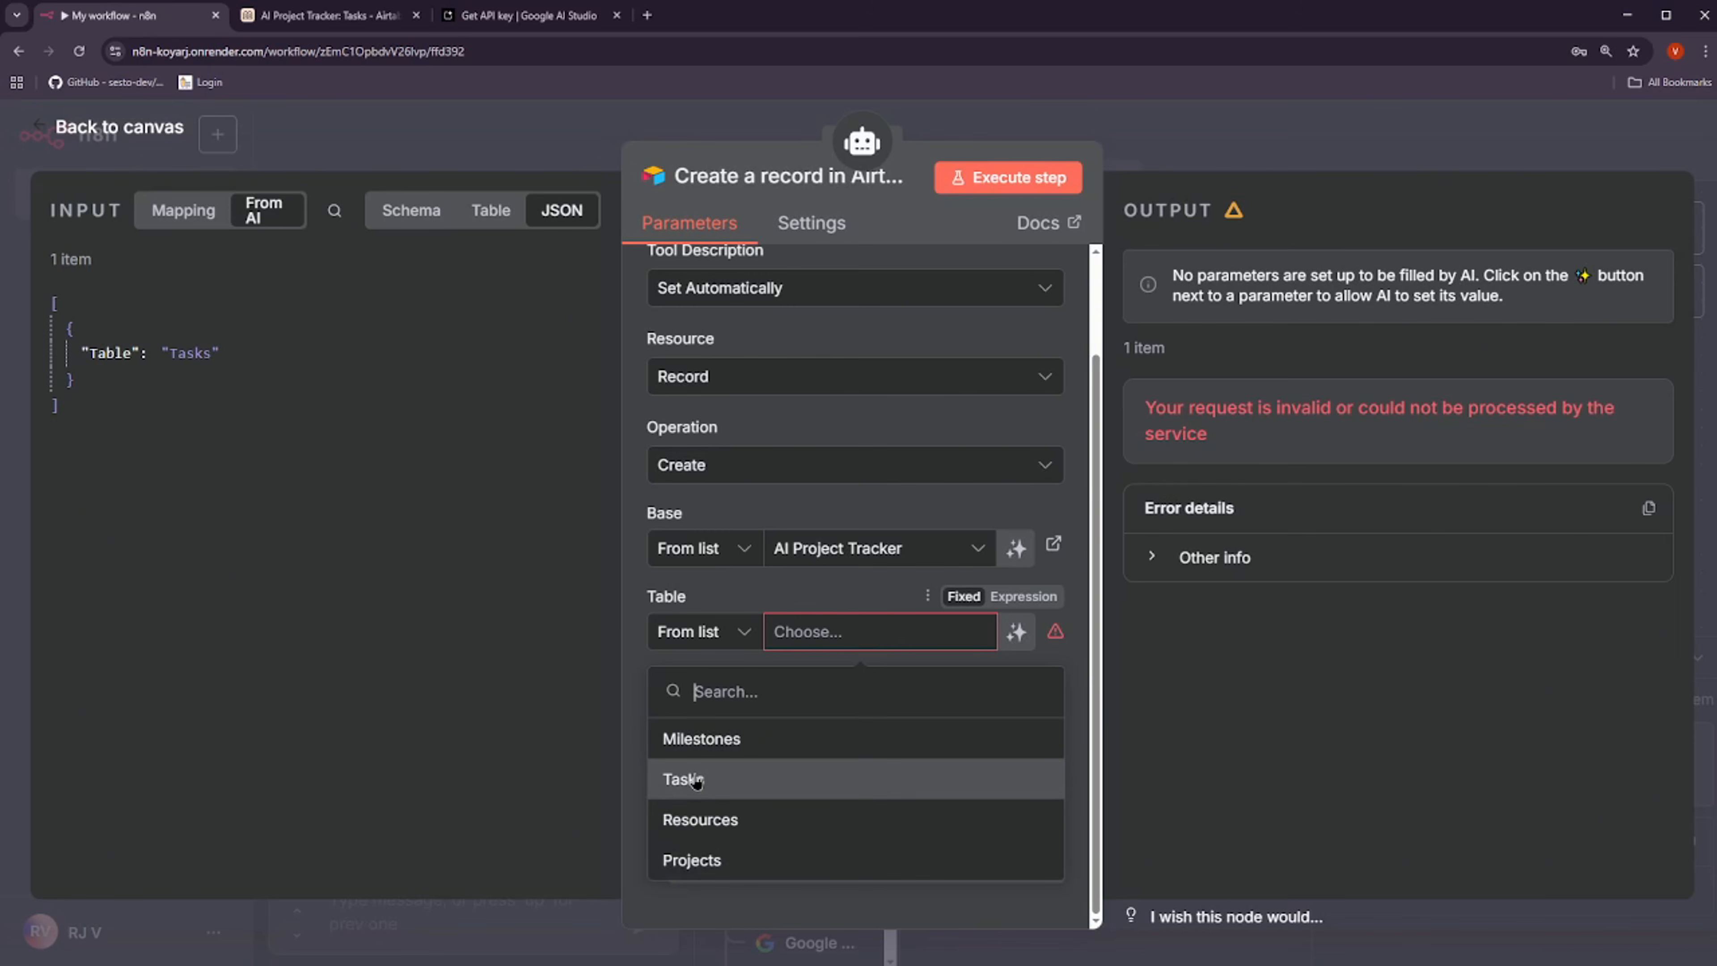
click(696, 780)
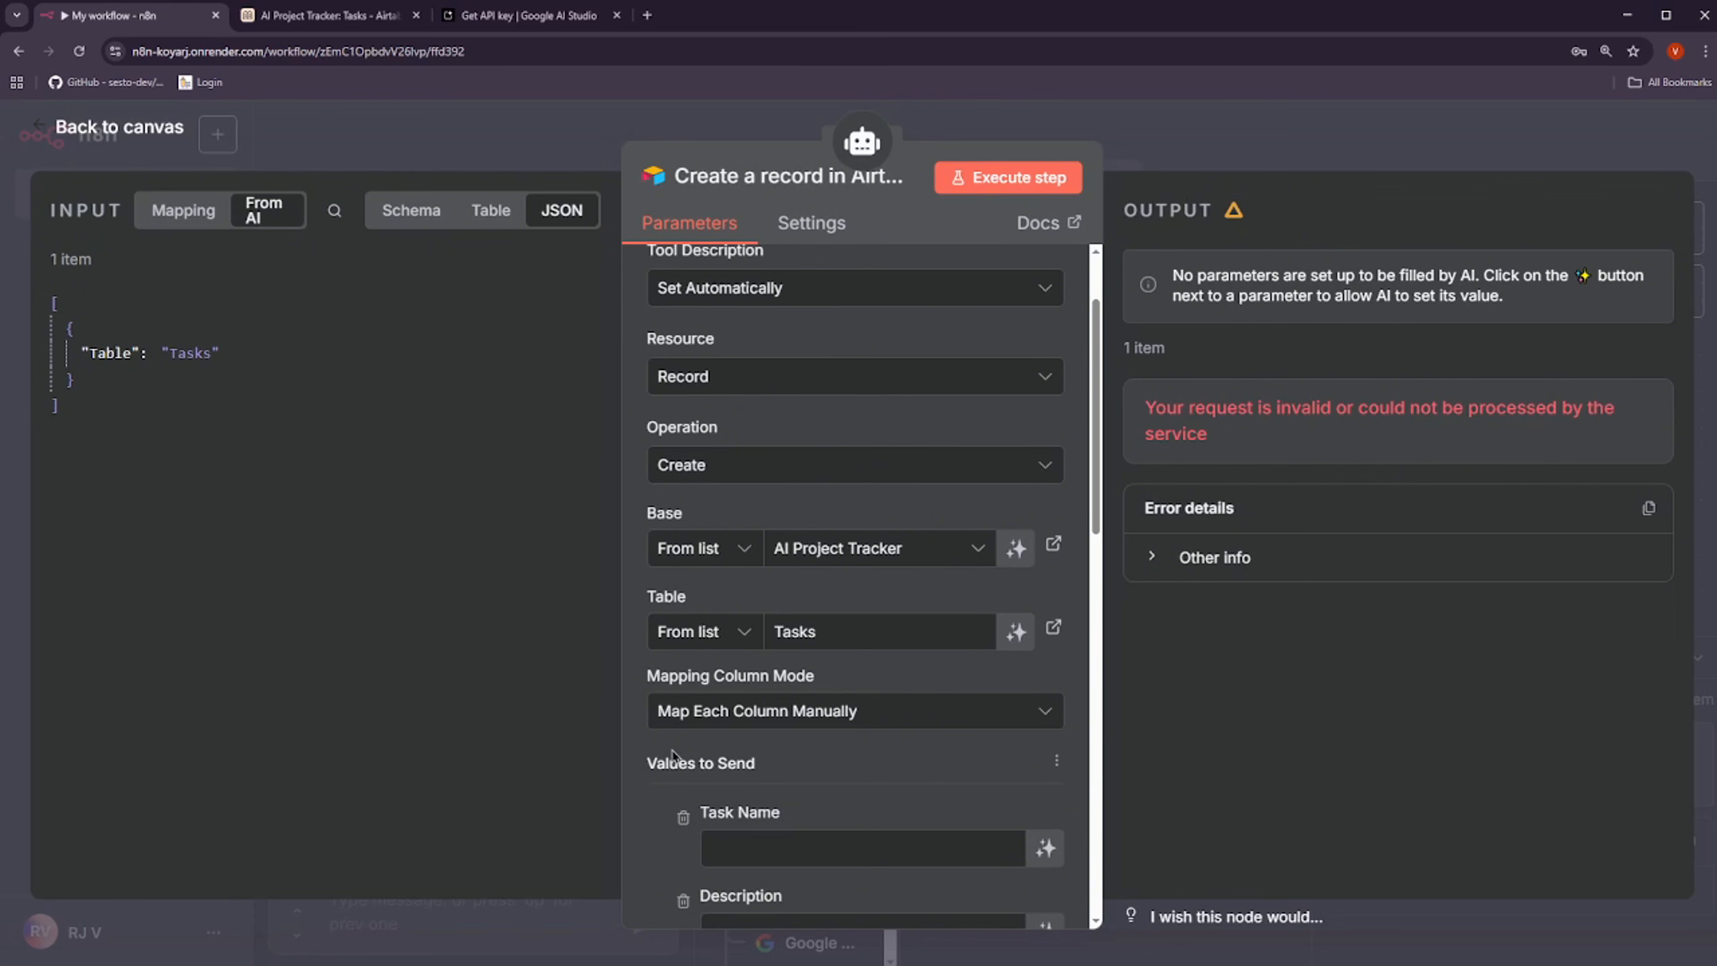
scroll(671, 755, down, 3)
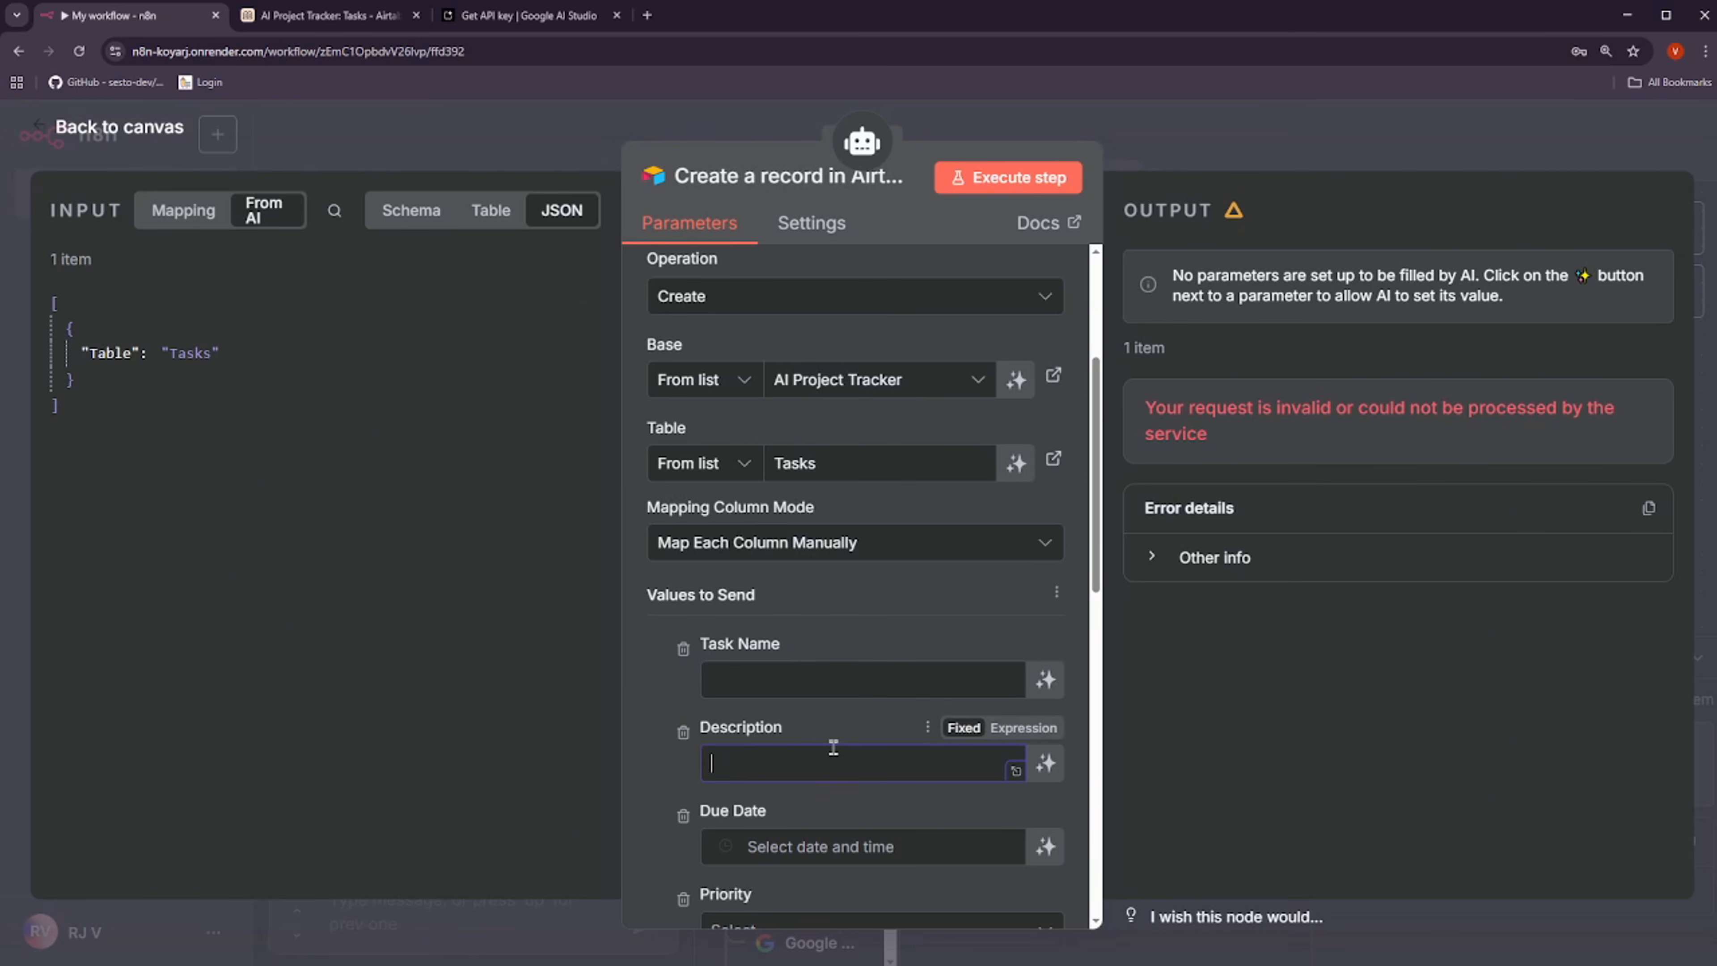
click(837, 774)
scroll(807, 755, down, 3)
key(Escape)
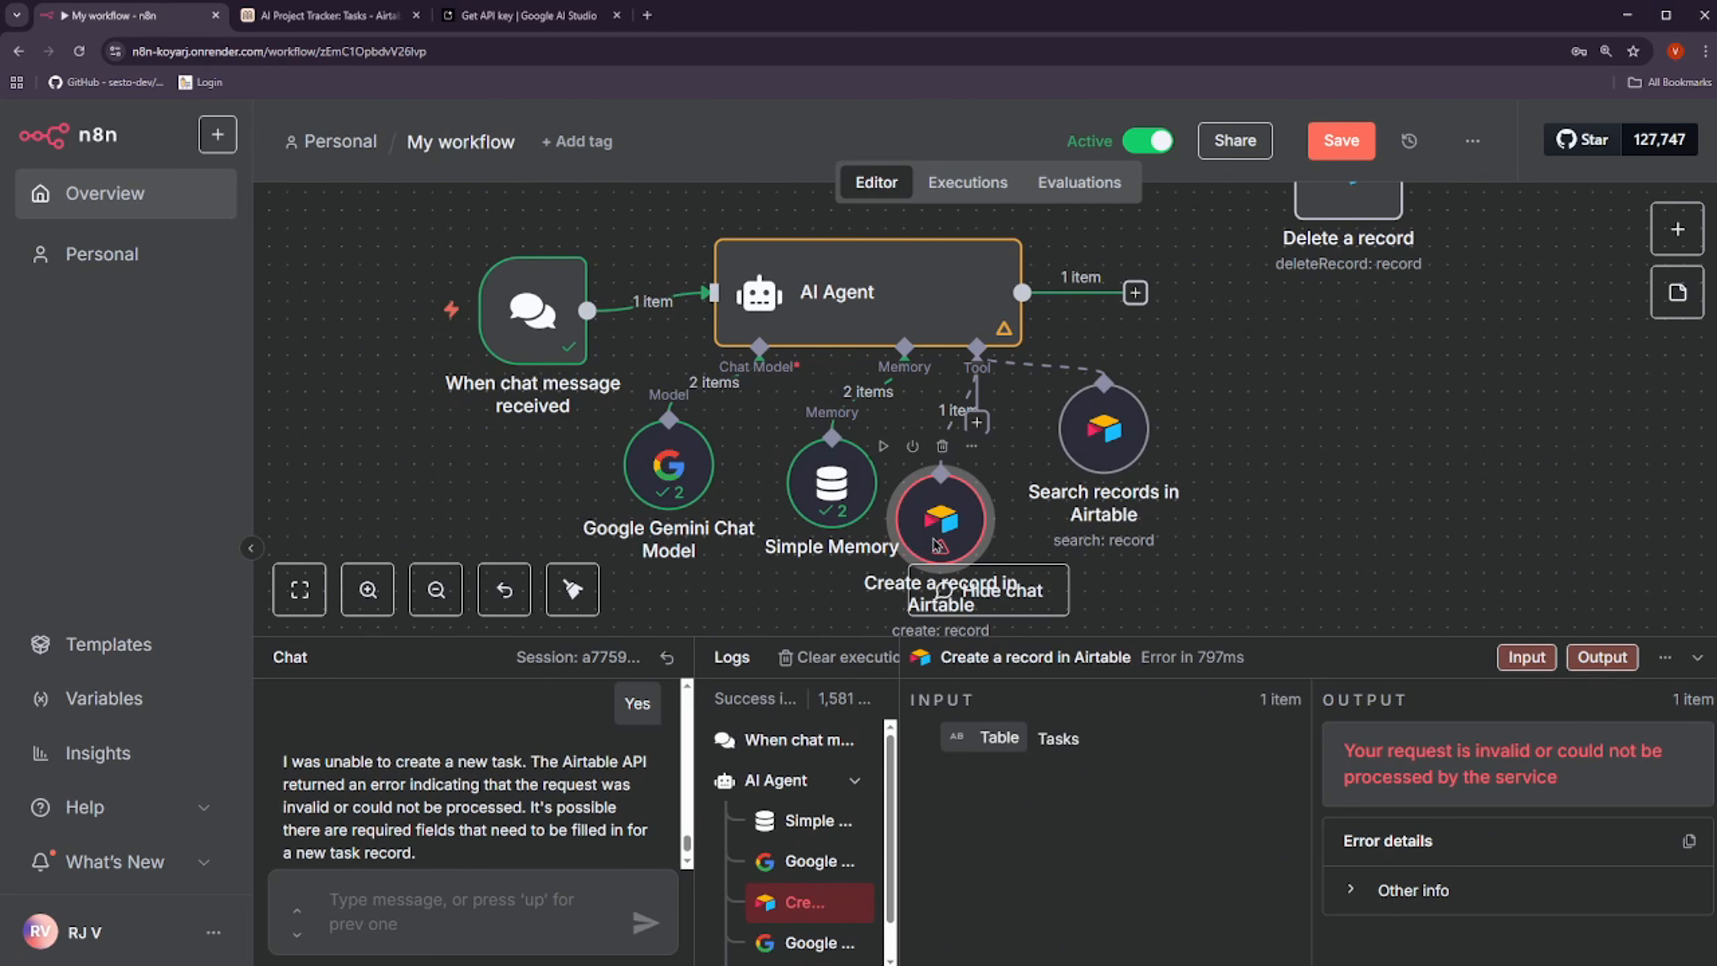
Spread out the Airtable create and search tool nodes so they sit clear of Simple Memory and each other
drag(925, 518, 963, 518)
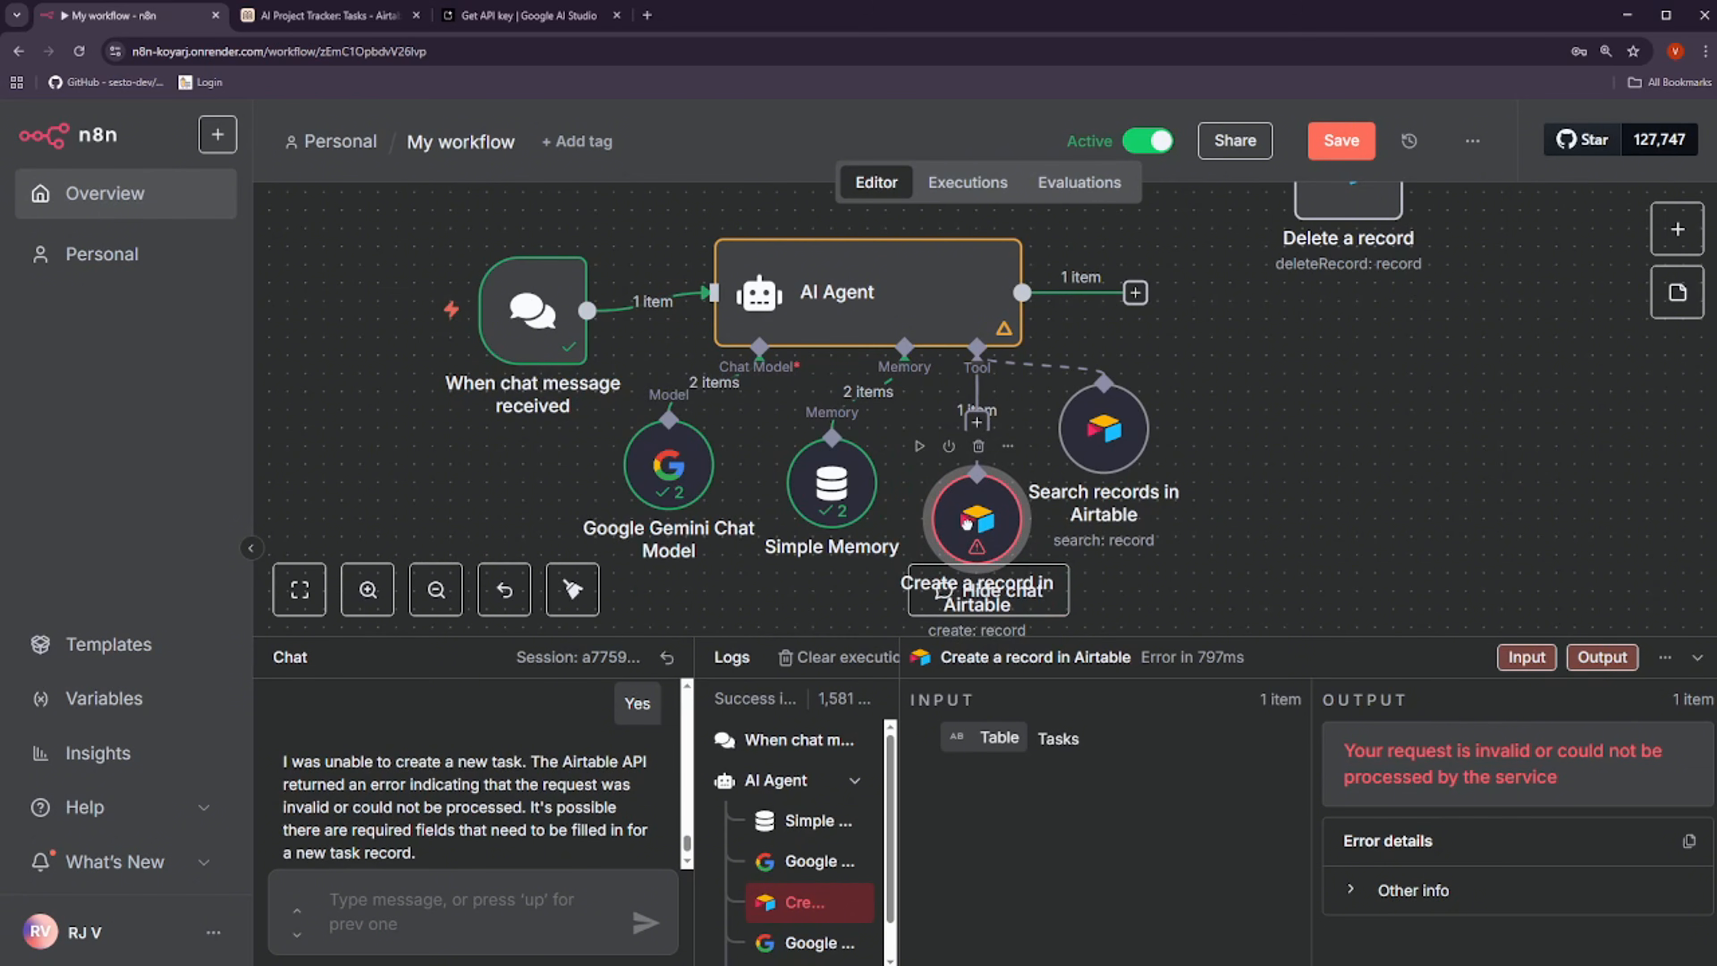
drag(1111, 447, 1183, 465)
drag(990, 511, 1055, 547)
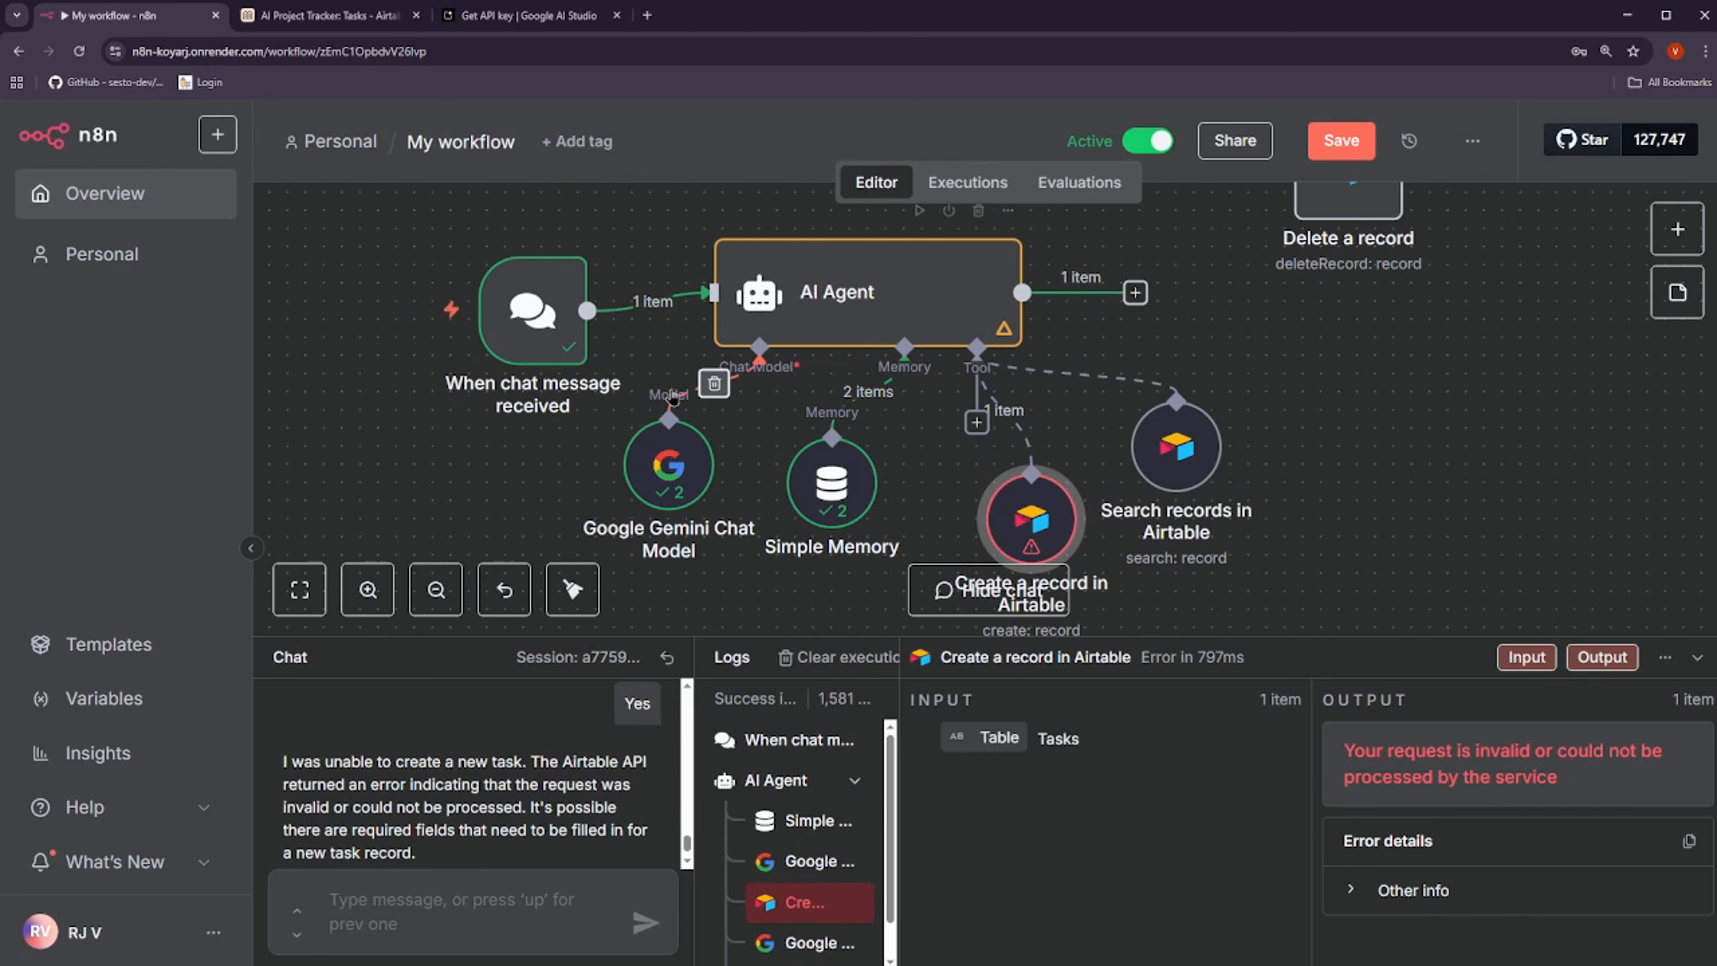
Review the chat exchange about the test task and shorten the chat area to give the canvas more room
scroll(324, 777, up, 5)
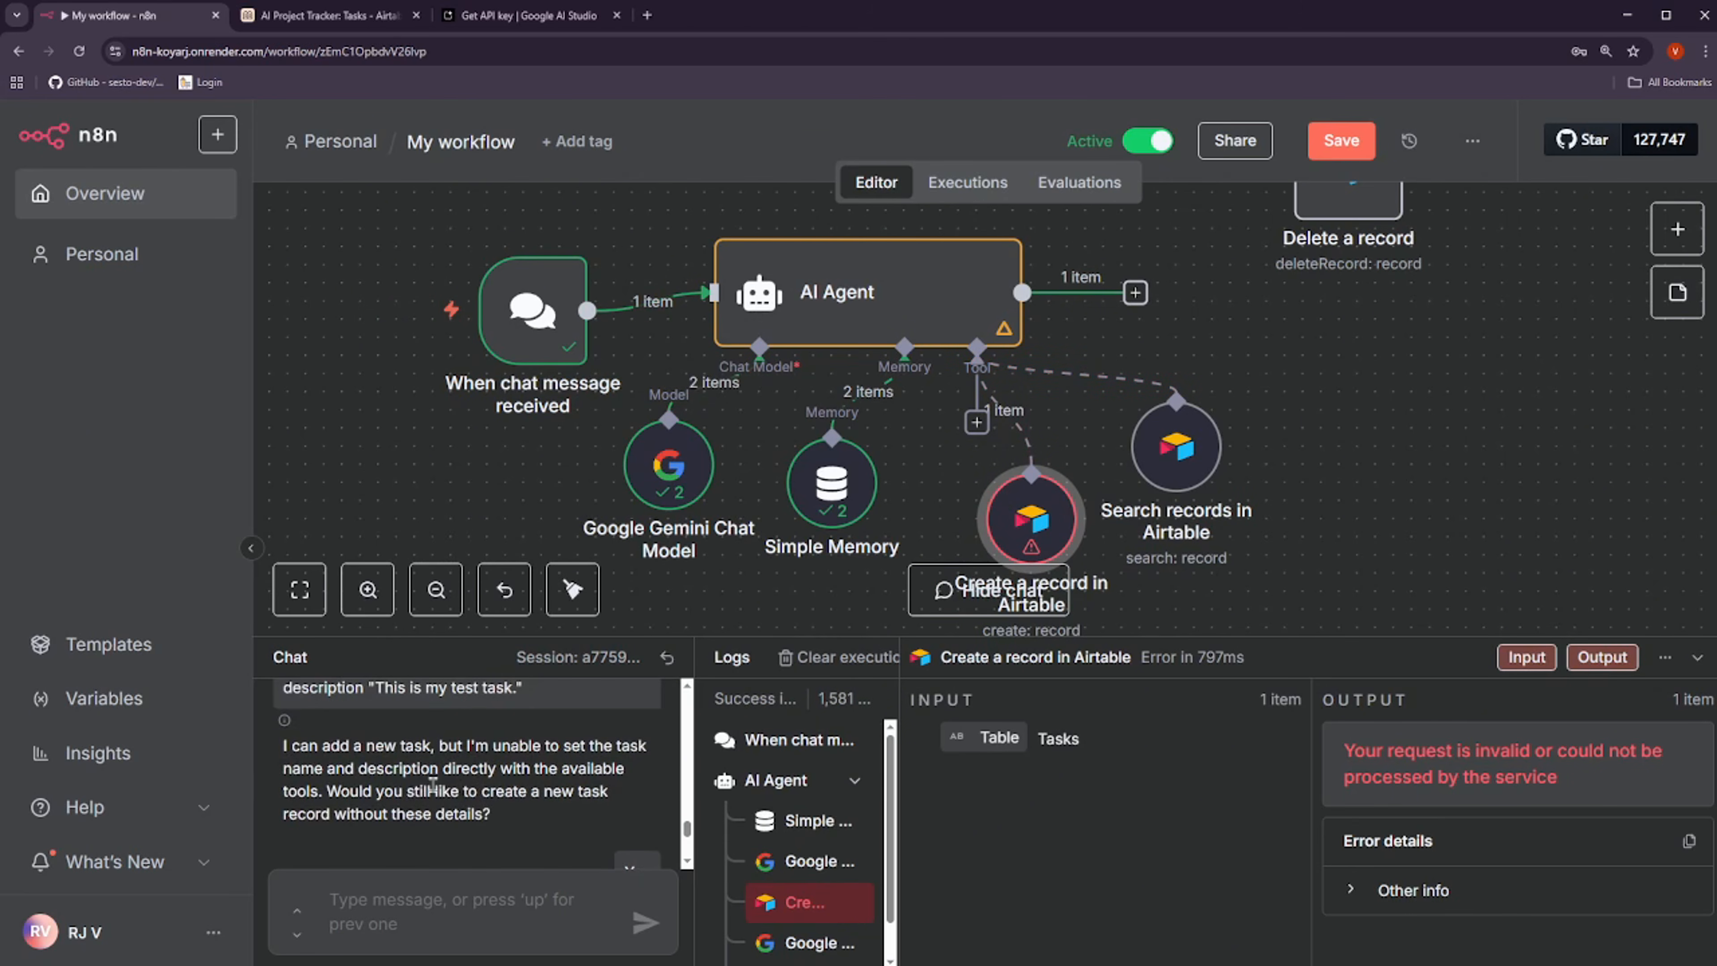
scroll(309, 795, down, 2)
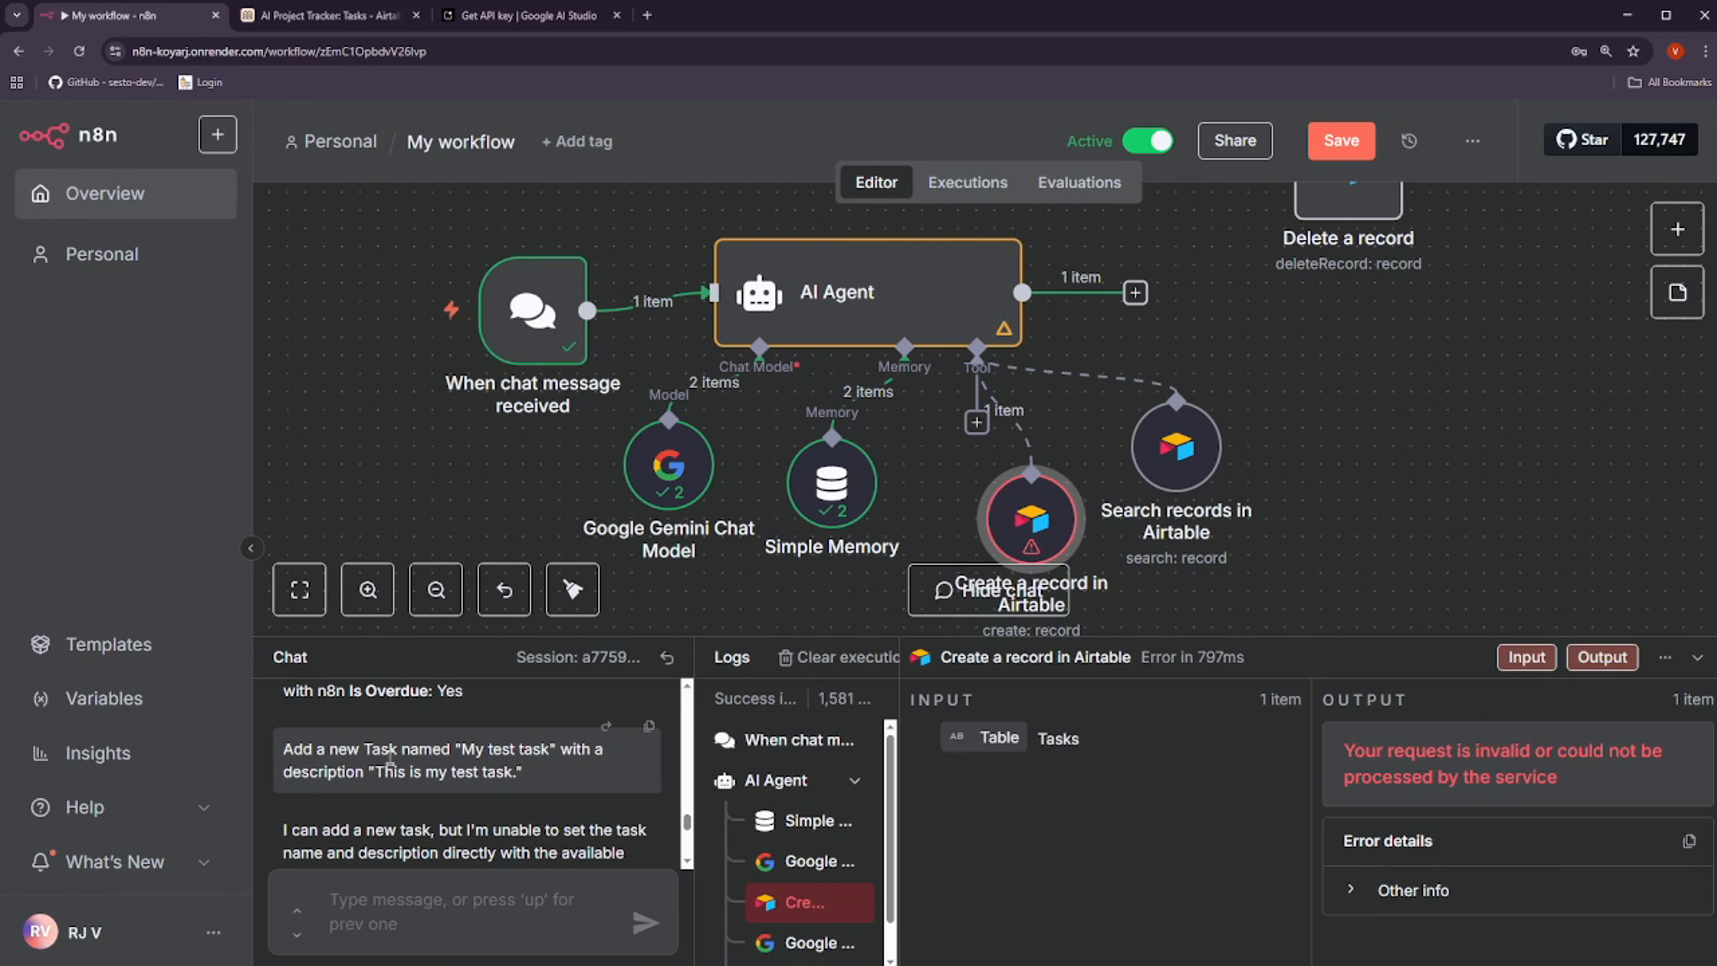
scroll(516, 771, up, 3)
scroll(517, 788, down, 6)
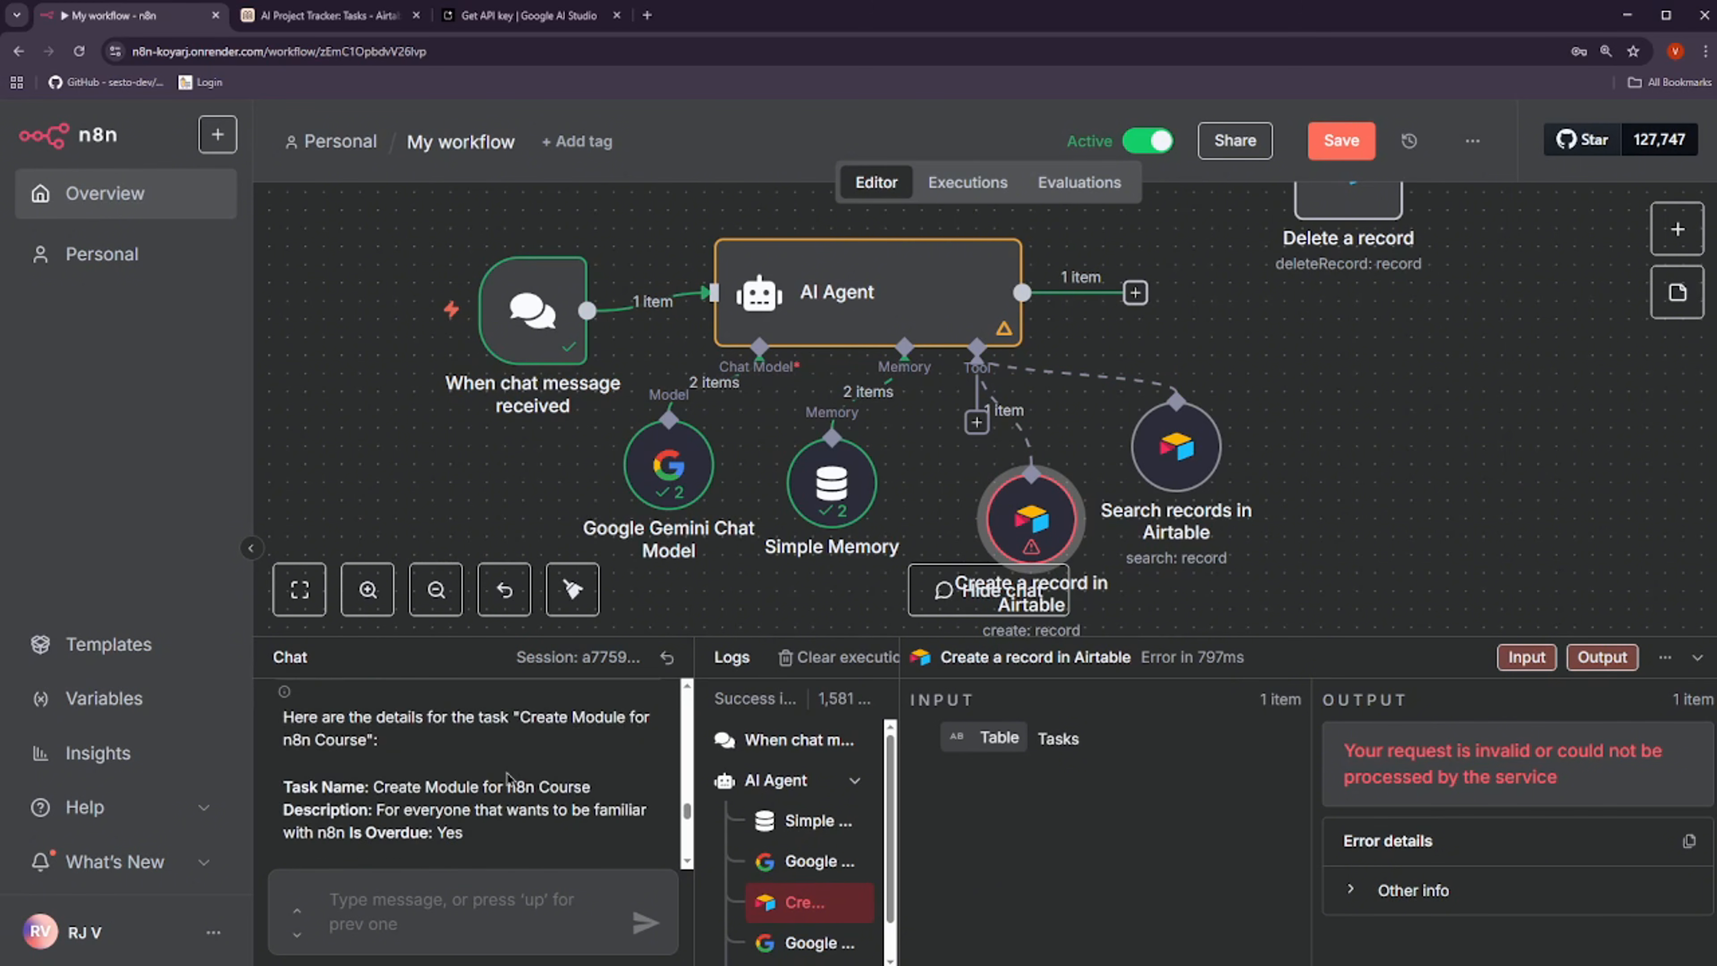
scroll(515, 791, down, 2)
drag(770, 636, 770, 720)
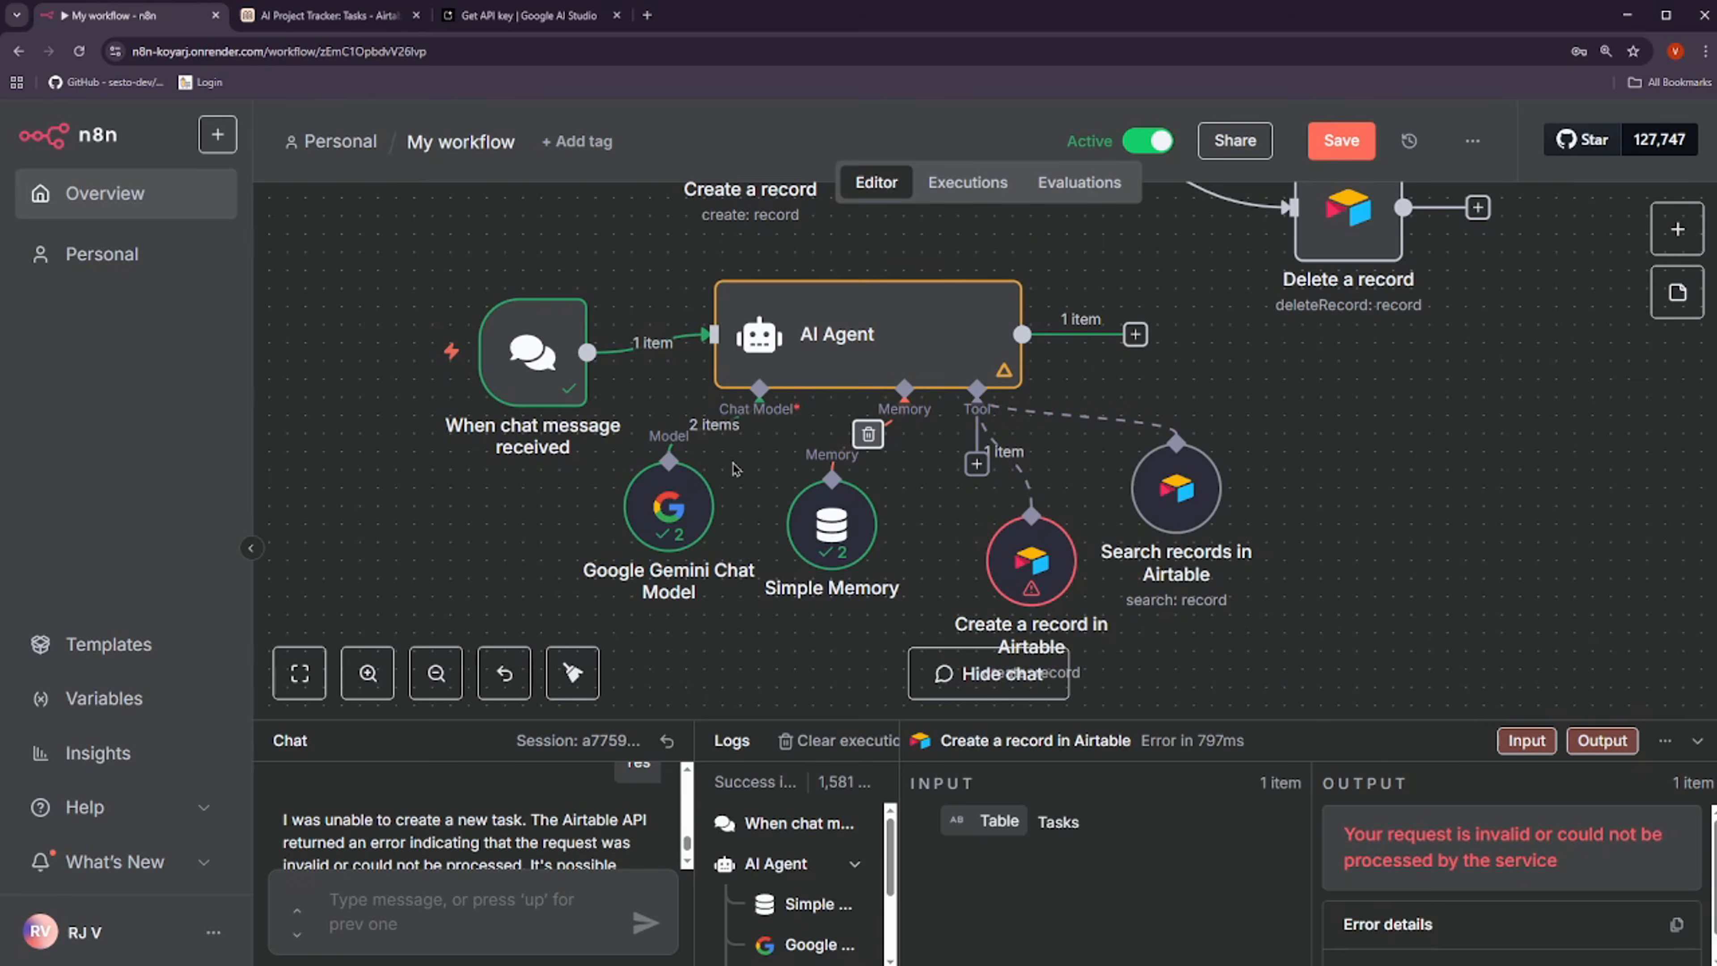
Inspect the AI Agent's prompt source and user message parameters, and return to the canvas
scroll(737, 470, up, 3)
scroll(778, 486, down, 2)
scroll(857, 536, up, 3)
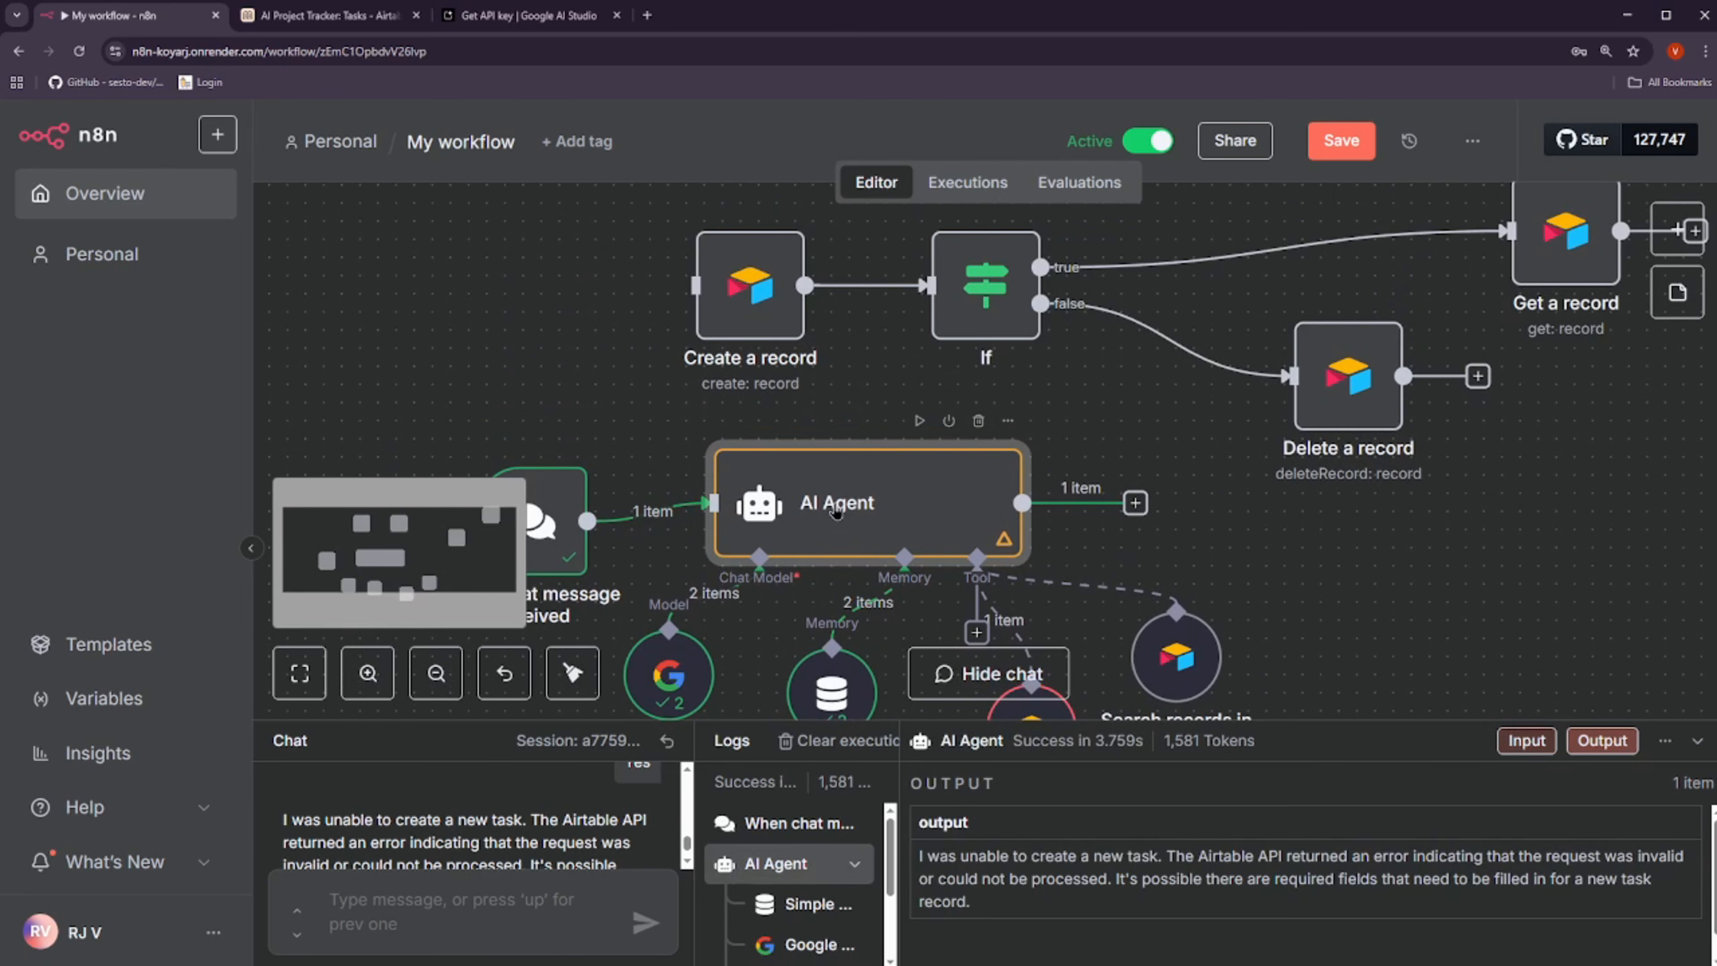
double_click(857, 536)
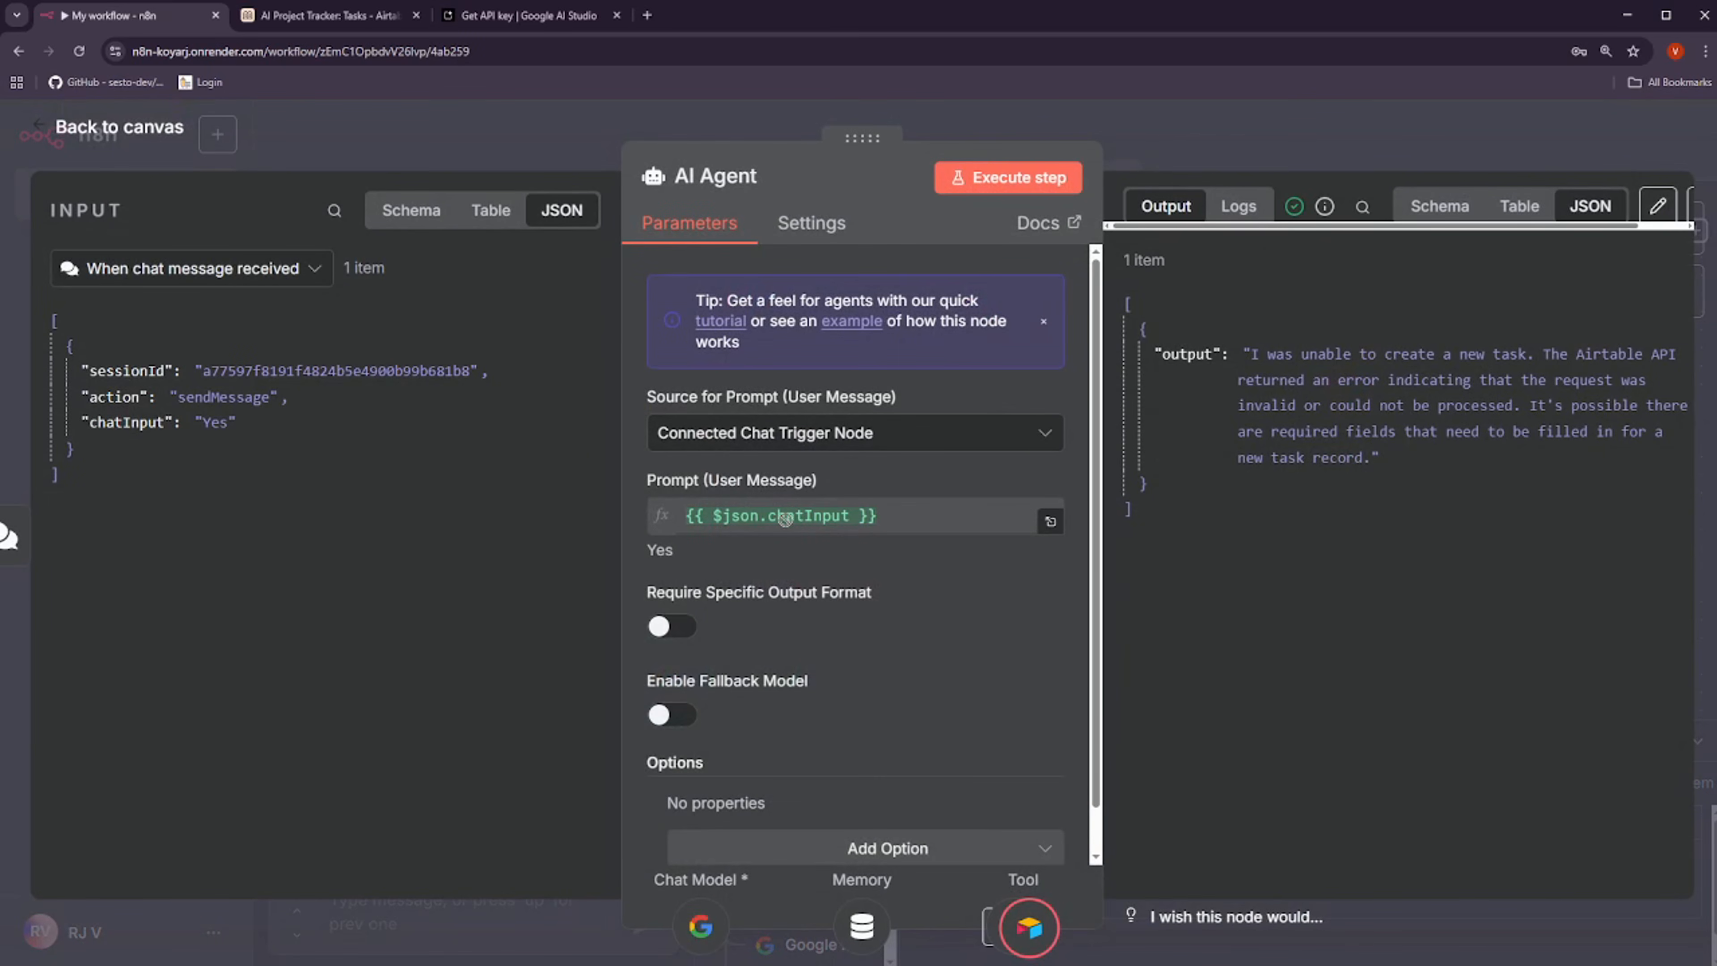
click(333, 152)
Move the AI Agent node farther from the chat trigger and delete the When chat message received node
drag(803, 510, 856, 509)
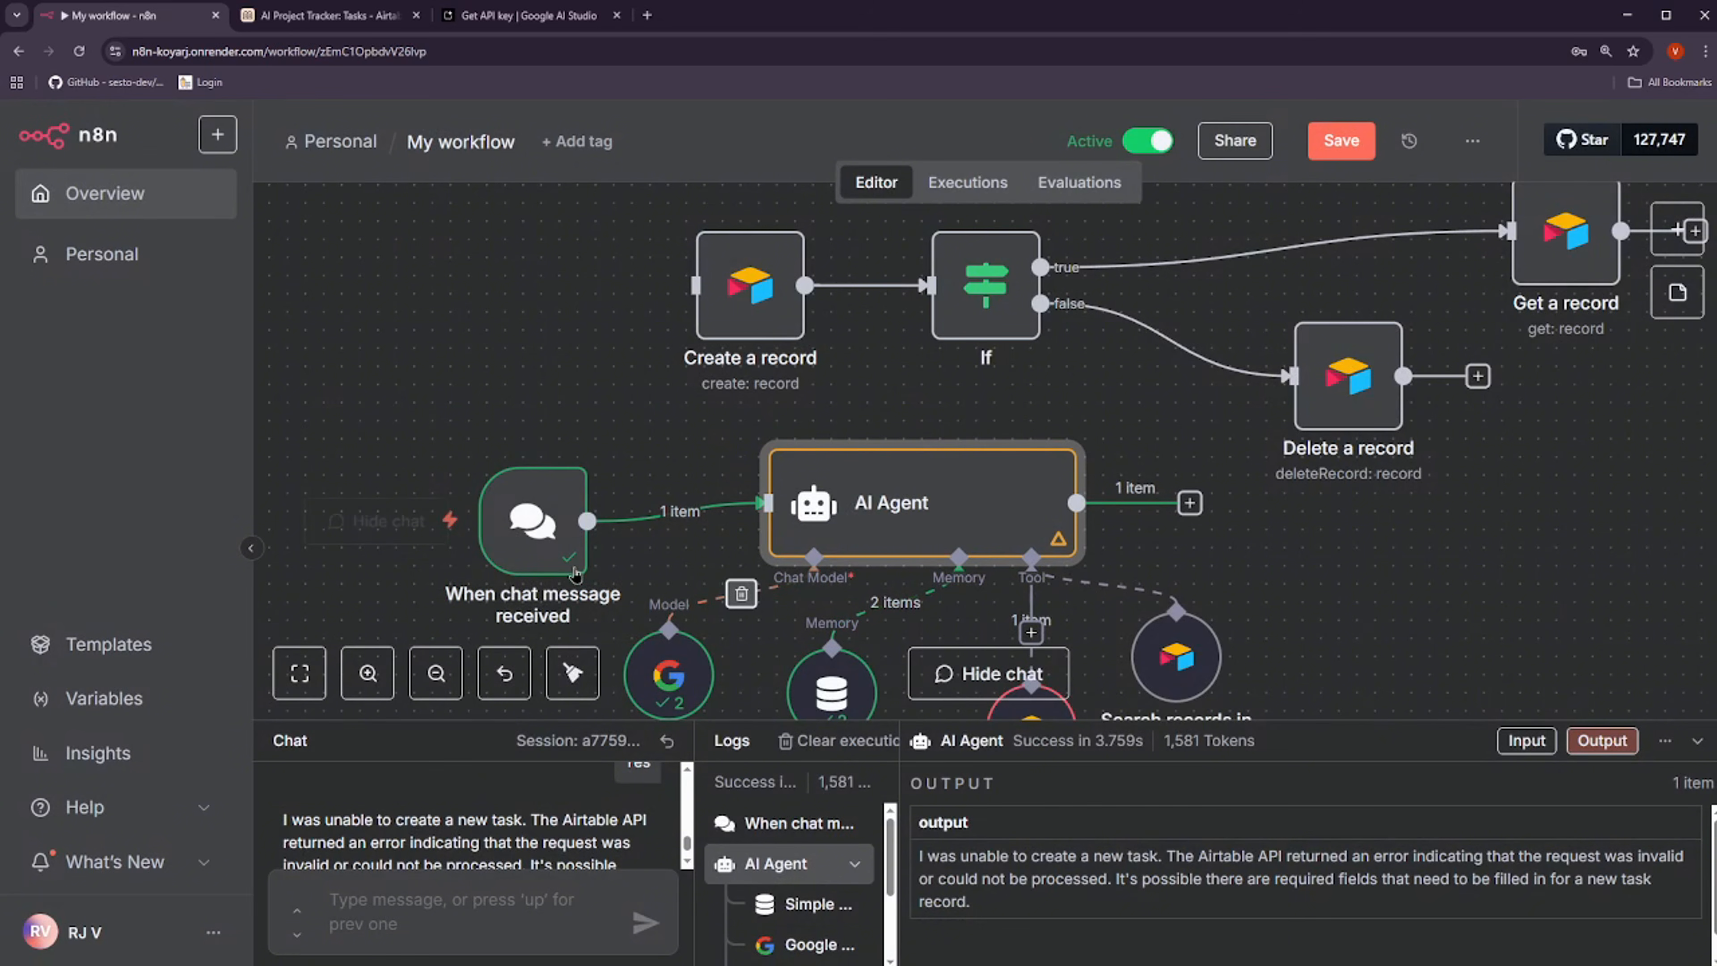
click(549, 448)
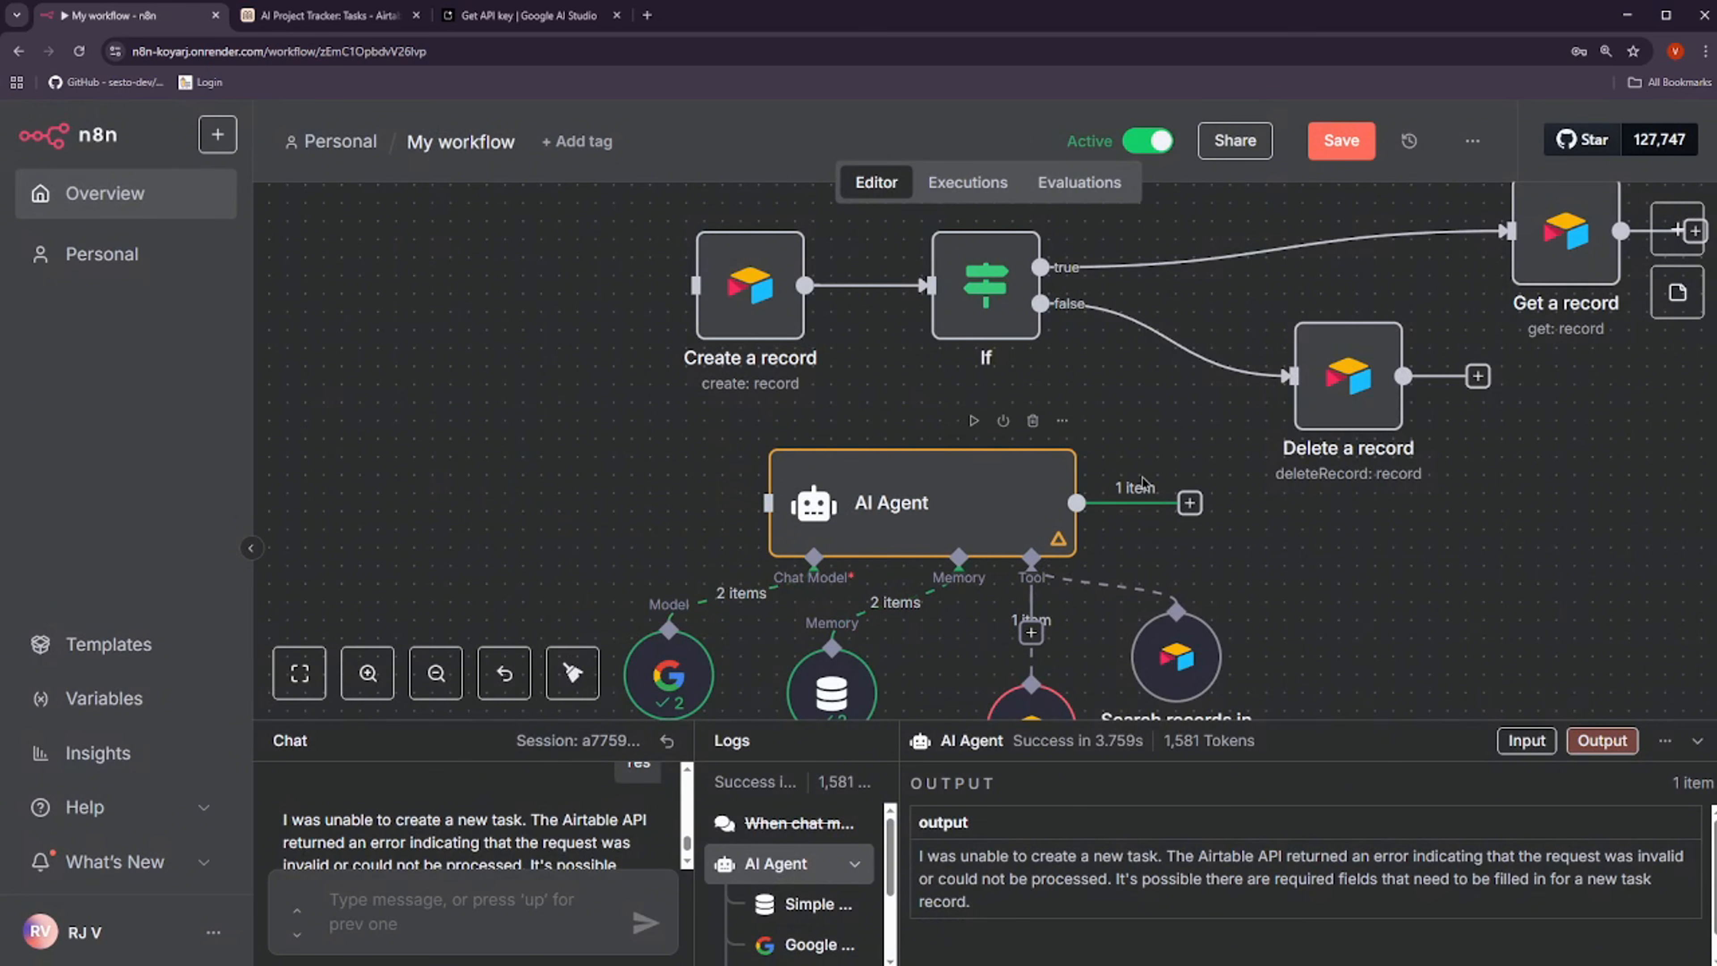
scroll(1607, 353, up, 3)
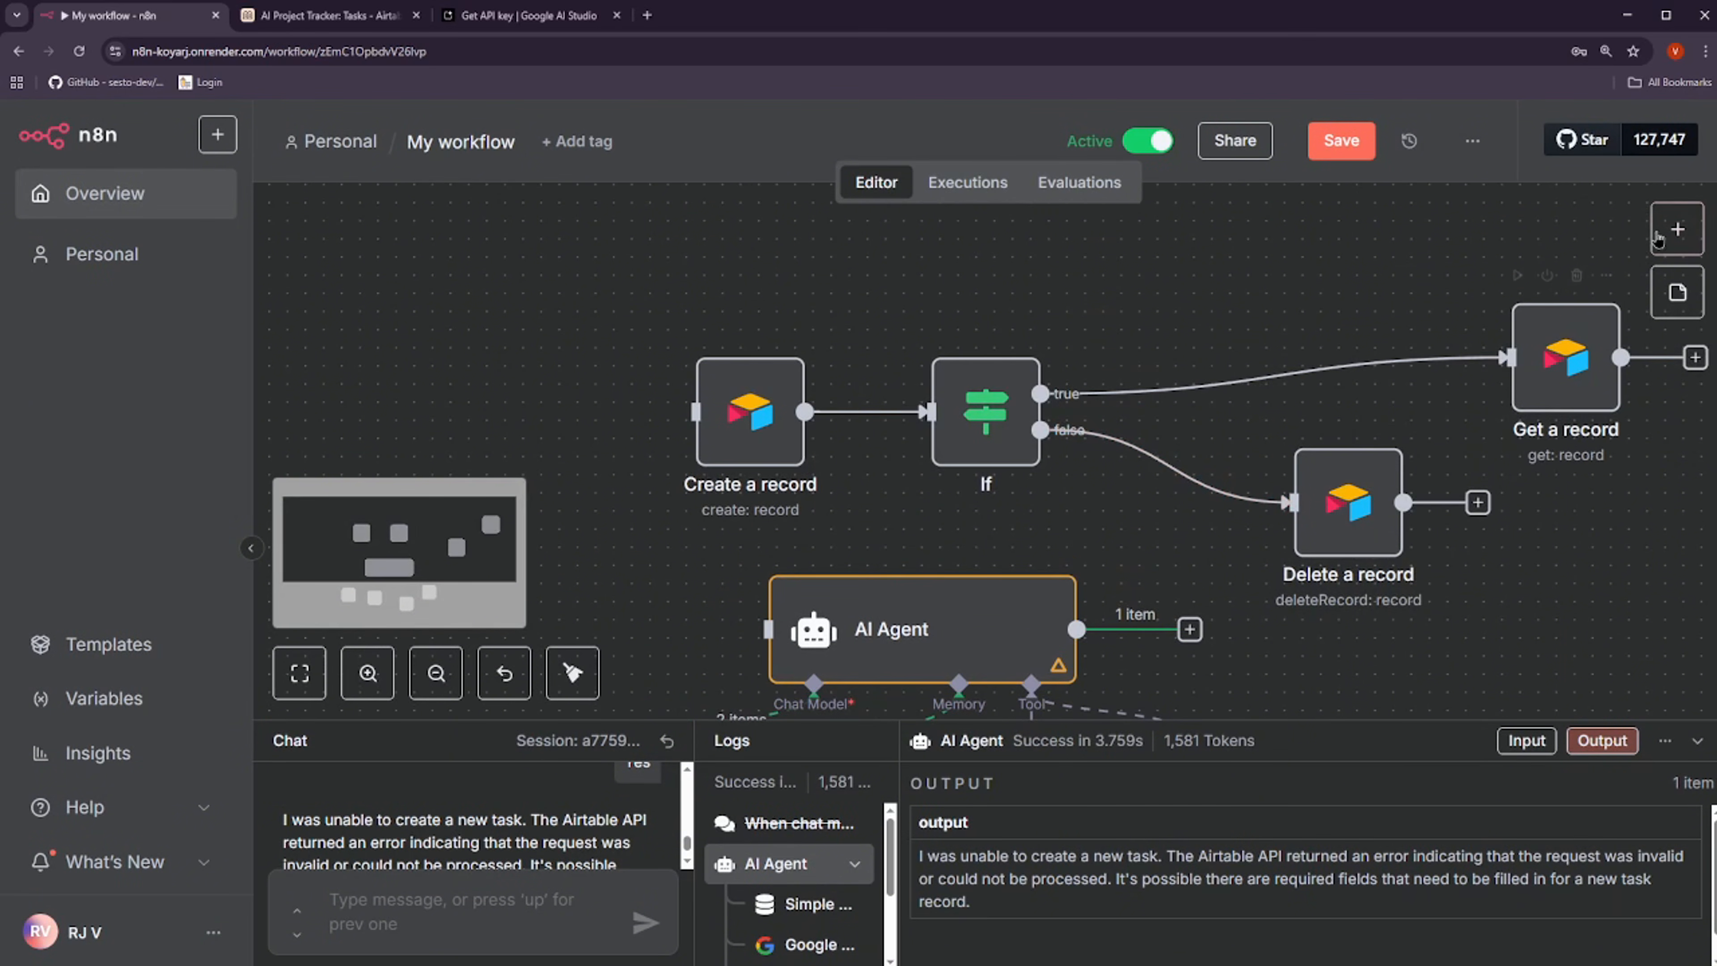
Add a Webhook trigger node to the workflow and set its HTTP method to POST
click(1677, 229)
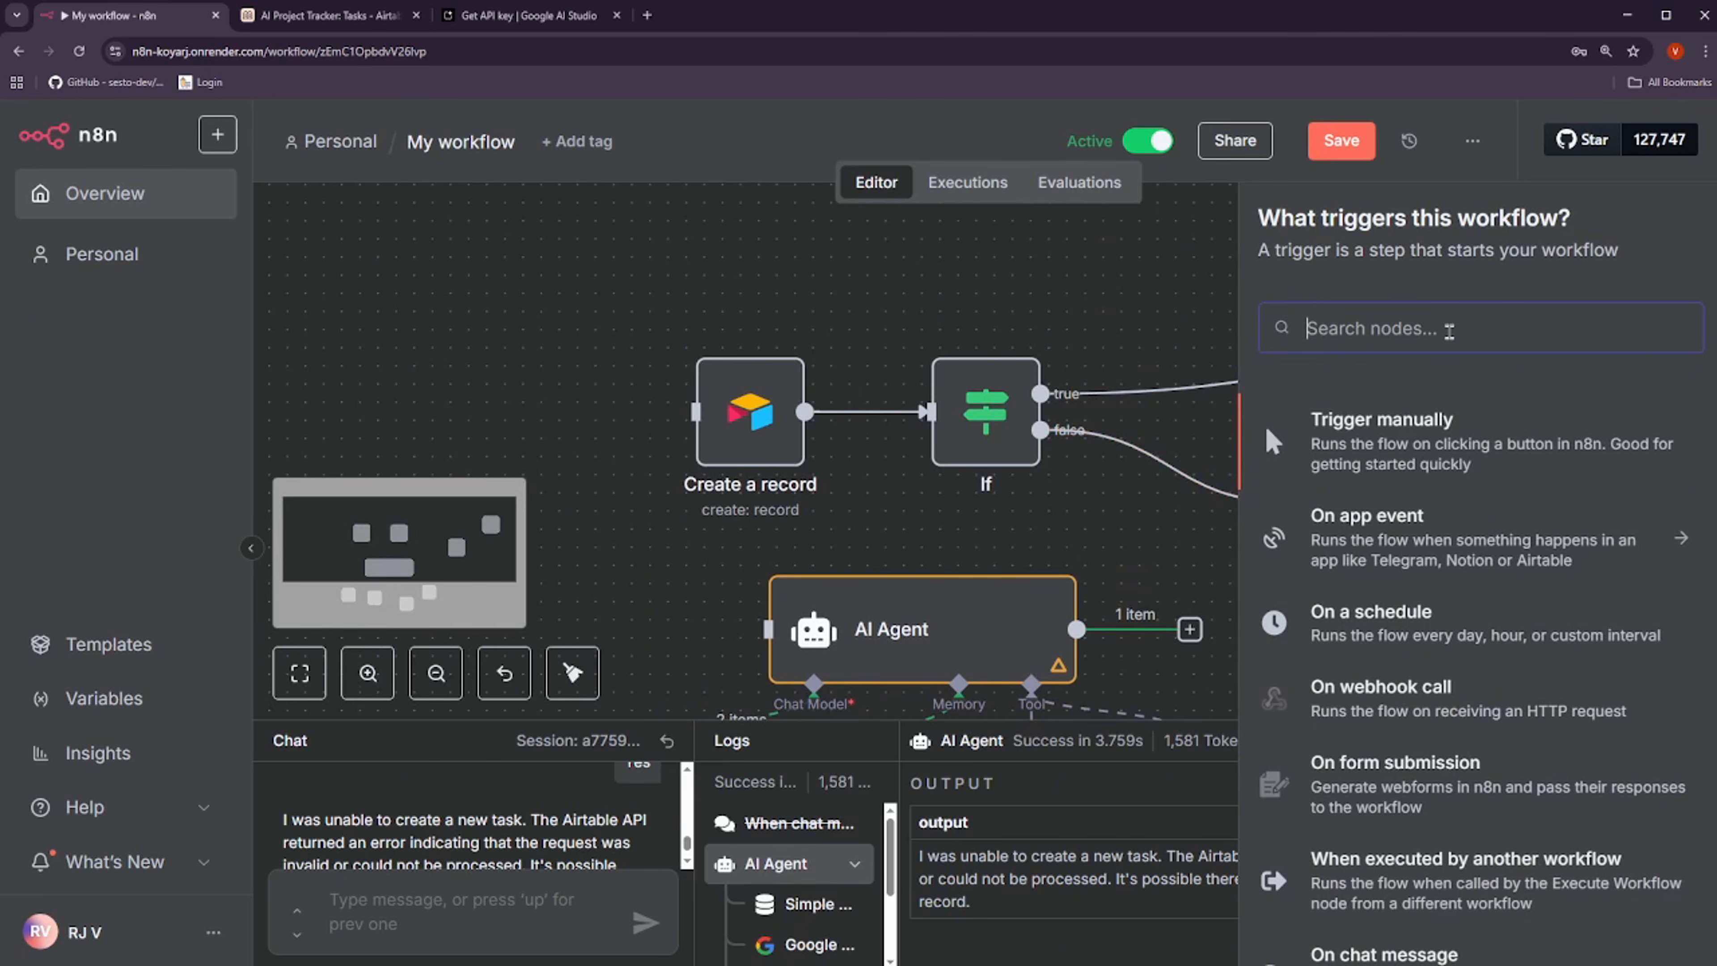
text(webh)
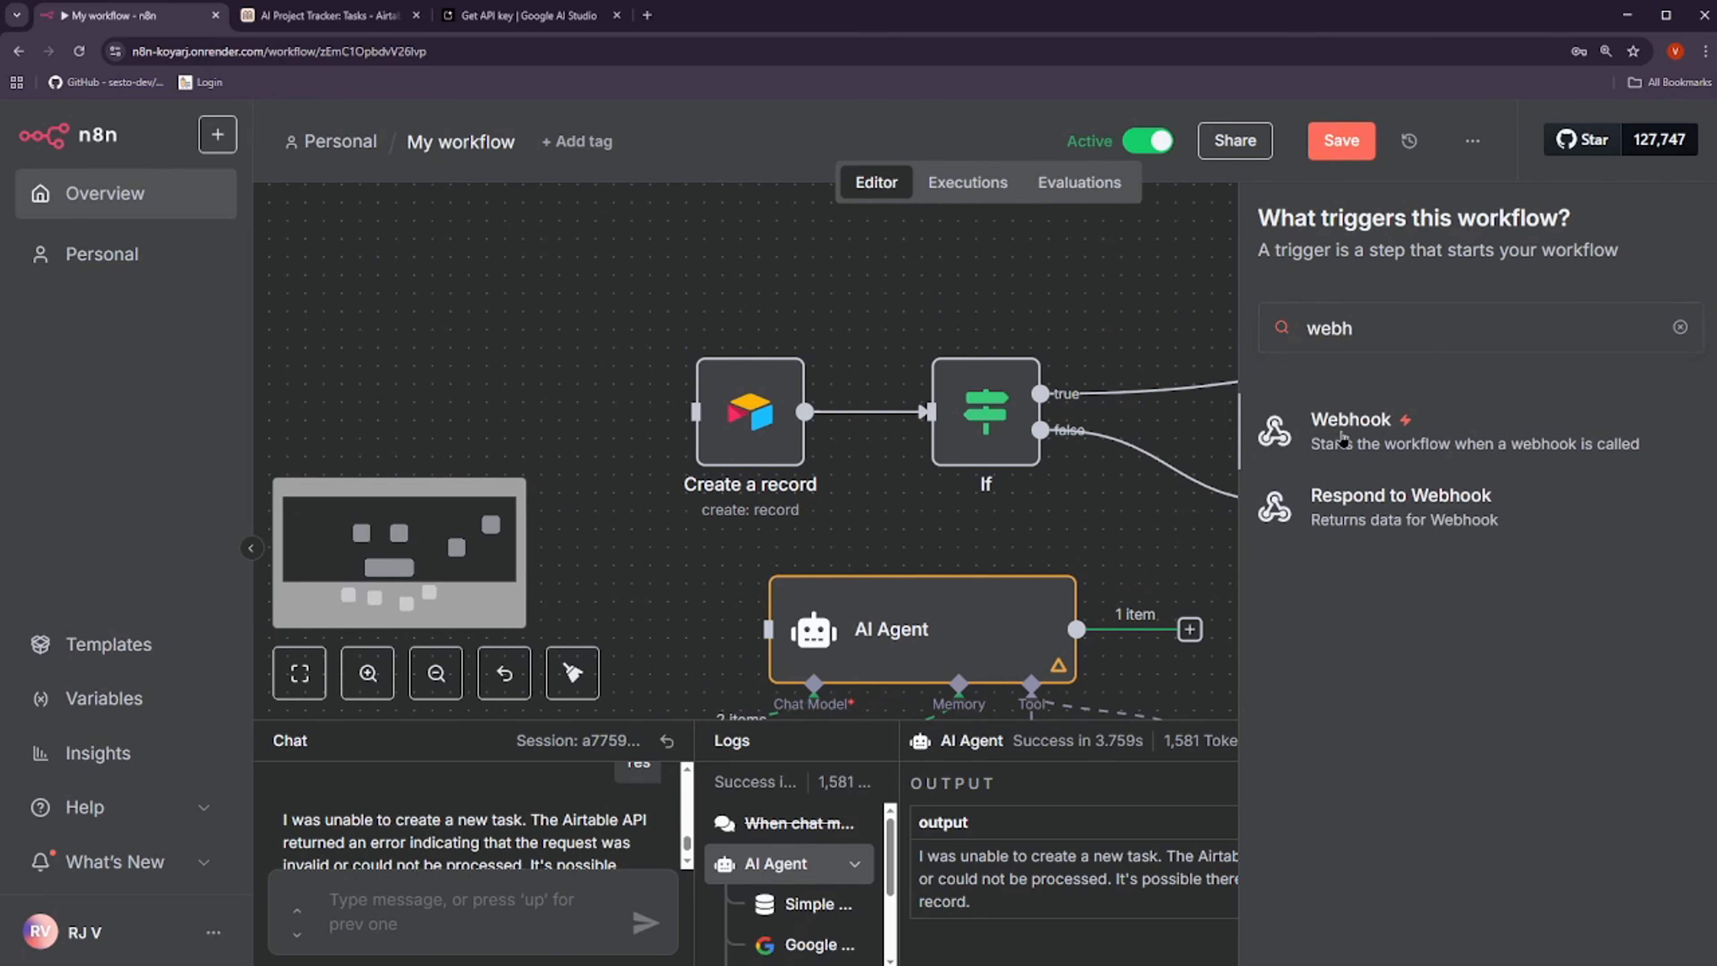
click(1342, 439)
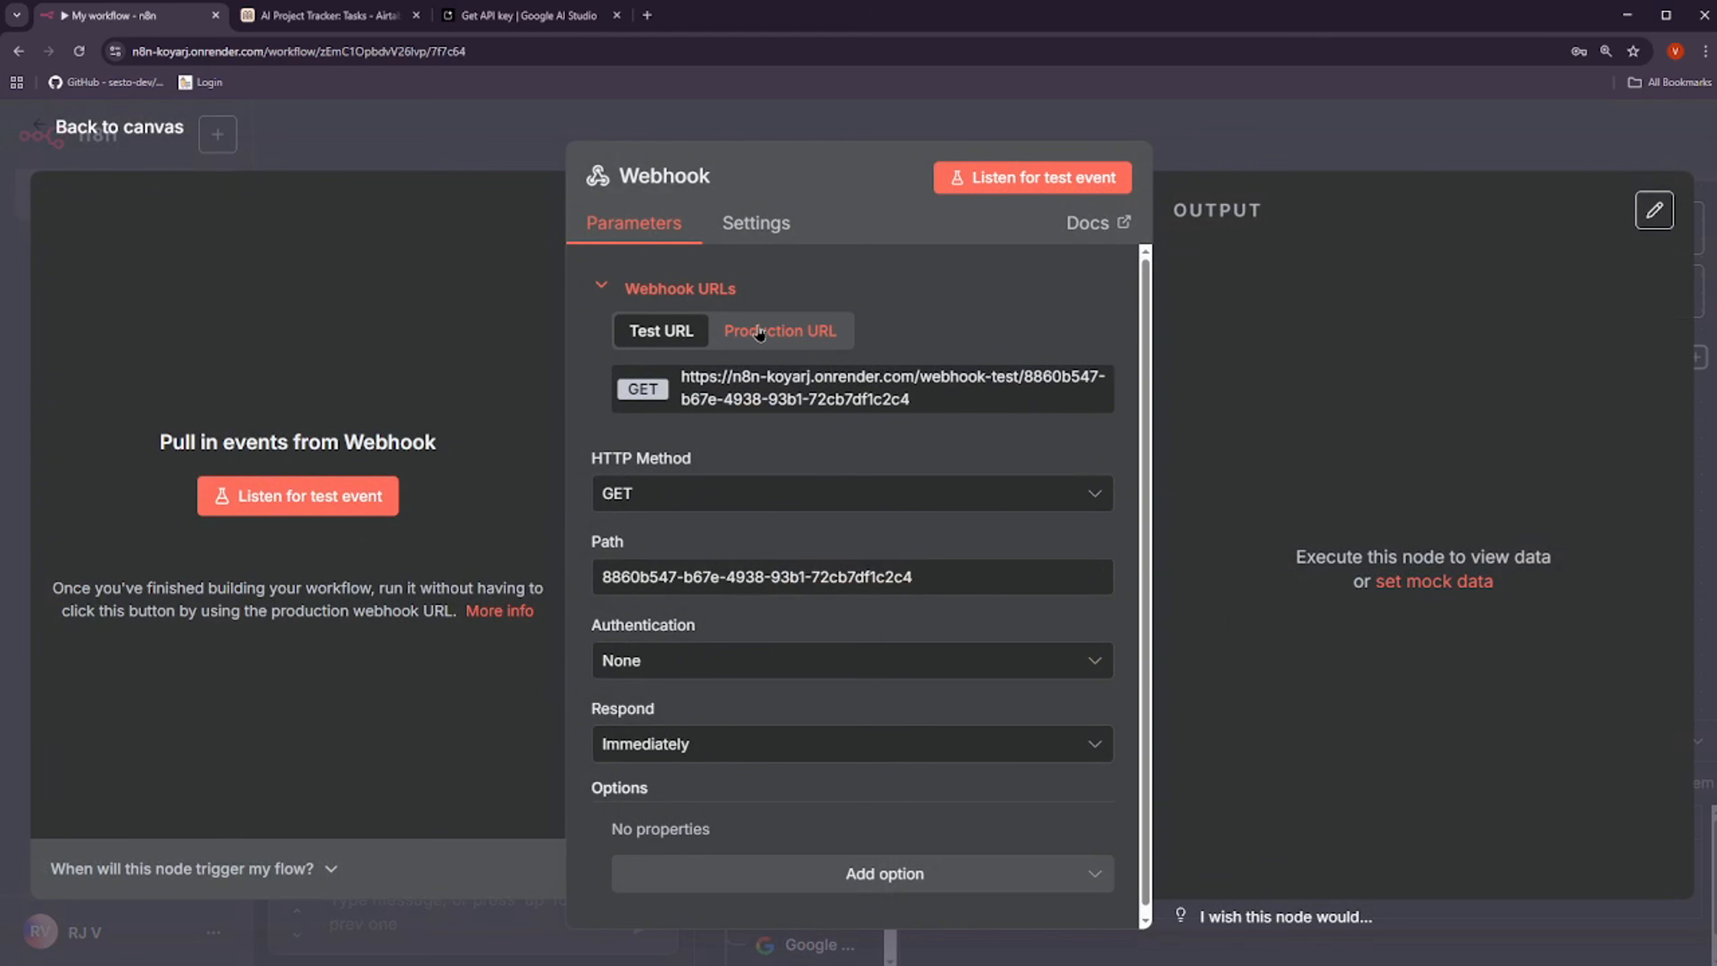
click(671, 506)
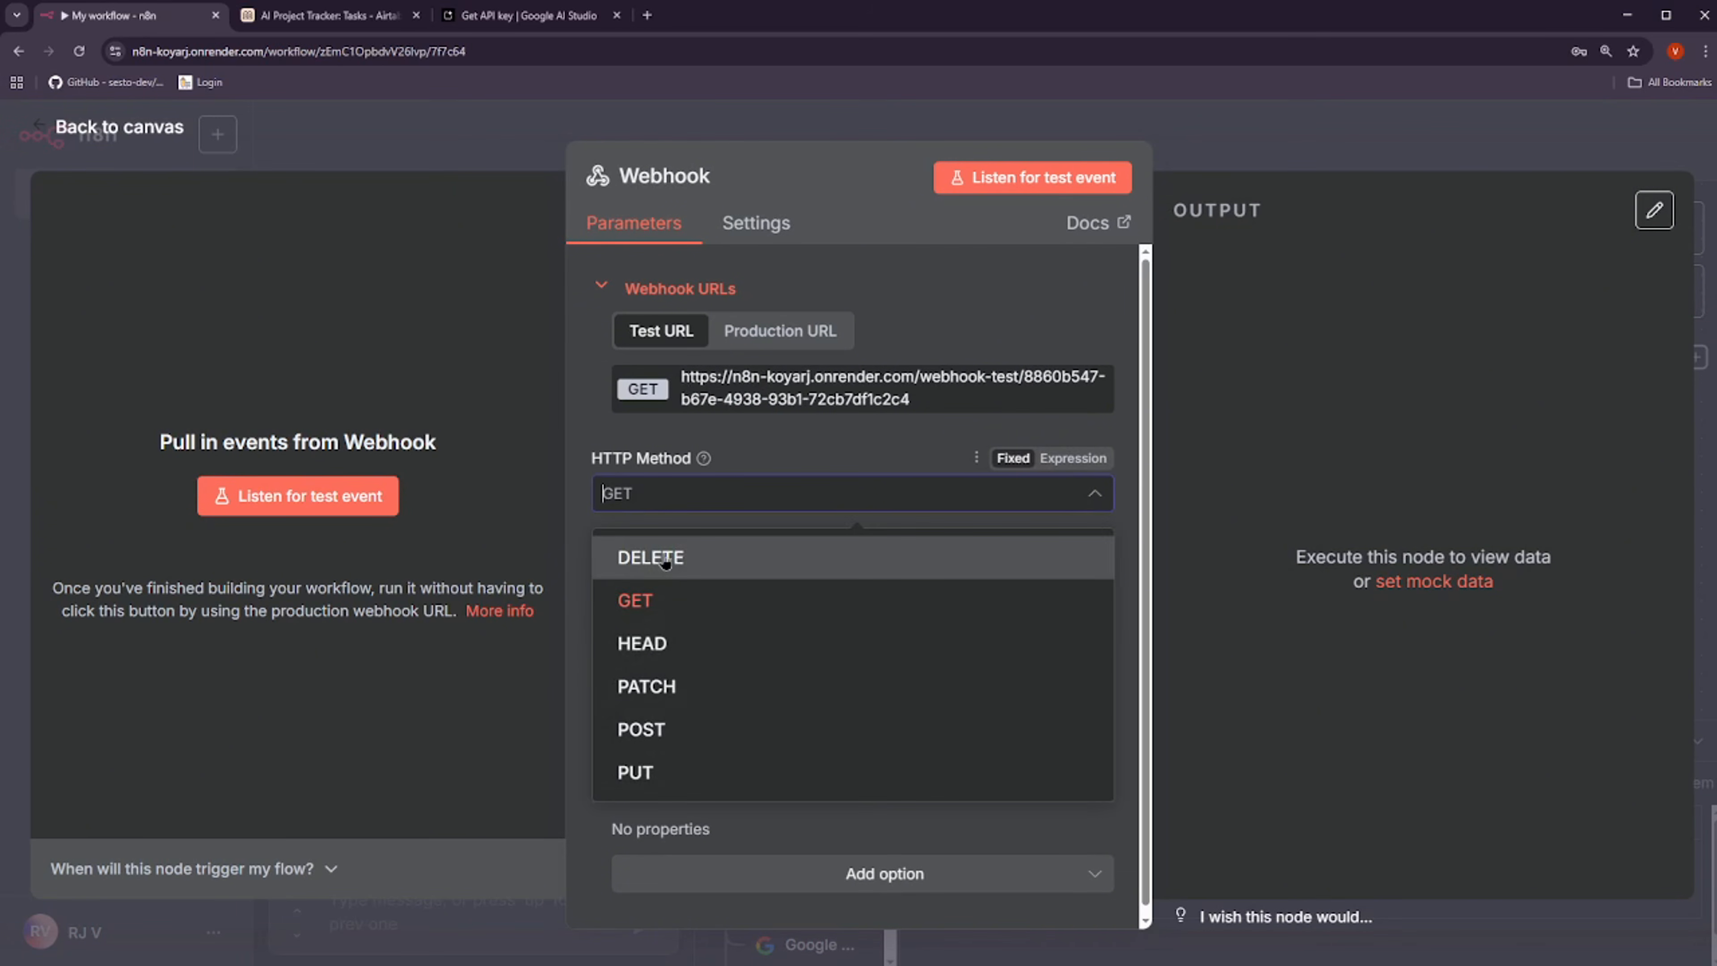
click(650, 731)
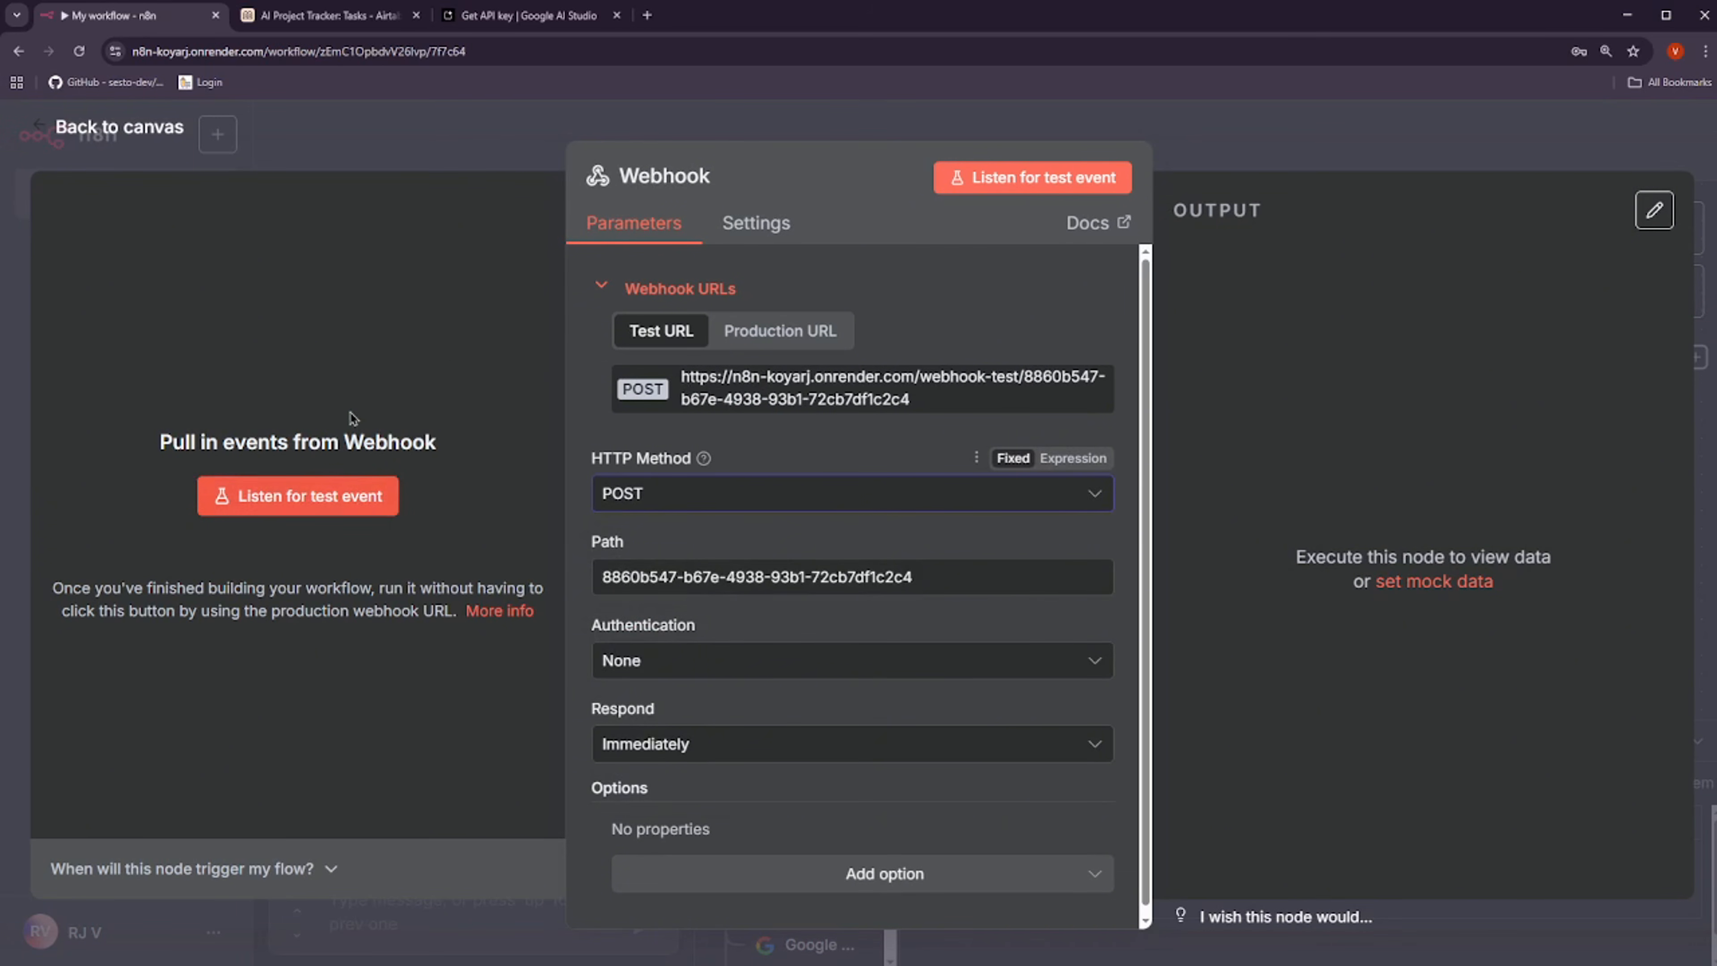
Return to the canvas, place the Webhook node ahead of the AI Agent and connect its output to the agent
click(369, 162)
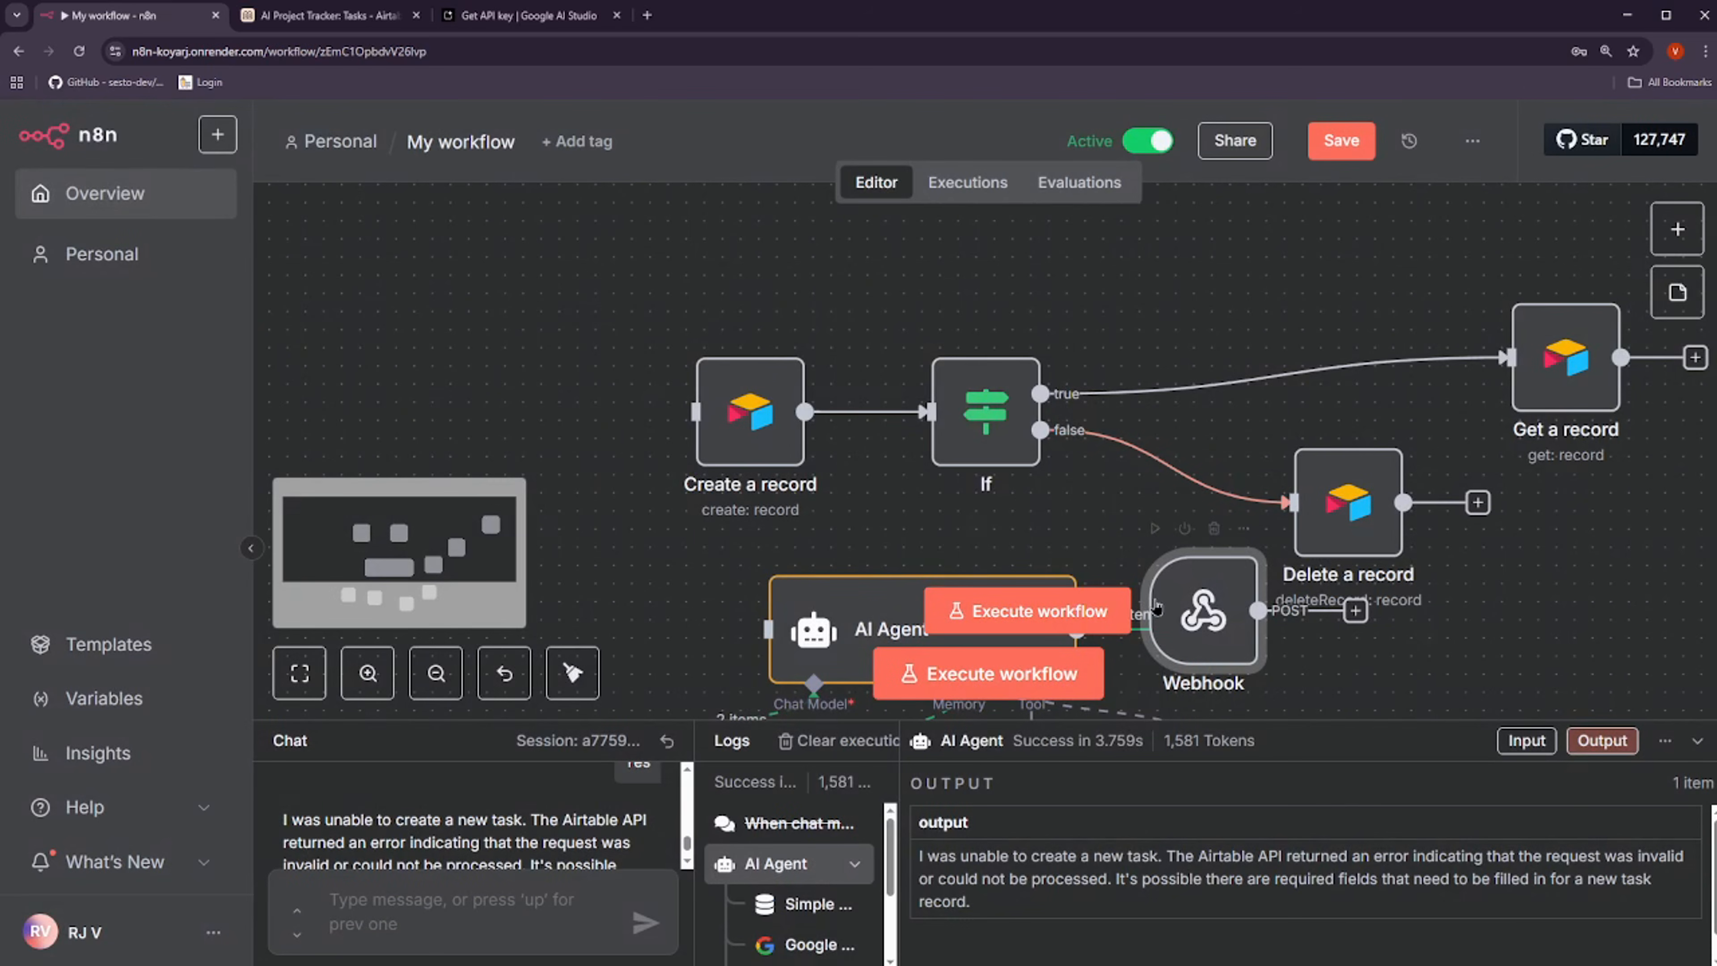
drag(1157, 604, 487, 601)
drag(685, 611, 869, 600)
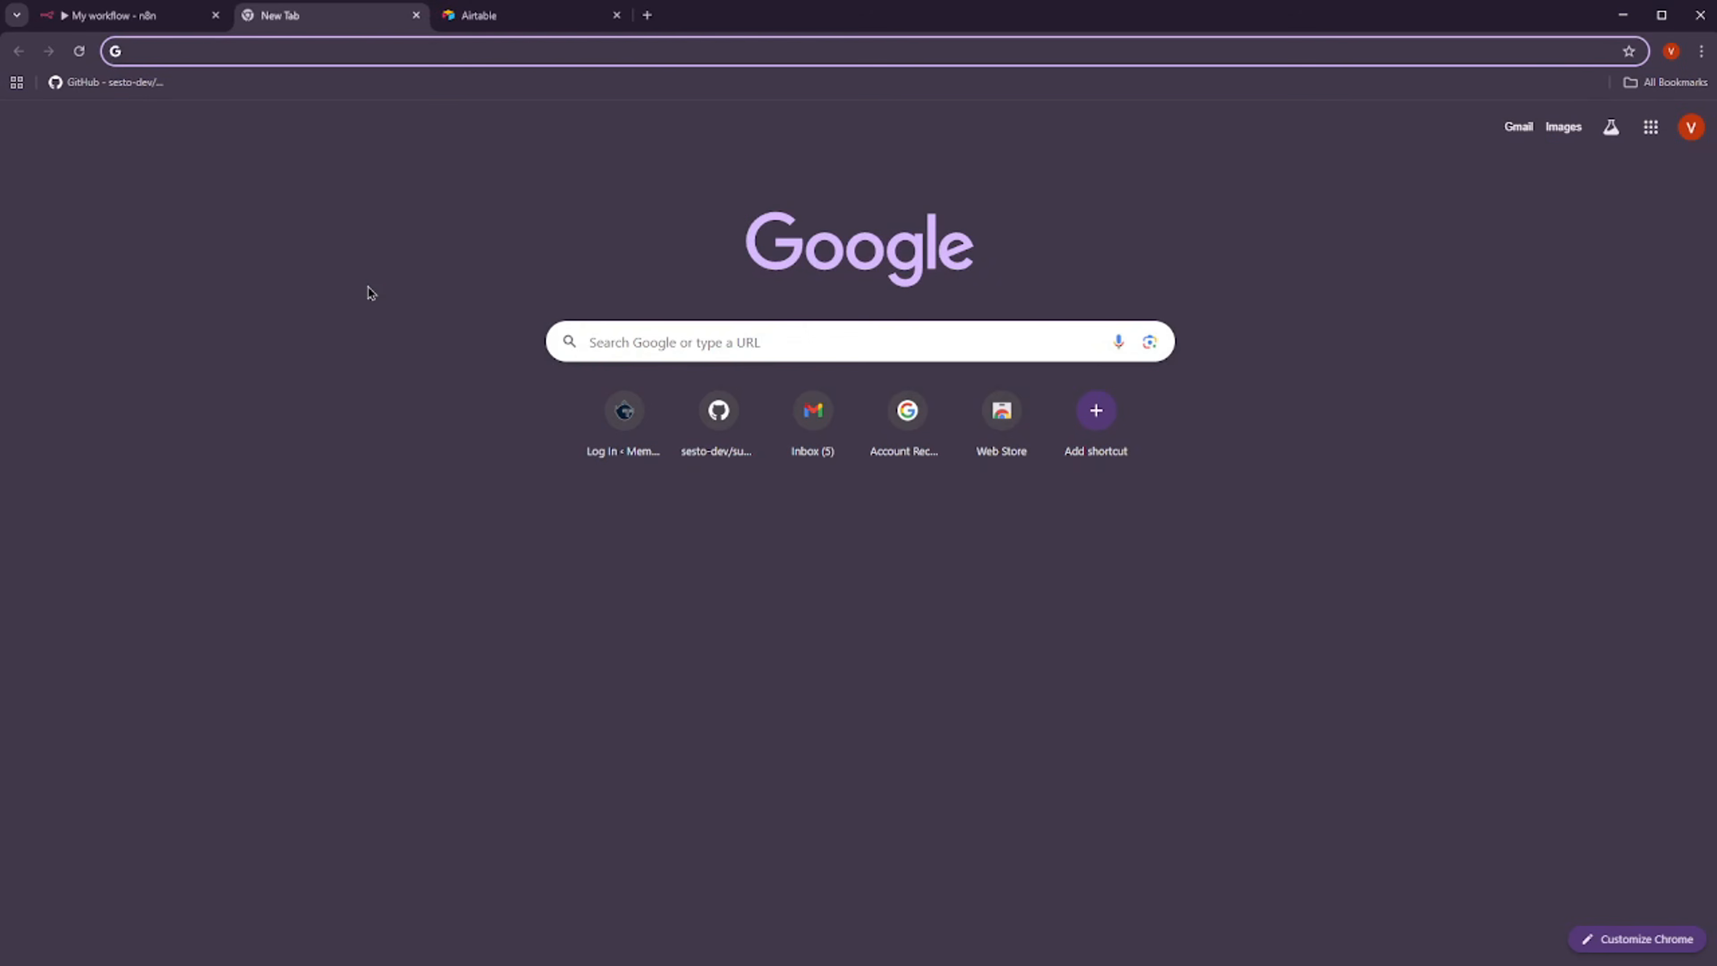
Search the web for "jotform" and open the official Jotform website
text(jotform)
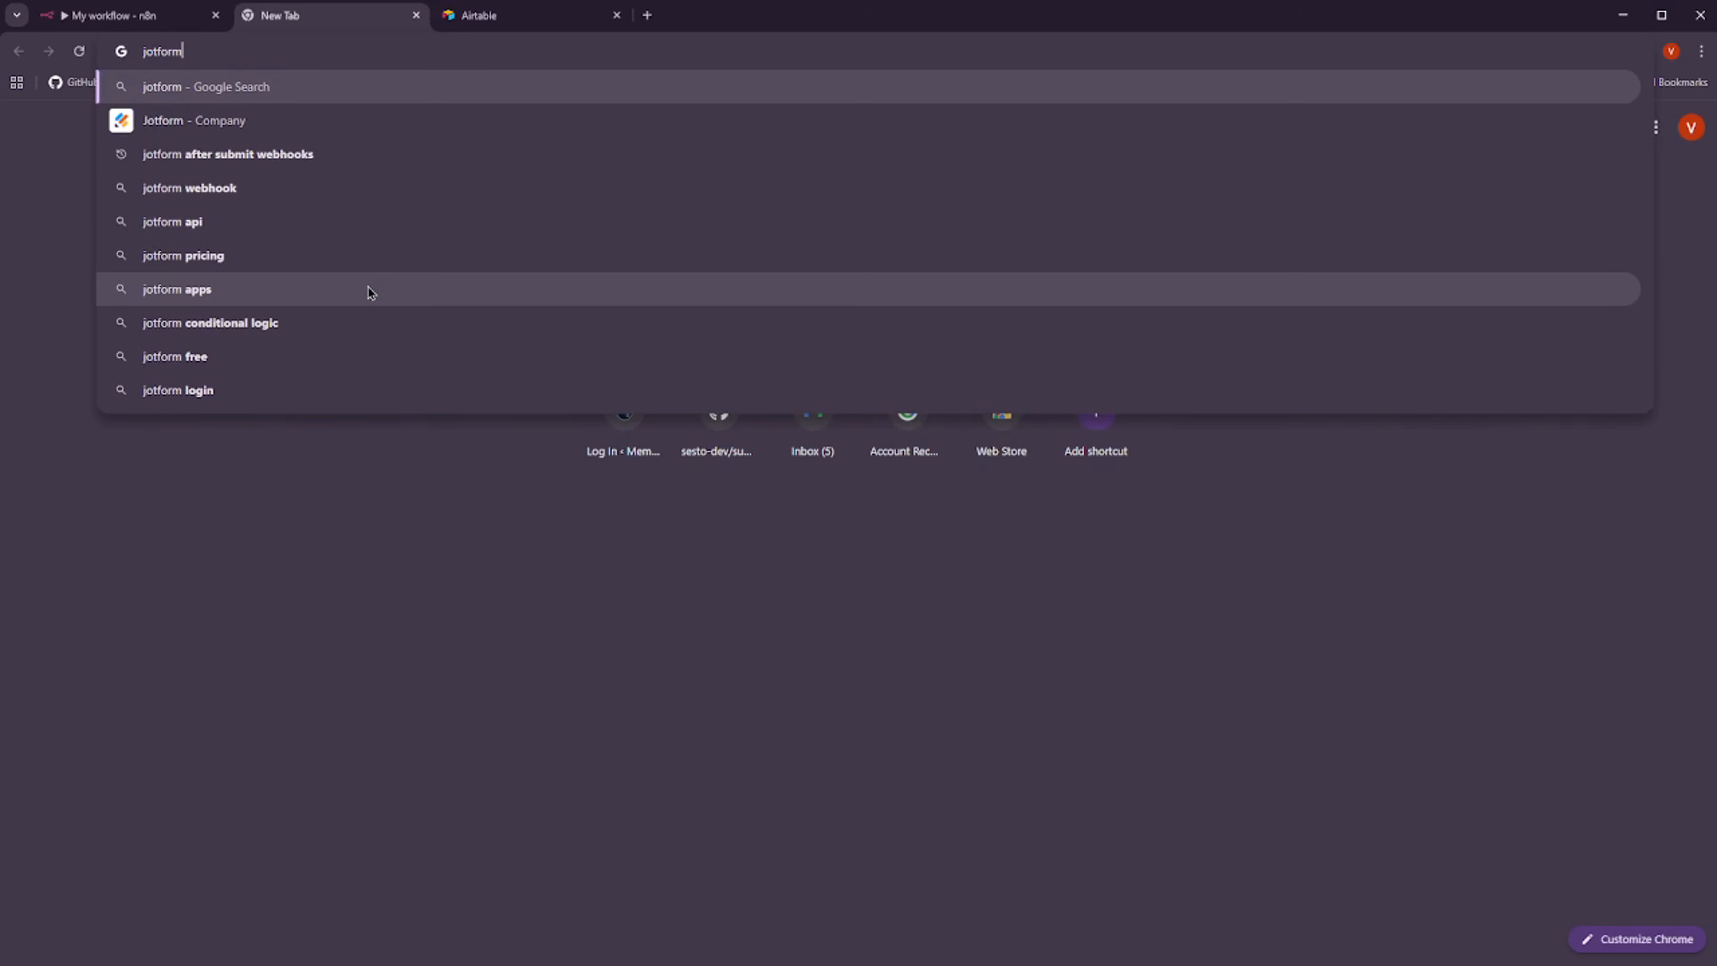
key(Return)
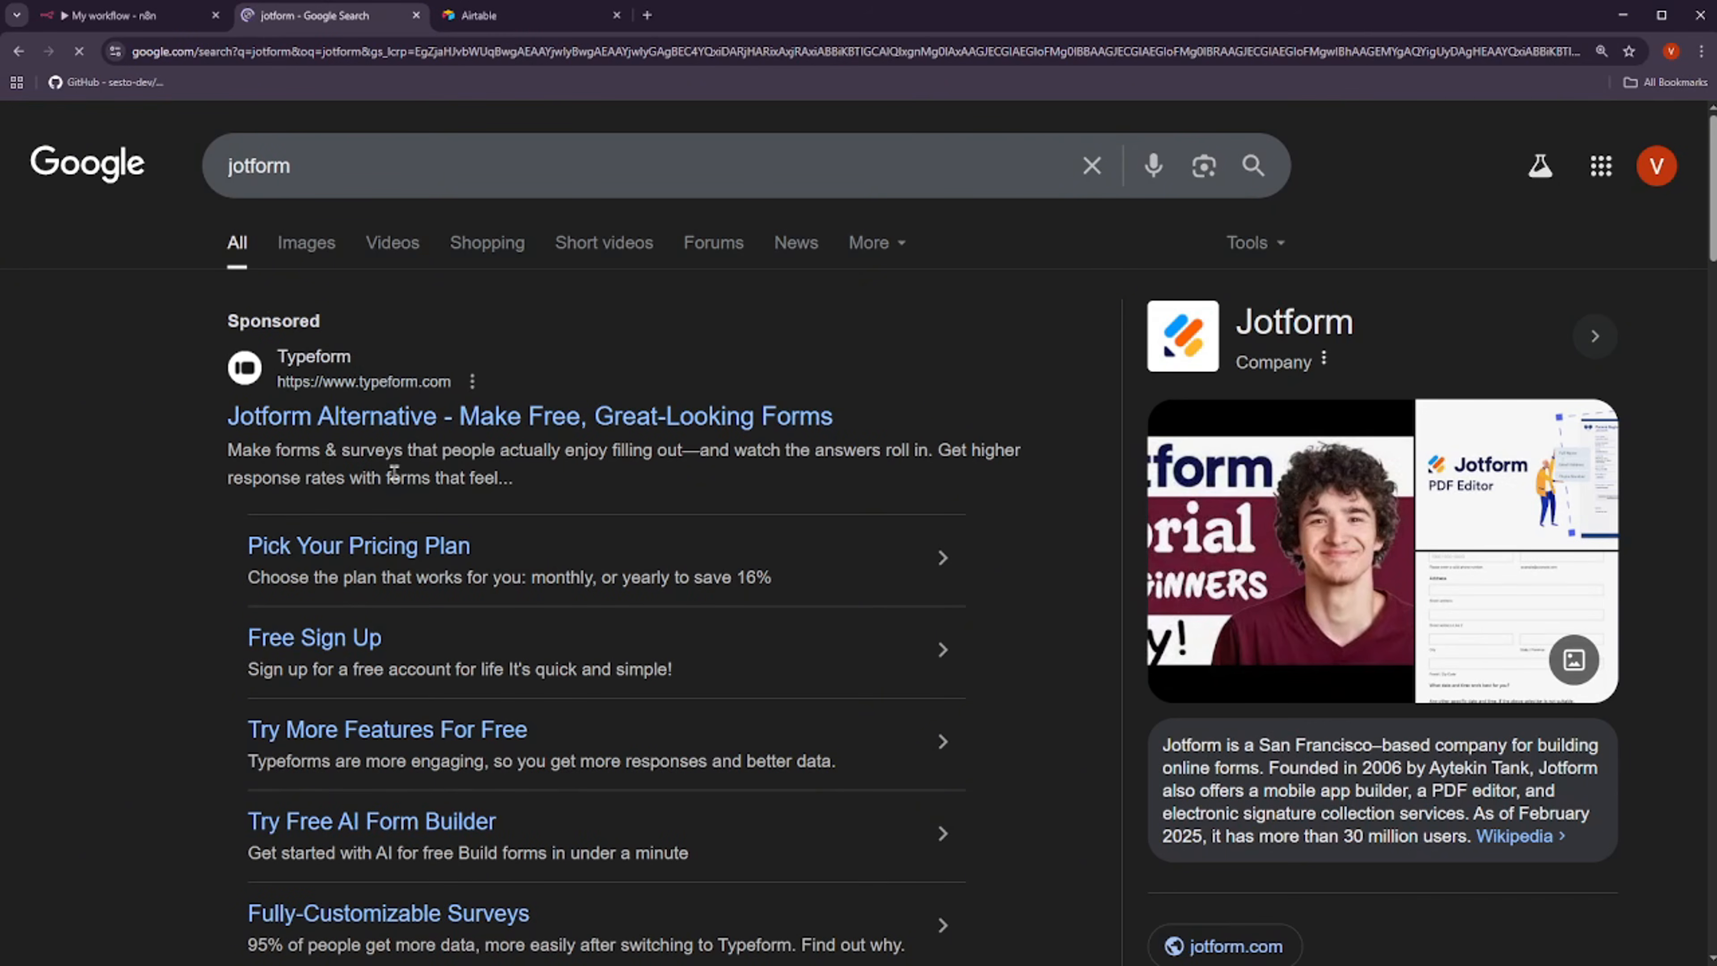
scroll(121, 477, down, 10)
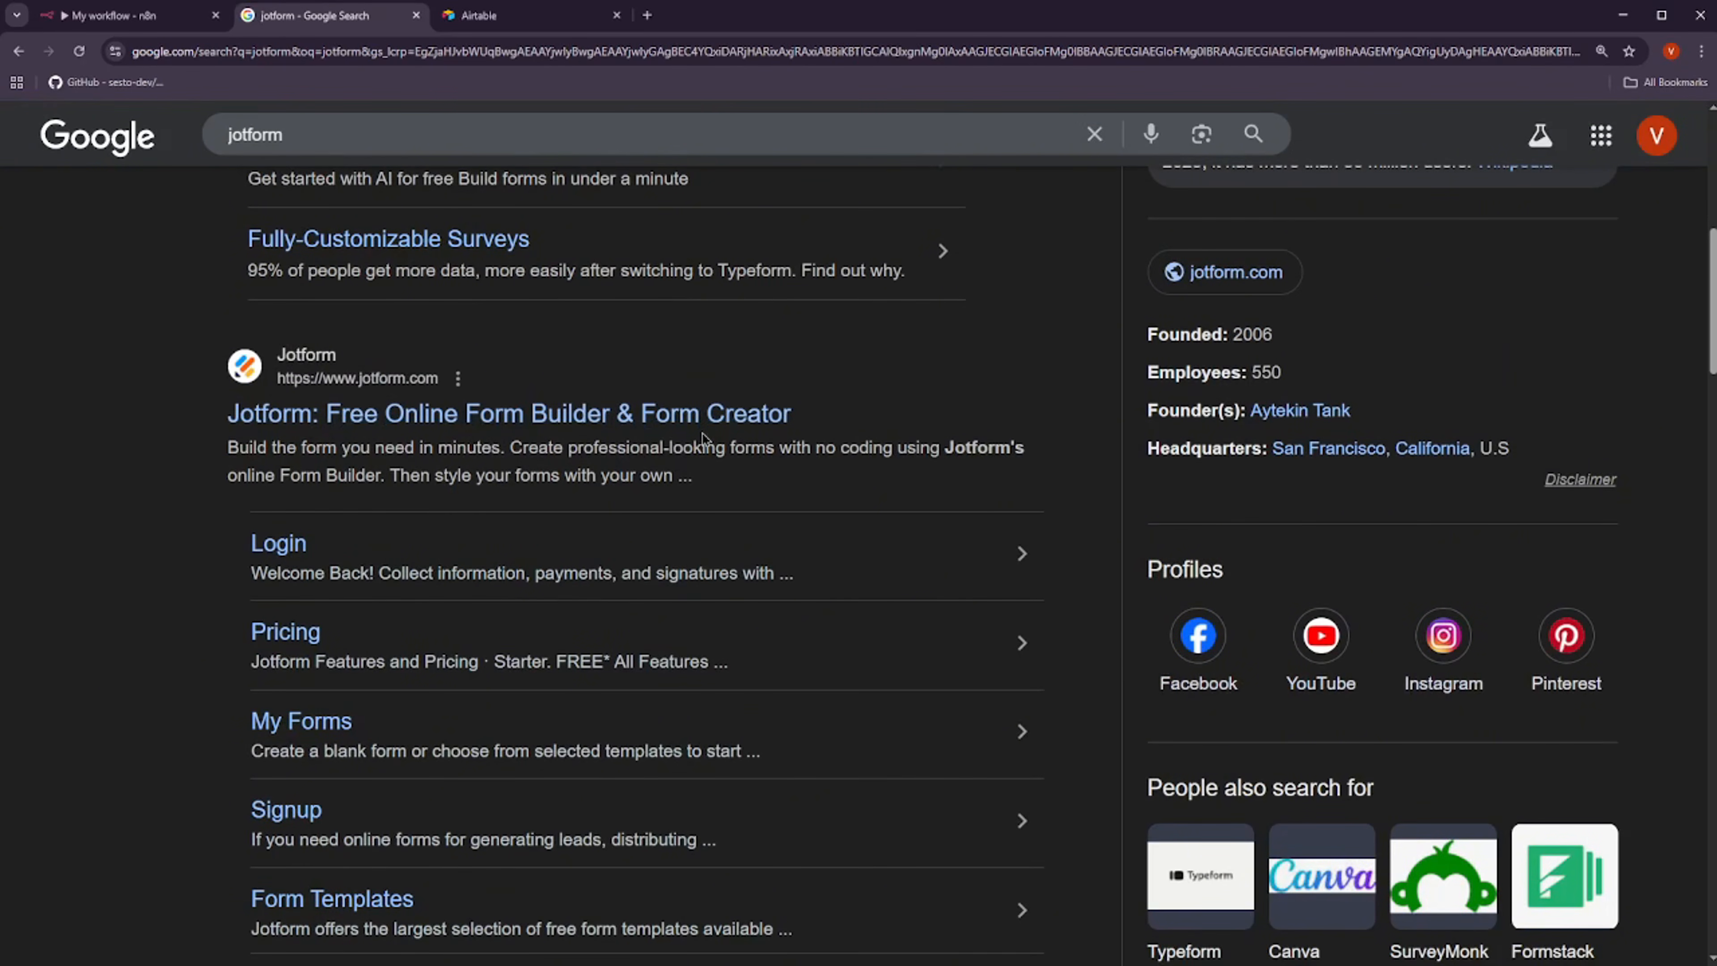
click(579, 423)
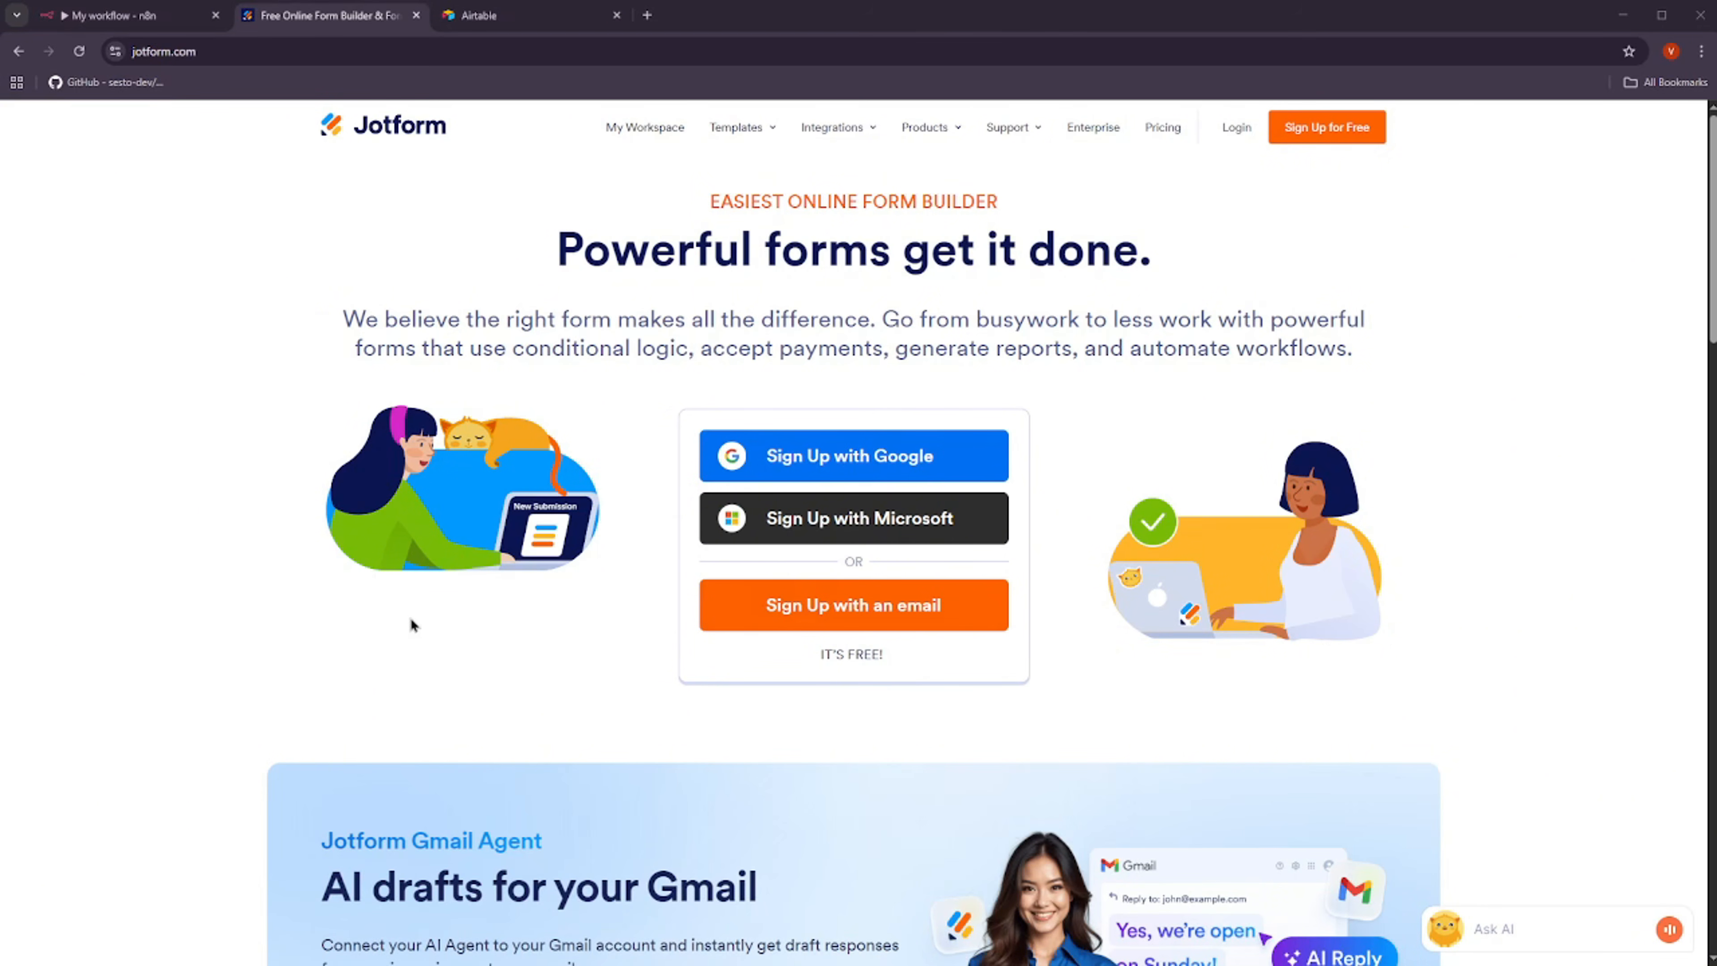
Sign up for Jotform with the Google account, agreeing to the terms and privacy policies, and dismiss the AI assistant popup
key(ctrl+plus)
key(ctrl+plus)
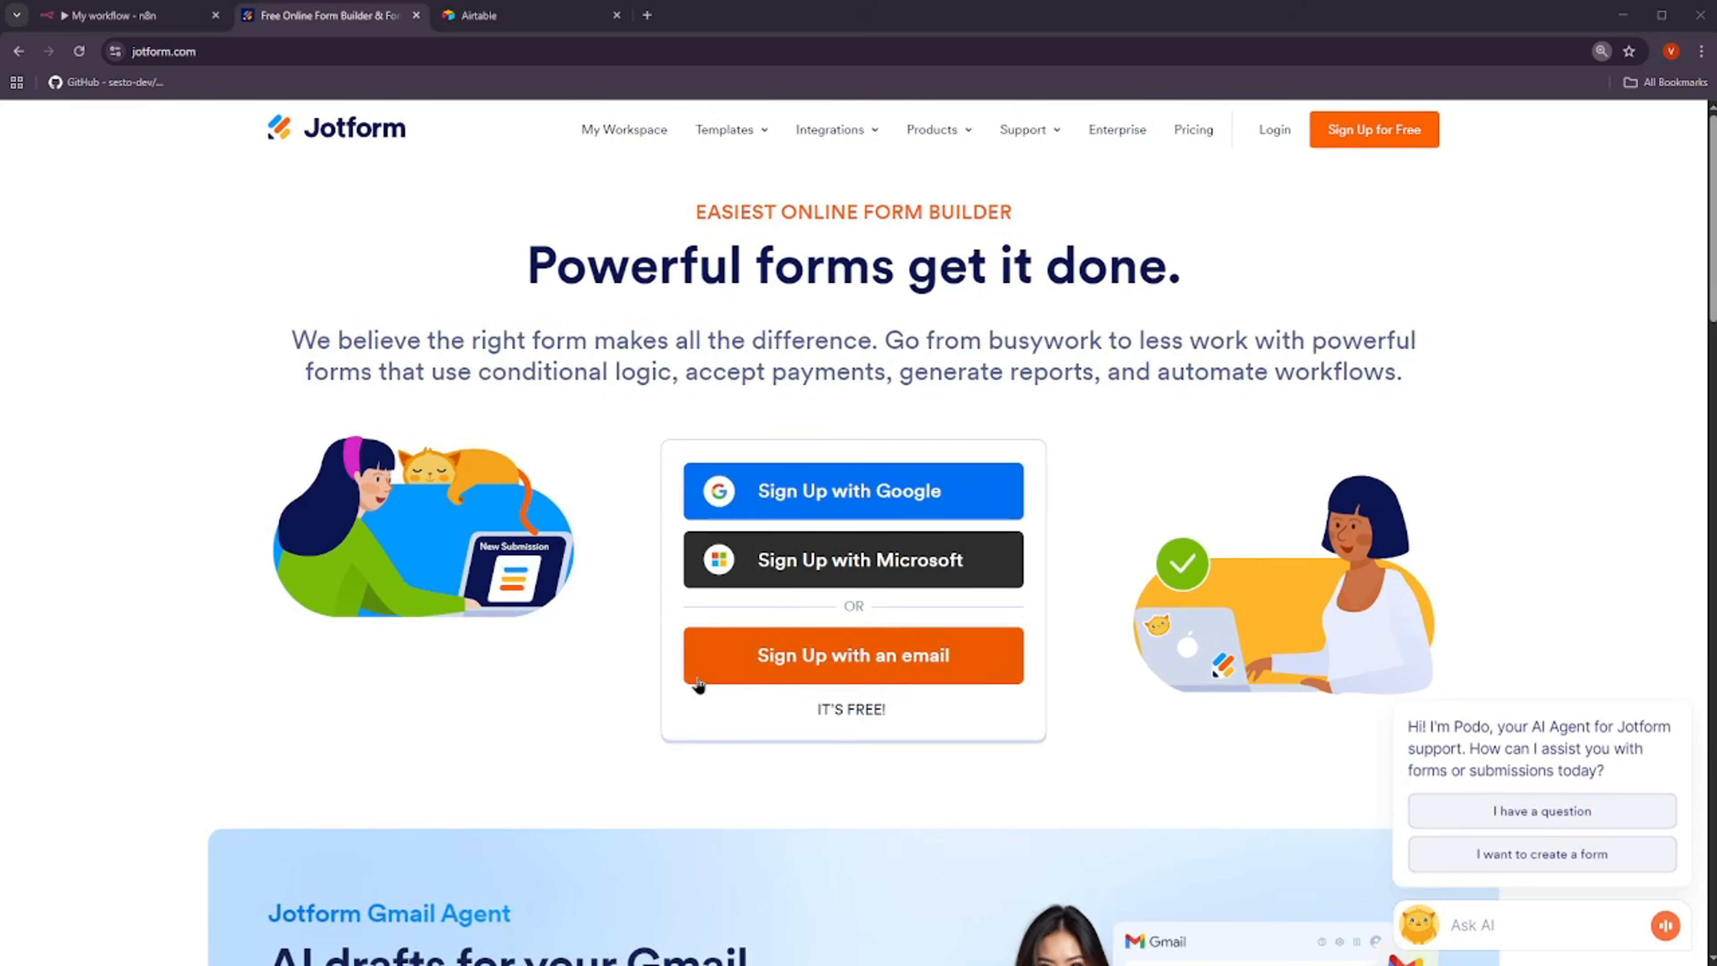
key(ctrl+plus)
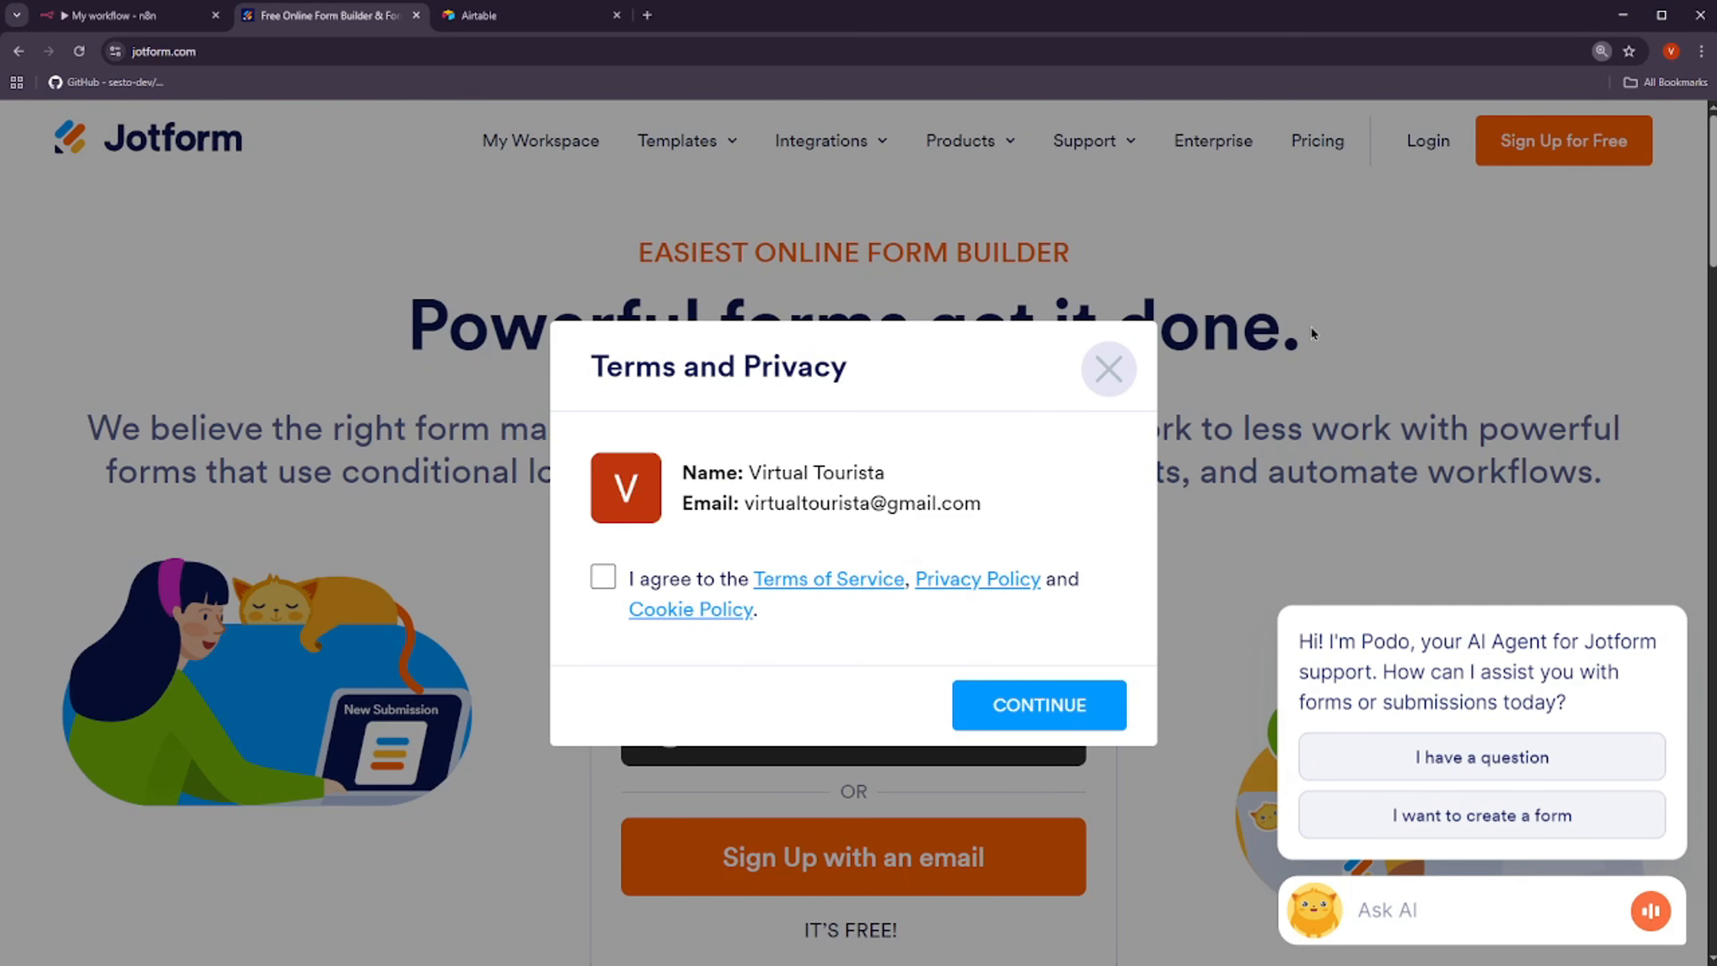
click(607, 581)
click(1014, 703)
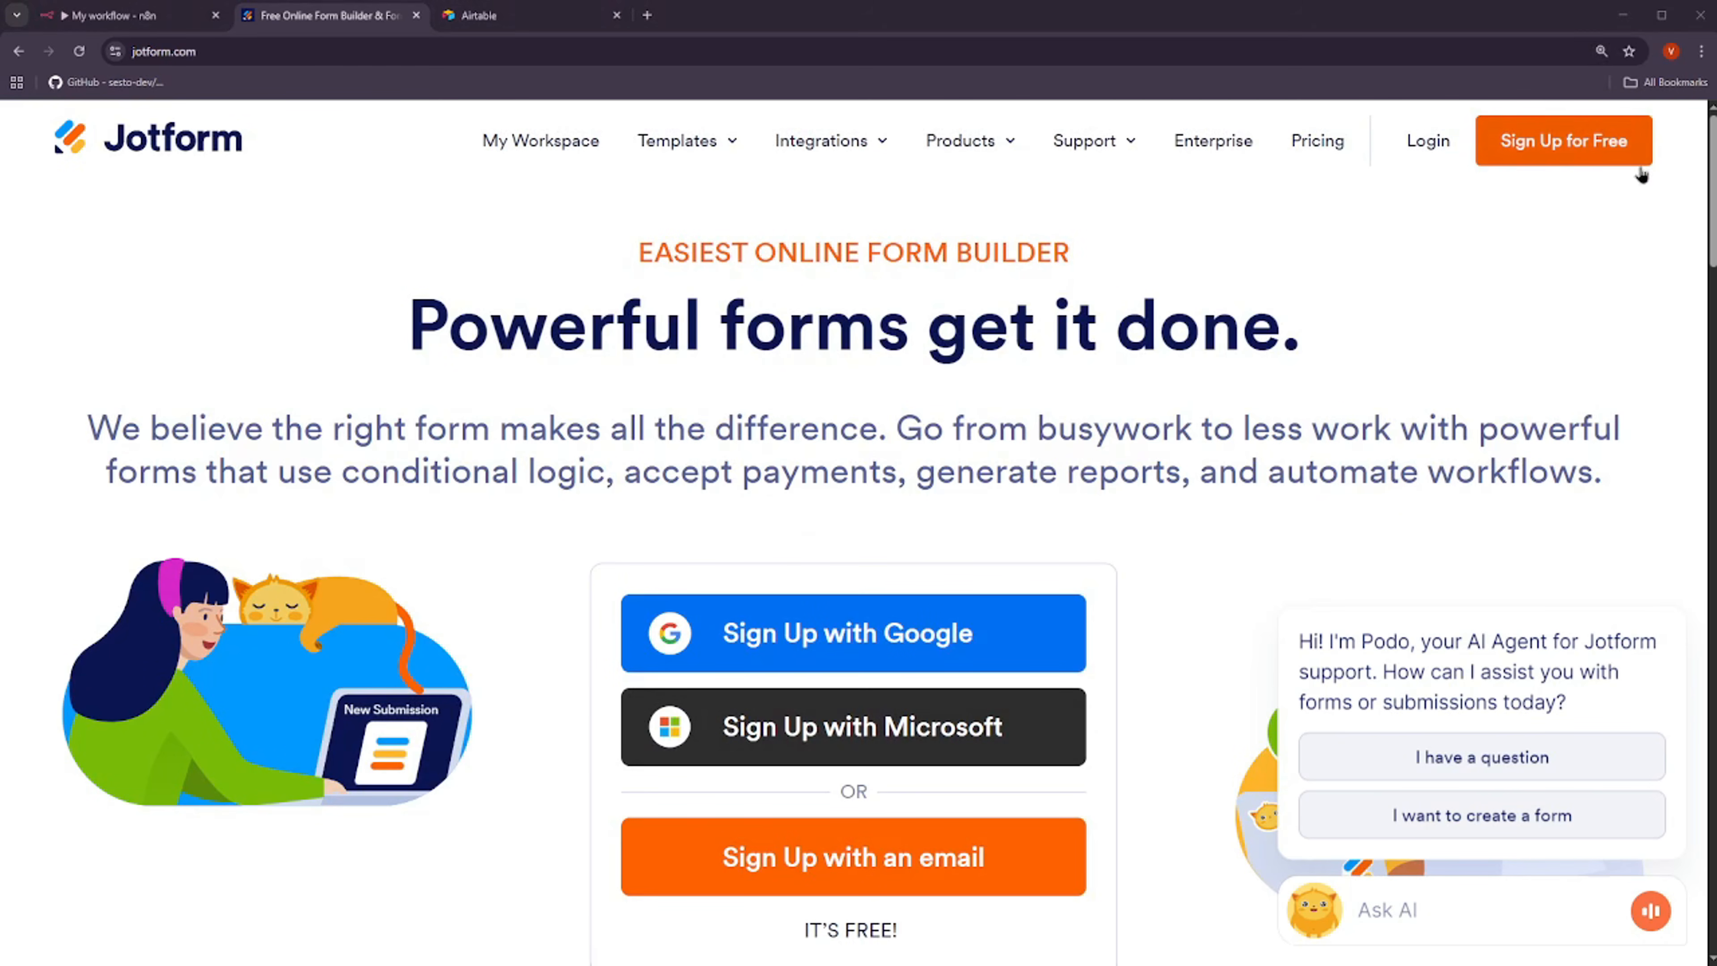
scroll(1287, 703, down, 1)
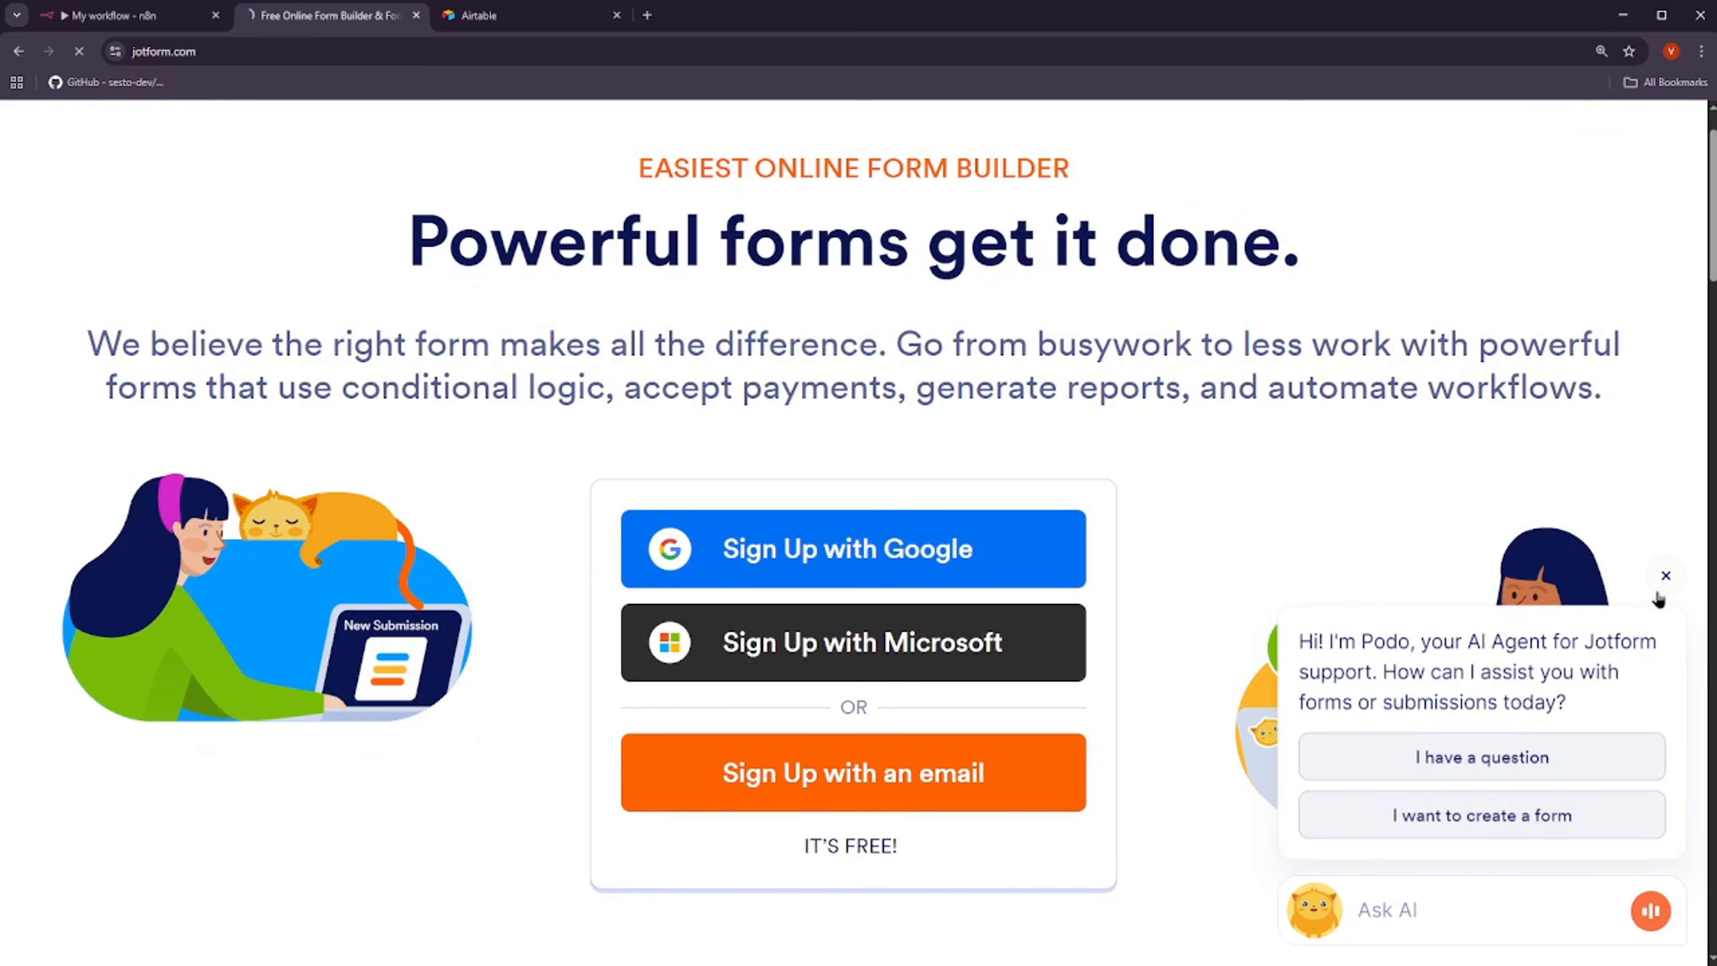
click(1659, 587)
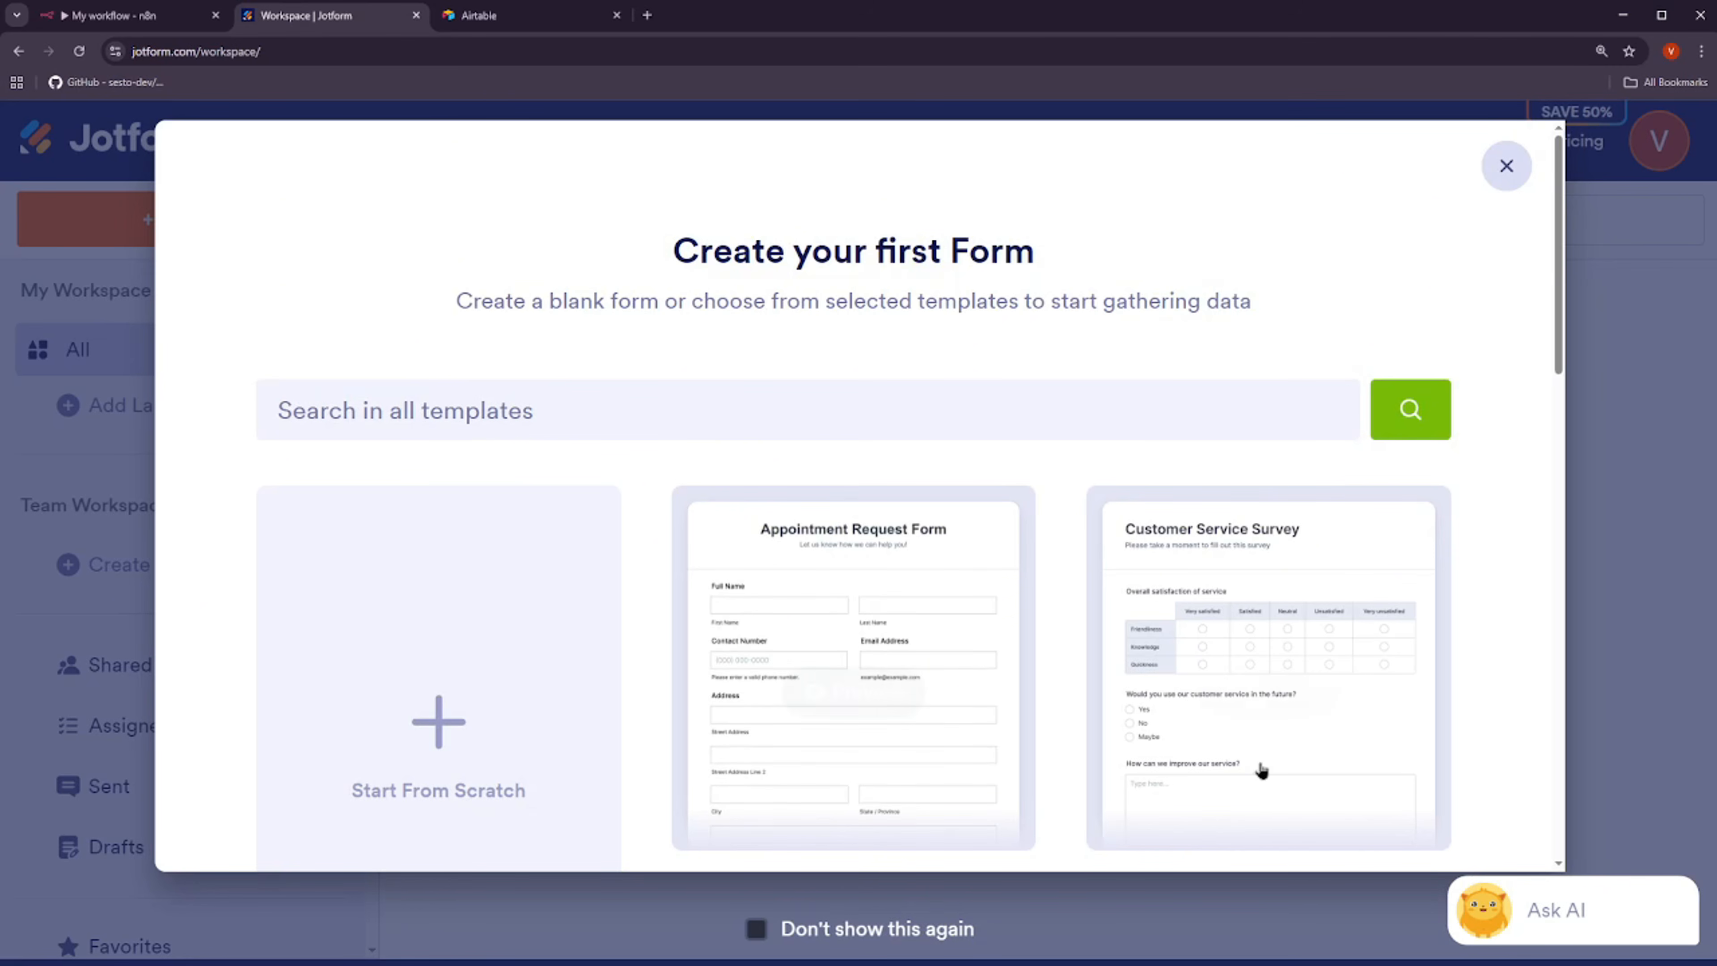
Switch to Airtable and open the AI Project Tracker base to view the columns of its Tasks table
scroll(1208, 594, down, 1)
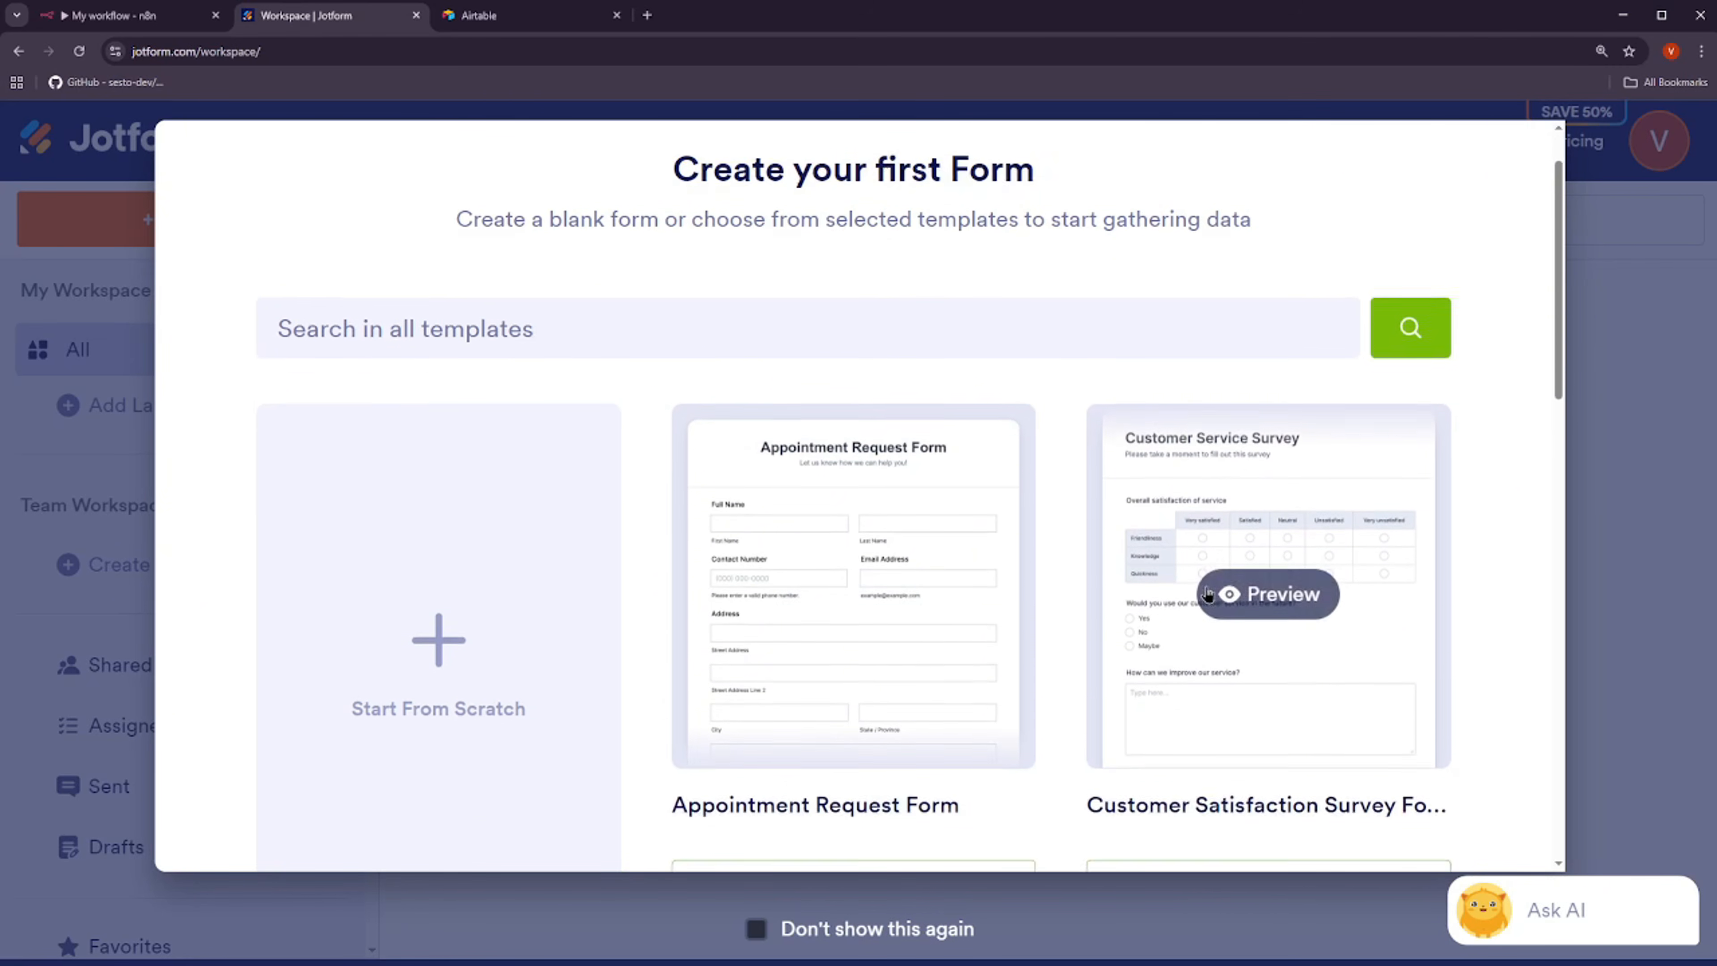
scroll(842, 671, down, 4)
click(436, 19)
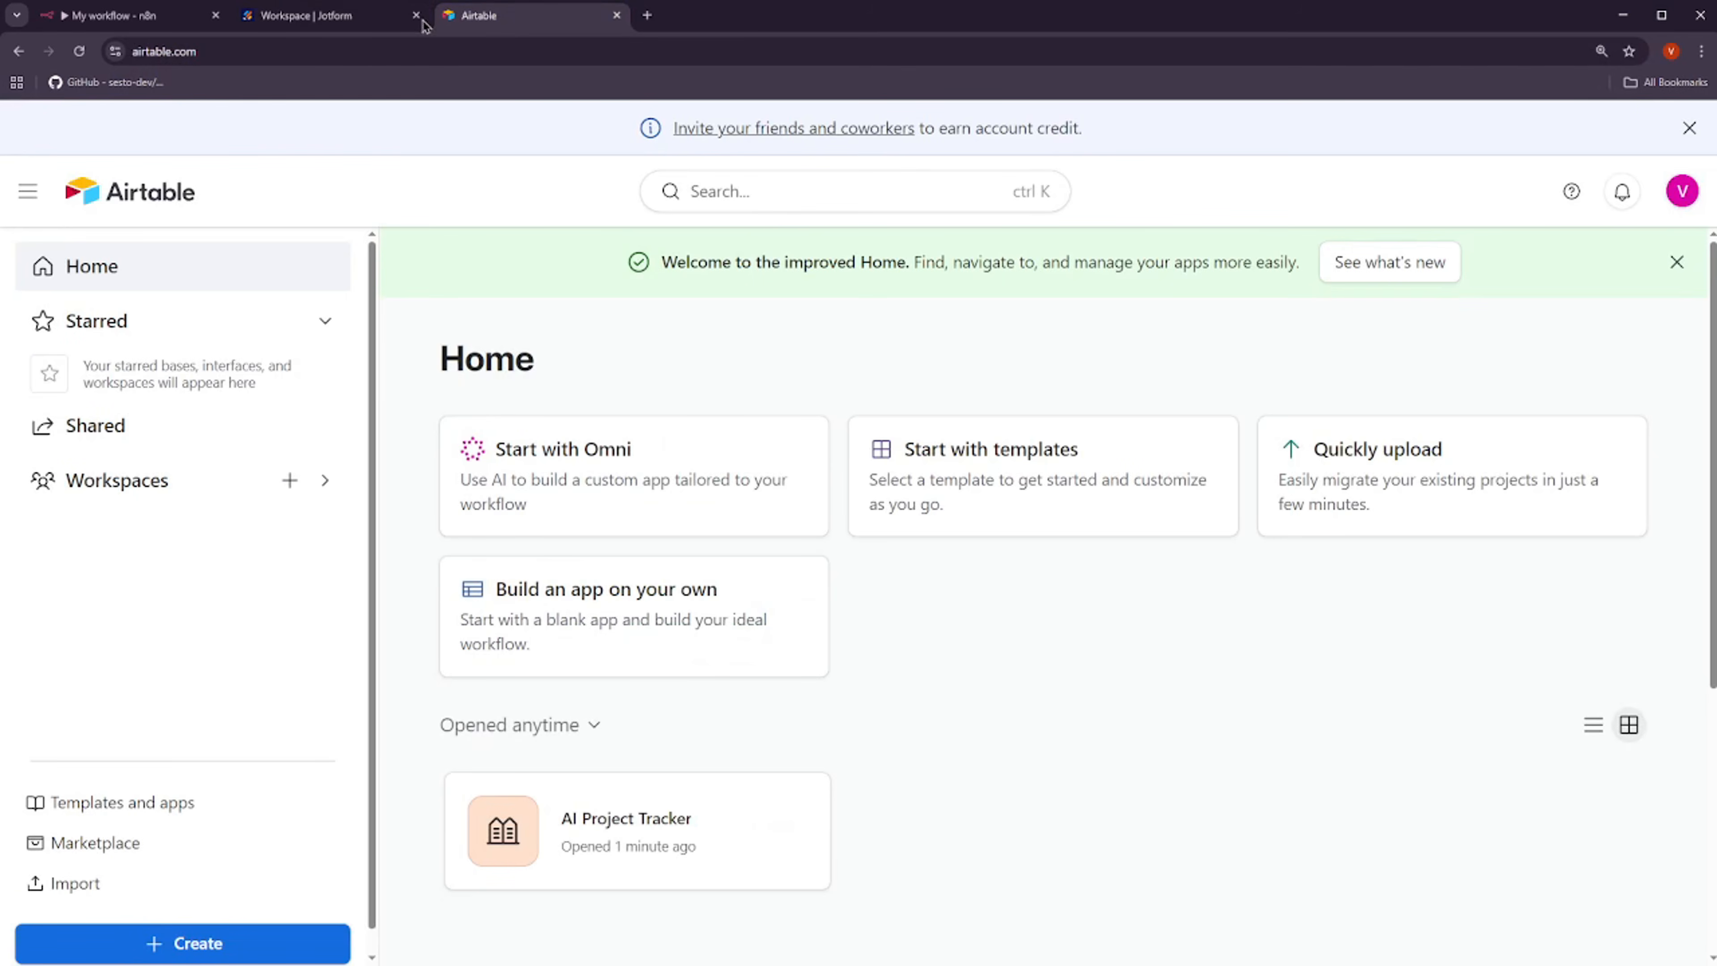
click(620, 781)
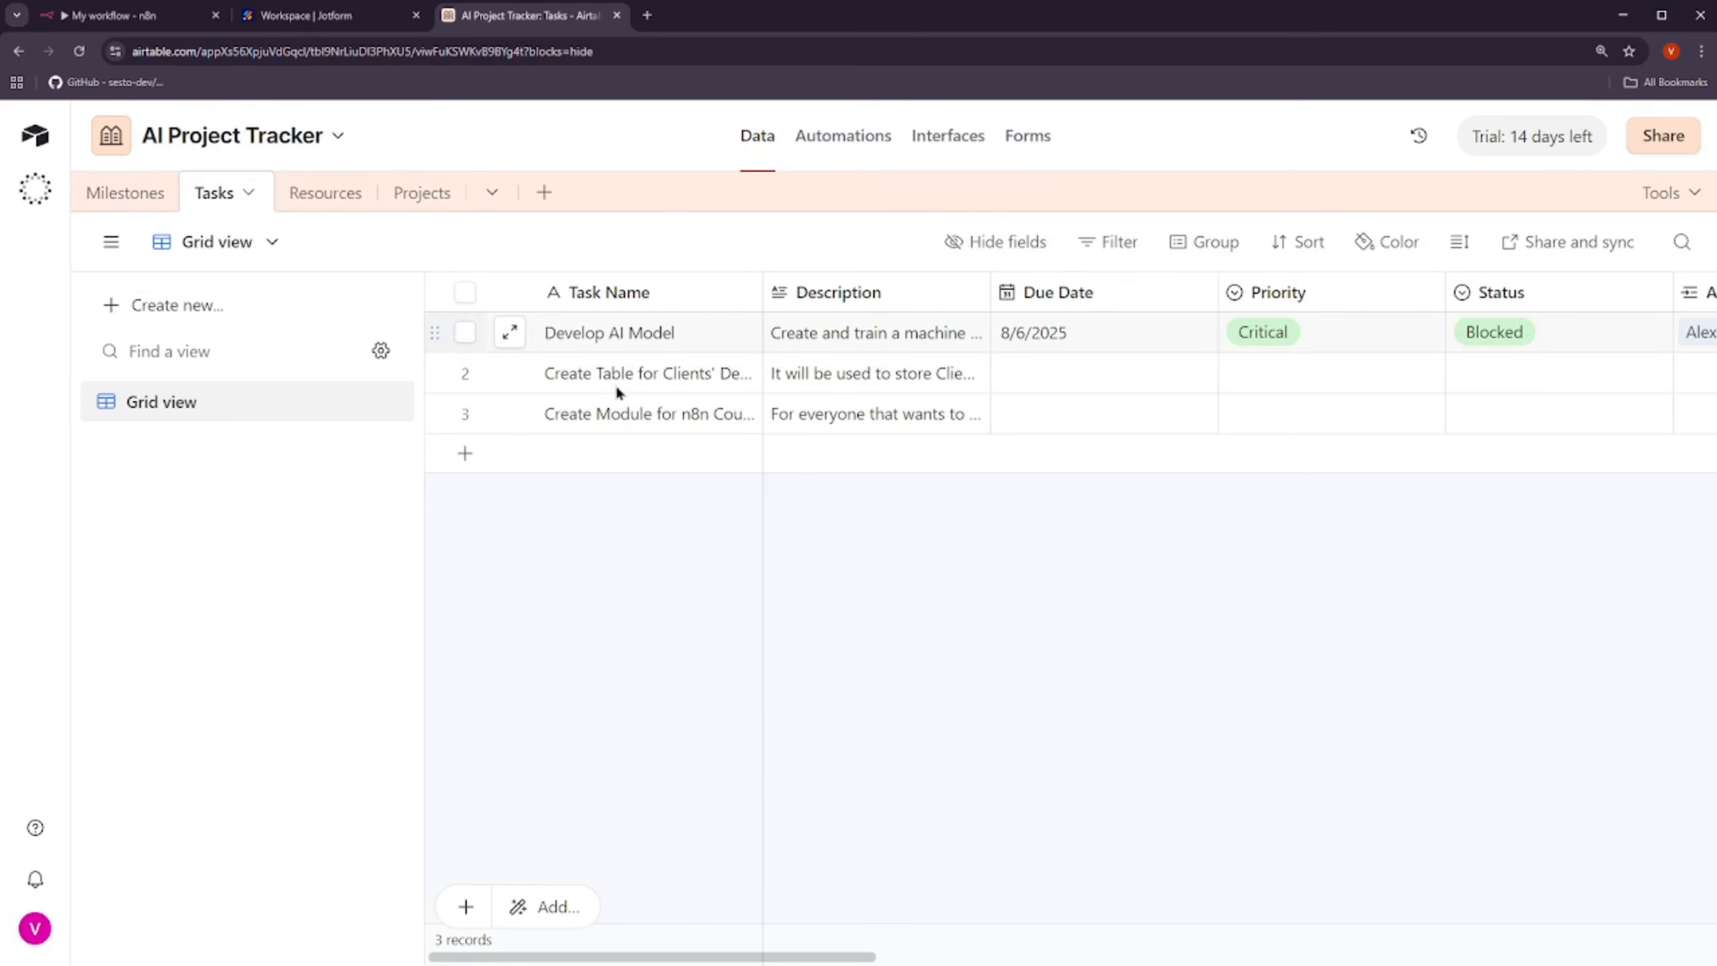
Switch back to Jotform, browse the form templates and create a form from the Feedback Form template
click(329, 20)
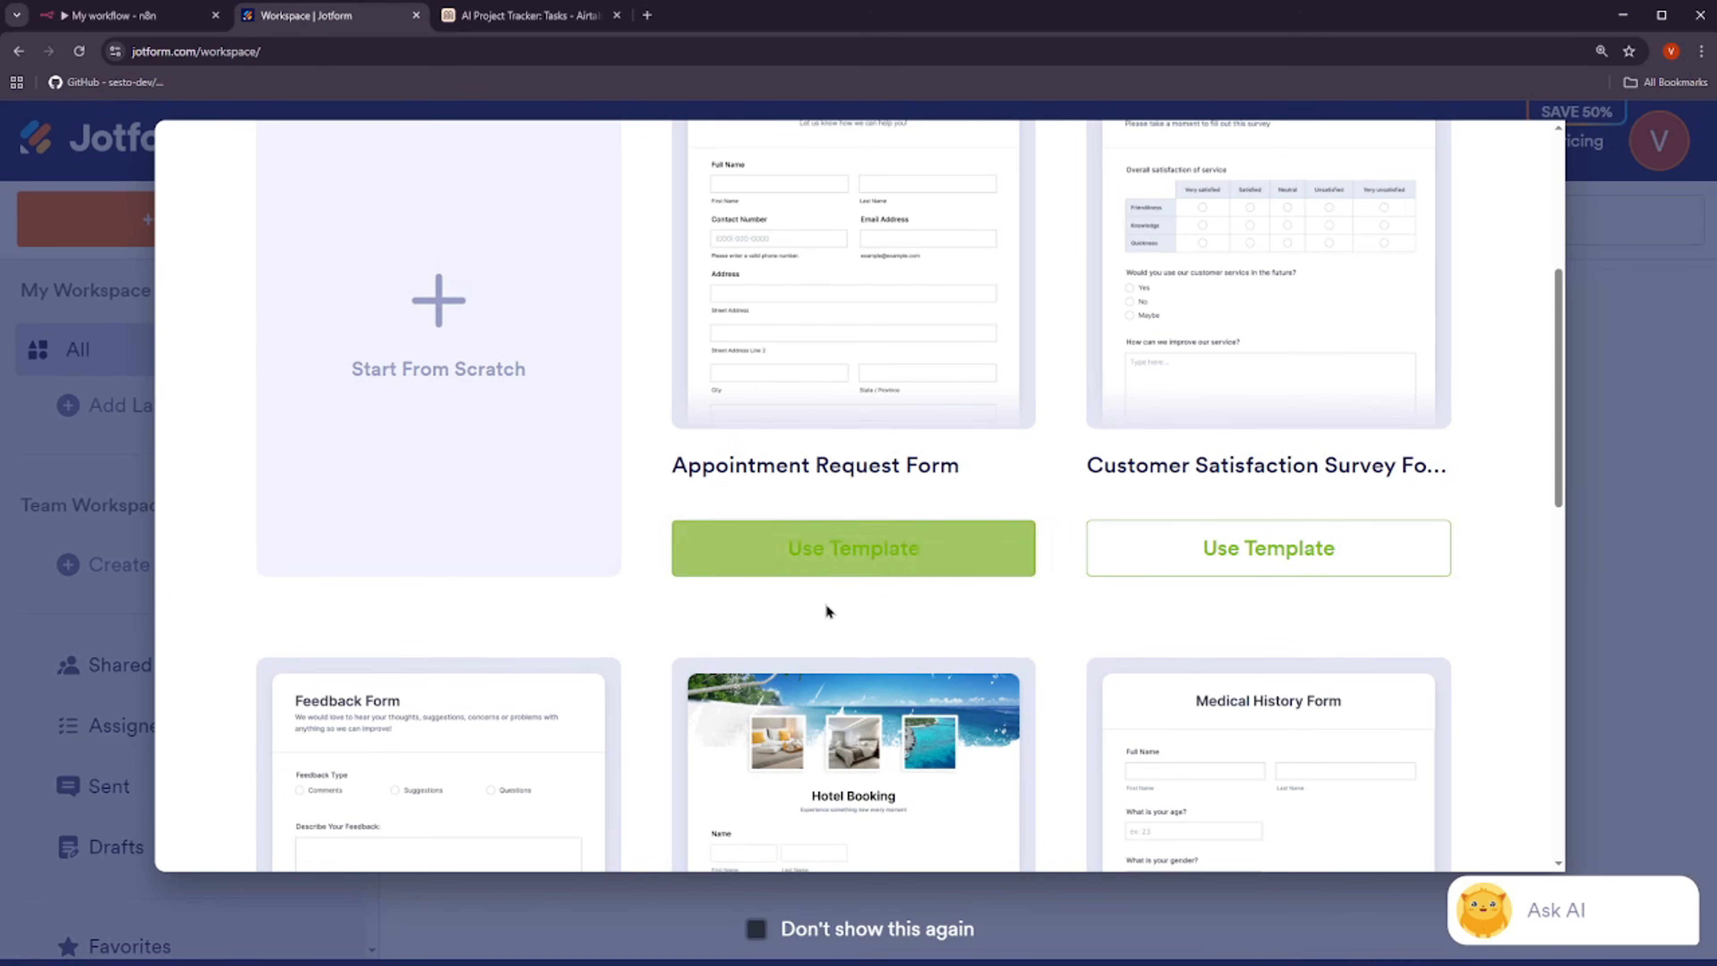
scroll(778, 622, down, 5)
scroll(1081, 690, down, 4)
scroll(1311, 702, down, 3)
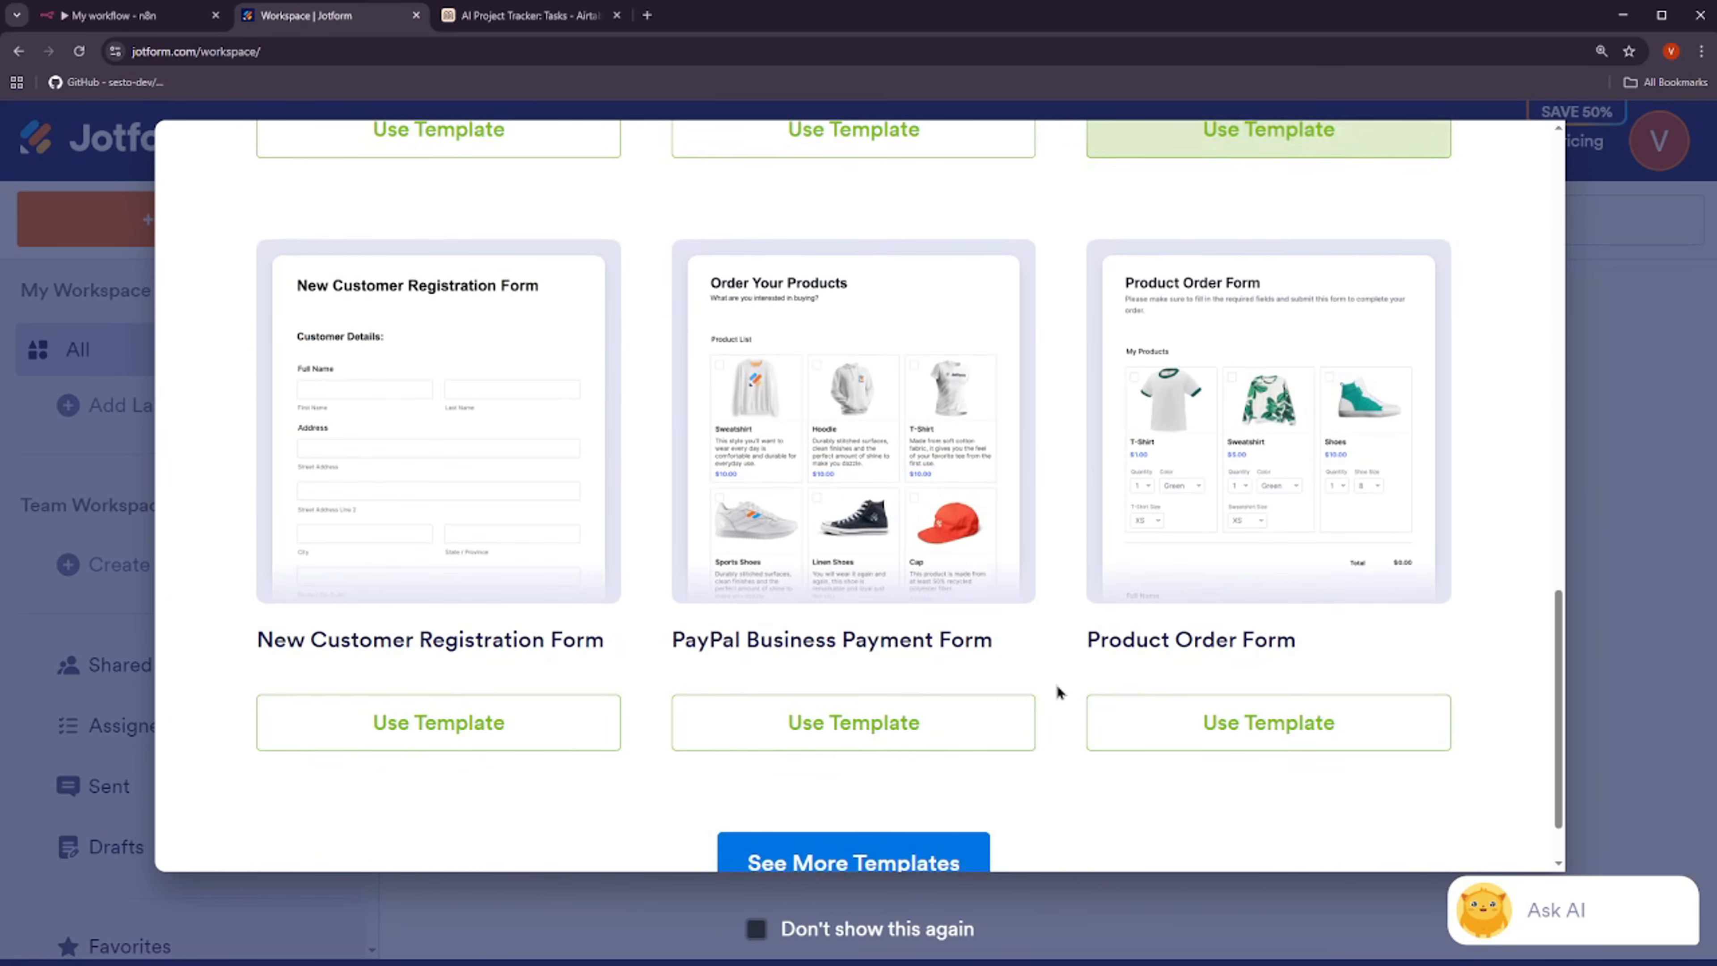
scroll(1058, 694, up, 10)
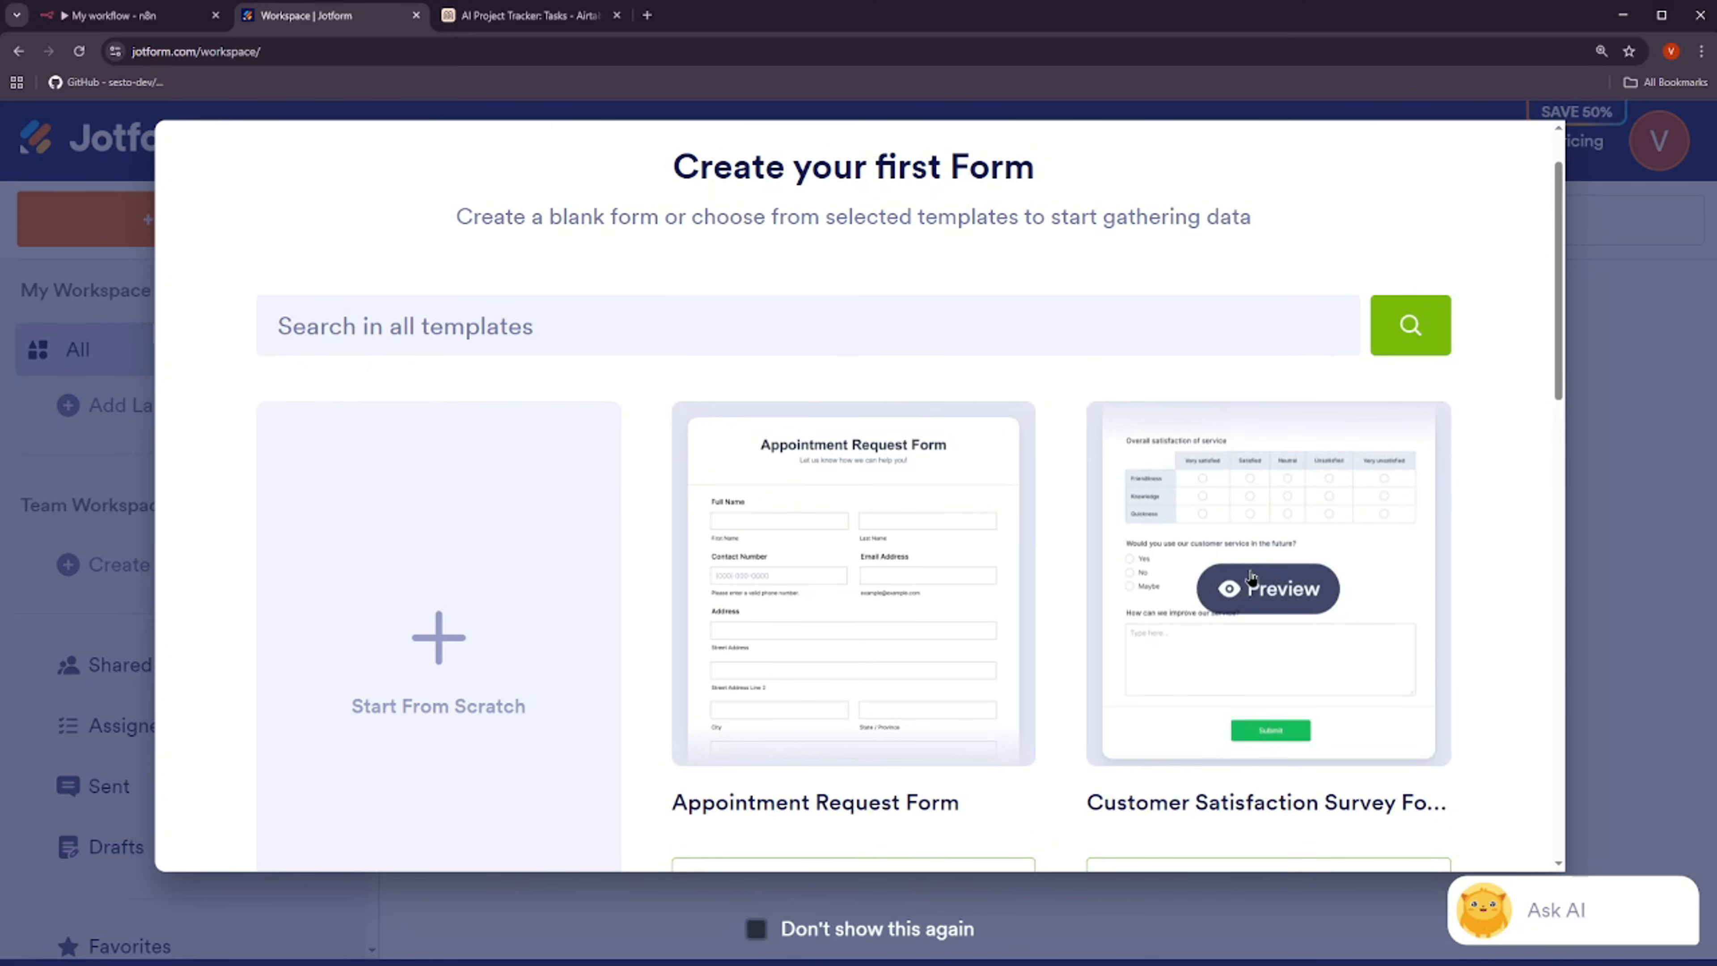
scroll(1149, 602, down, 4)
scroll(453, 695, down, 2)
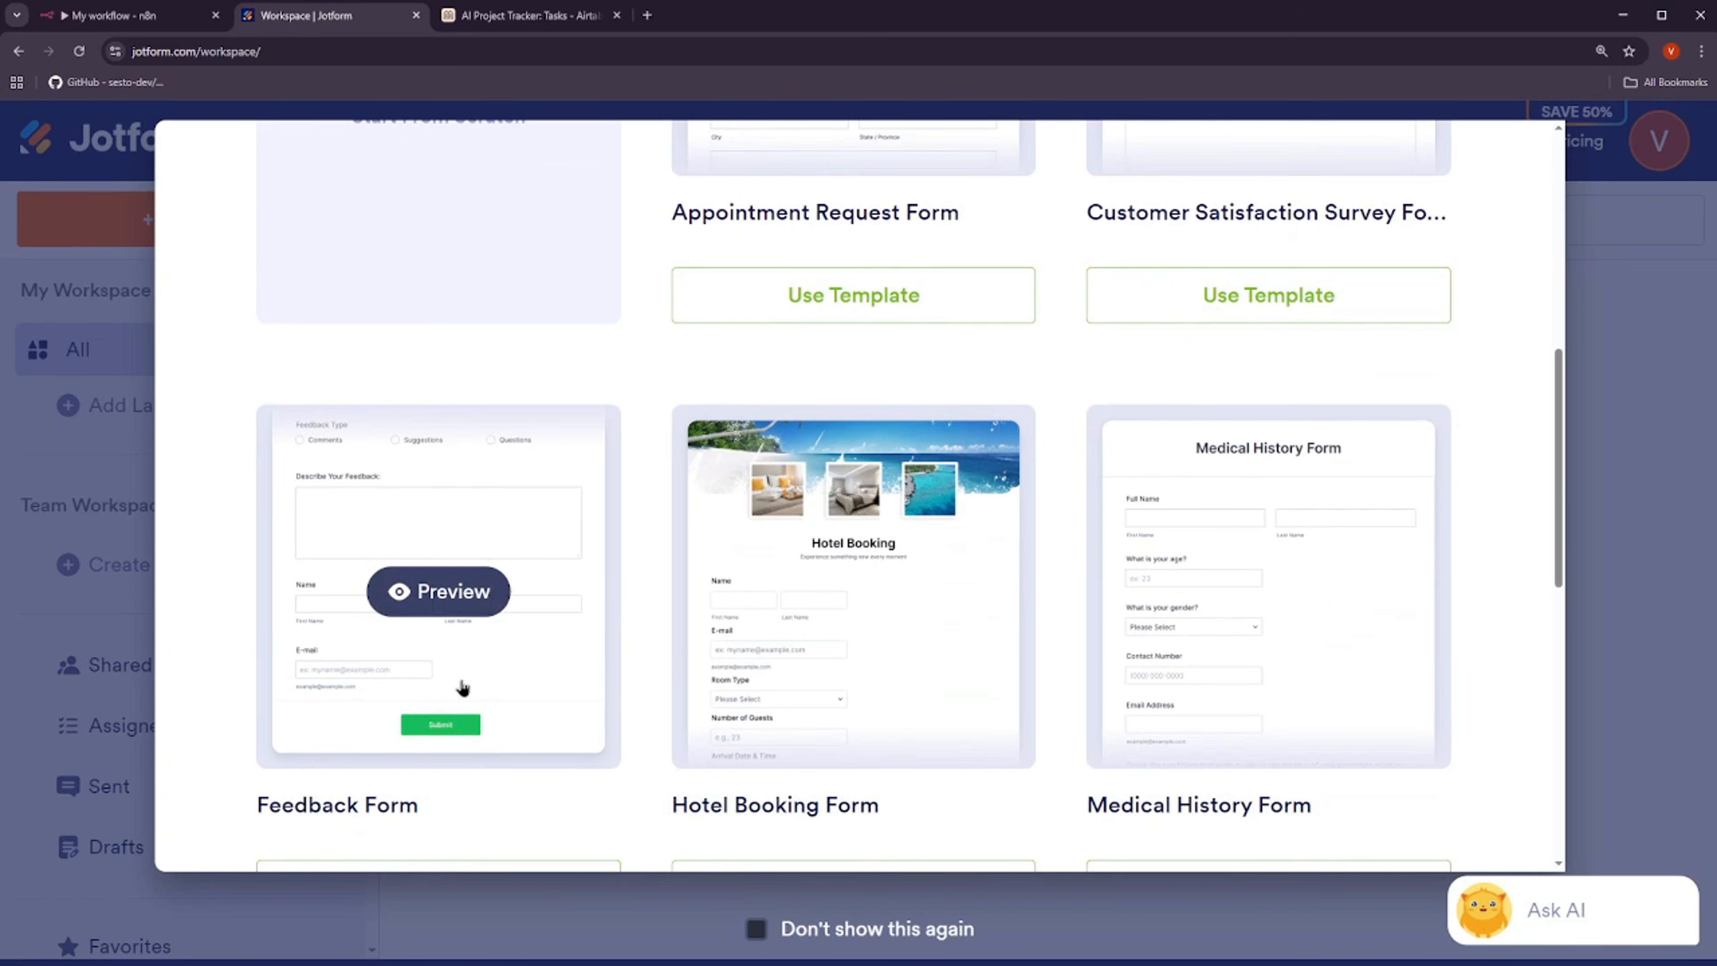
scroll(430, 644, up, 1)
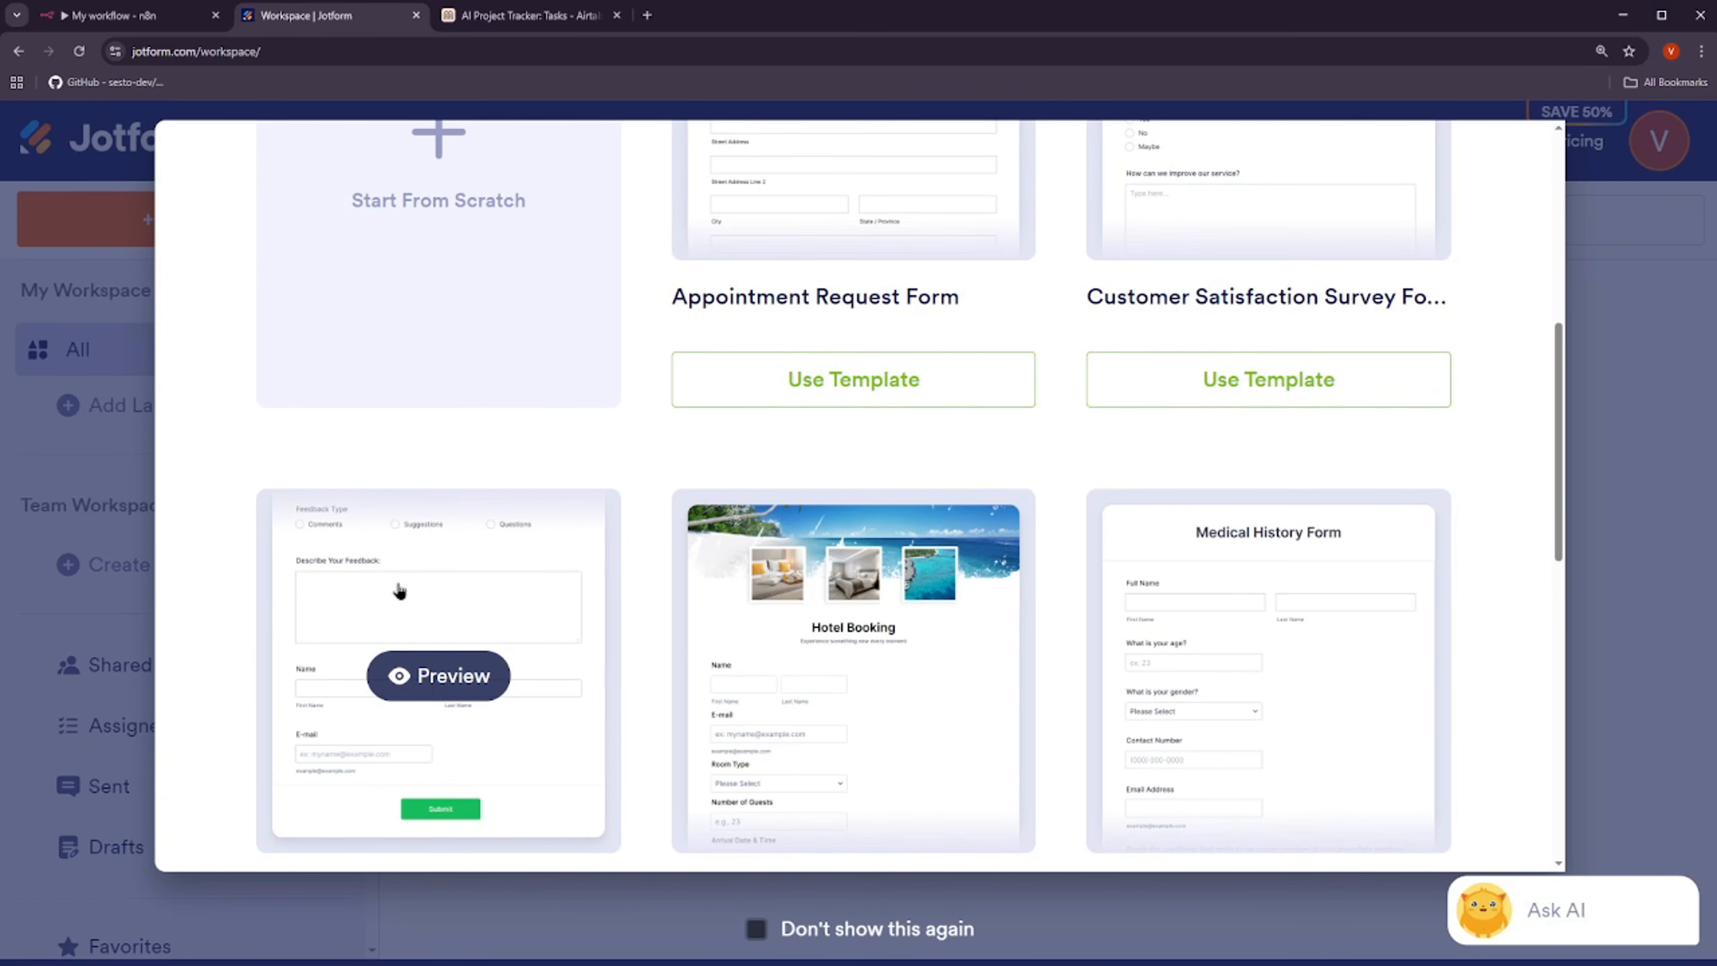
click(370, 558)
click(1349, 618)
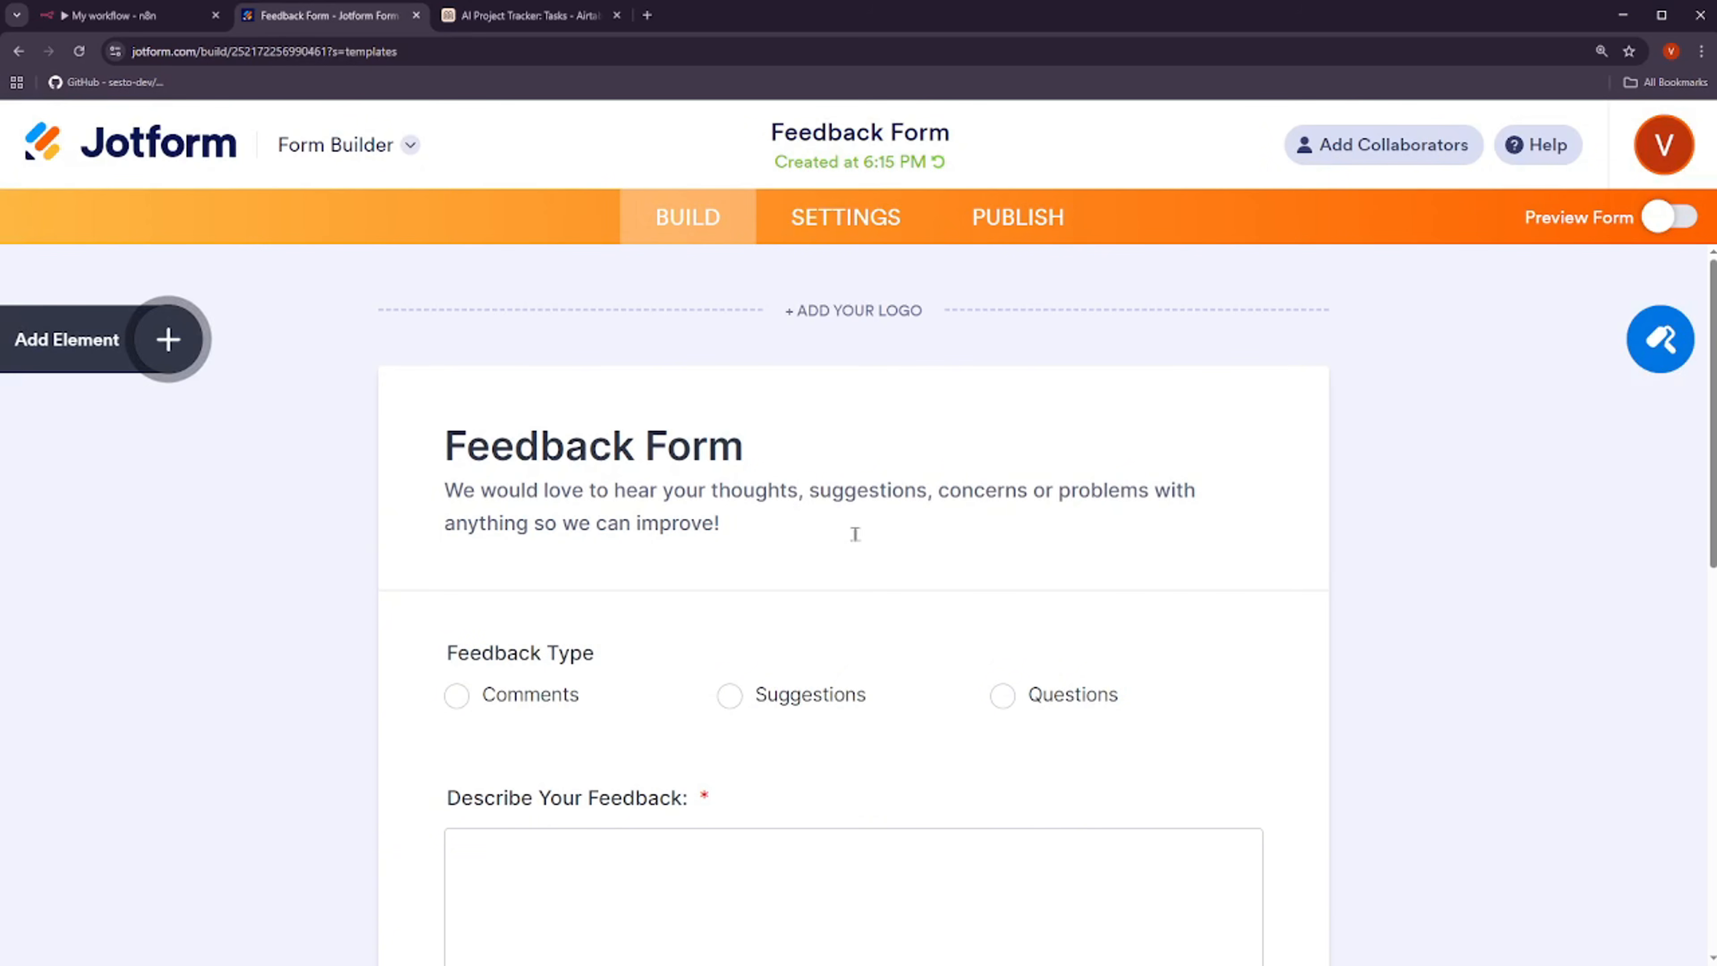
Change the form's heading to "Task Request" and its subheading to "Enter your task details below"
click(562, 454)
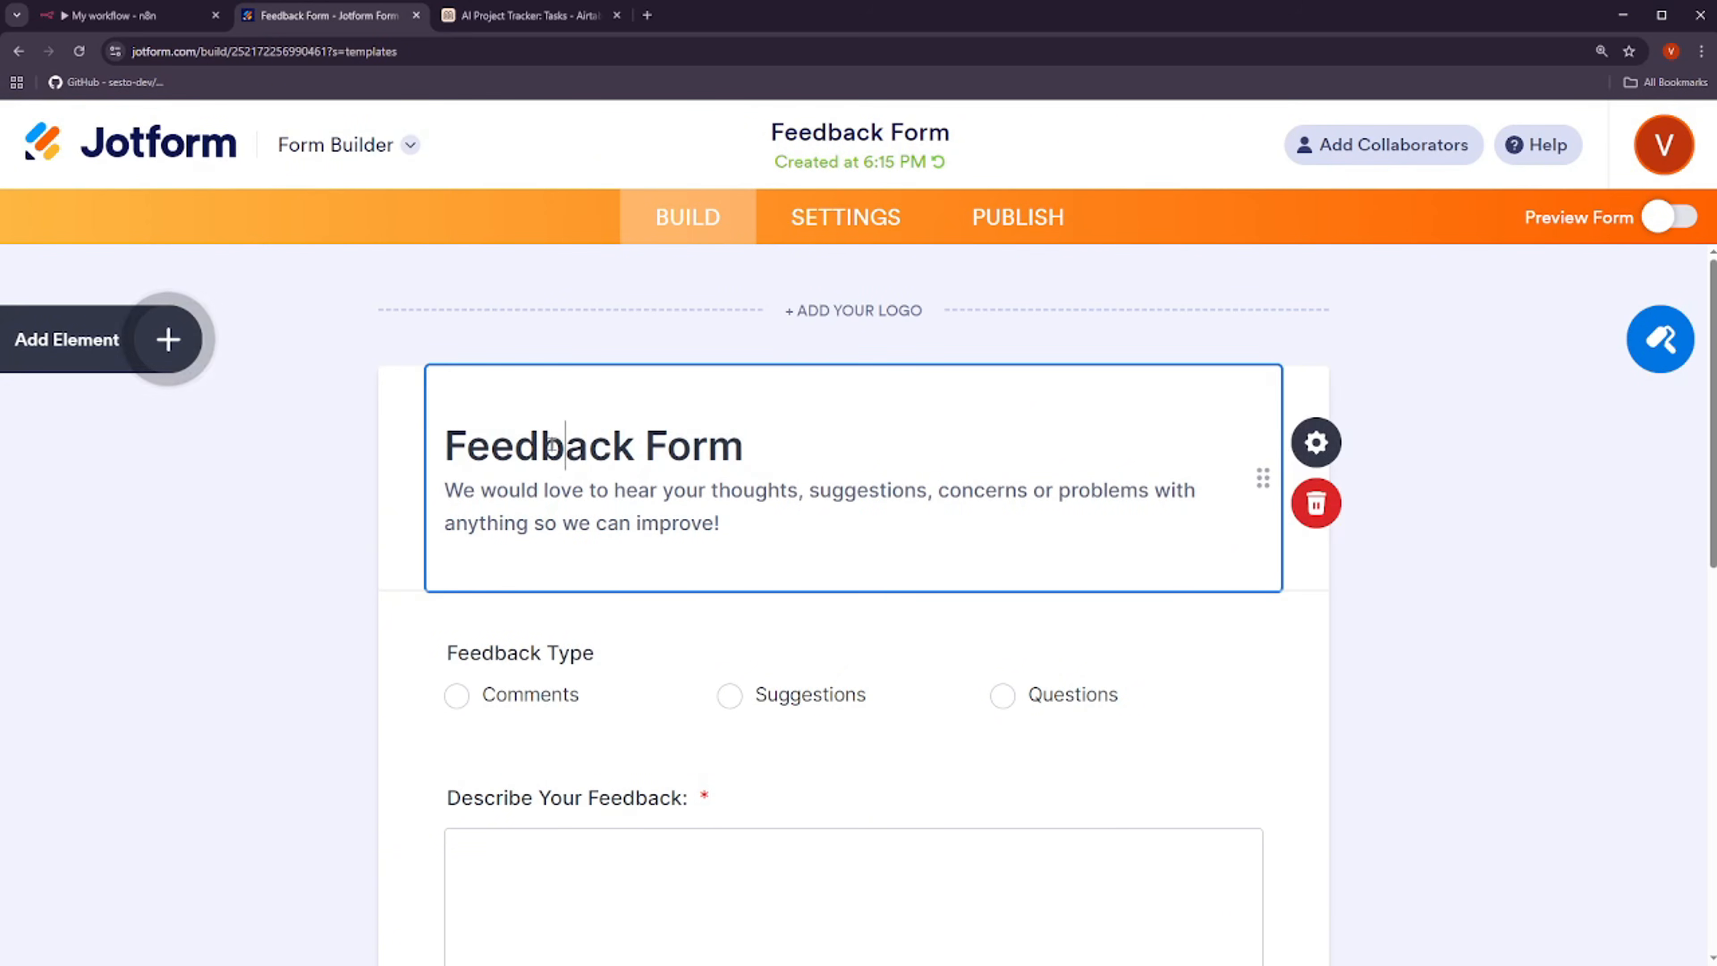
double_click(562, 454)
text(Taslk)
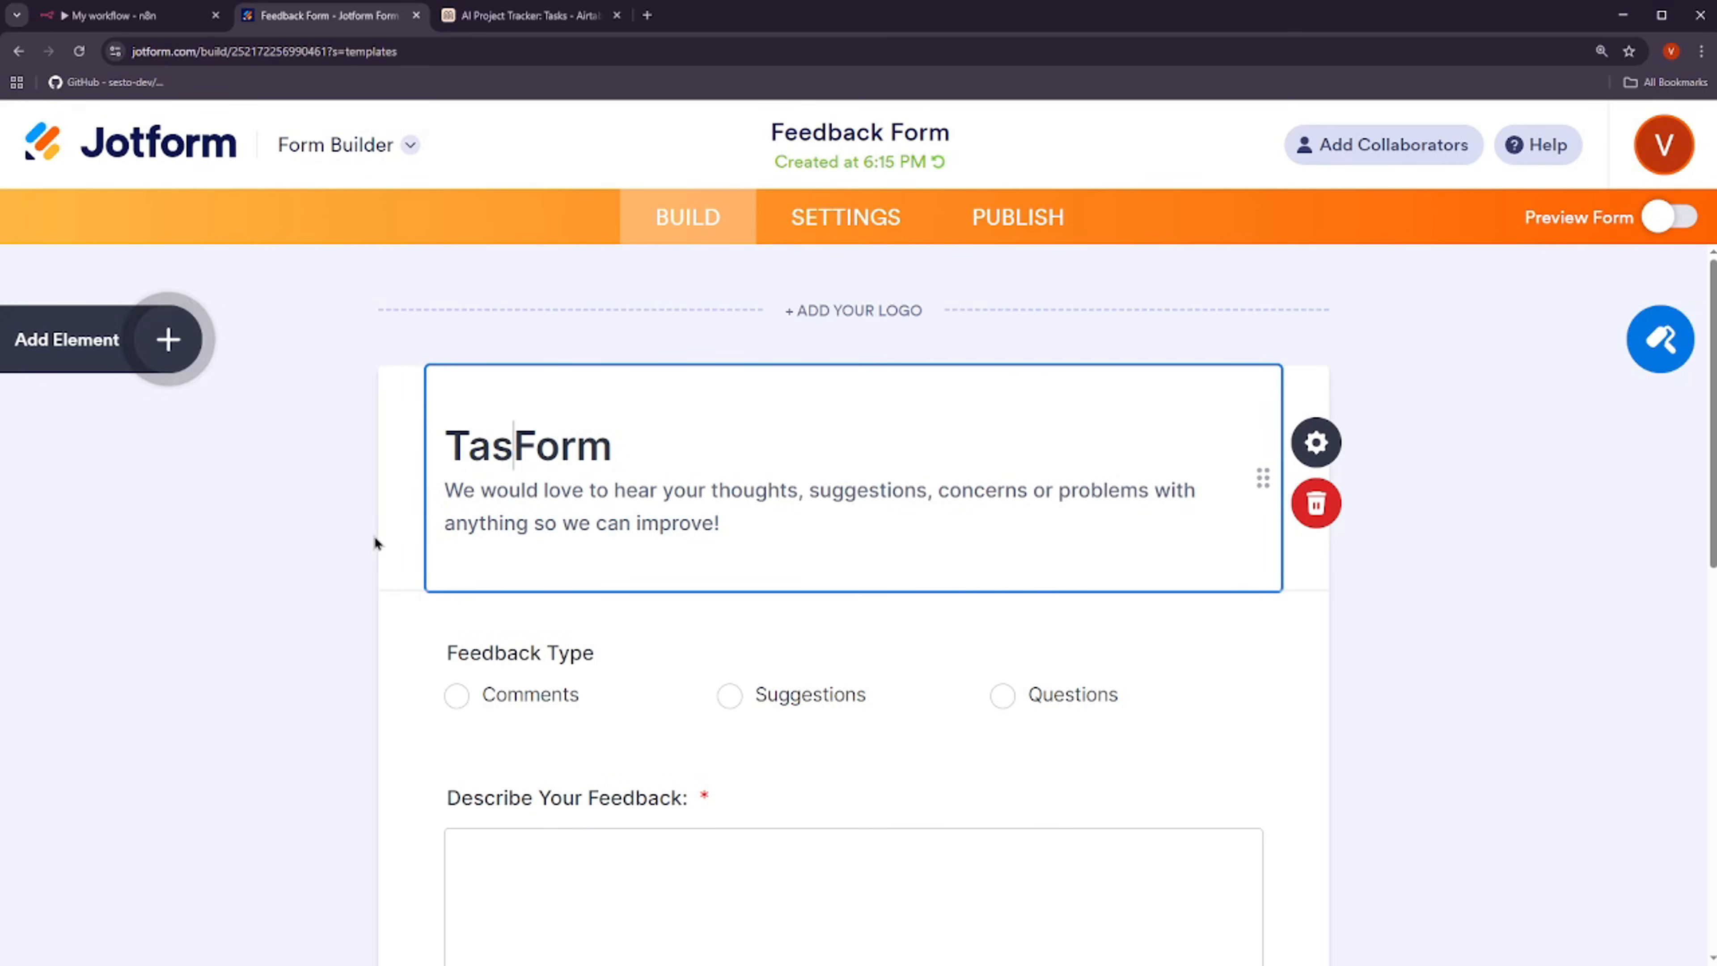
key(BackSpace)
key(BackSpace)
key(BackSpace)
text(k Reques)
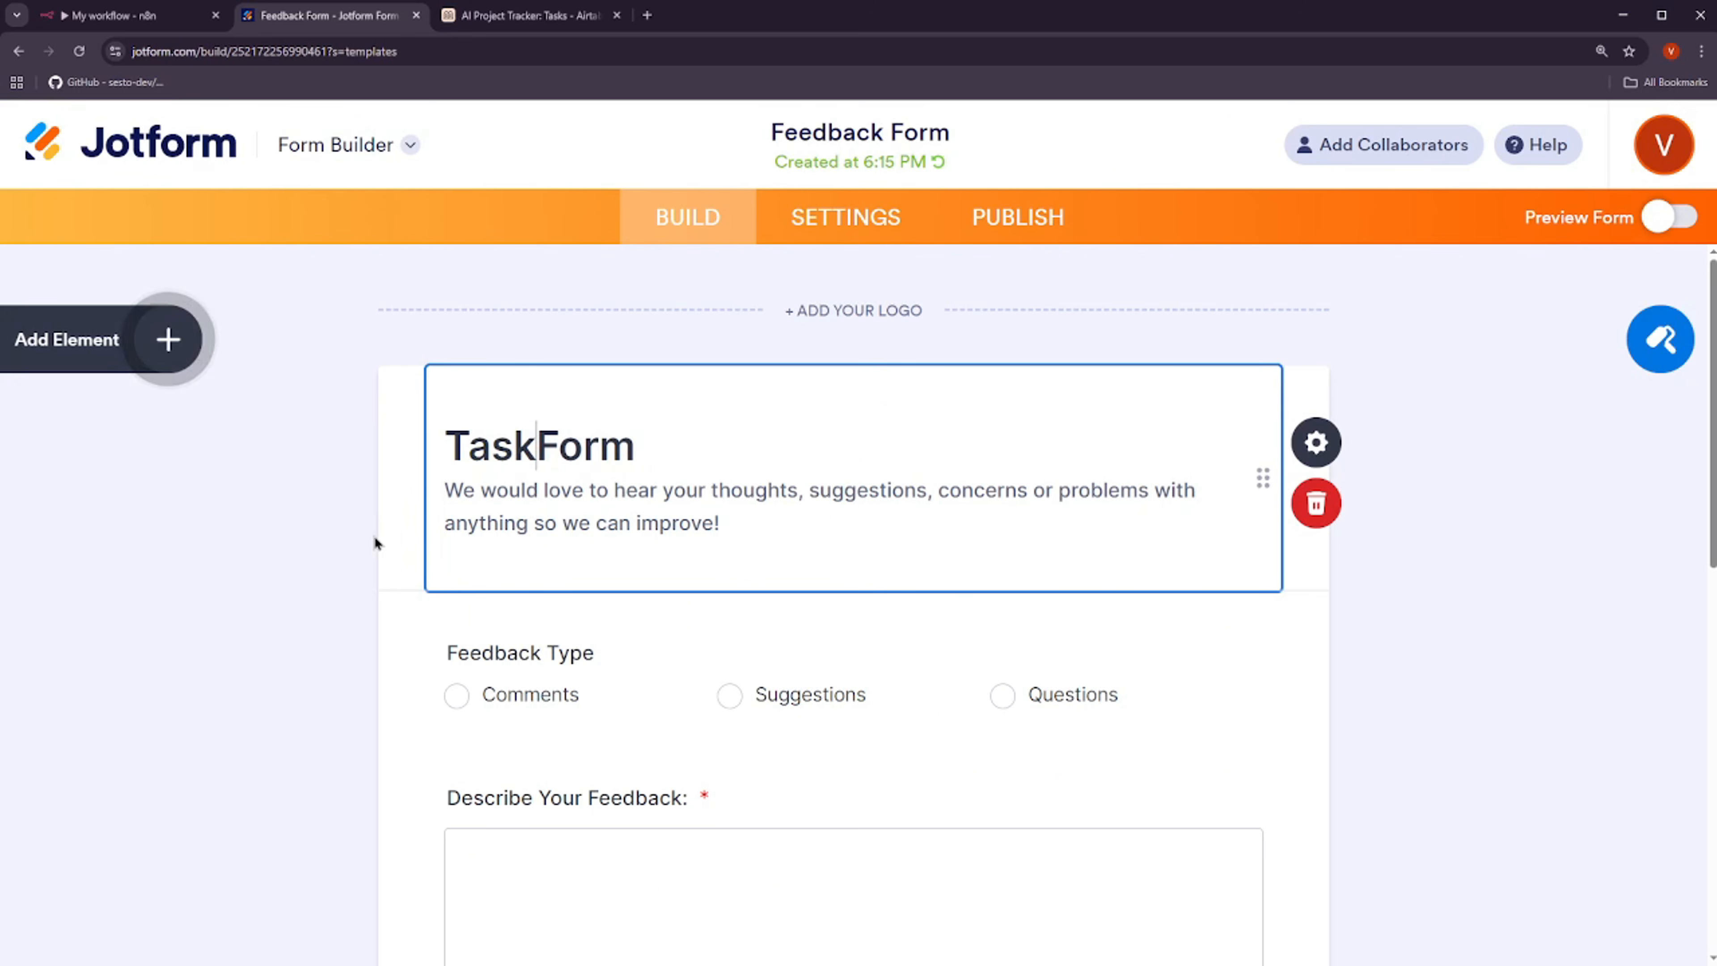
text(t)
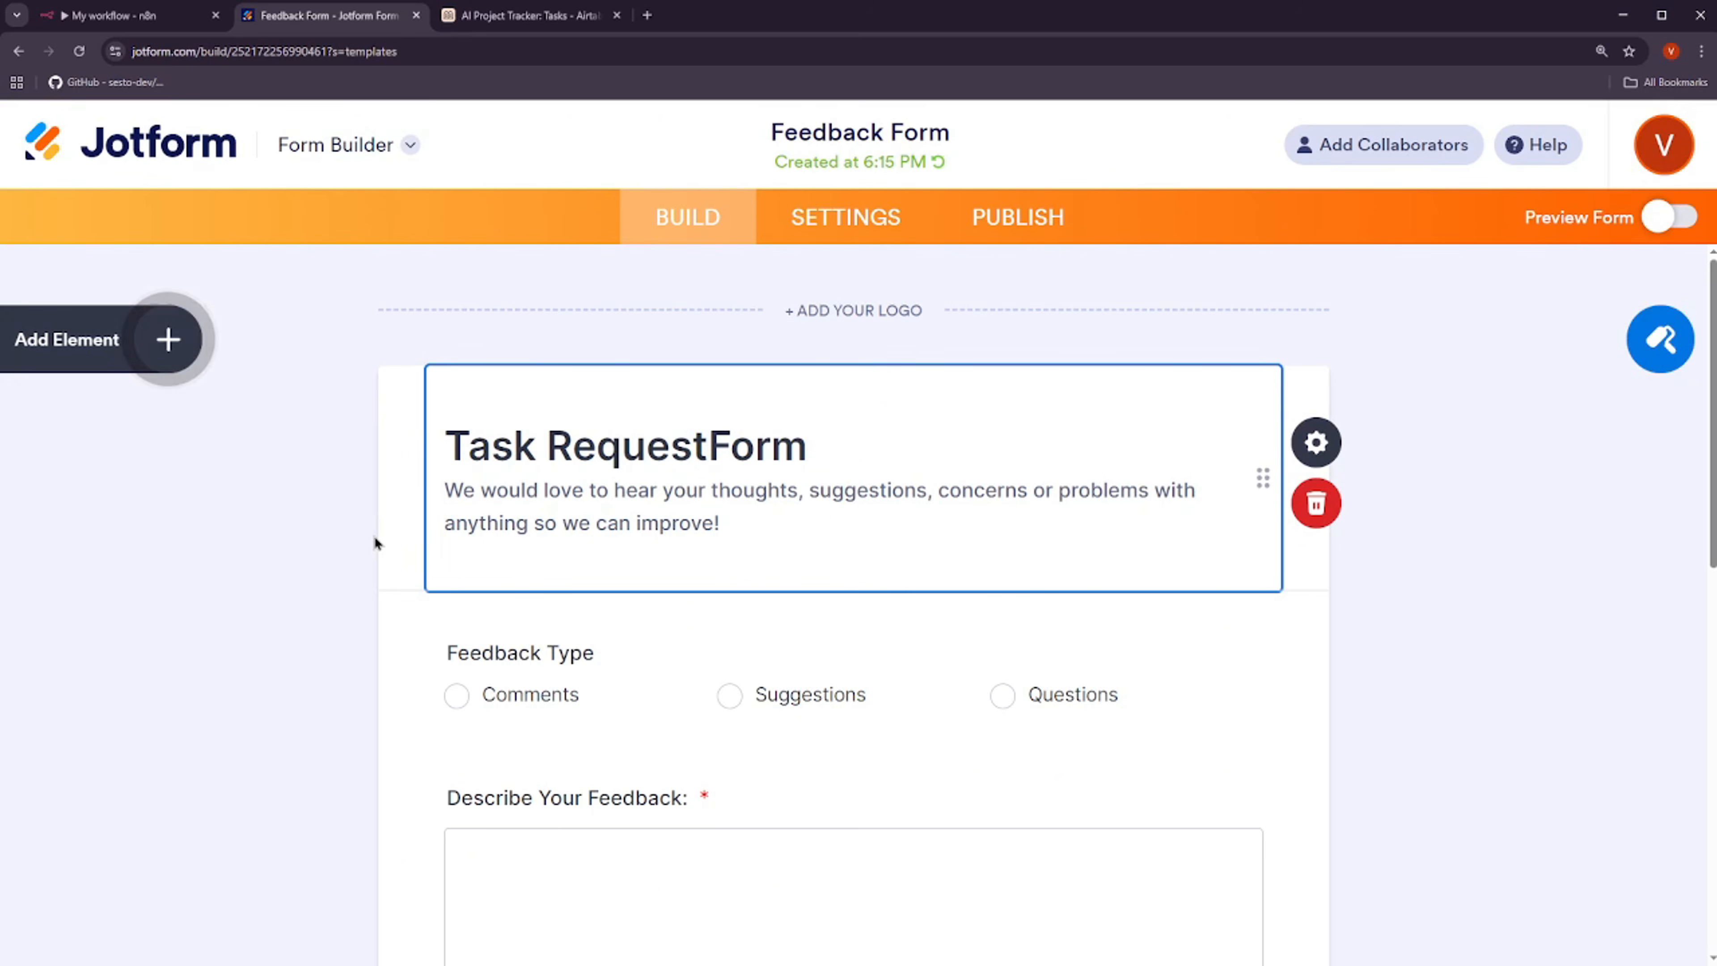
key(shift+Right)
key(shift+Right)
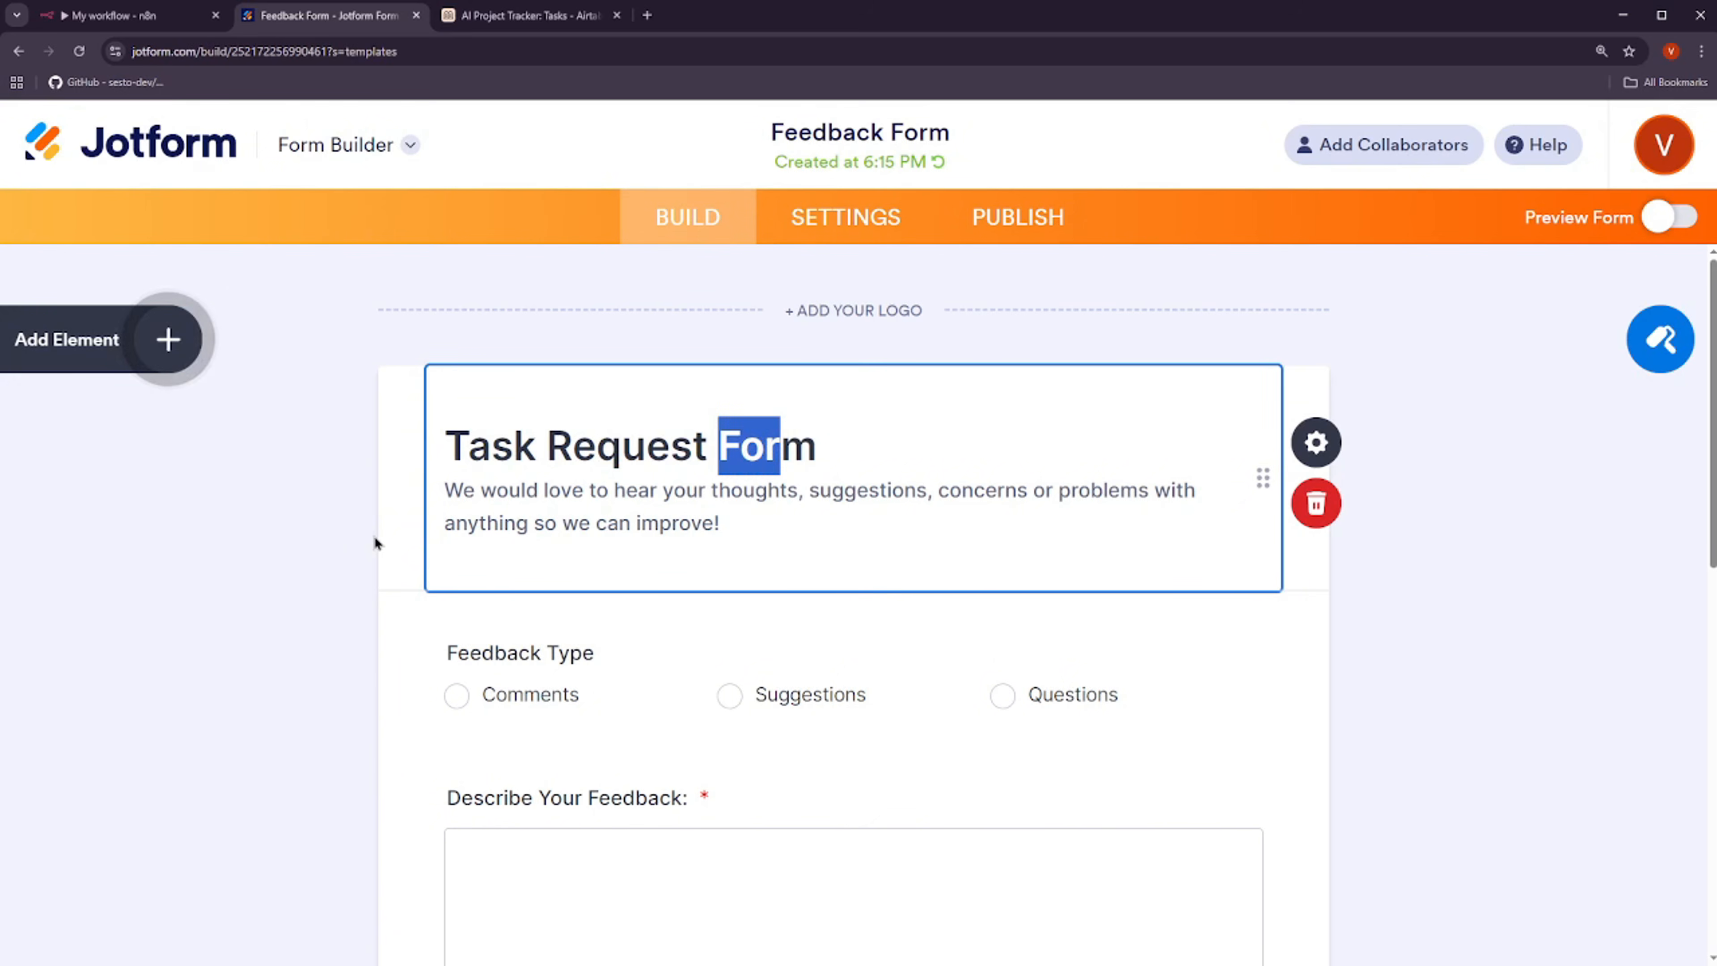
key(shift+Right)
key(shift+Right)
key(shift+Left)
key(shift+Left)
key(shift+Right)
key(shift+Right)
key(BackSpace)
key(BackSpace)
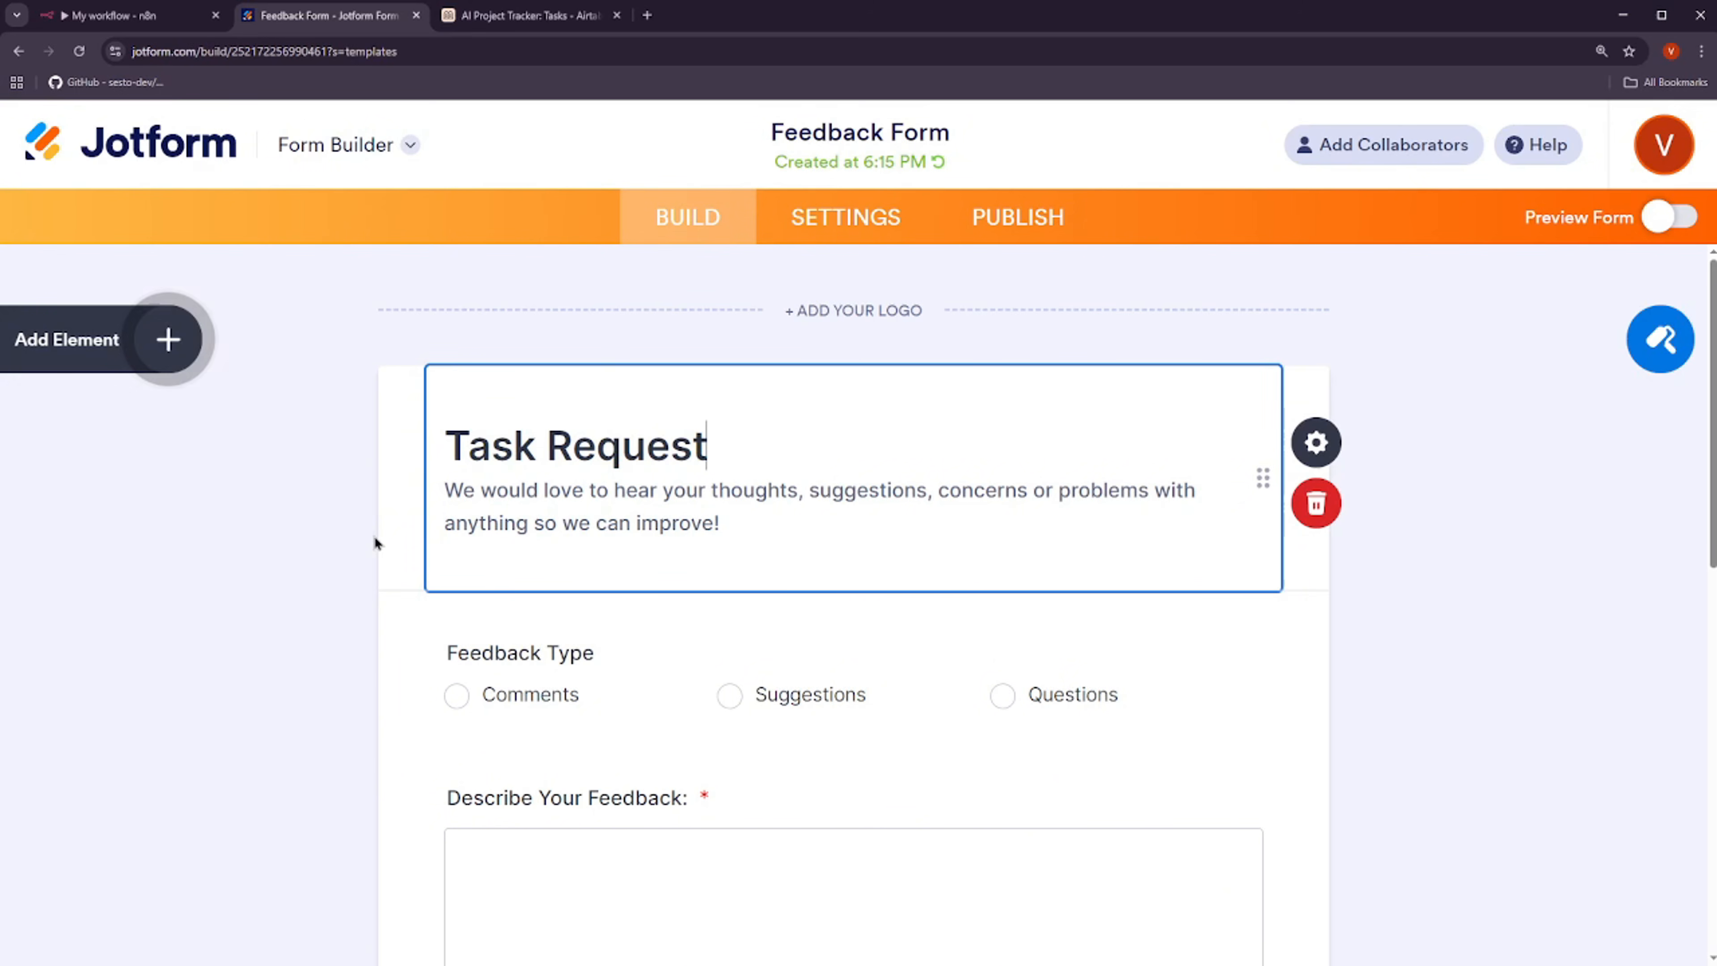
drag(721, 524, 442, 484)
text(Enter)
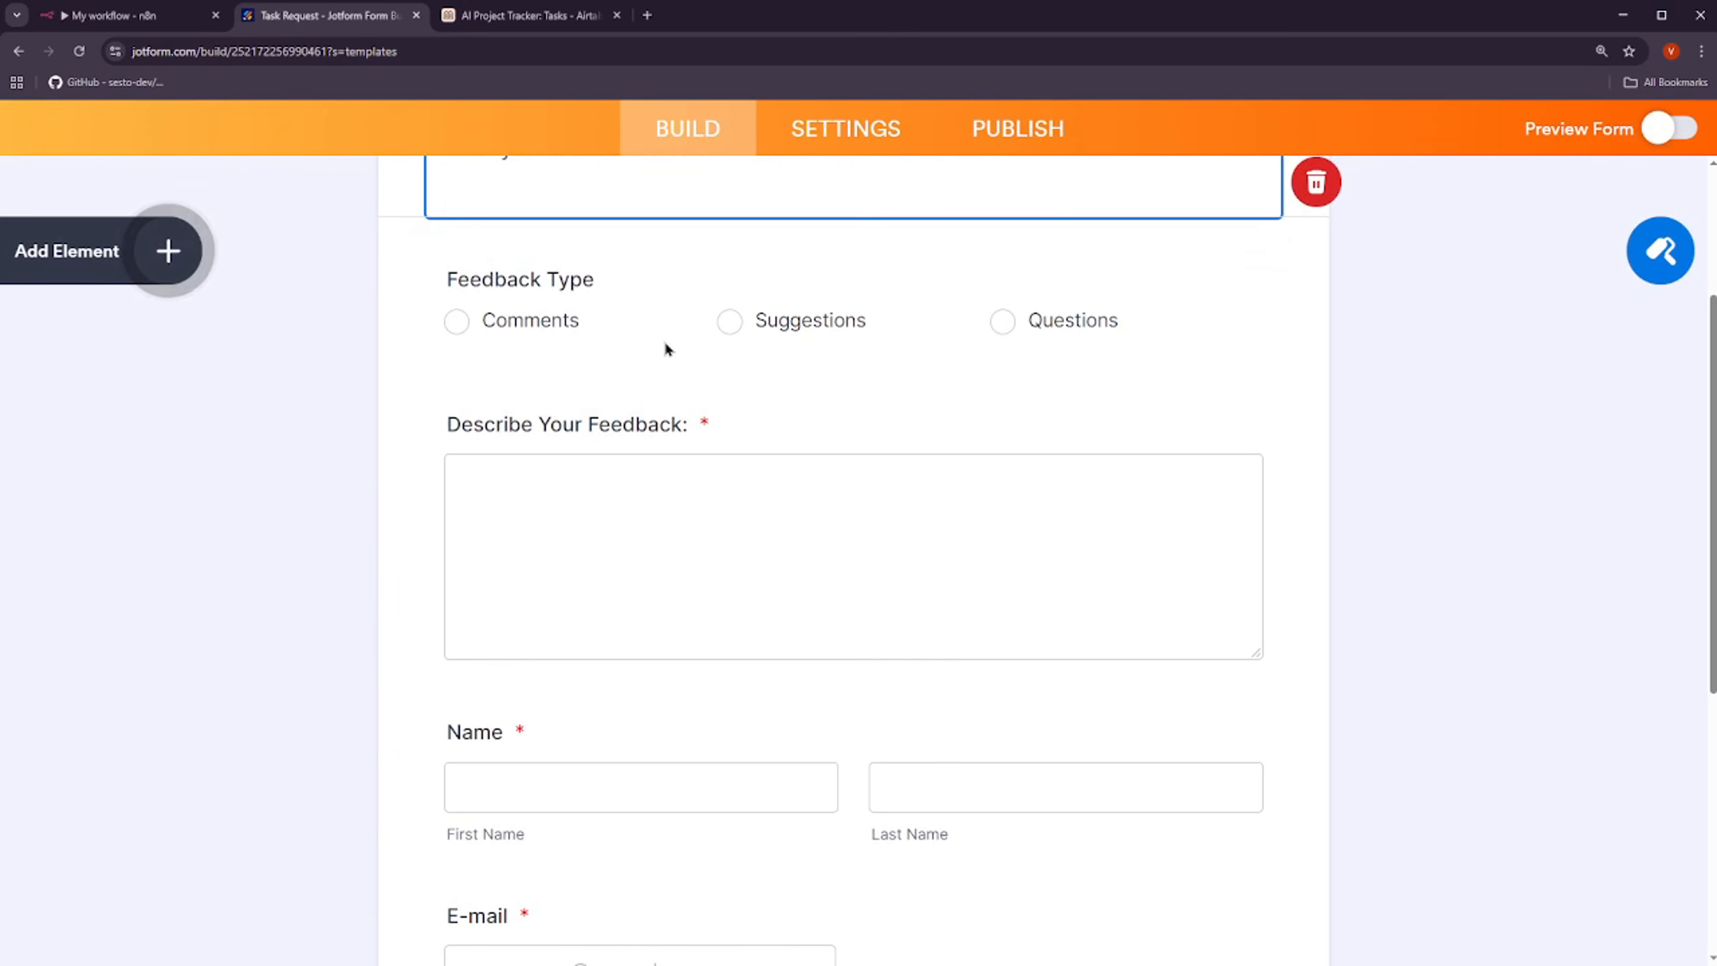
Delete the Feedback Type field from the form and look over the remaining fields
scroll(649, 352, up, 1)
click(621, 373)
click(1310, 438)
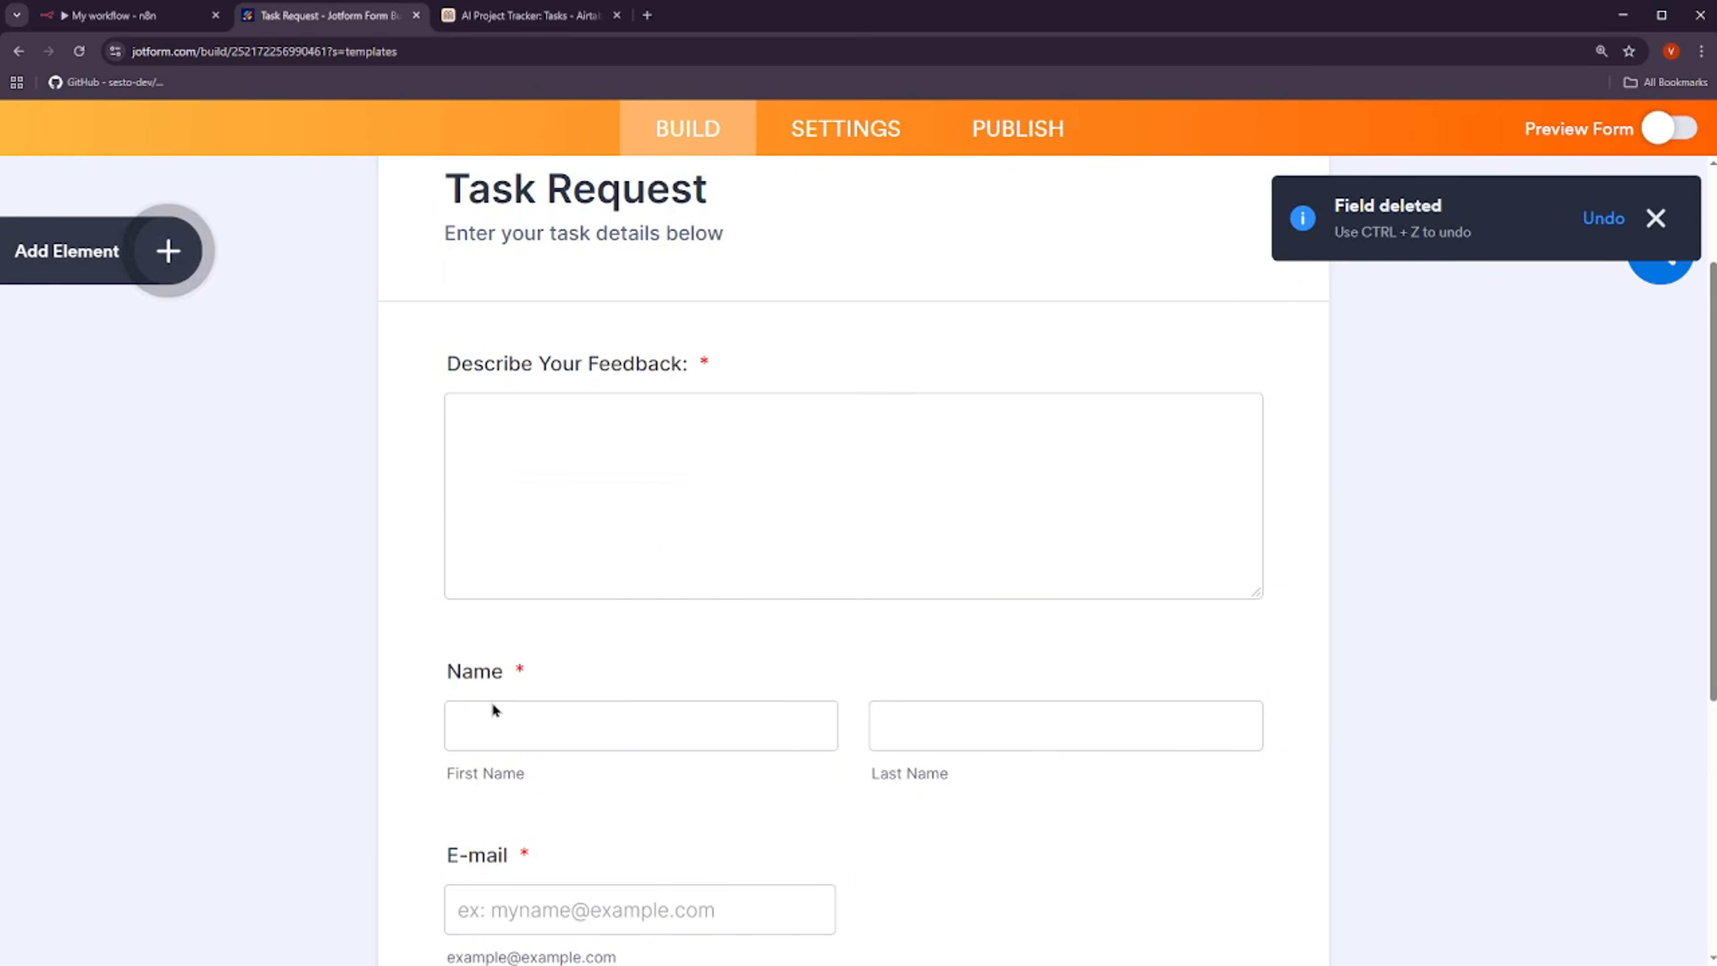
scroll(1042, 562, down, 2)
scroll(662, 782, down, 3)
scroll(637, 714, up, 6)
scroll(651, 747, down, 3)
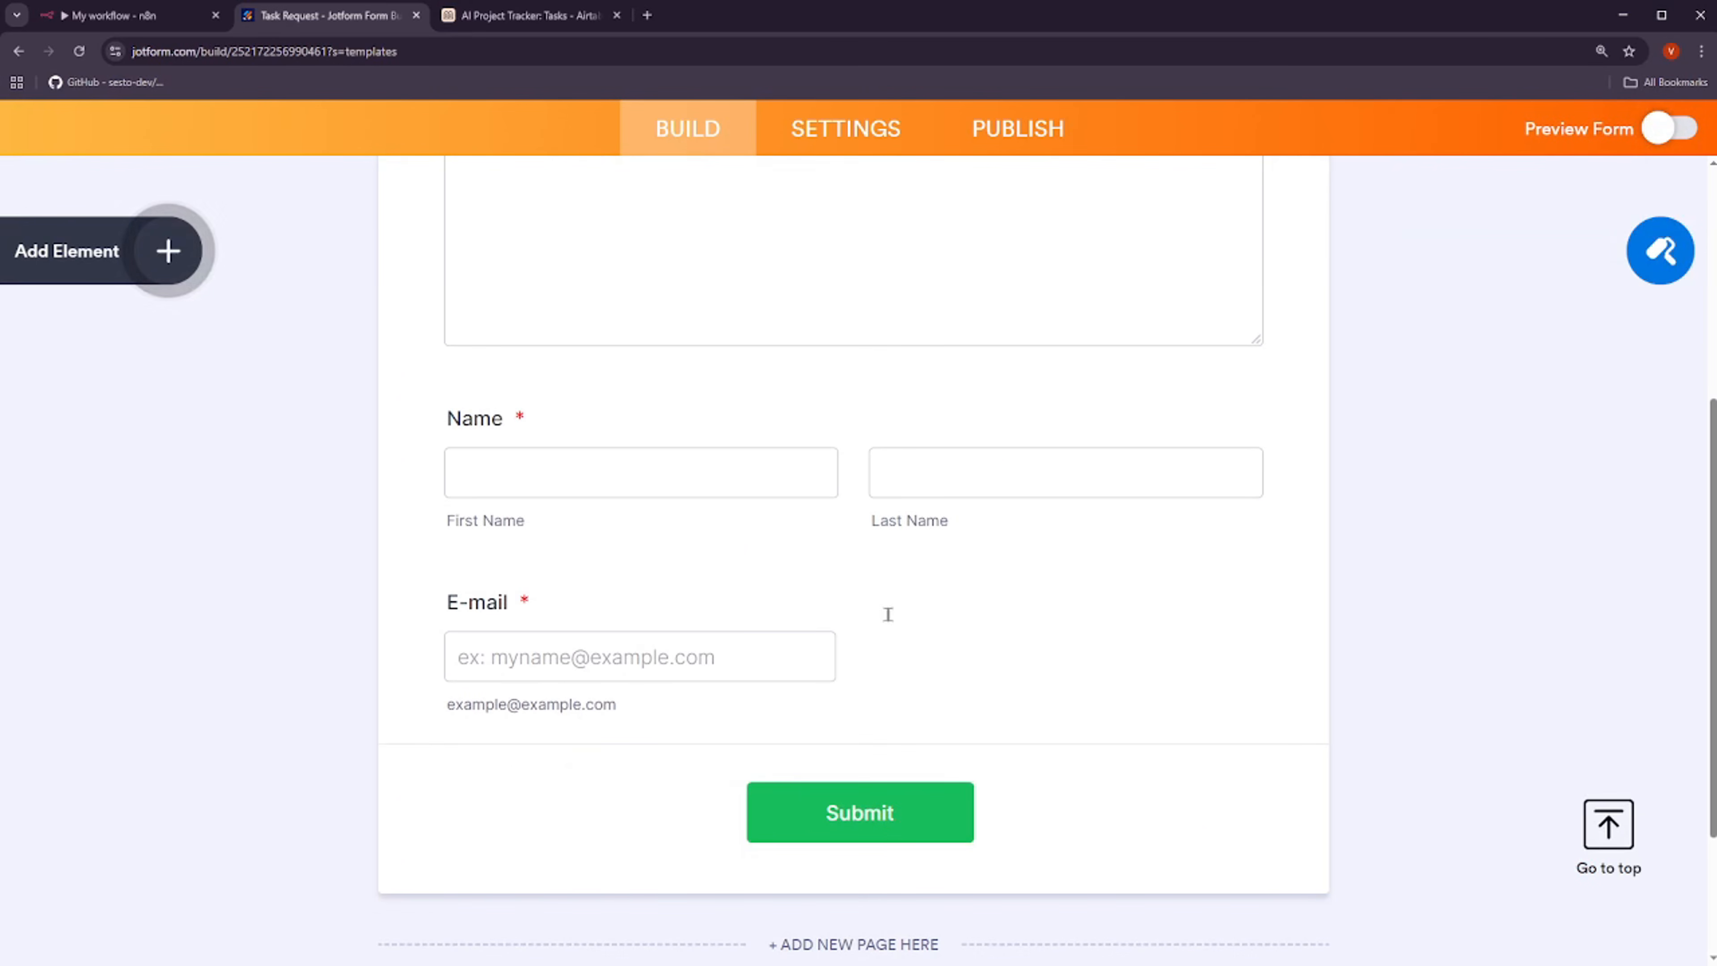
scroll(654, 766, up, 4)
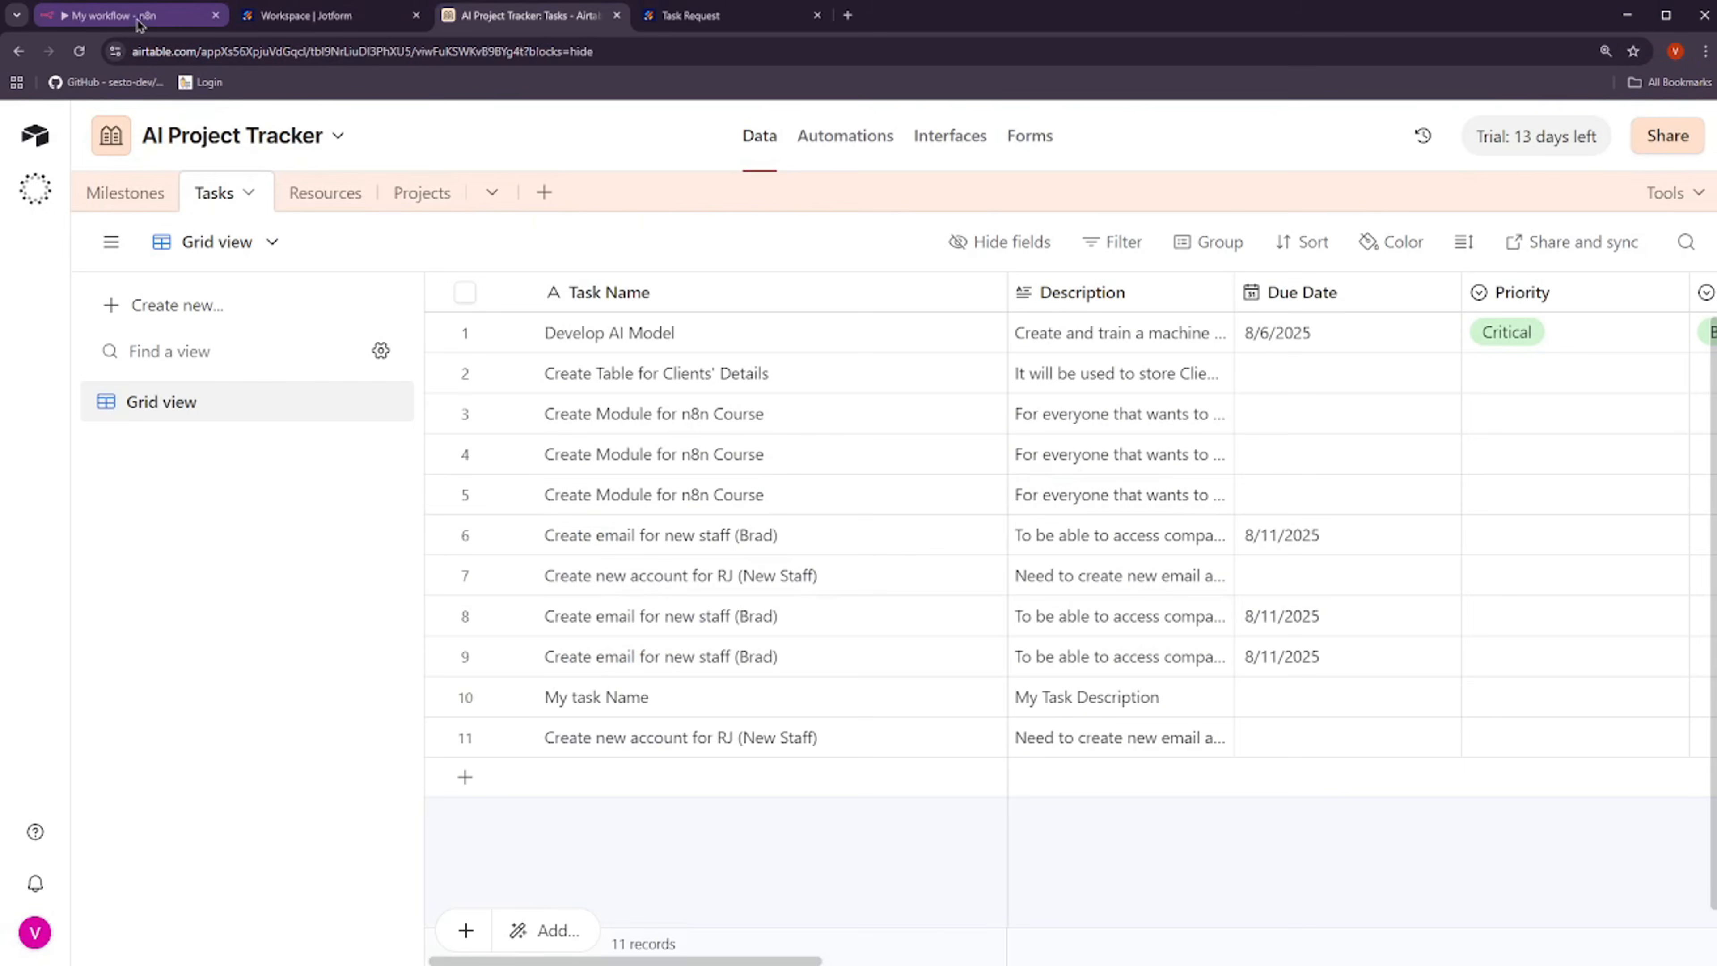
Switch to n8n, open the workflow's Webhook node and copy its test URL
click(135, 15)
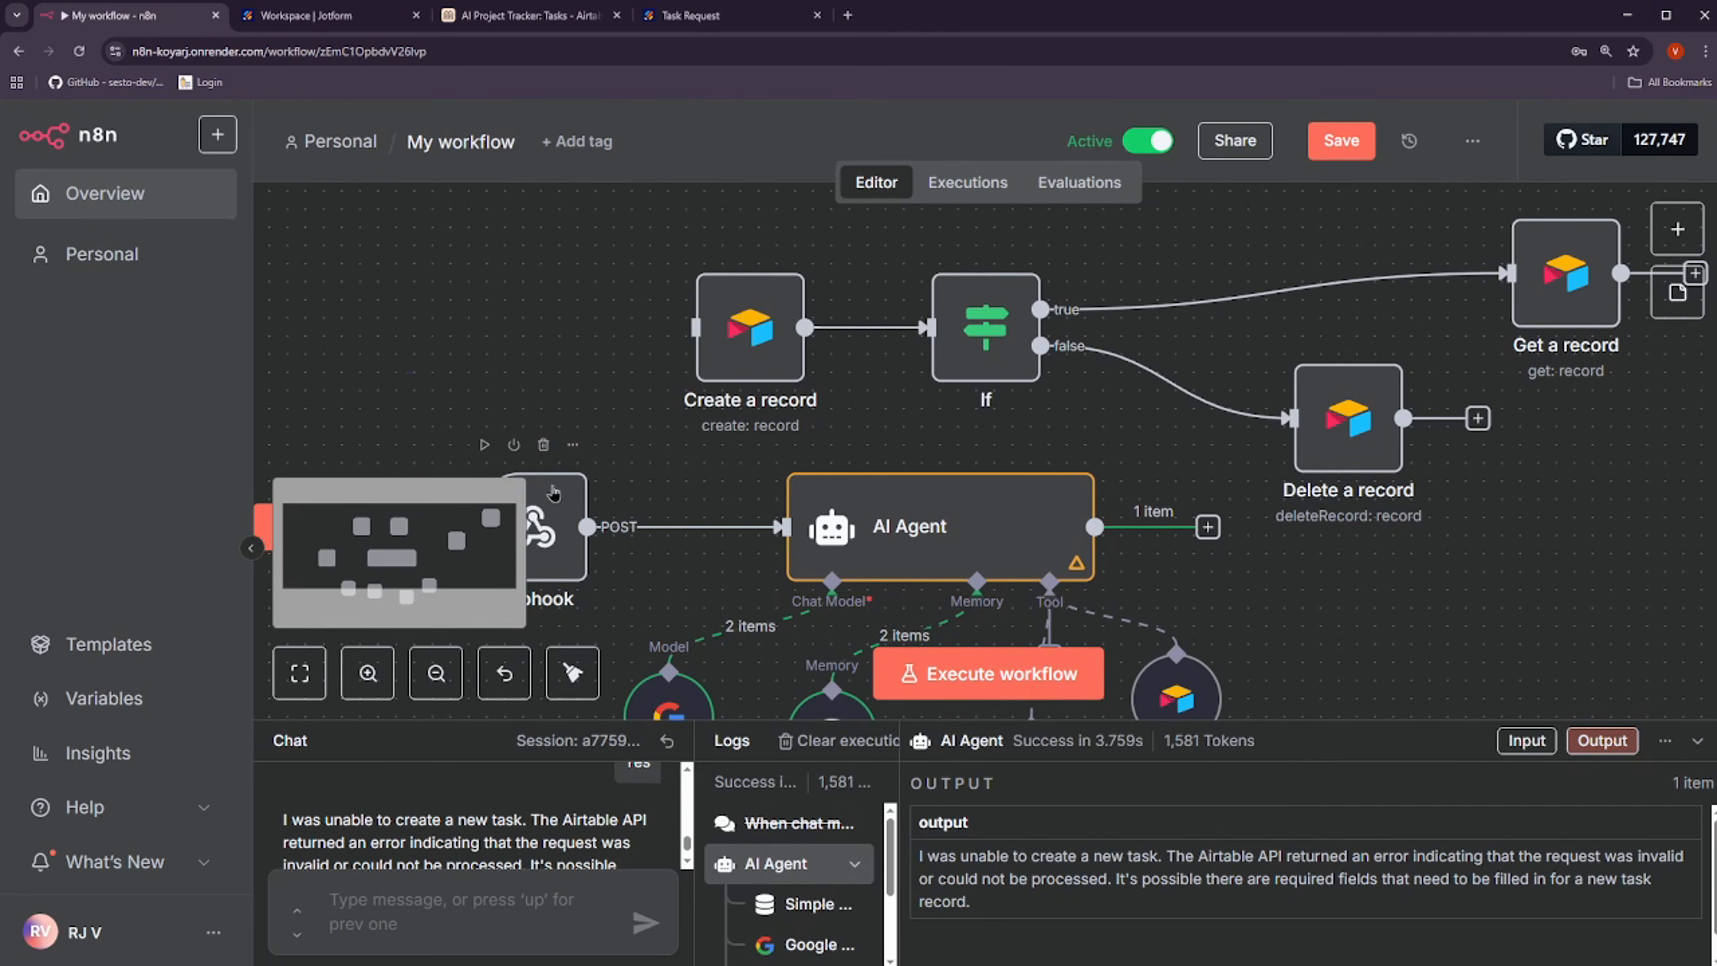
drag(558, 497, 577, 424)
double_click(558, 440)
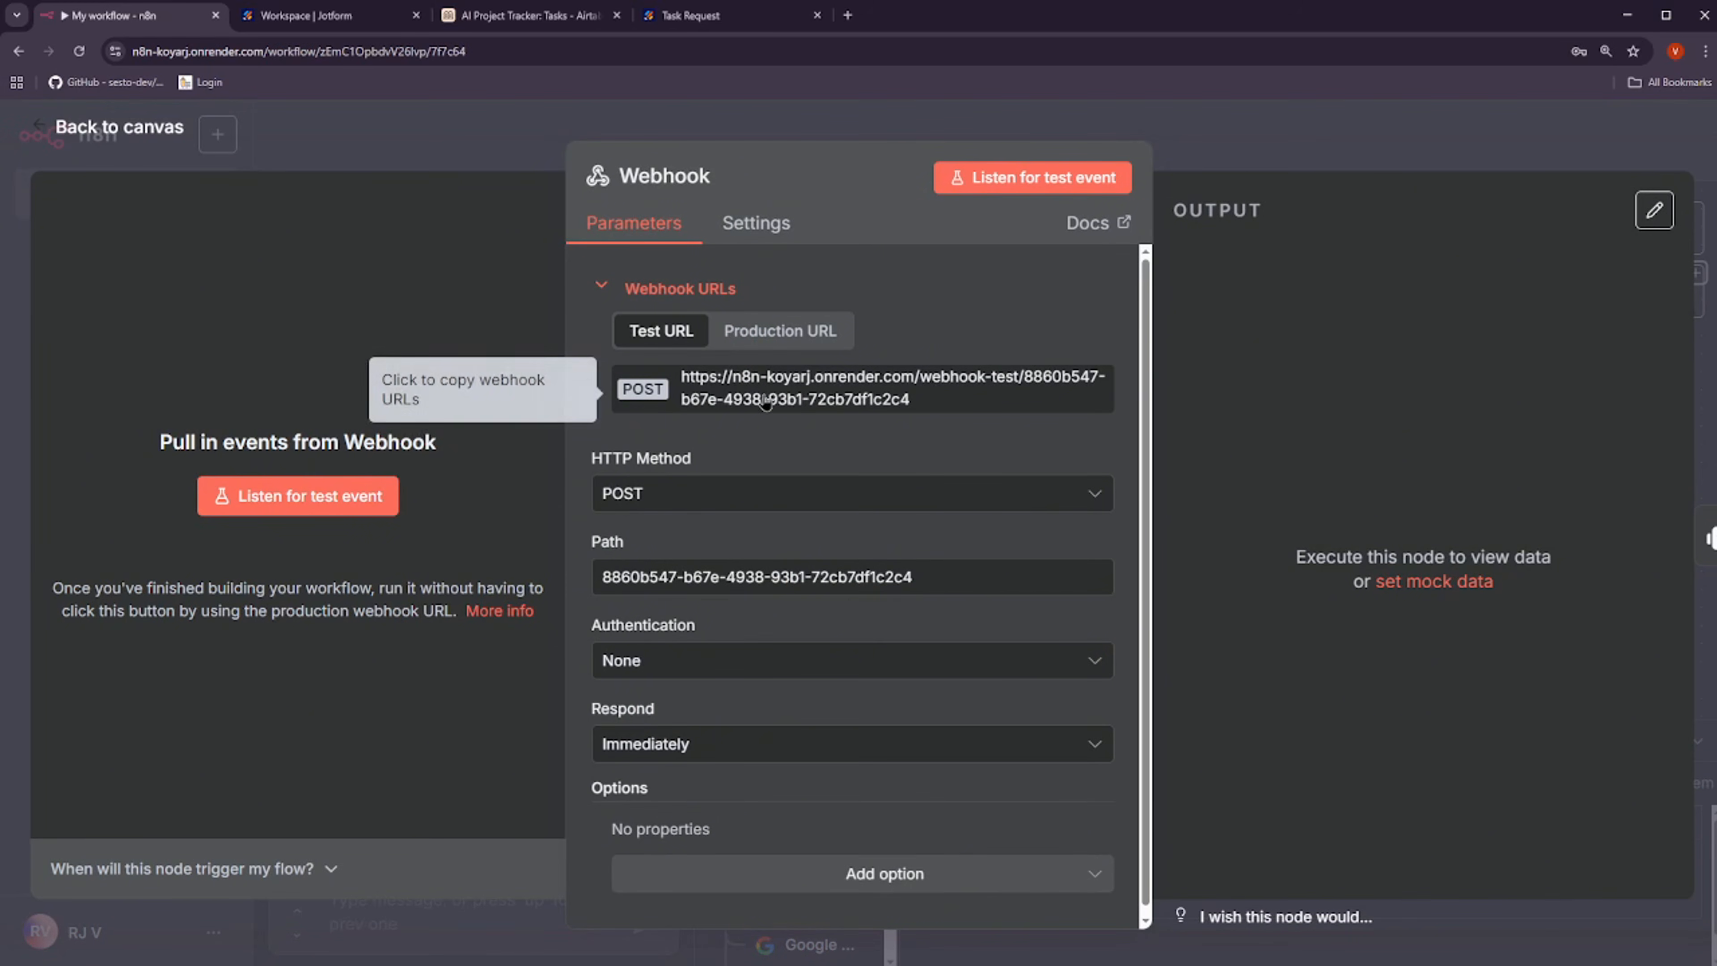
click(776, 382)
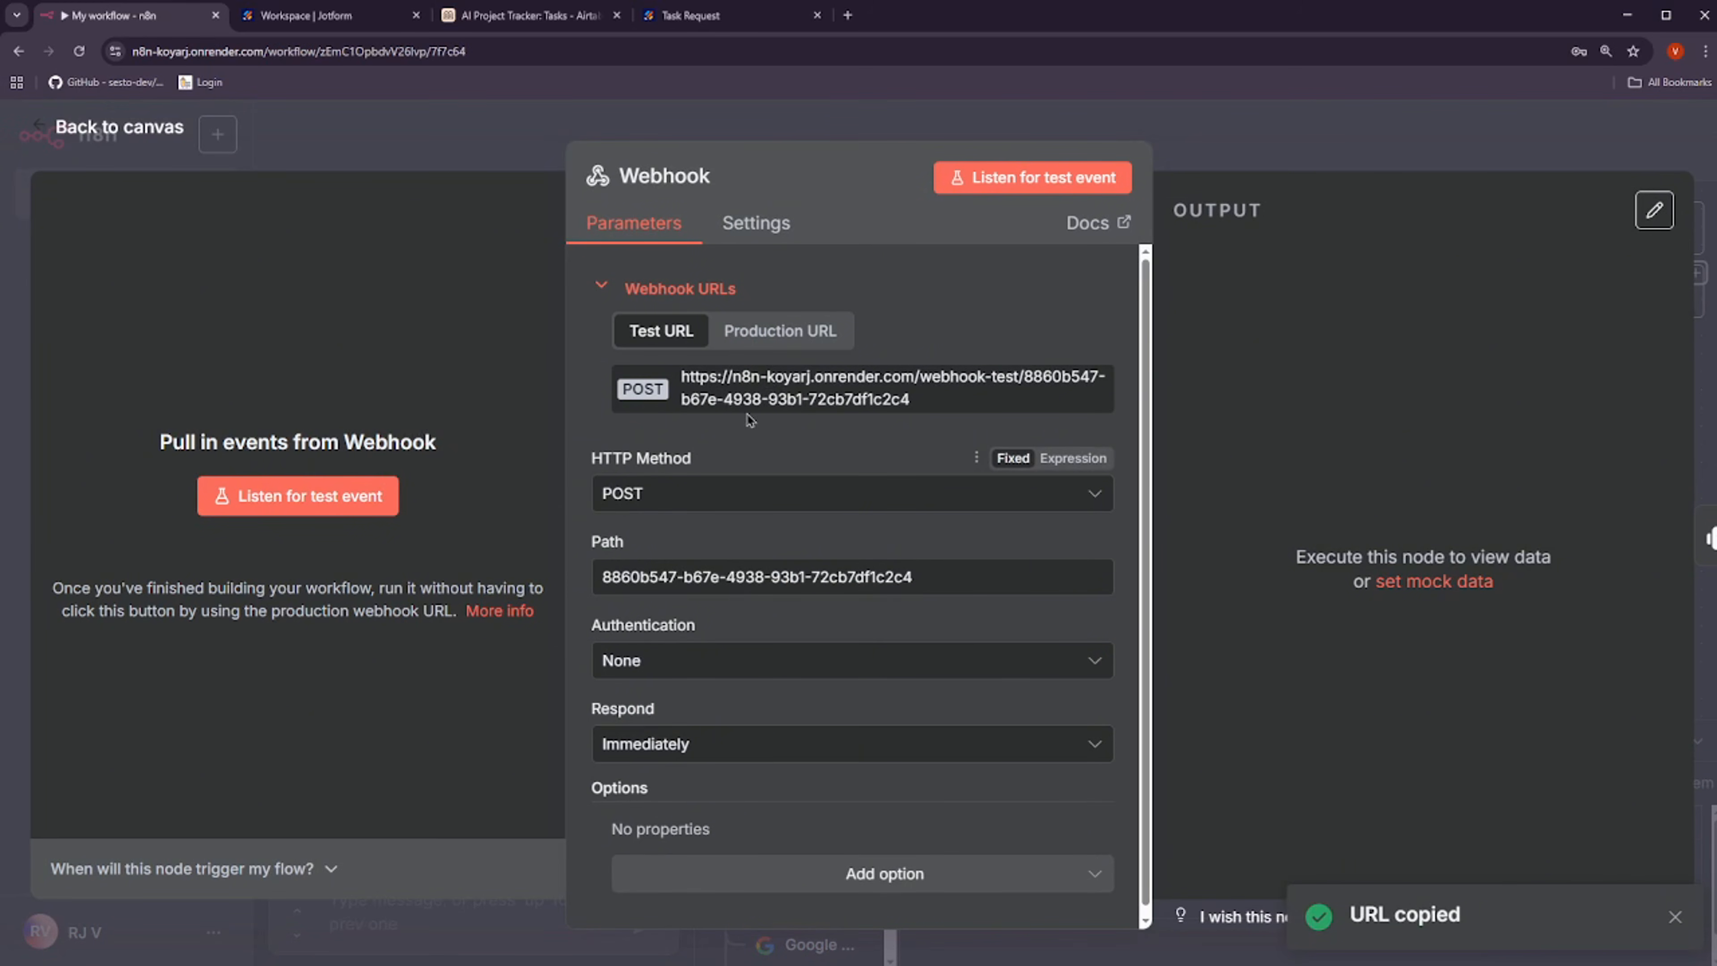
triple_click(777, 389)
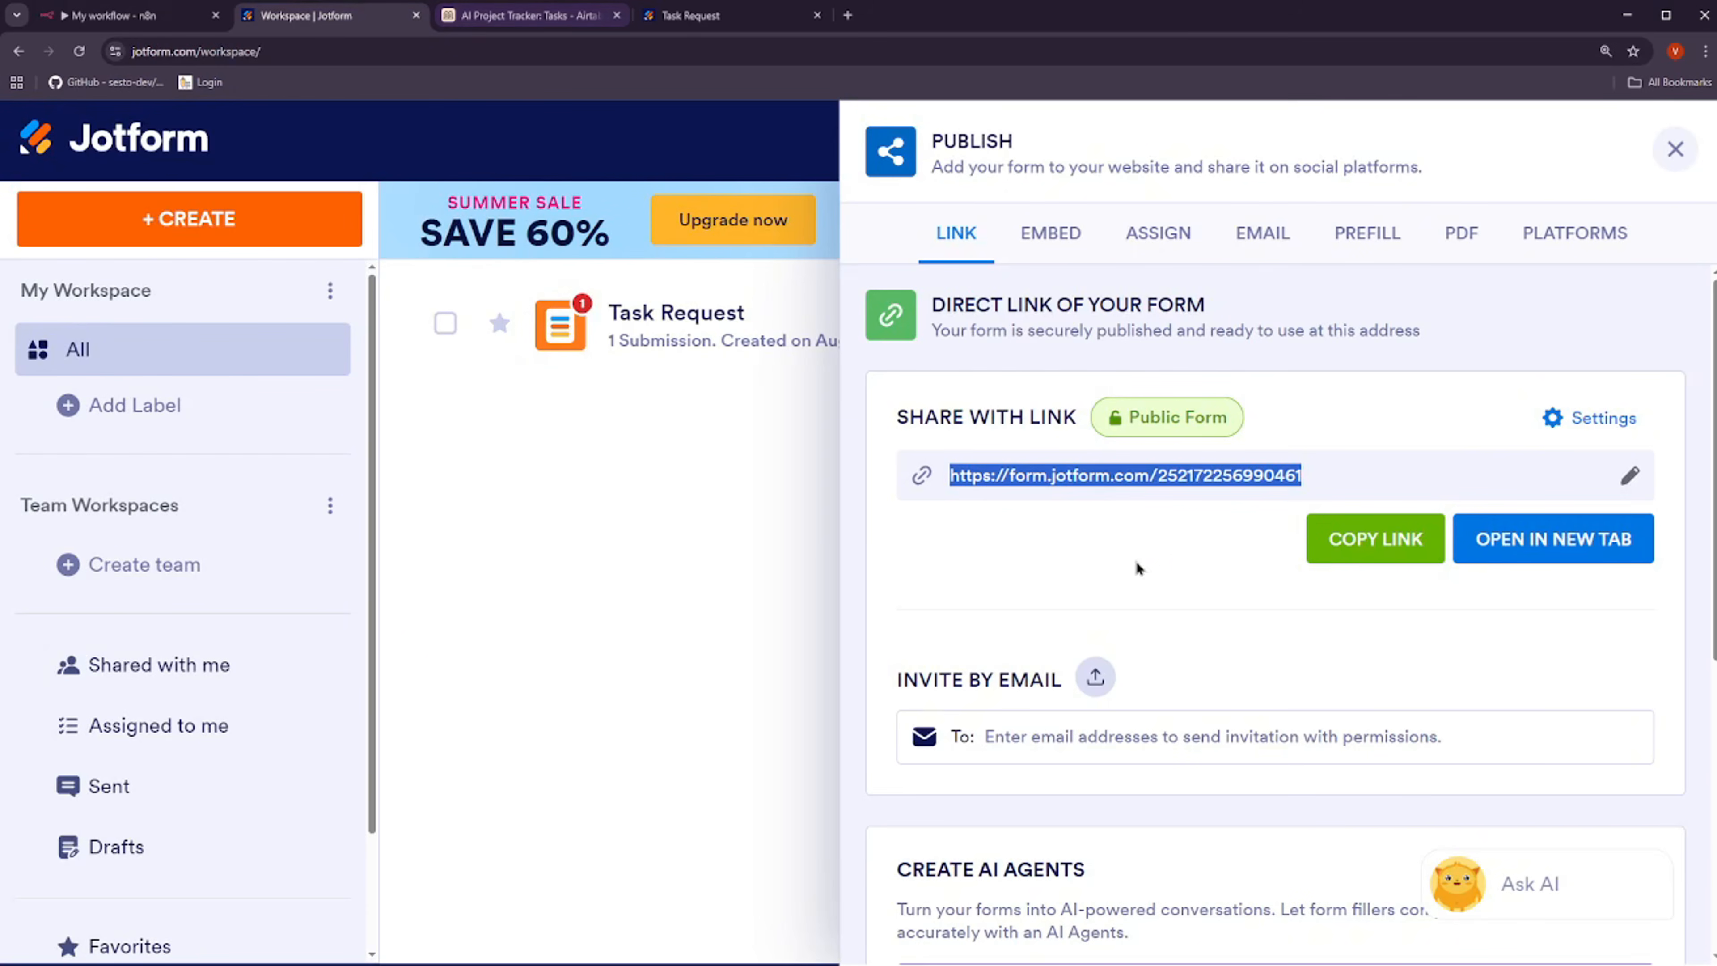
Return to the Jotform workspace, open the Task Request form for editing and dismiss the Organization Settings dialog
key(Escape)
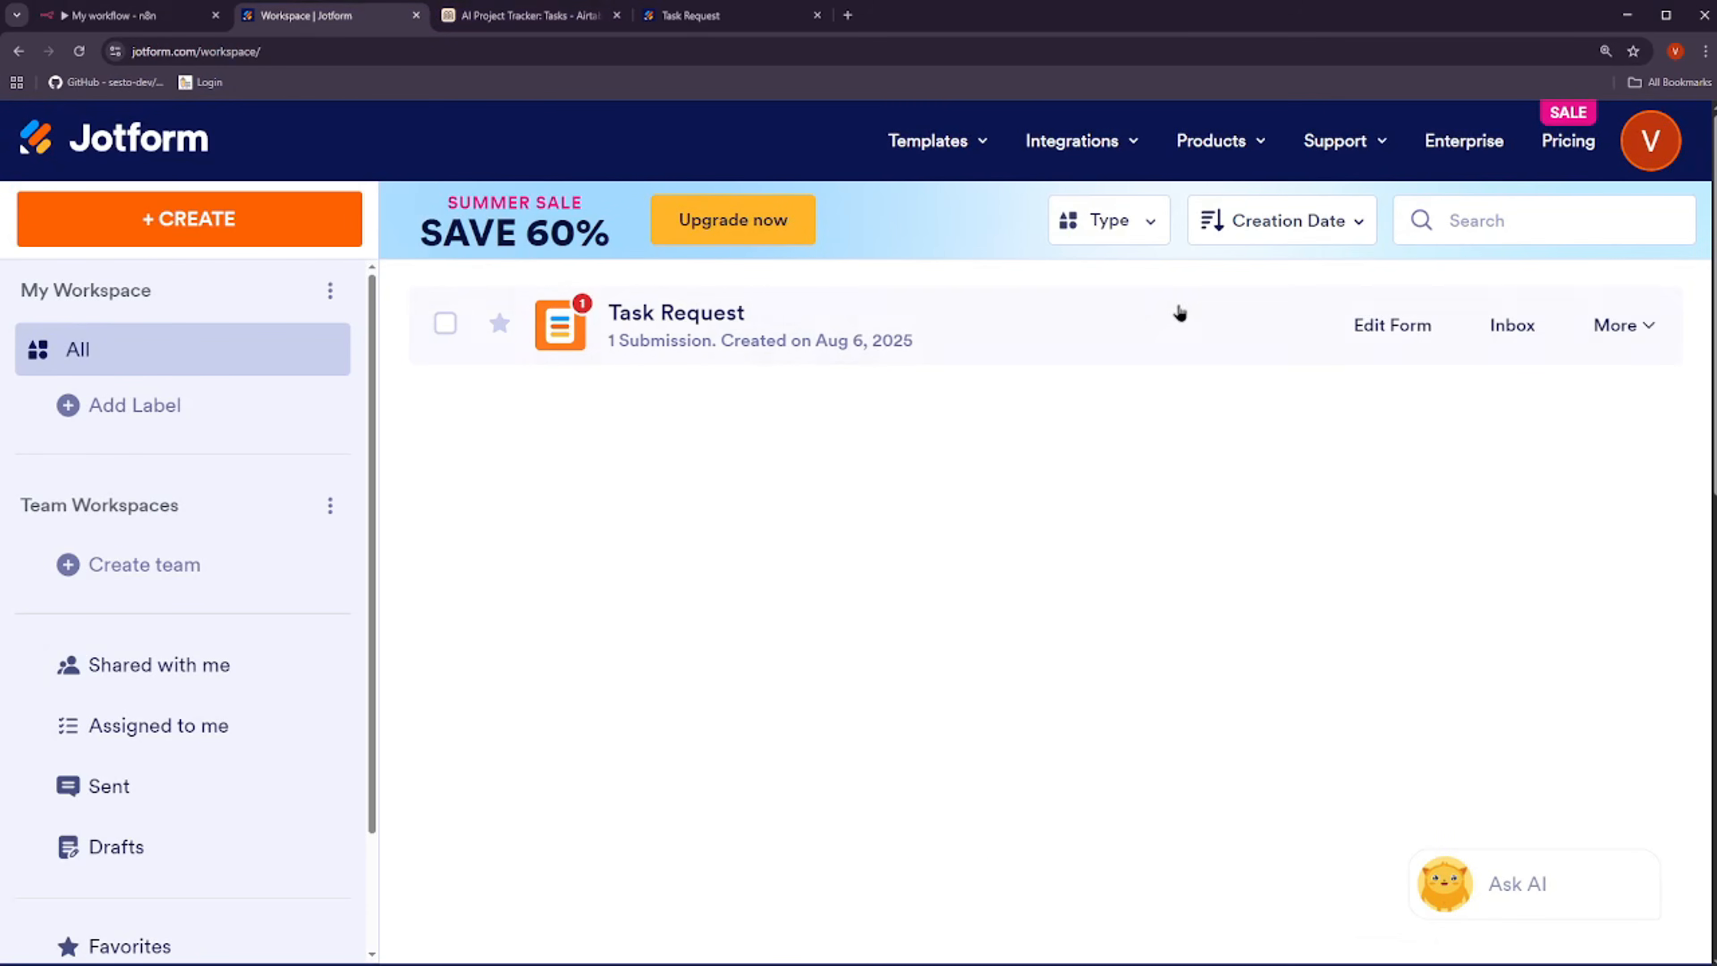
click(1382, 332)
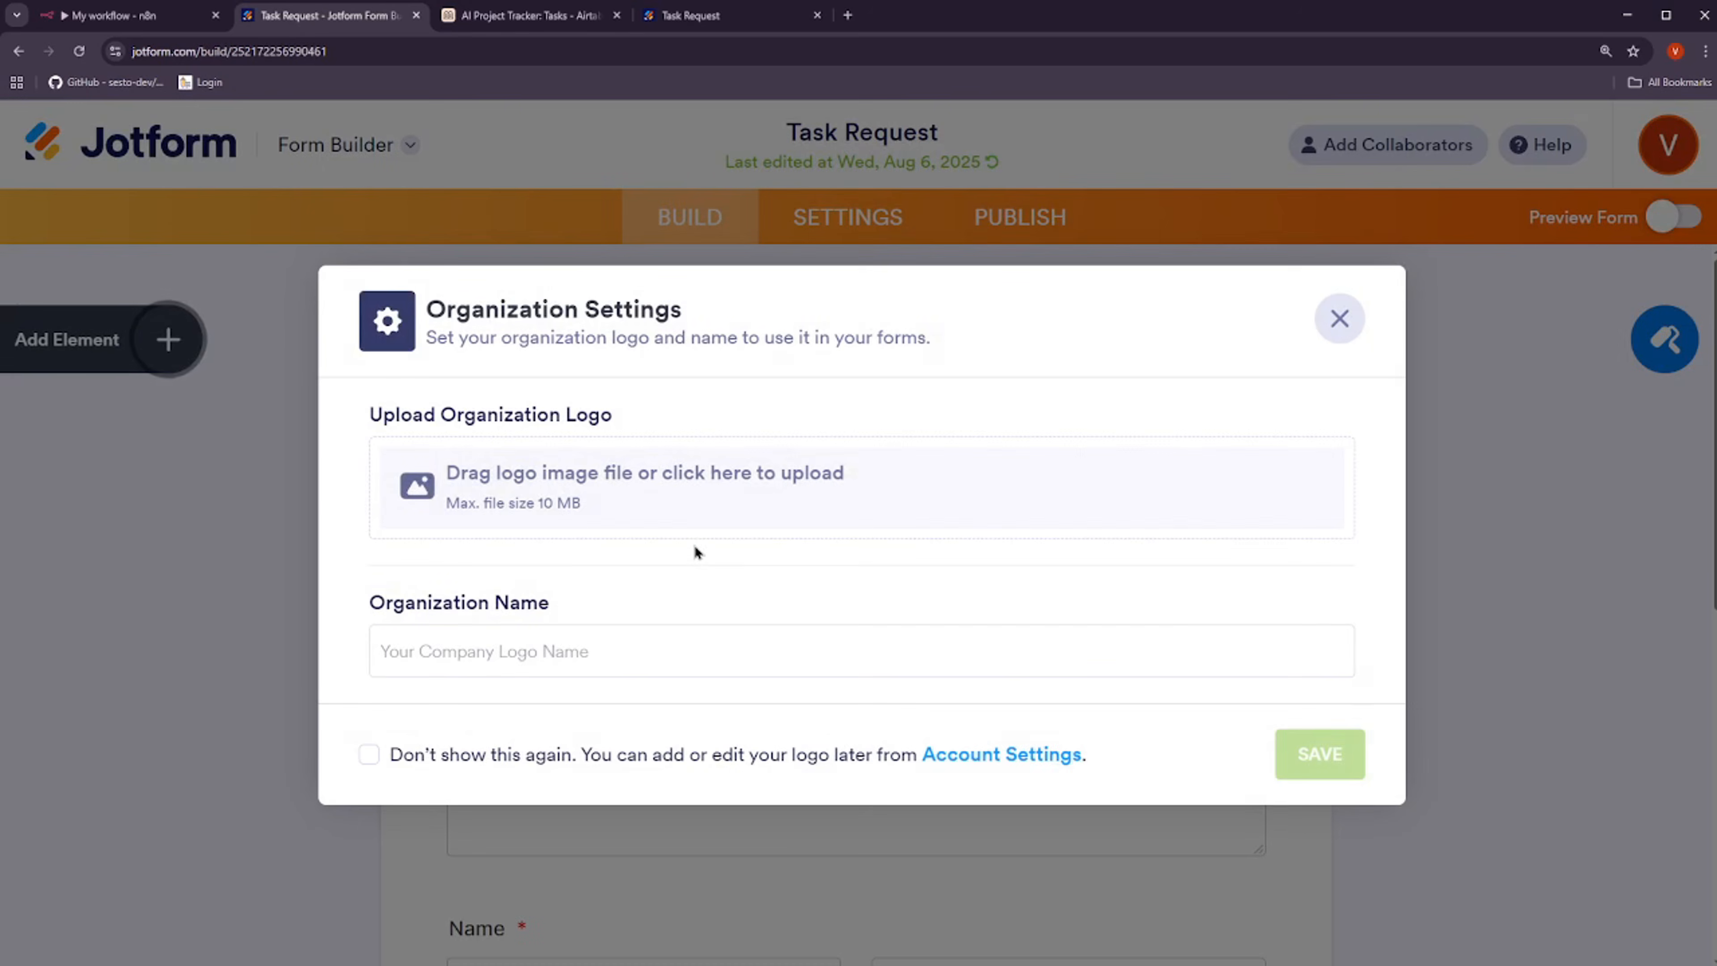
click(1331, 313)
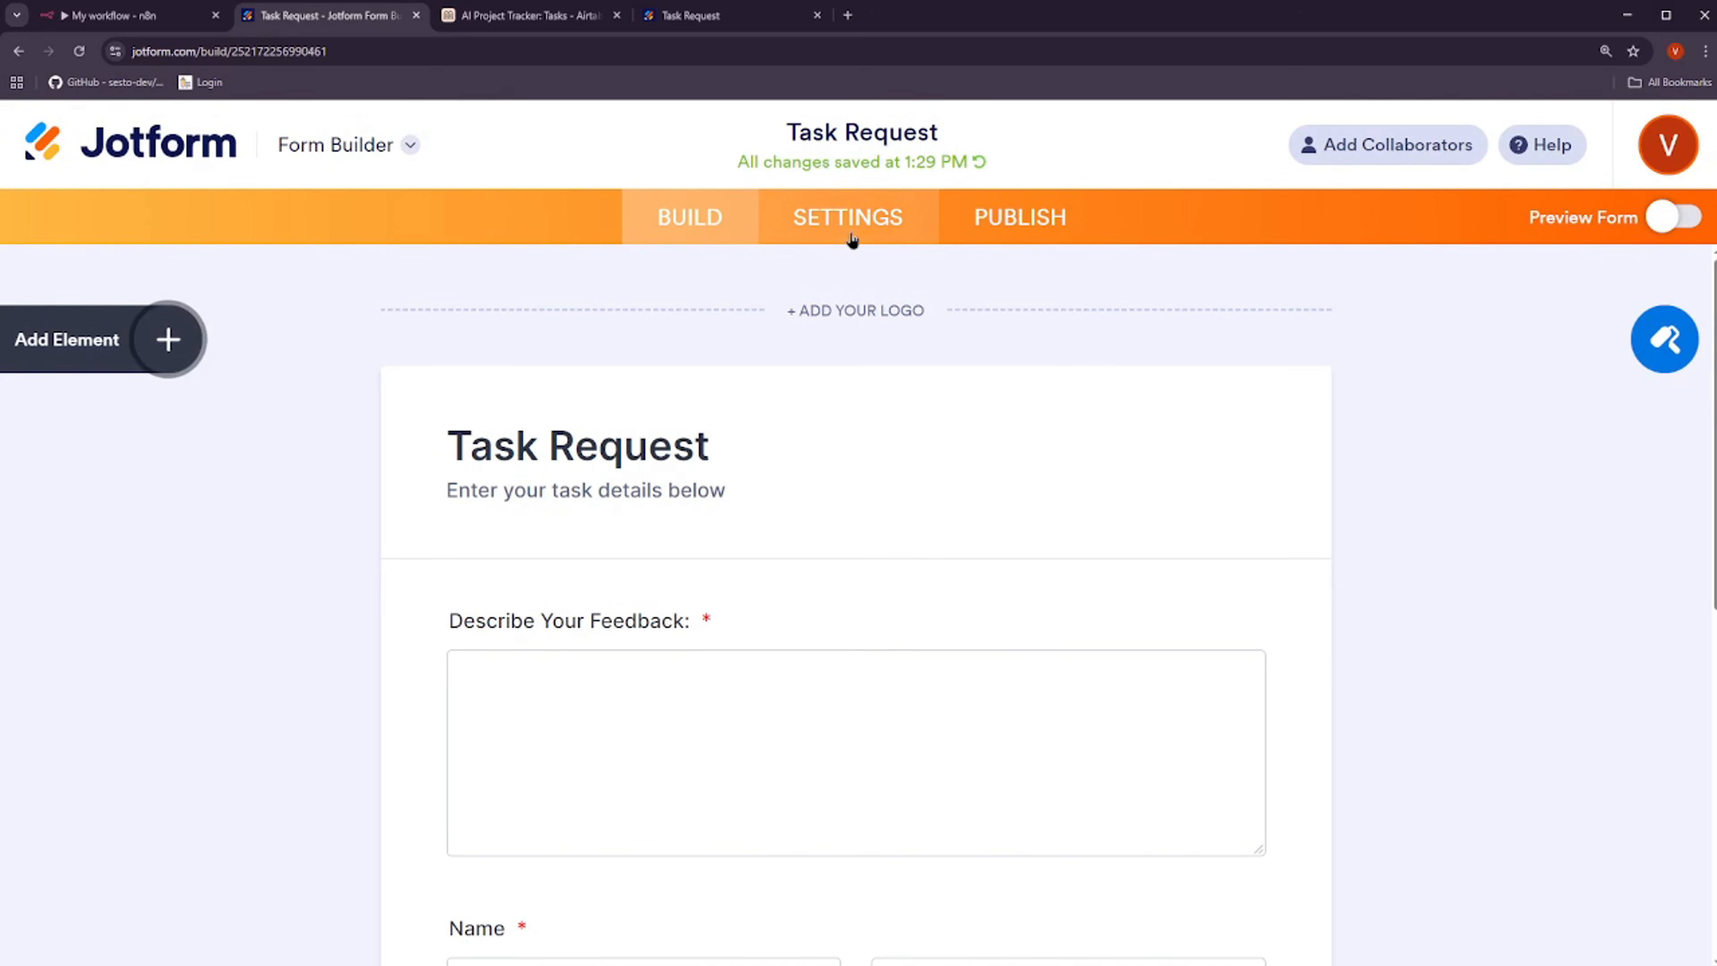
Open the Webhooks integration in the Task Request form's settings
click(849, 218)
scroll(233, 534, down, 2)
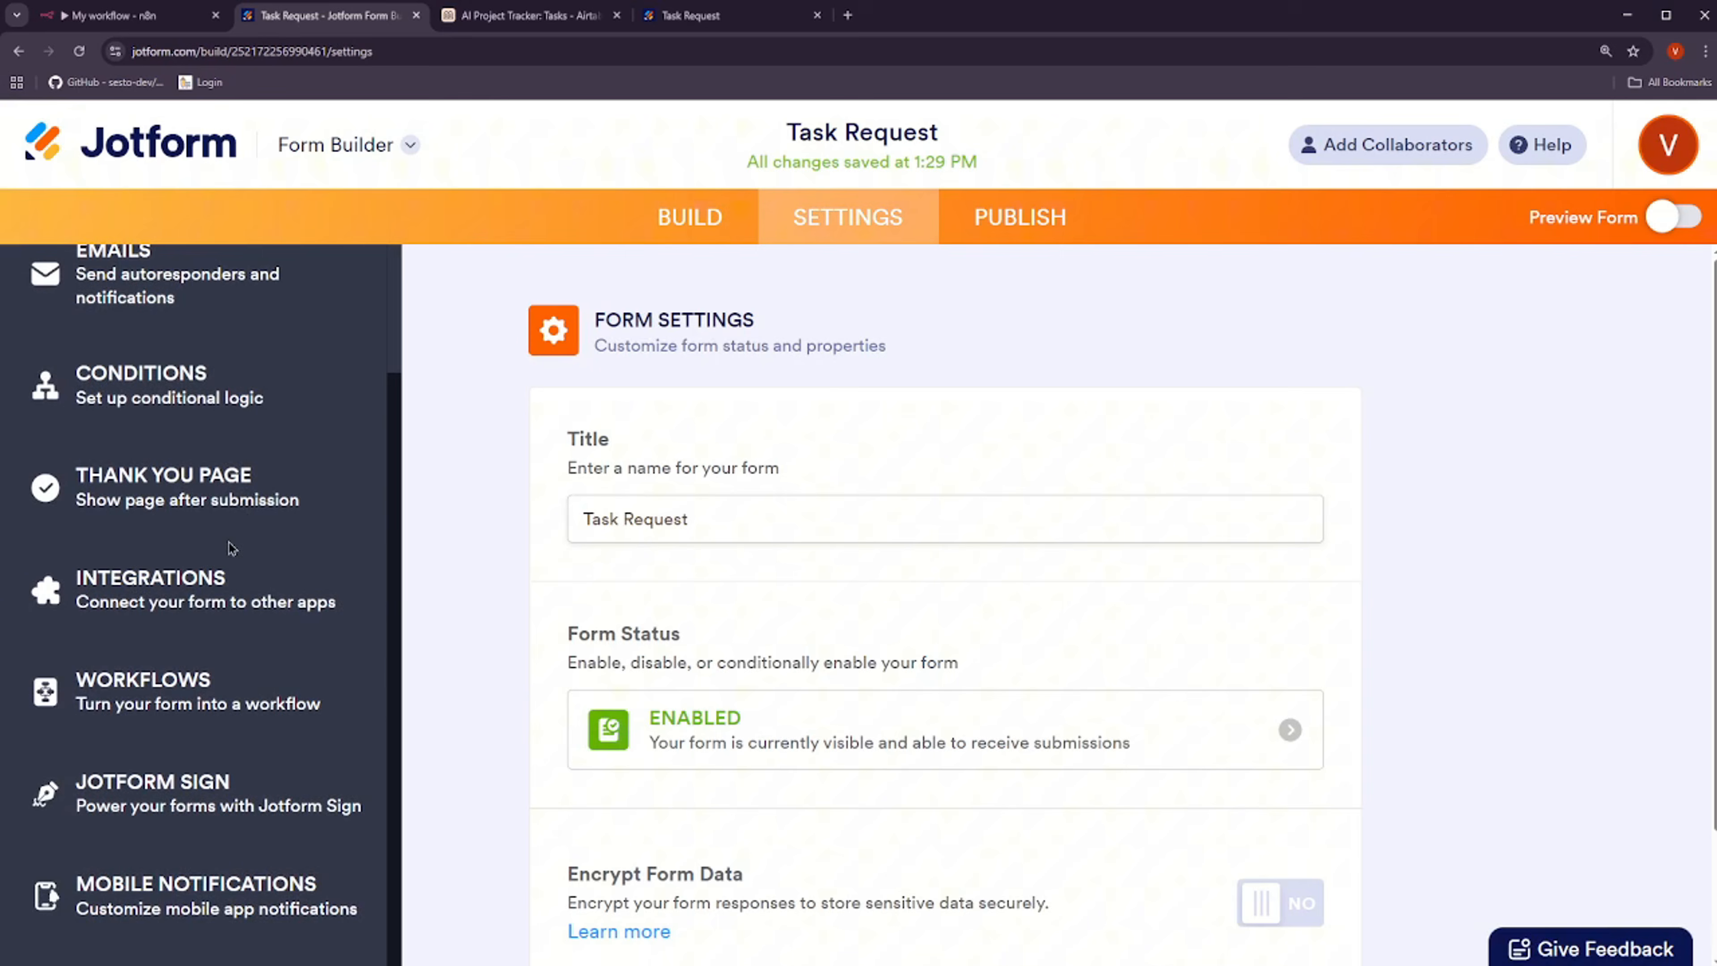
click(181, 608)
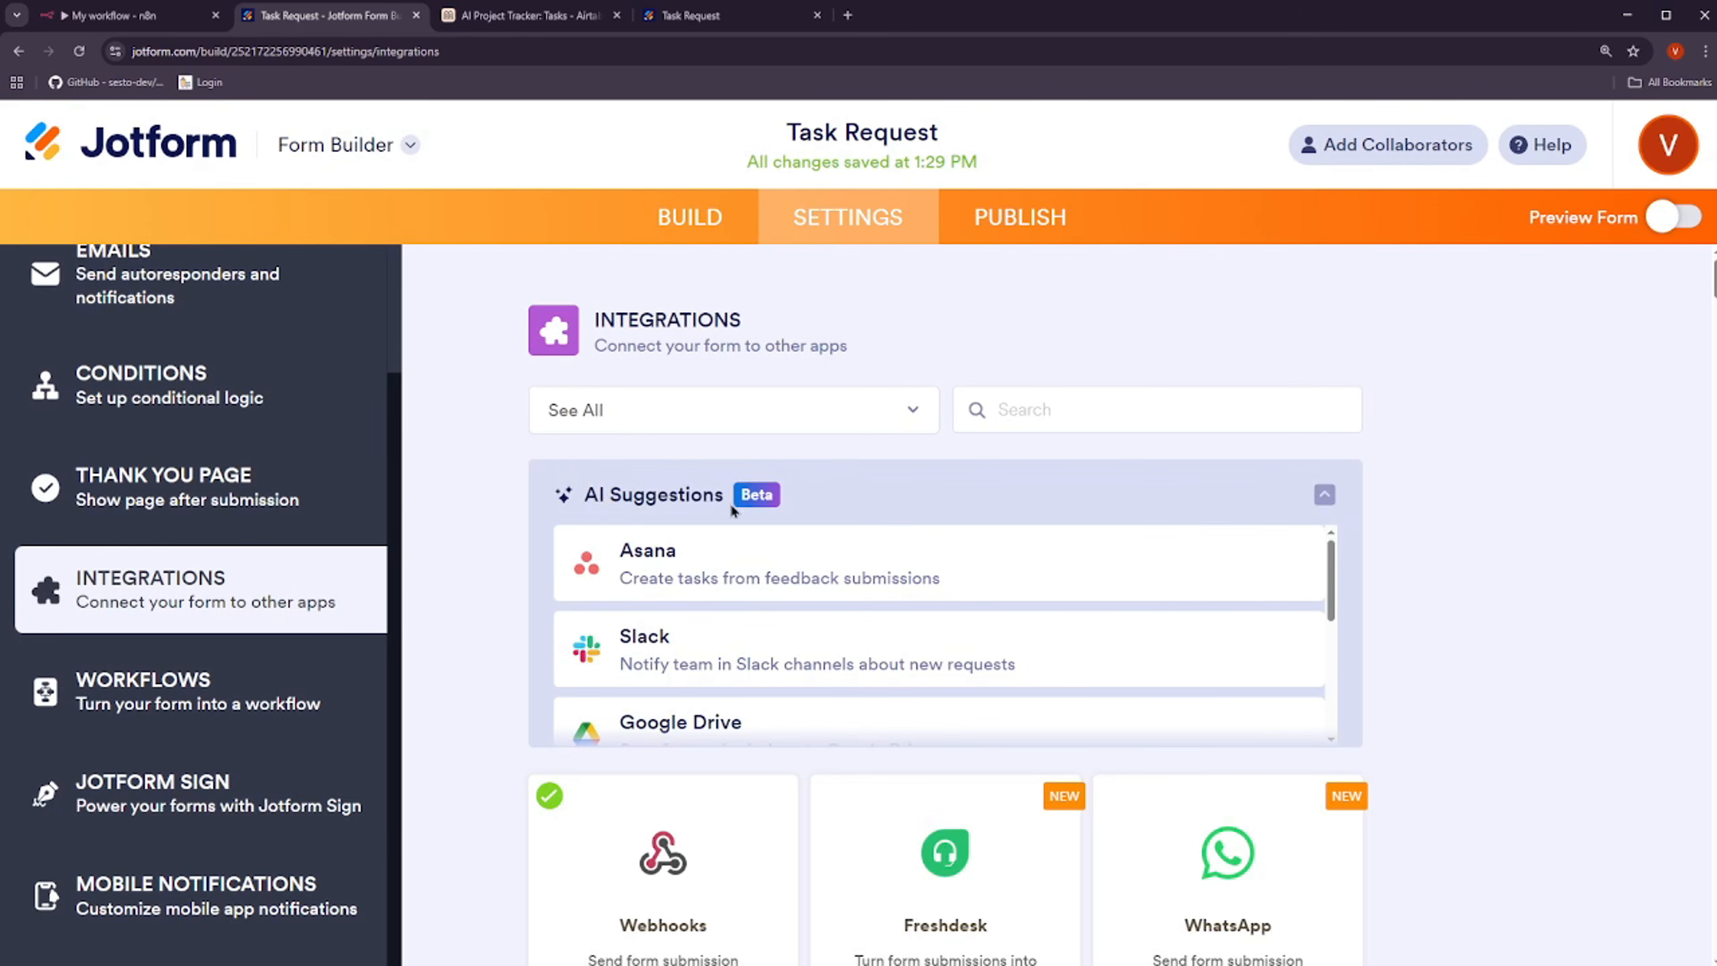
scroll(700, 836, down, 2)
click(669, 719)
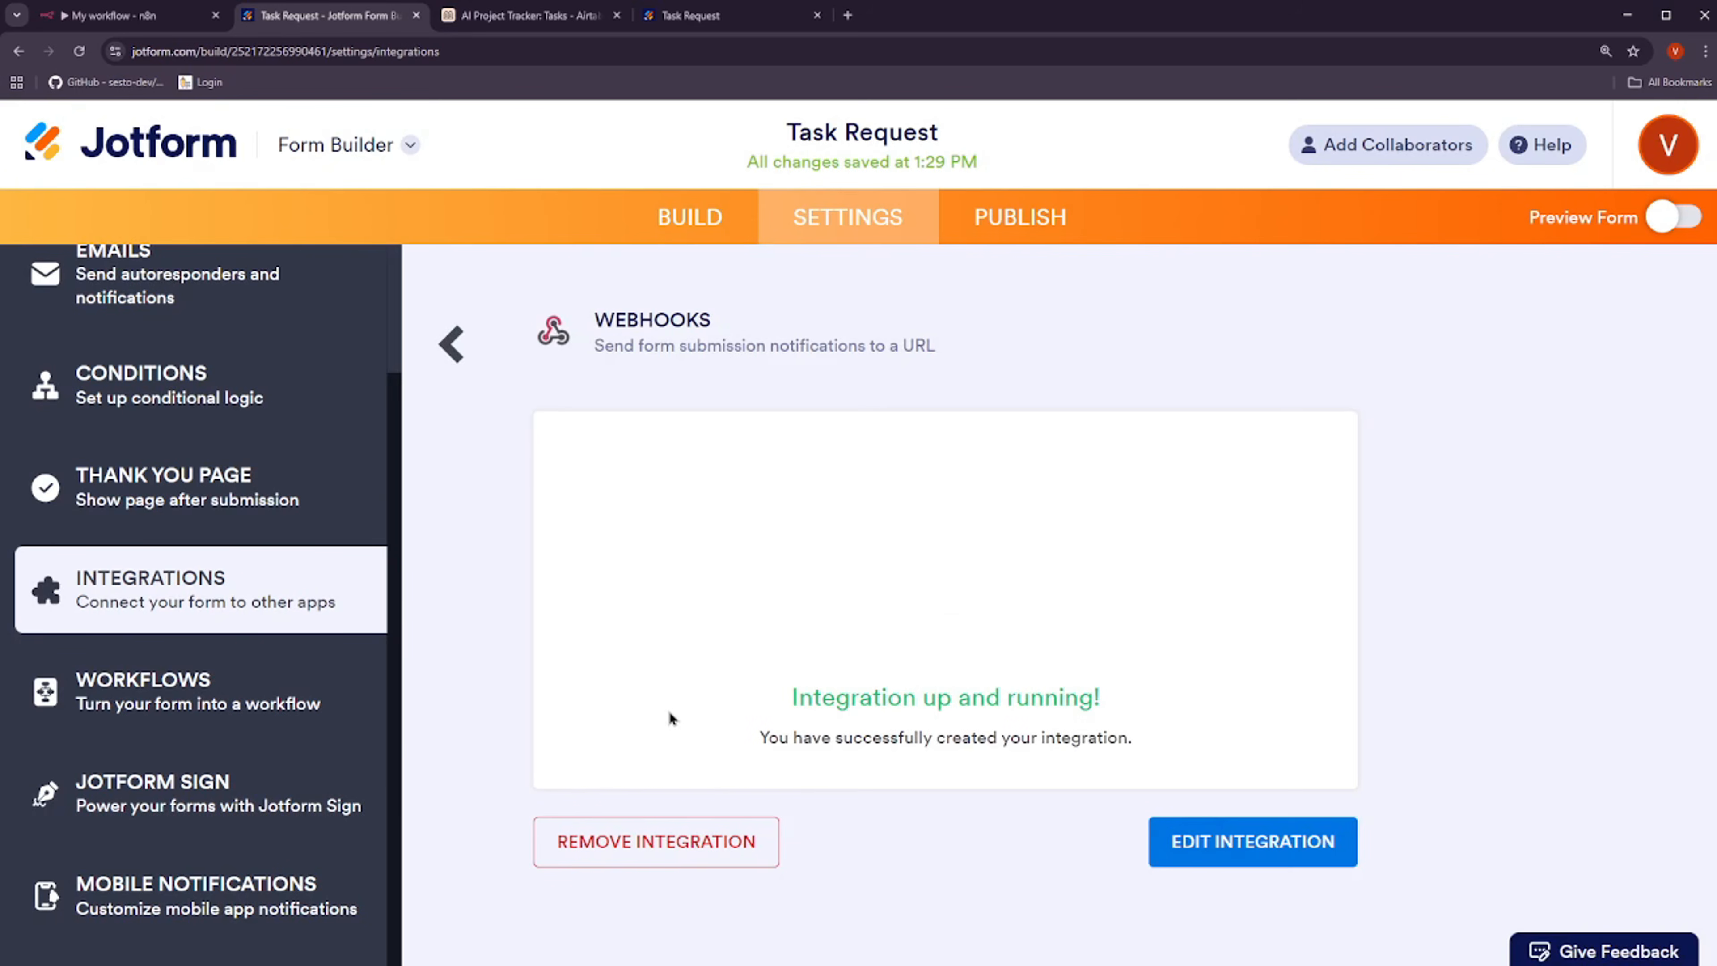
Edit the Webhooks integration, replace its existing URL with the copied n8n test URL and complete the integration
click(1255, 852)
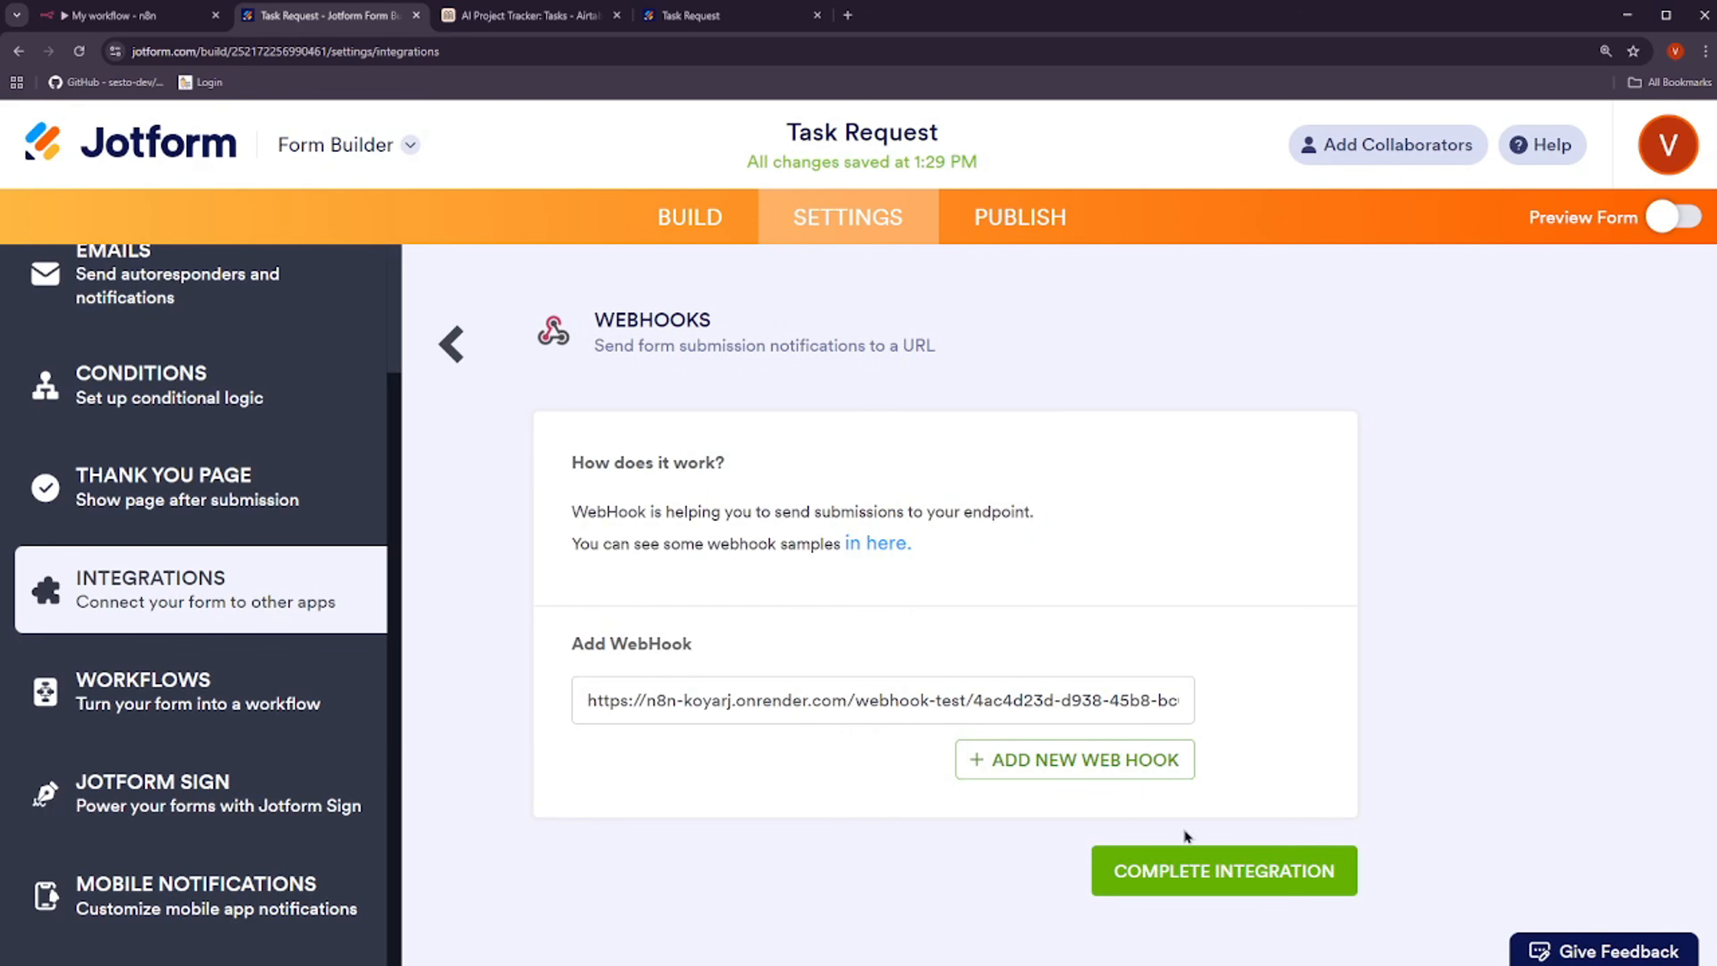
triple_click(811, 698)
key(BackSpace)
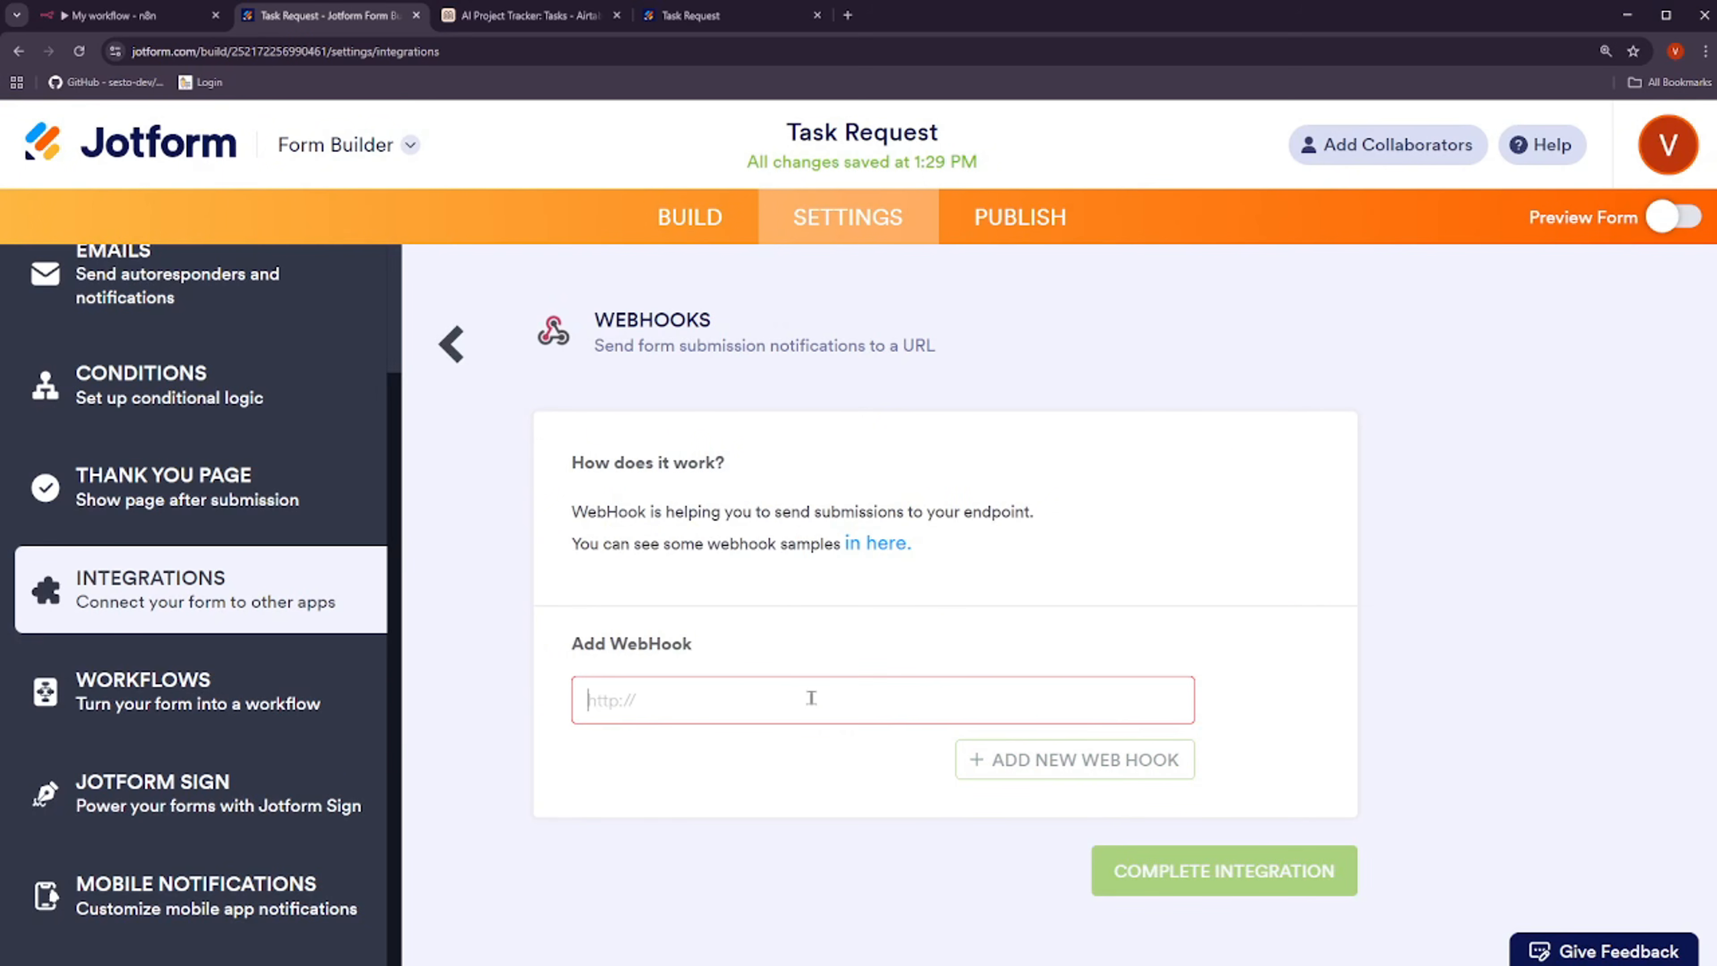
key(ctrl+v)
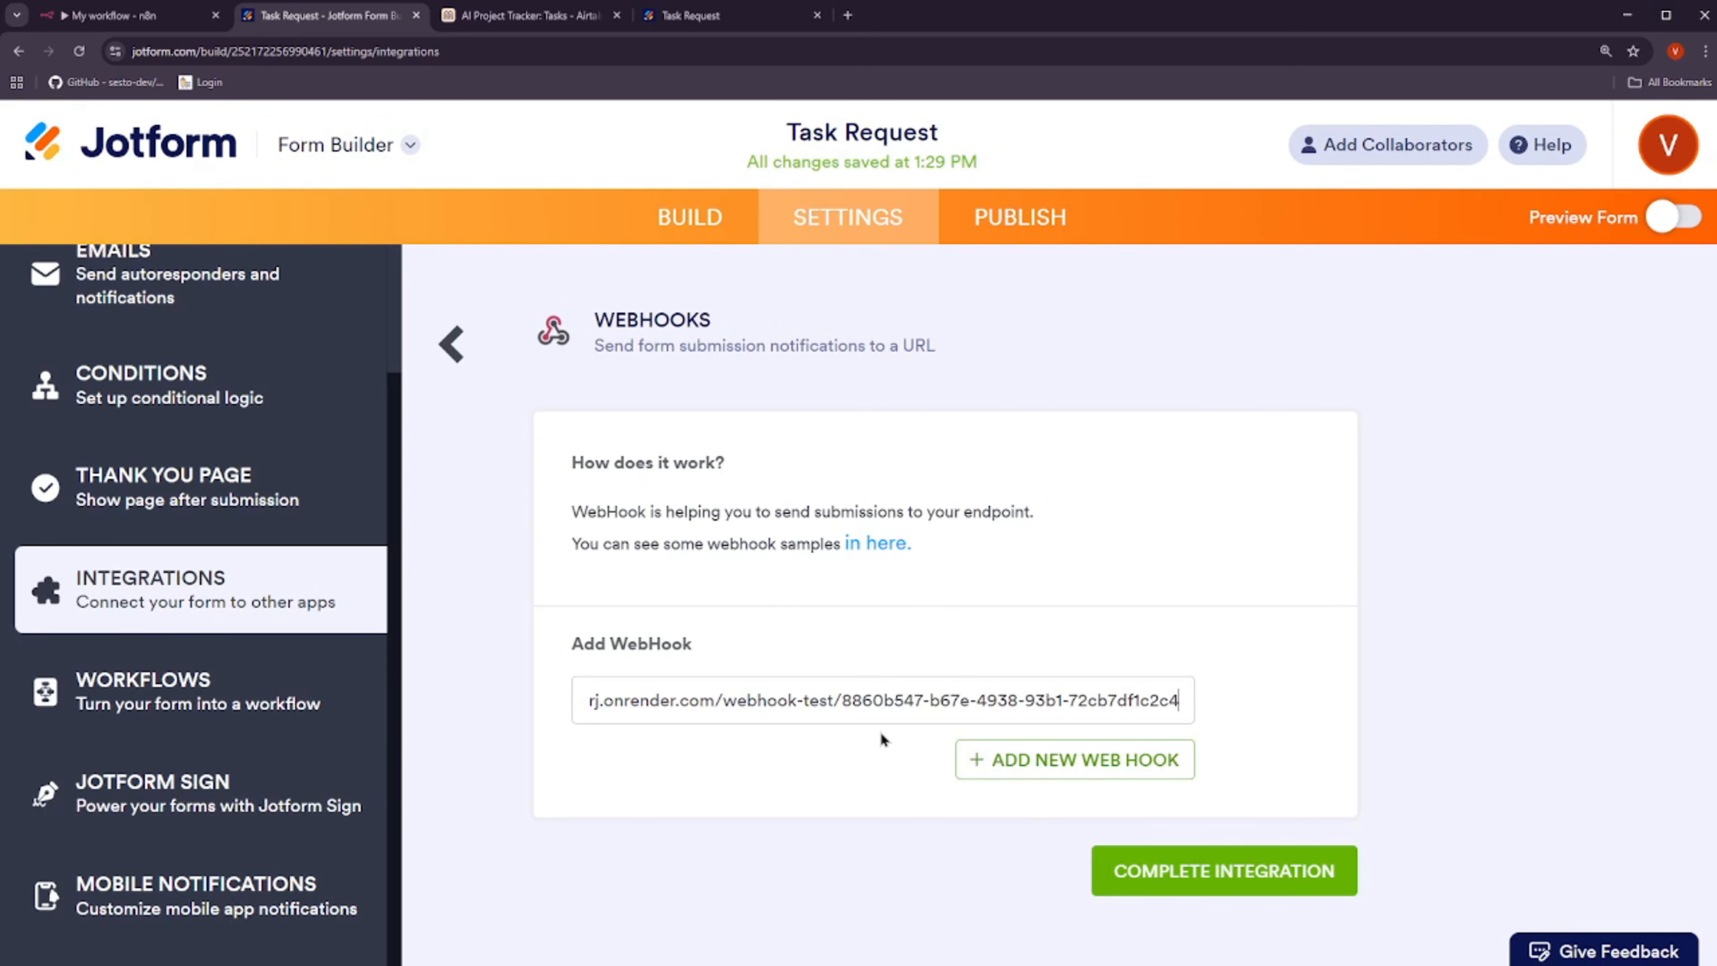
click(1200, 878)
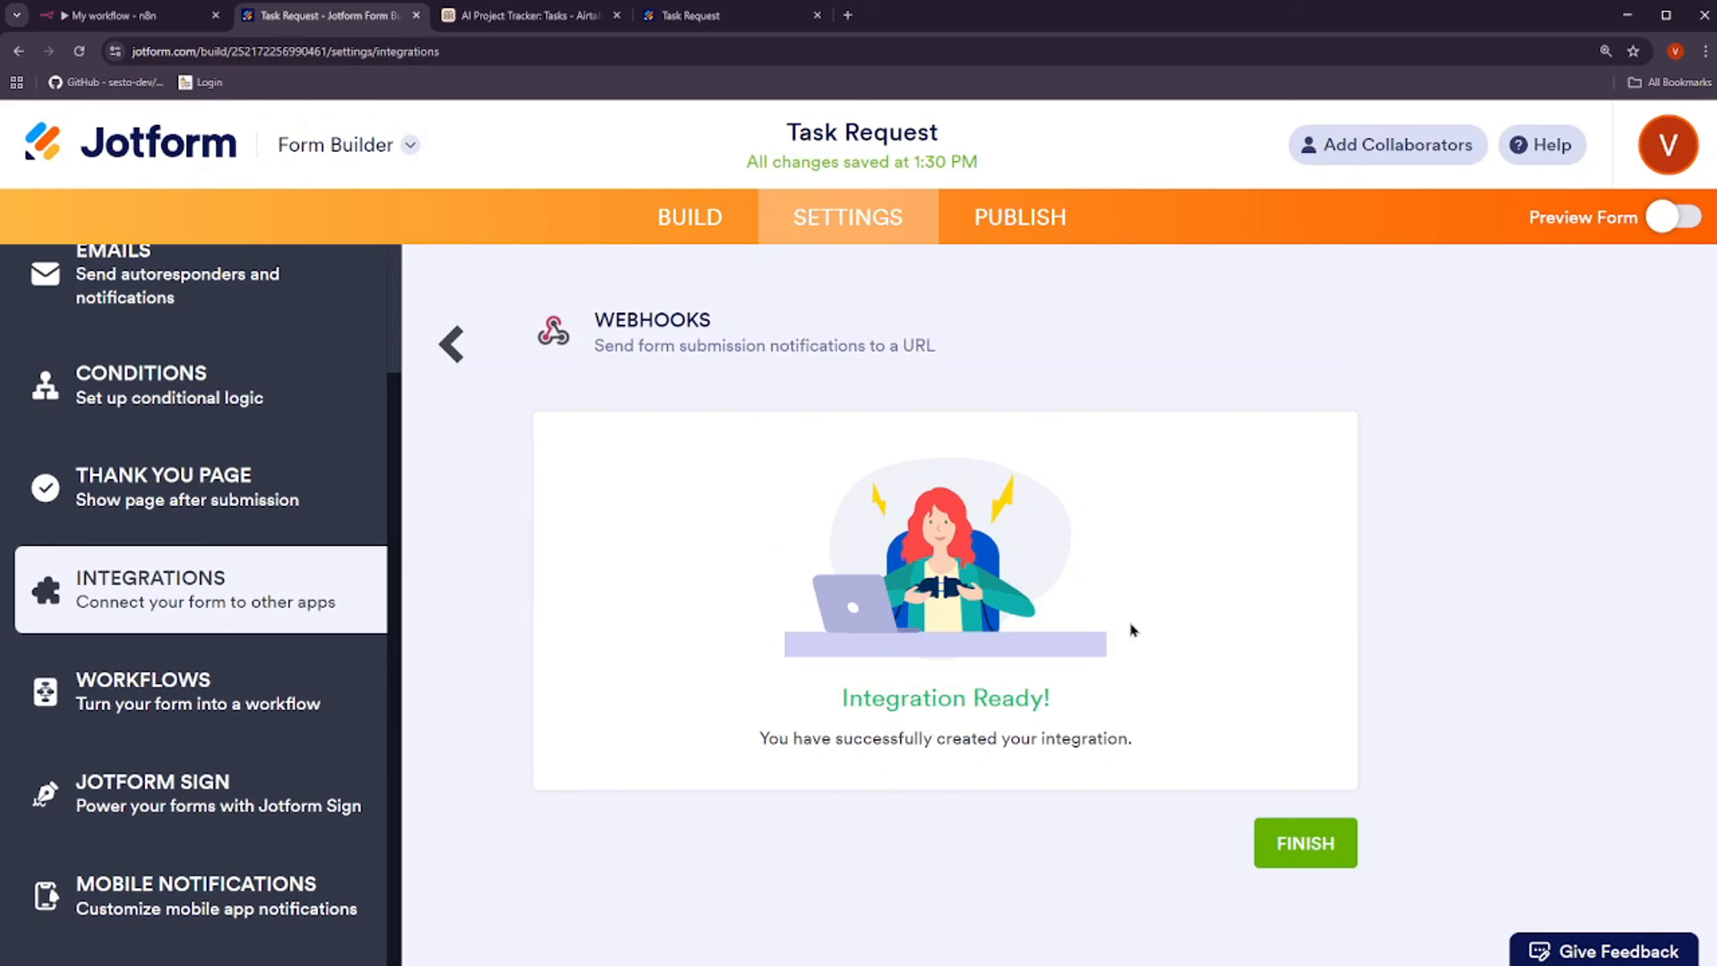
Finish the webhook integration setup and reload the live Task Request form
click(1288, 842)
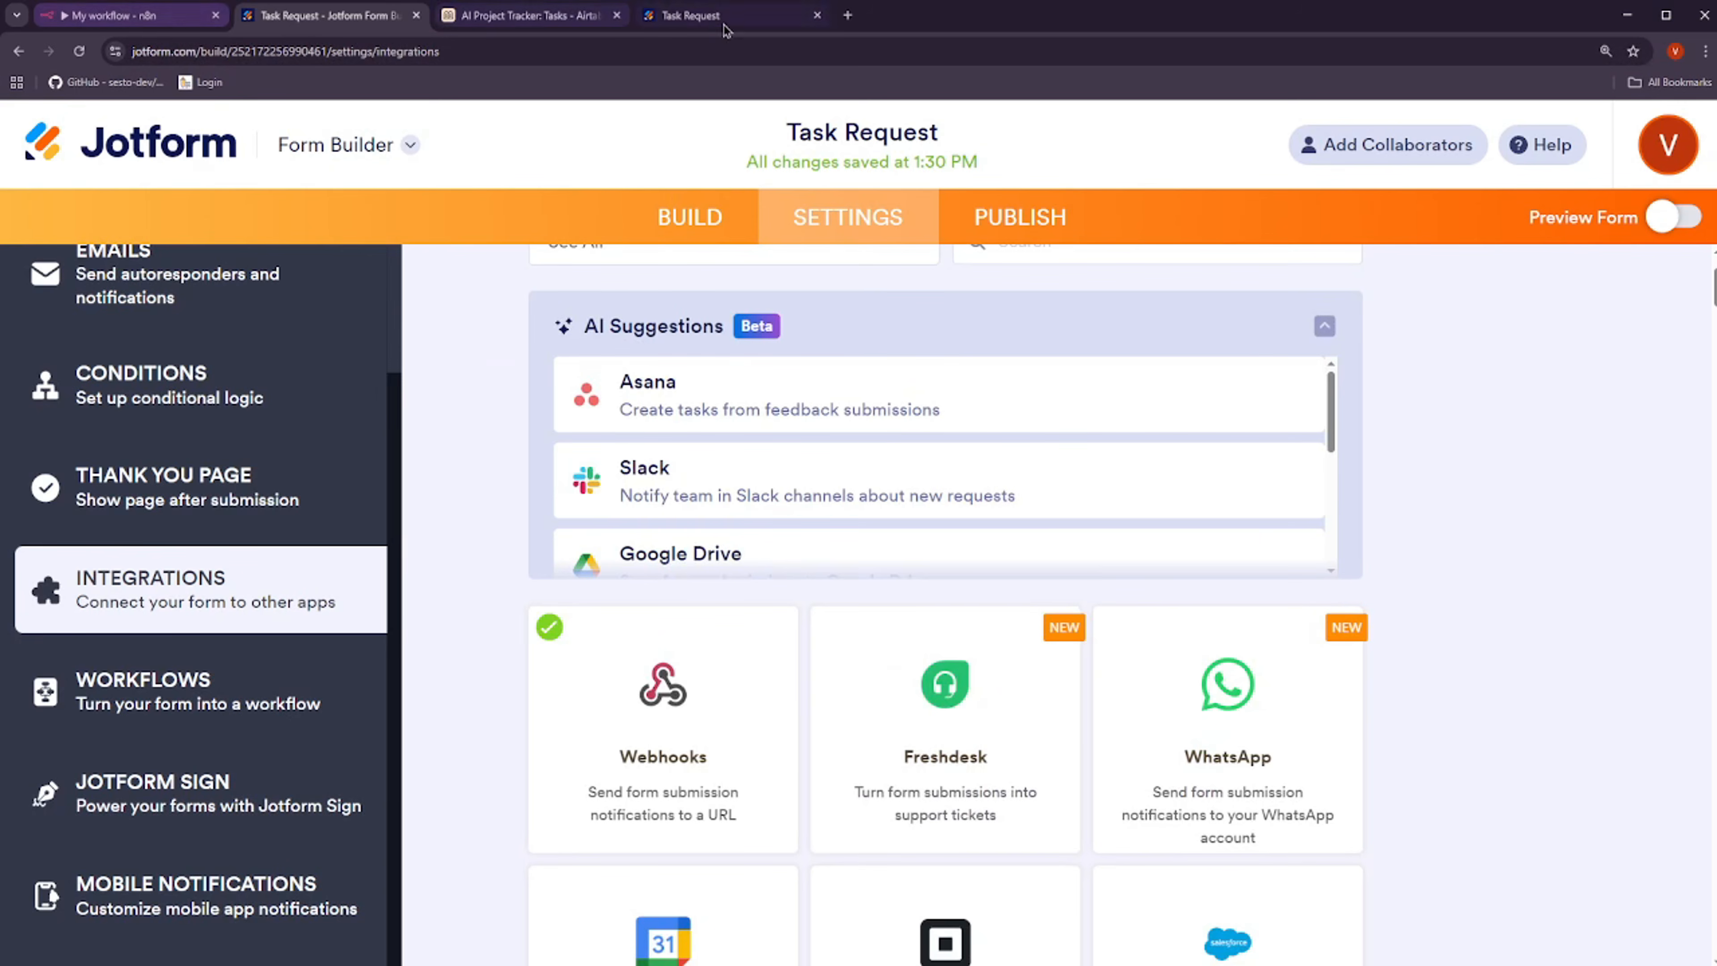
click(723, 25)
click(528, 51)
key(Return)
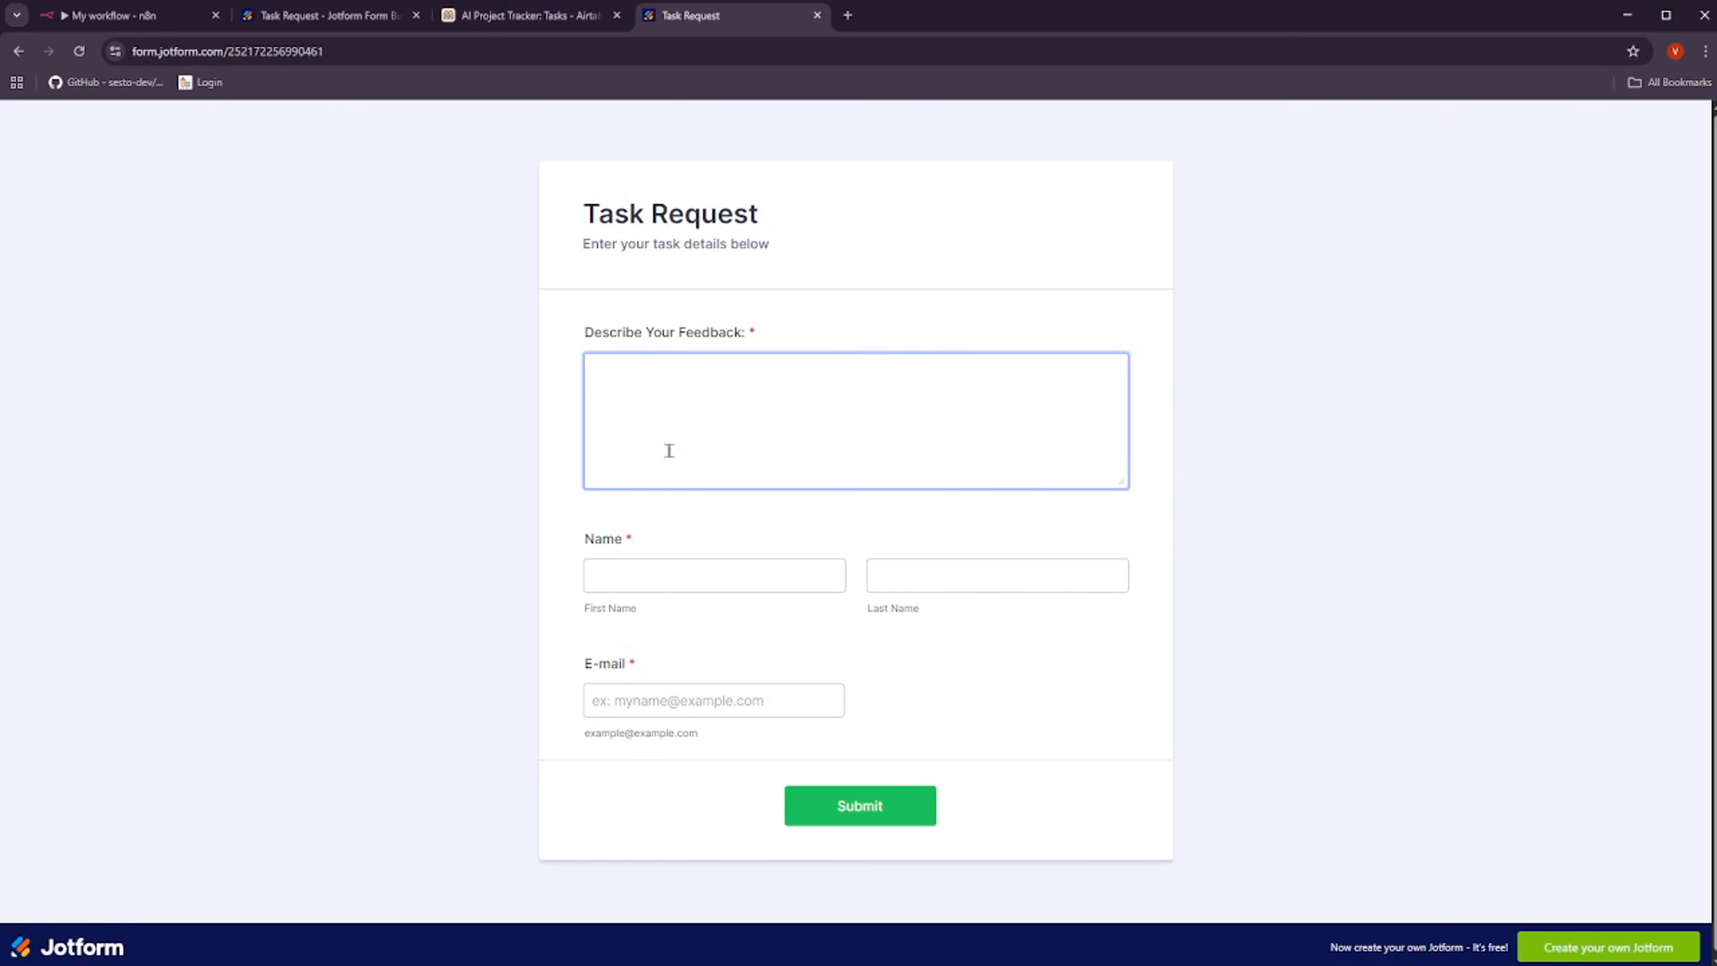
Fill in the Task Request form with a need to buy a new computer, the requester's first and last name, and their e-mail
click(669, 366)
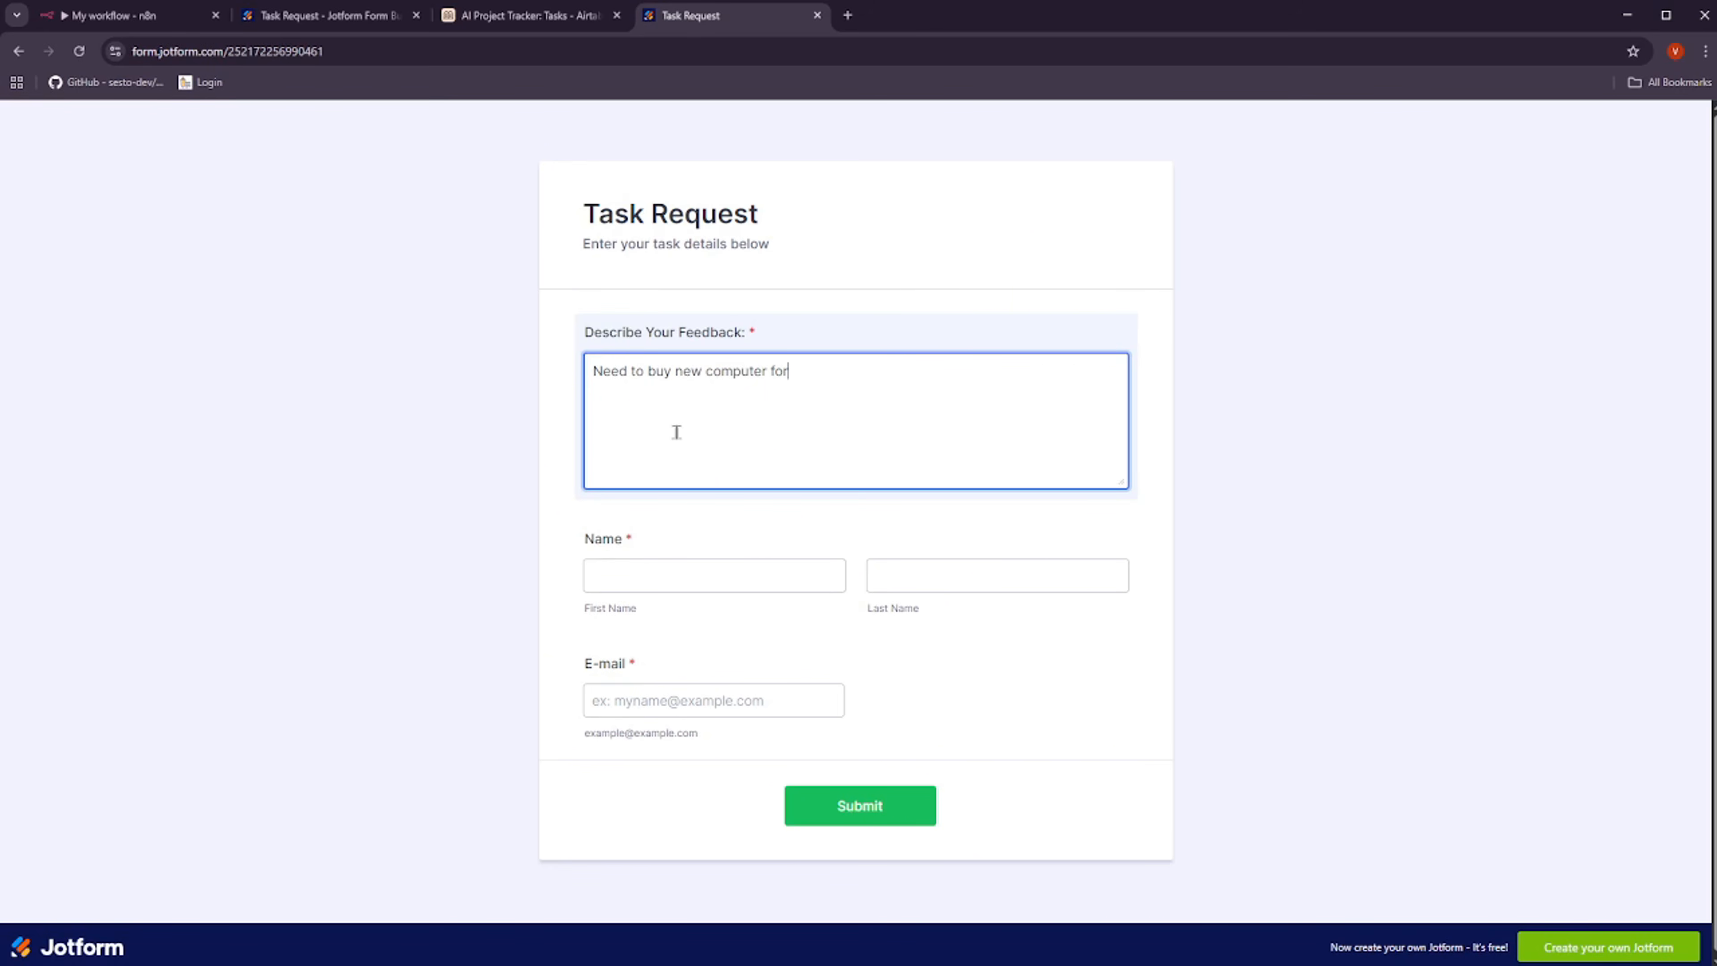
click(612, 578)
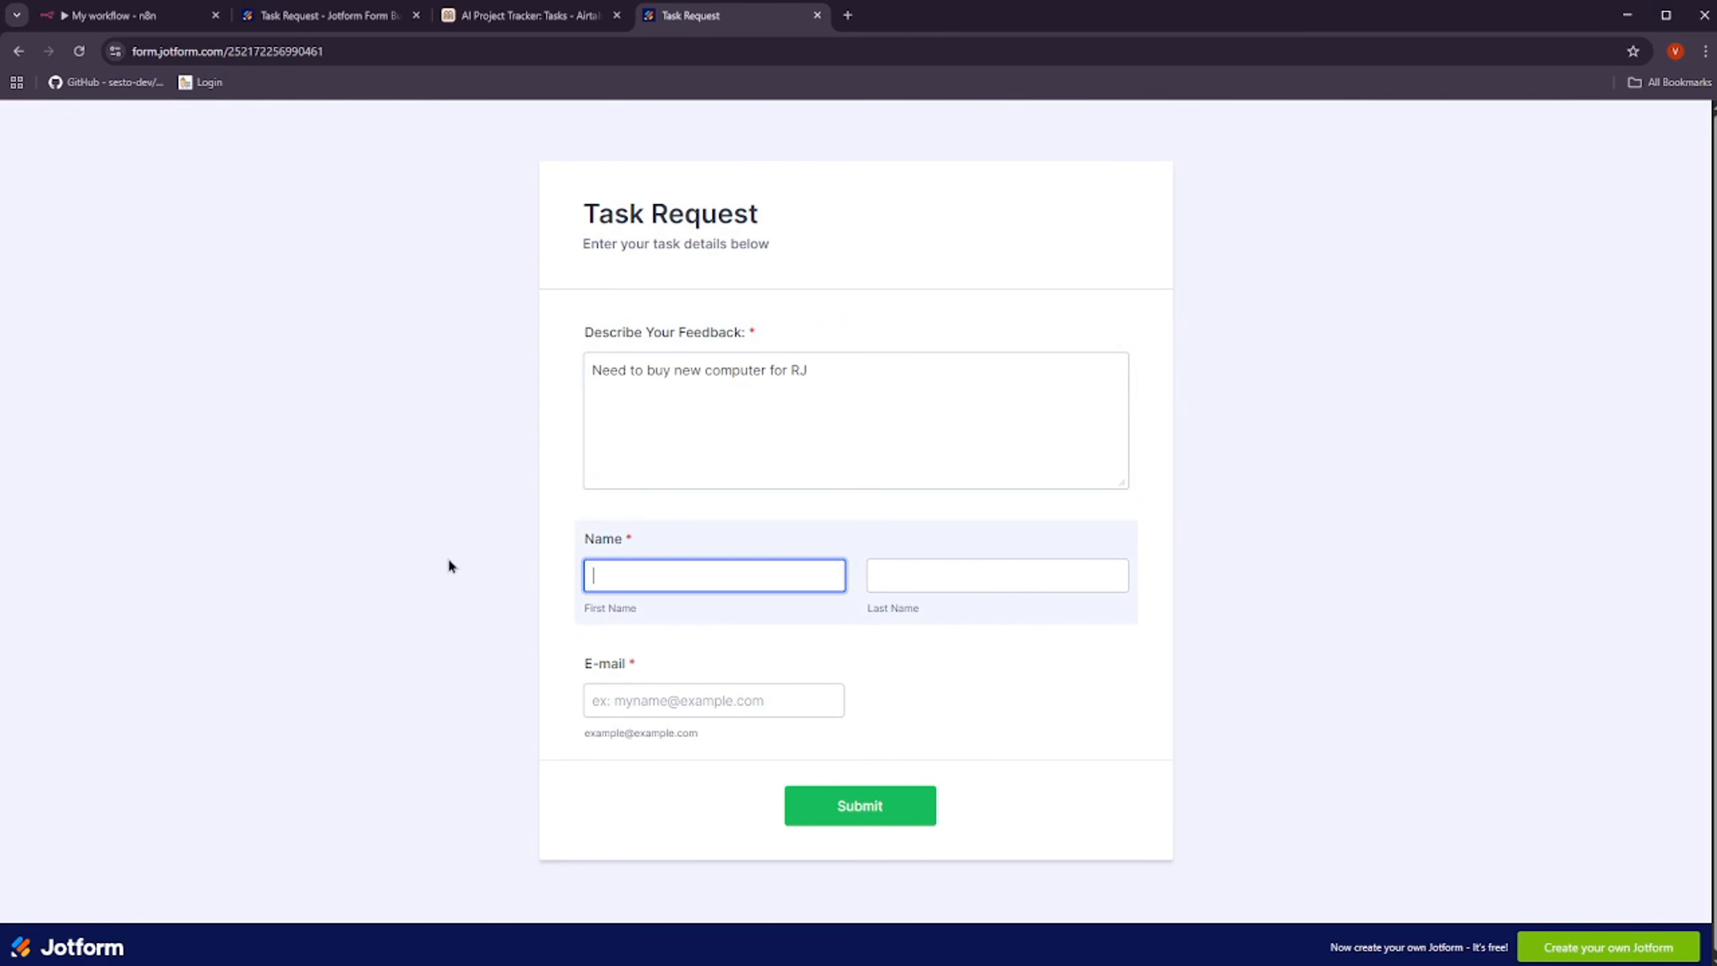
text(RJ)
key(Tab)
text(V)
click(668, 704)
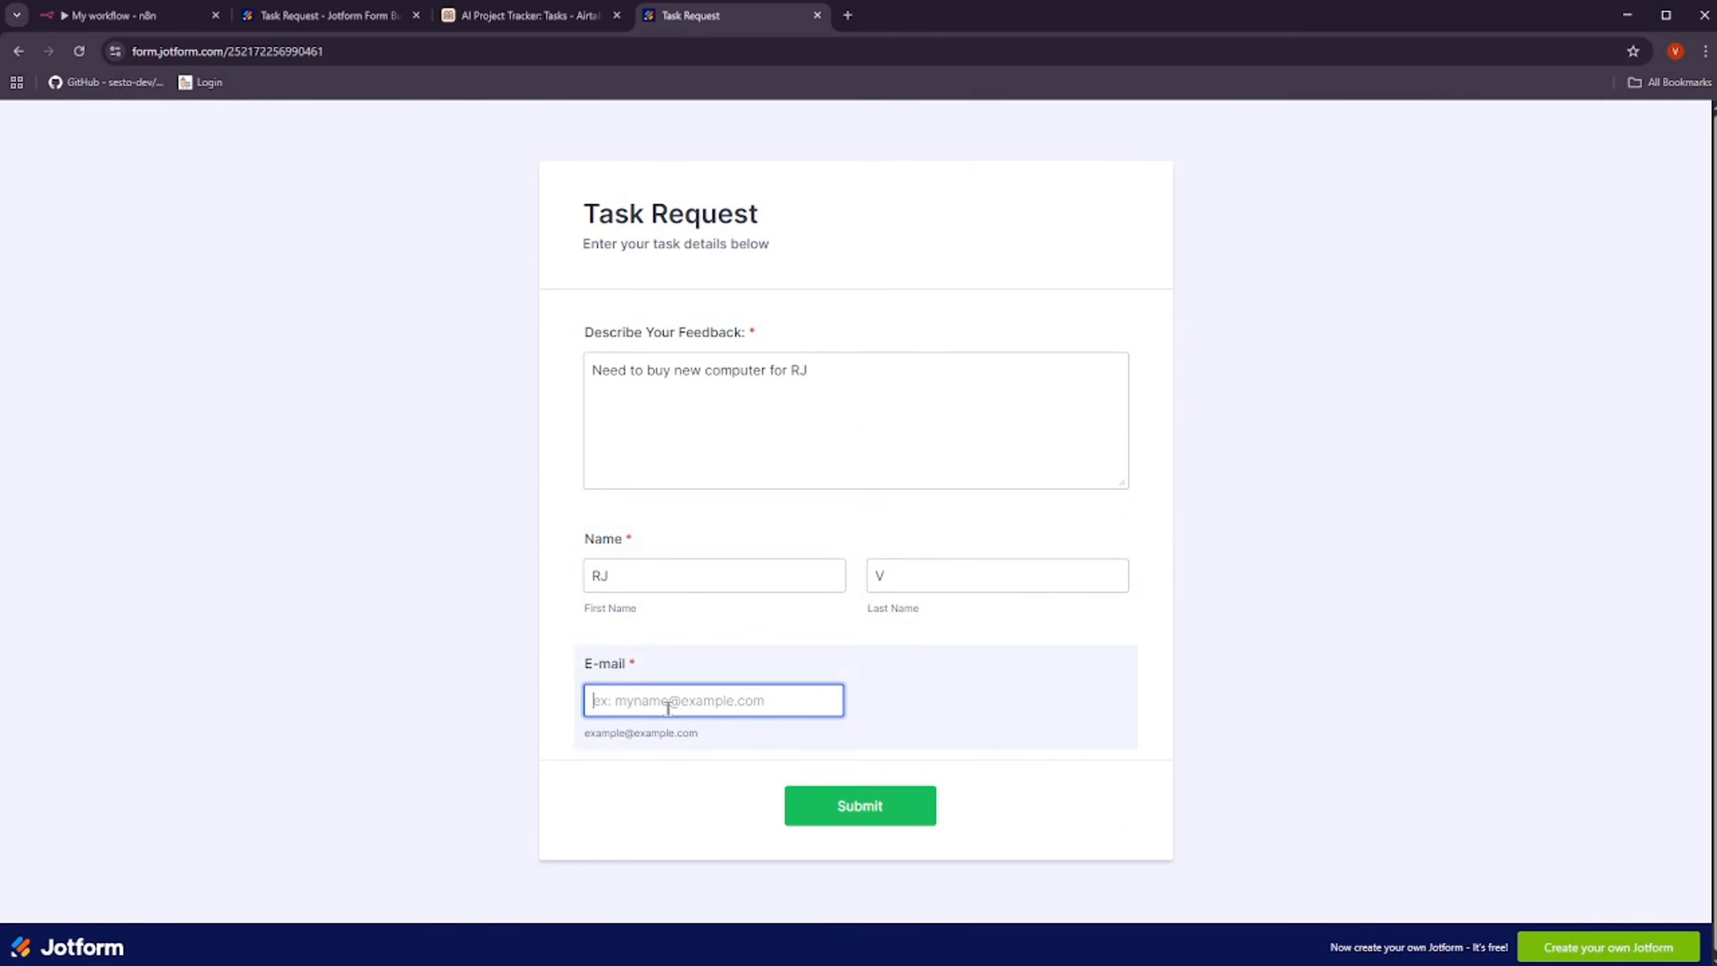
click(716, 736)
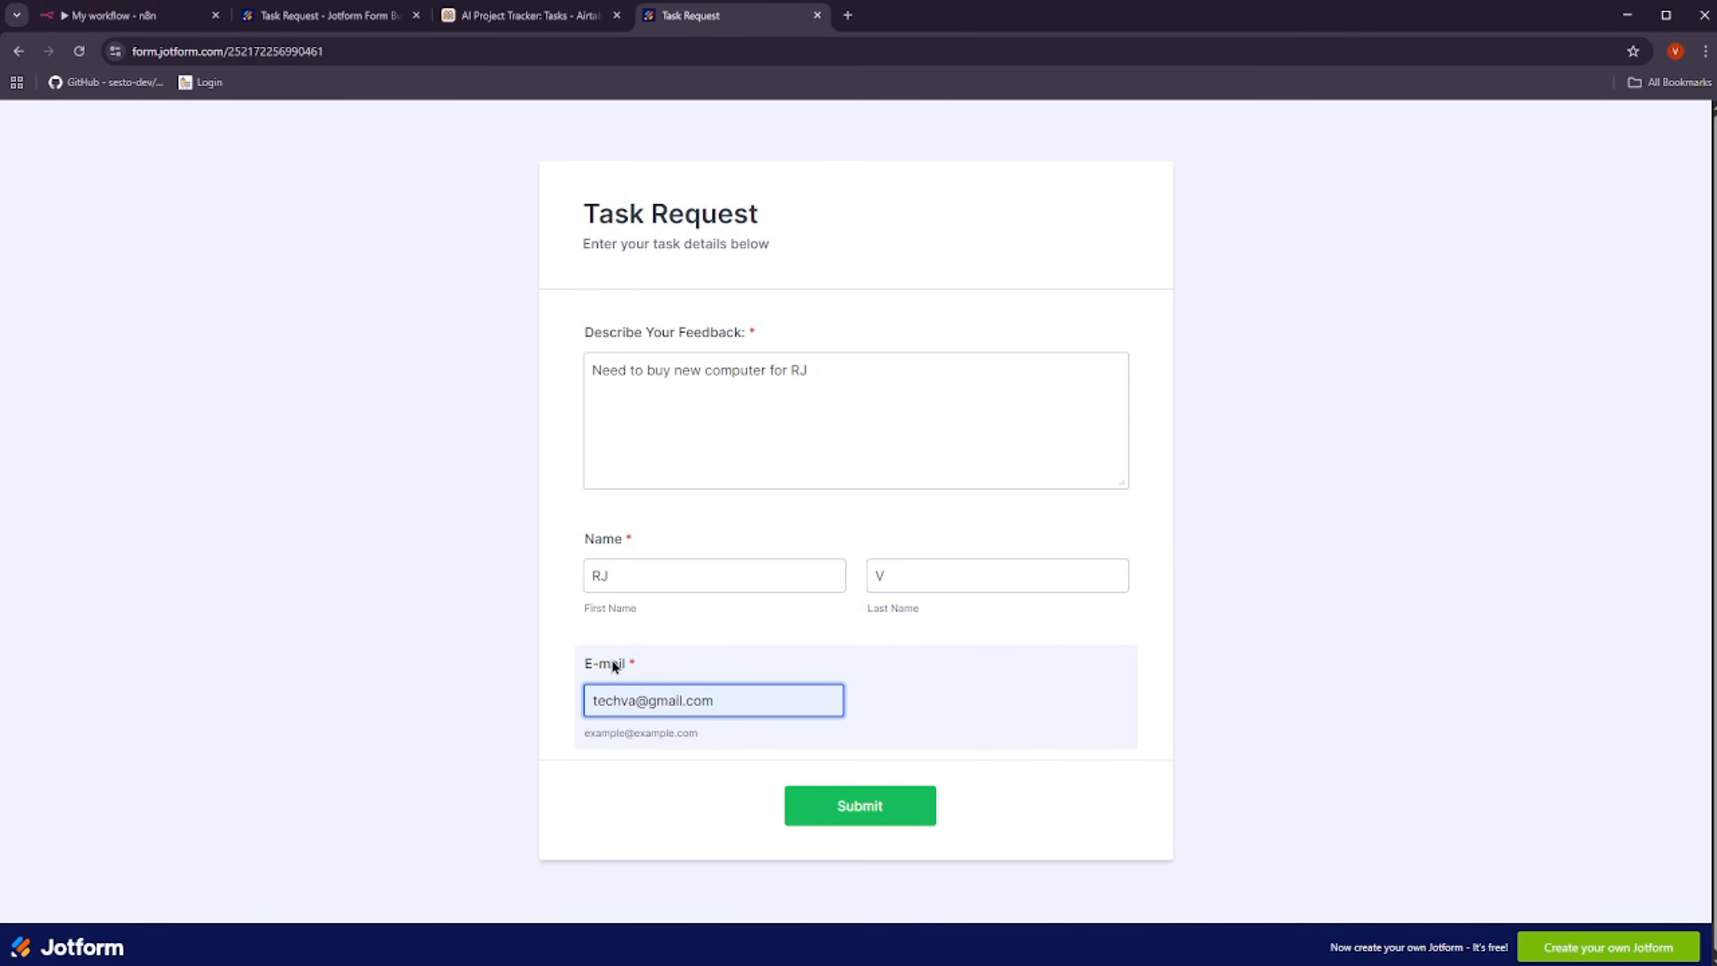
Execute the n8n workflow so that it listens for the webhook, and submit the Task Request form
click(115, 15)
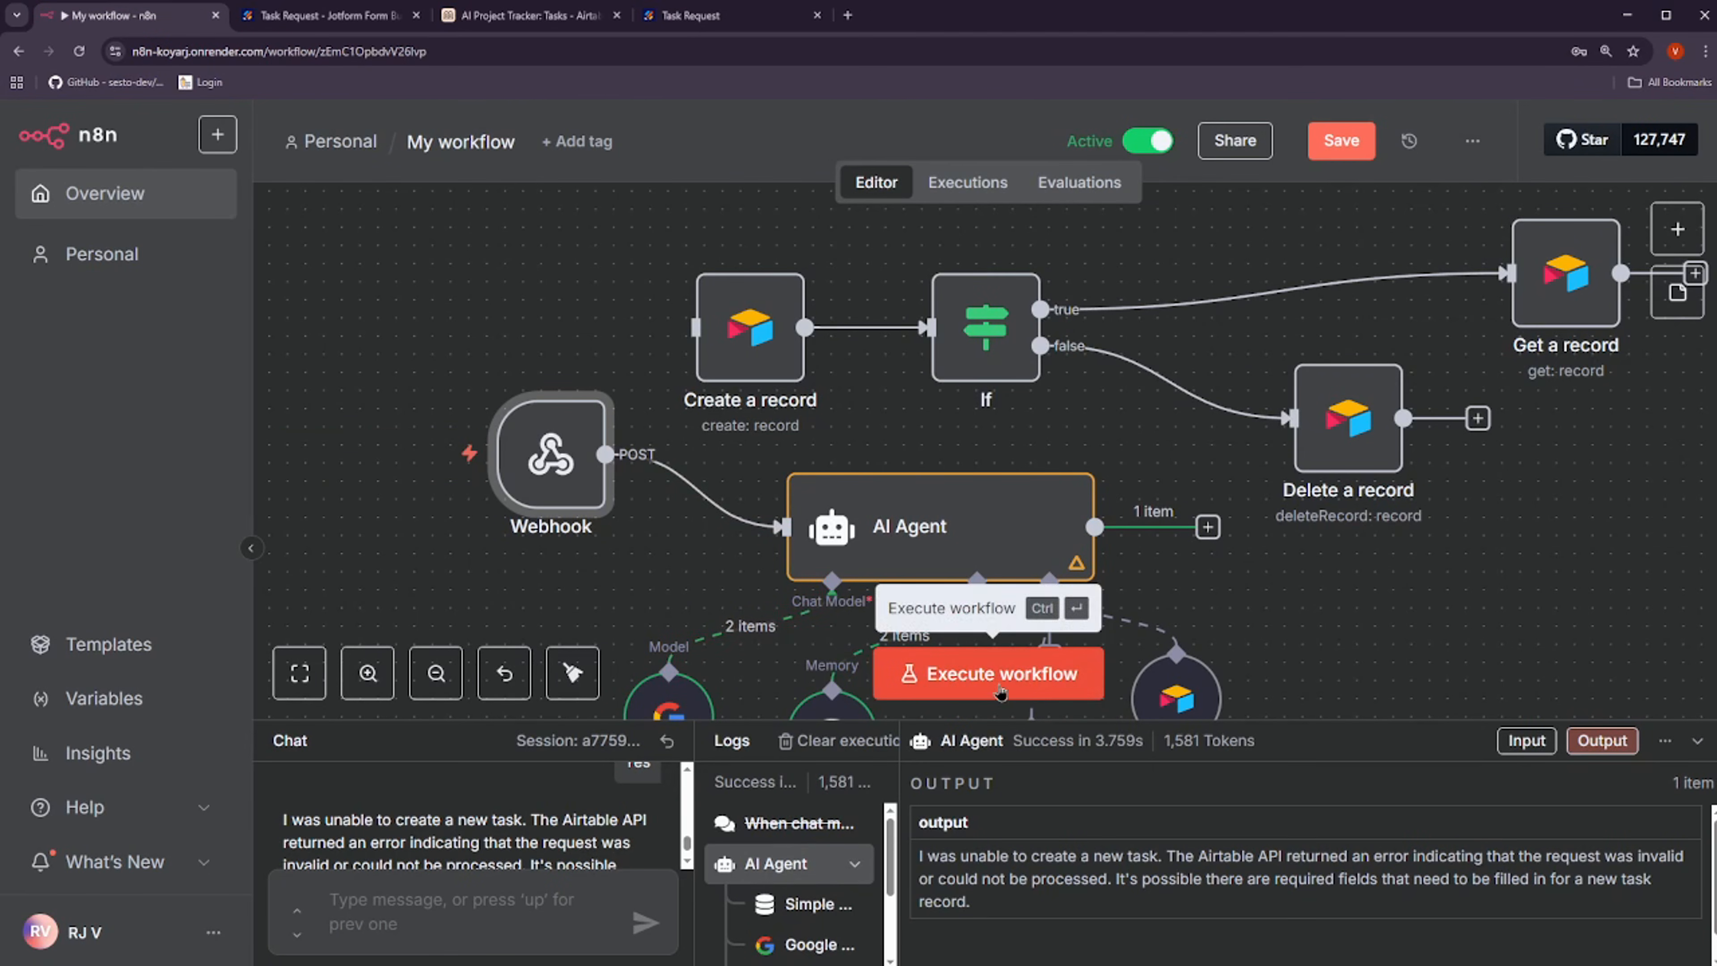
click(984, 674)
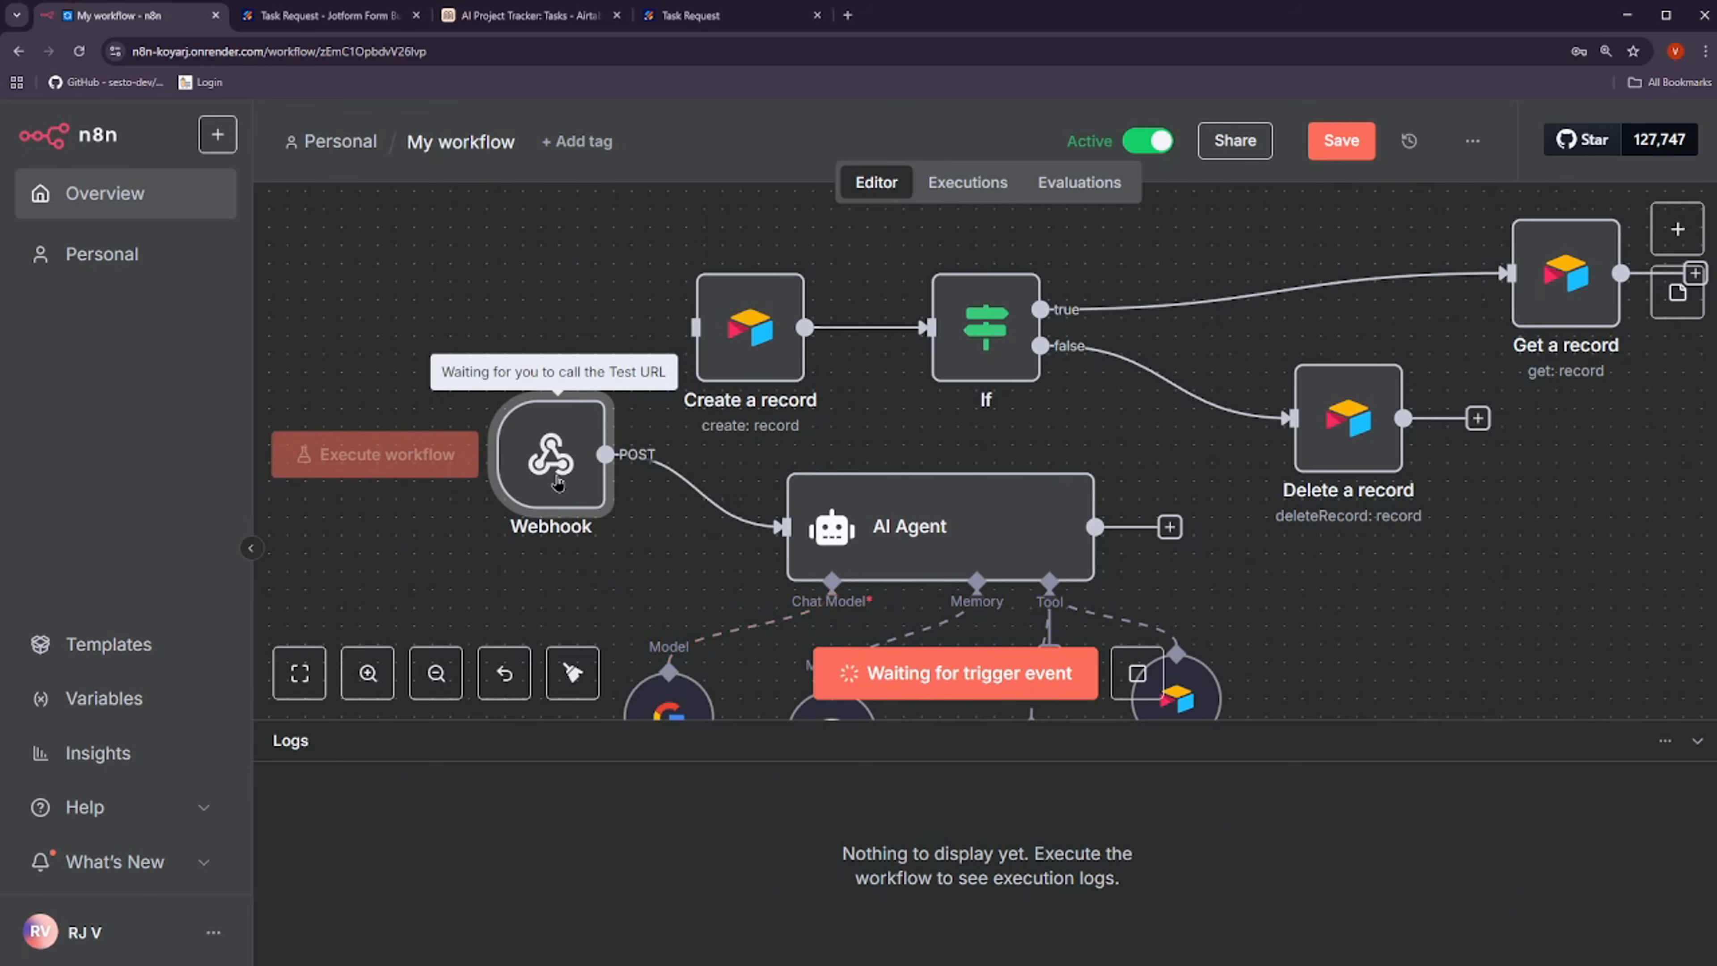
click(692, 20)
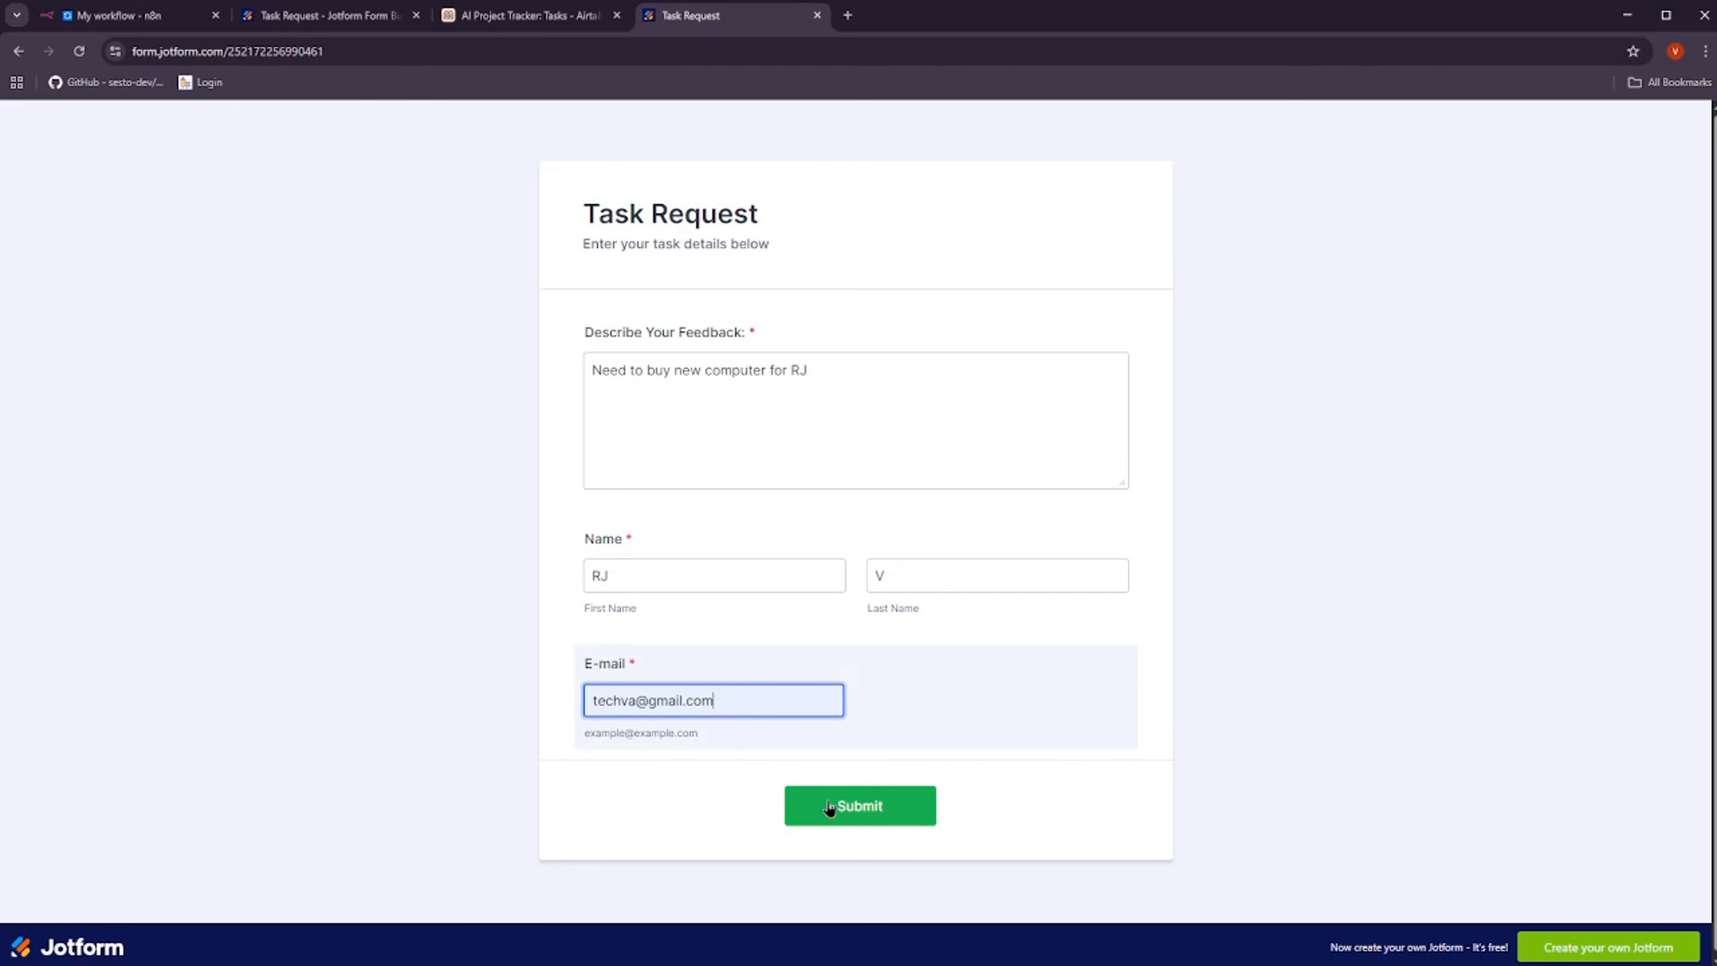
click(866, 811)
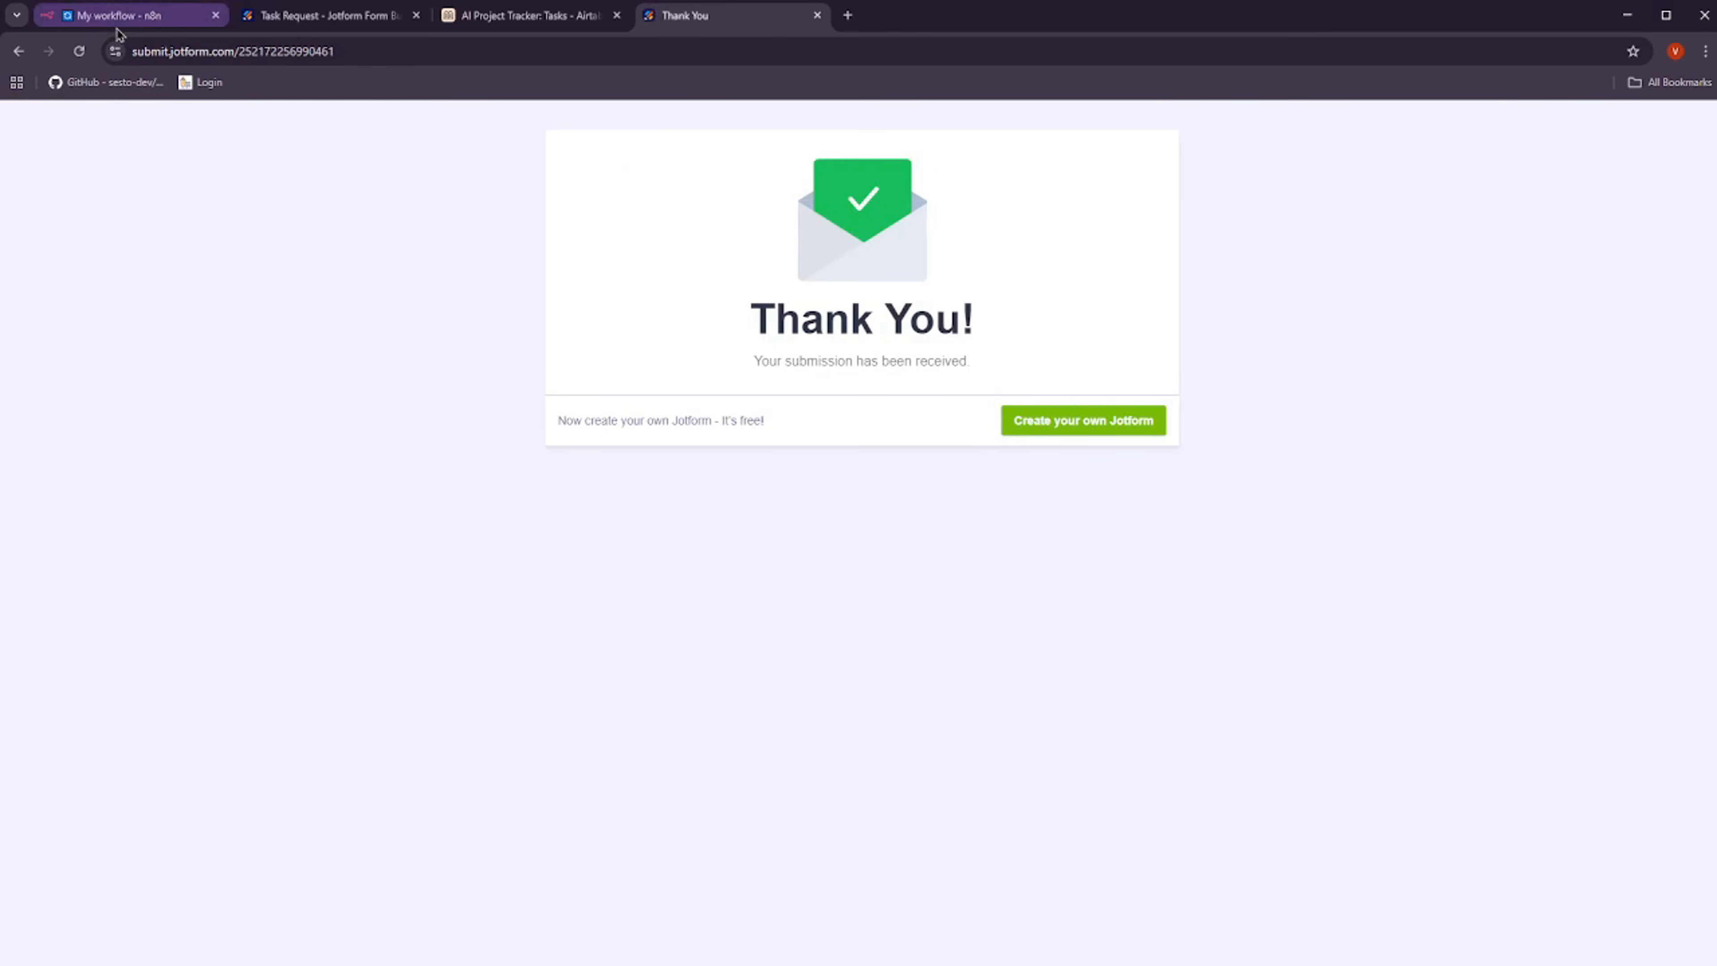
In n8n, move the Create a record, If, Delete a record and Get a record nodes further up from the AI Agent
click(123, 19)
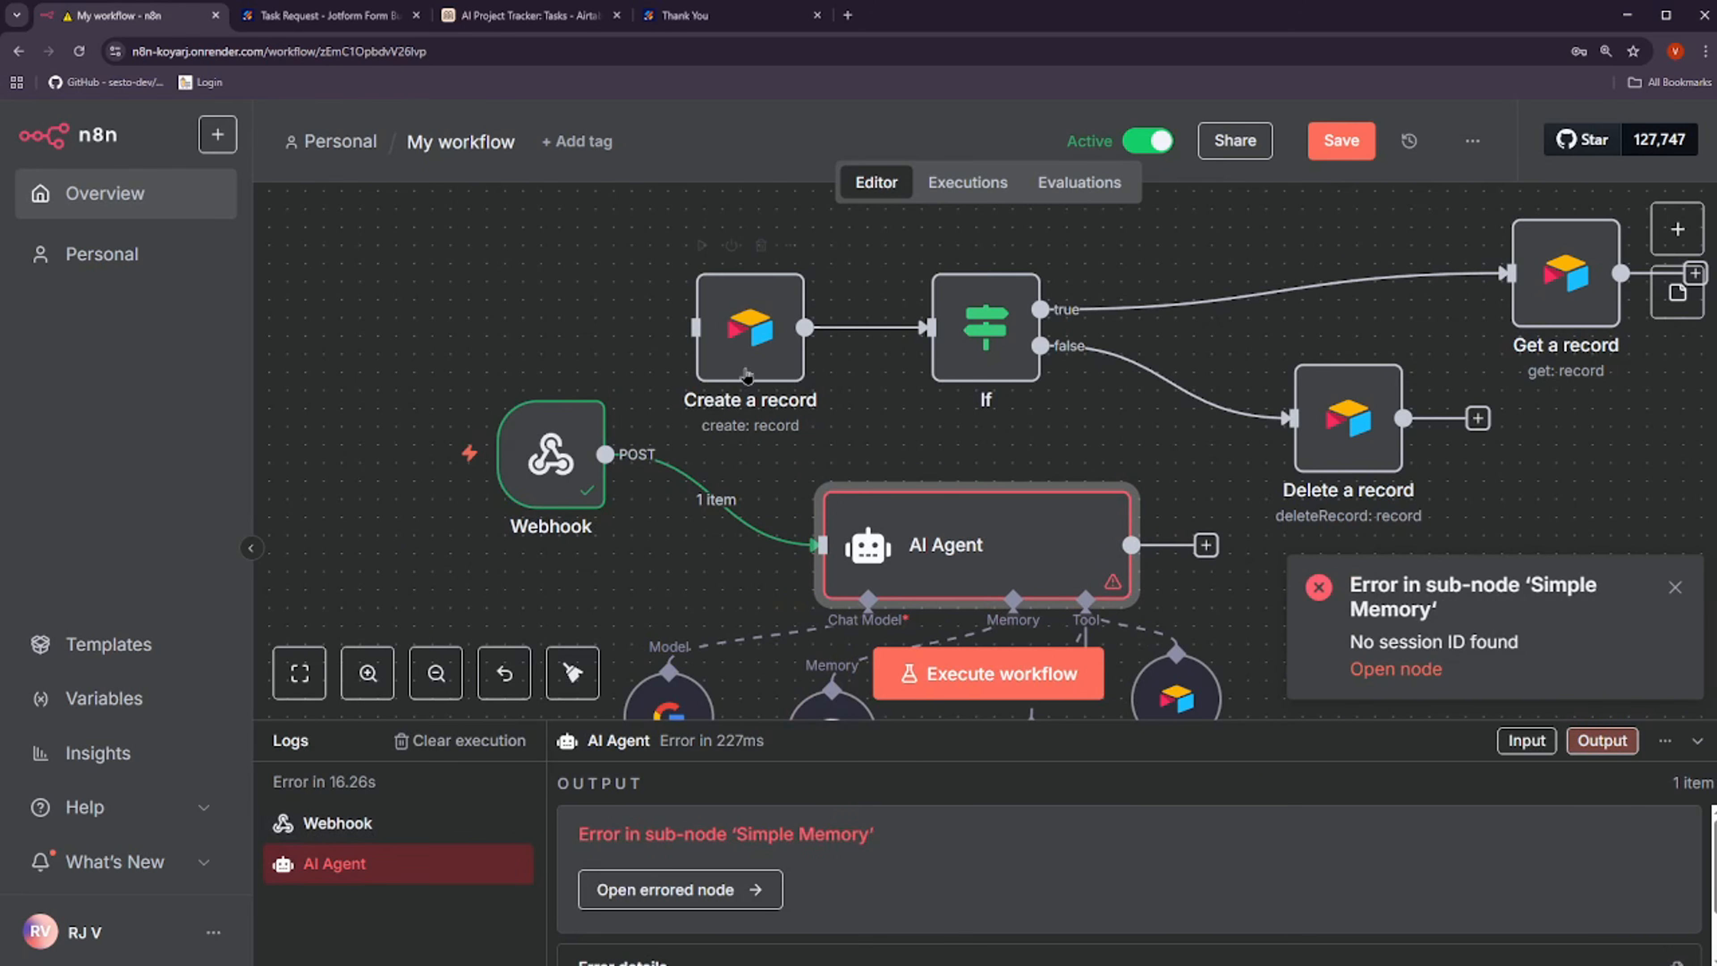
drag(746, 375, 782, 303)
drag(985, 338, 1022, 265)
drag(1348, 426, 1365, 299)
drag(1567, 296, 1550, 242)
Examine the Webhook node's JSON output for the submitted form data
scroll(782, 454, down, 1)
double_click(552, 396)
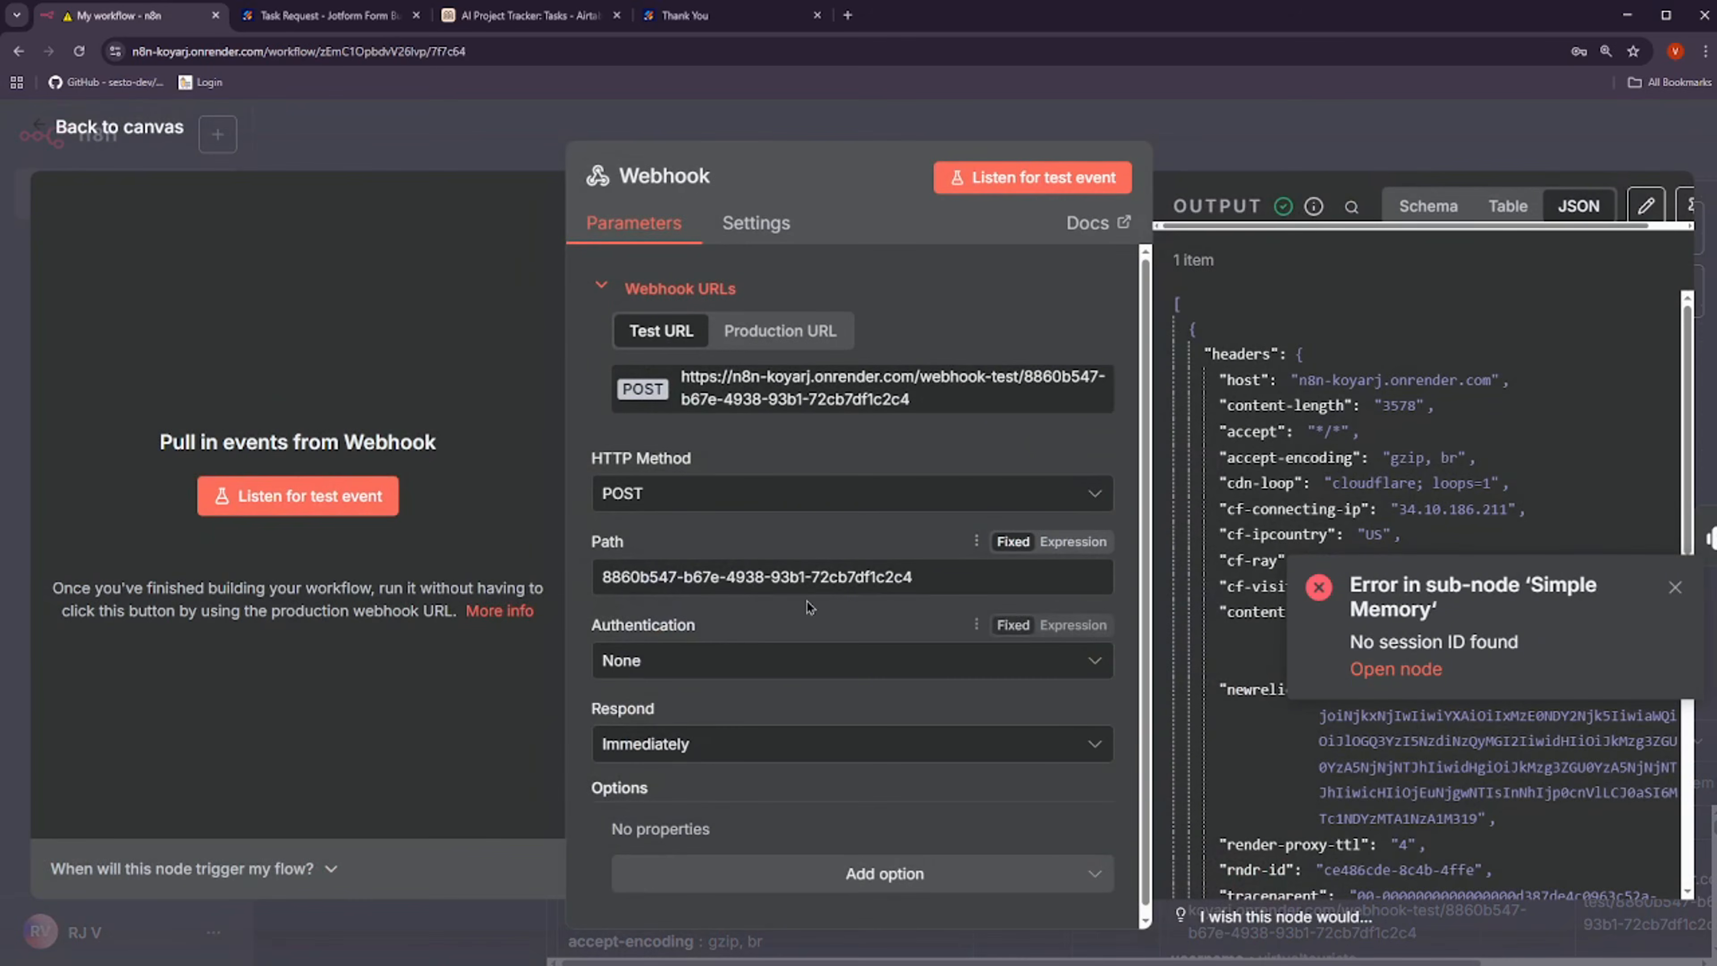
scroll(1331, 497, down, 15)
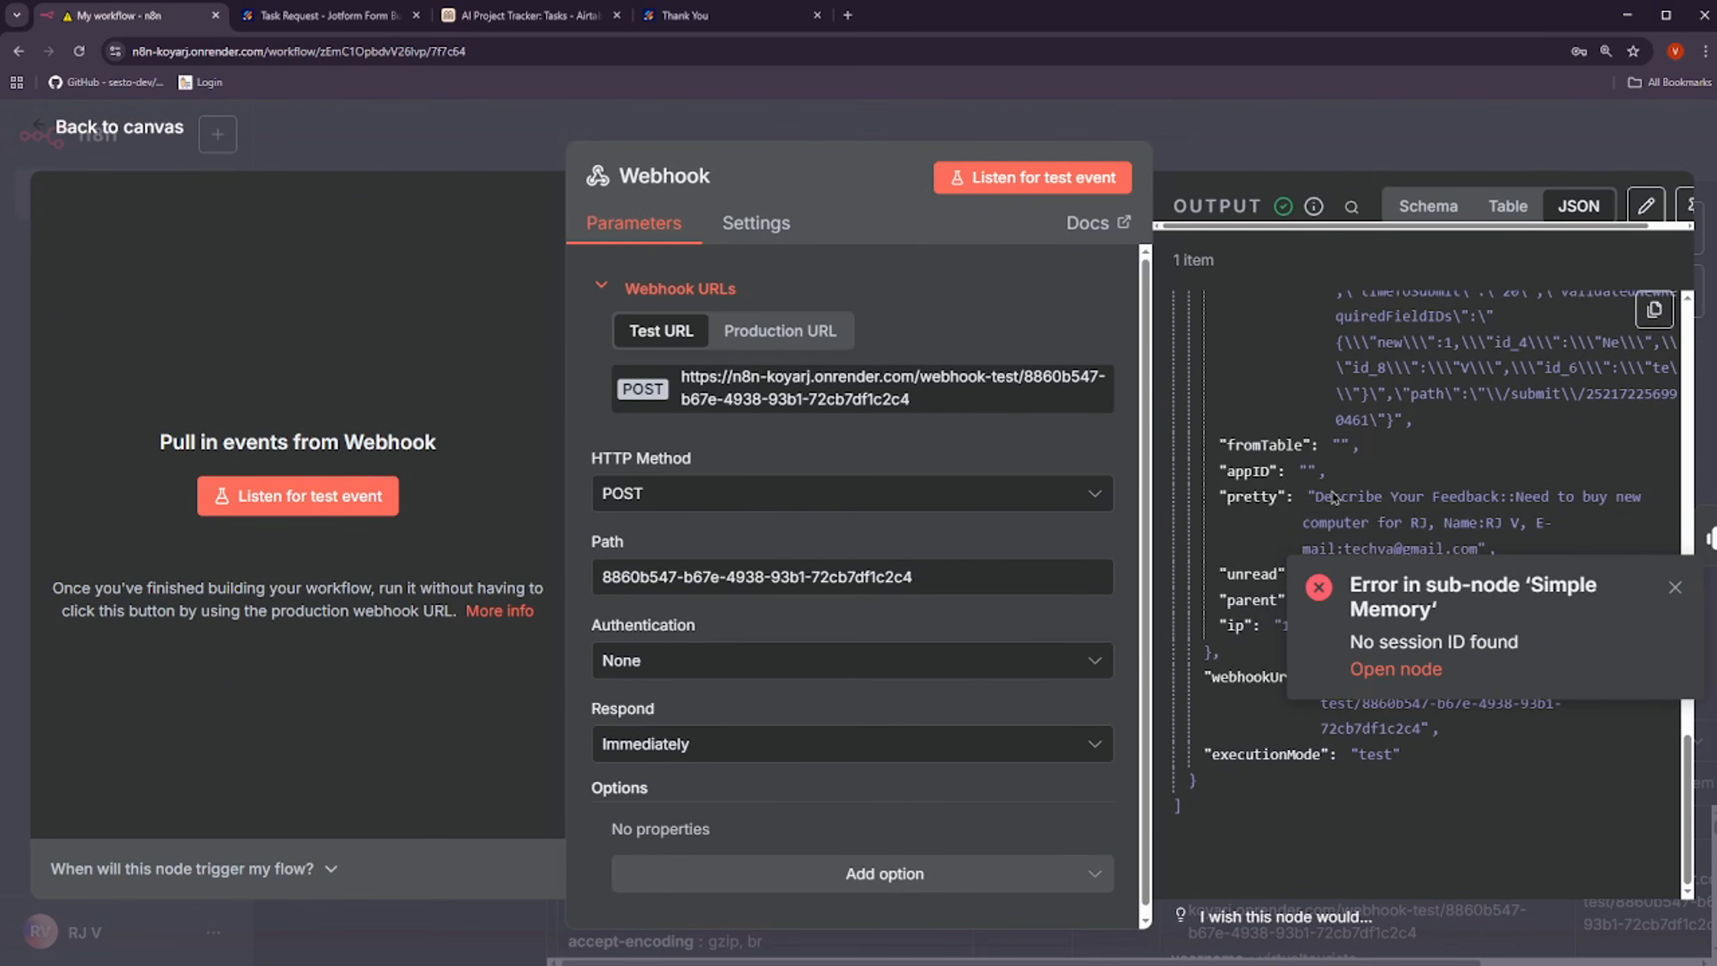
scroll(1333, 485, up, 11)
click(388, 147)
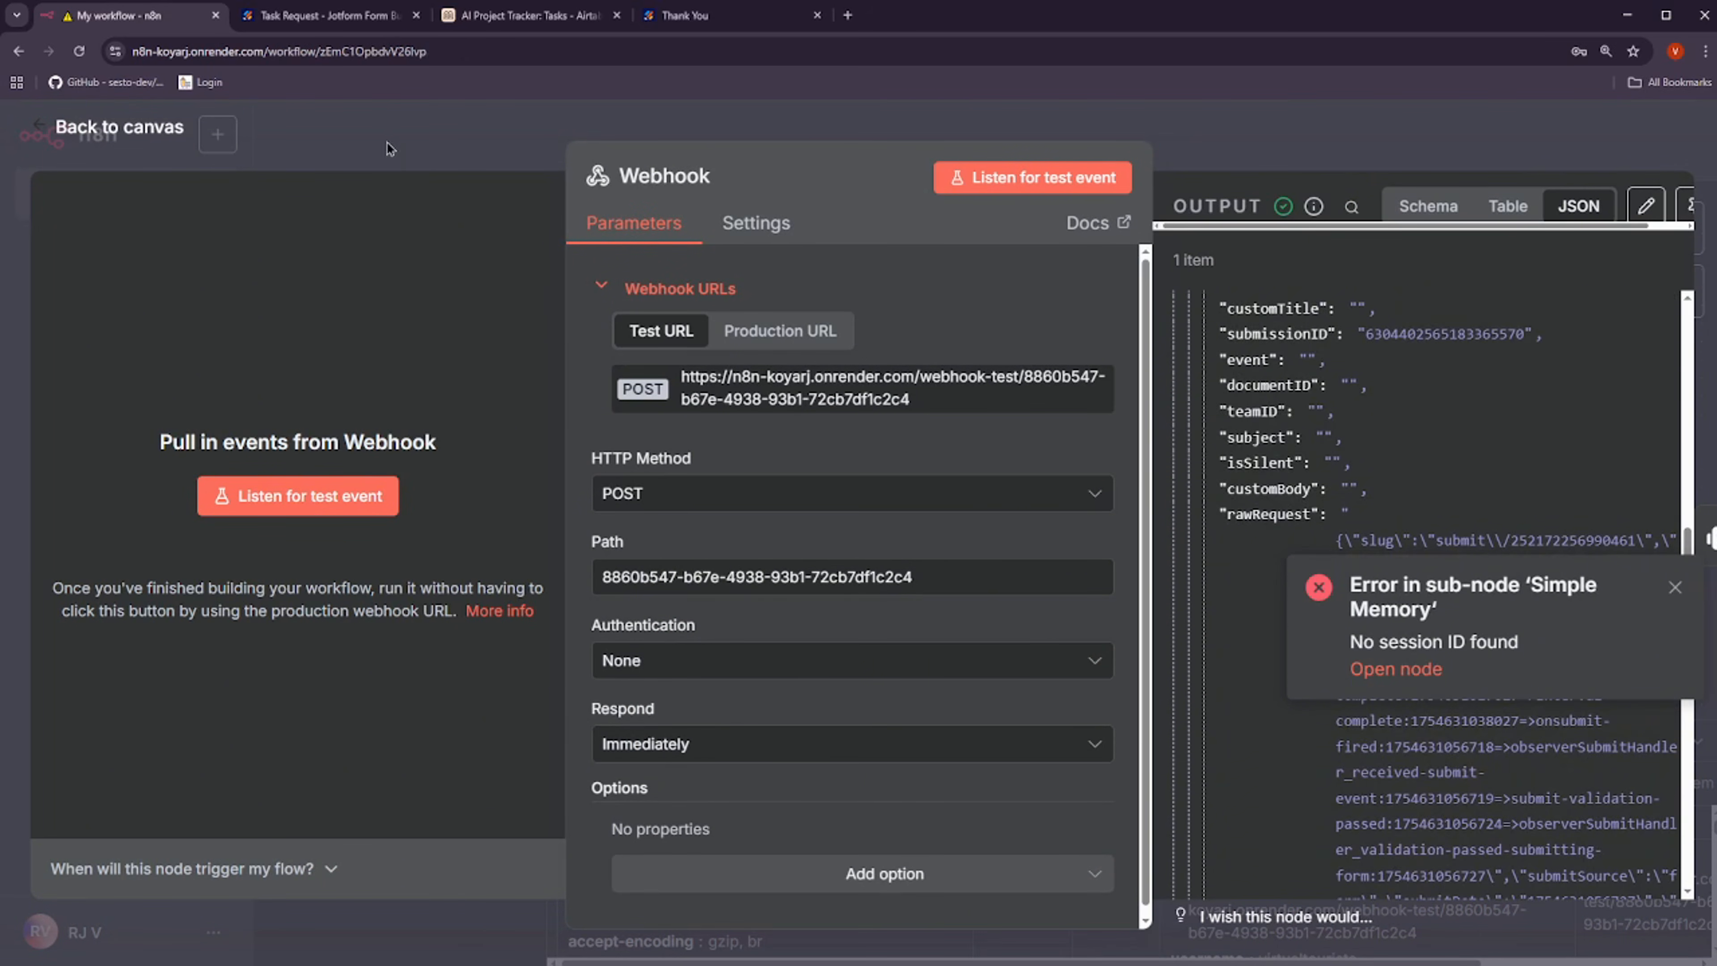
Align the AI Agent node with the Webhook node and set its user message prompt source to Define below
drag(962, 459, 943, 368)
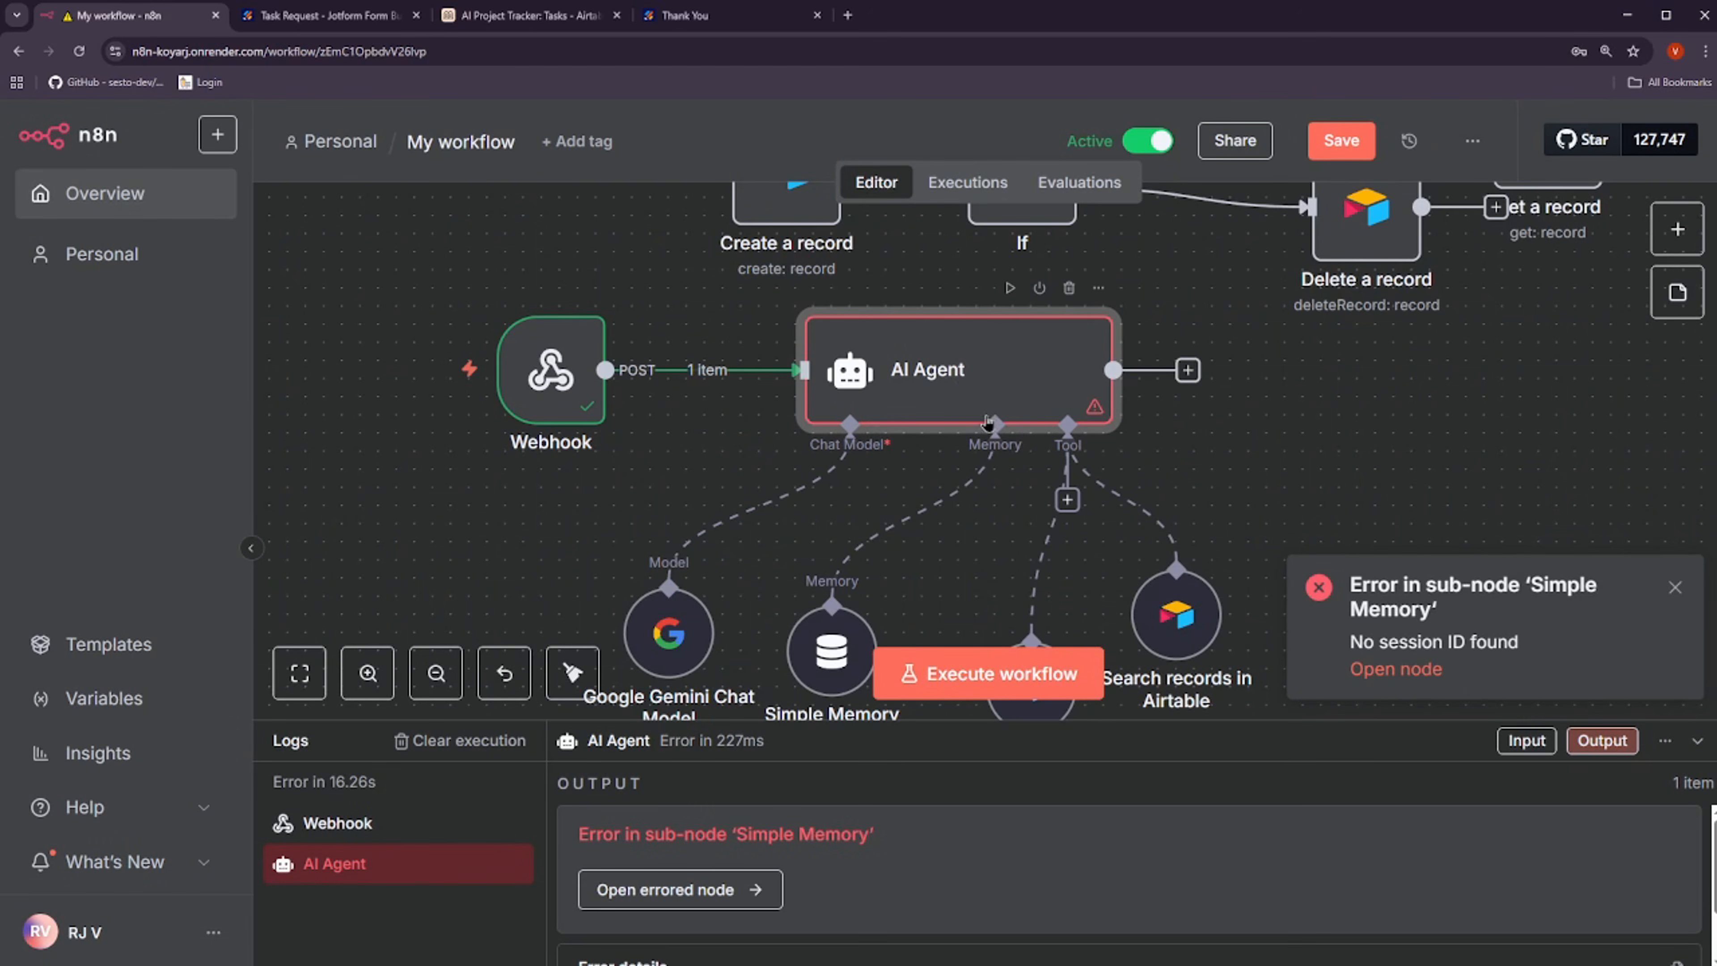
double_click(964, 377)
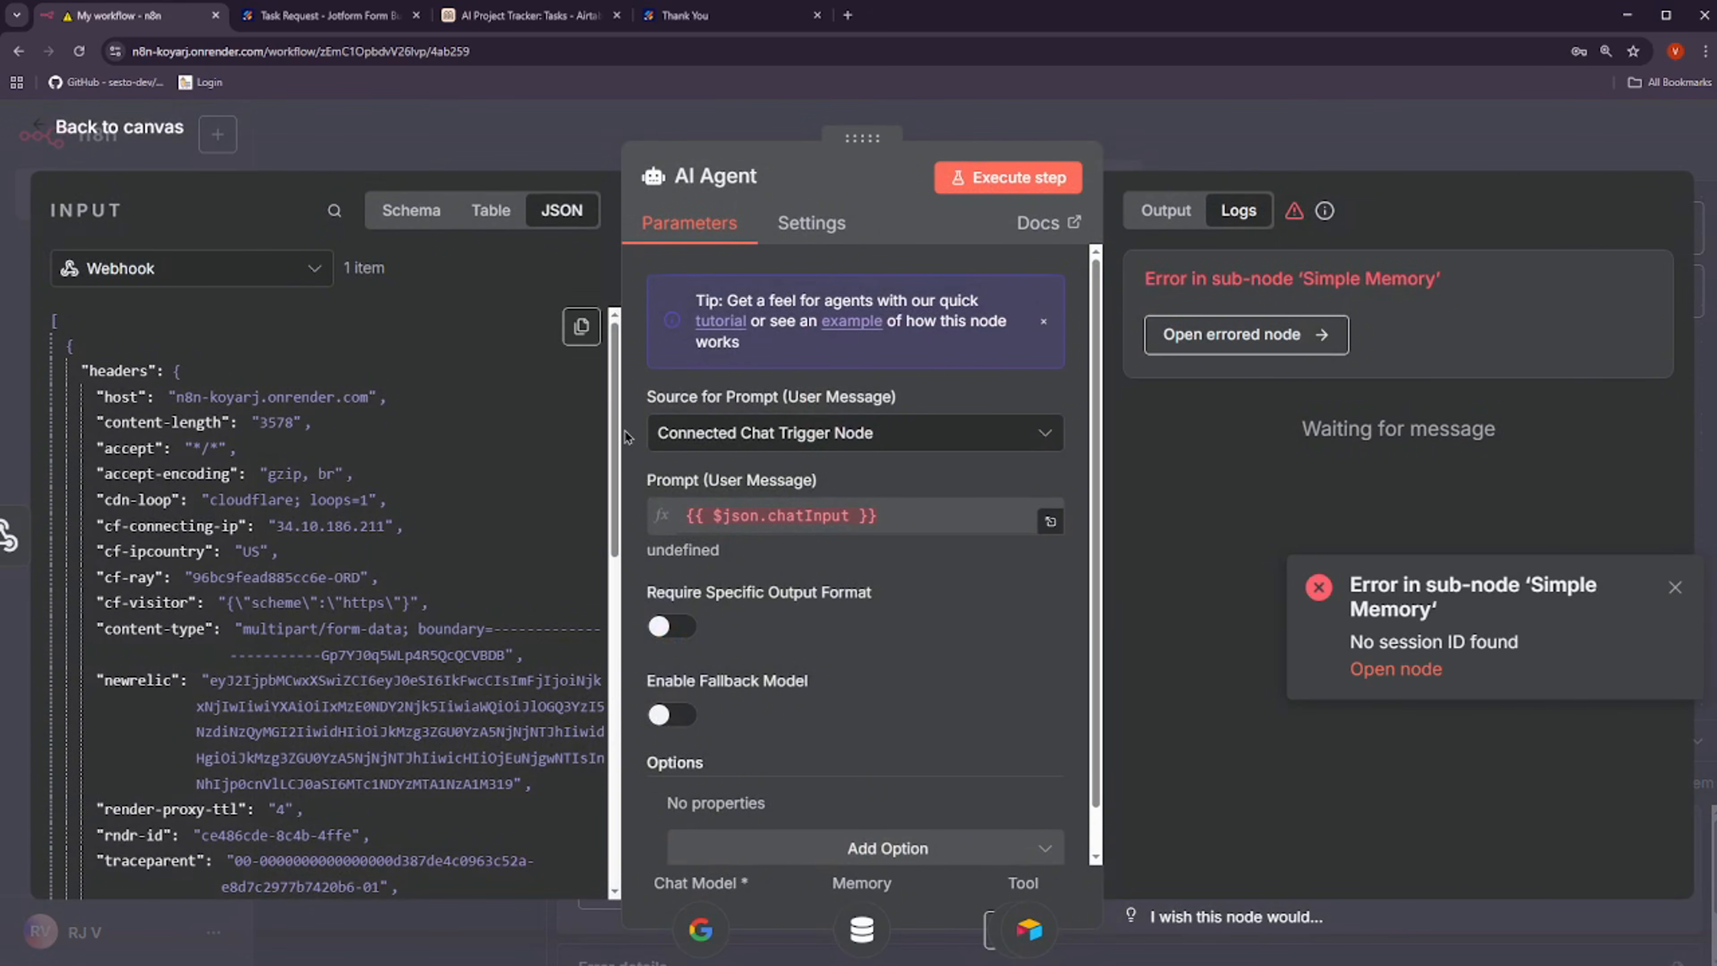
click(783, 439)
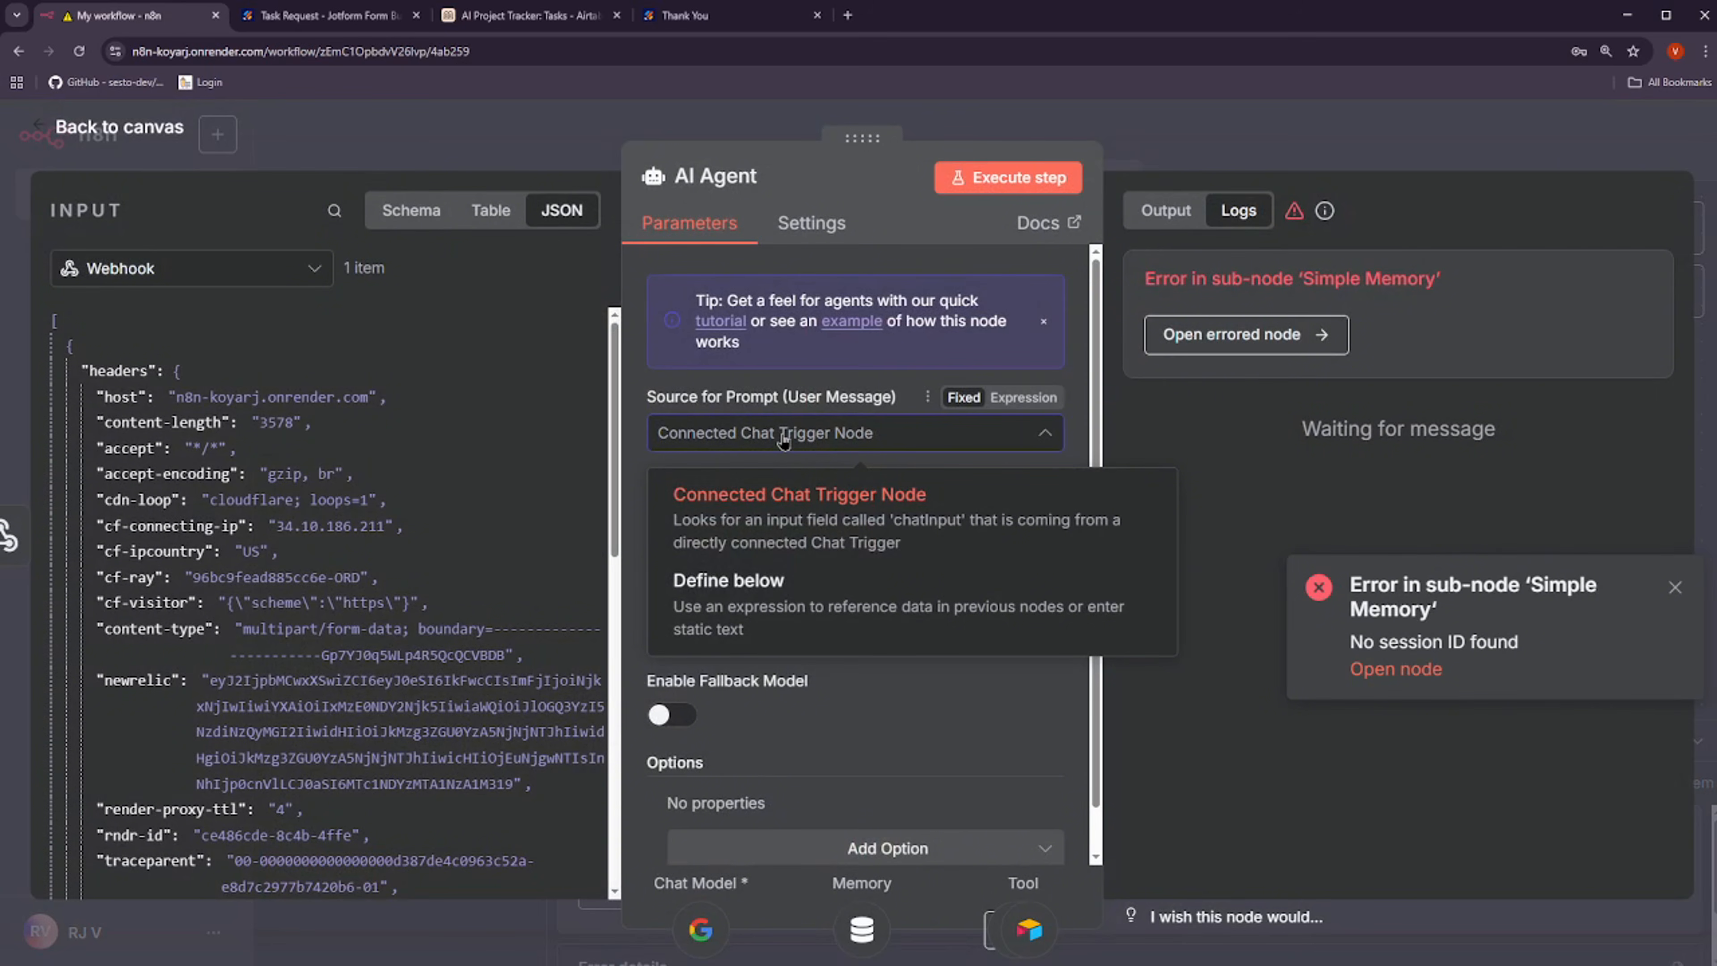
click(715, 612)
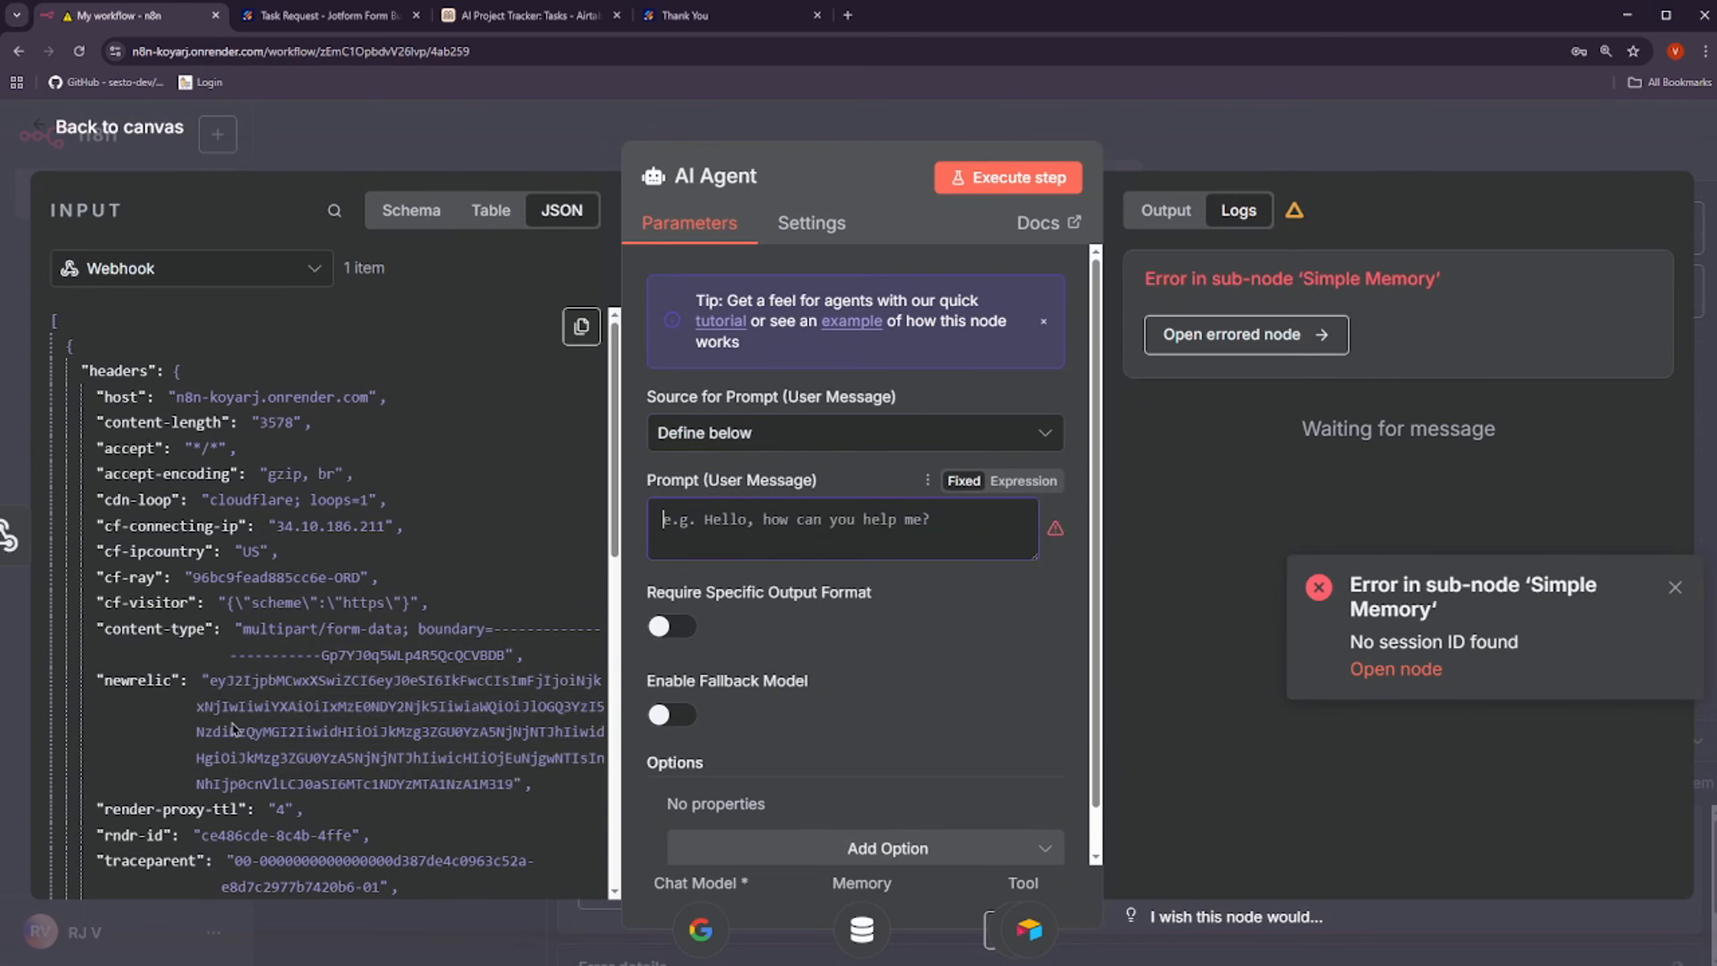
Look through the AI Agent's webhook input for the field holding the submitted answers, and close the node settings
scroll(333, 673, down, 5)
scroll(208, 636, down, 10)
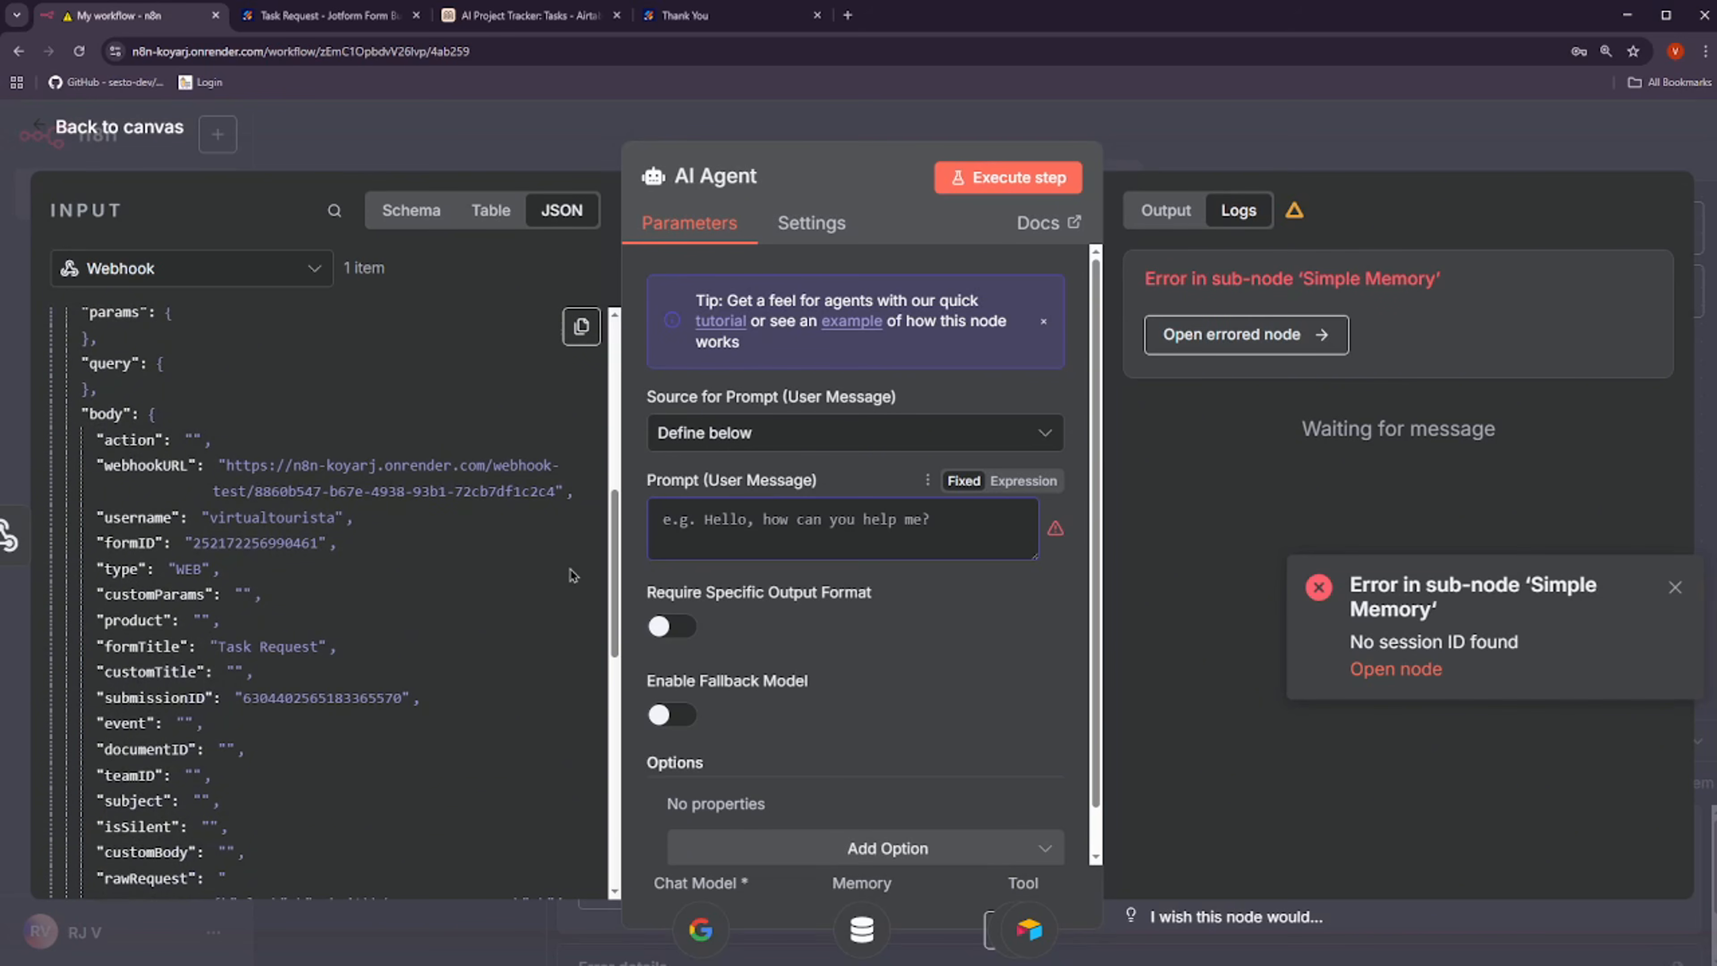
scroll(288, 617, up, 1)
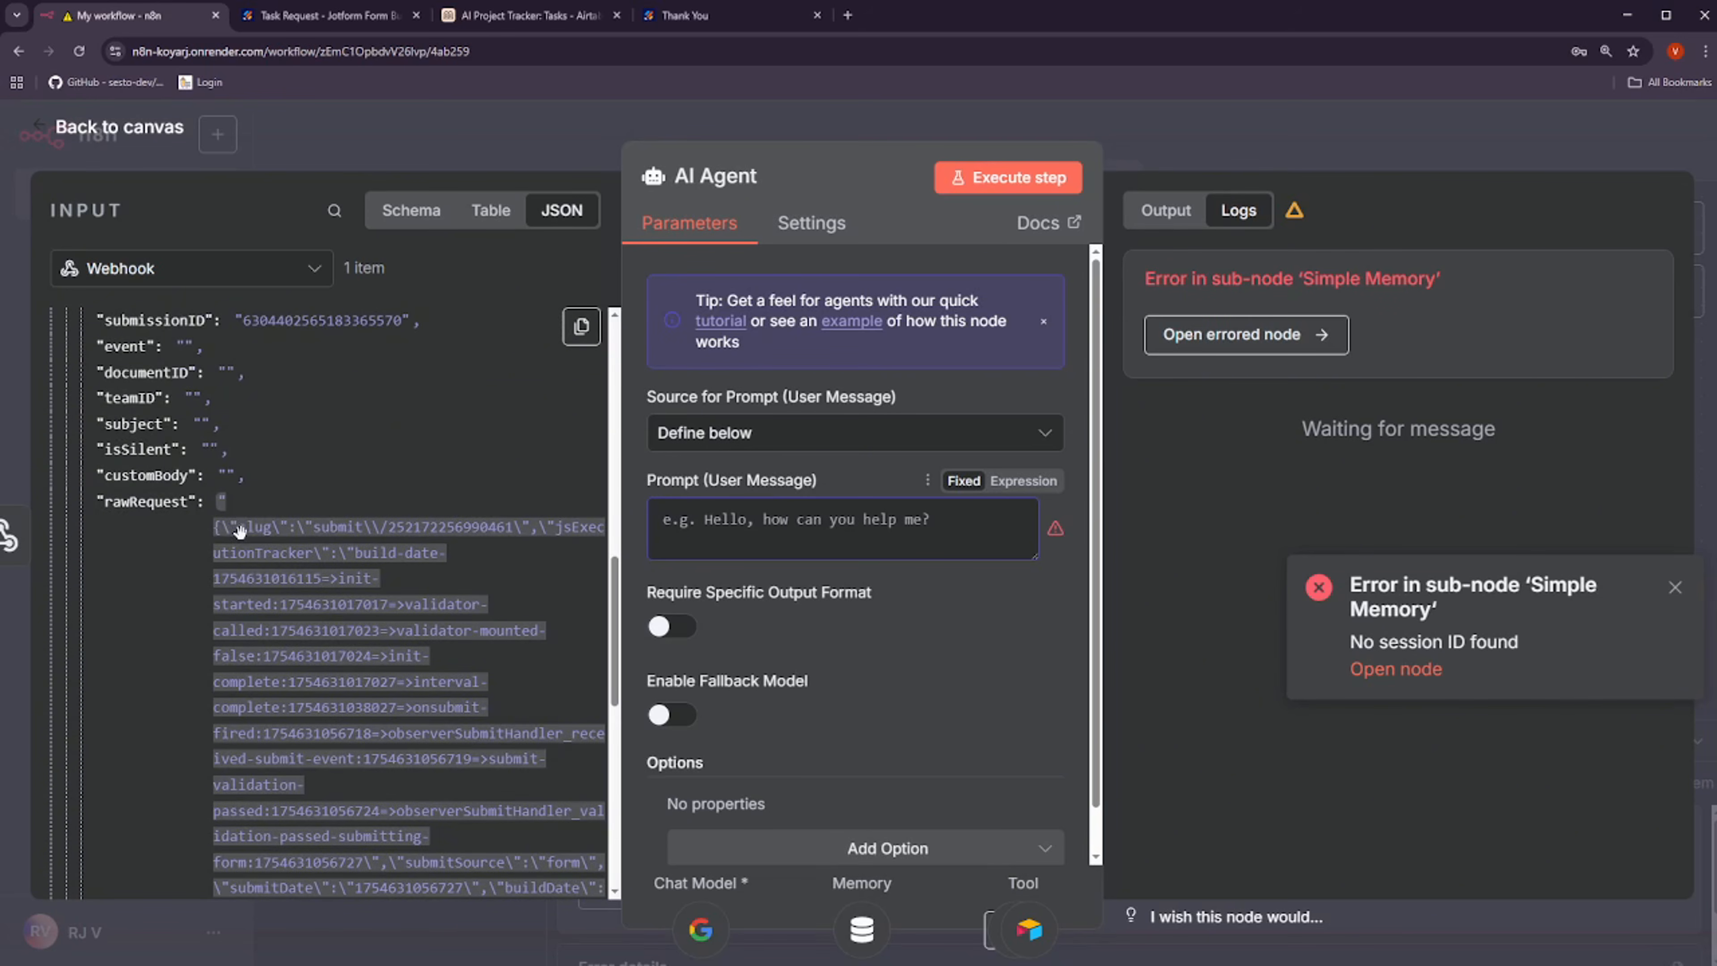
scroll(331, 649, down, 7)
scroll(331, 649, down, 2)
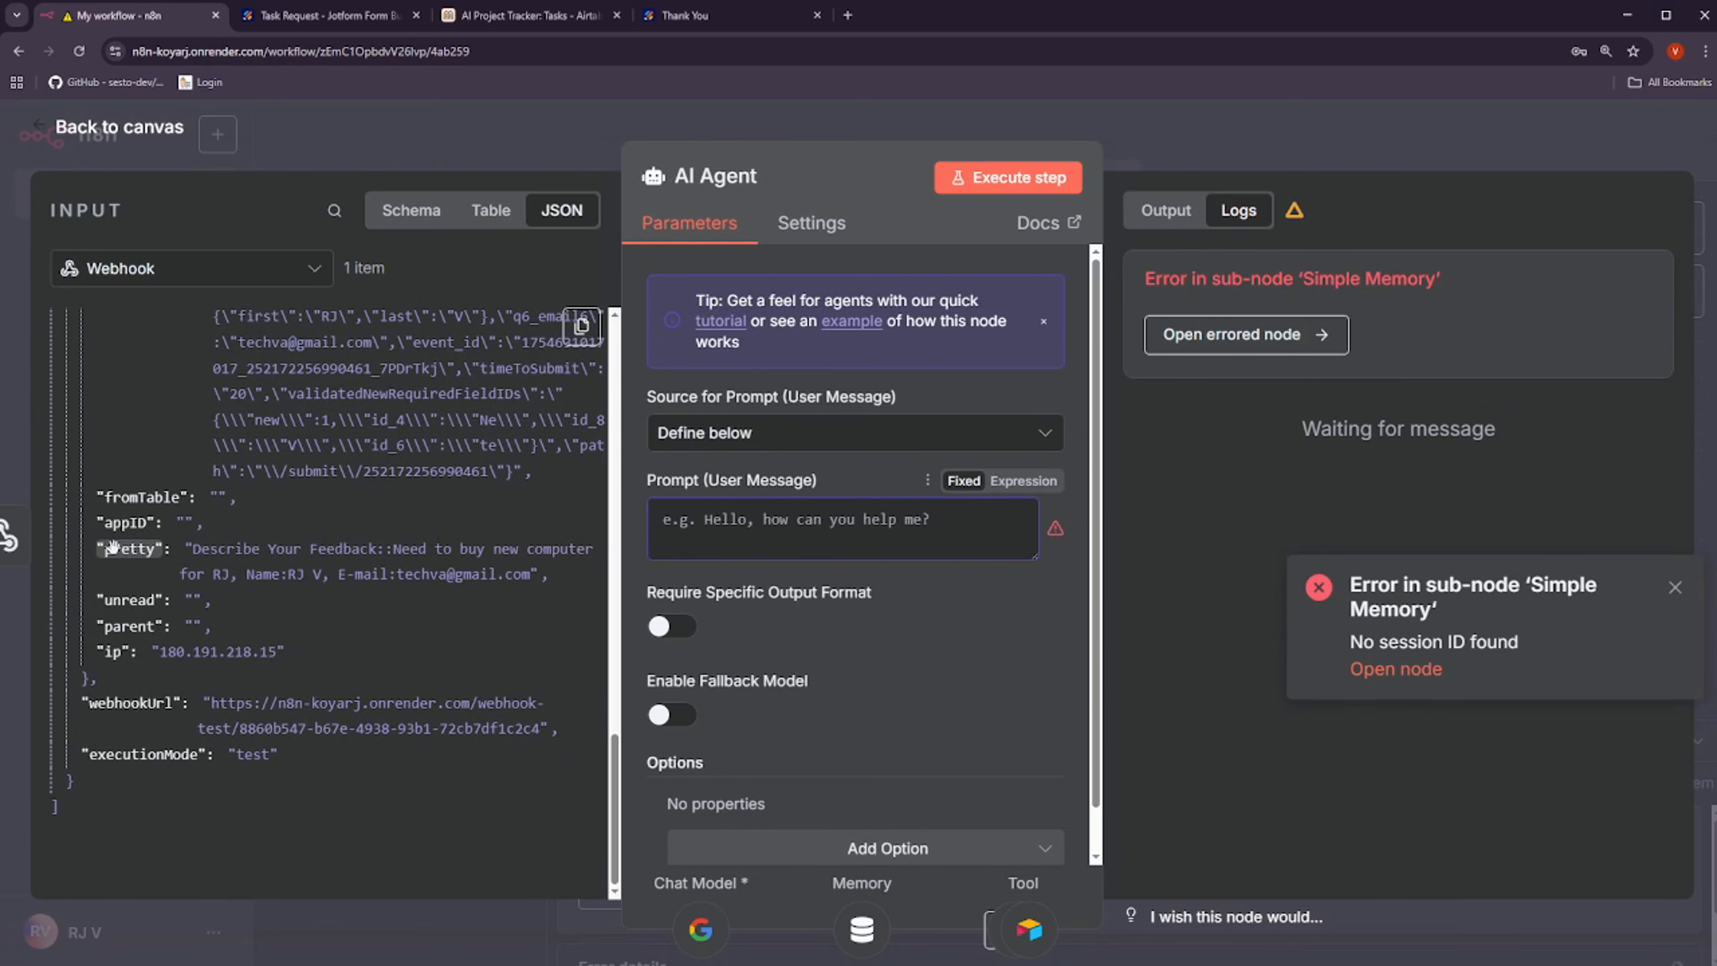
key(Escape)
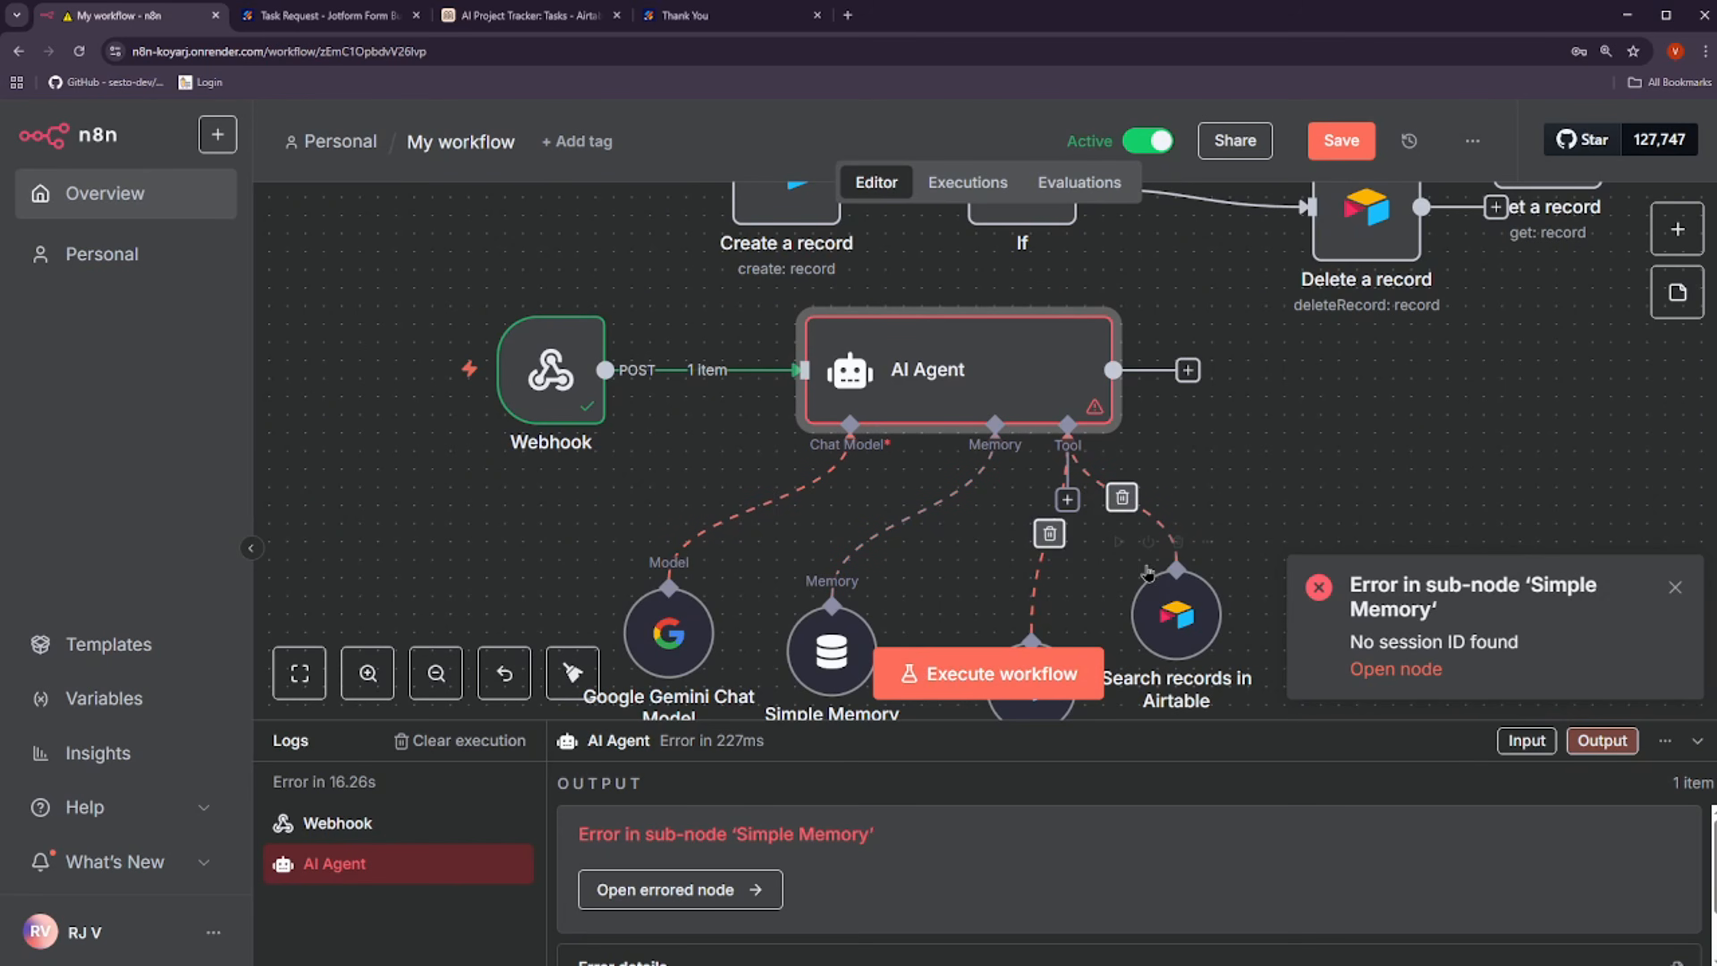
Dismiss the error notification and delete the AI Agent's Airtable tools for searching records and creating a record
click(1674, 587)
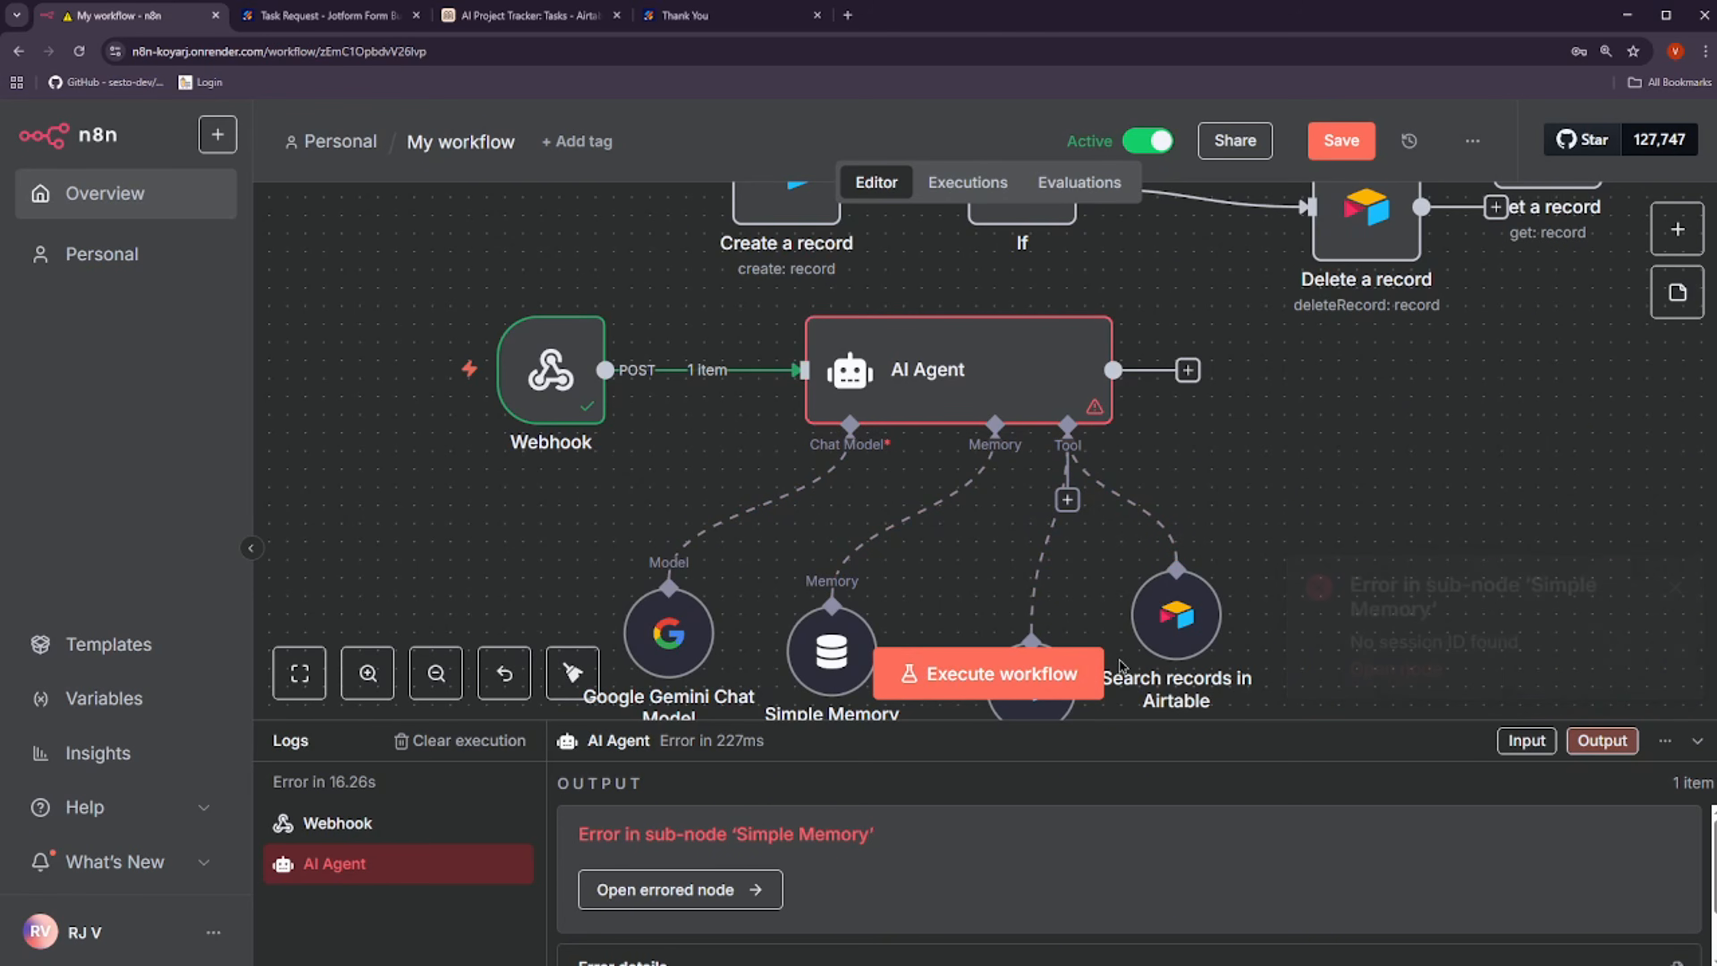
drag(1180, 631, 1286, 514)
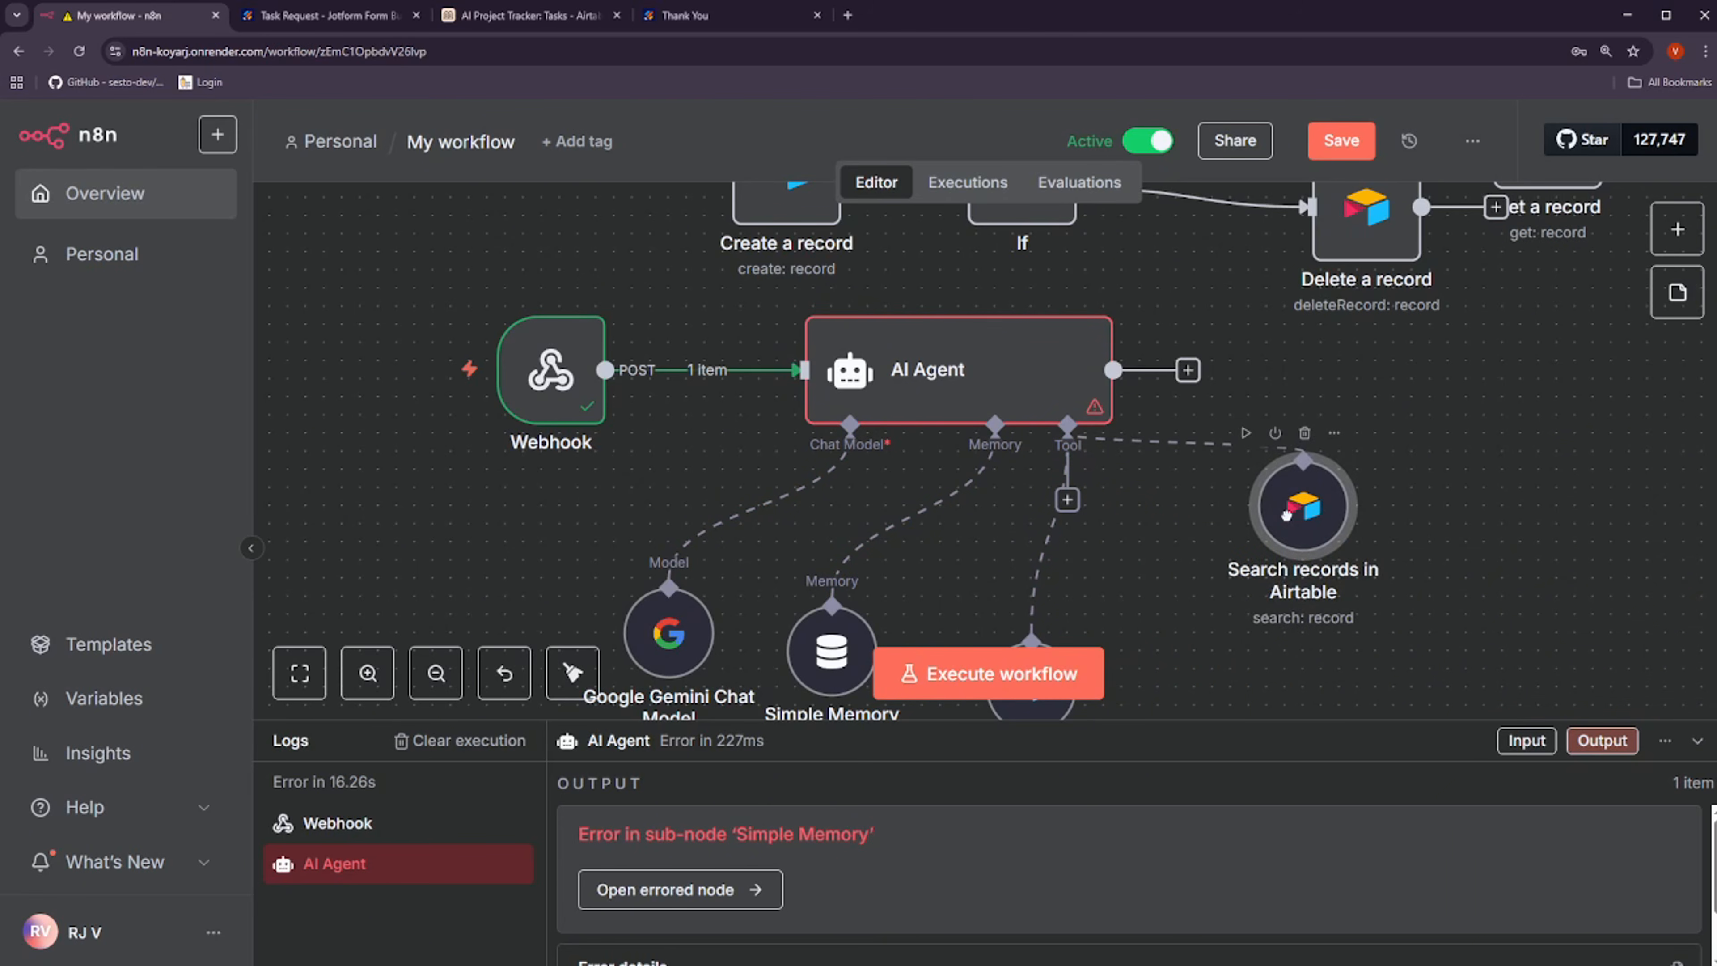
click(1302, 433)
drag(1031, 710, 1142, 619)
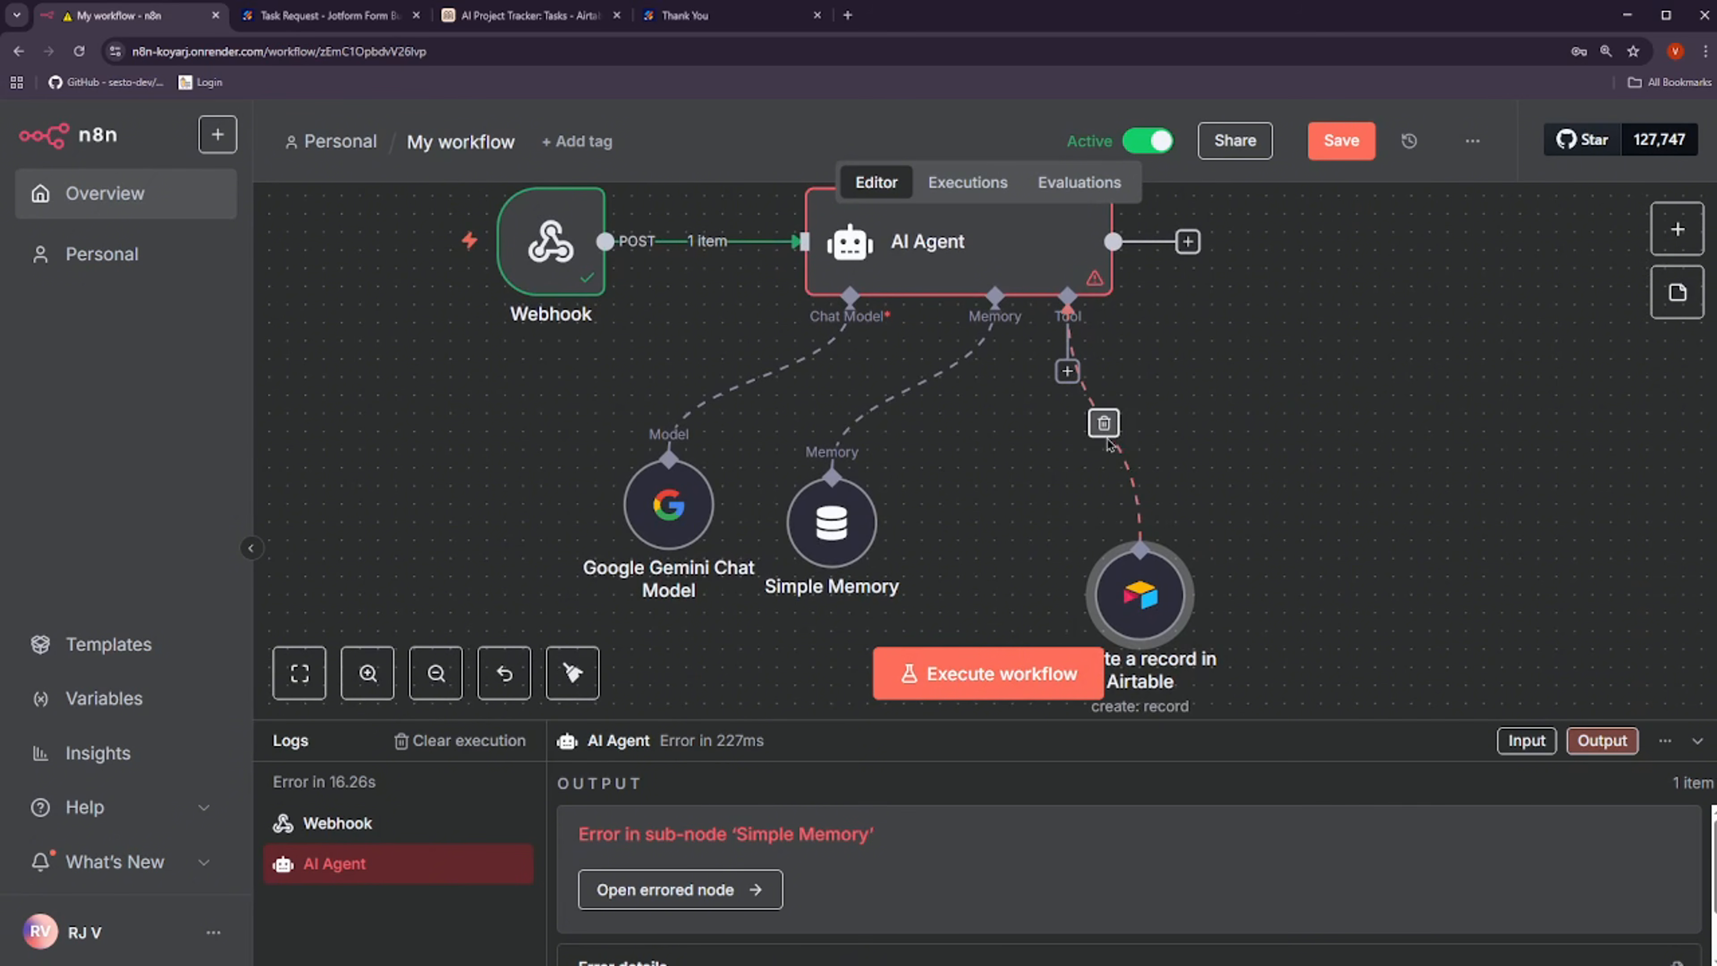
click(1109, 425)
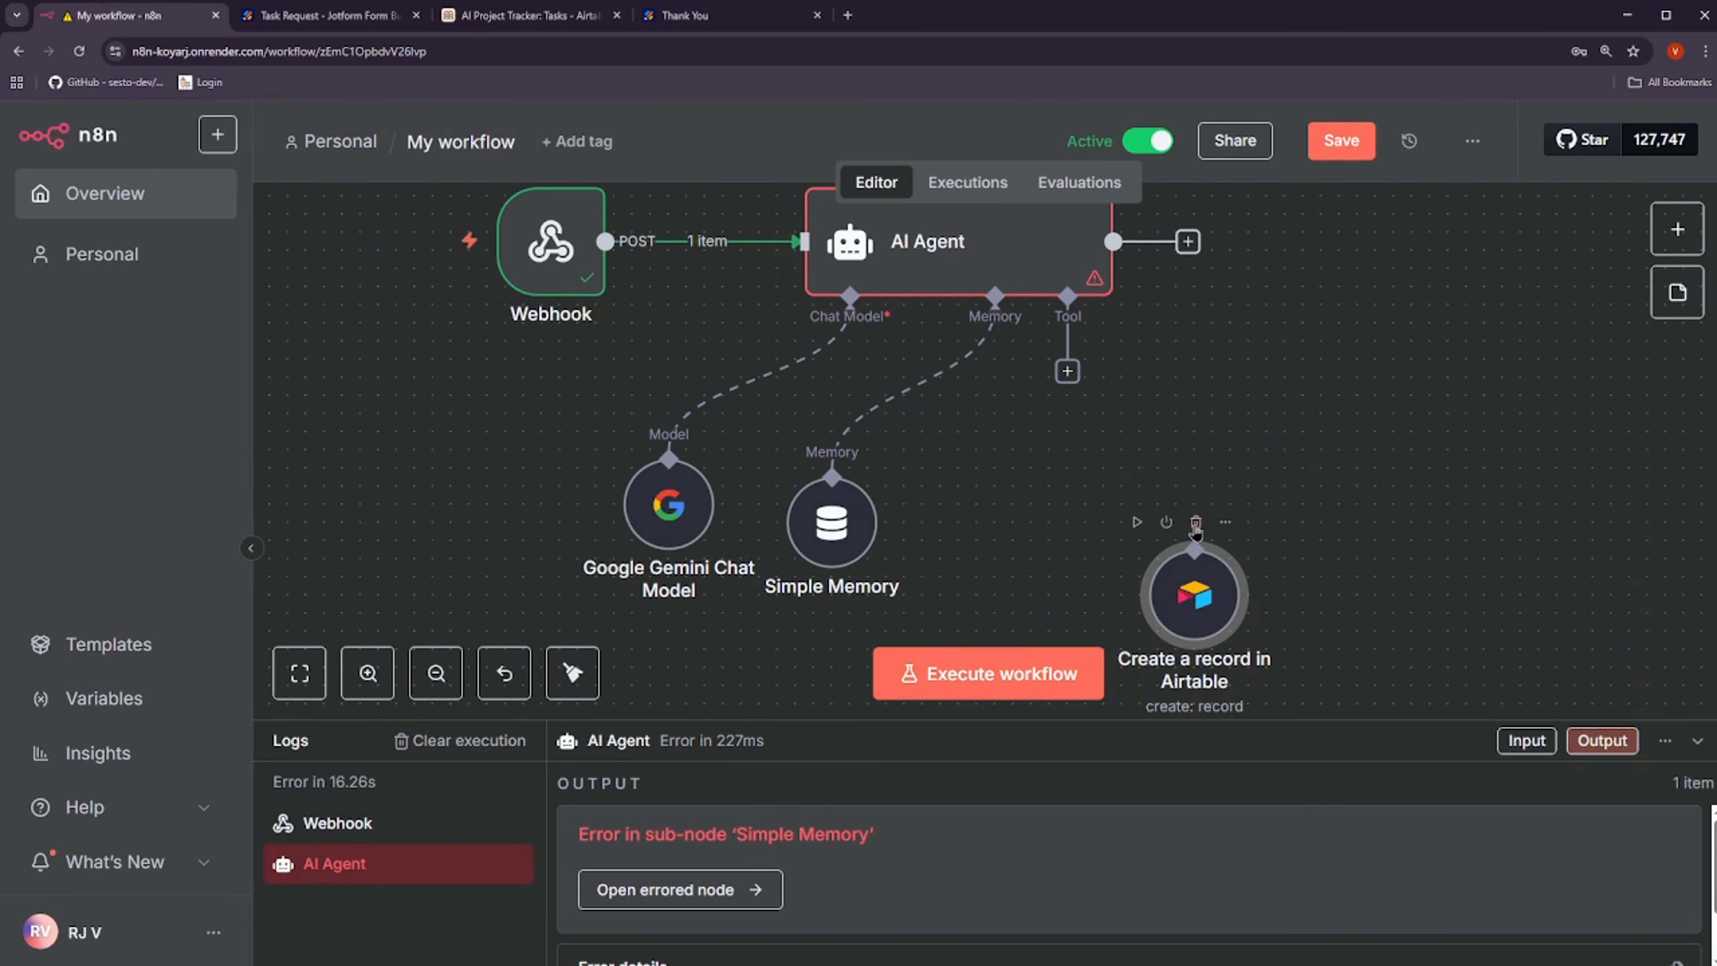
click(1193, 531)
Add an Airtable Create a record node after the AI Agent, with the AI Project Tracker base and the Tasks table
drag(1196, 441, 1109, 599)
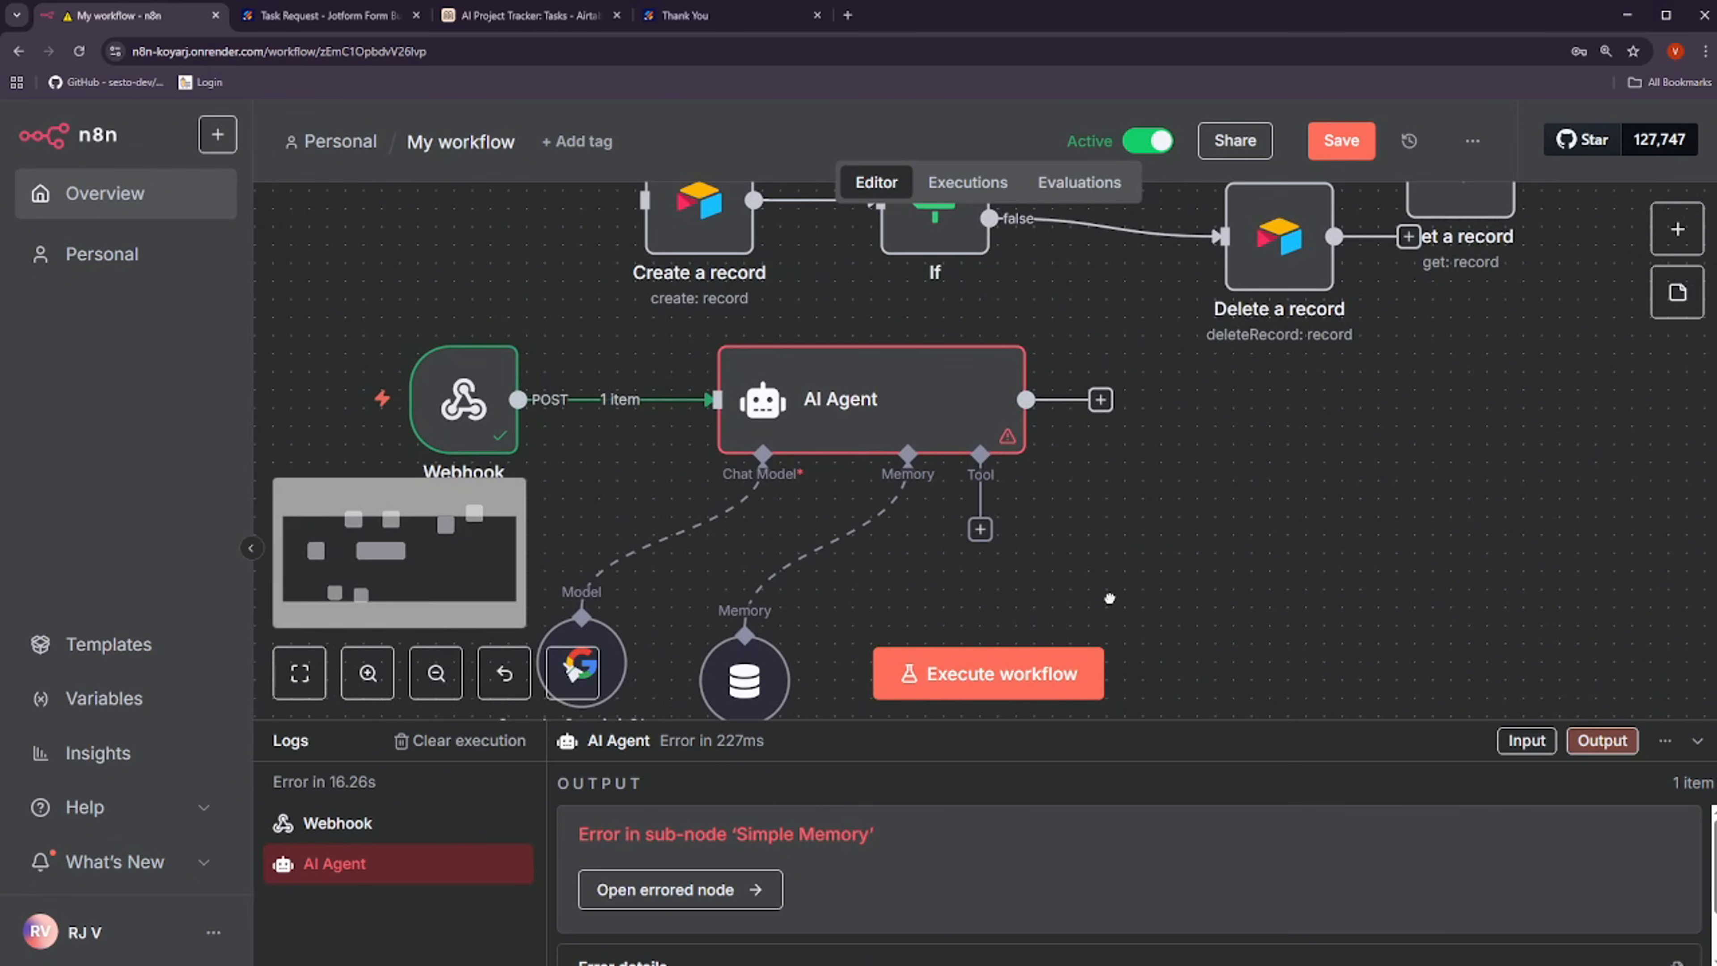
click(1101, 400)
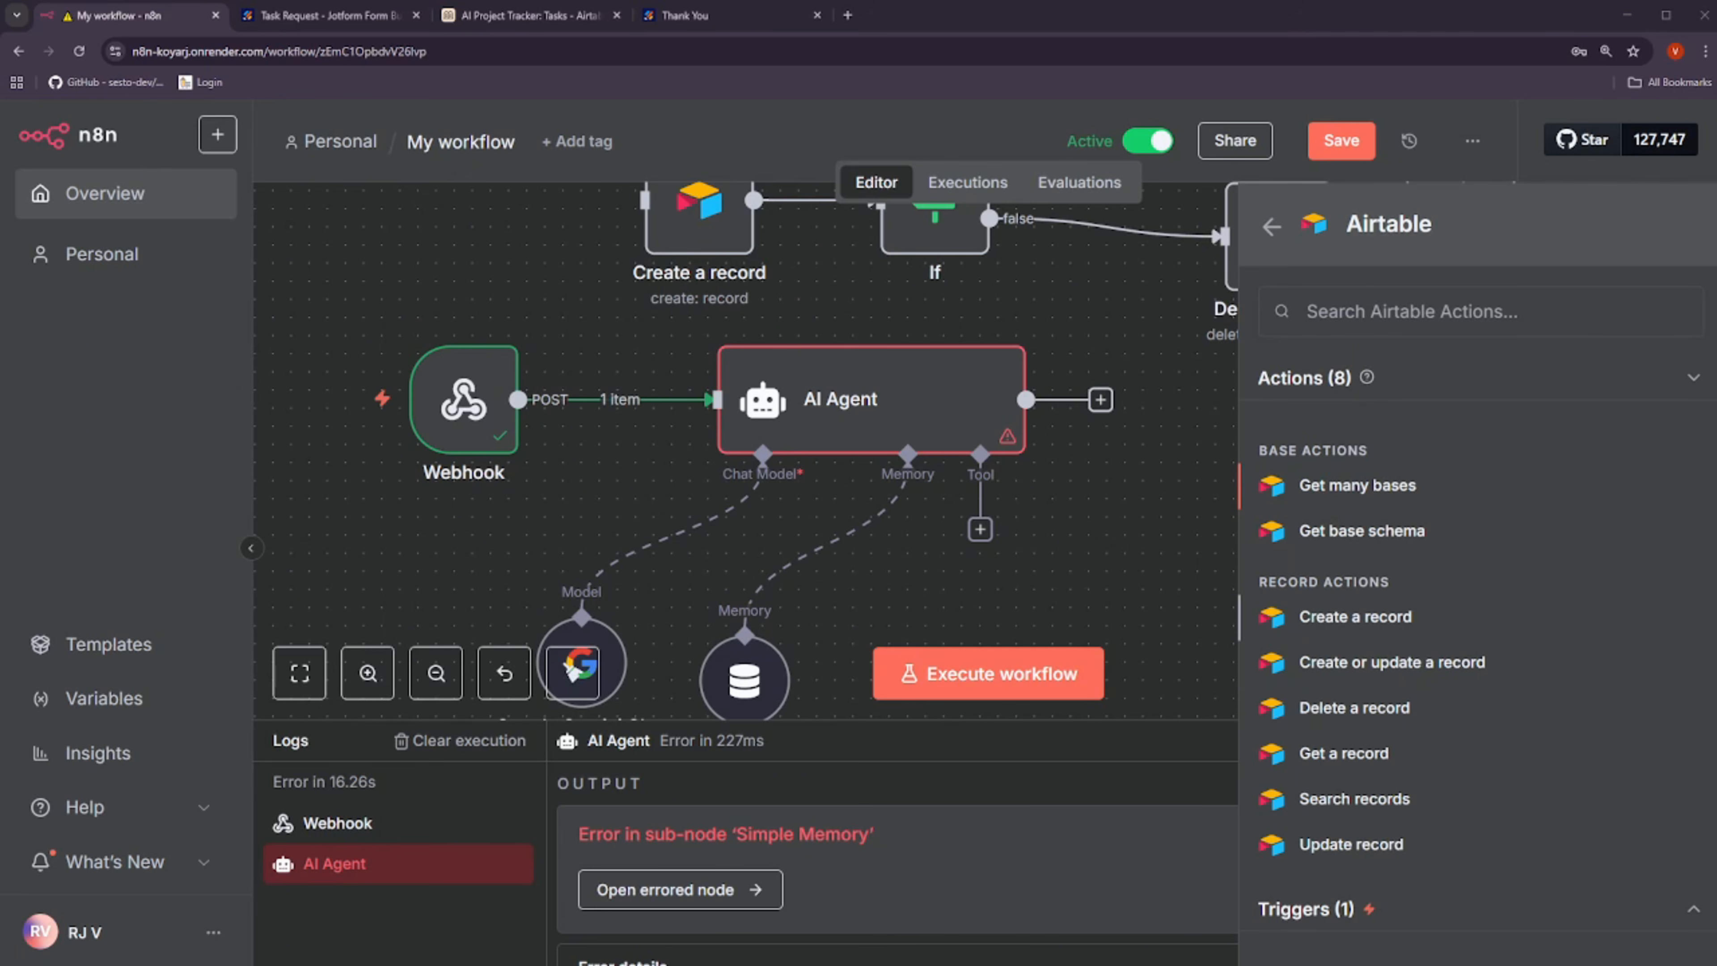
click(1355, 616)
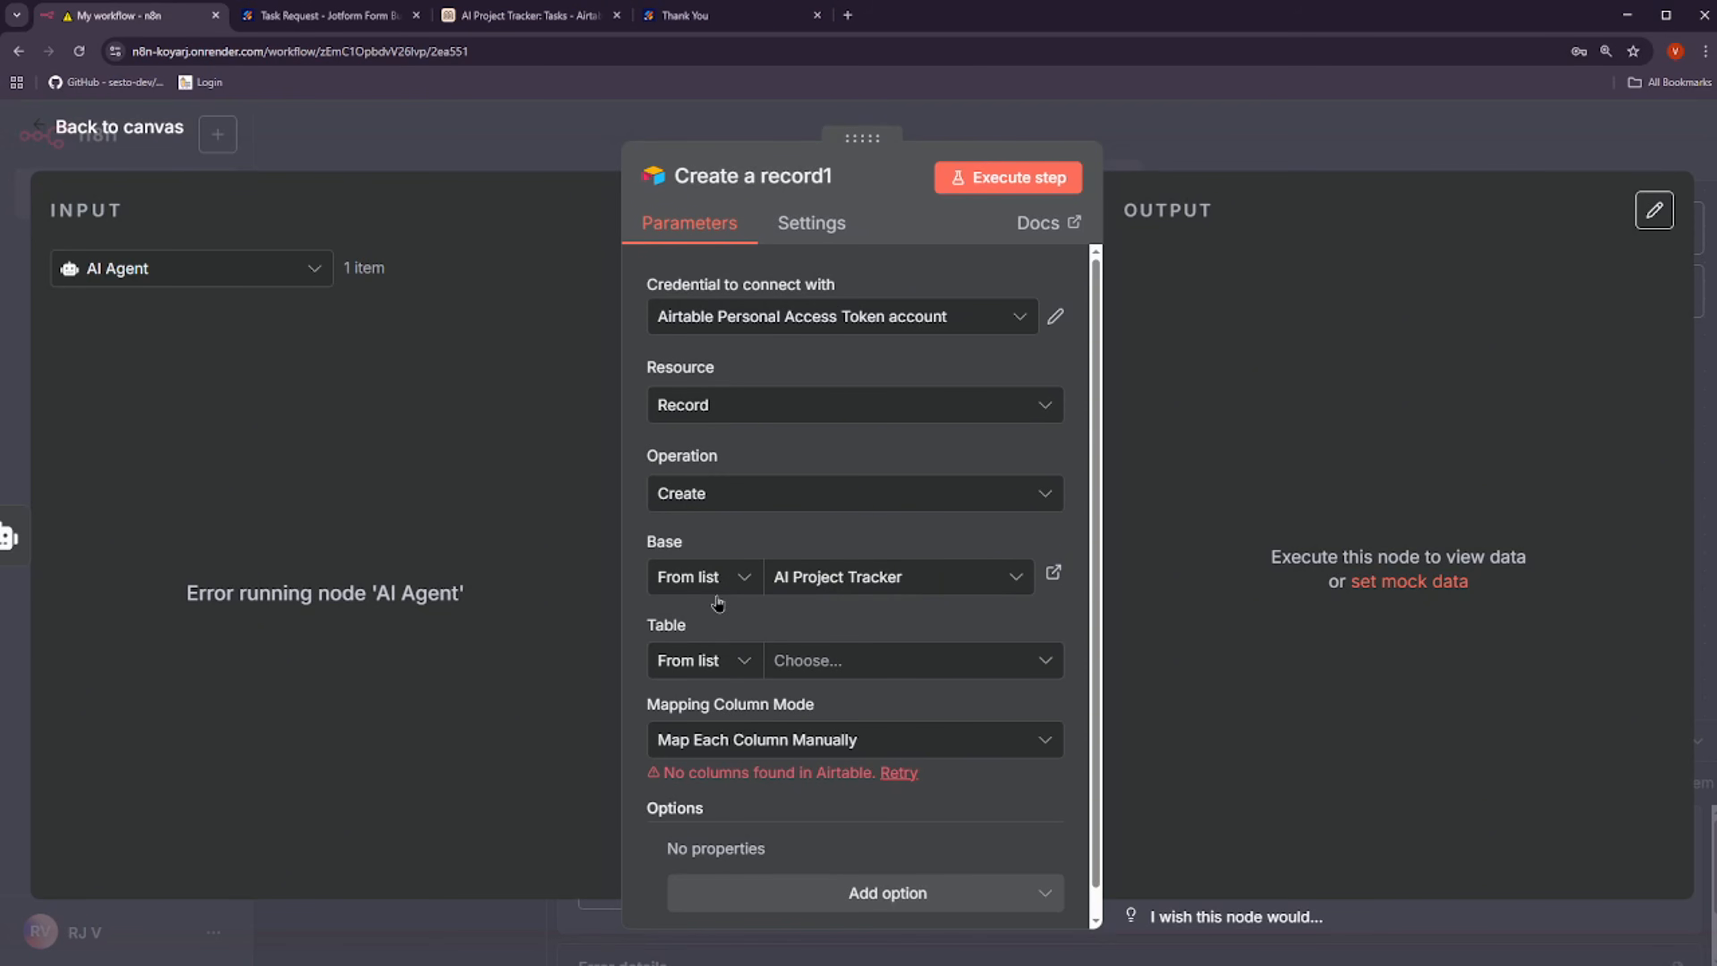
click(773, 659)
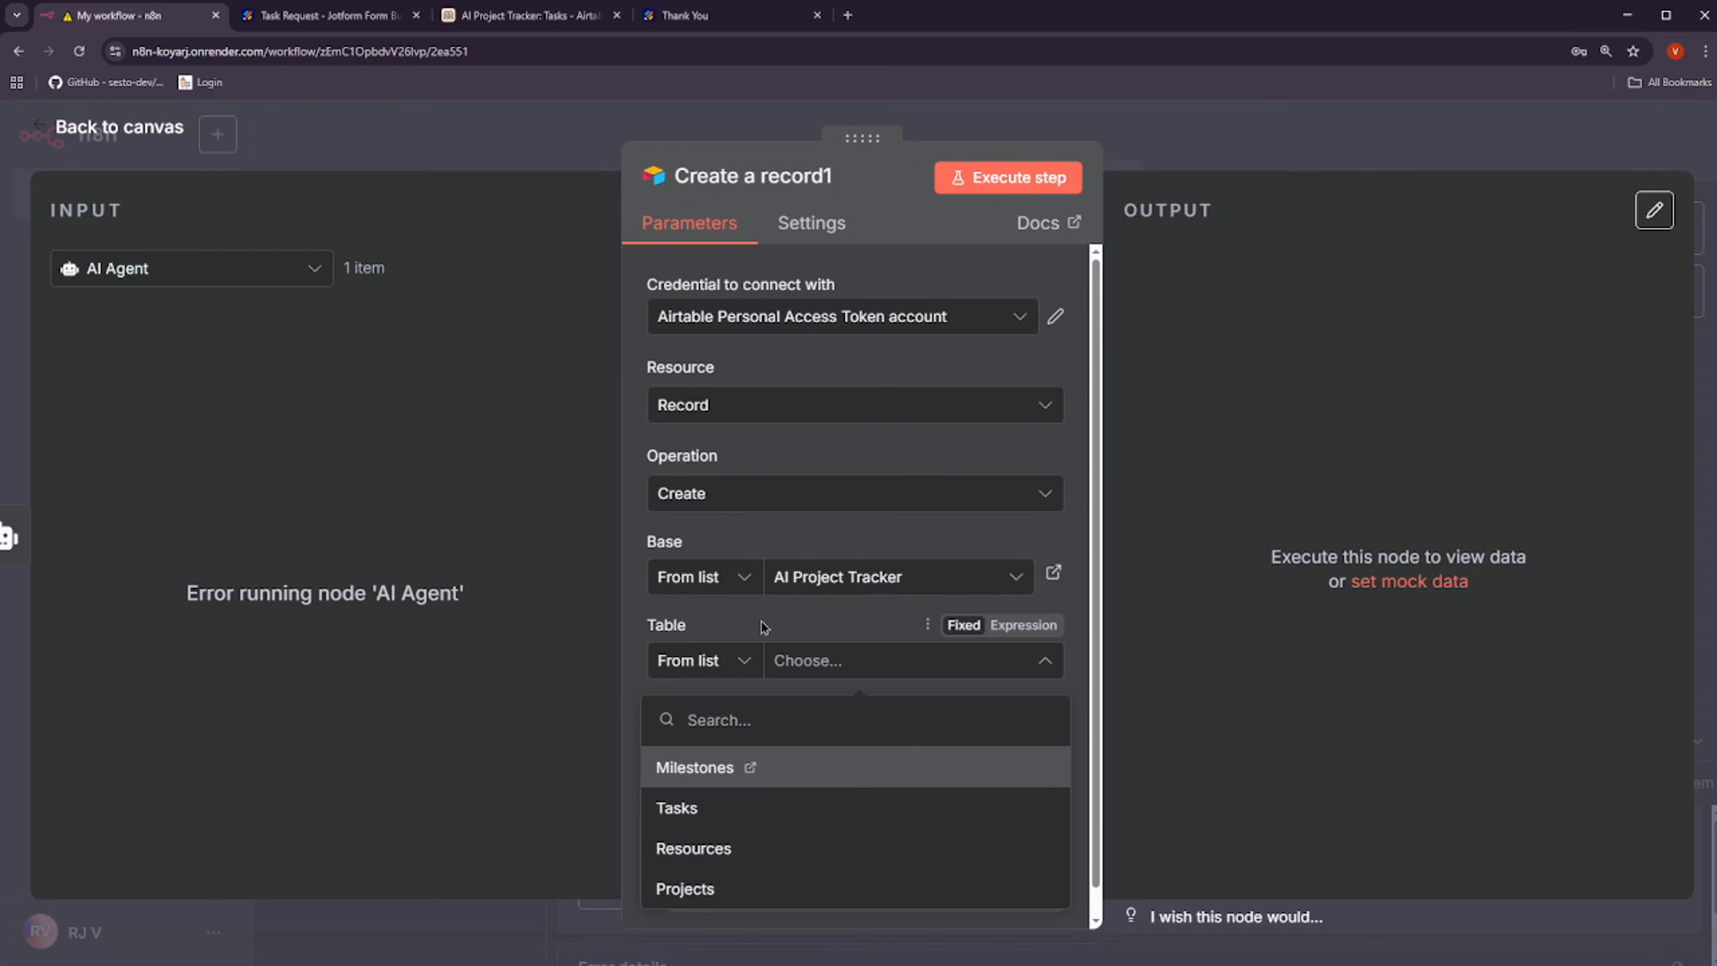
click(691, 809)
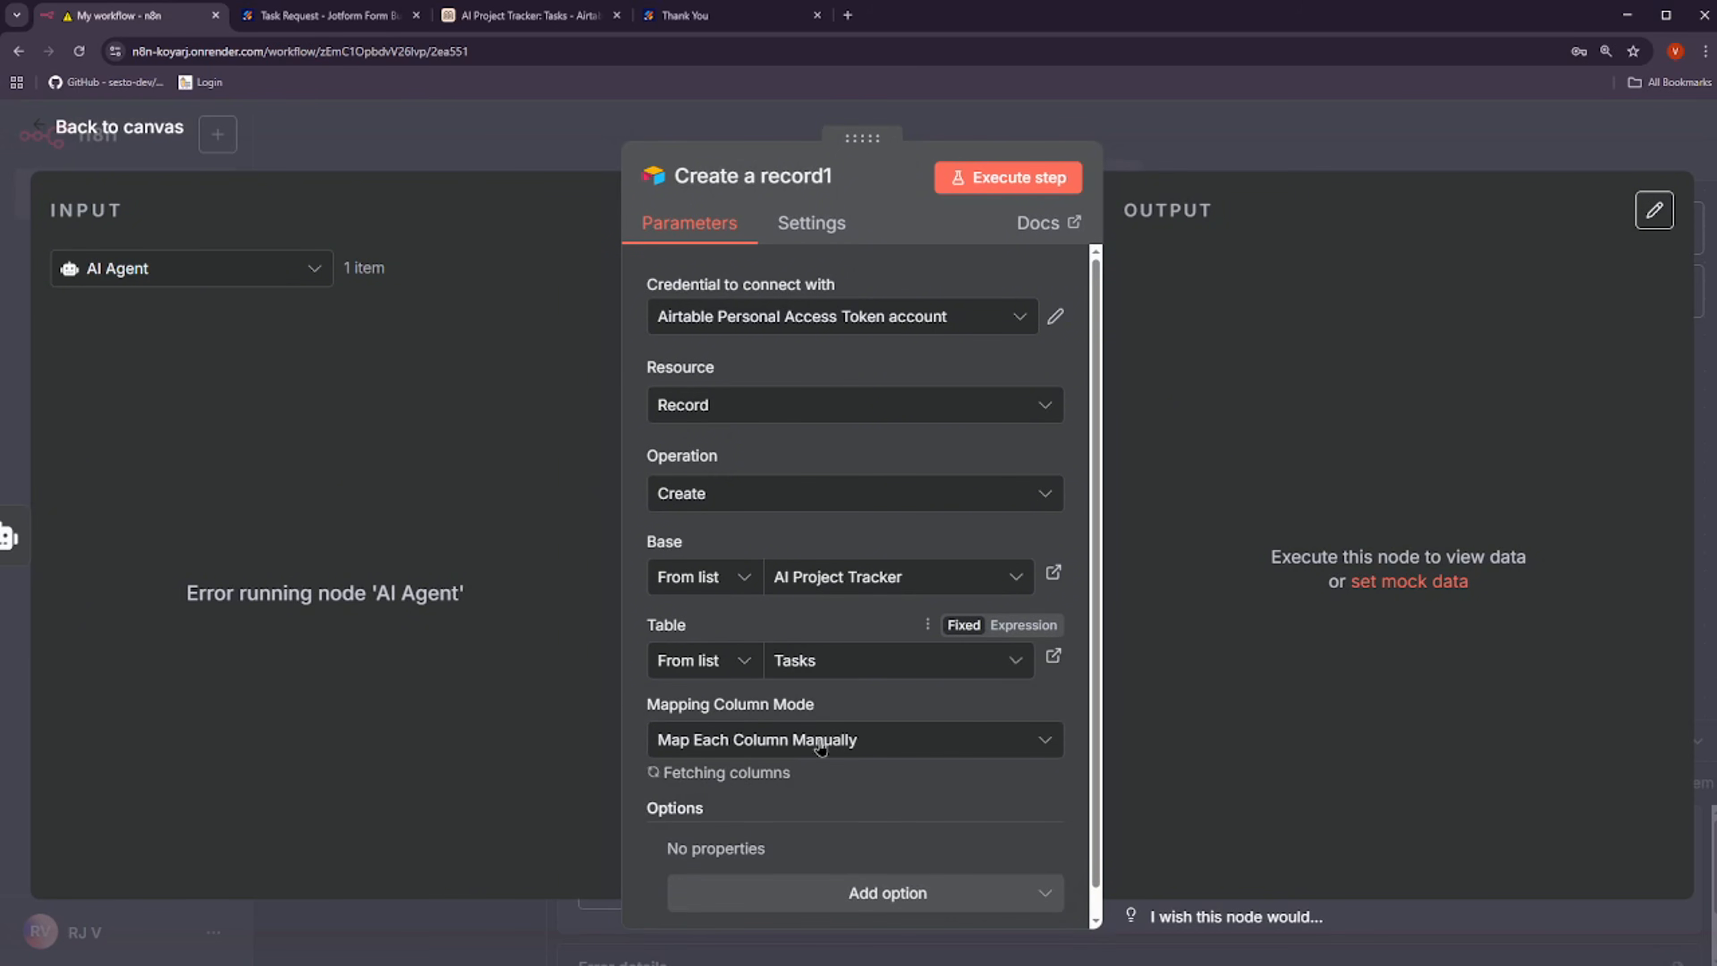
Review the Tasks columns offered as values to send in the new Airtable node, and return to the canvas
scroll(837, 670, down, 1)
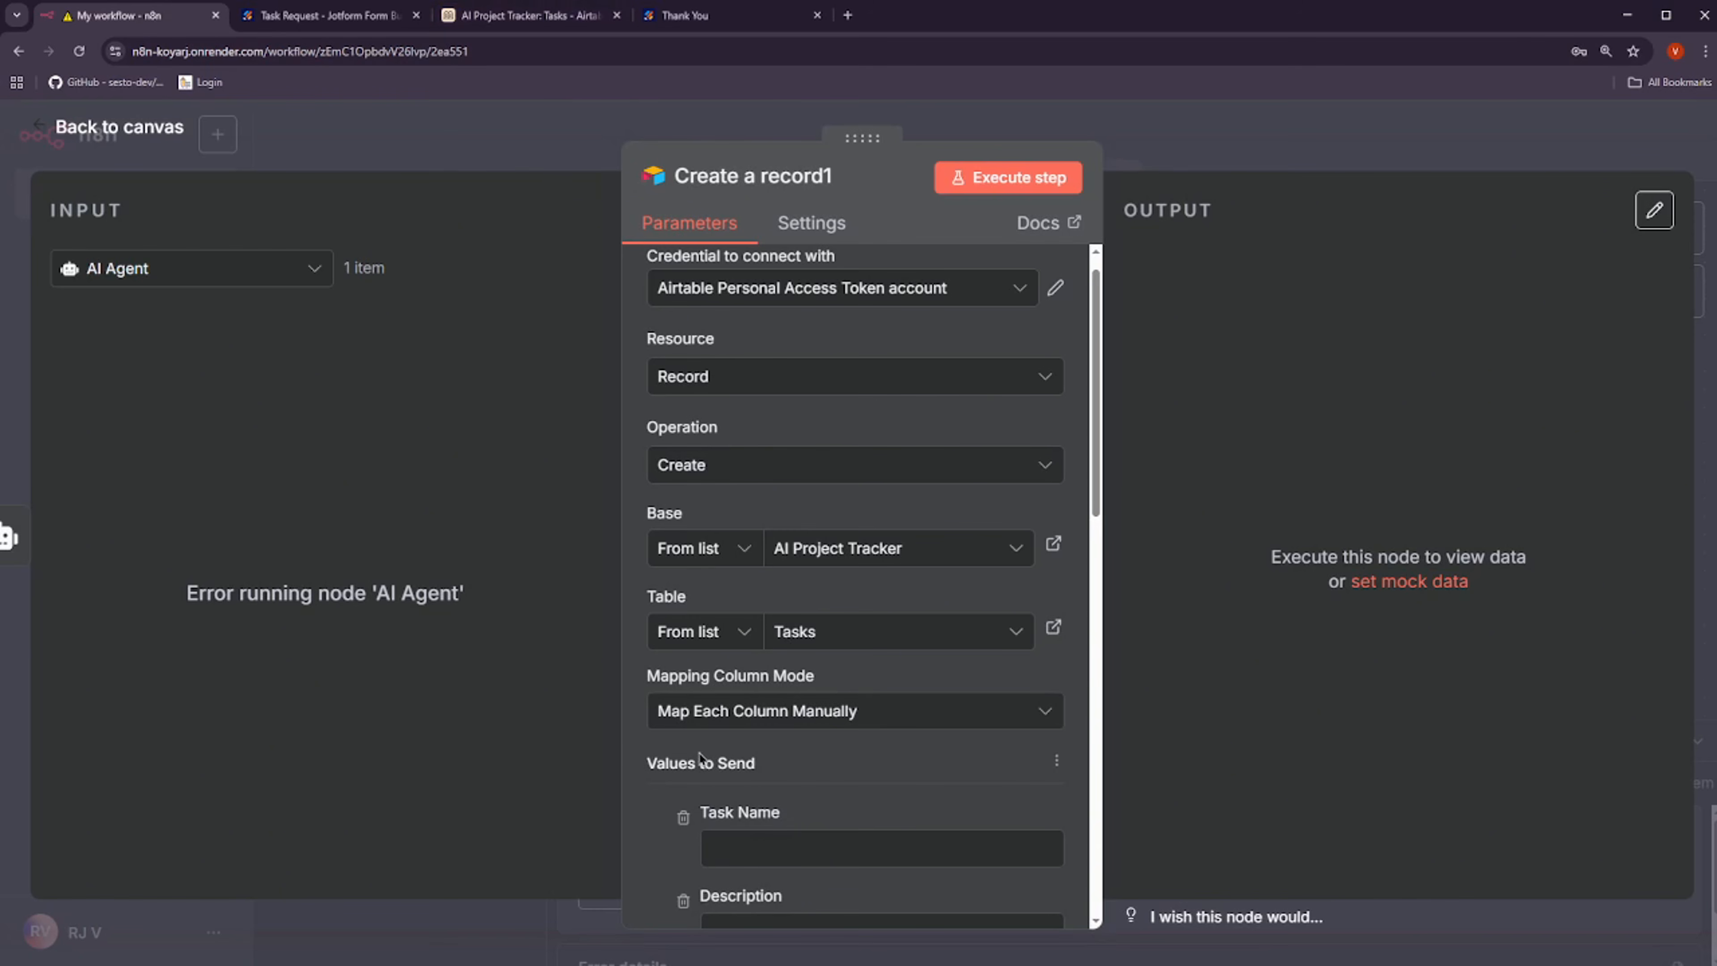
scroll(699, 758, down, 4)
scroll(804, 750, down, 2)
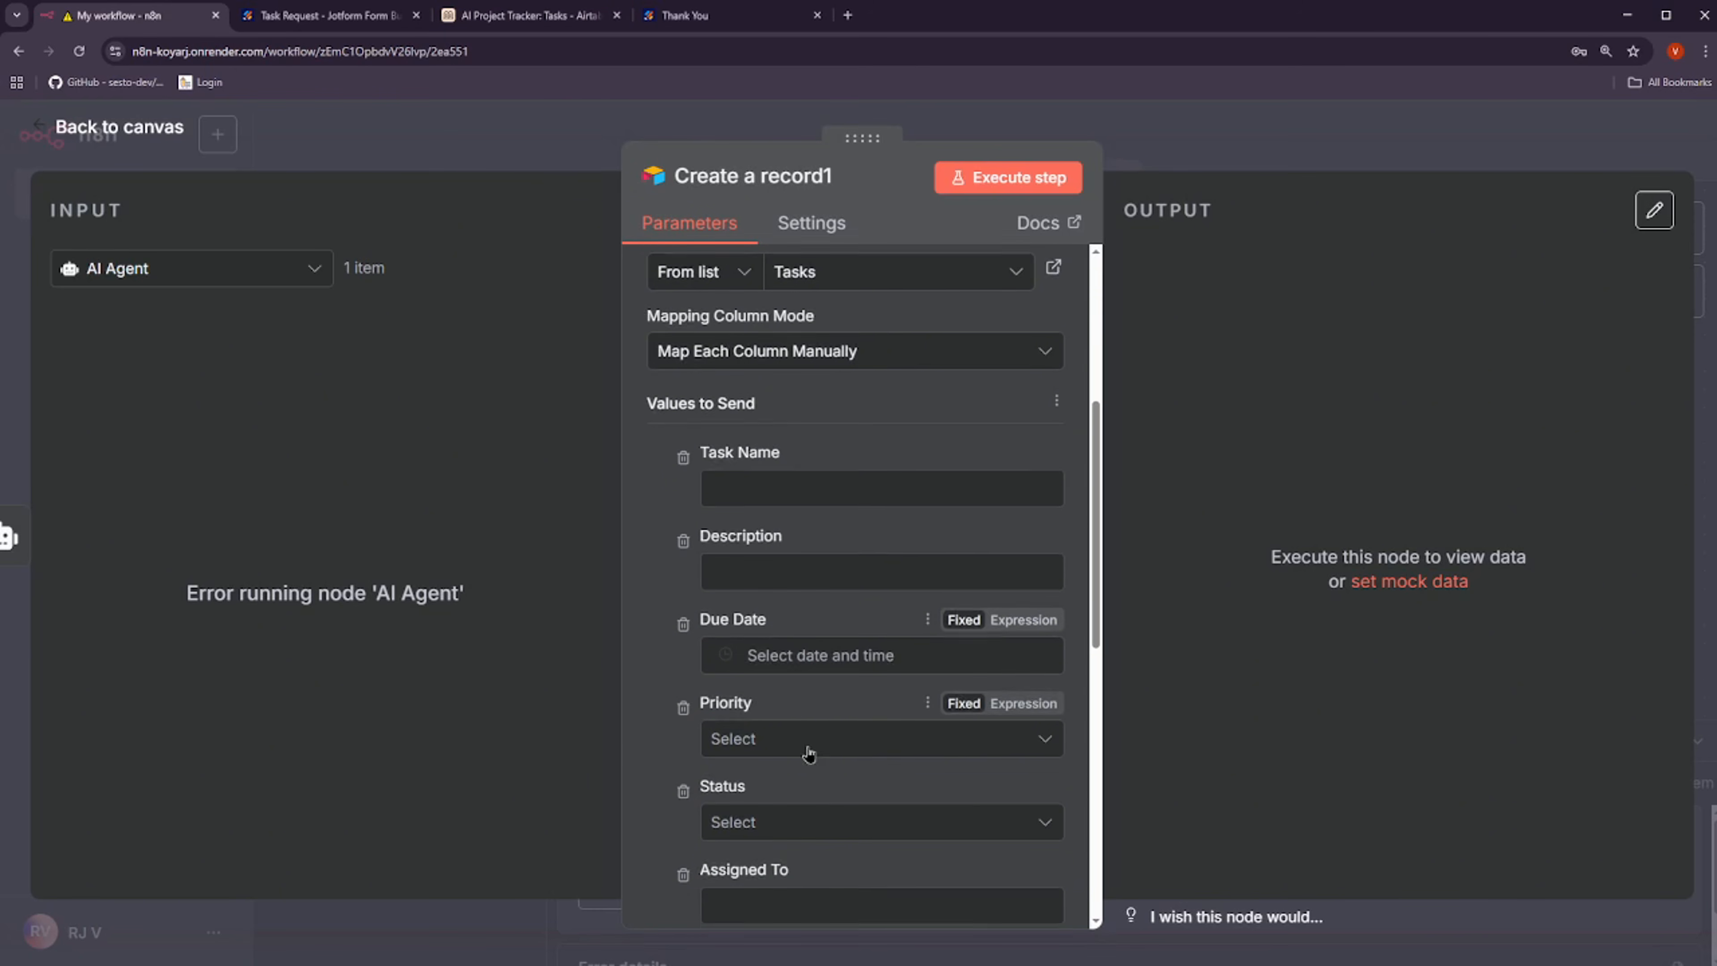
scroll(809, 753, down, 3)
scroll(811, 677, up, 5)
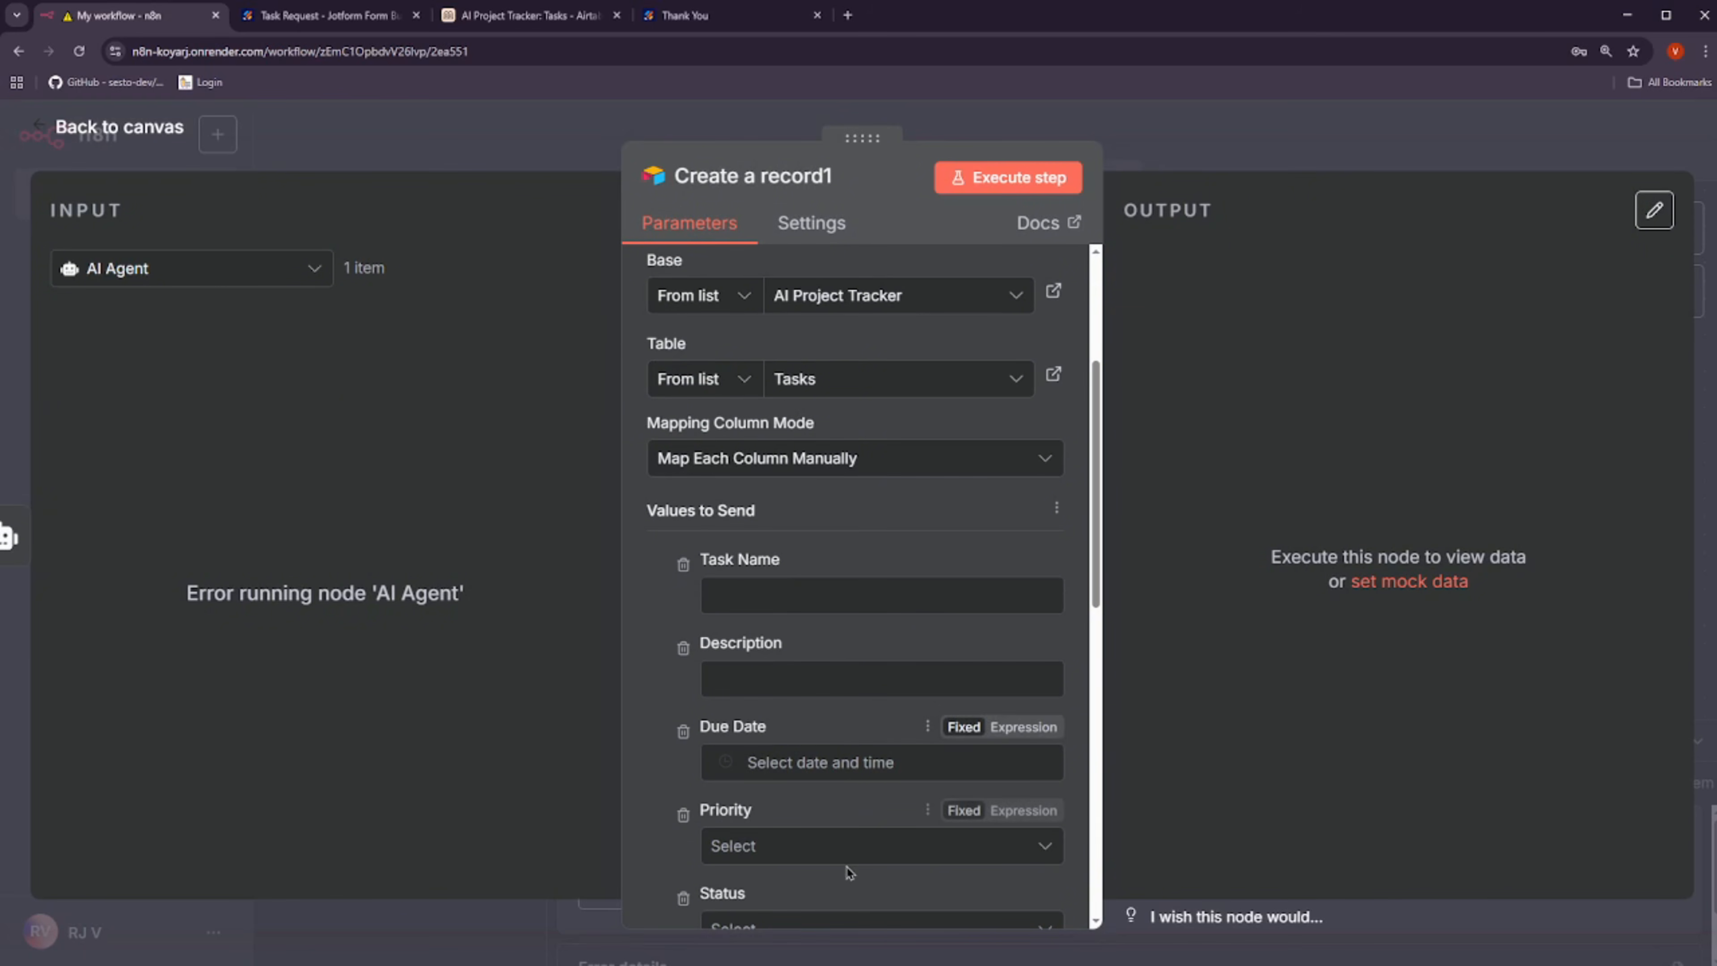
click(459, 161)
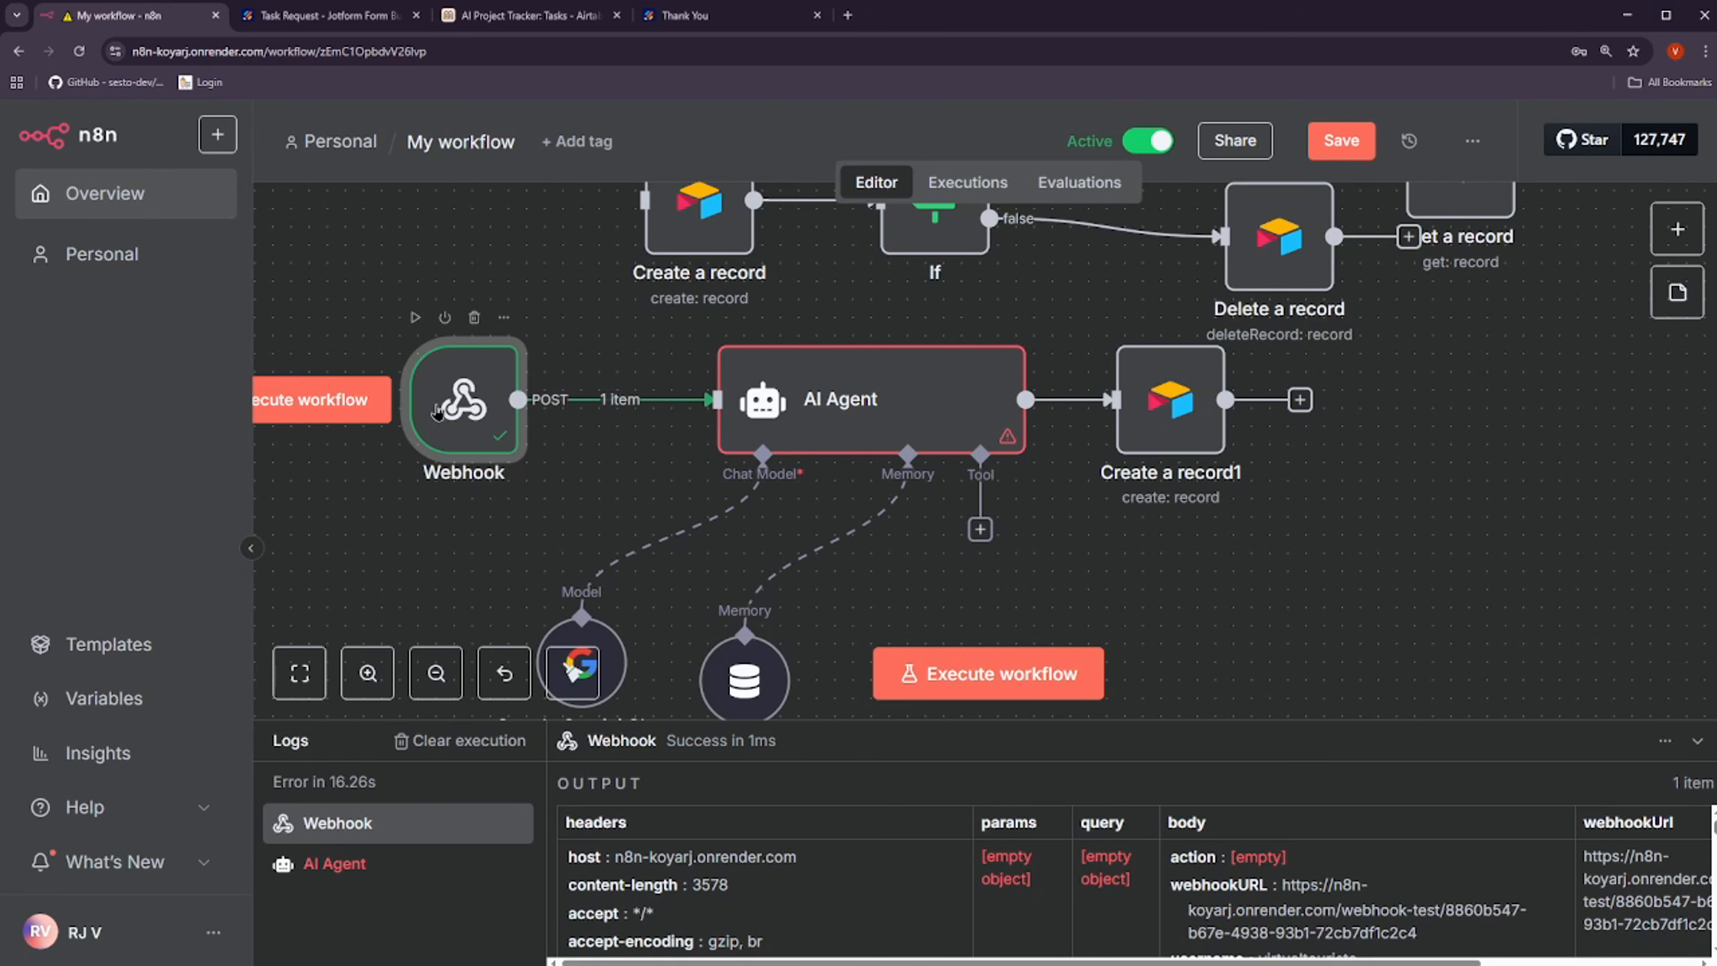
Examine the Webhook node's JSON output for the body's pretty field with the submitted form answers, and return to the canvas
double_click(484, 408)
scroll(1503, 580, down, 10)
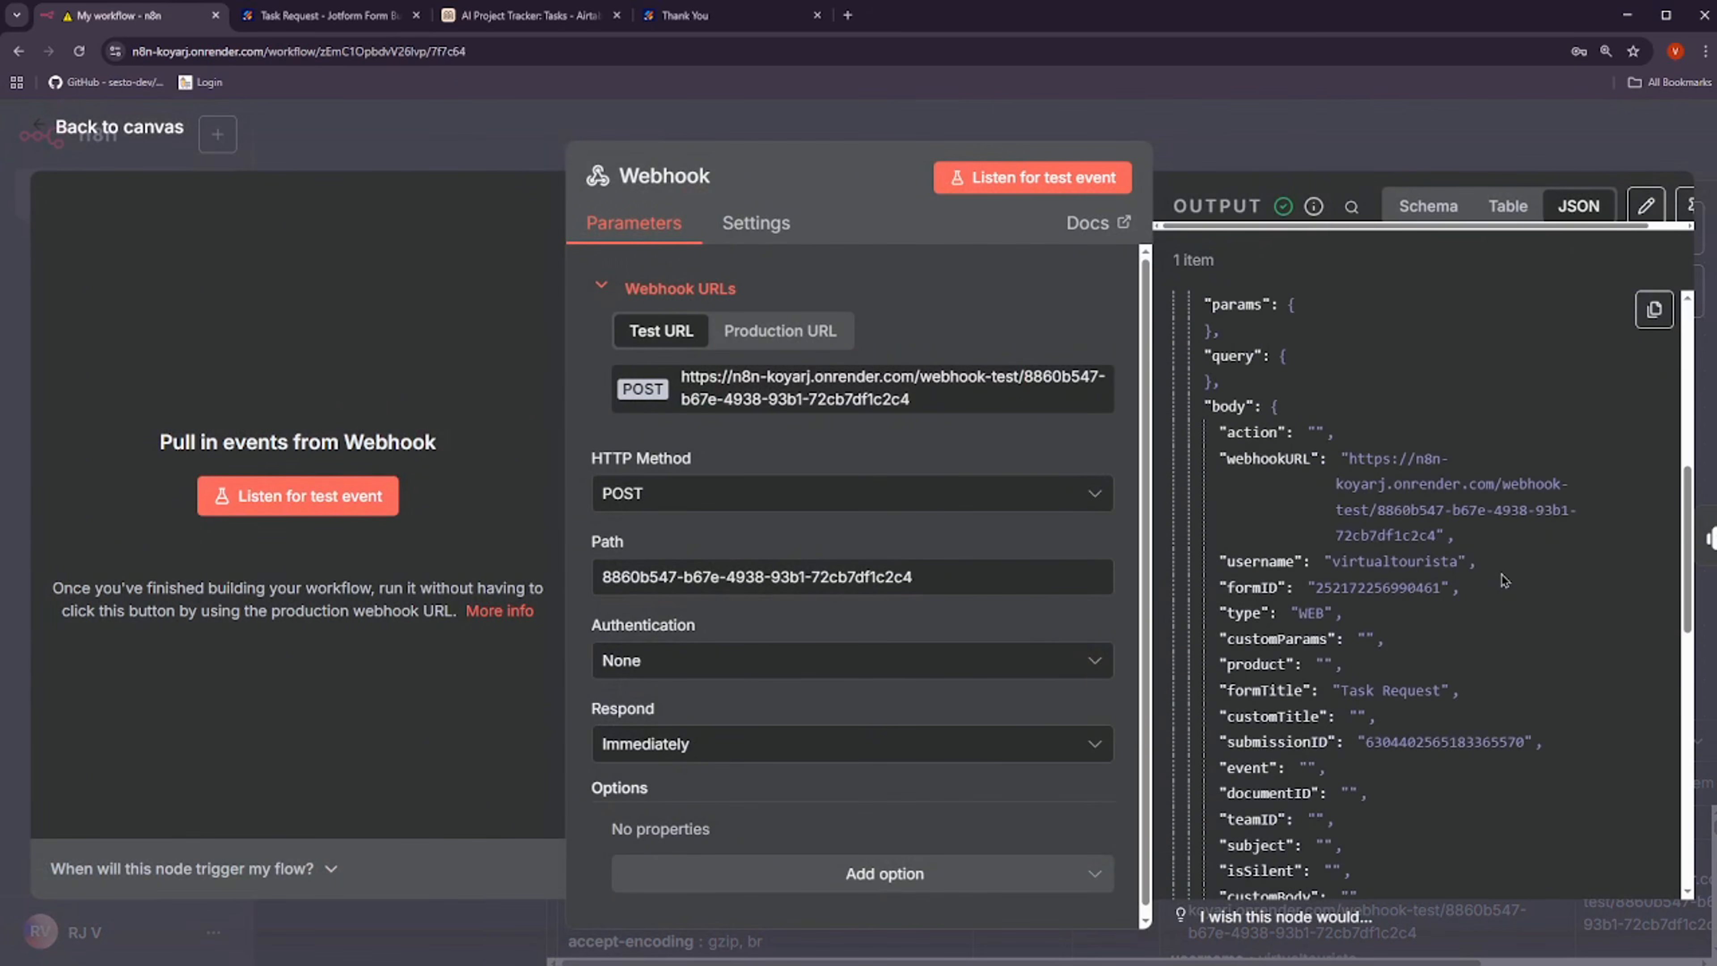
scroll(1503, 579, down, 4)
scroll(1345, 649, down, 10)
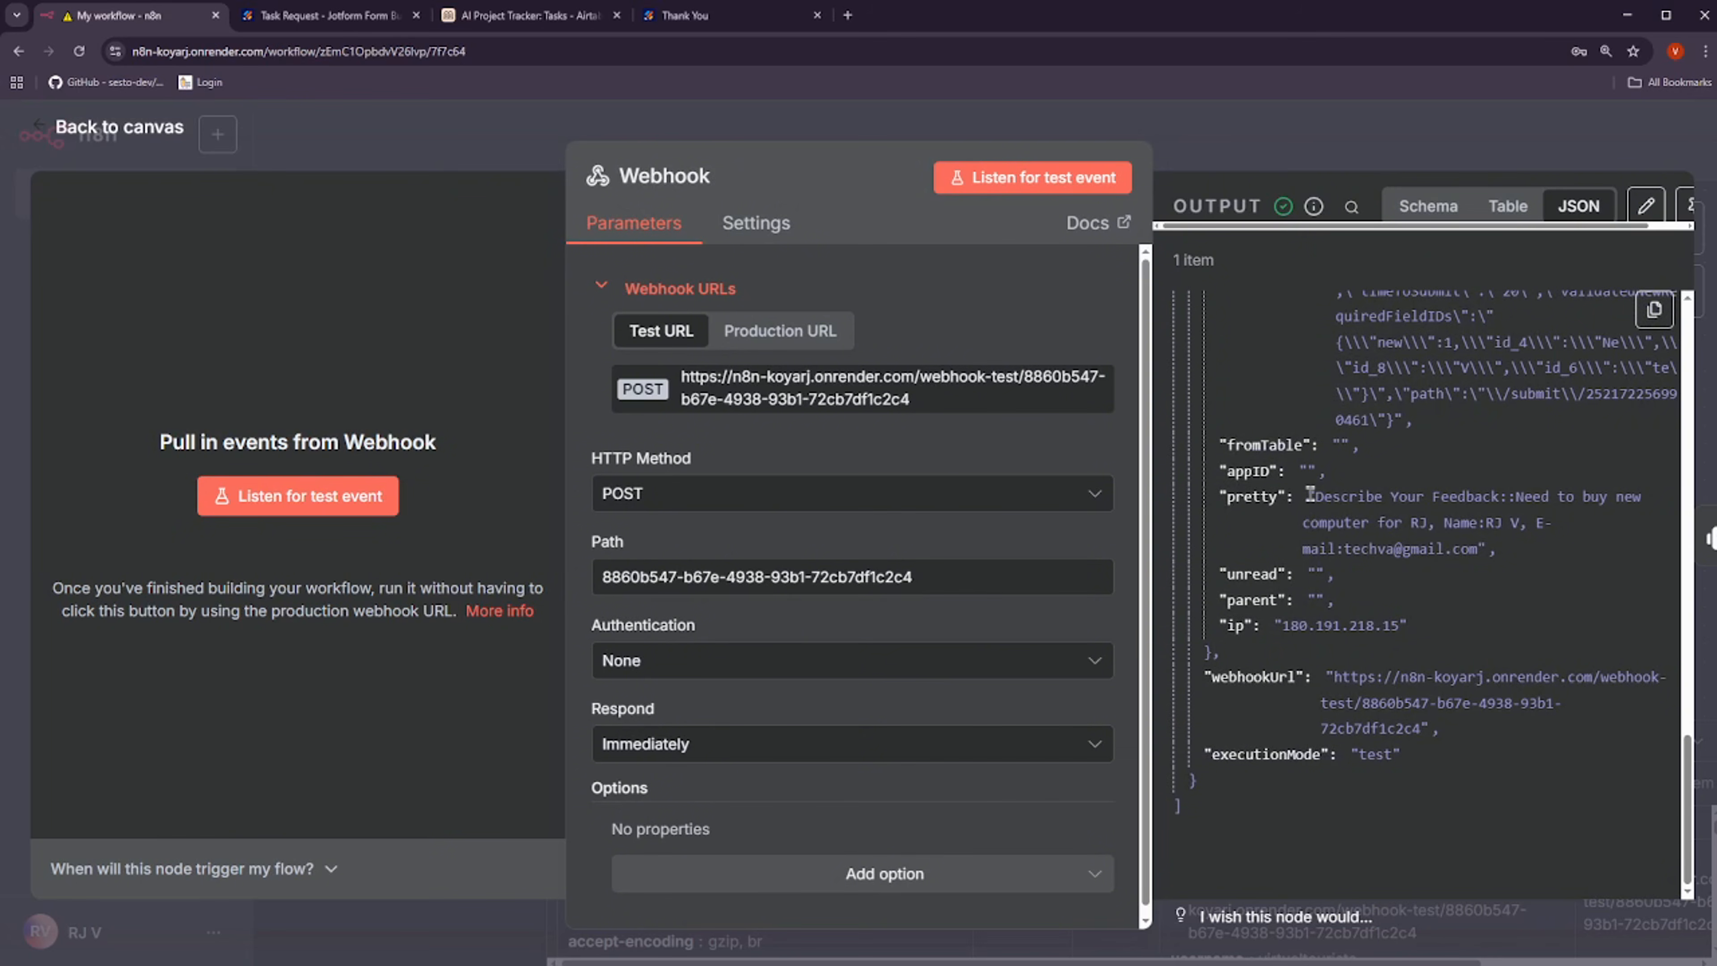
drag(1309, 495, 1507, 498)
click(1548, 498)
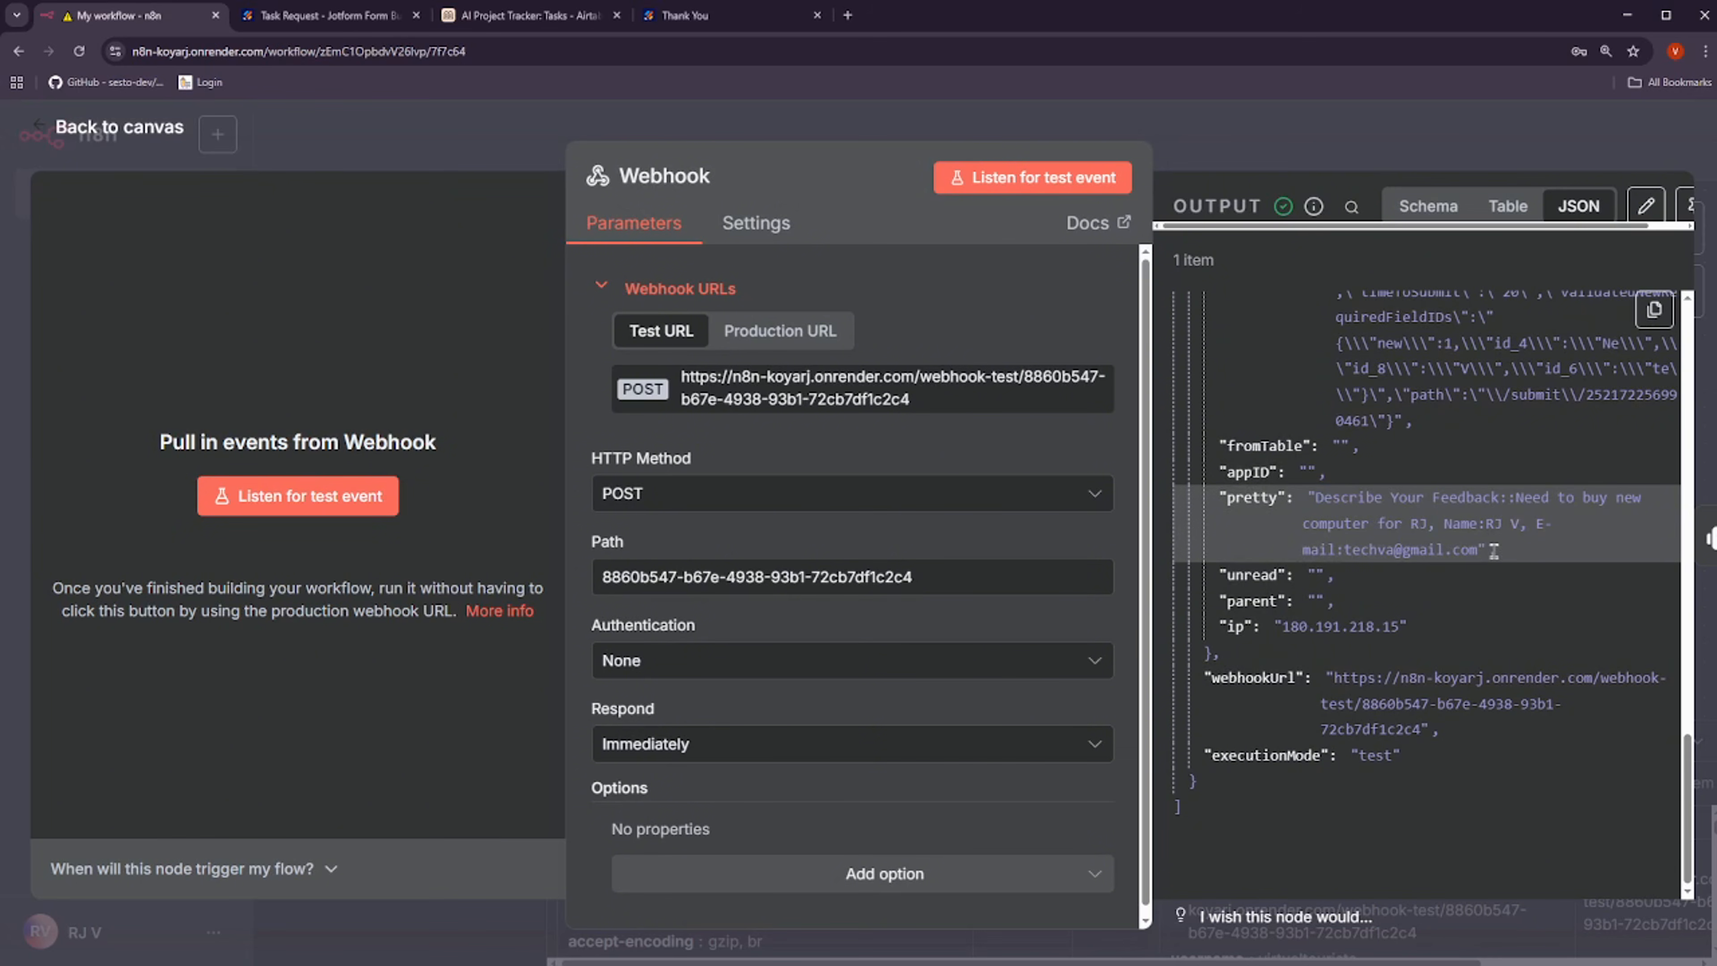
drag(1347, 492, 1462, 547)
click(1471, 549)
drag(1320, 498, 1497, 498)
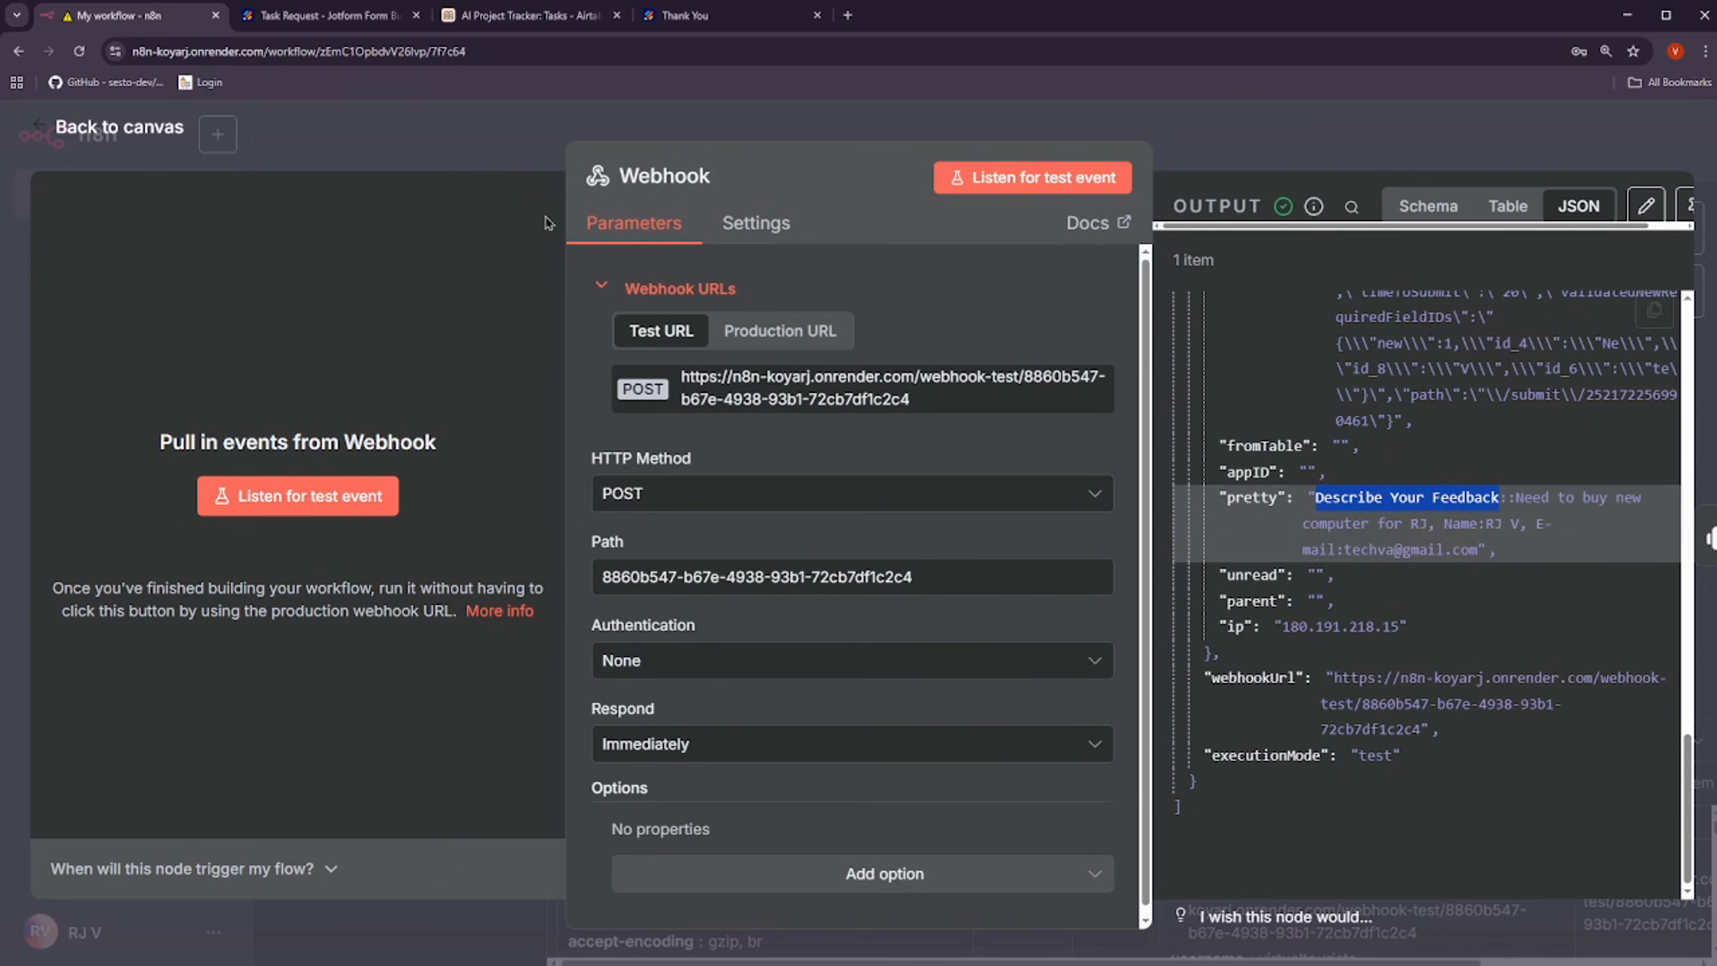
click(415, 147)
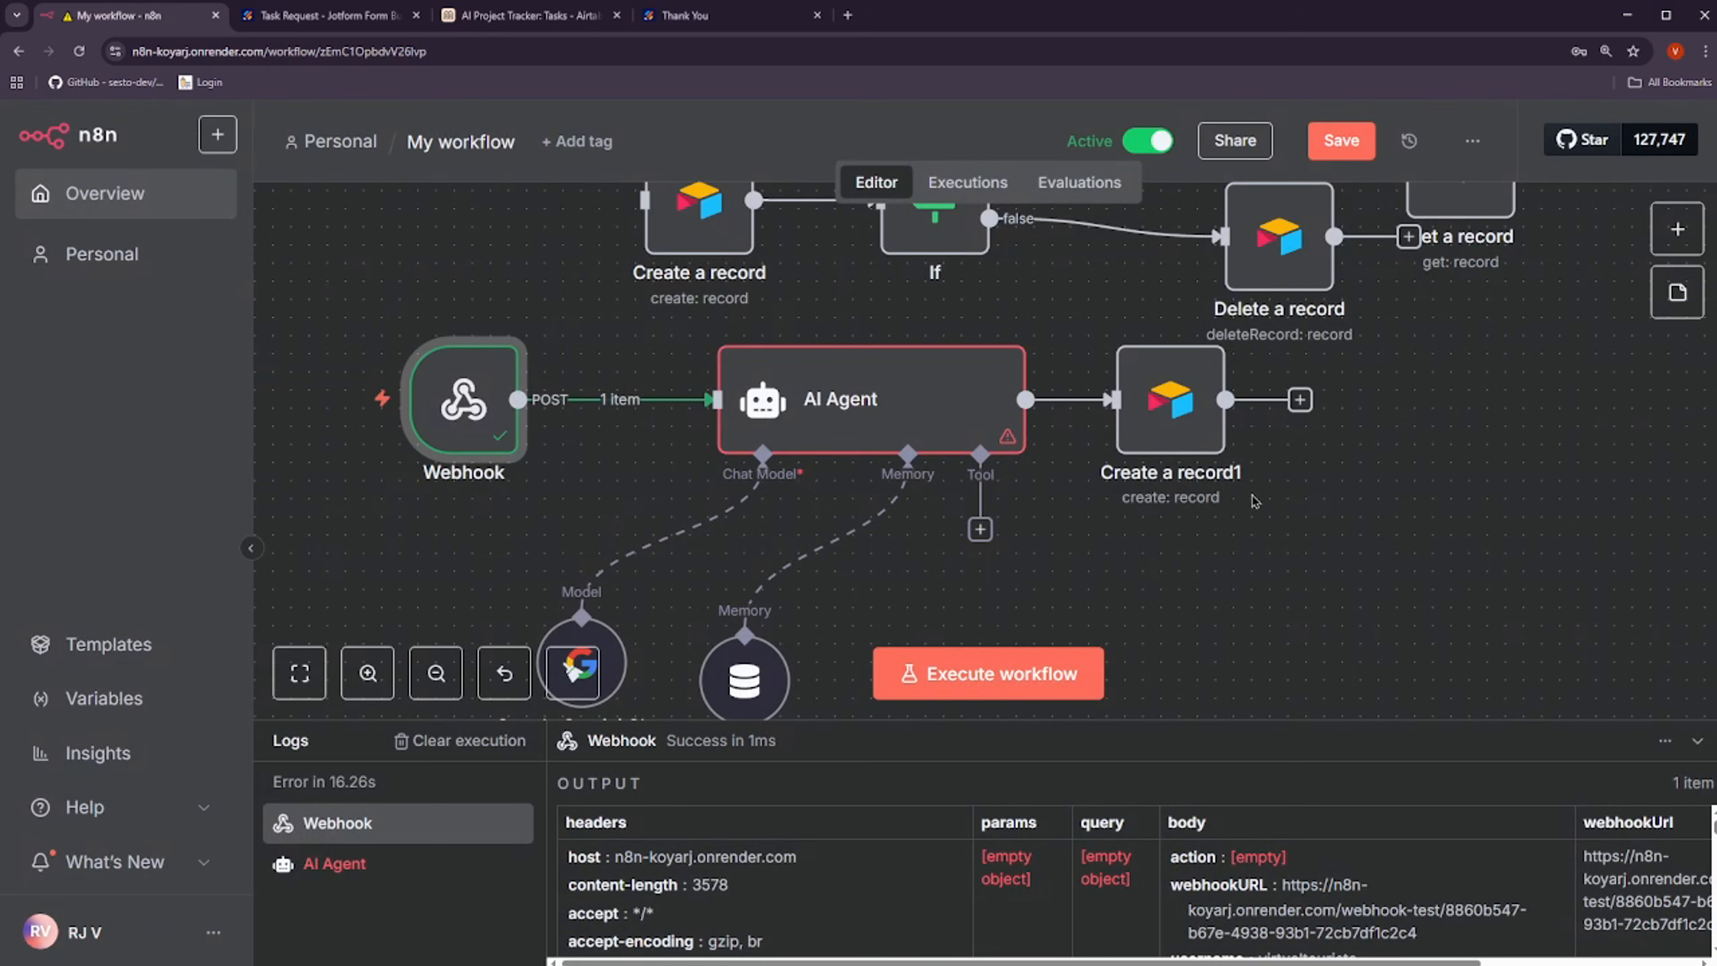
In the Create a record1 node, map Task Name to the expression {{ $('Webhook').item.json.body.pretty }} from the webhook data
click(1153, 418)
key(Return)
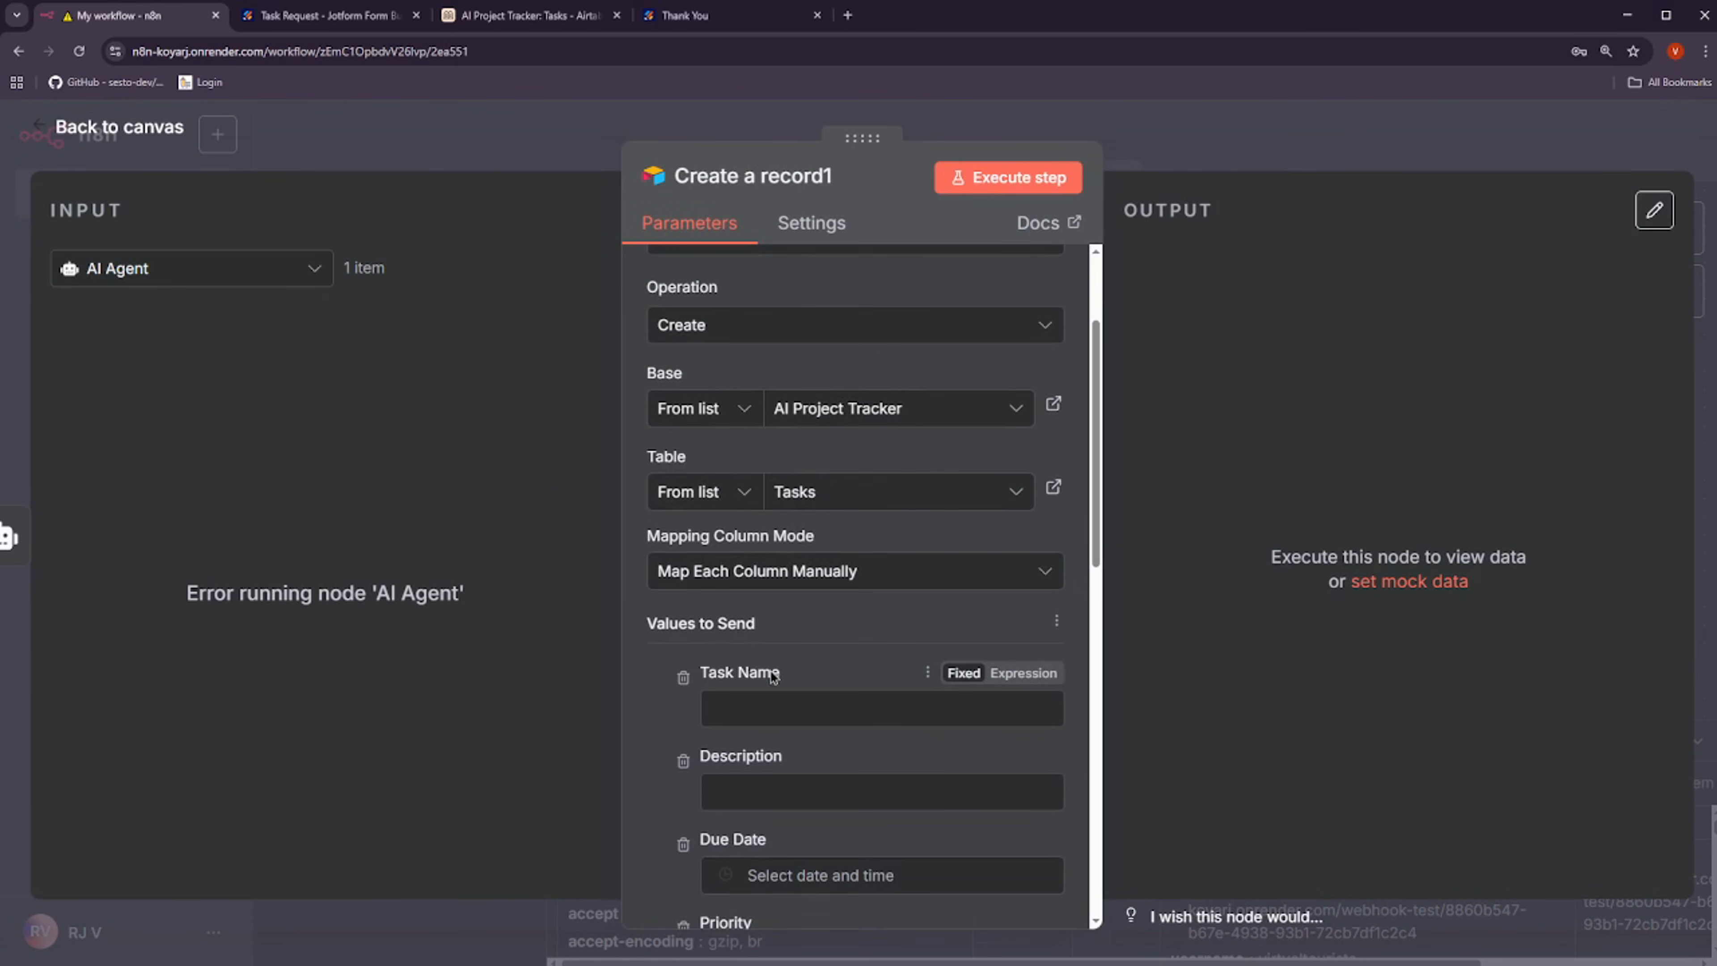
click(1022, 672)
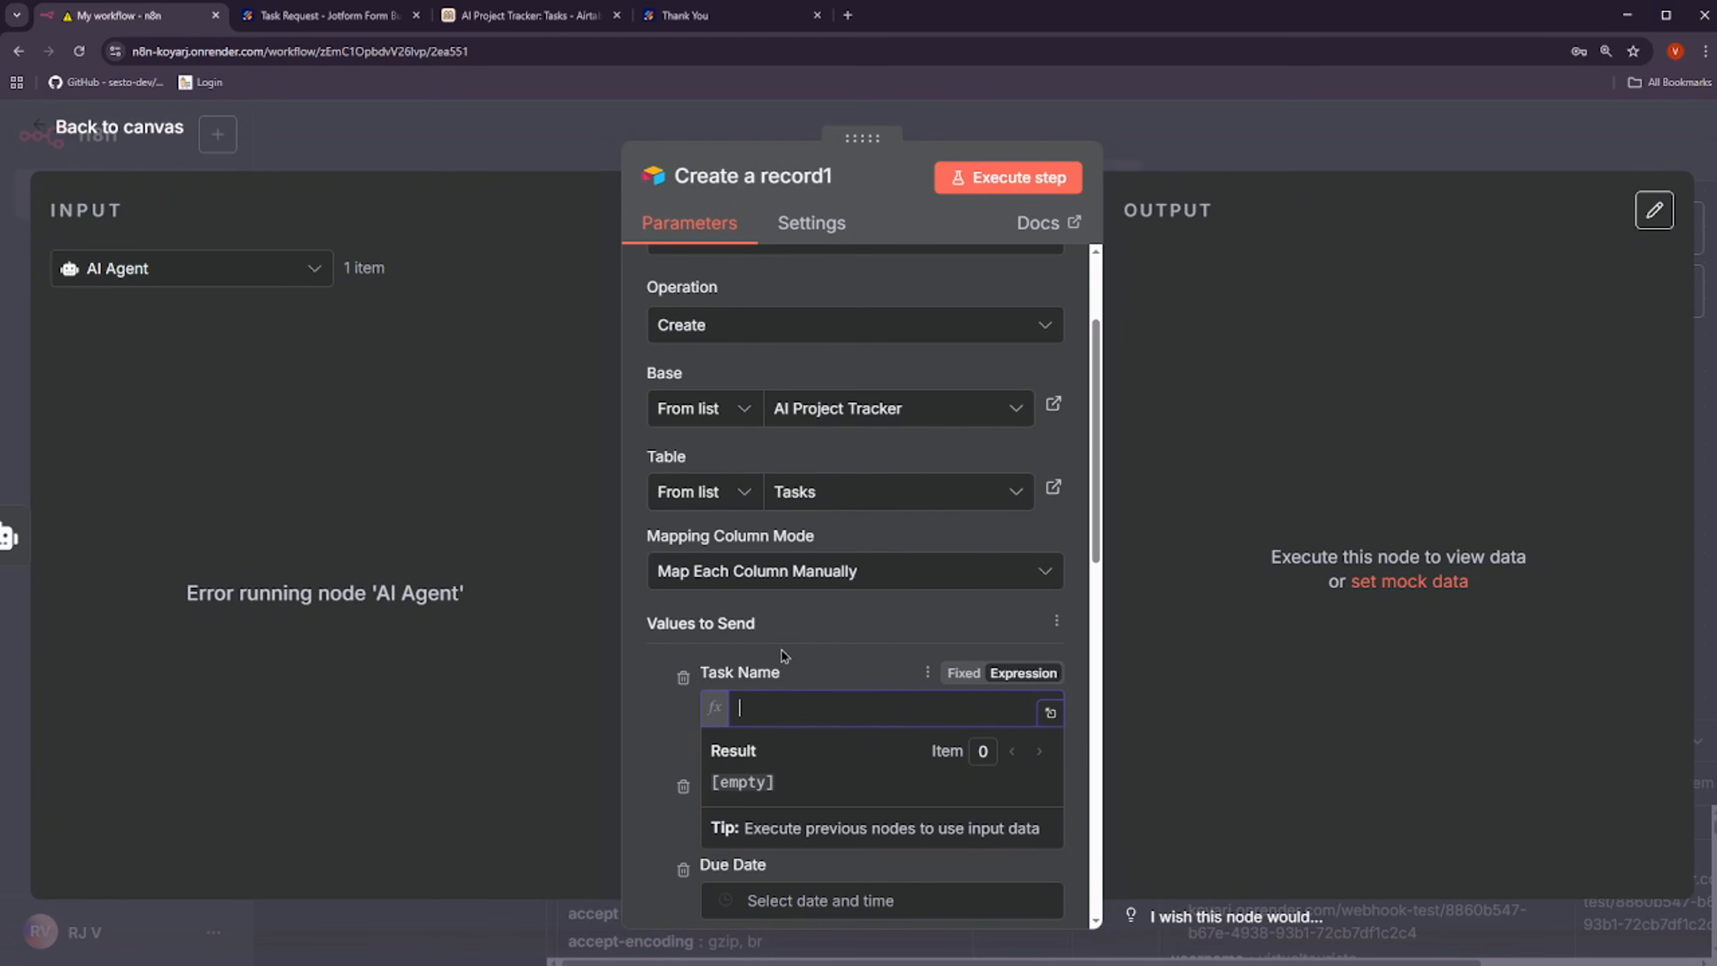
click(1050, 712)
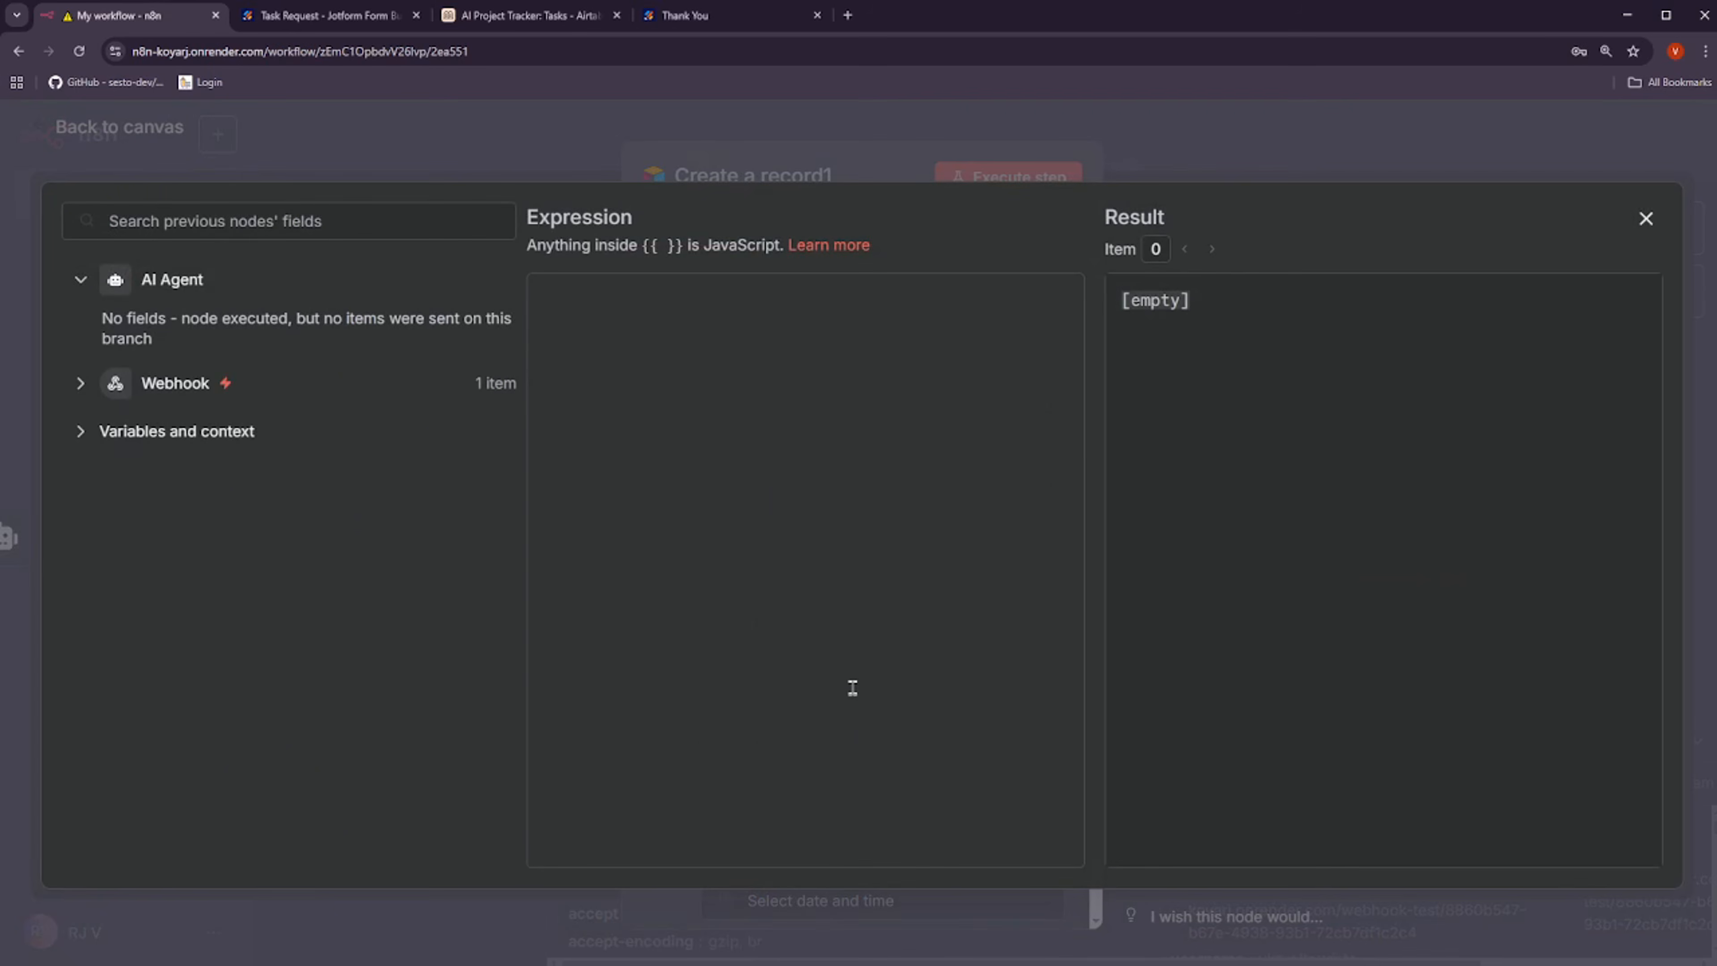
click(80, 383)
scroll(324, 578, down, 15)
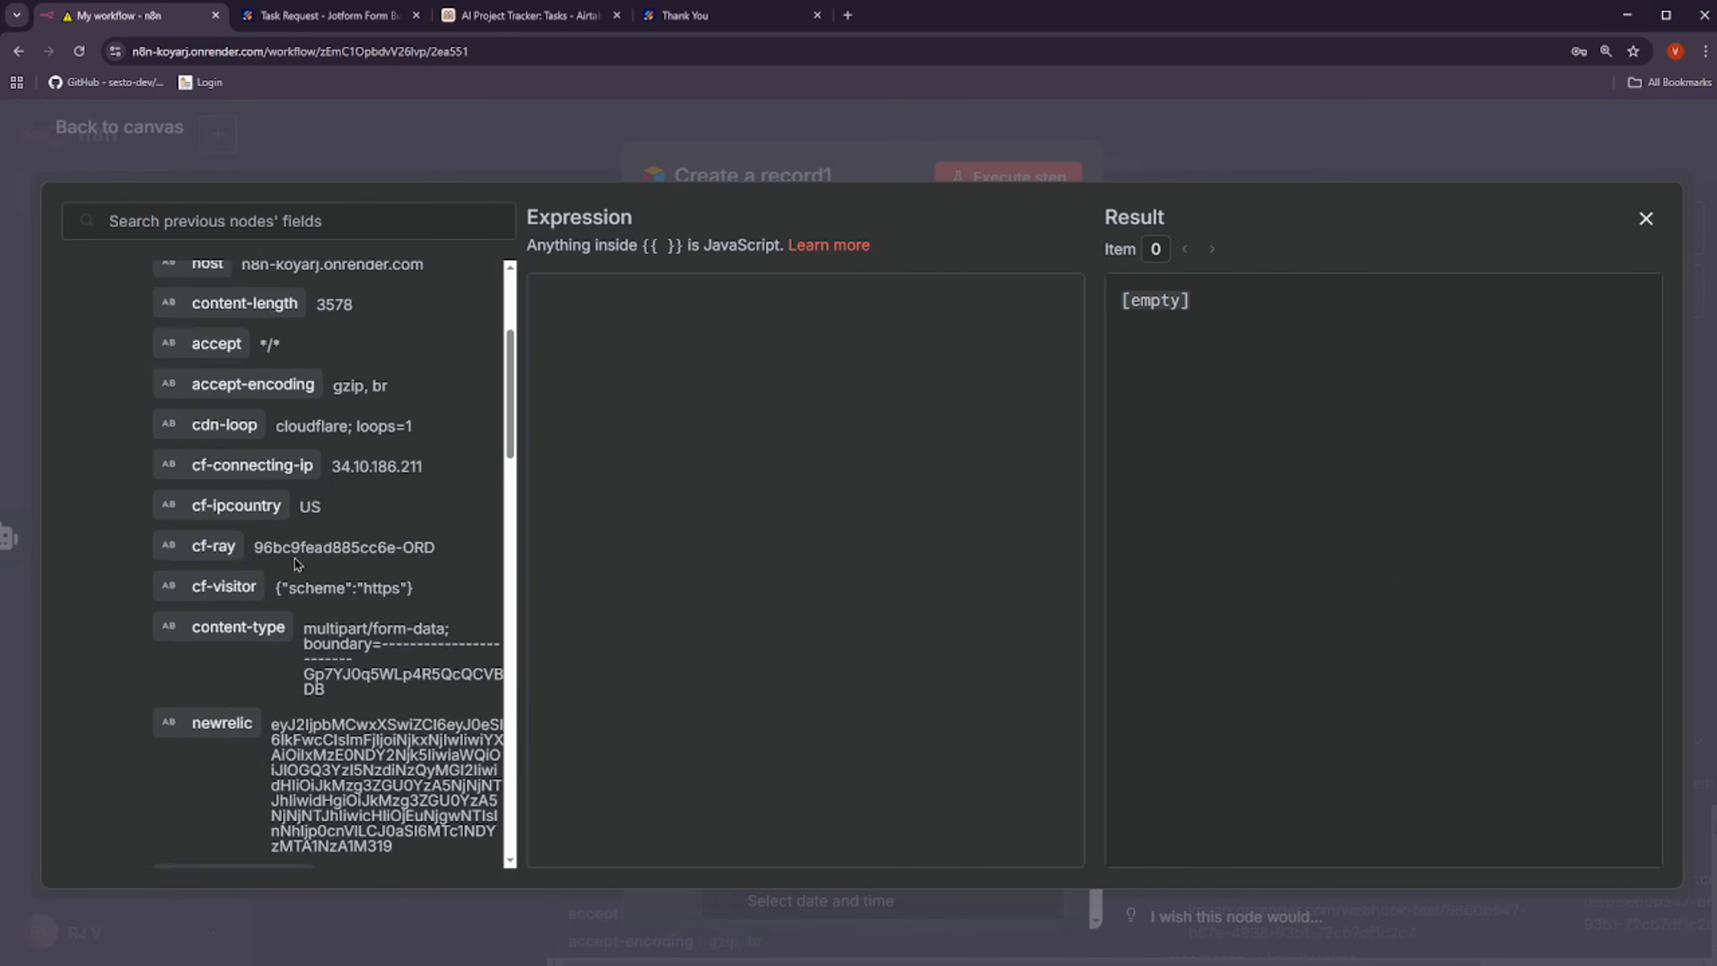
scroll(351, 578, down, 8)
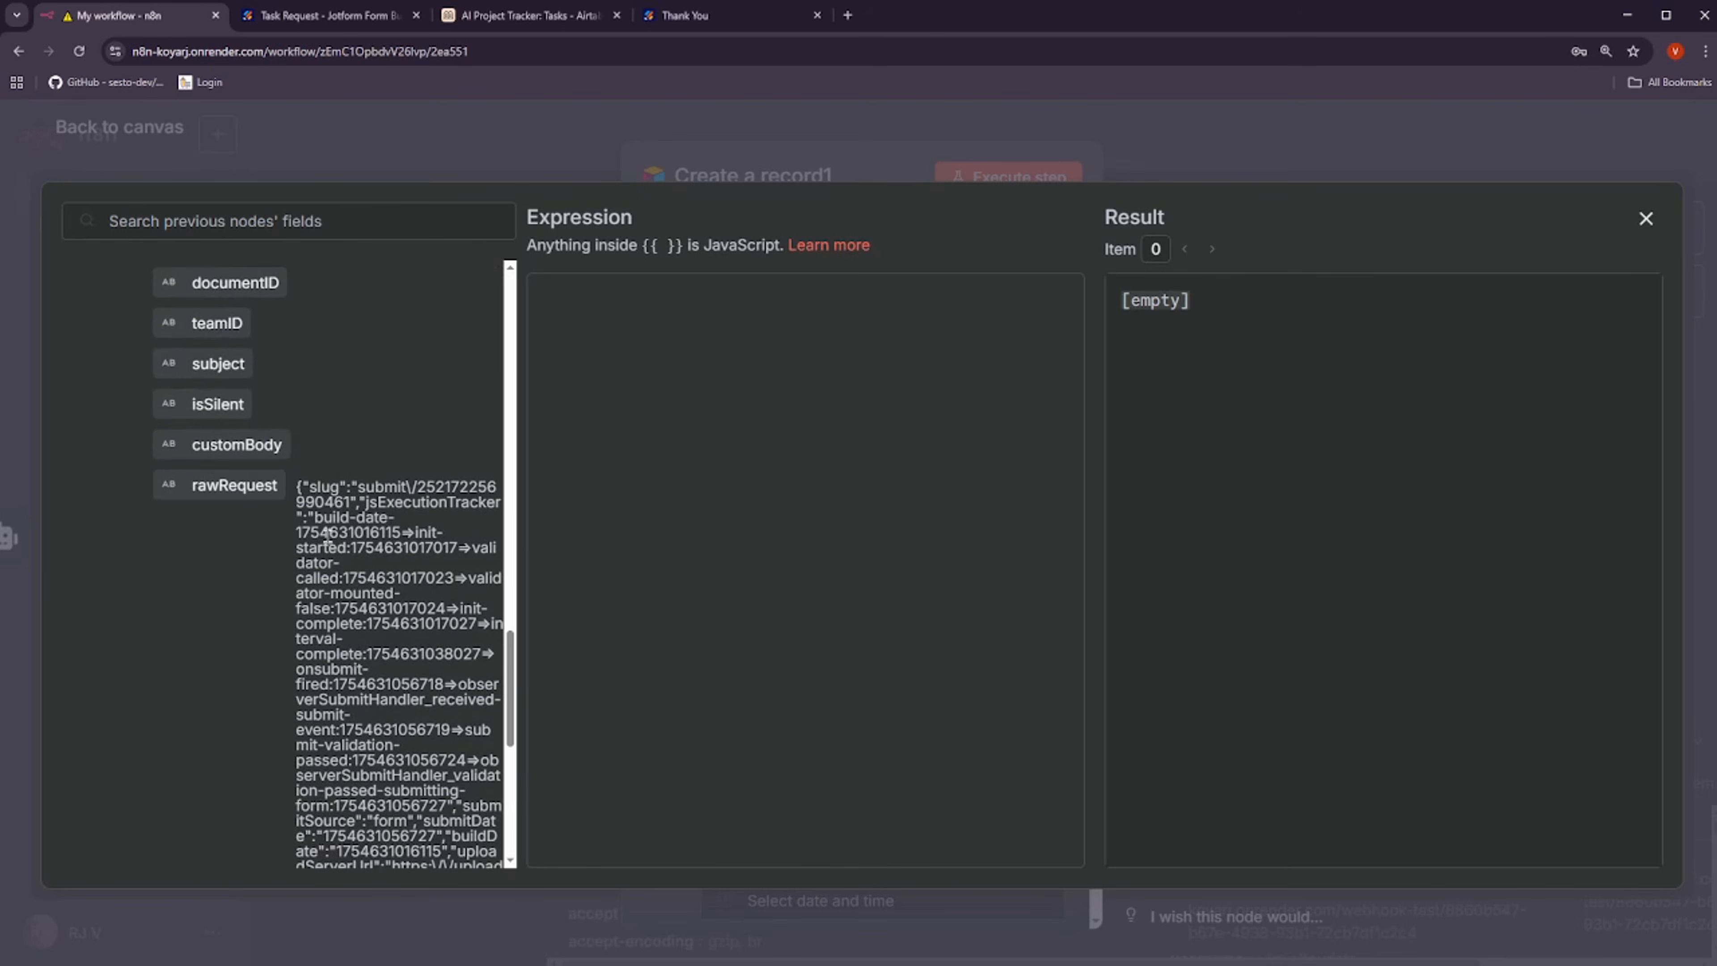
scroll(330, 539, down, 8)
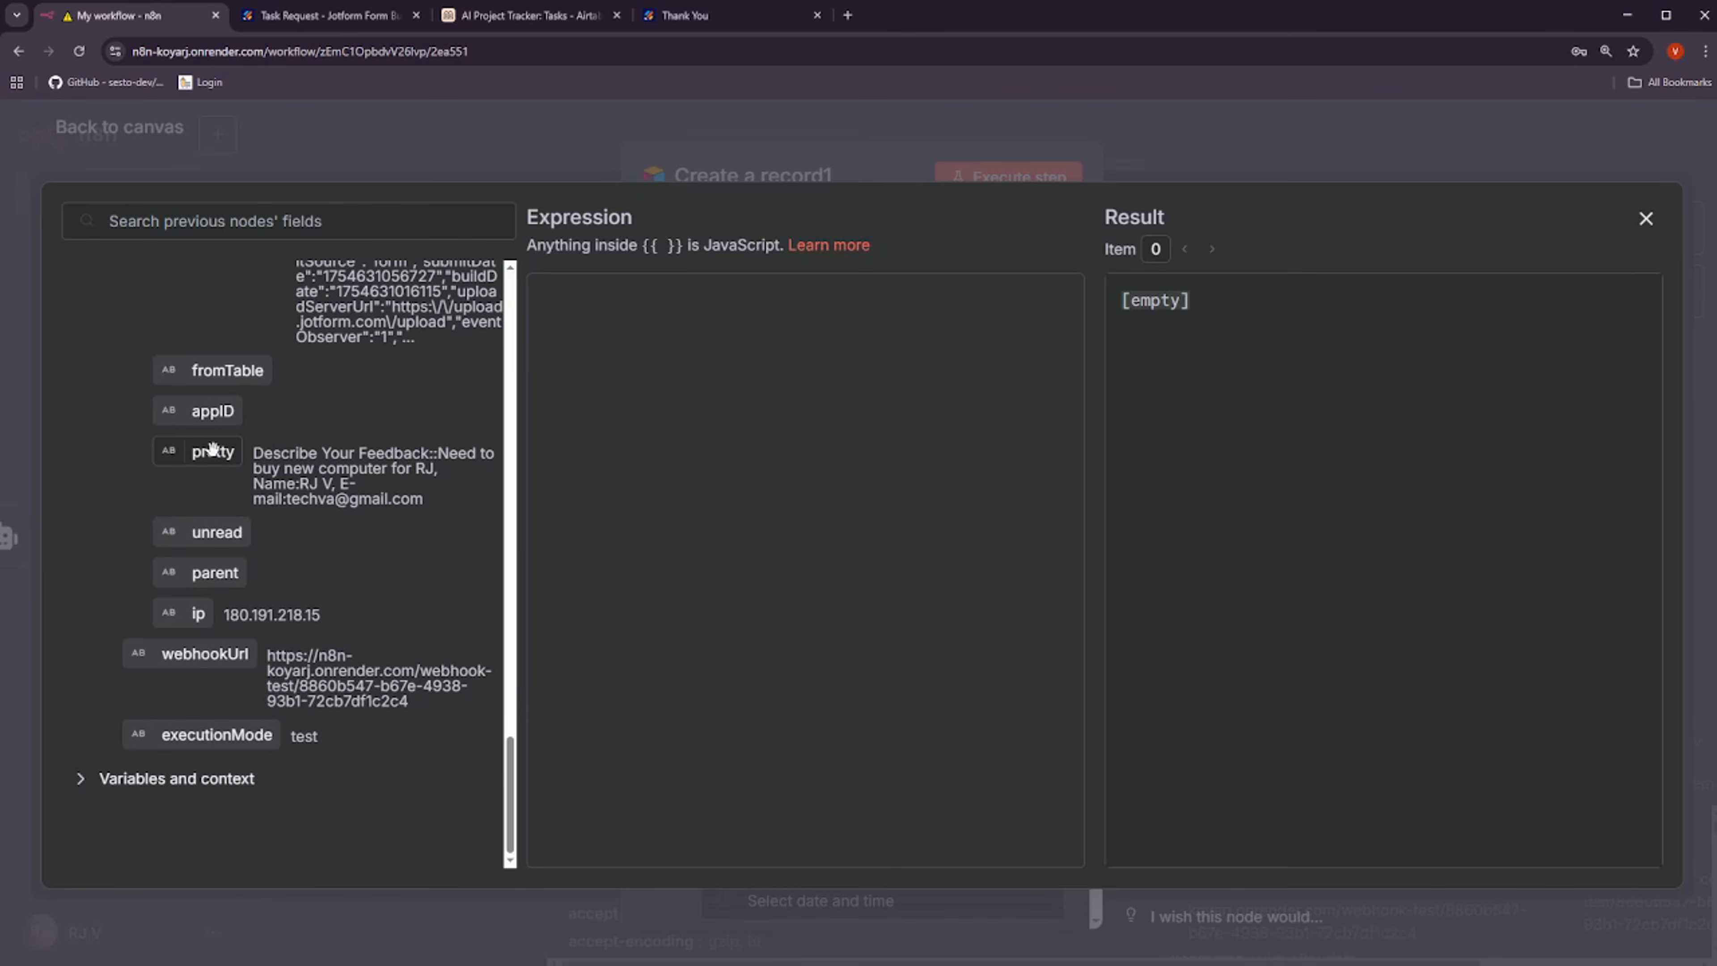
drag(203, 451, 675, 401)
click(920, 377)
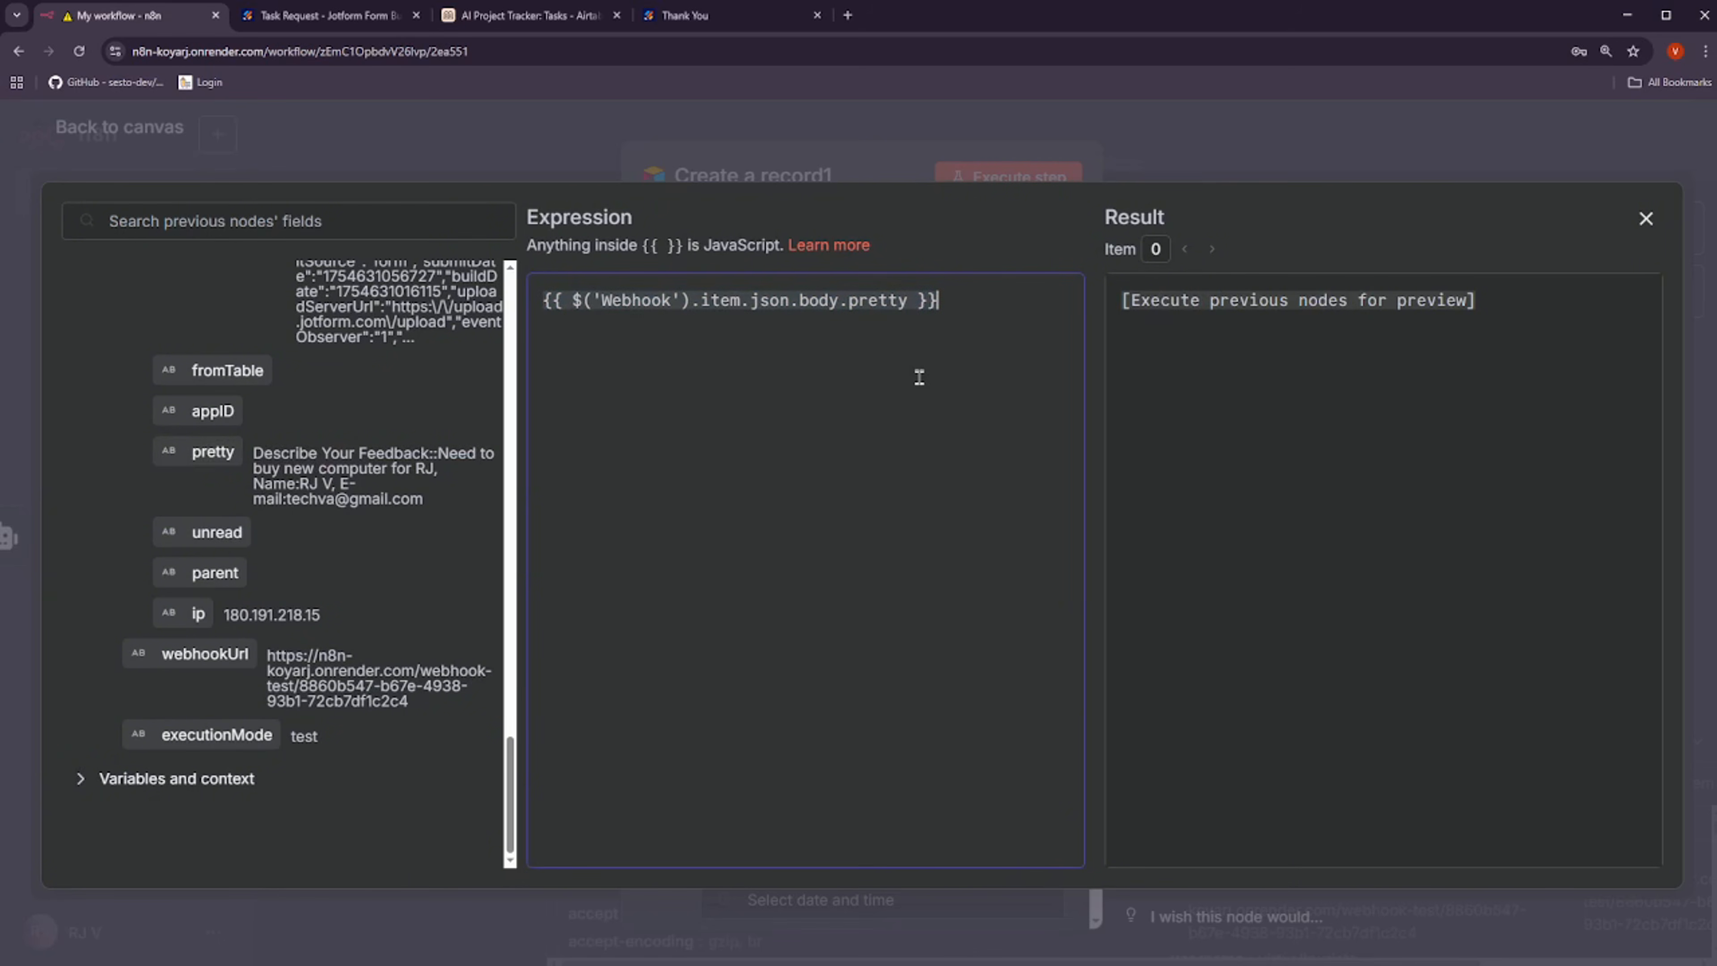
drag(262, 452, 454, 504)
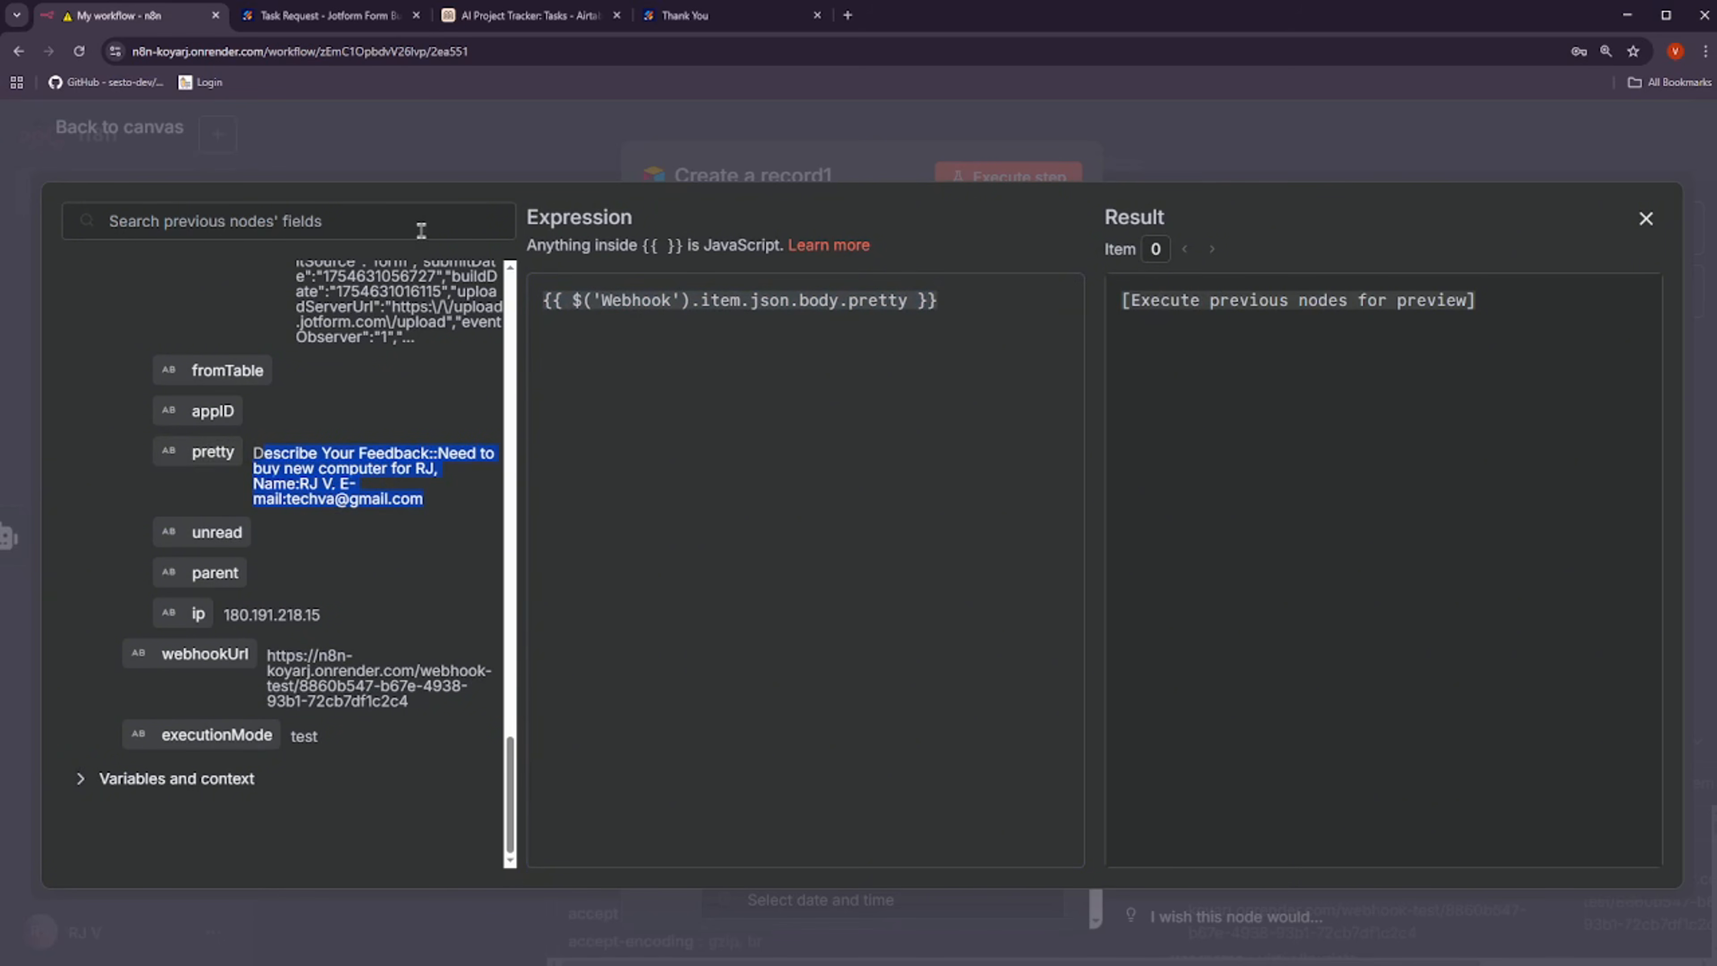
click(436, 175)
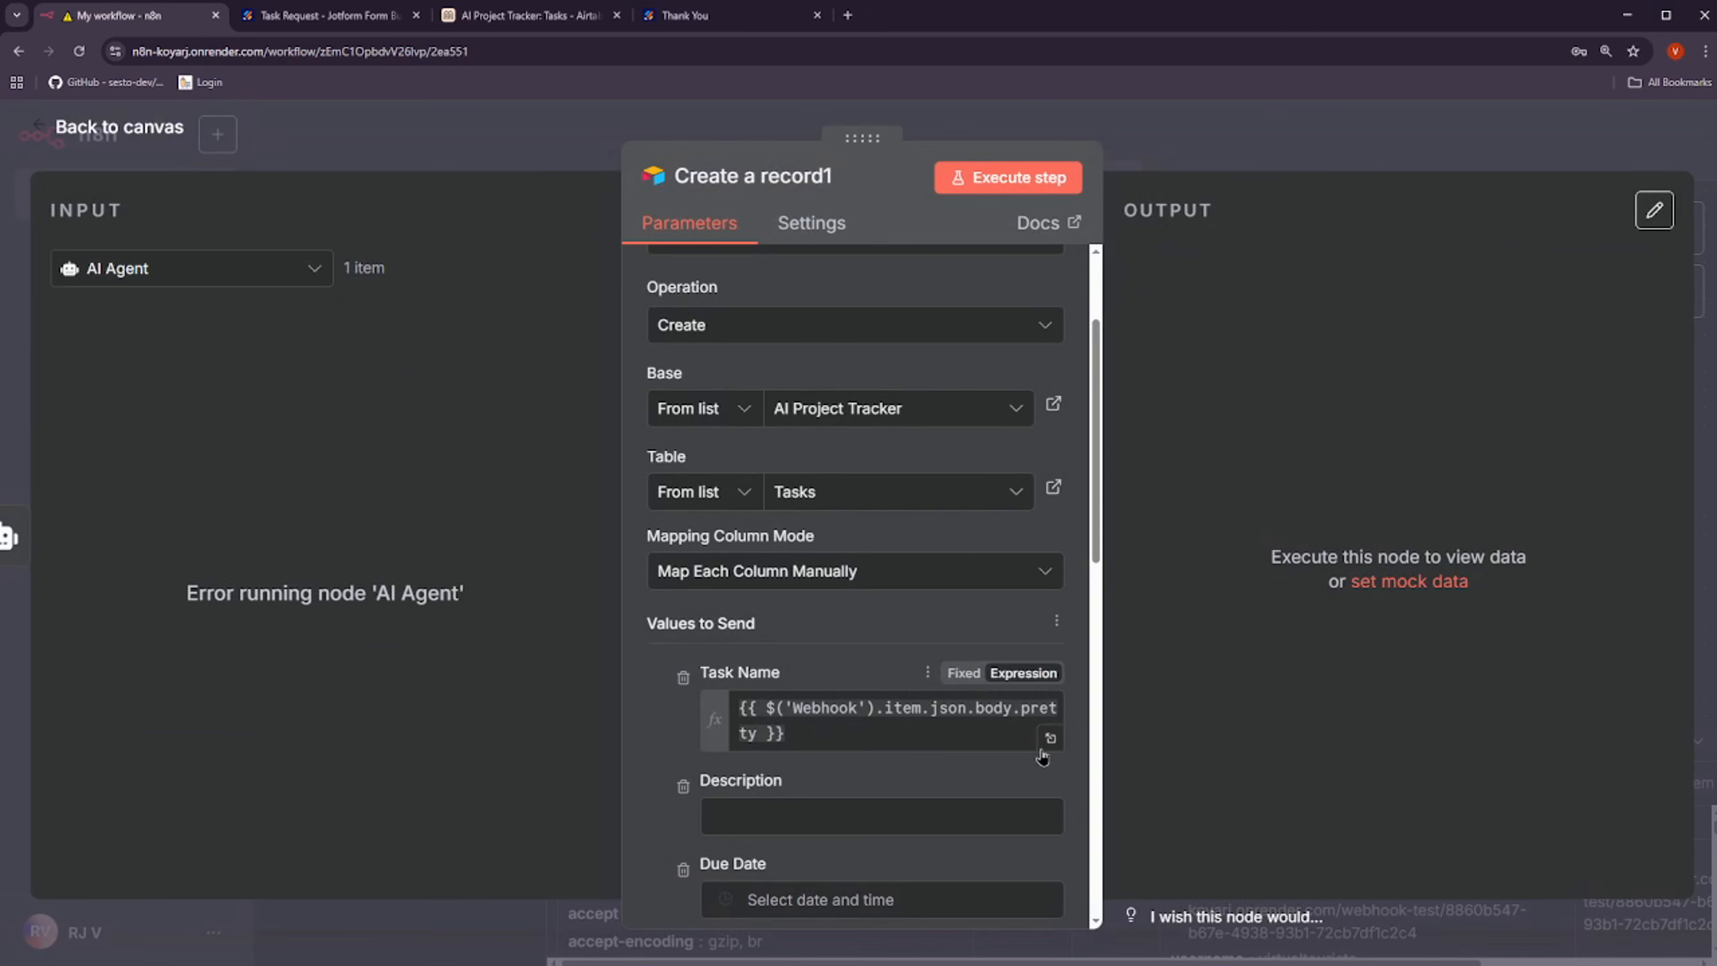
Review the pretty field's contents in the Task Name expression editor, and close the Airtable node
click(1049, 737)
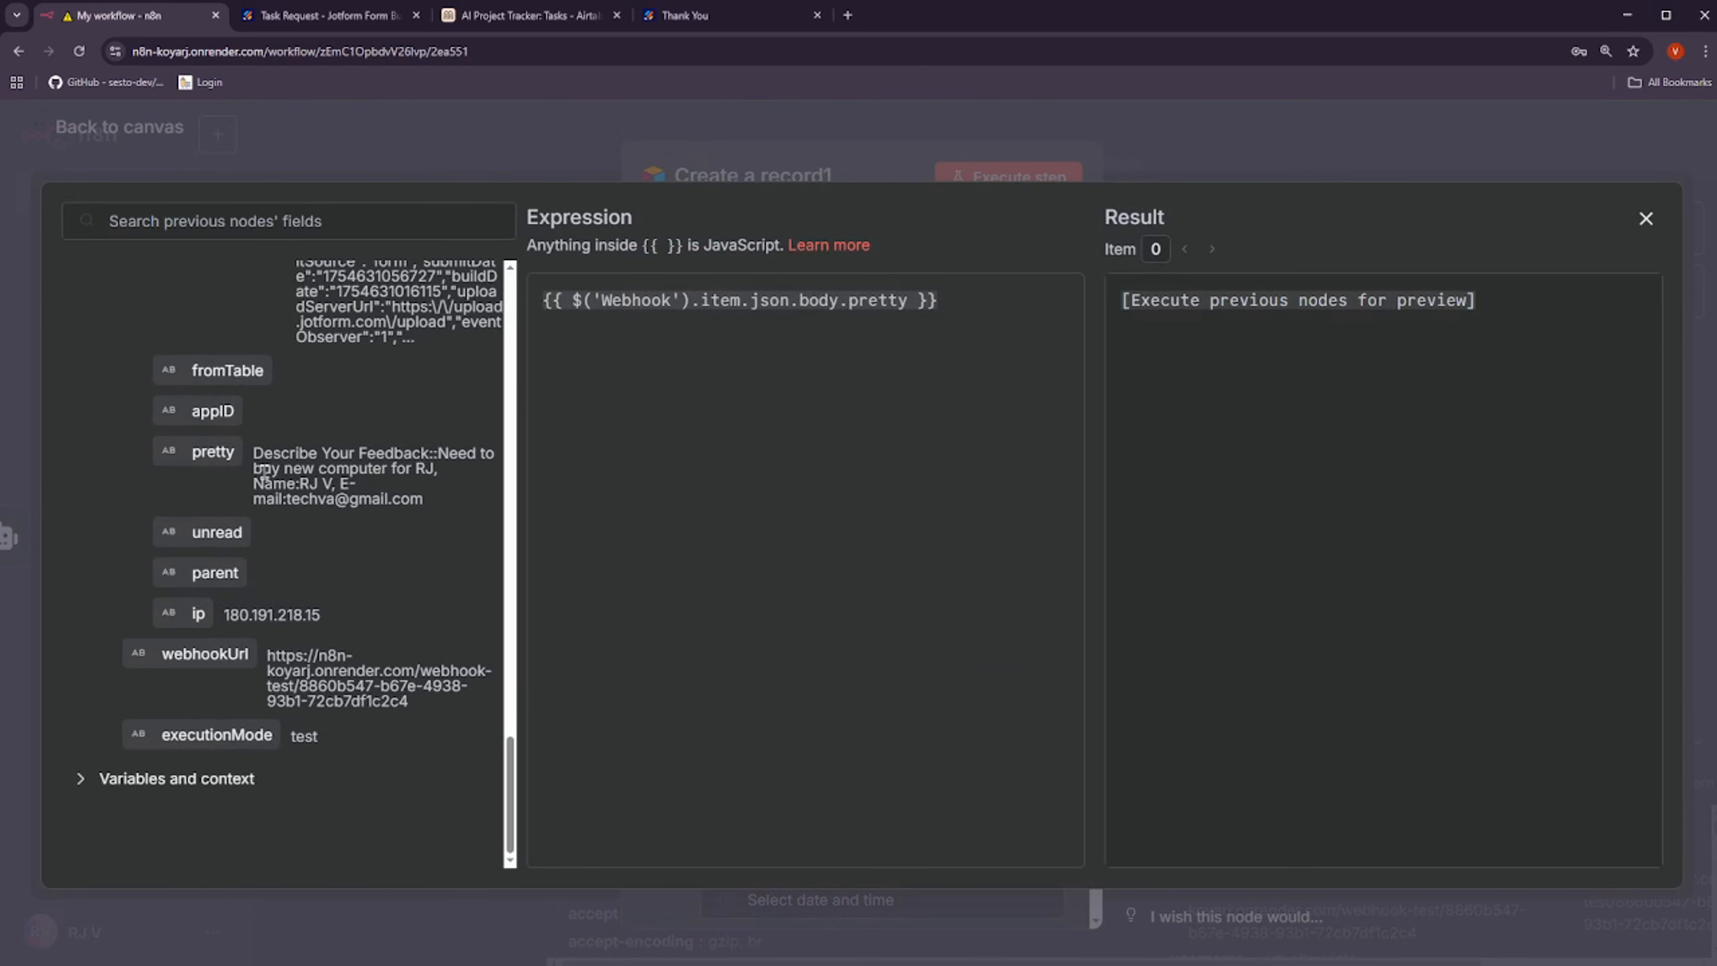
drag(432, 502, 286, 483)
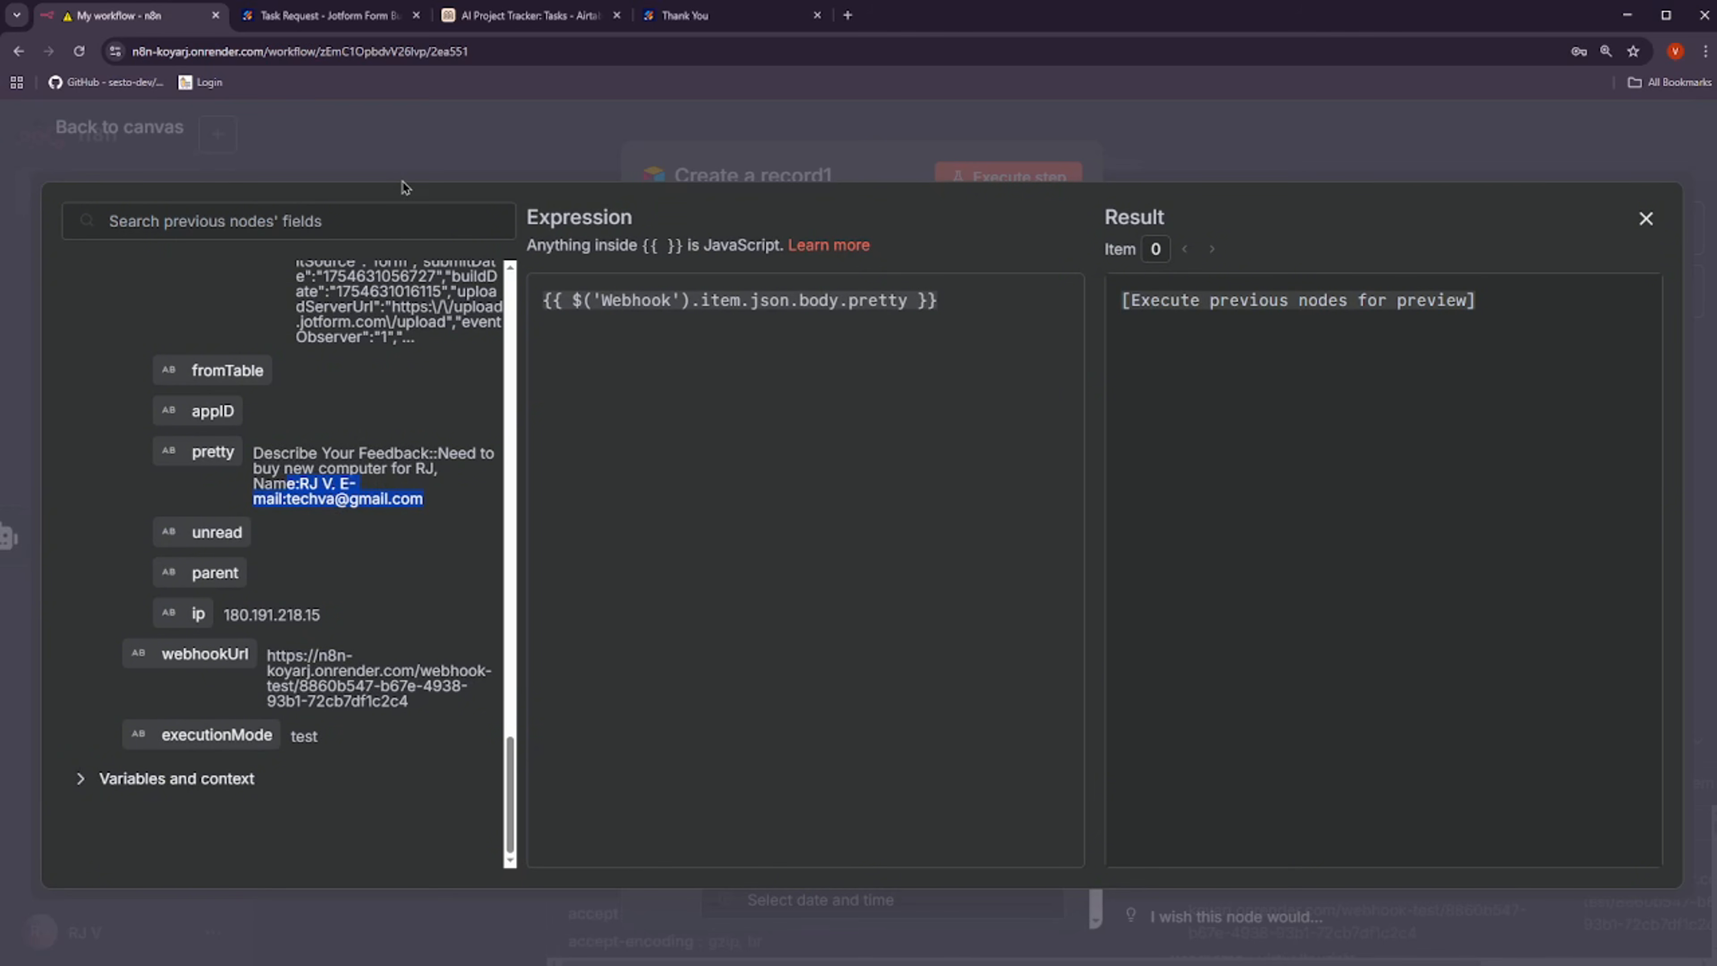
click(353, 169)
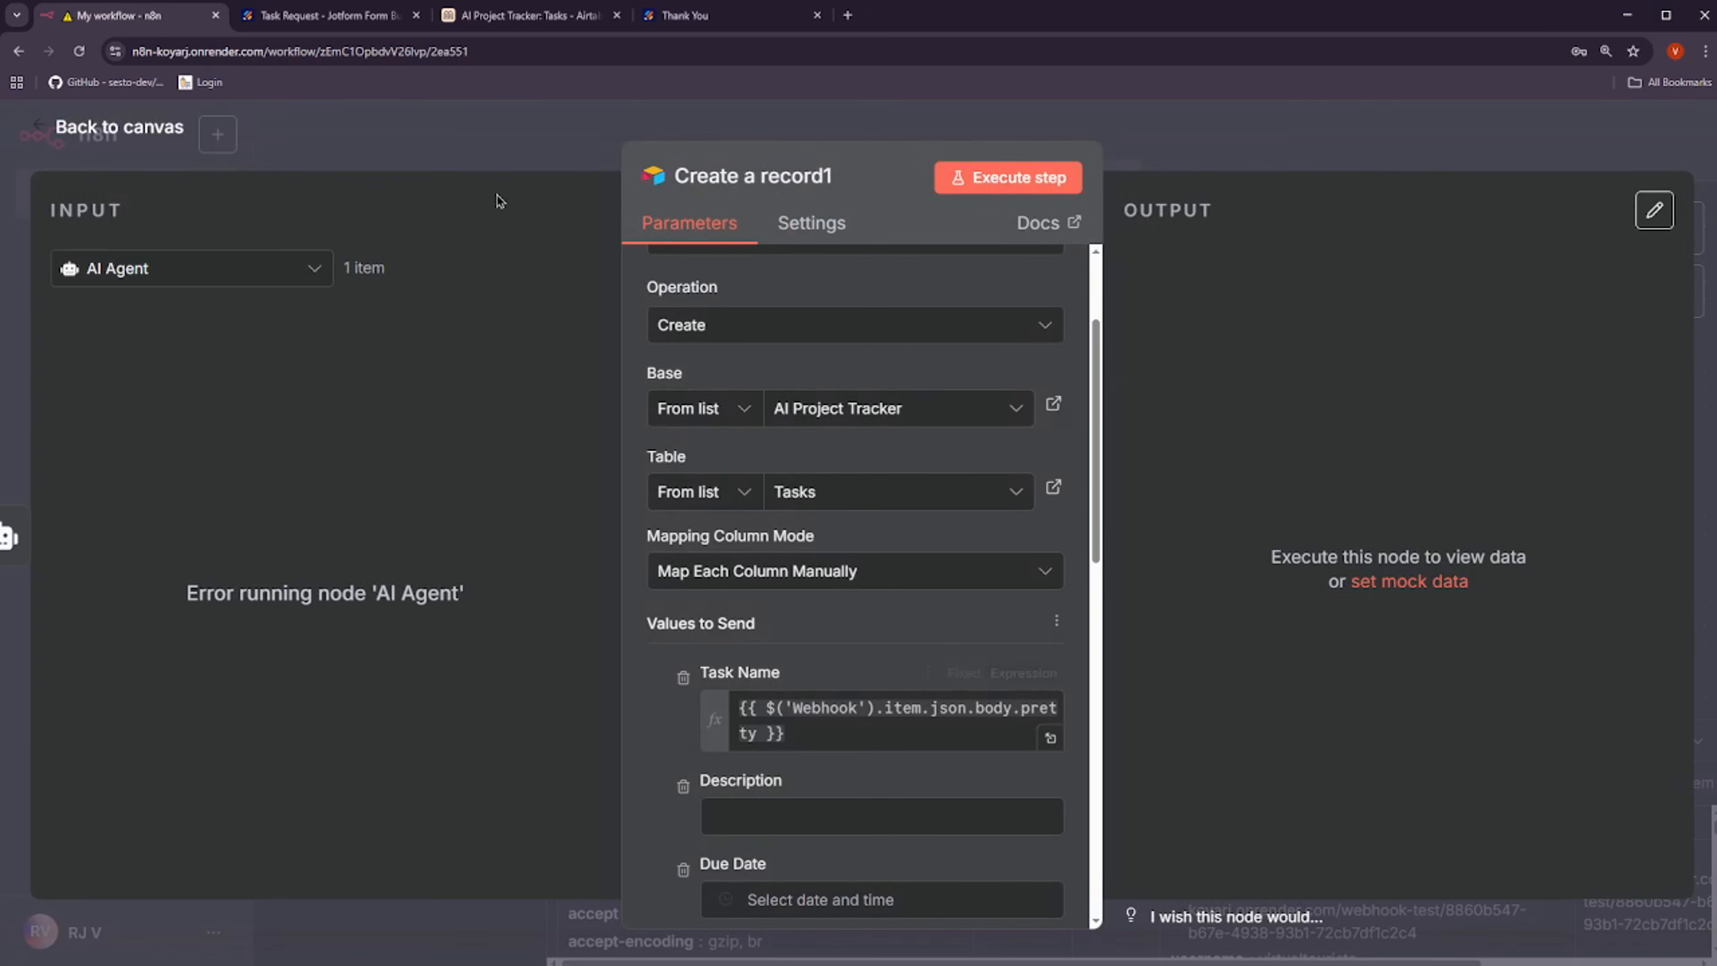
click(482, 139)
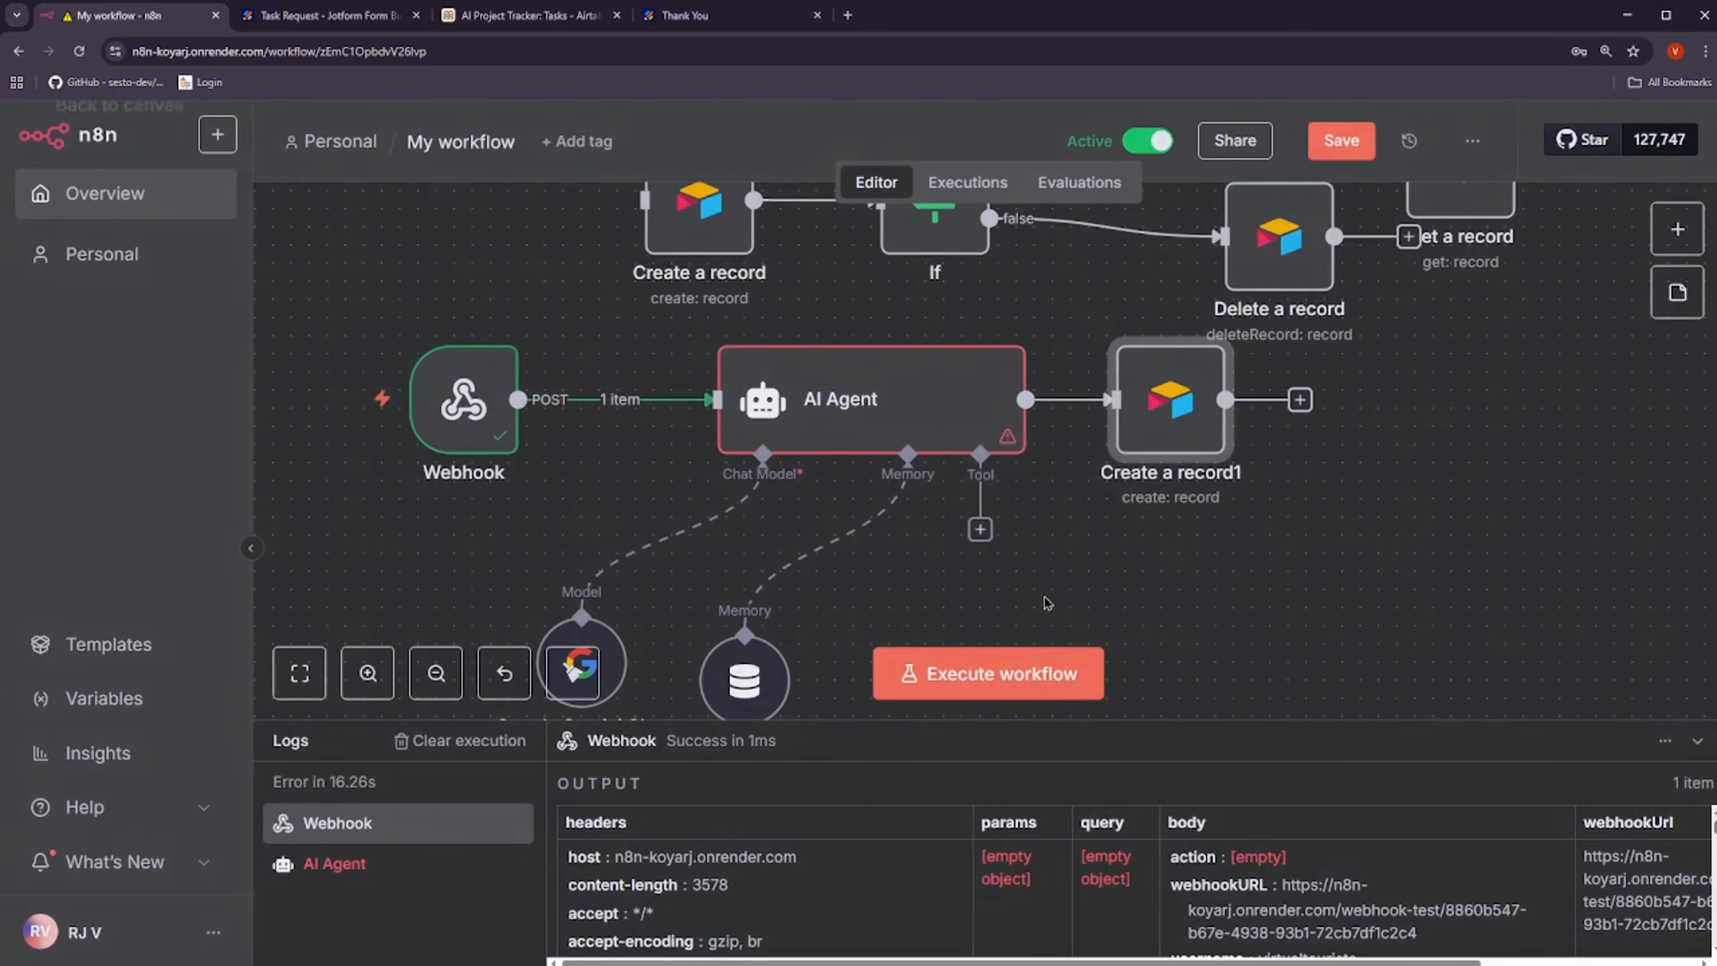
Rearrange the Simple Memory and Google Gemini Chat Model nodes closer beneath the AI Agent
drag(745, 676, 781, 622)
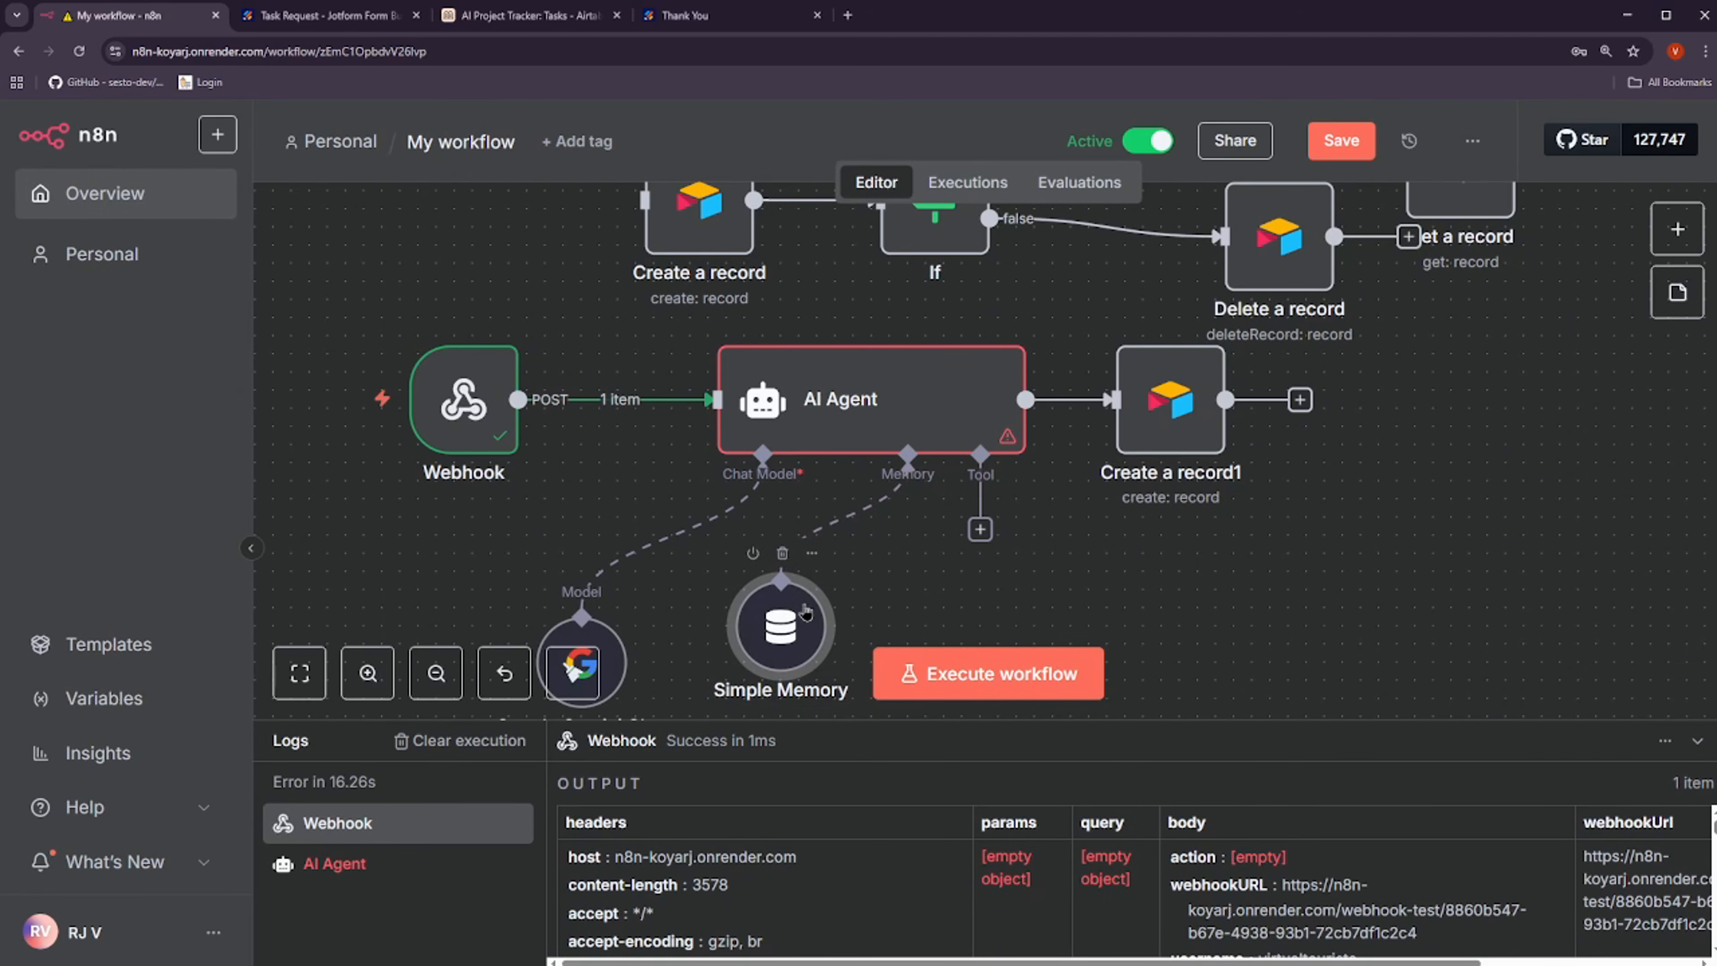
drag(616, 649, 633, 593)
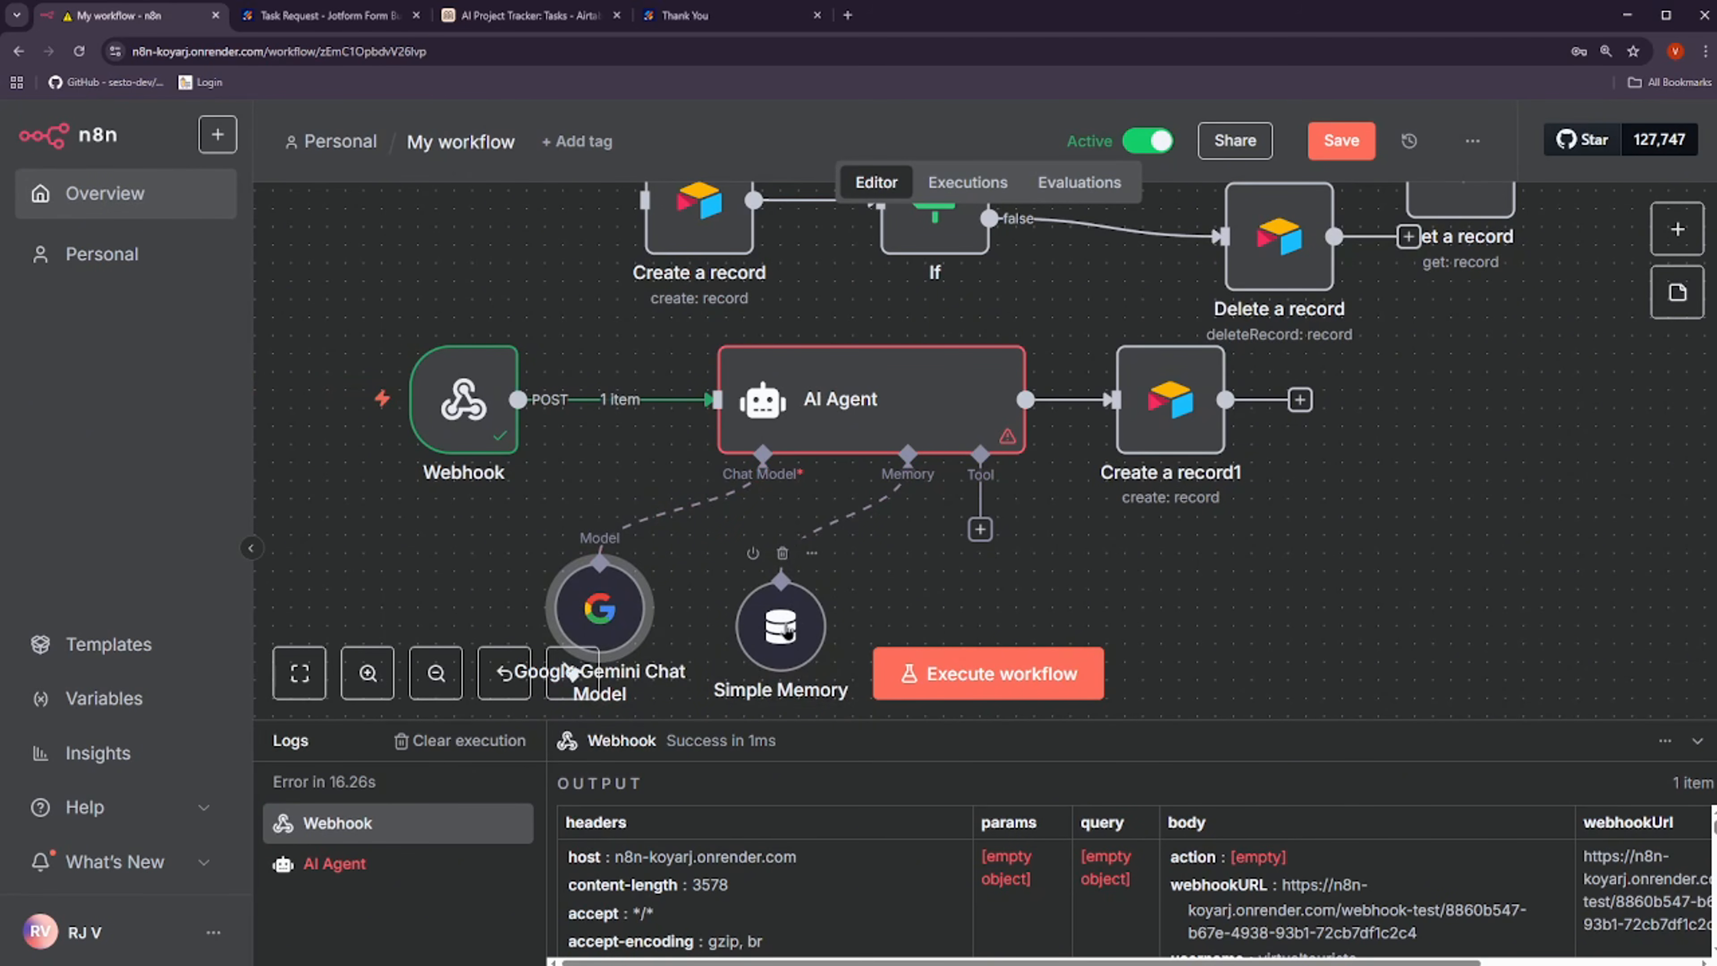
drag(788, 639, 841, 602)
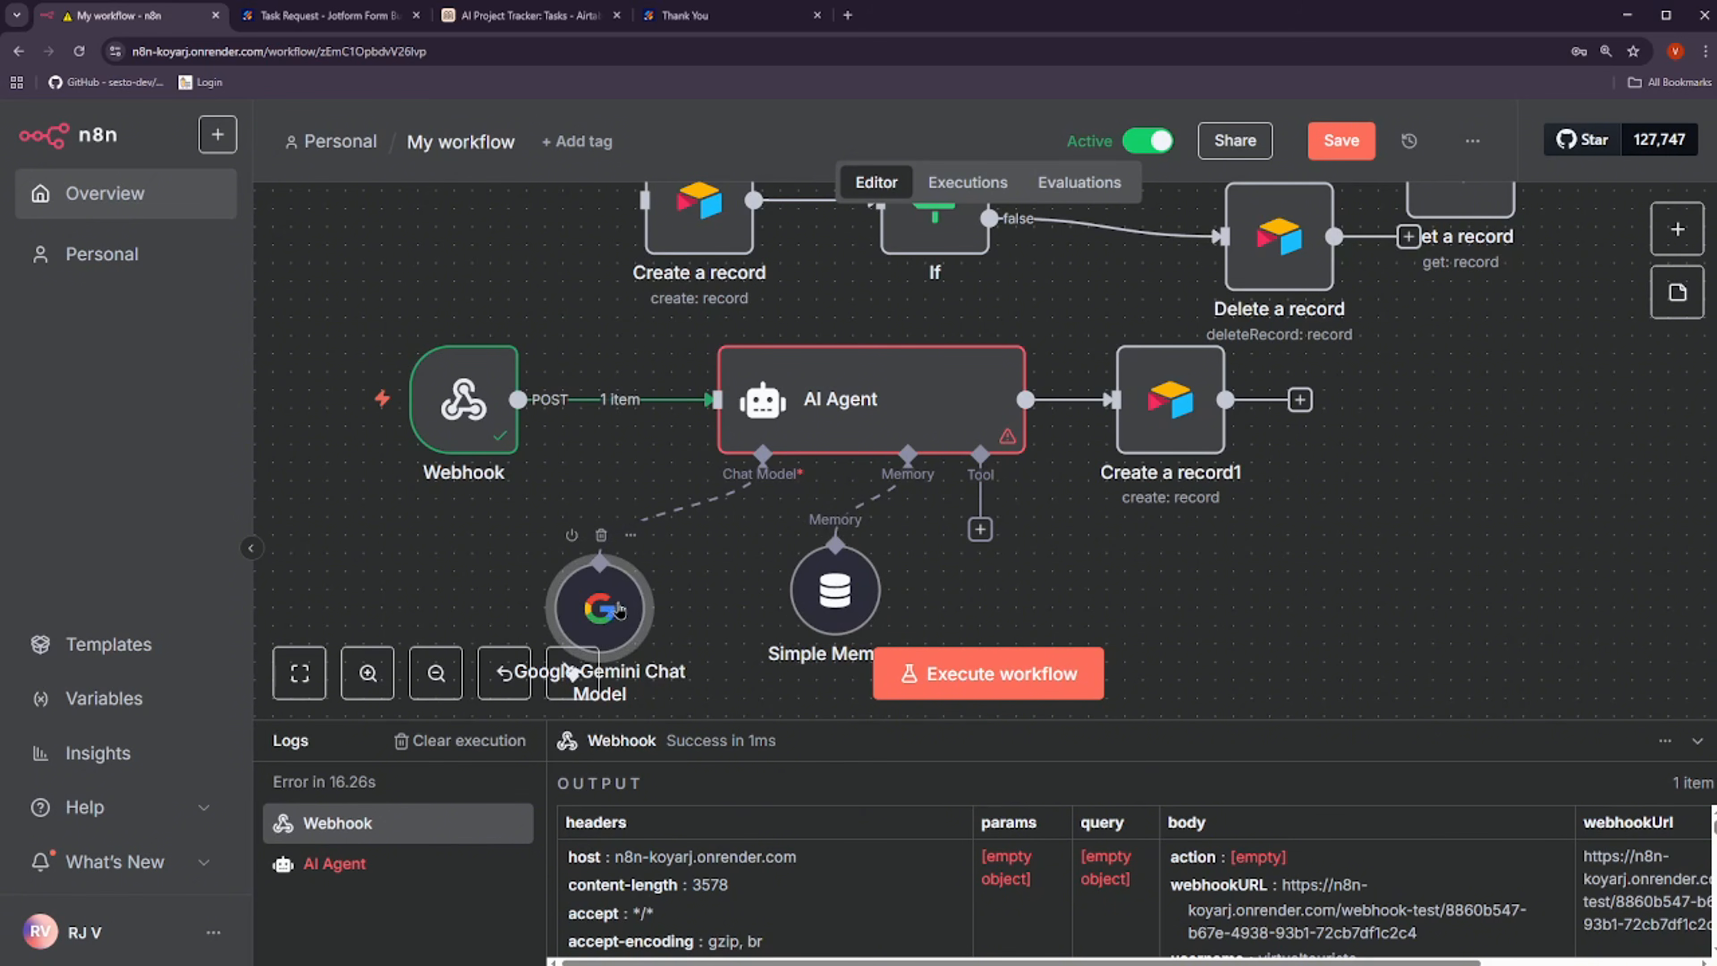
drag(612, 644, 655, 628)
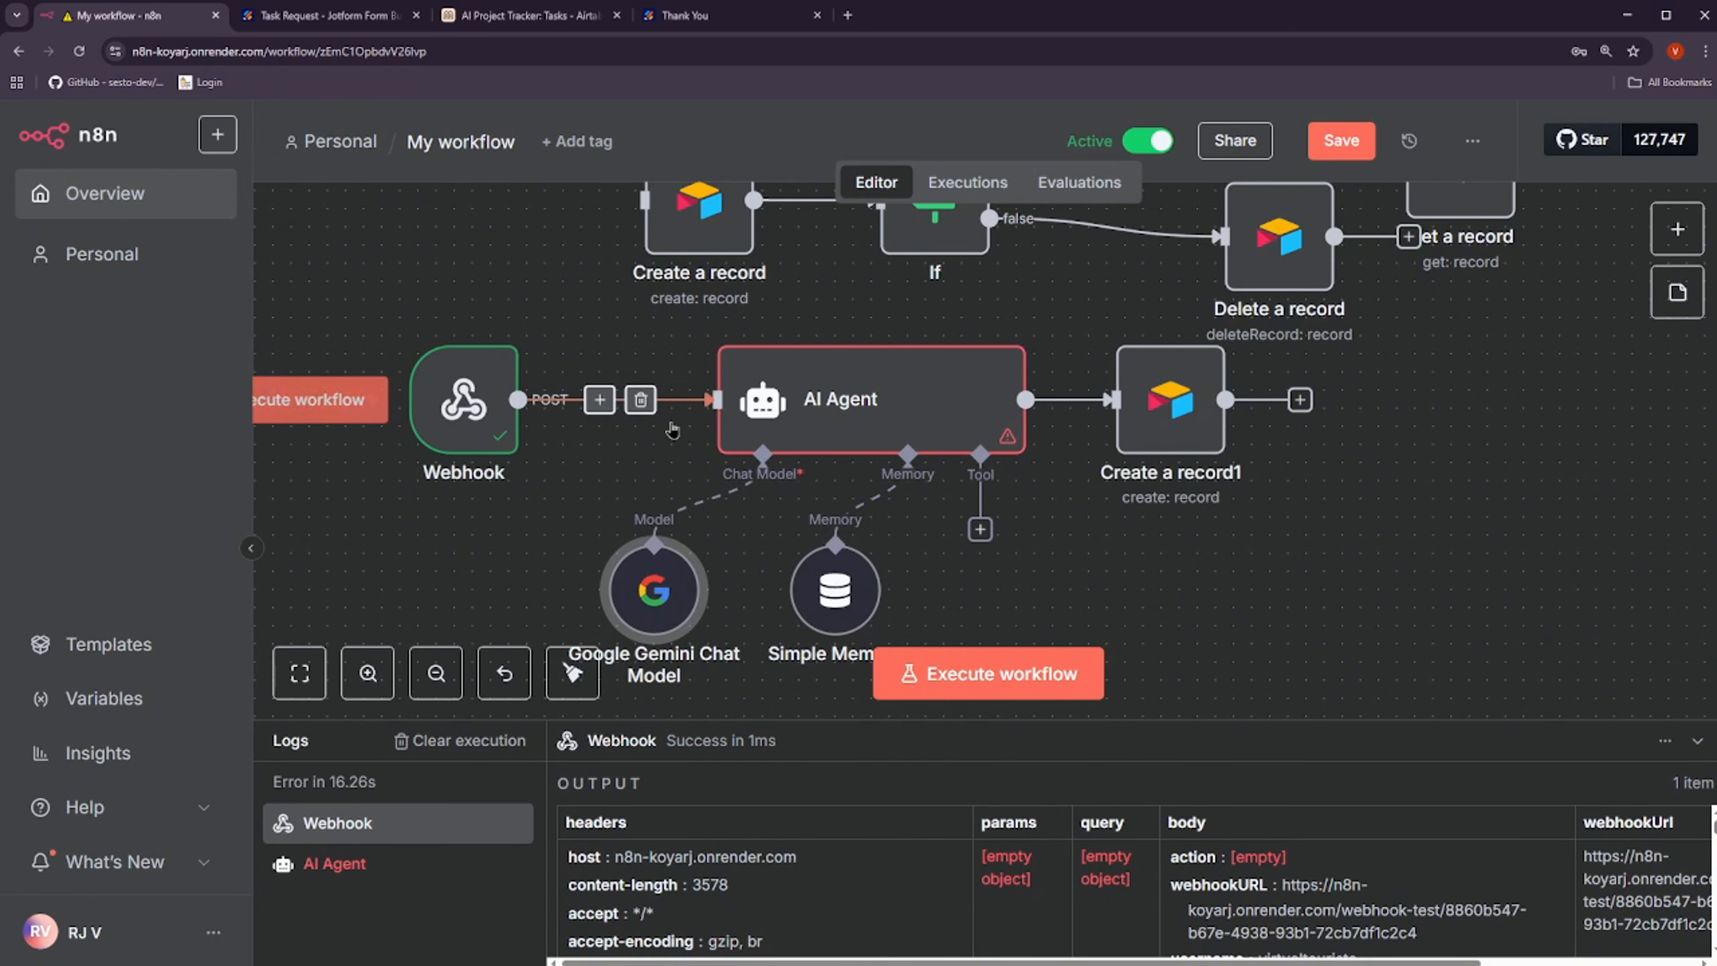
Open the AI Agent's settings, enlarge the user message prompt box and bring the webhook input's pretty field into view
double_click(946, 440)
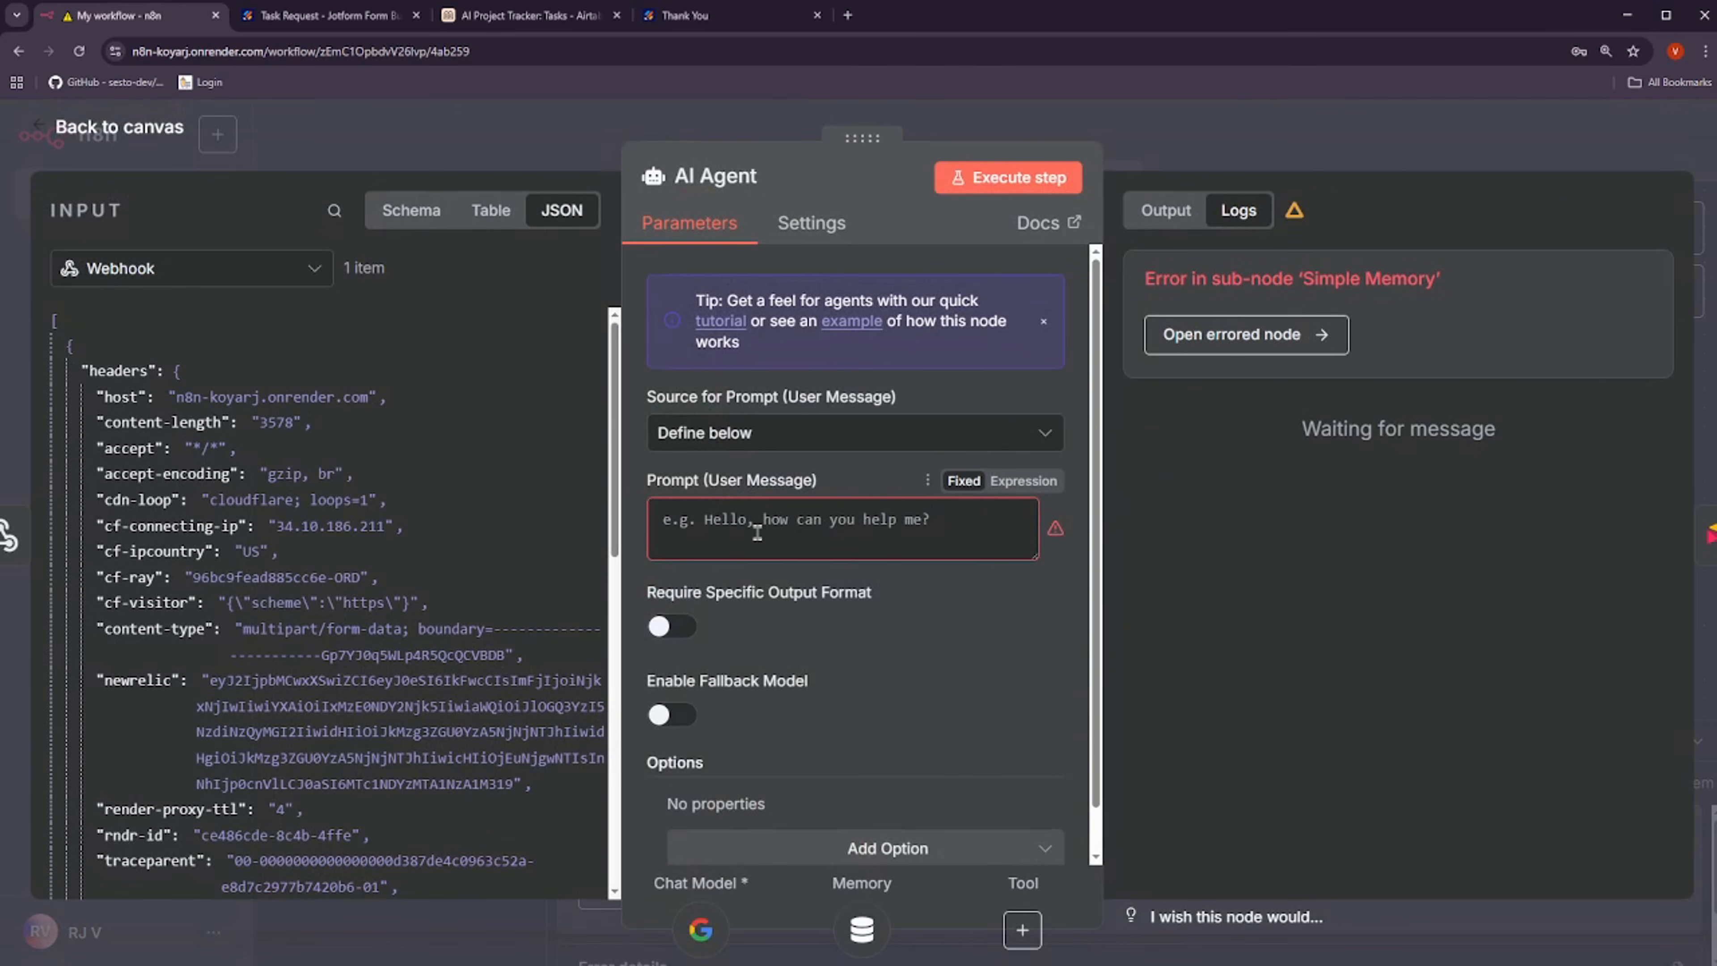
click(777, 520)
drag(1034, 558, 1034, 701)
scroll(354, 682, down, 14)
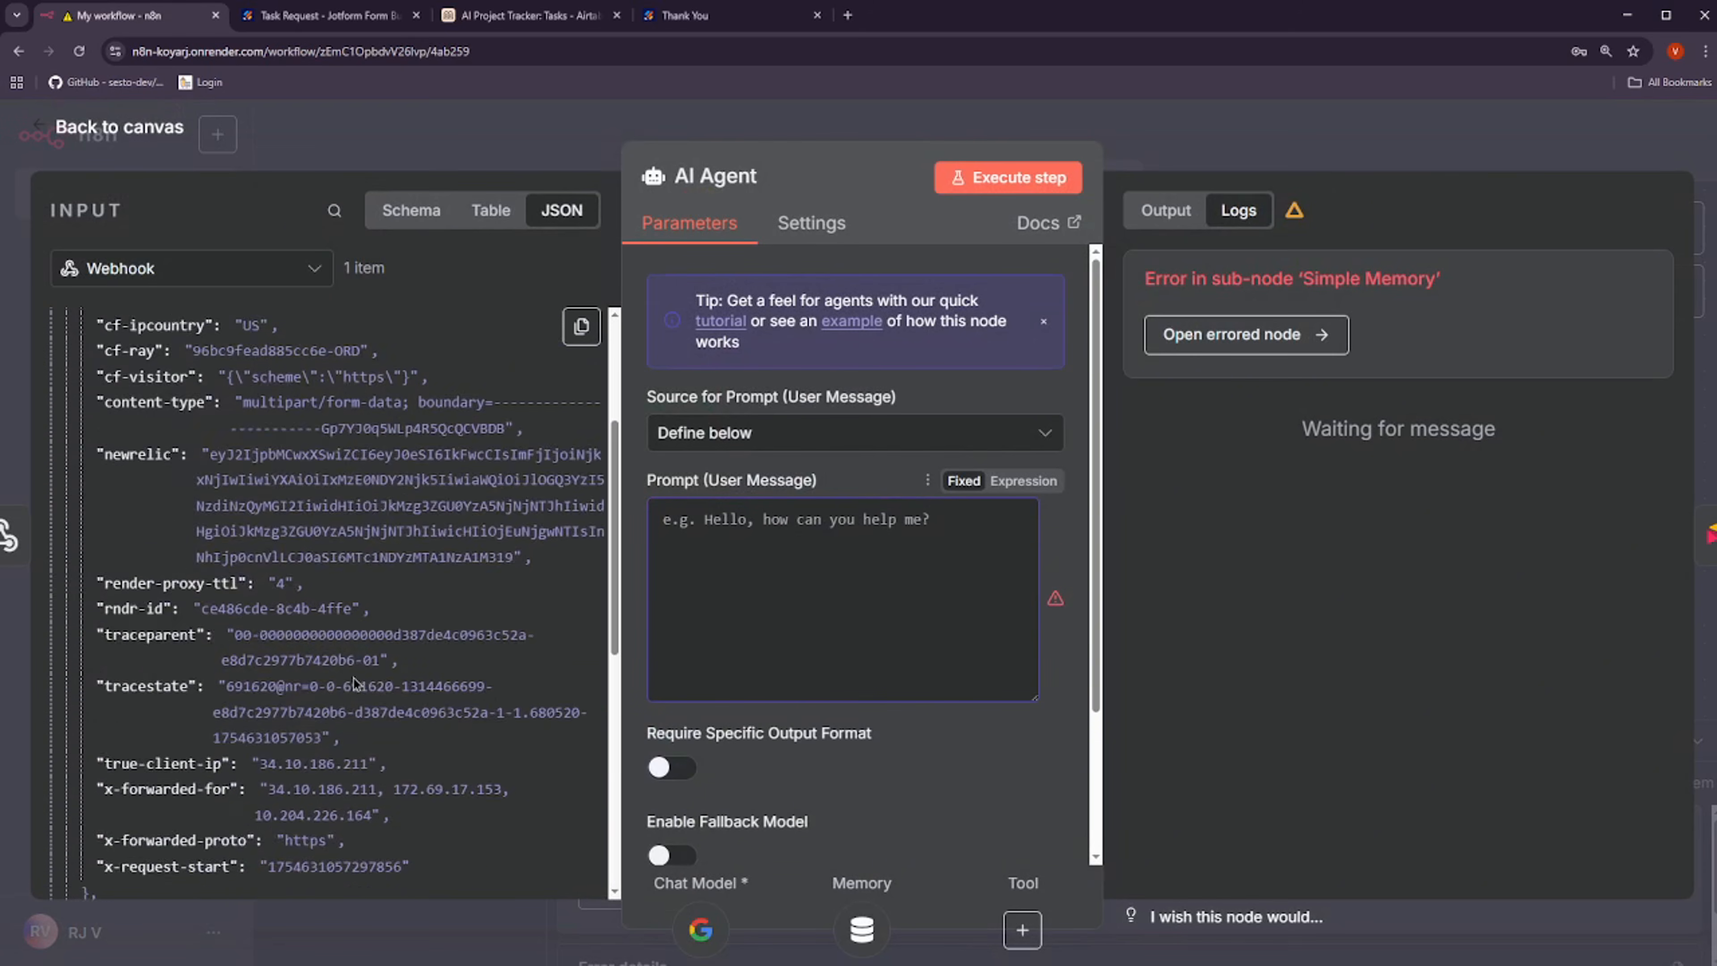
scroll(357, 689, down, 5)
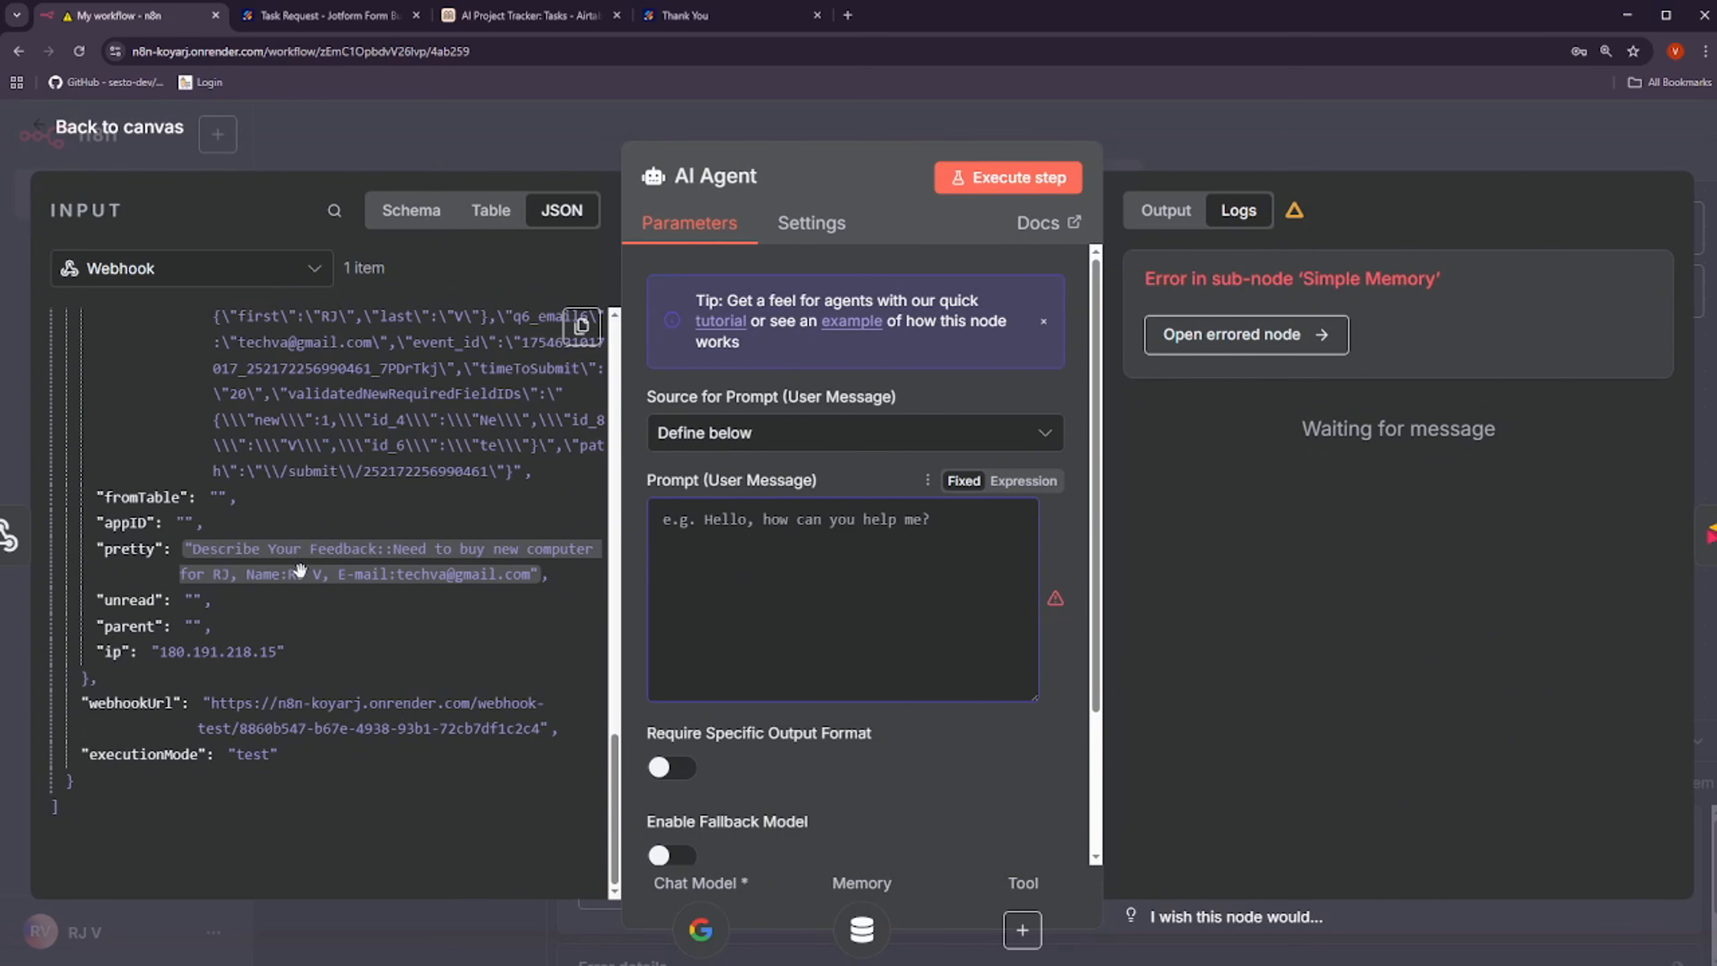
Switch to Airtable, review the columns of the Tasks table through Requestor Email, and return to the AI Agent settings in n8n
click(347, 29)
key(ctrl+Tab)
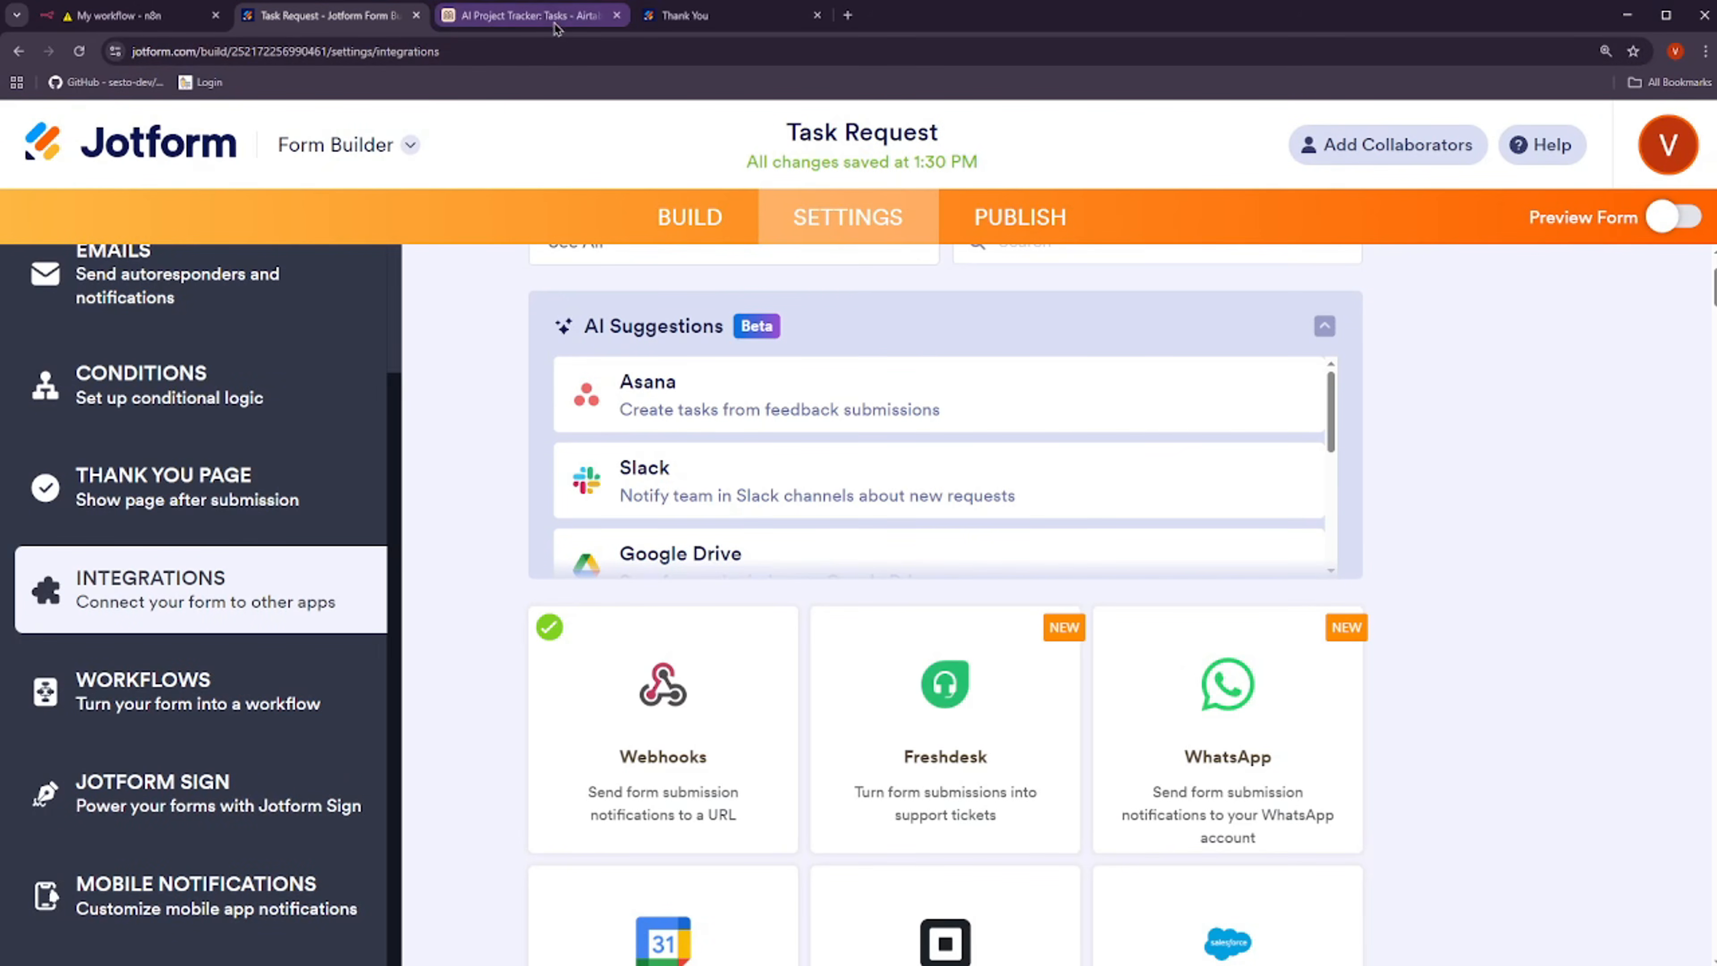
scroll(864, 808, right, 10)
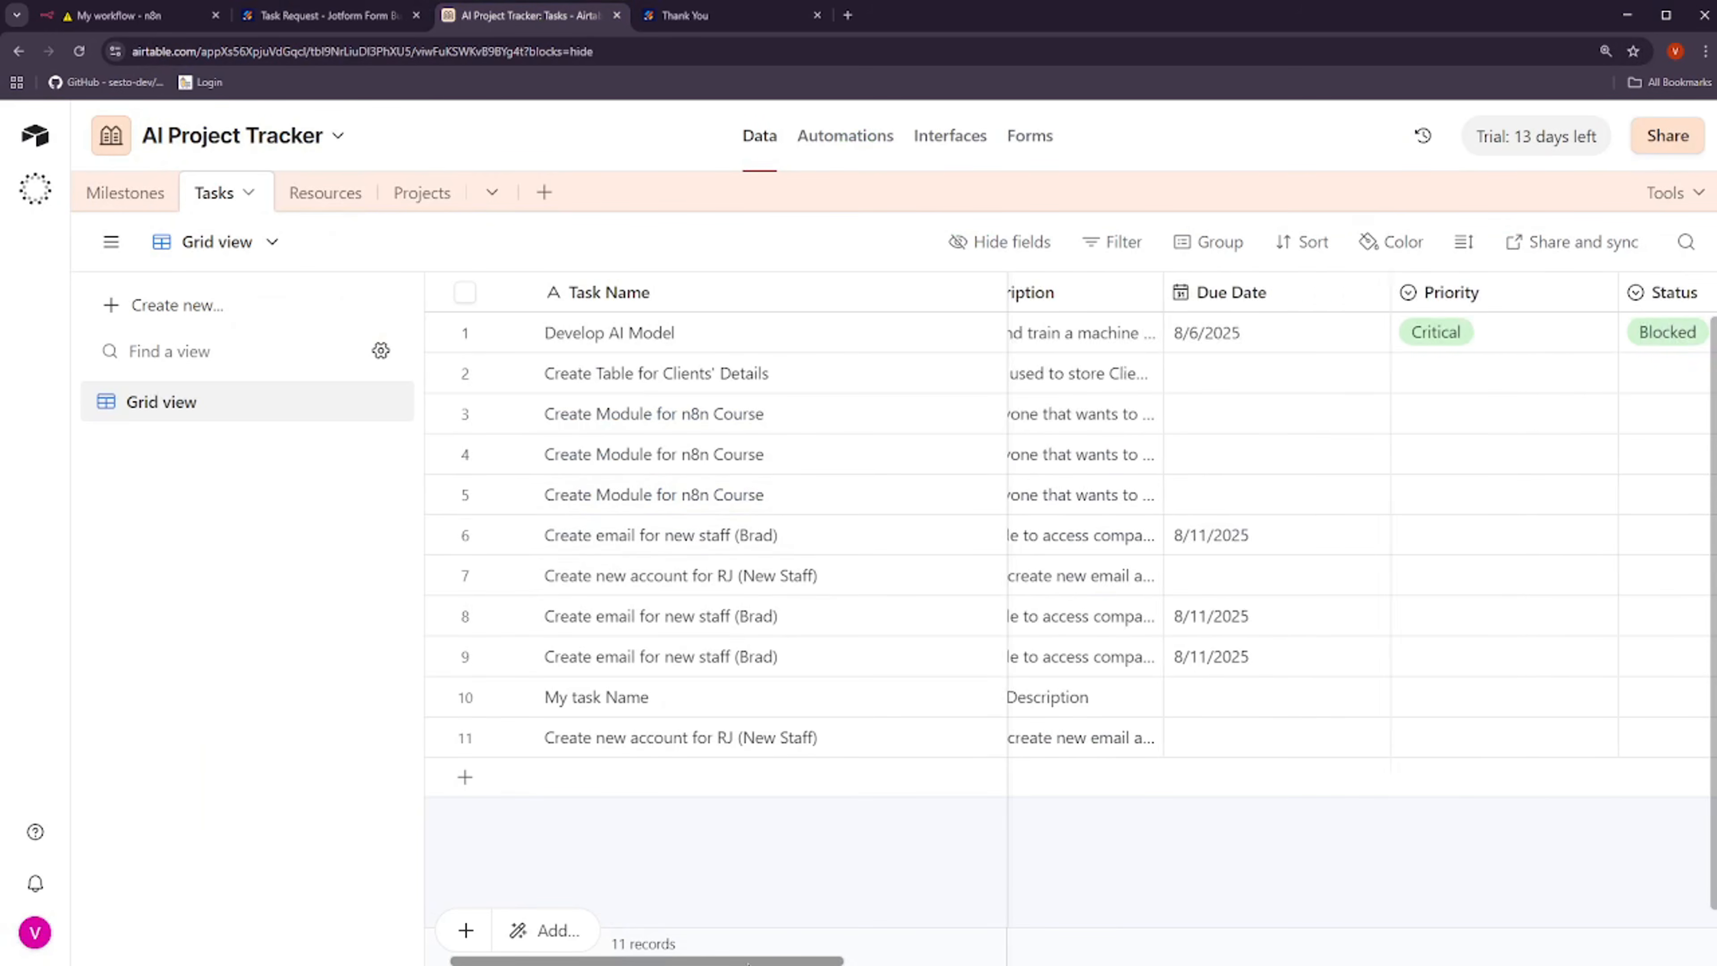
scroll(1361, 541, right, 5)
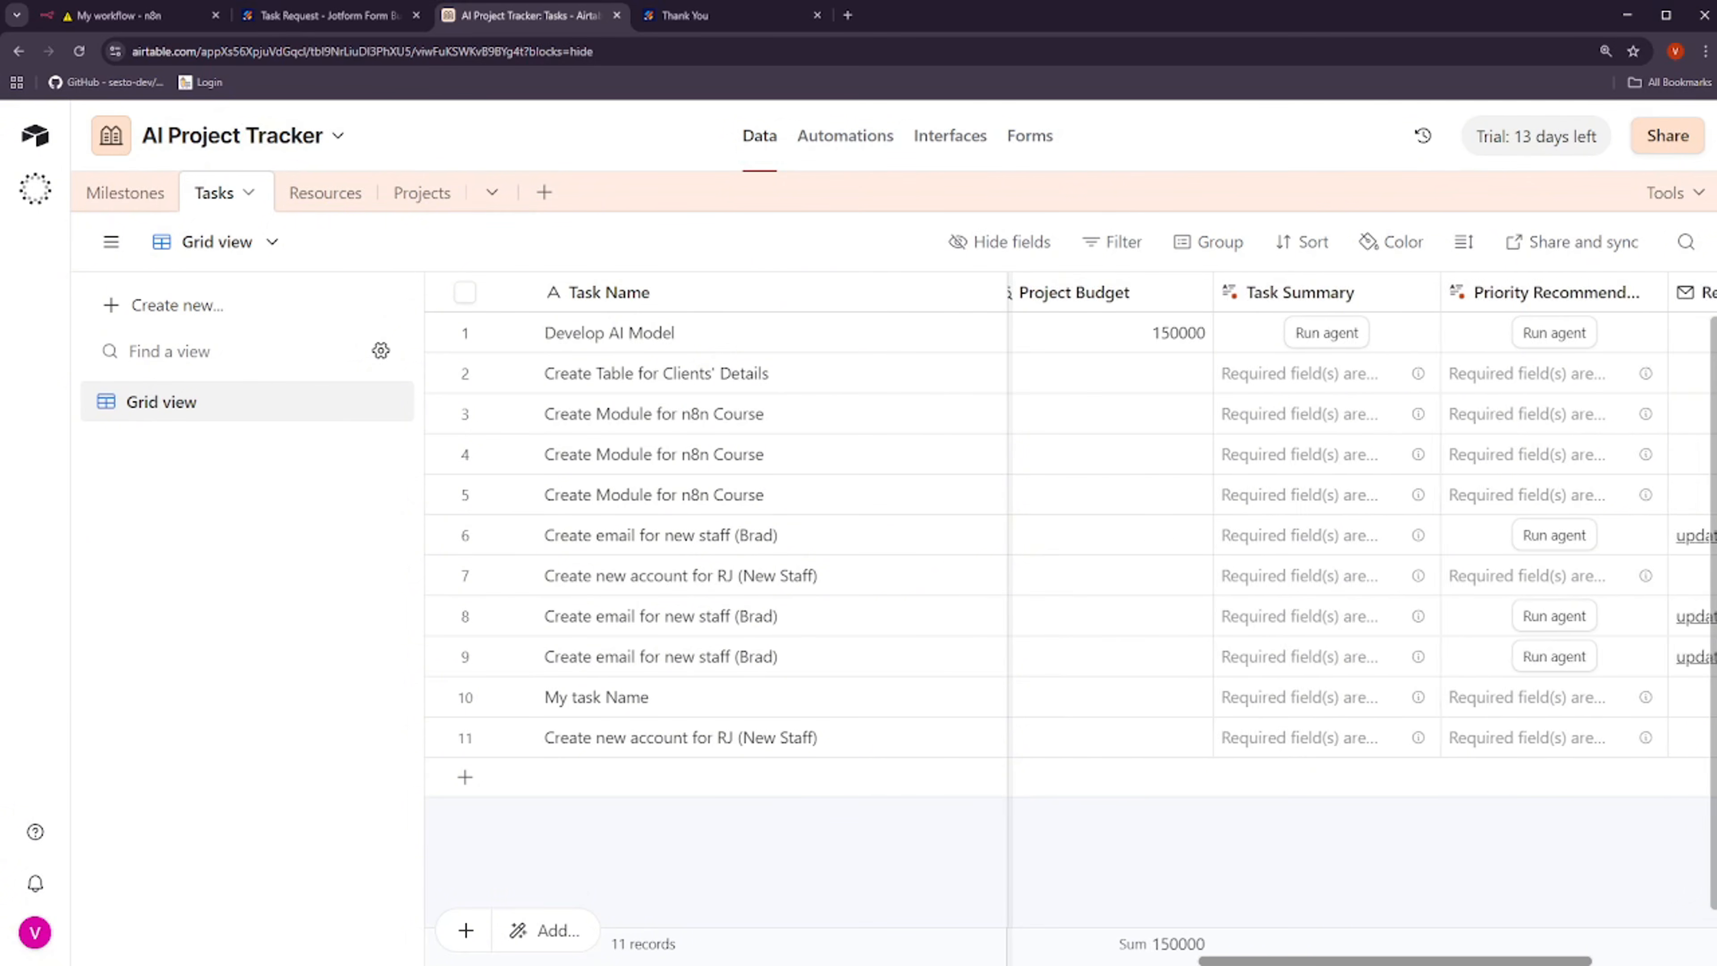
scroll(1362, 541, left, 10)
scroll(1338, 659, right, 10)
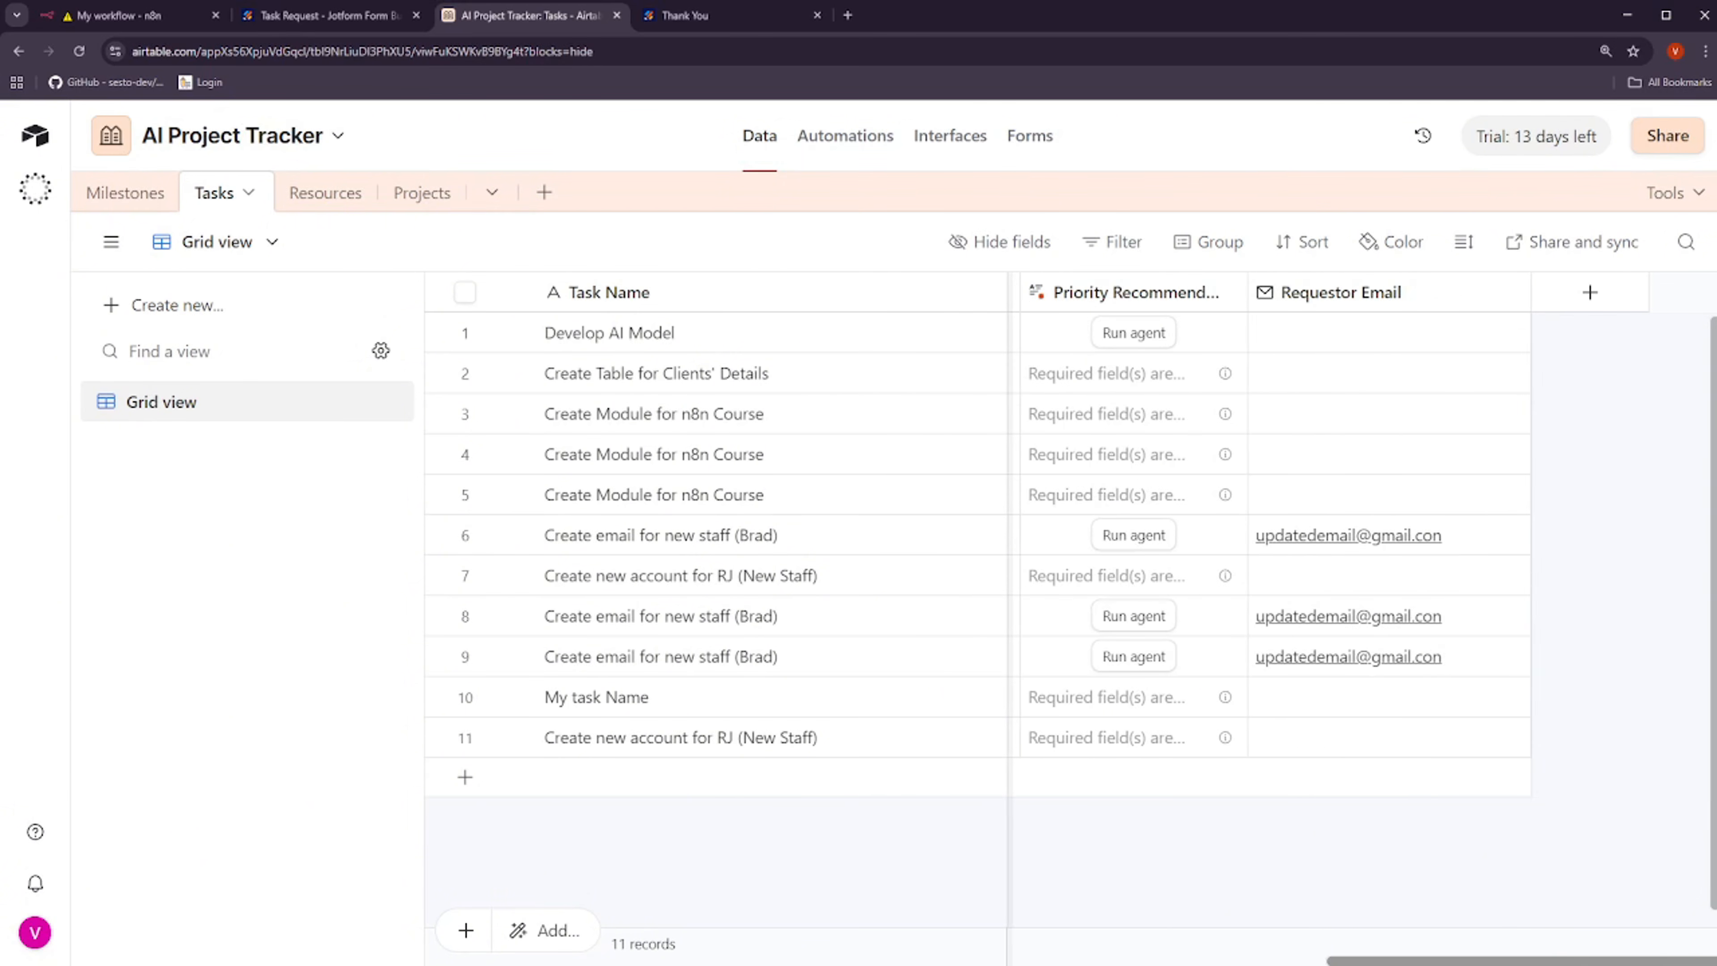
drag(1512, 960, 1373, 960)
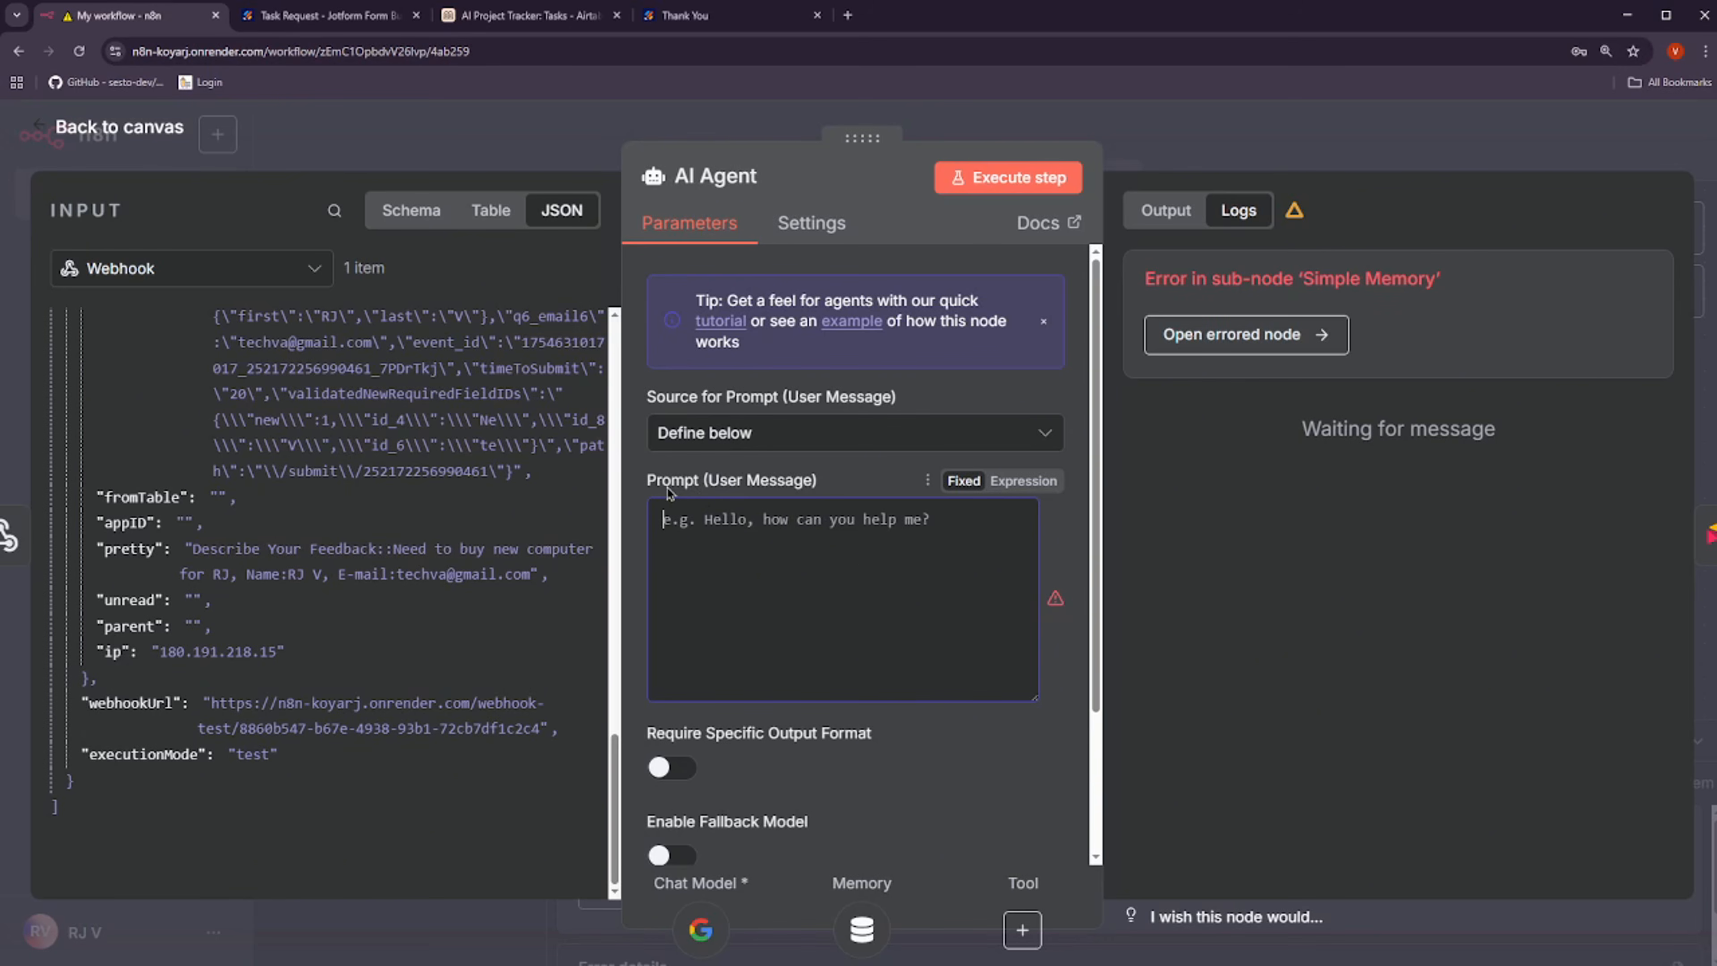
Search the web for chatgpt in a new browser tab, open ChatGPT and begin a message with "I want to"
click(847, 14)
text(chat)
key(Return)
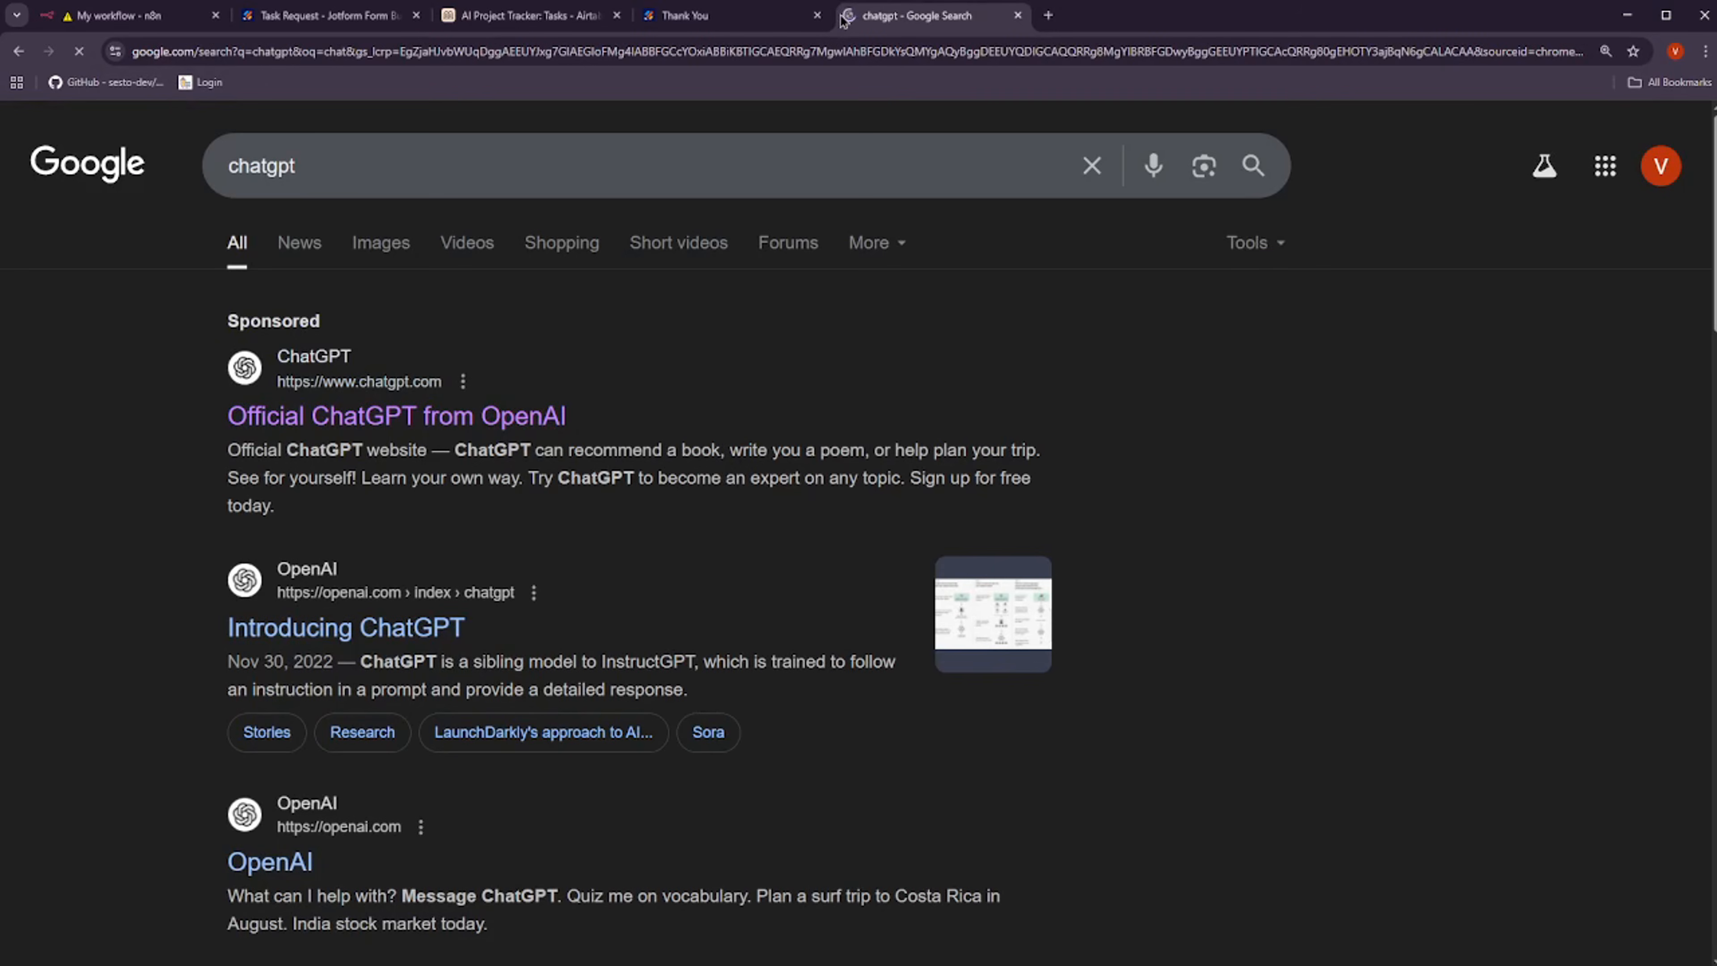
click(396, 415)
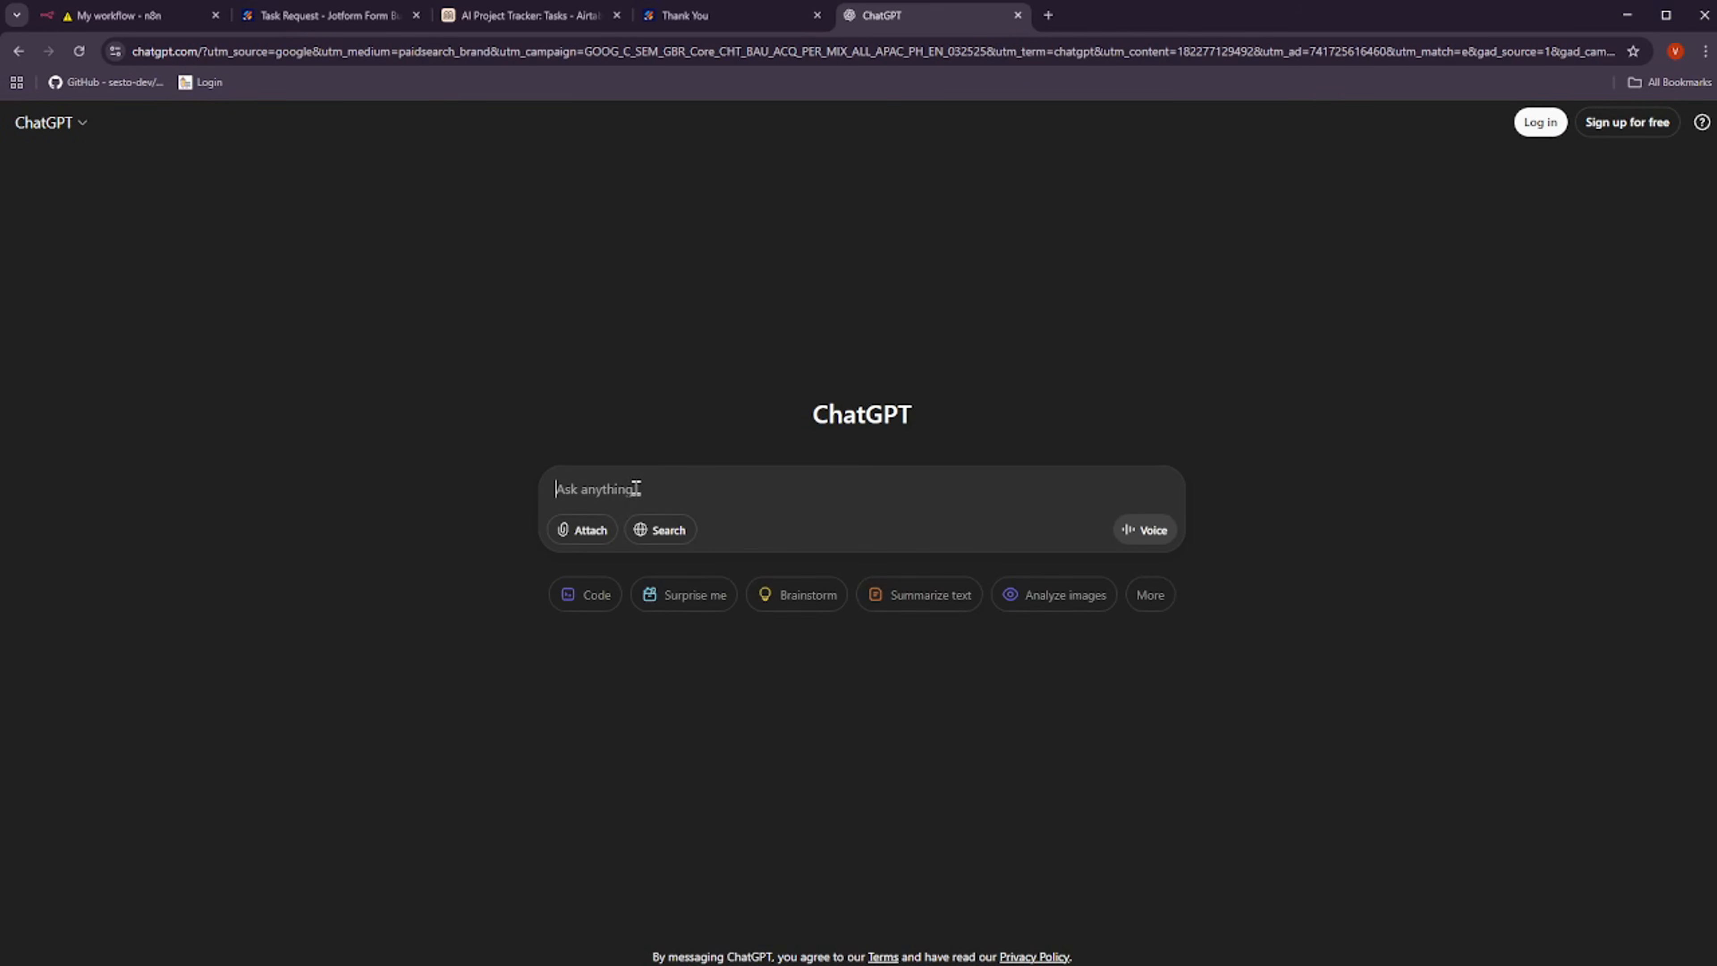
text(I want to)
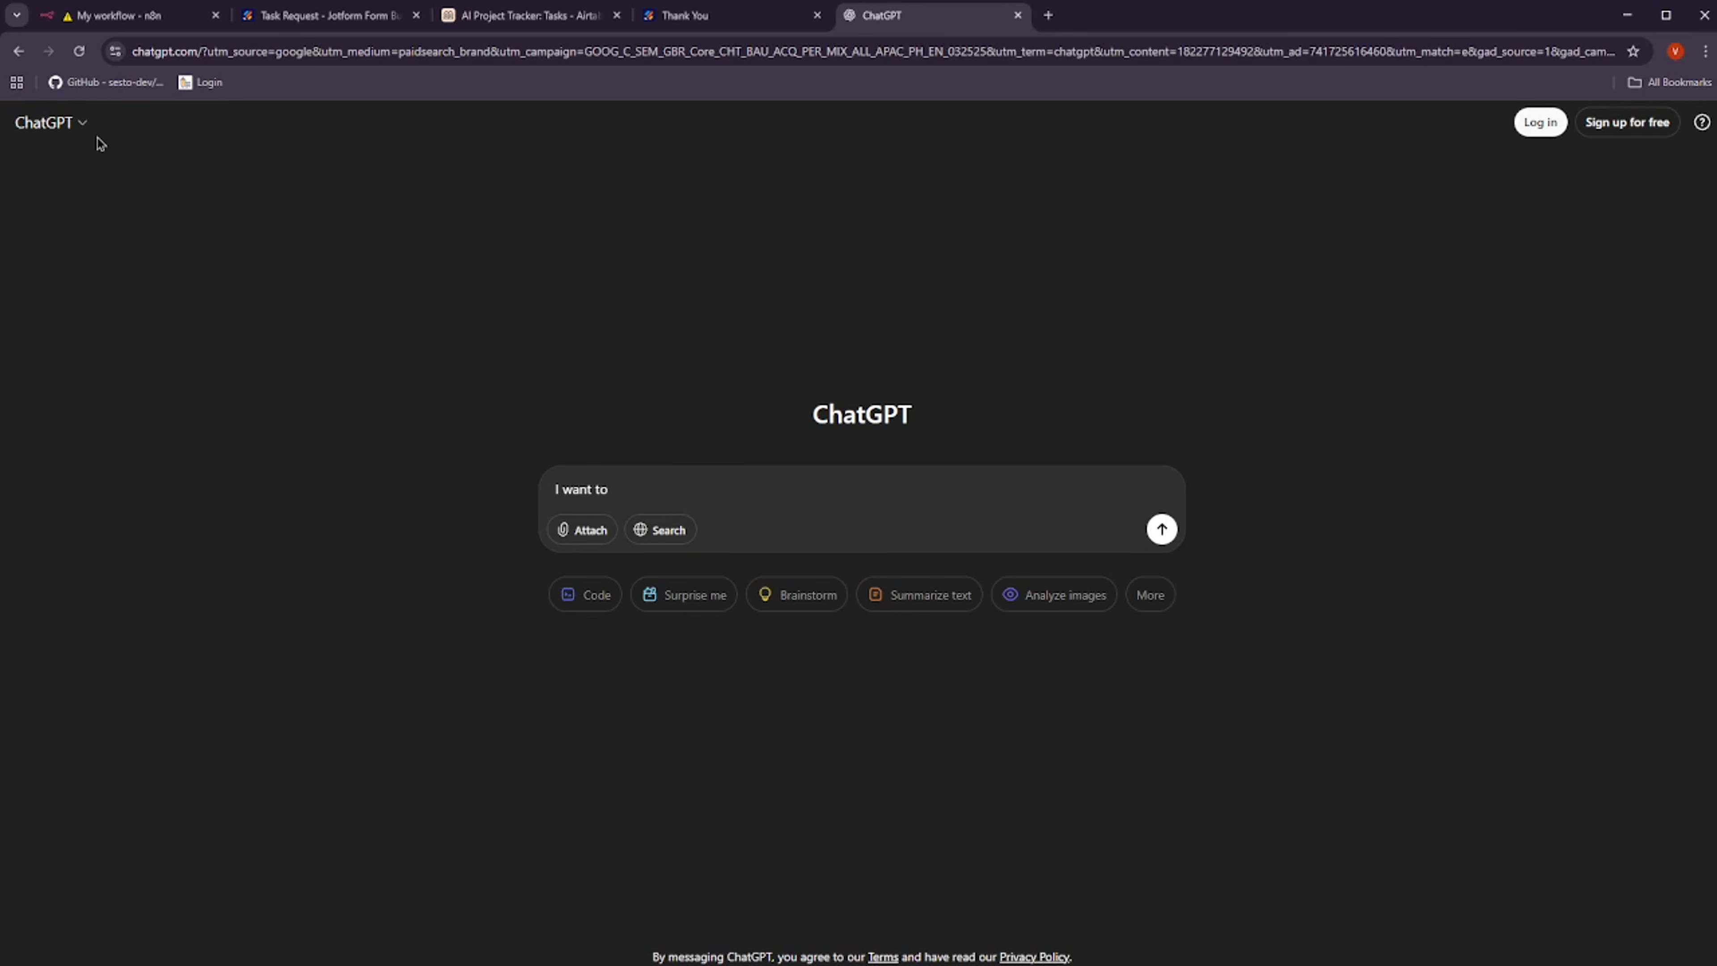
Copy the pretty field's value from the AI Agent's webhook input in n8n and return to the ChatGPT message
click(144, 24)
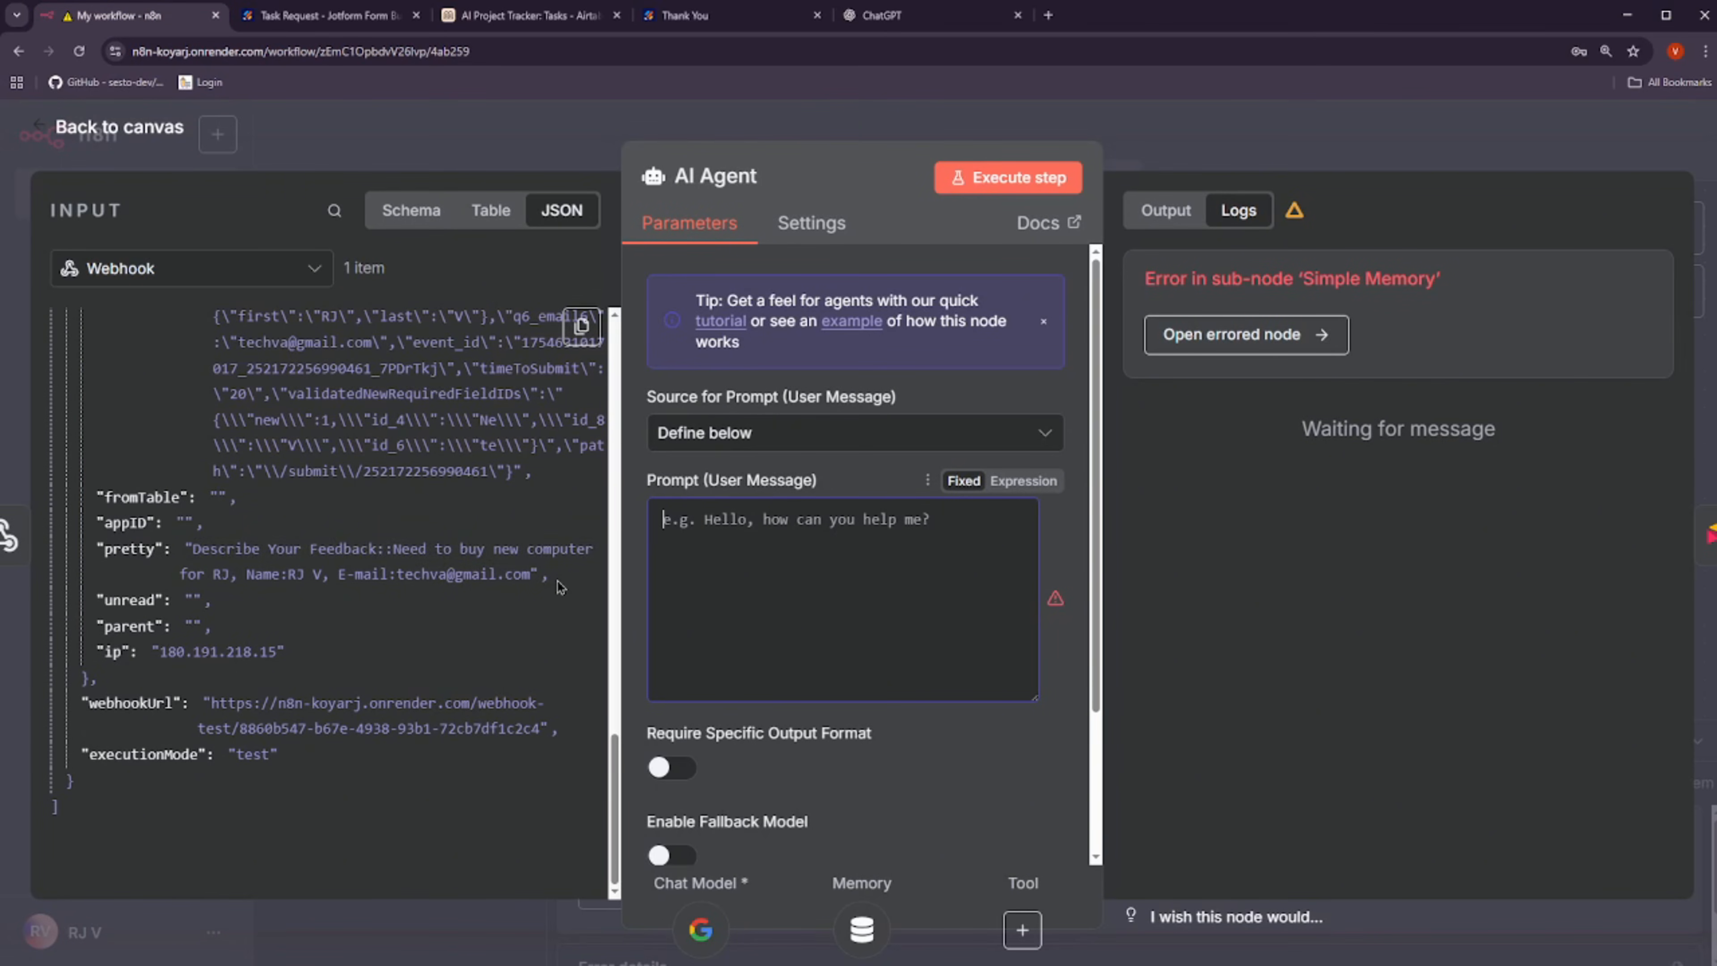
drag(558, 582, 95, 548)
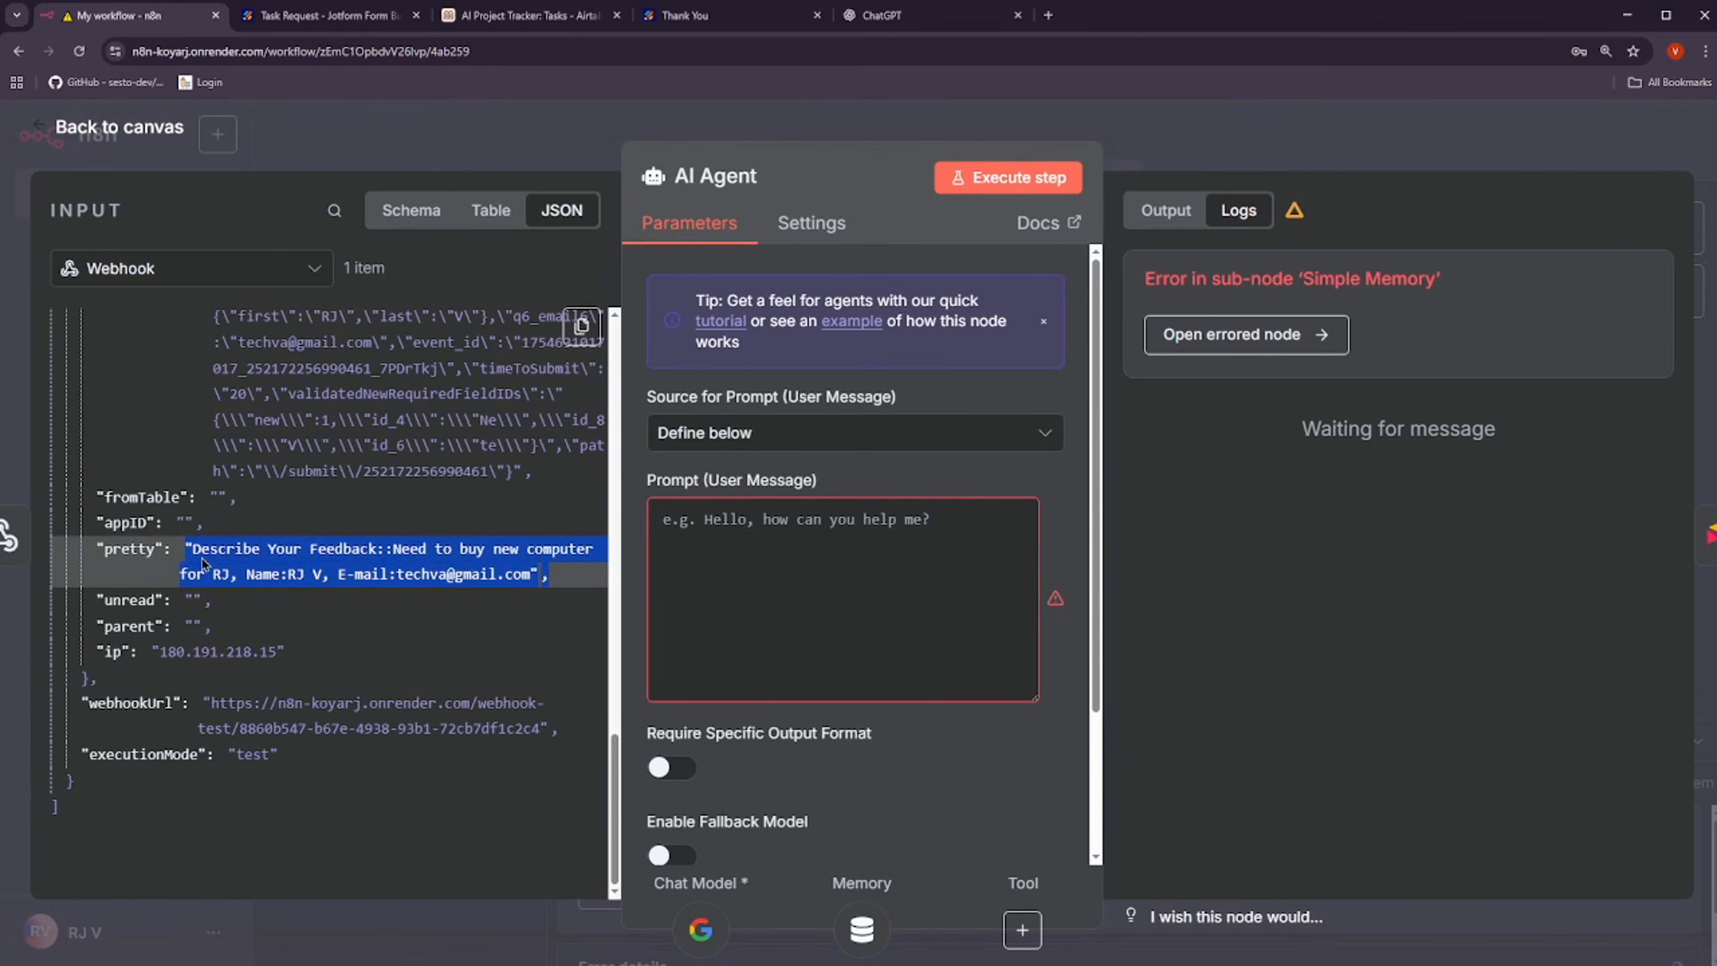
click(886, 15)
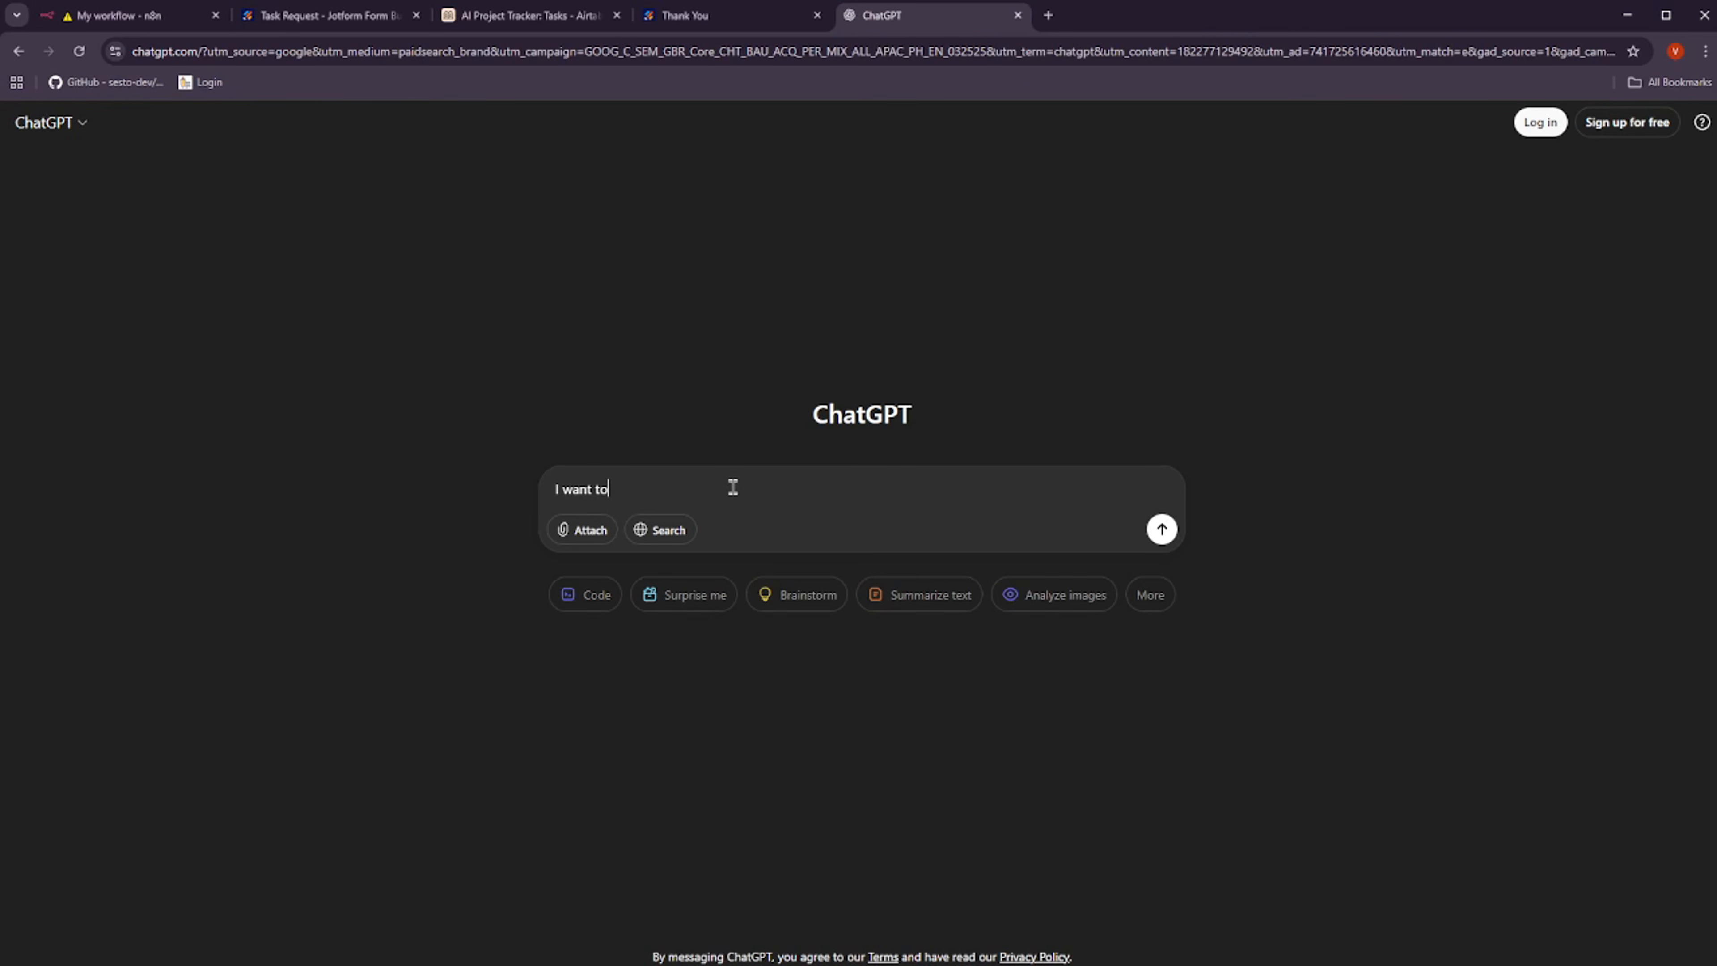
Continue the message with "transform the data below to JSON format: {""}" and paste the copied webhook text under a "data:" line
text(transform the data below to JSON)
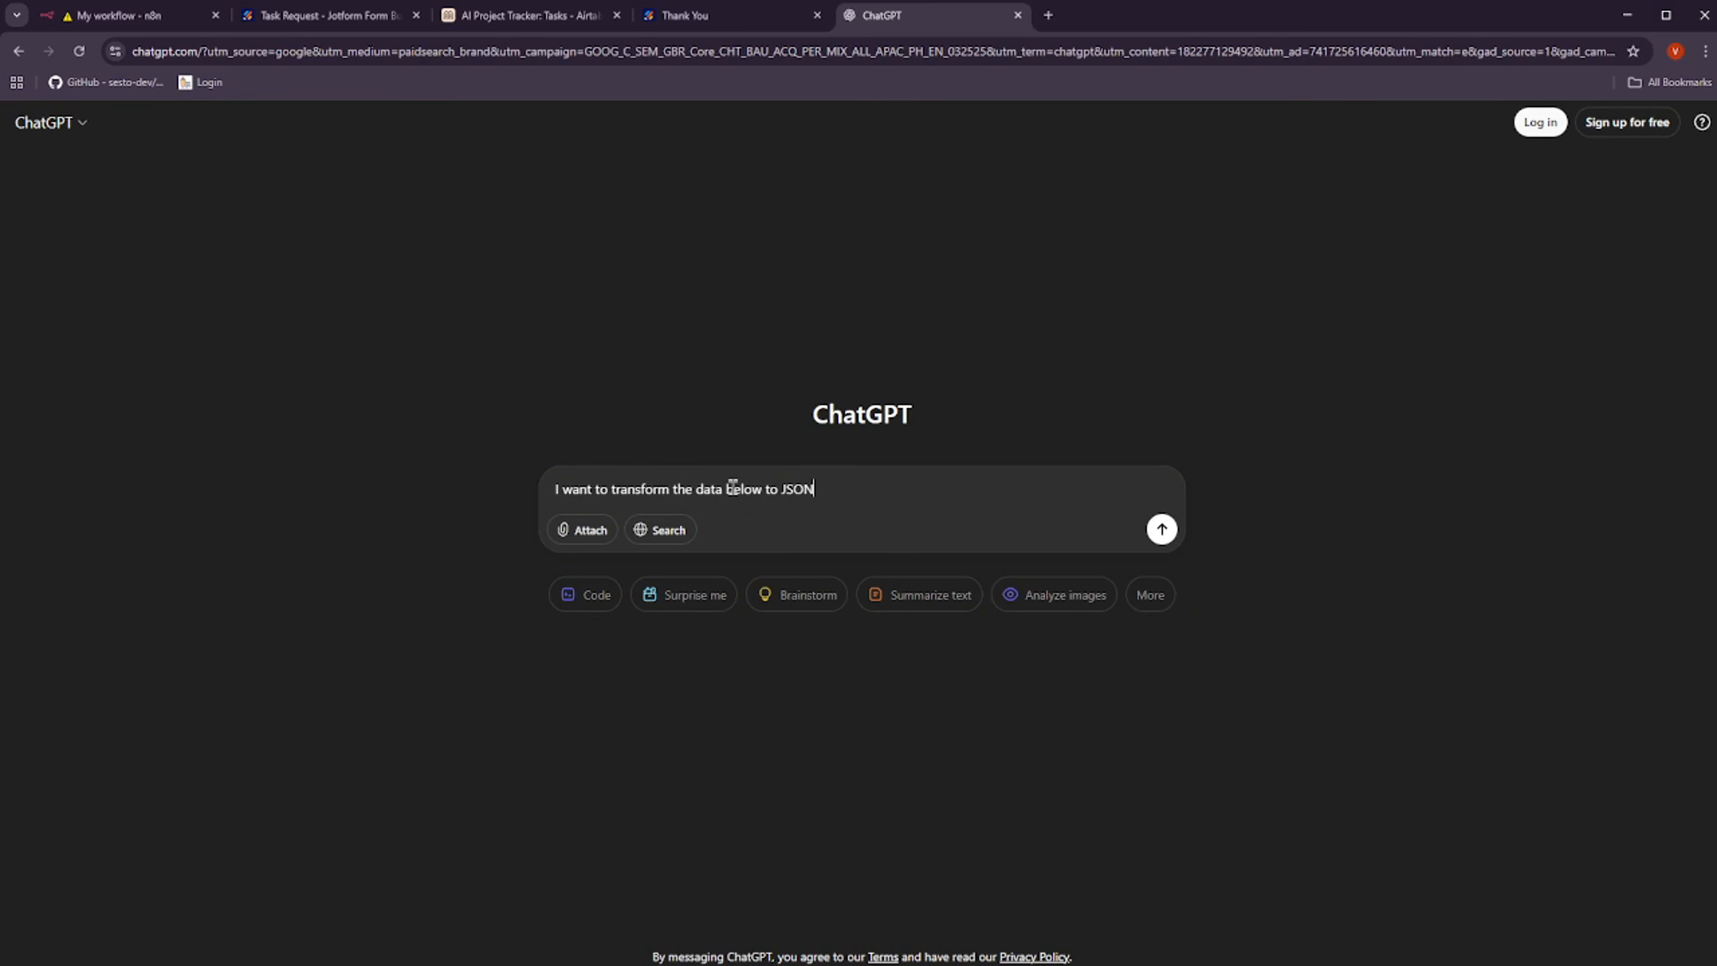
text( format)
key(shift+Return)
key(shift+Return)
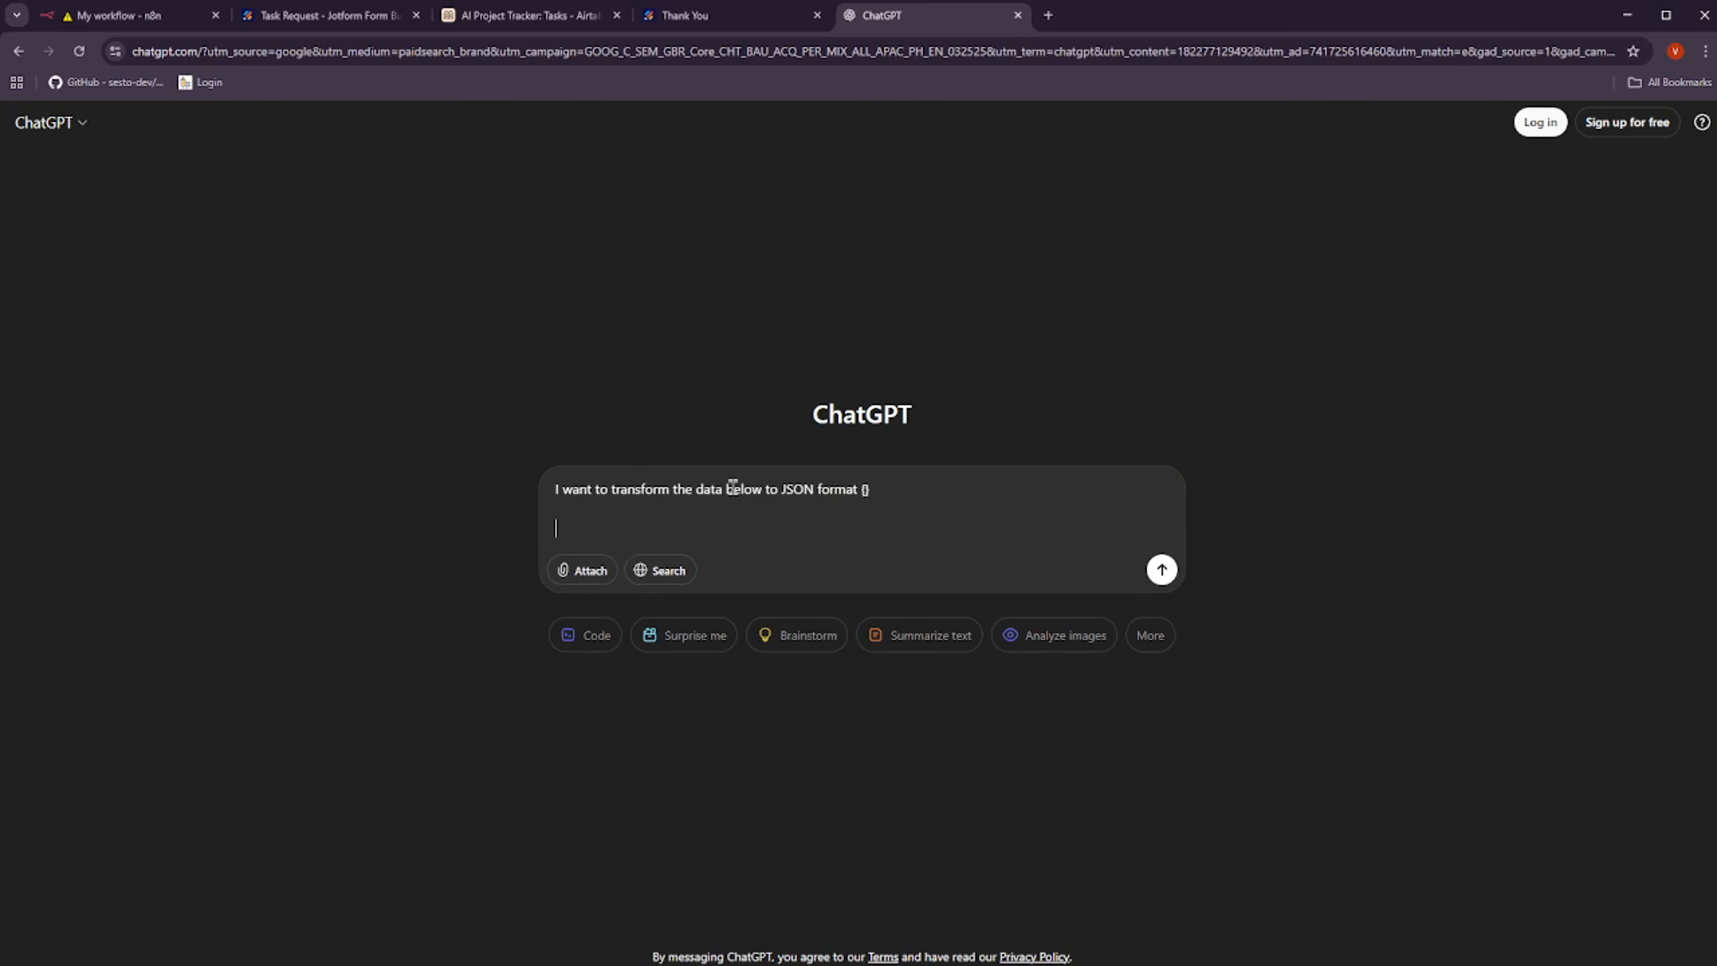
text(data:)
key(shift+Return)
key(ctrl+v)
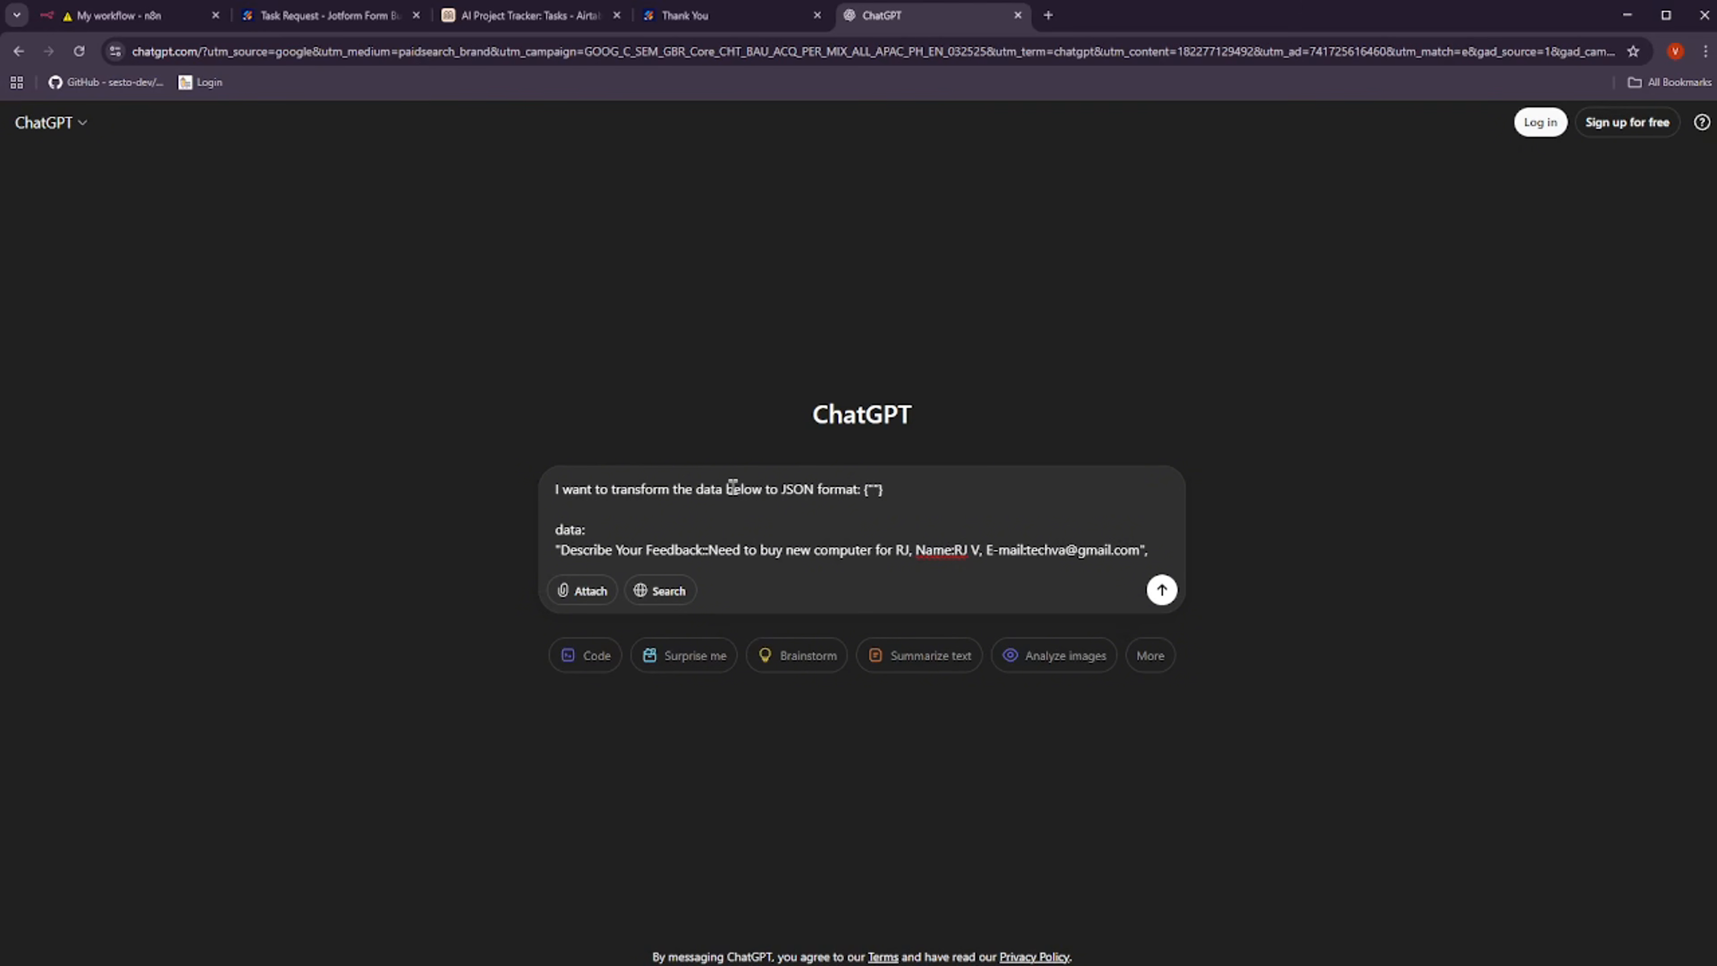
Enter "TaskName":"task" as the first pair inside the message's JSON braces
text(Task Na)
key(BackSpace)
key(BackSpace)
key(BackSpace)
text(Name:""task)
Review the fields of the submitted Jotform Task Request form, check the Airtable Tasks table, and return to ChatGPT
click(531, 15)
click(324, 14)
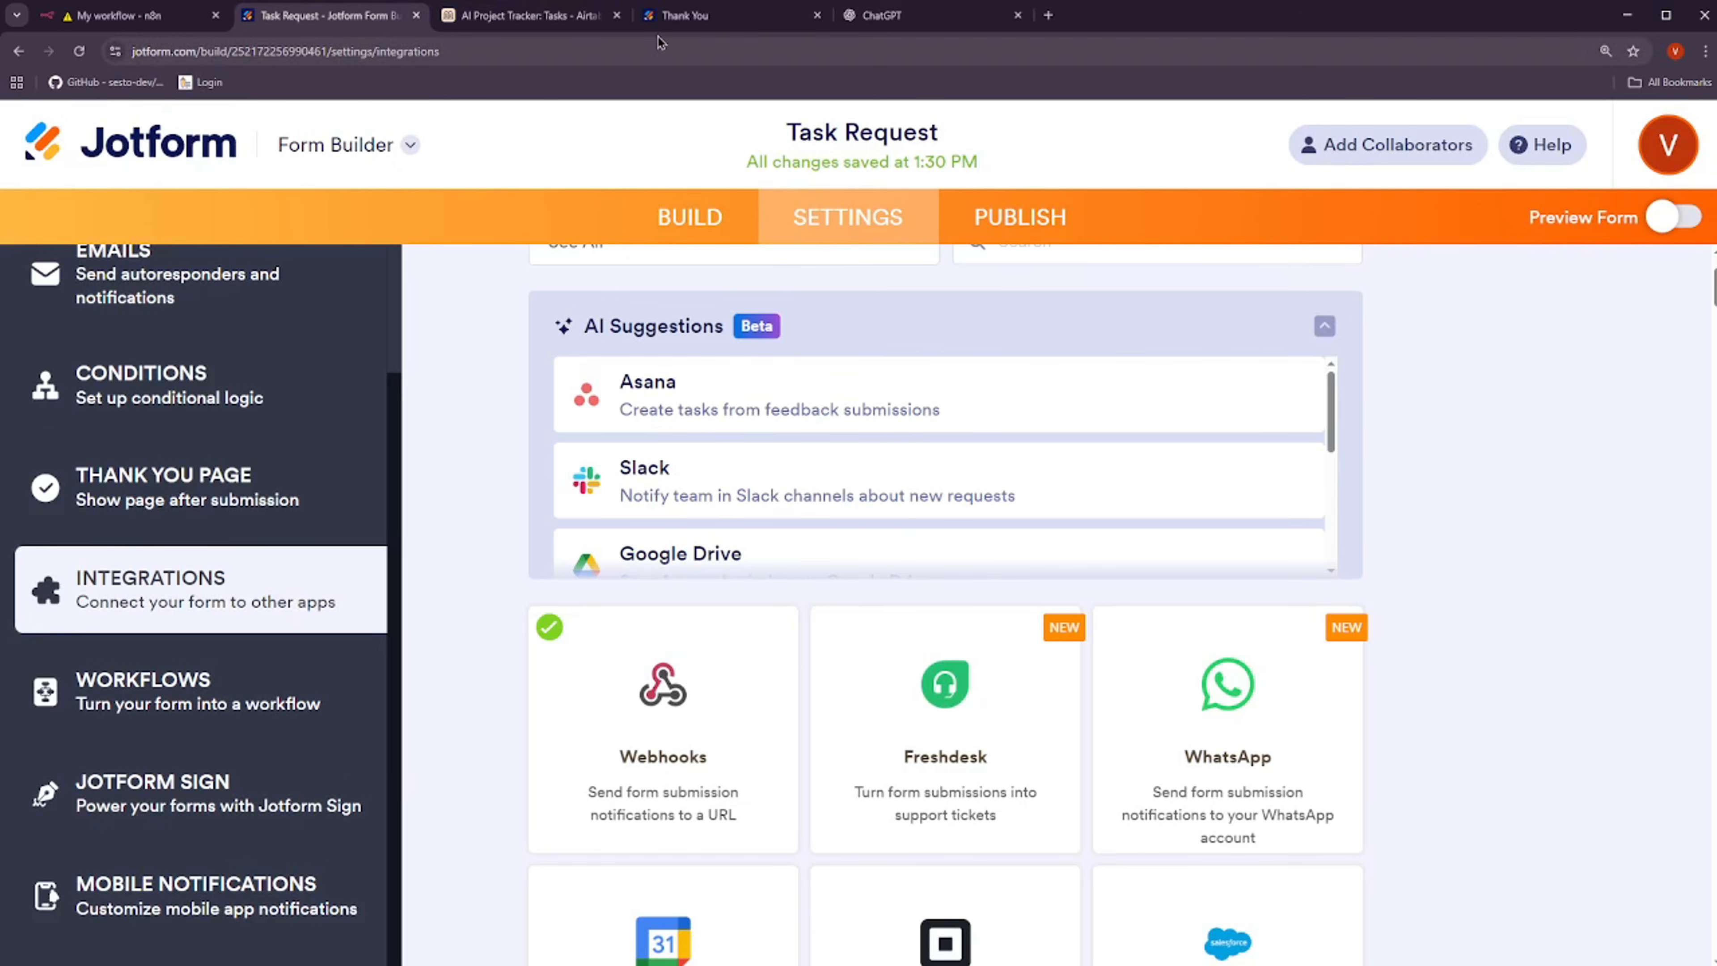
click(679, 15)
click(18, 51)
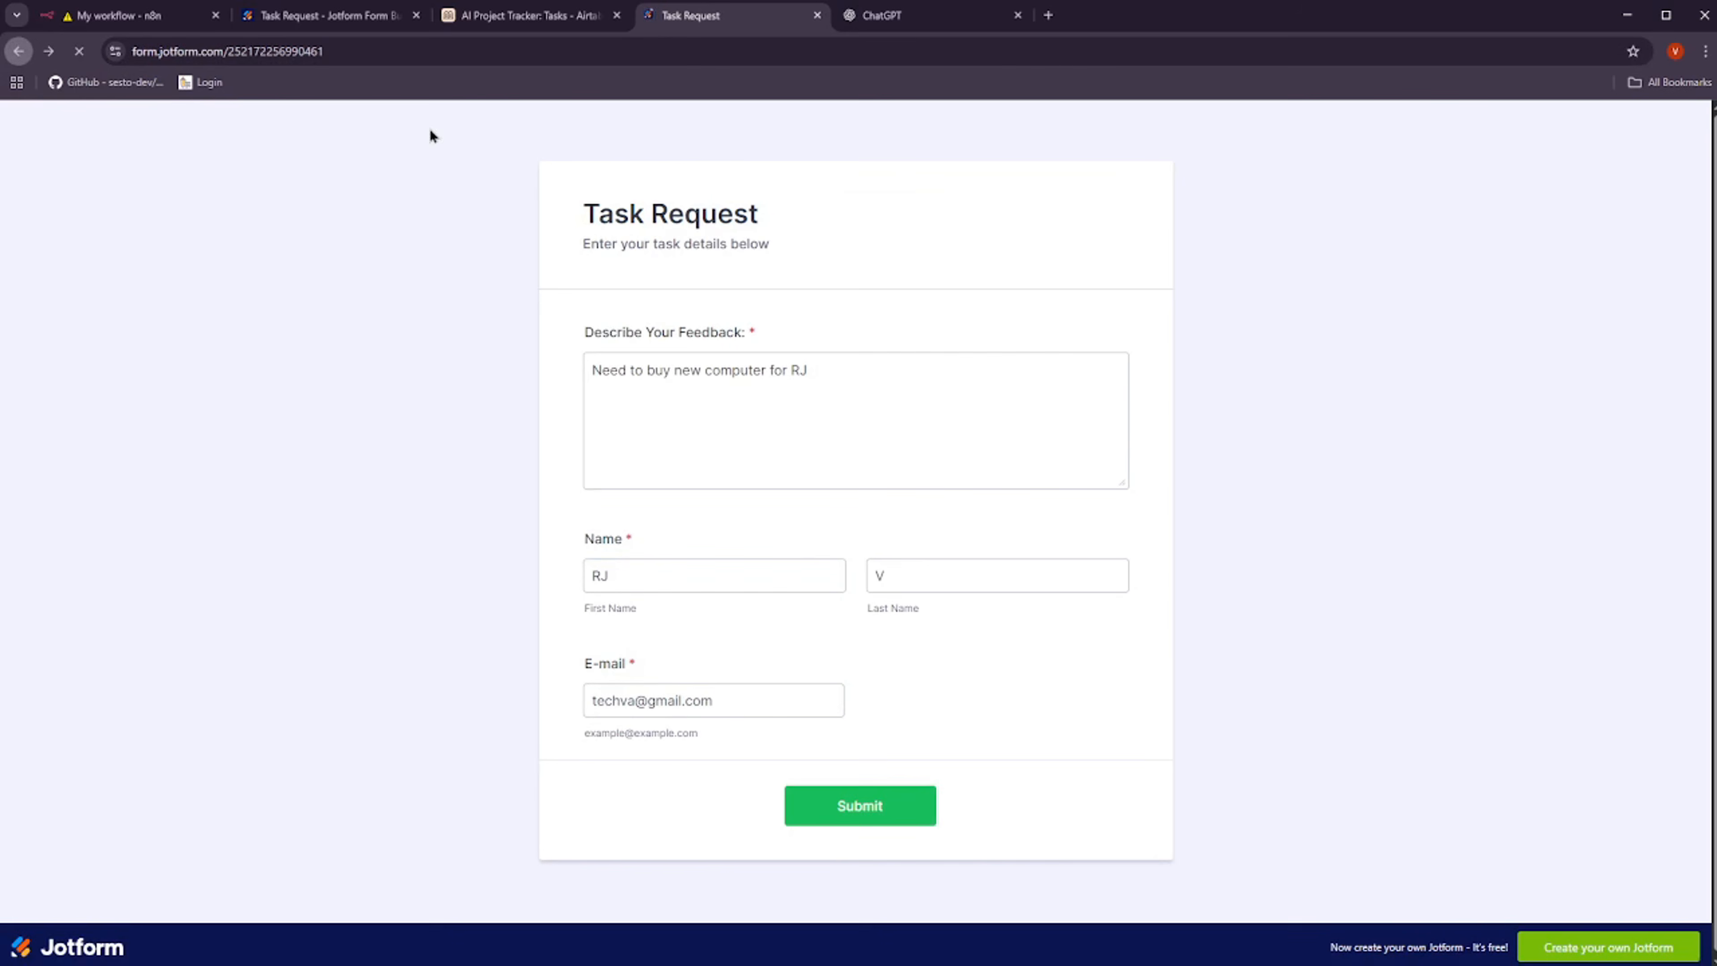
click(684, 419)
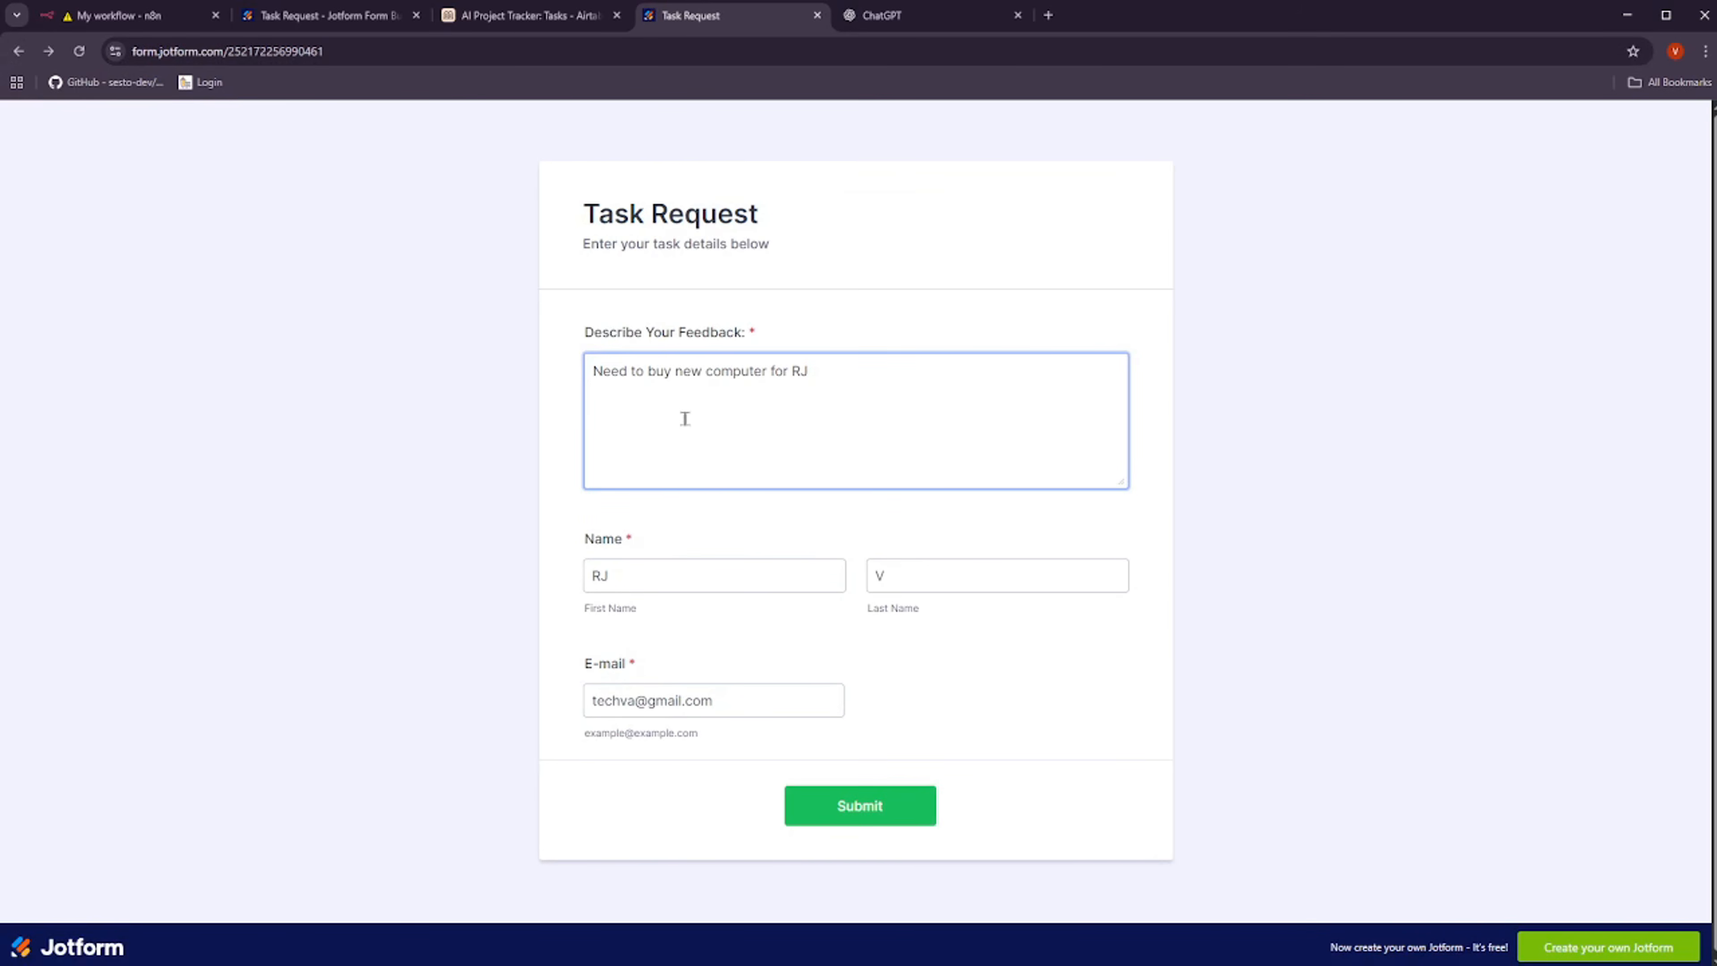
click(294, 17)
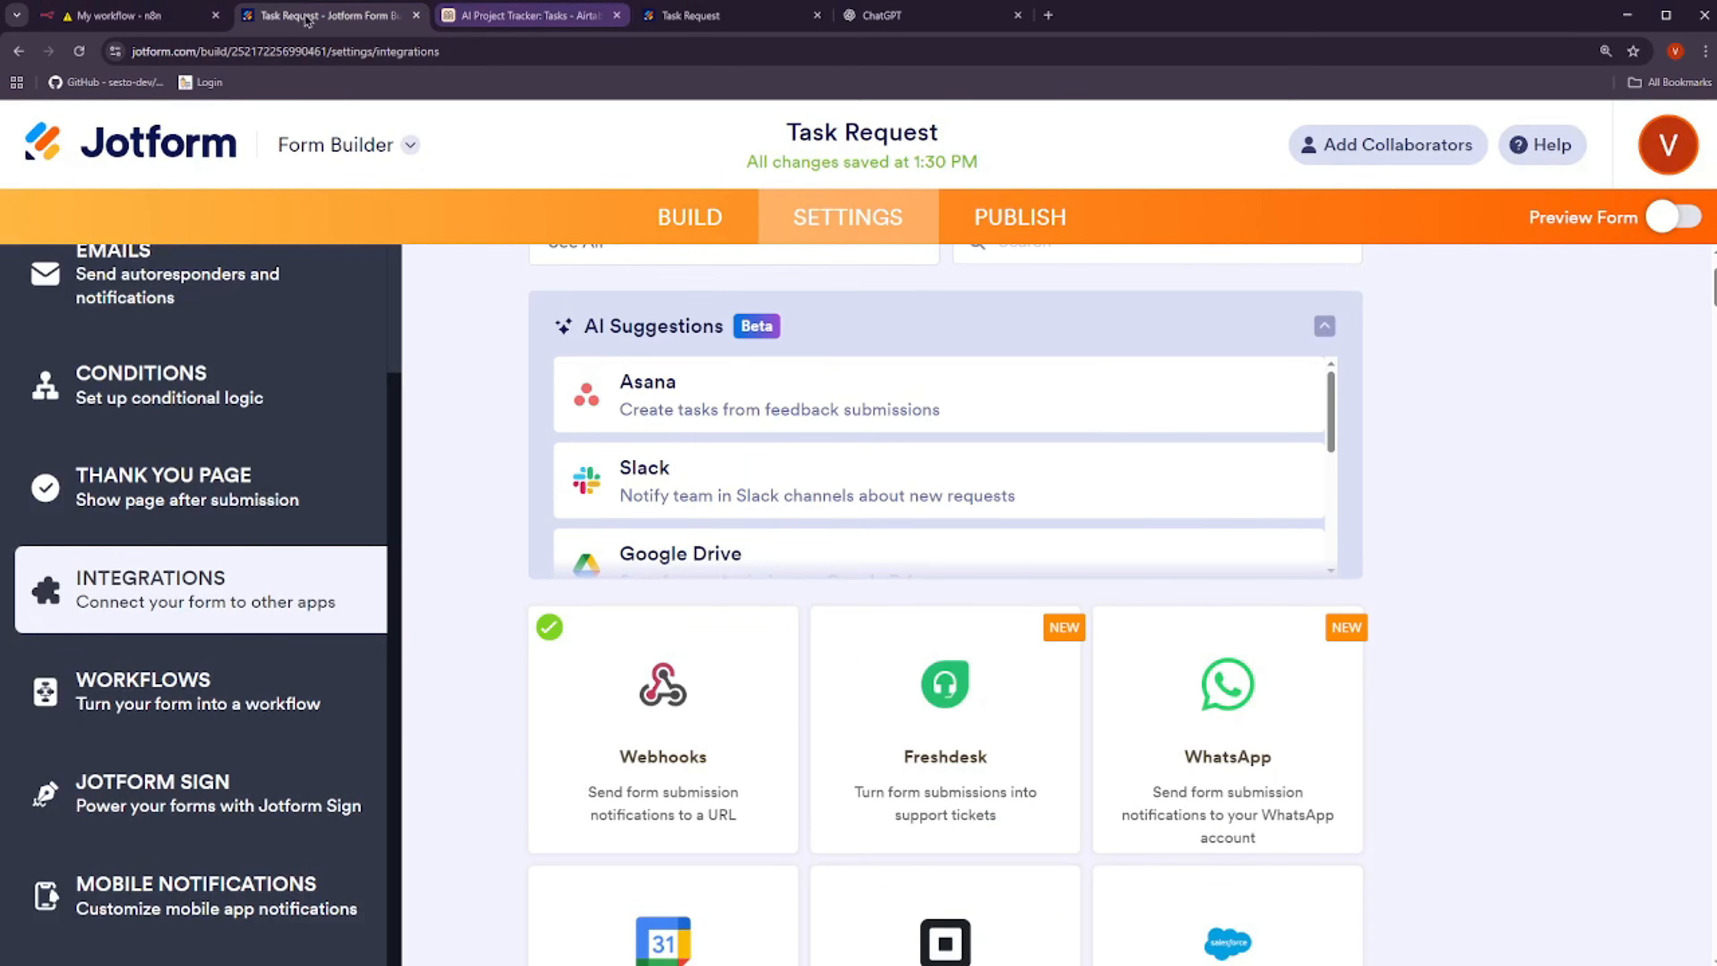
click(519, 14)
click(878, 19)
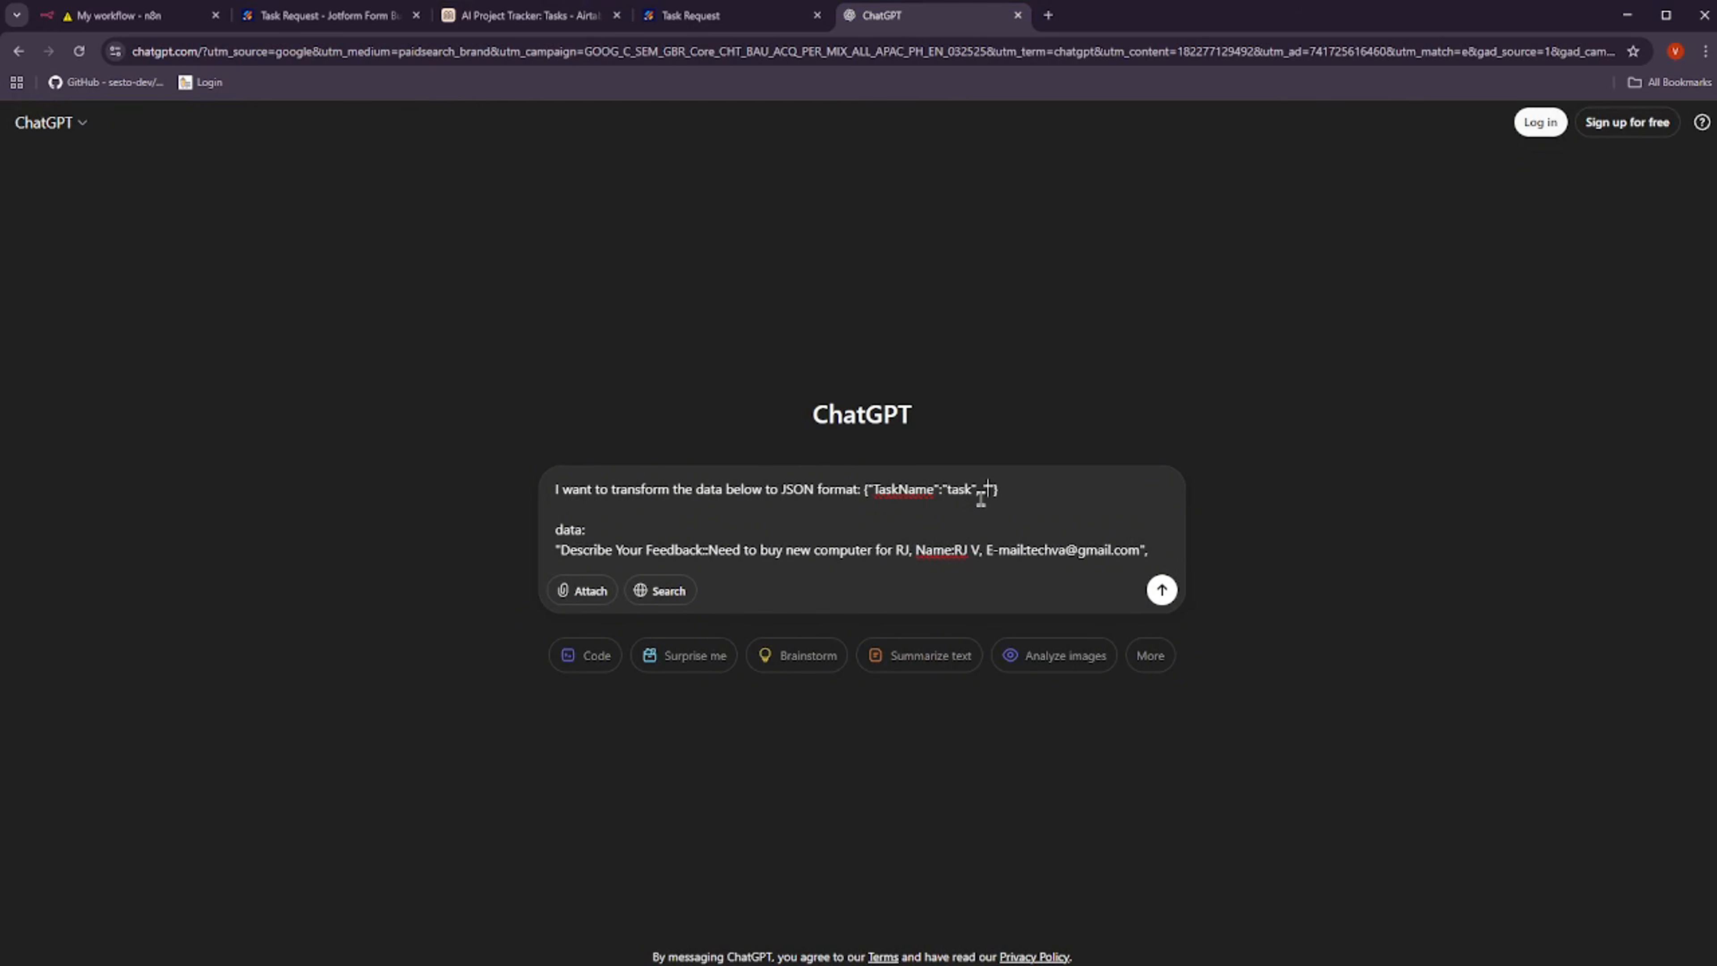
Add the text "(create task details for me)" as the second entry of the JSON template
text(P)
text((create task))
text( details f)
text(or me)
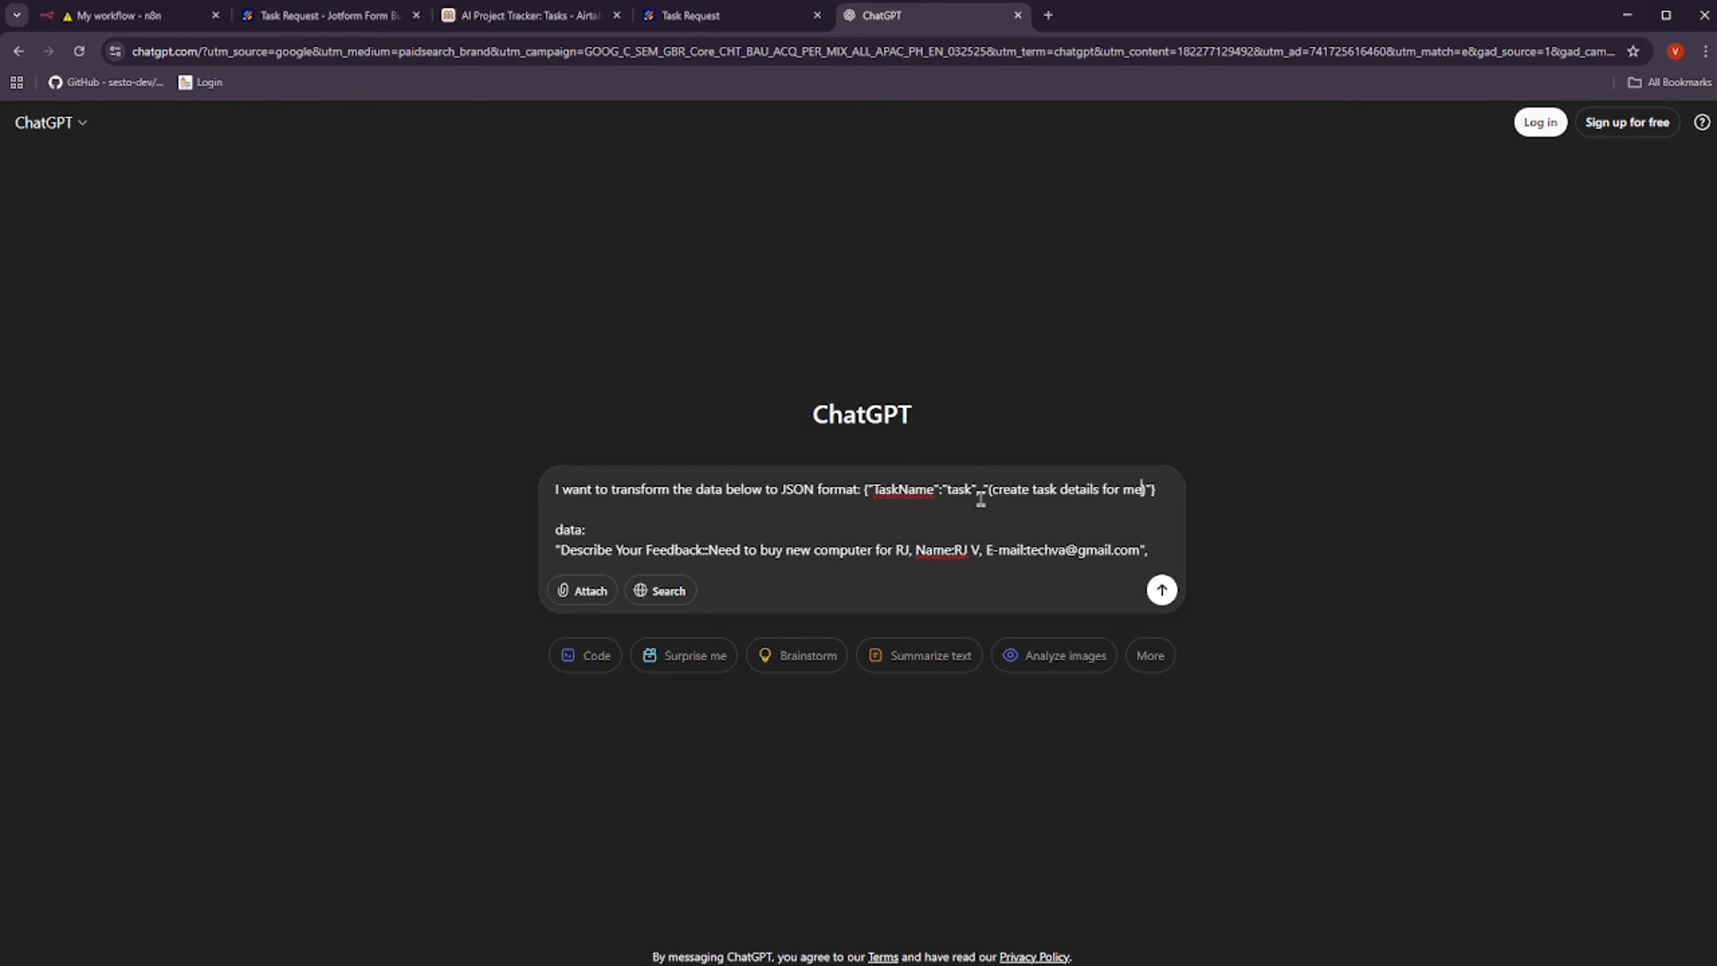
Append the pairs "firstName":"first Name" and "lastName":"last name" to the JSON template
key(Right)
text(""first)
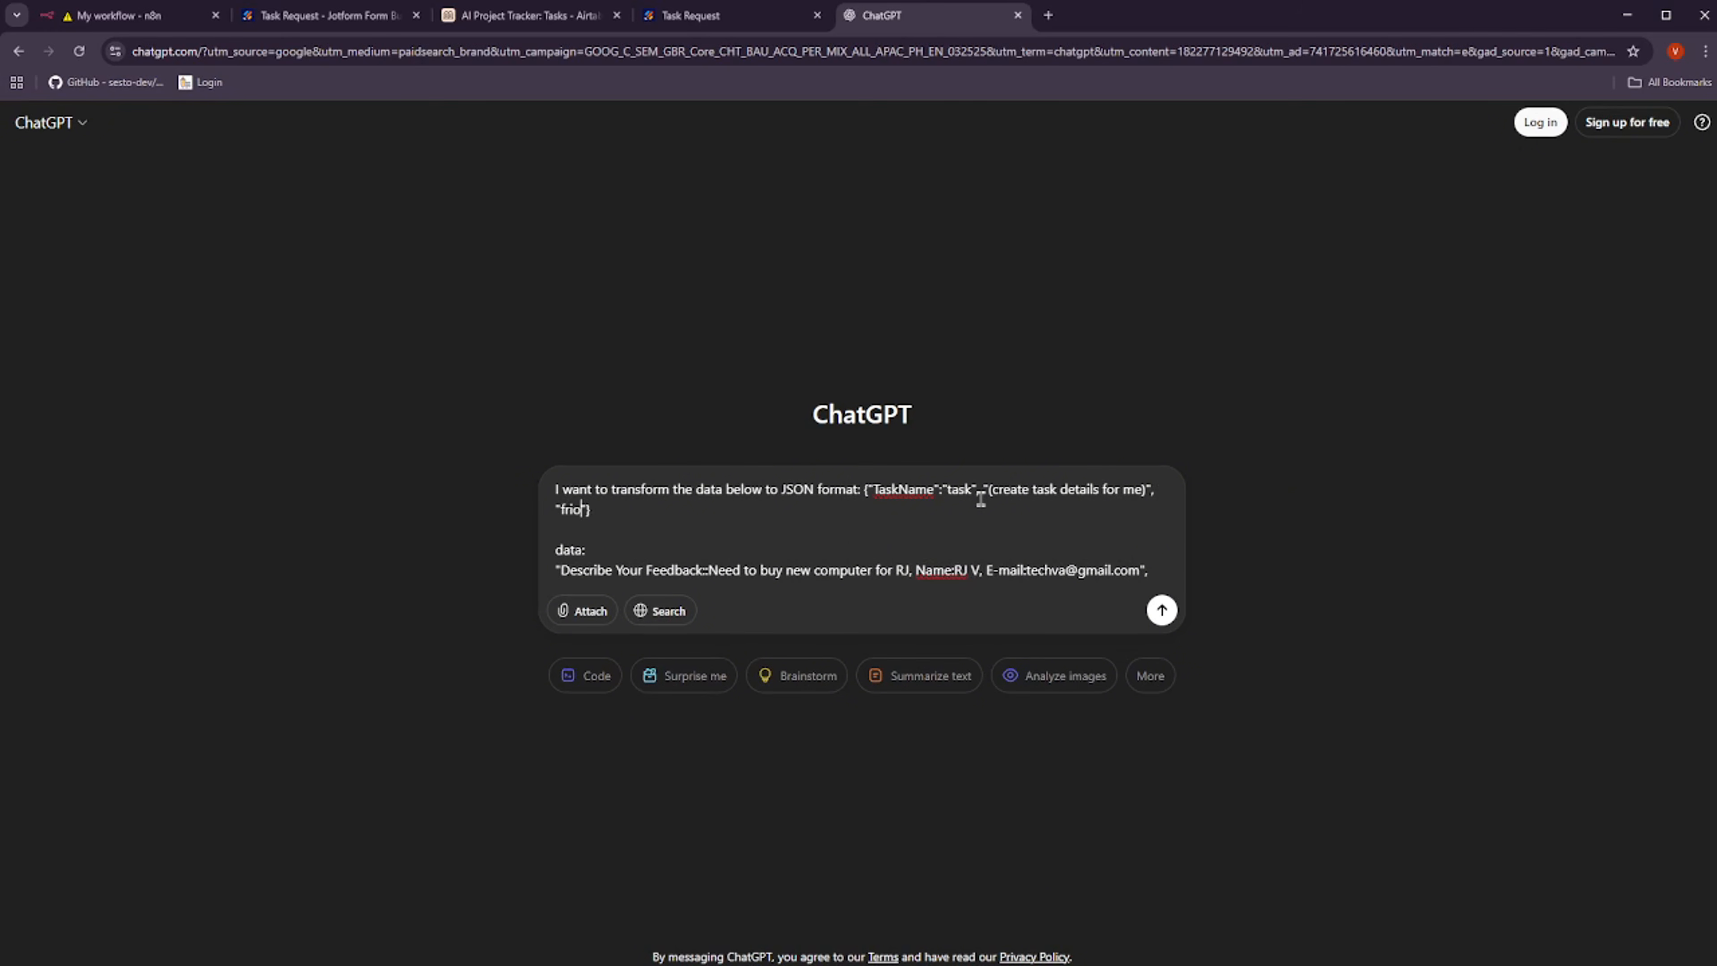
text(Namefirst Name ""last)
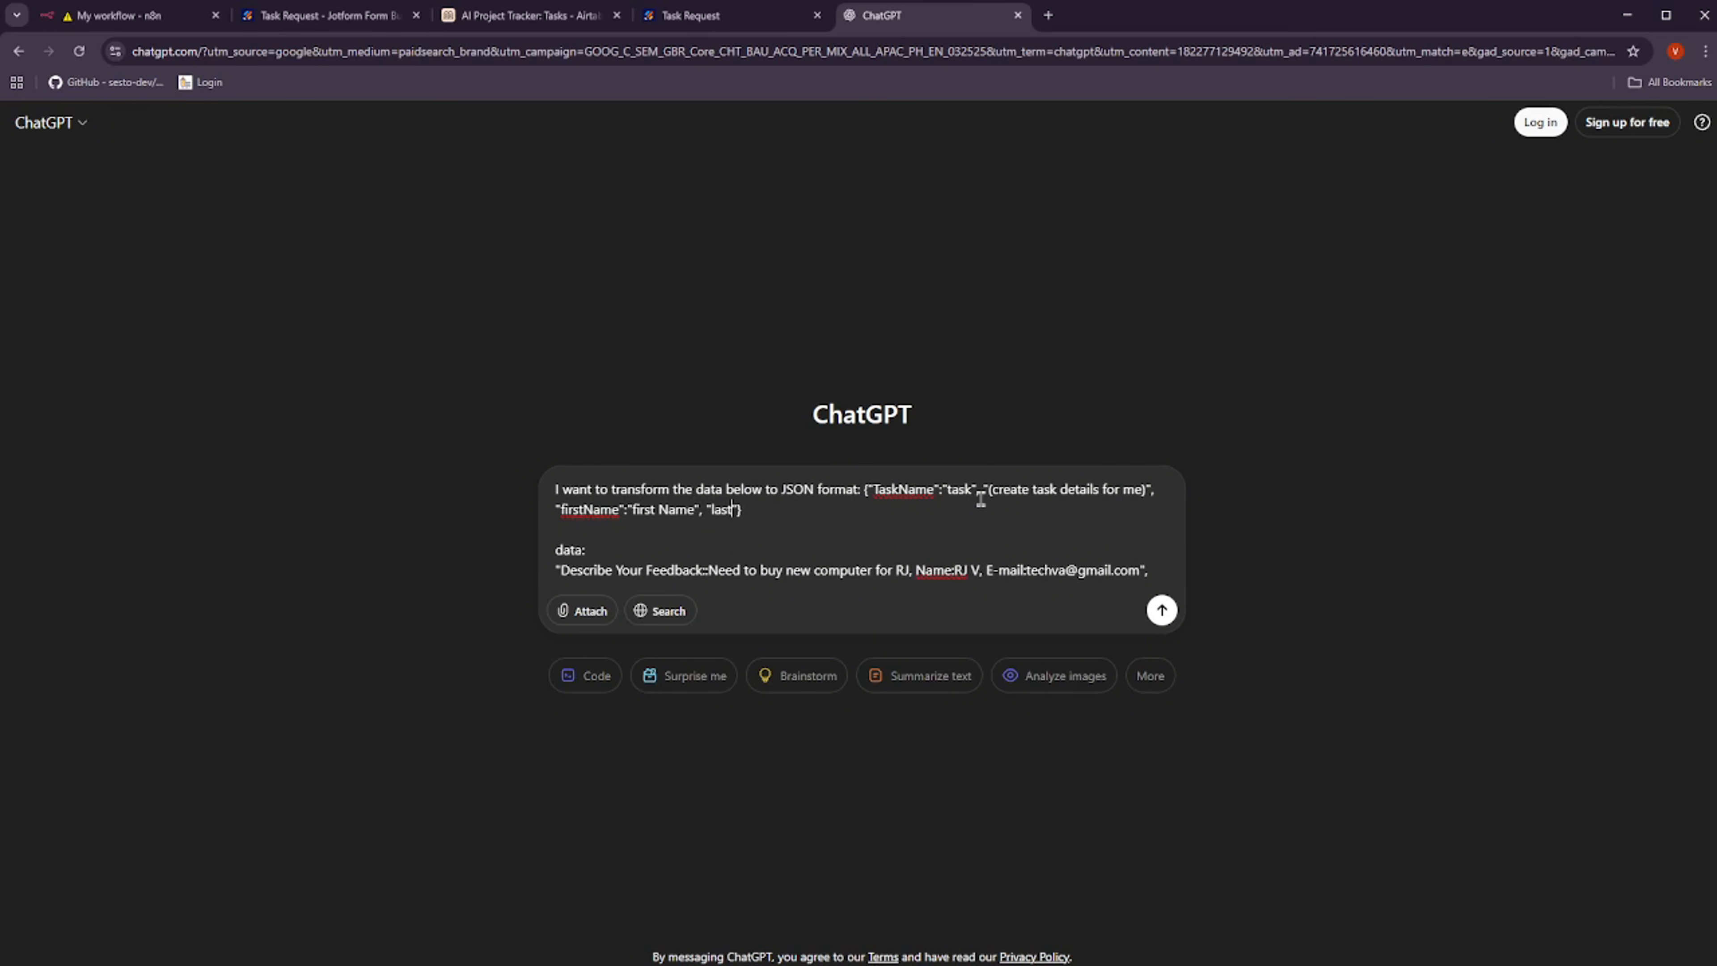
text(Name)
text(:")
text(lastNM)
key(BackSpace)
key(BackSpace)
text(name)
Clear the text between the TaskName key and the task details entry, and re-enter the TaskName value as "task"
click(866, 489)
triple_click(902, 484)
double_click(902, 484)
double_click(955, 489)
text(task)
click(959, 489)
key(BackSpace)
key(BackSpace)
key(BackSpace)
key(BackSpace)
key(BackSpace)
key(BackSpace)
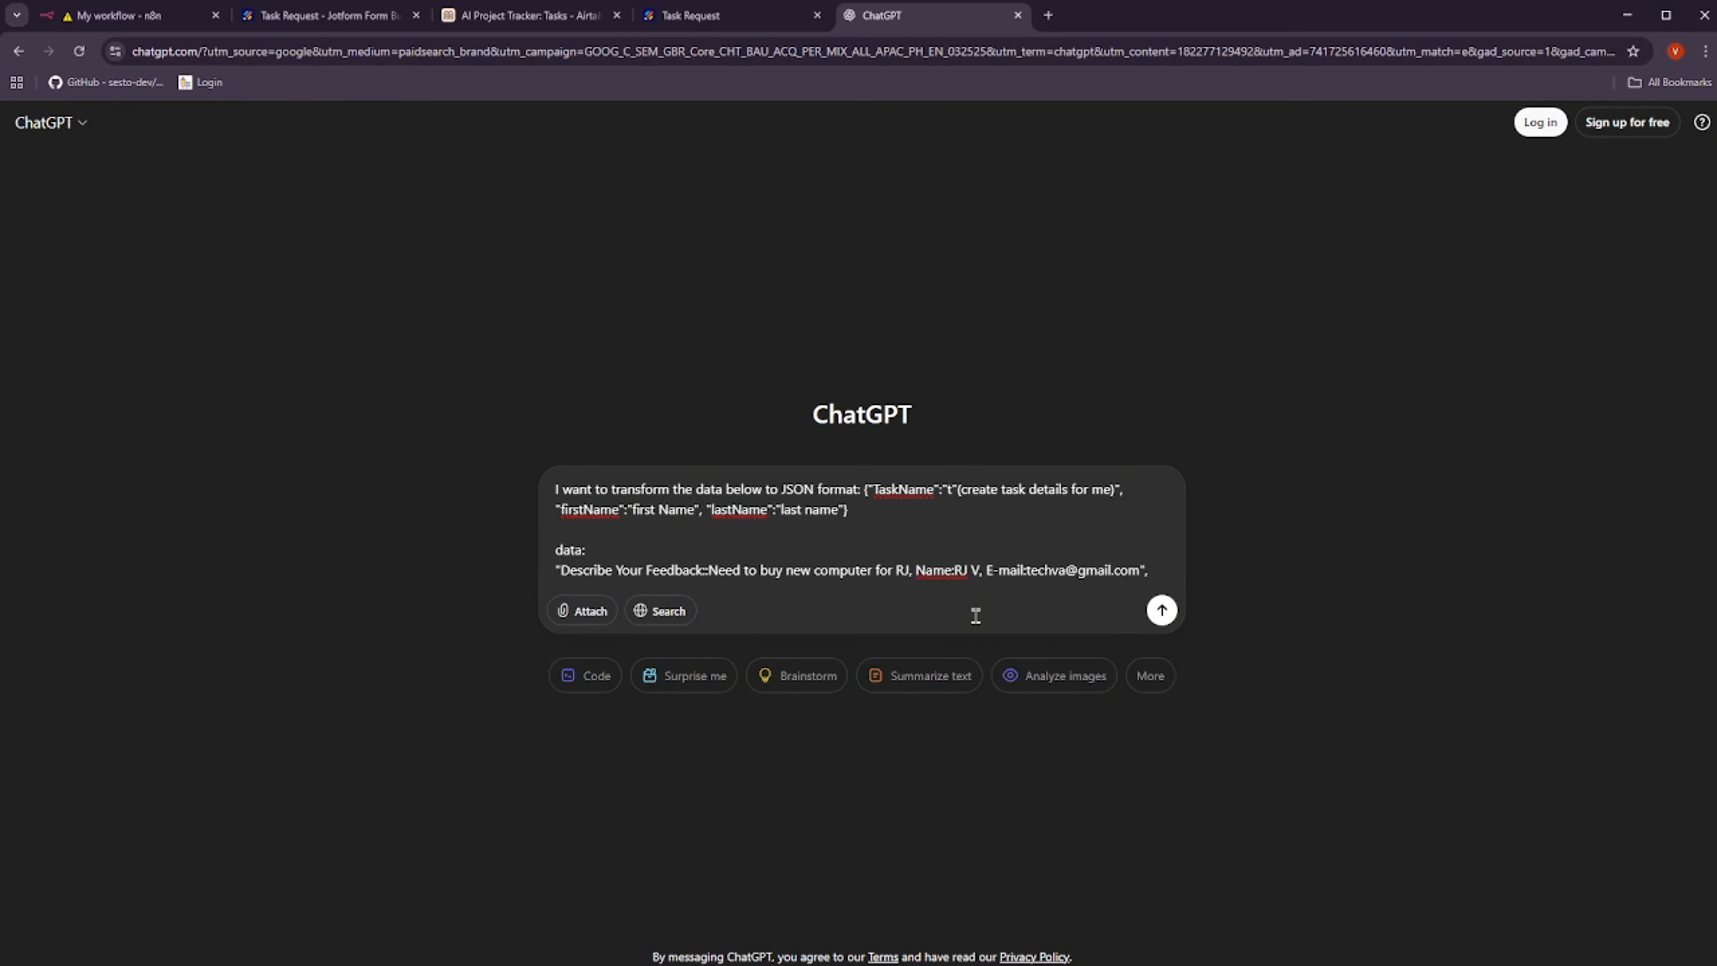
key(BackSpace)
text(task)
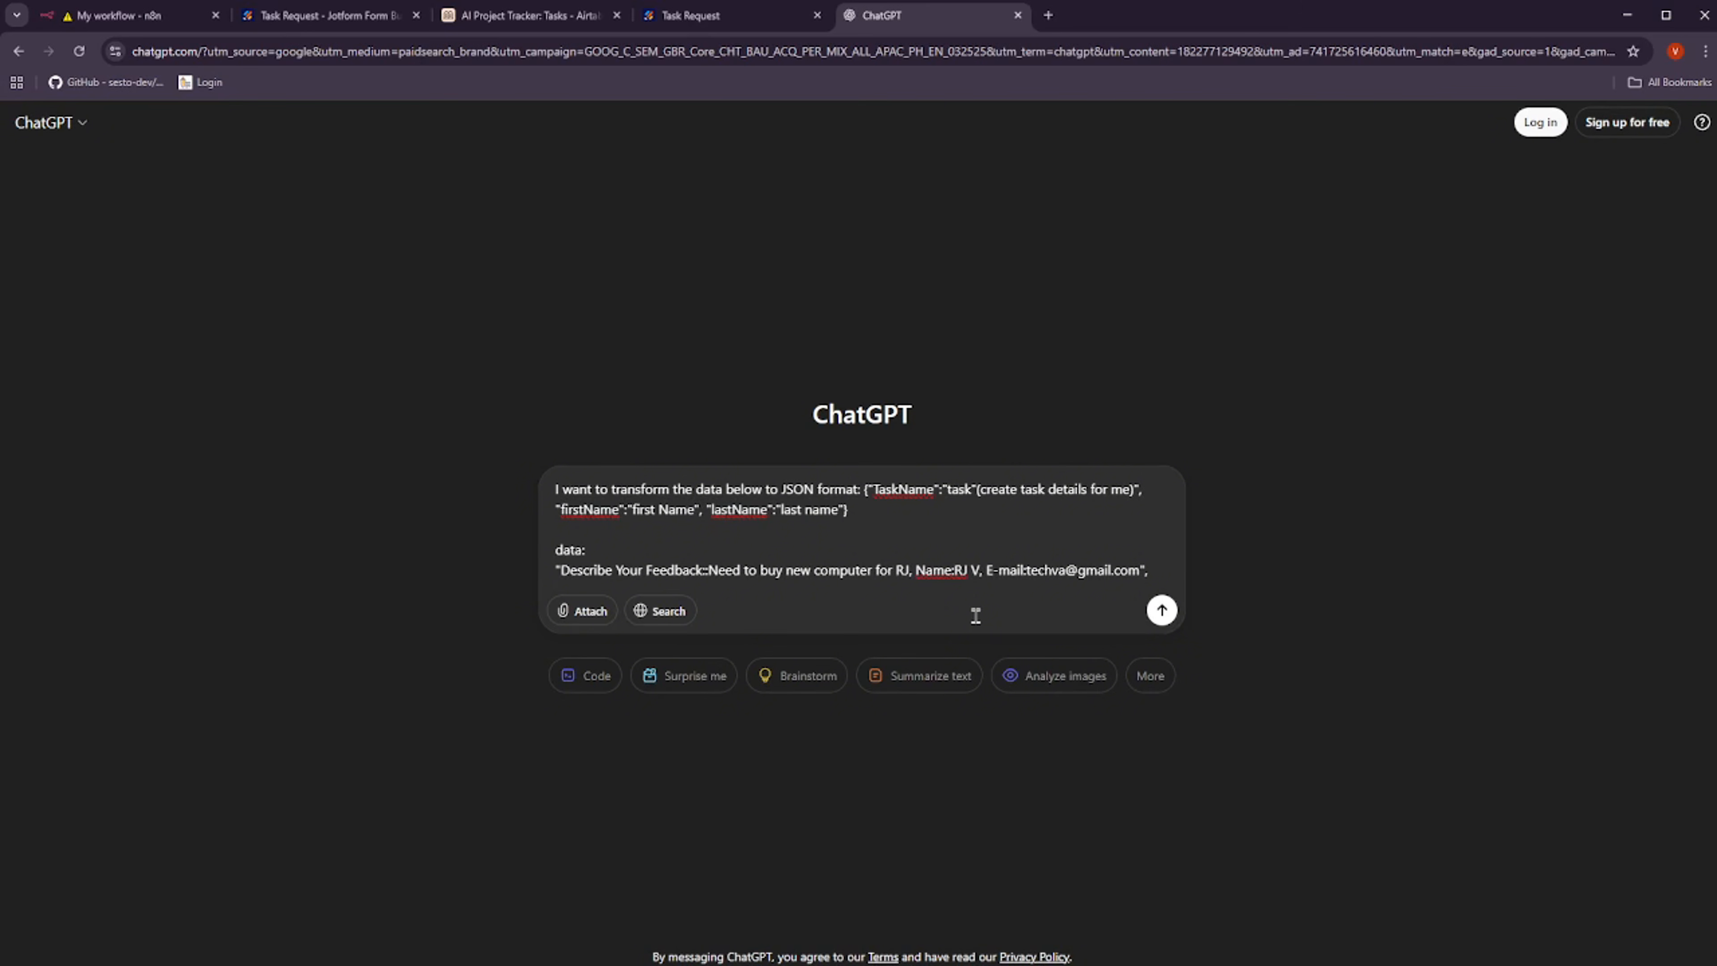
Insert the key "taskDetails" in front of the "(create task details for me)" value in the JSON template
text(", "d)
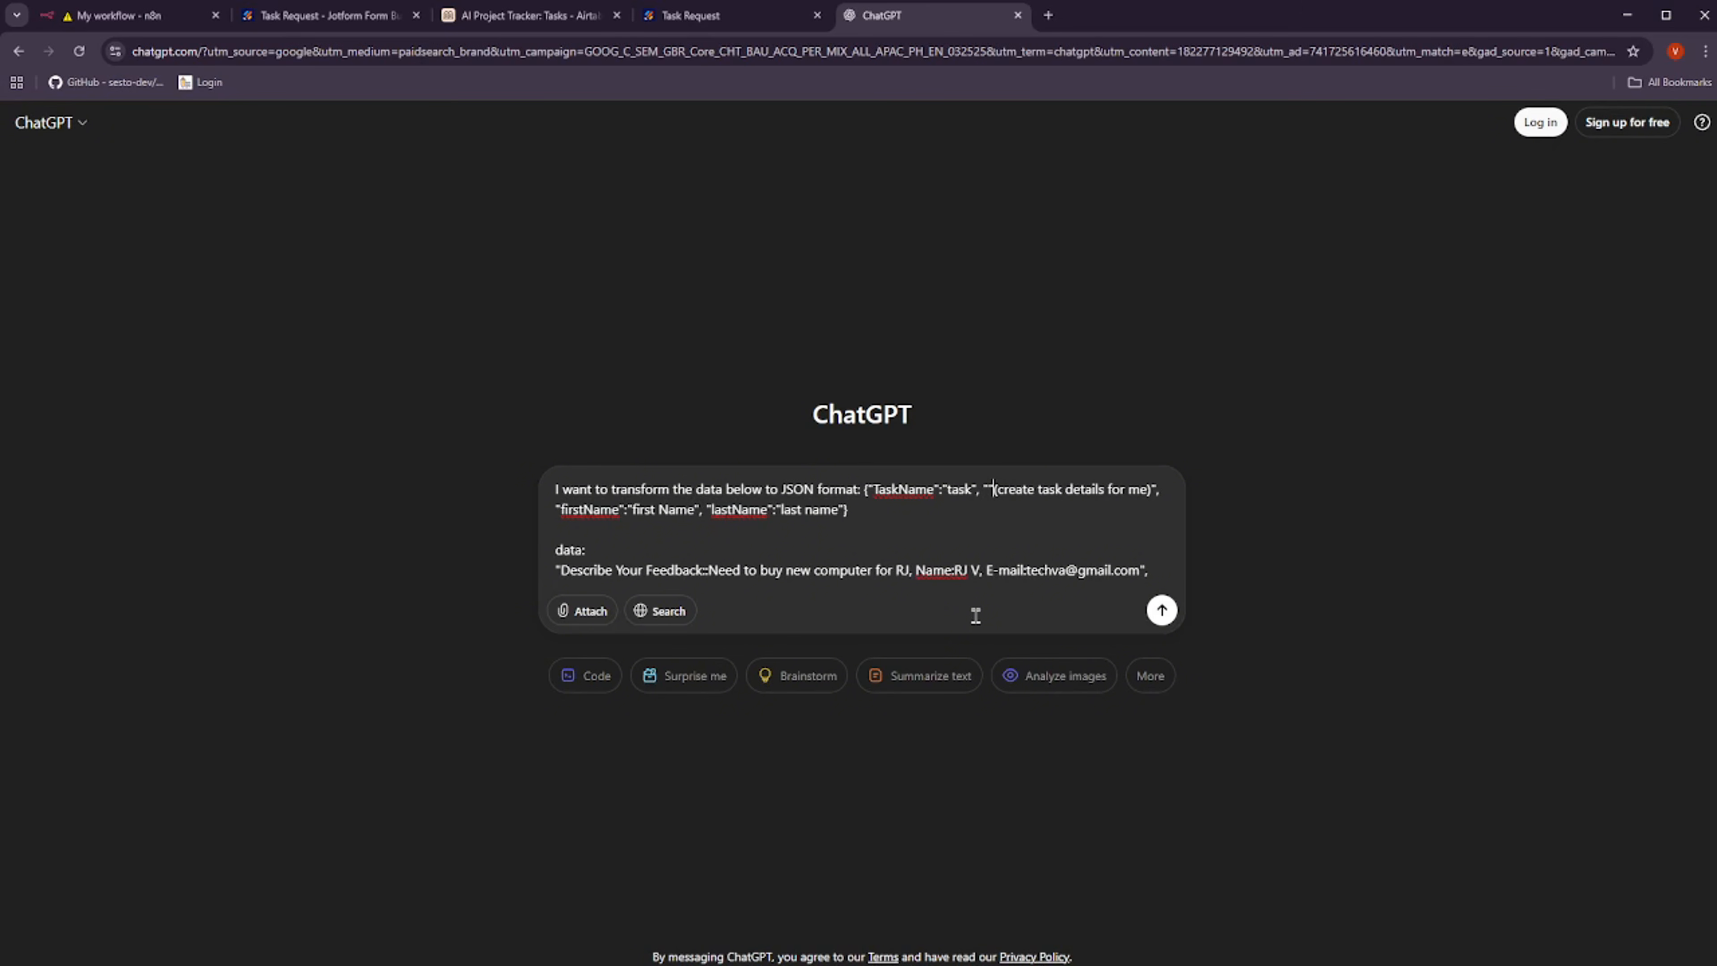
text(etail)
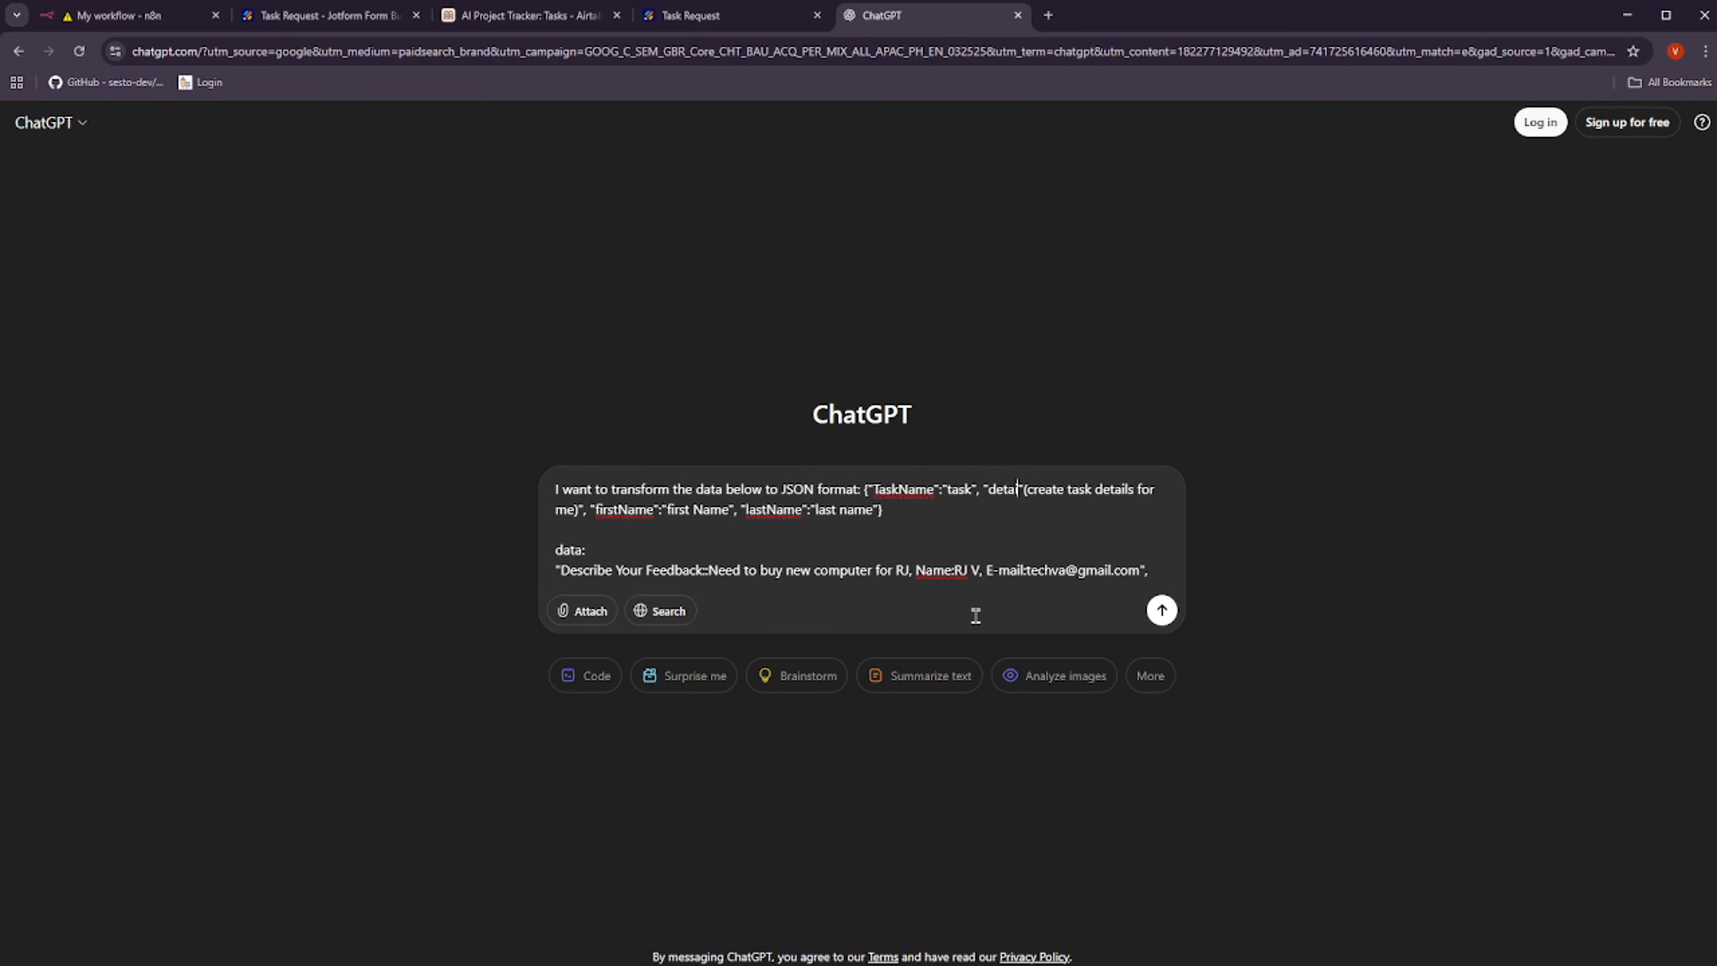
key(Left)
key(Left)
text(tas)
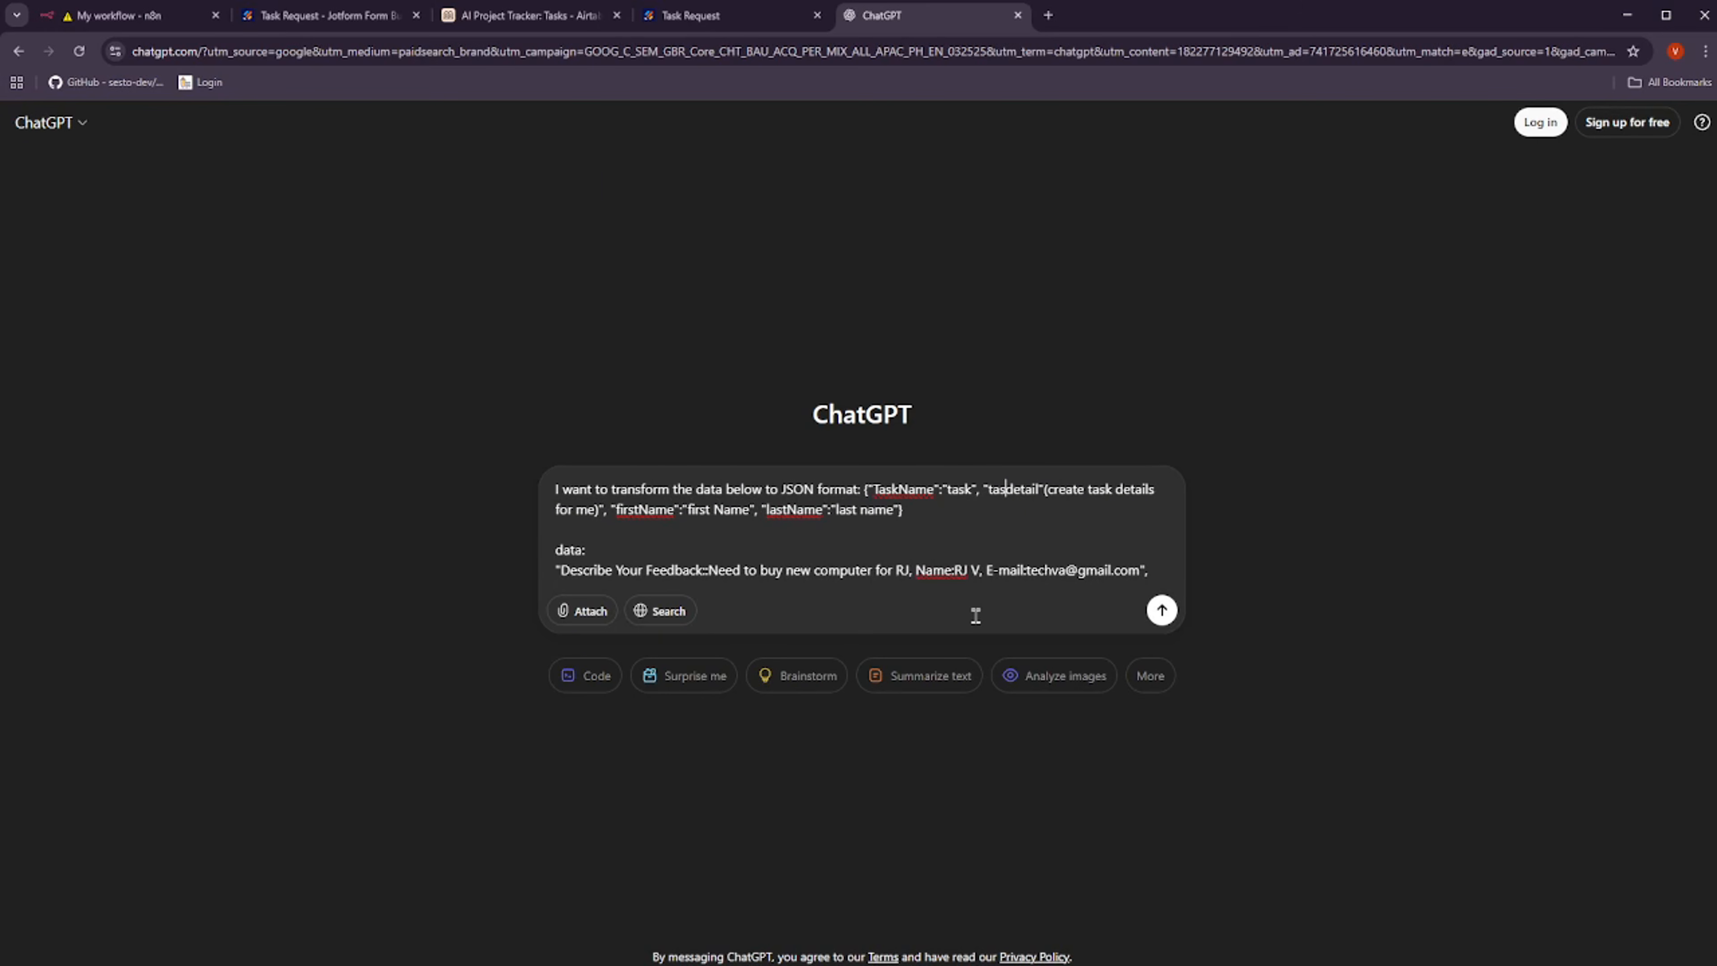
text(k)
key(shift+Right)
text(D)
key(Right)
key(Right)
key(Right)
key(Right)
key(Right)
text(s")
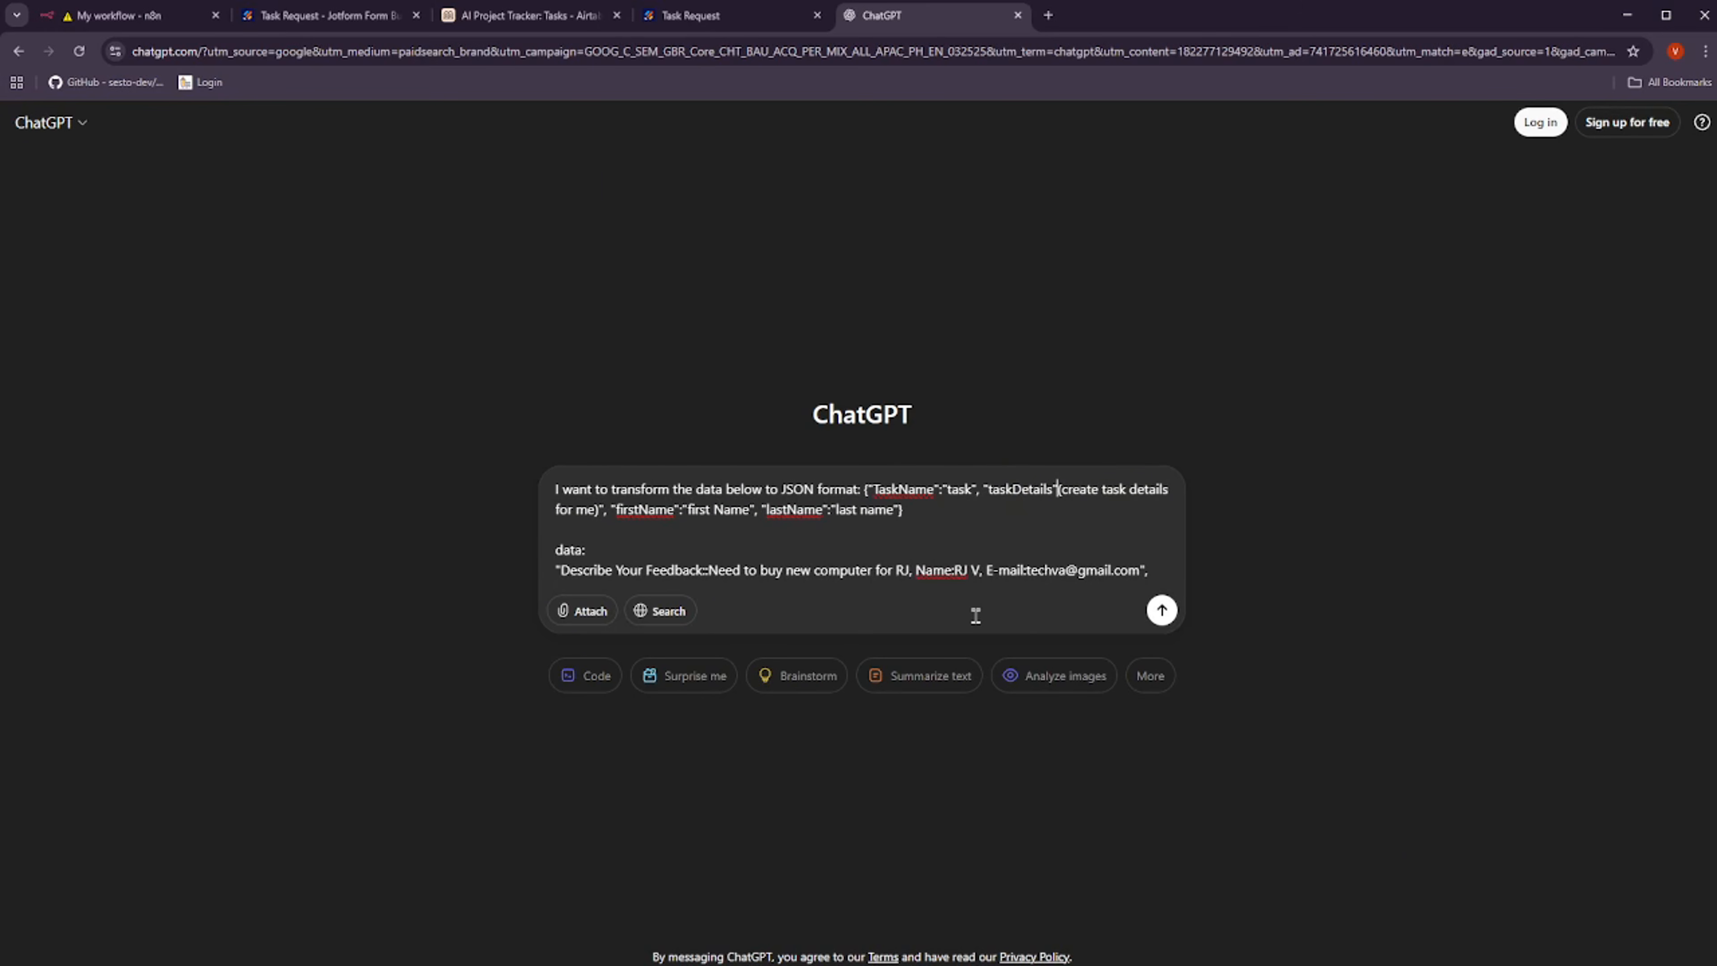
text(:")
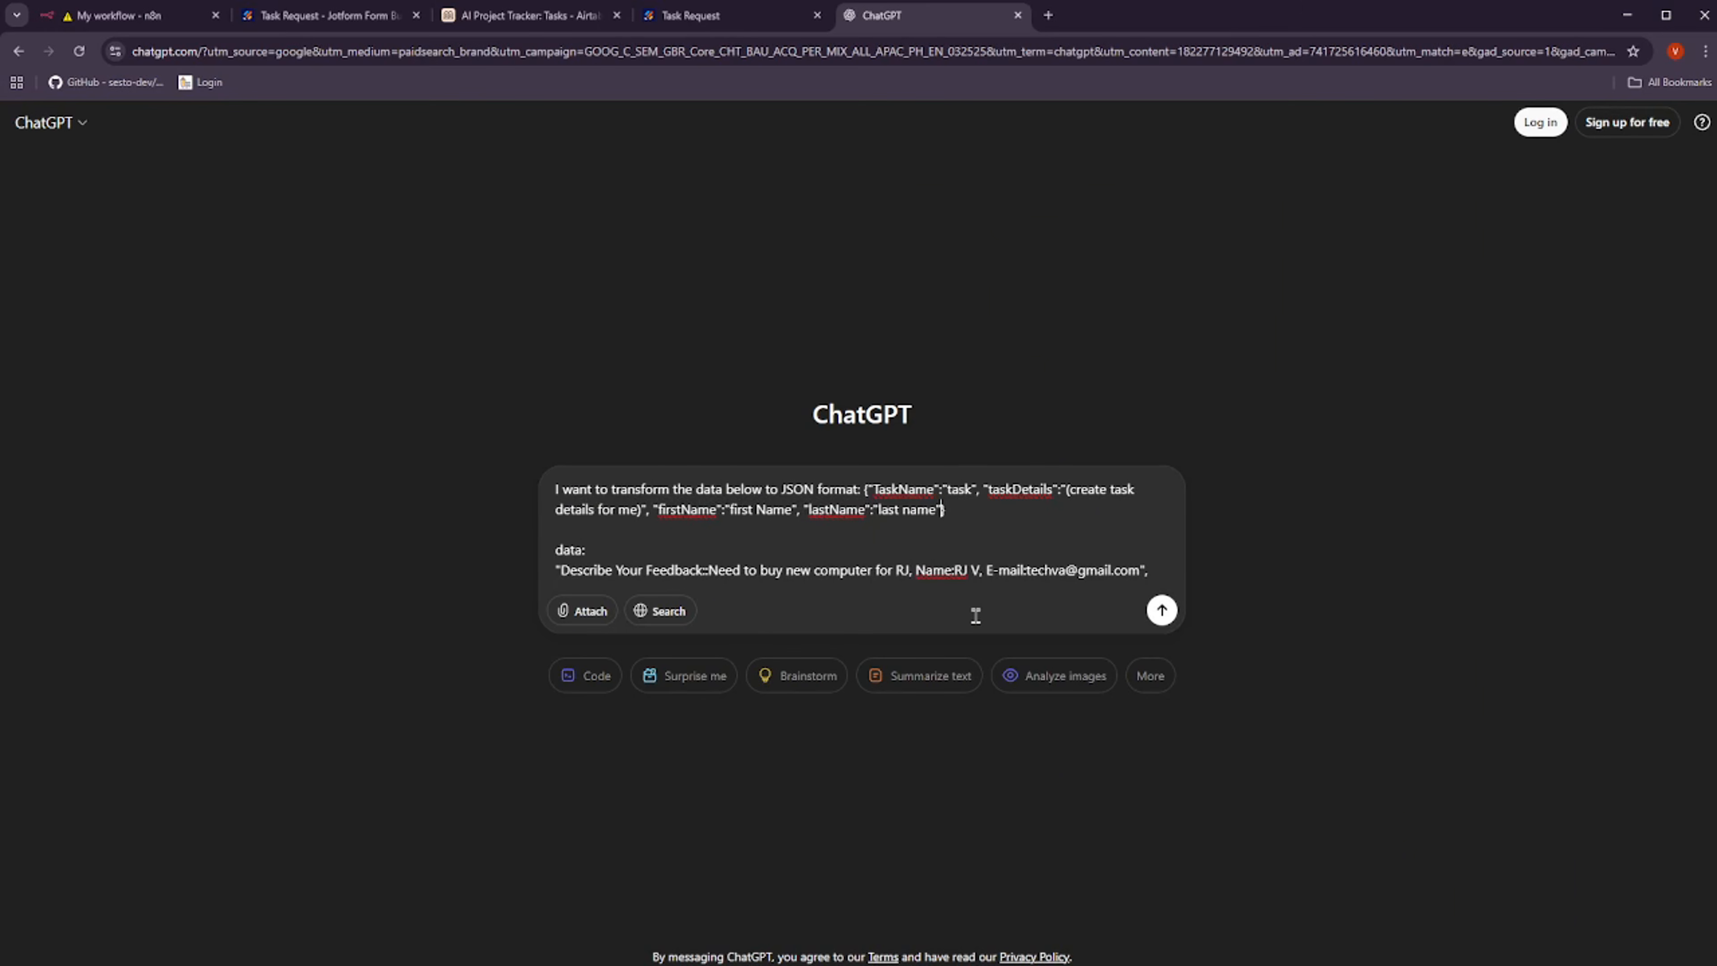
Append an "email" key with a placeholder e-mail address to the JSON template and send the message
text("")
key(Left)
text(emai)
text(maio;)
text(@gm,)
text(il.com)
click(1161, 609)
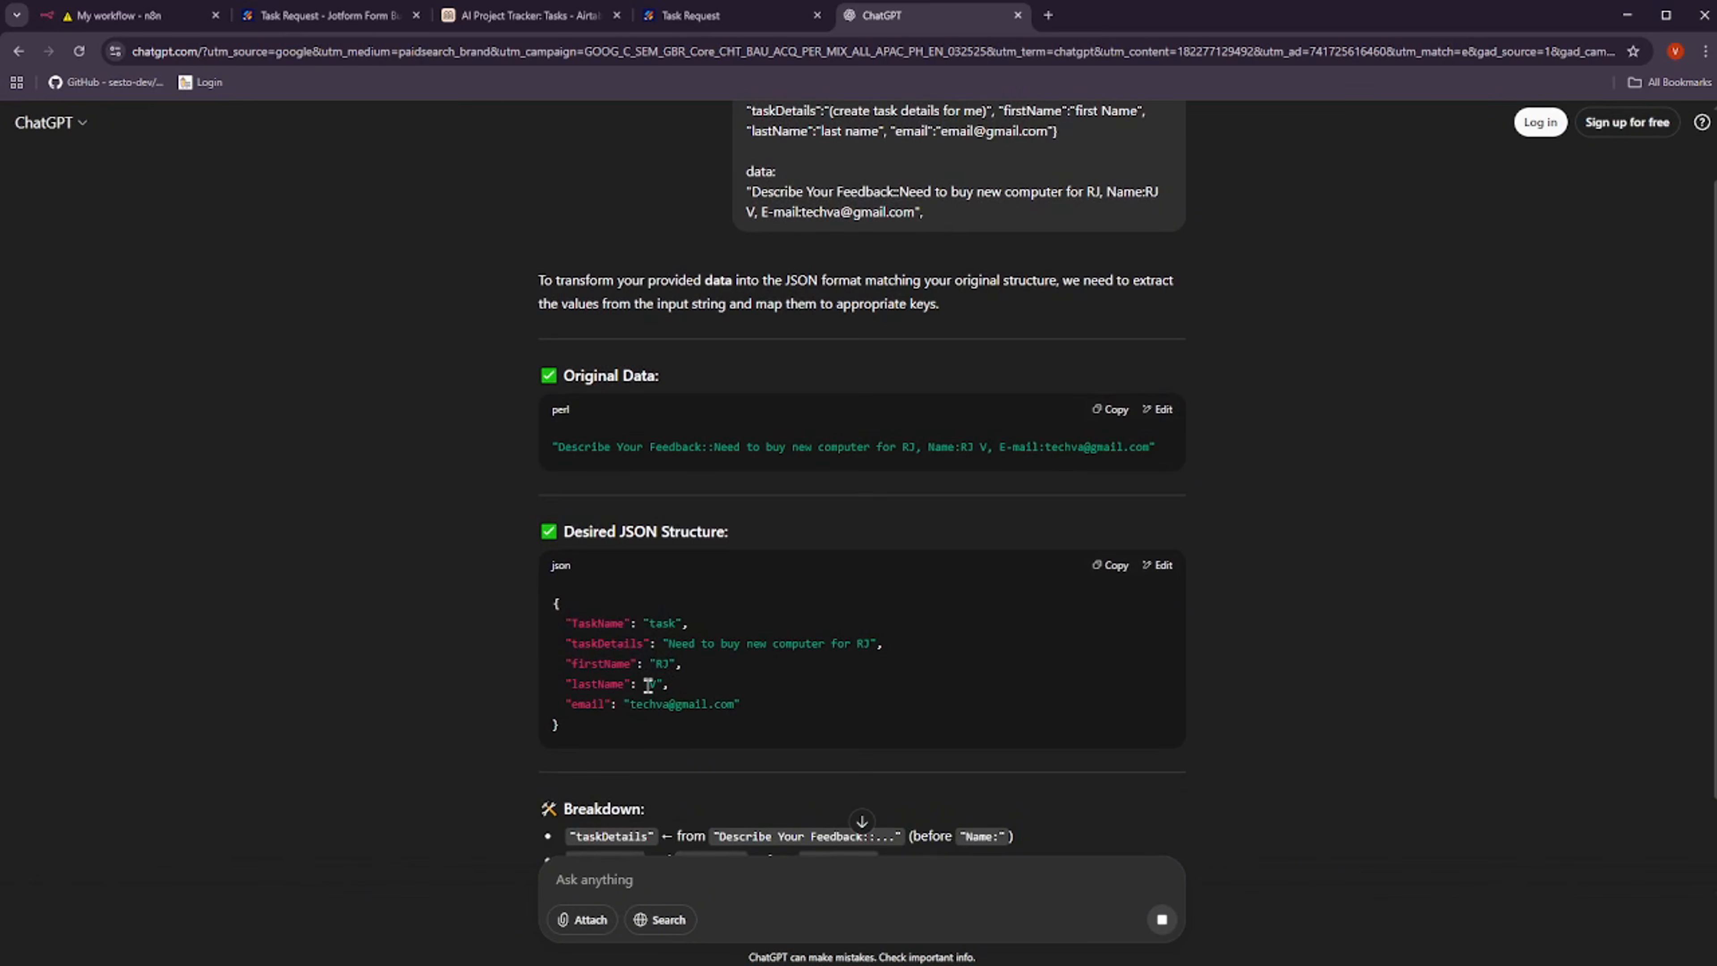
Send the follow-up "I want to create a prompt for my AI Agent so it will output the json whatever data I provide"
scroll(770, 311, up, 1)
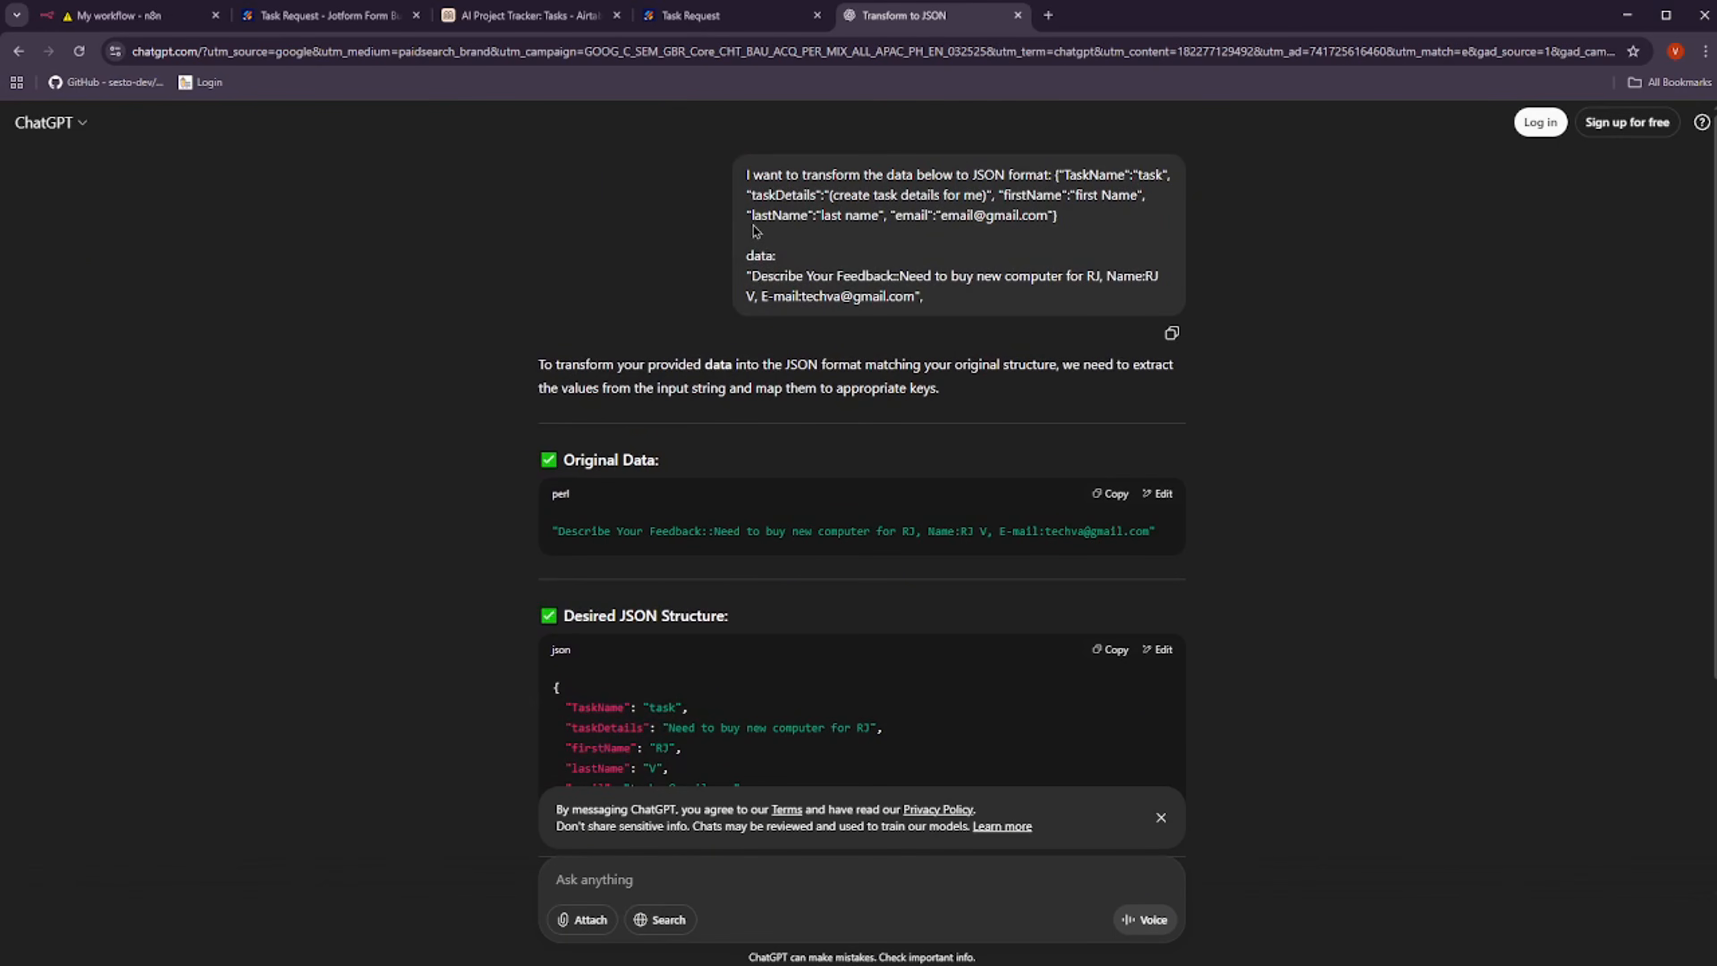
scroll(539, 528, down, 3)
scroll(540, 530, down, 1)
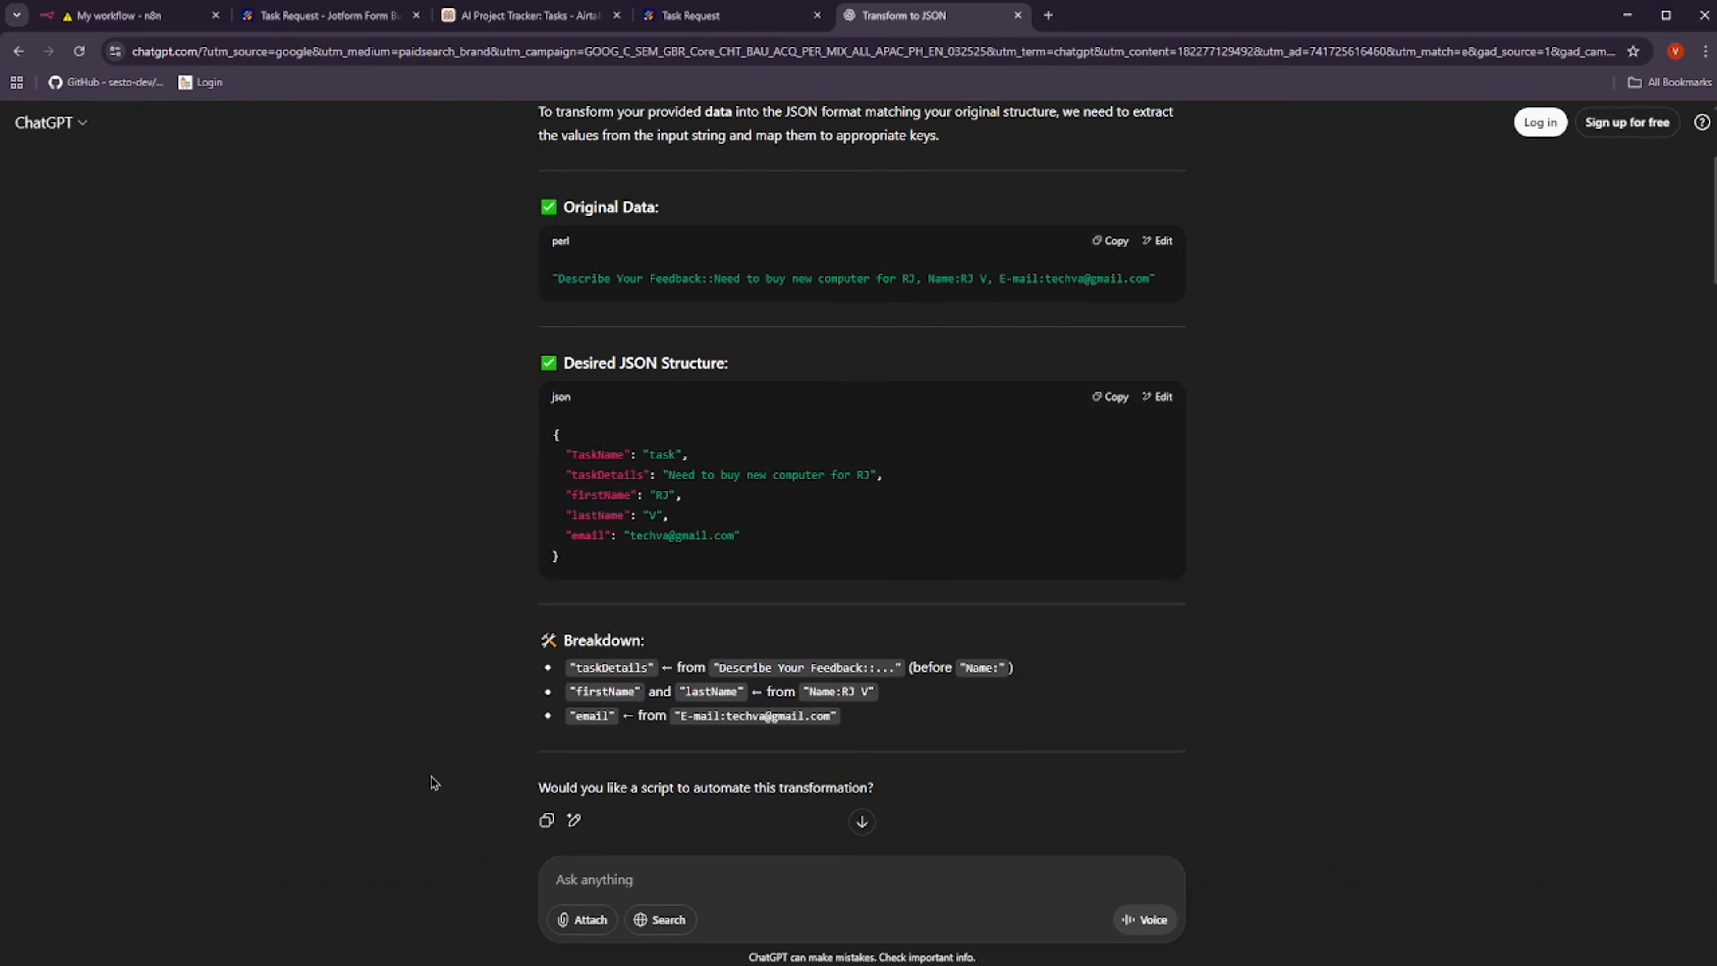
text(I want to create a prompt for my AI Agent so it will output t)
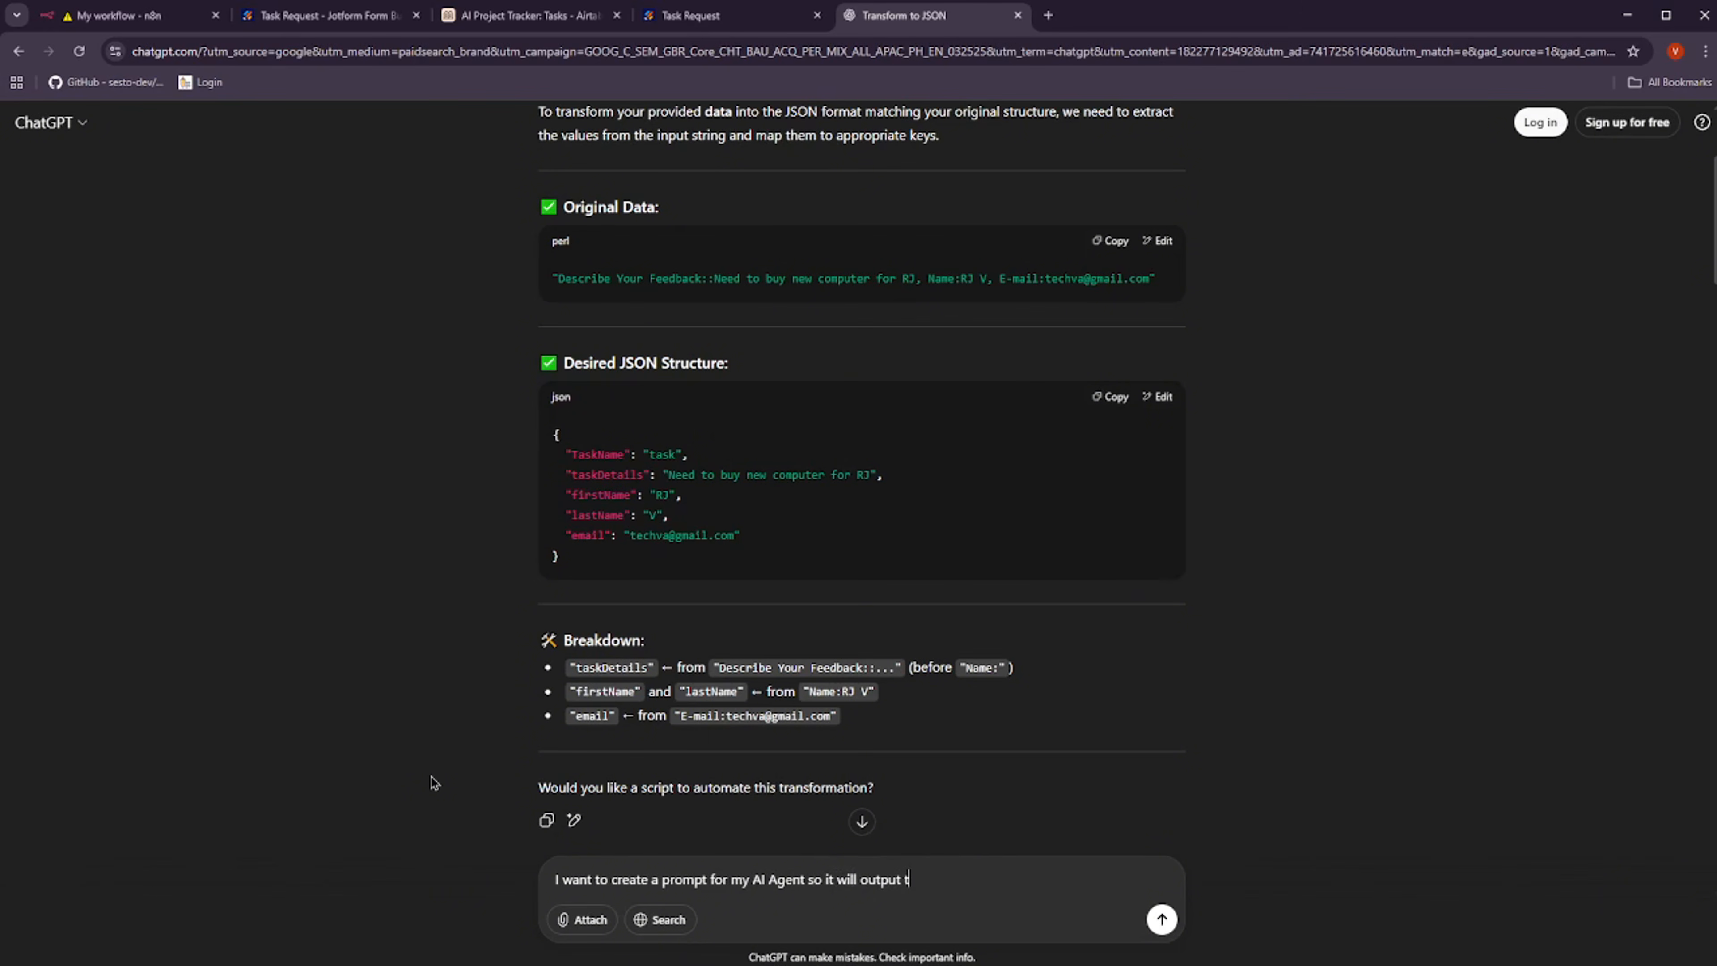
text(whatever data I provide)
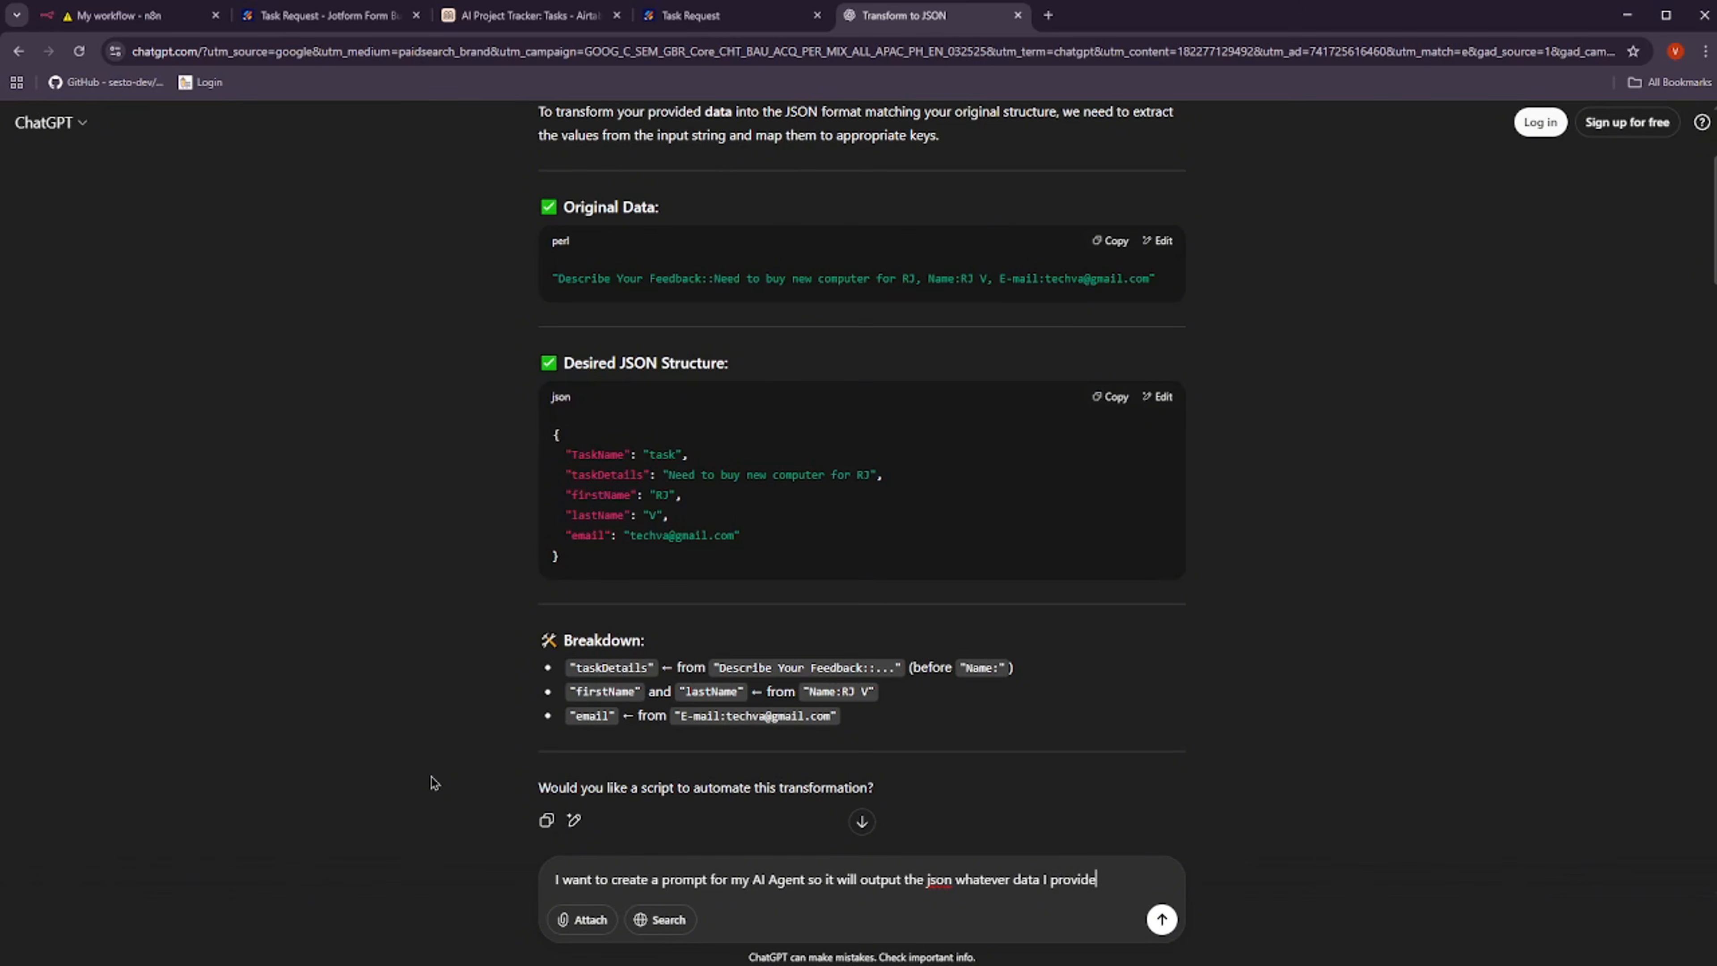
key(Return)
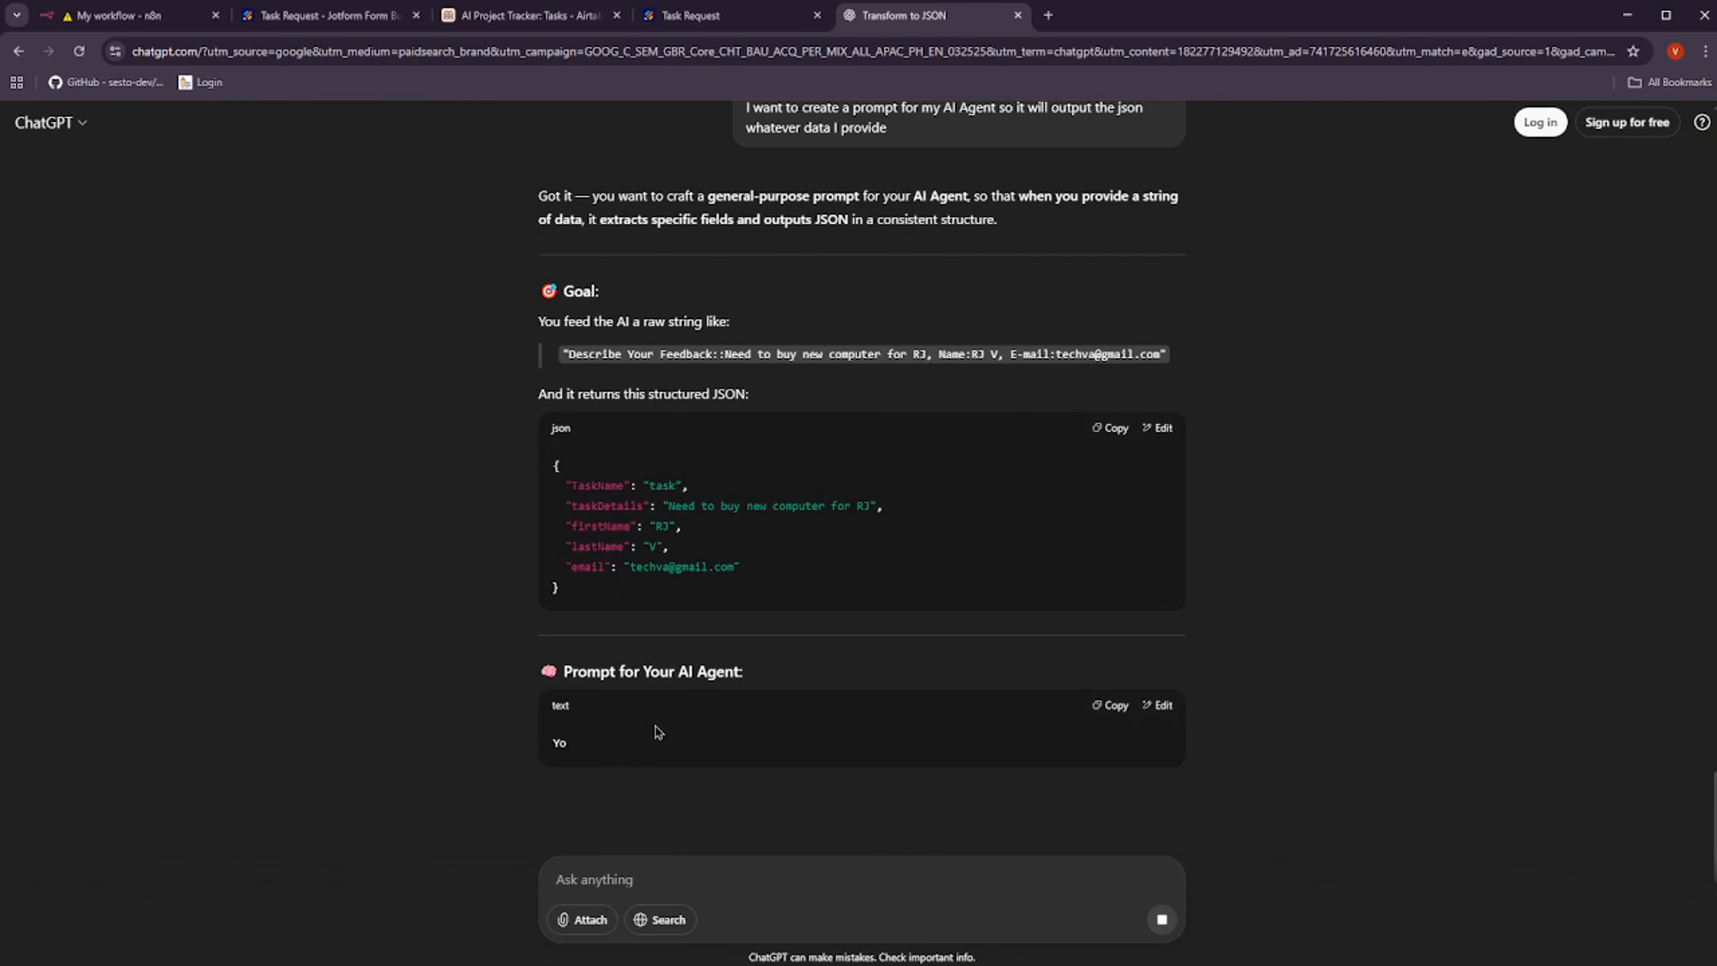
Copy the generated text block under "Prompt for Your AI Agent" from ChatGPT's reply
scroll(707, 758, down, 1)
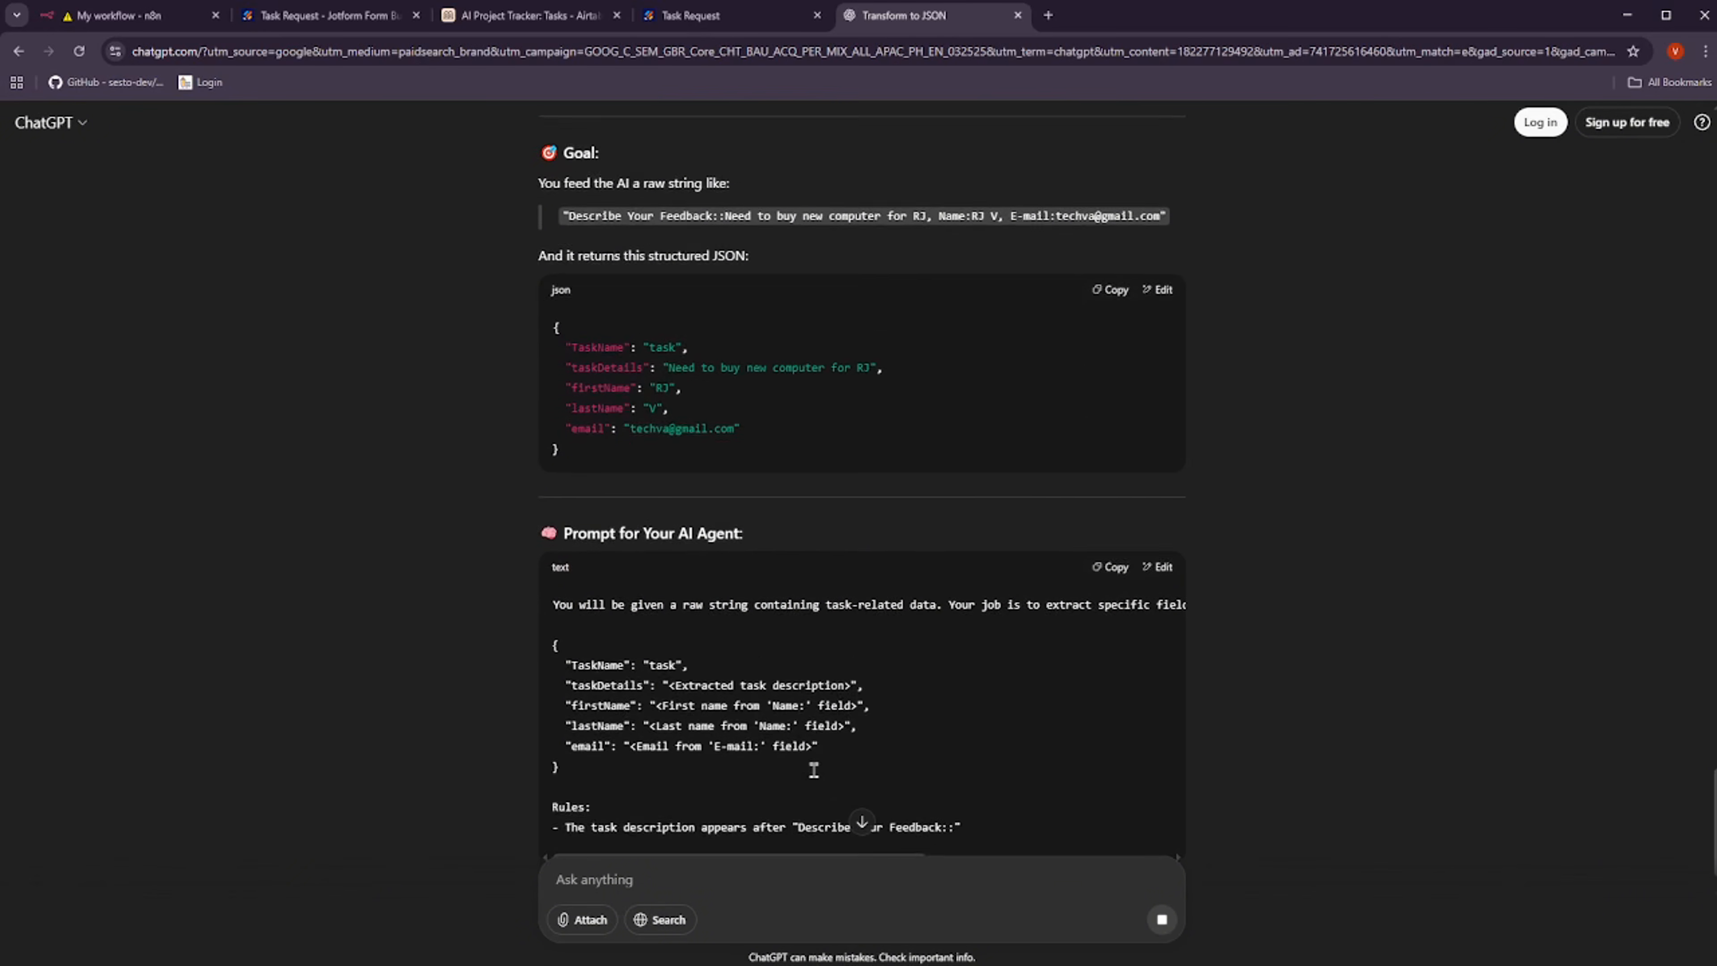
scroll(799, 804, down, 2)
scroll(753, 771, down, 2)
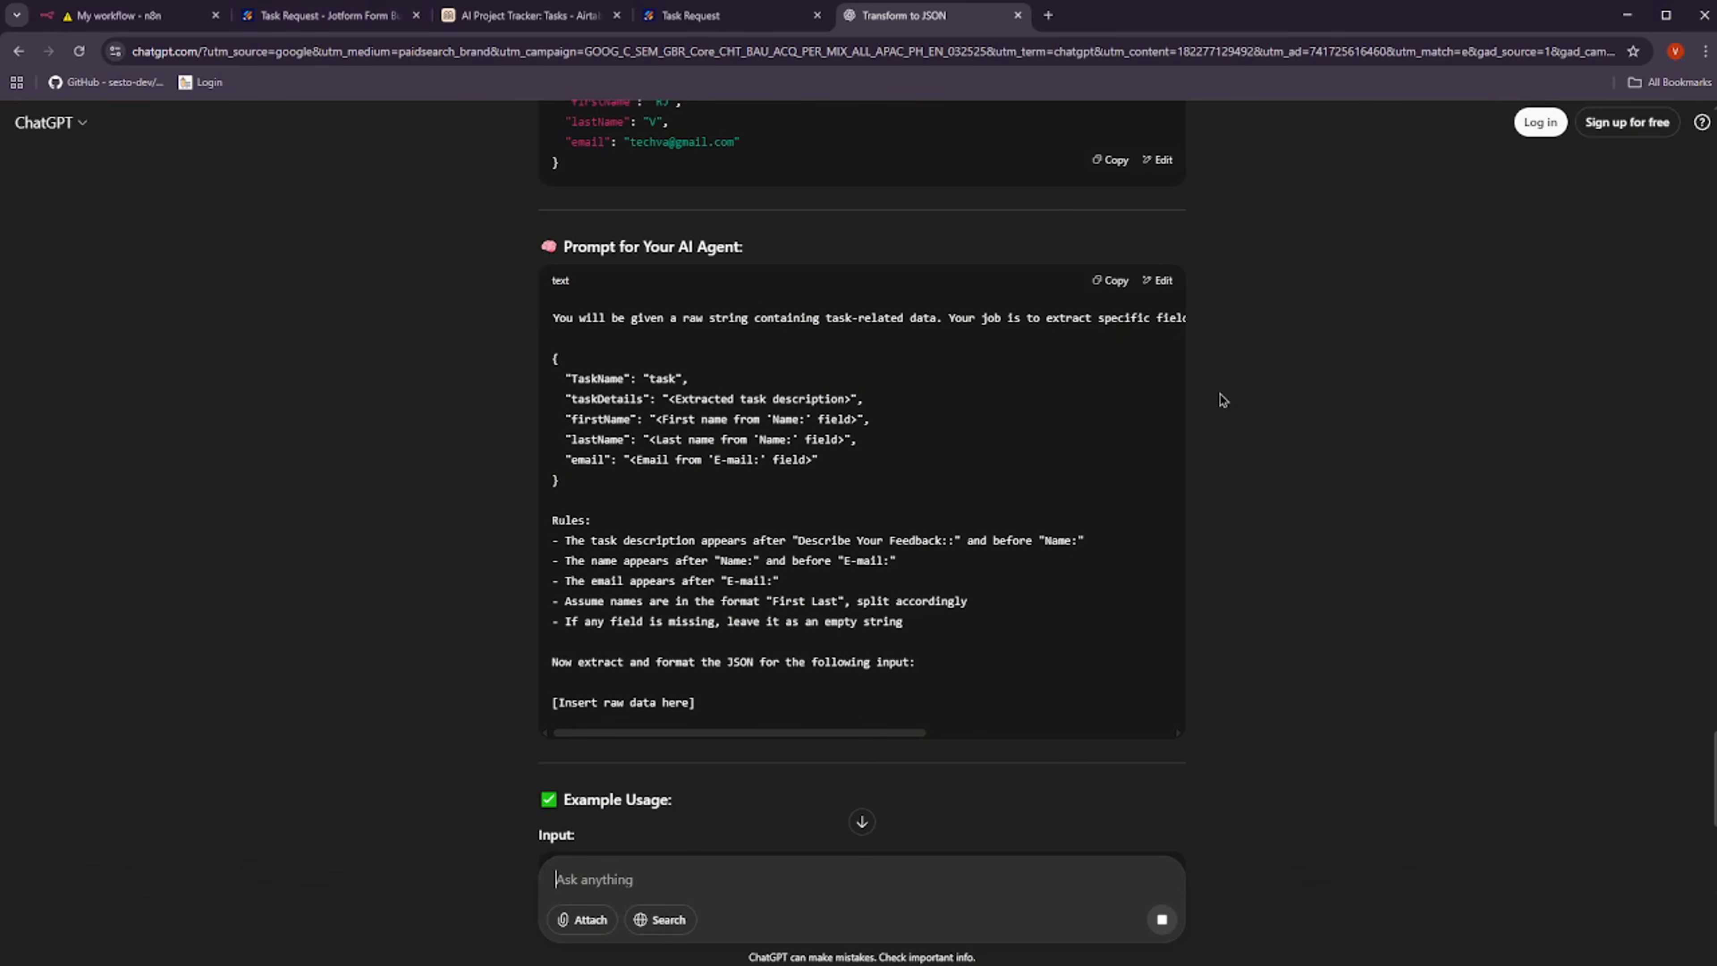
click(1106, 289)
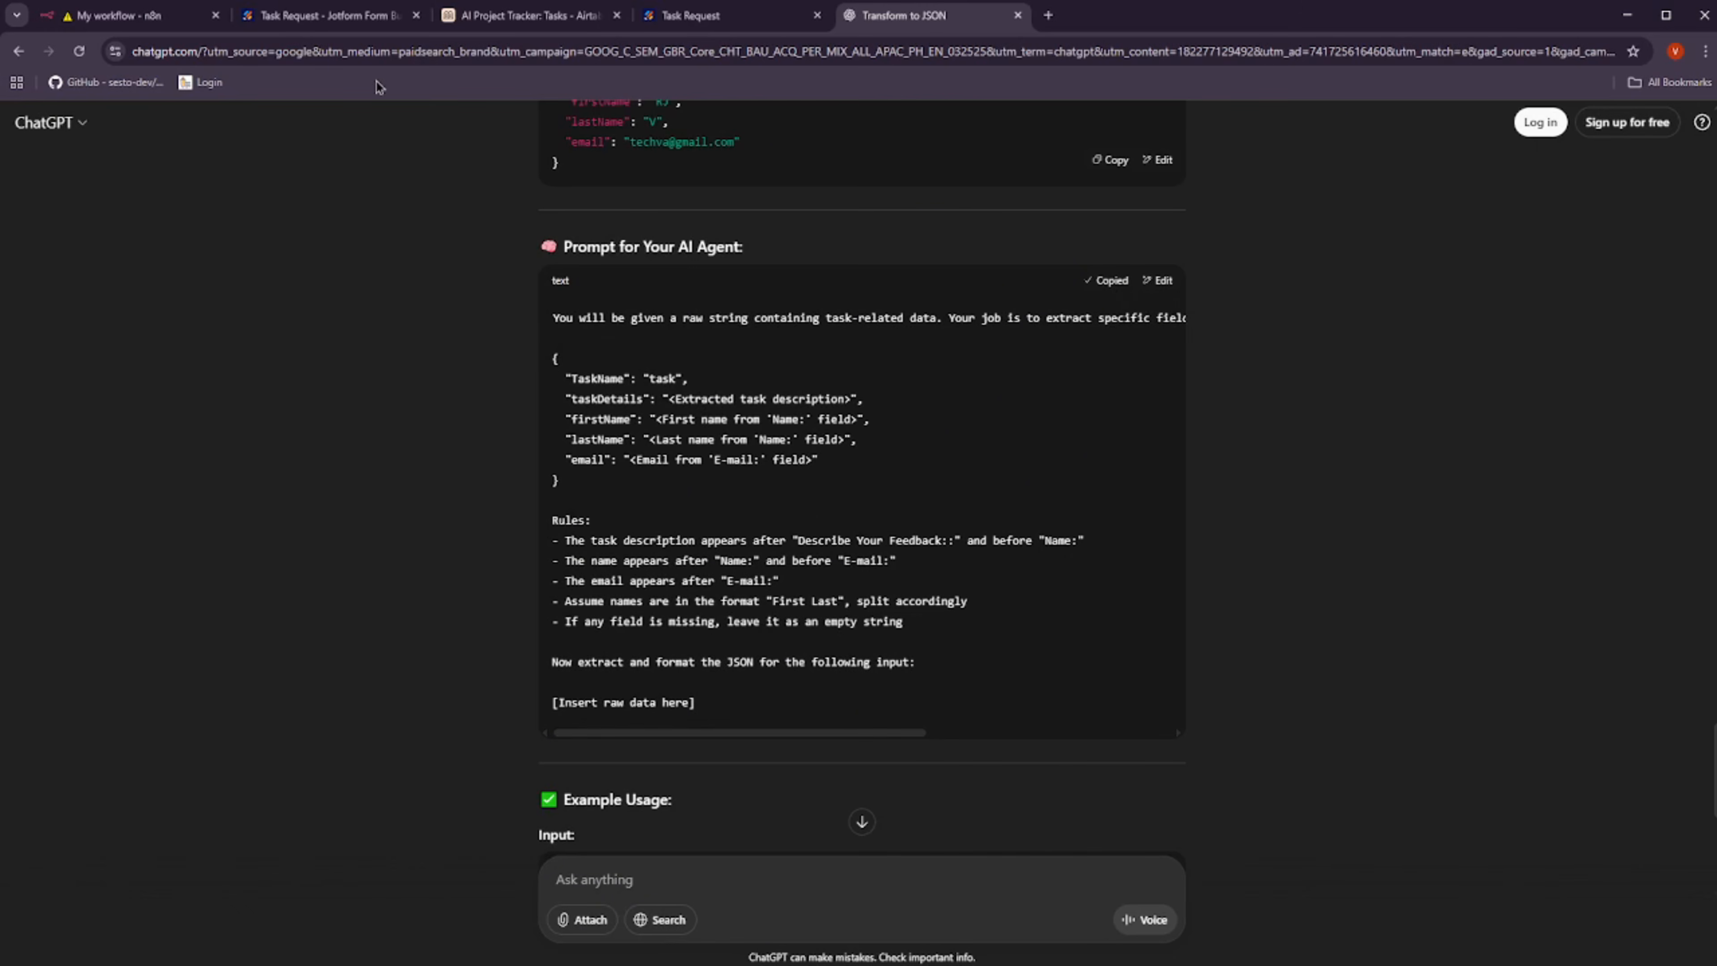
Switch to n8n and paste the copied prompt into the AI Agent's user message prompt
click(119, 15)
click(818, 533)
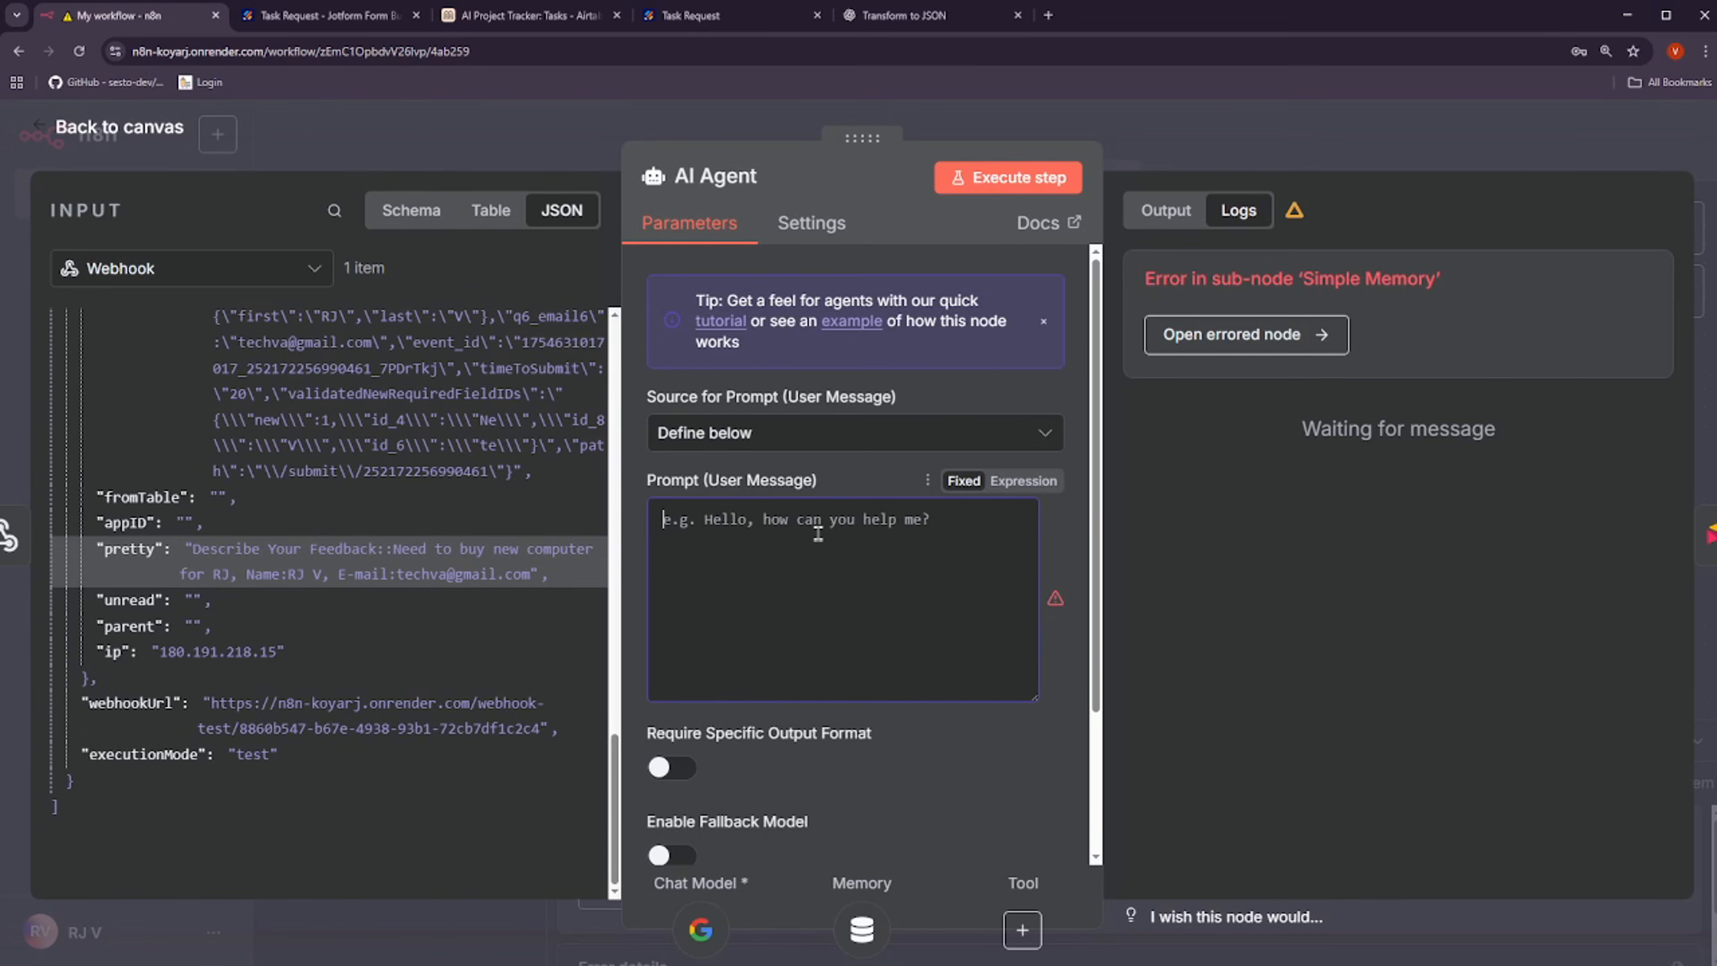
key(ctrl+v)
scroll(808, 536, up, 5)
scroll(807, 535, up, 2)
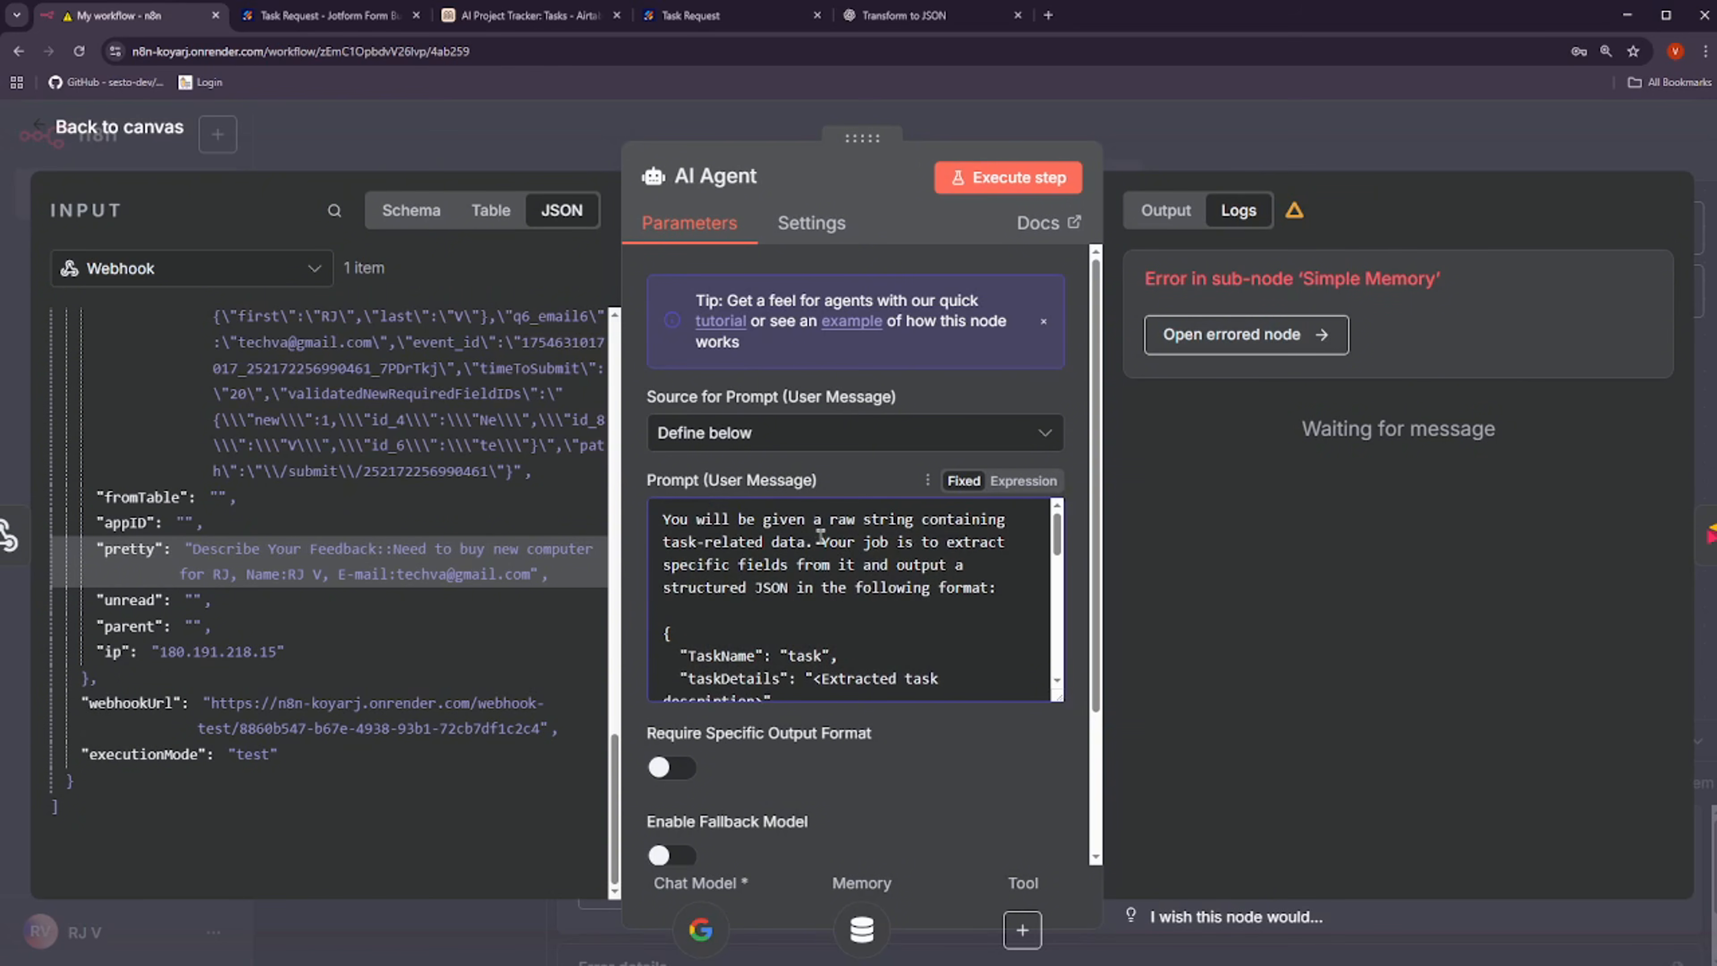
Delete the "[Insert raw data here]" placeholder from the end of the AI Agent's user message prompt
scroll(748, 535, down, 10)
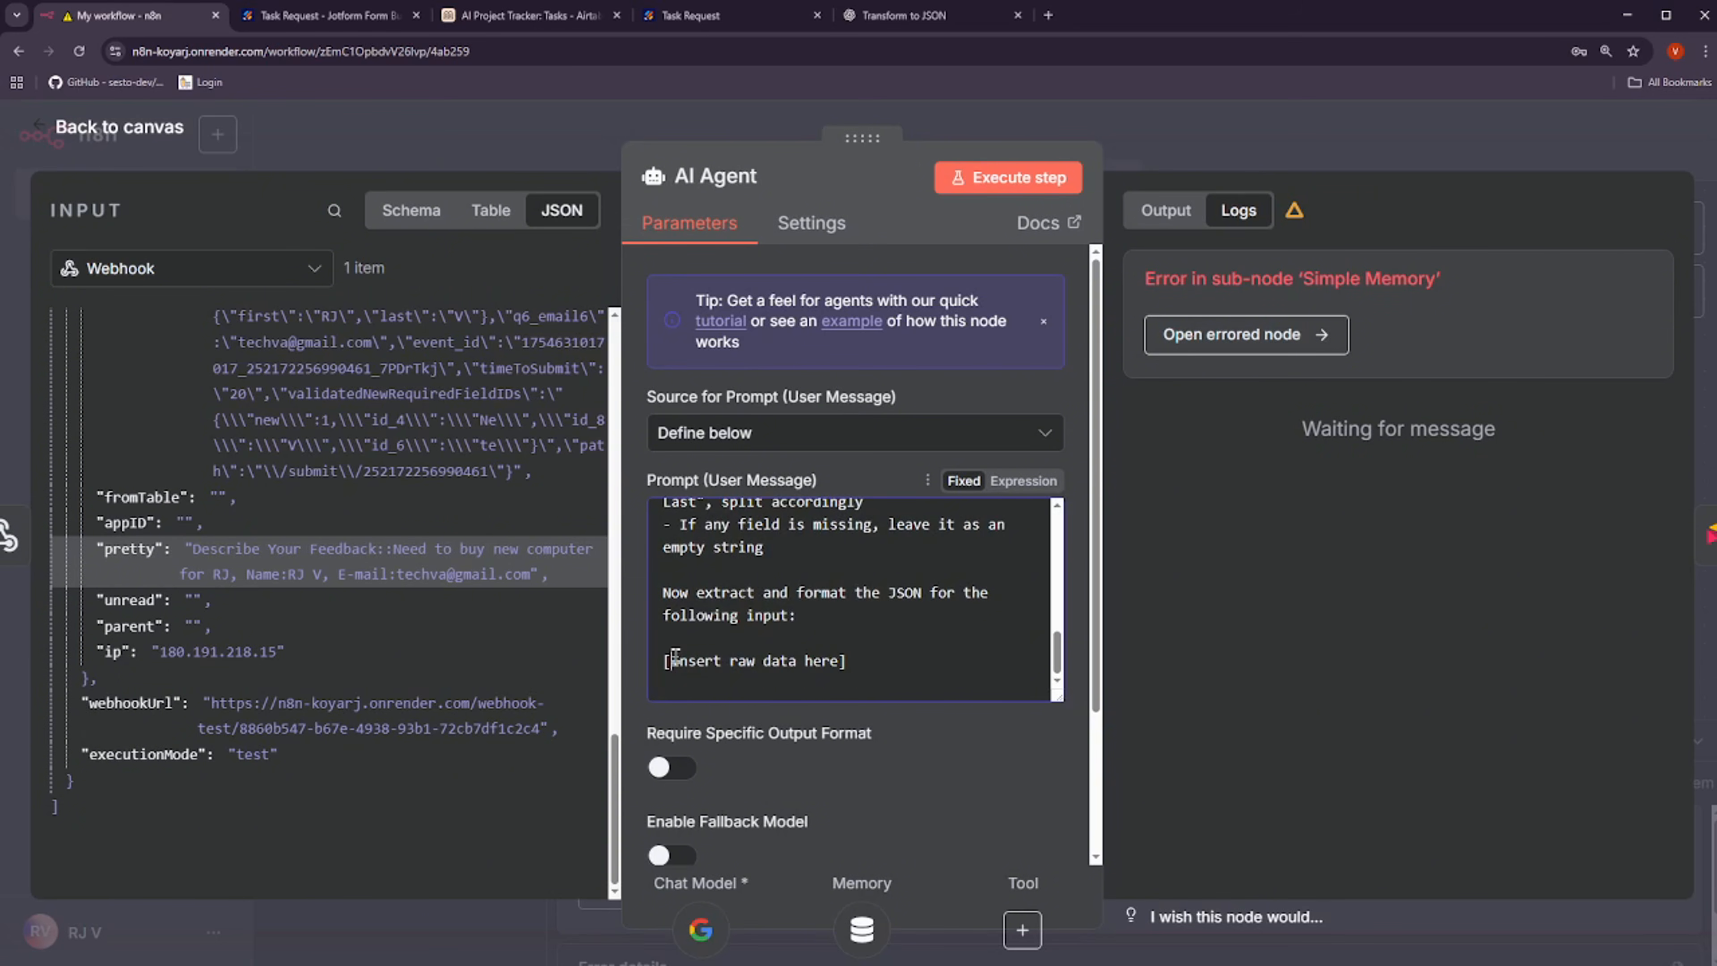
drag(668, 689, 659, 665)
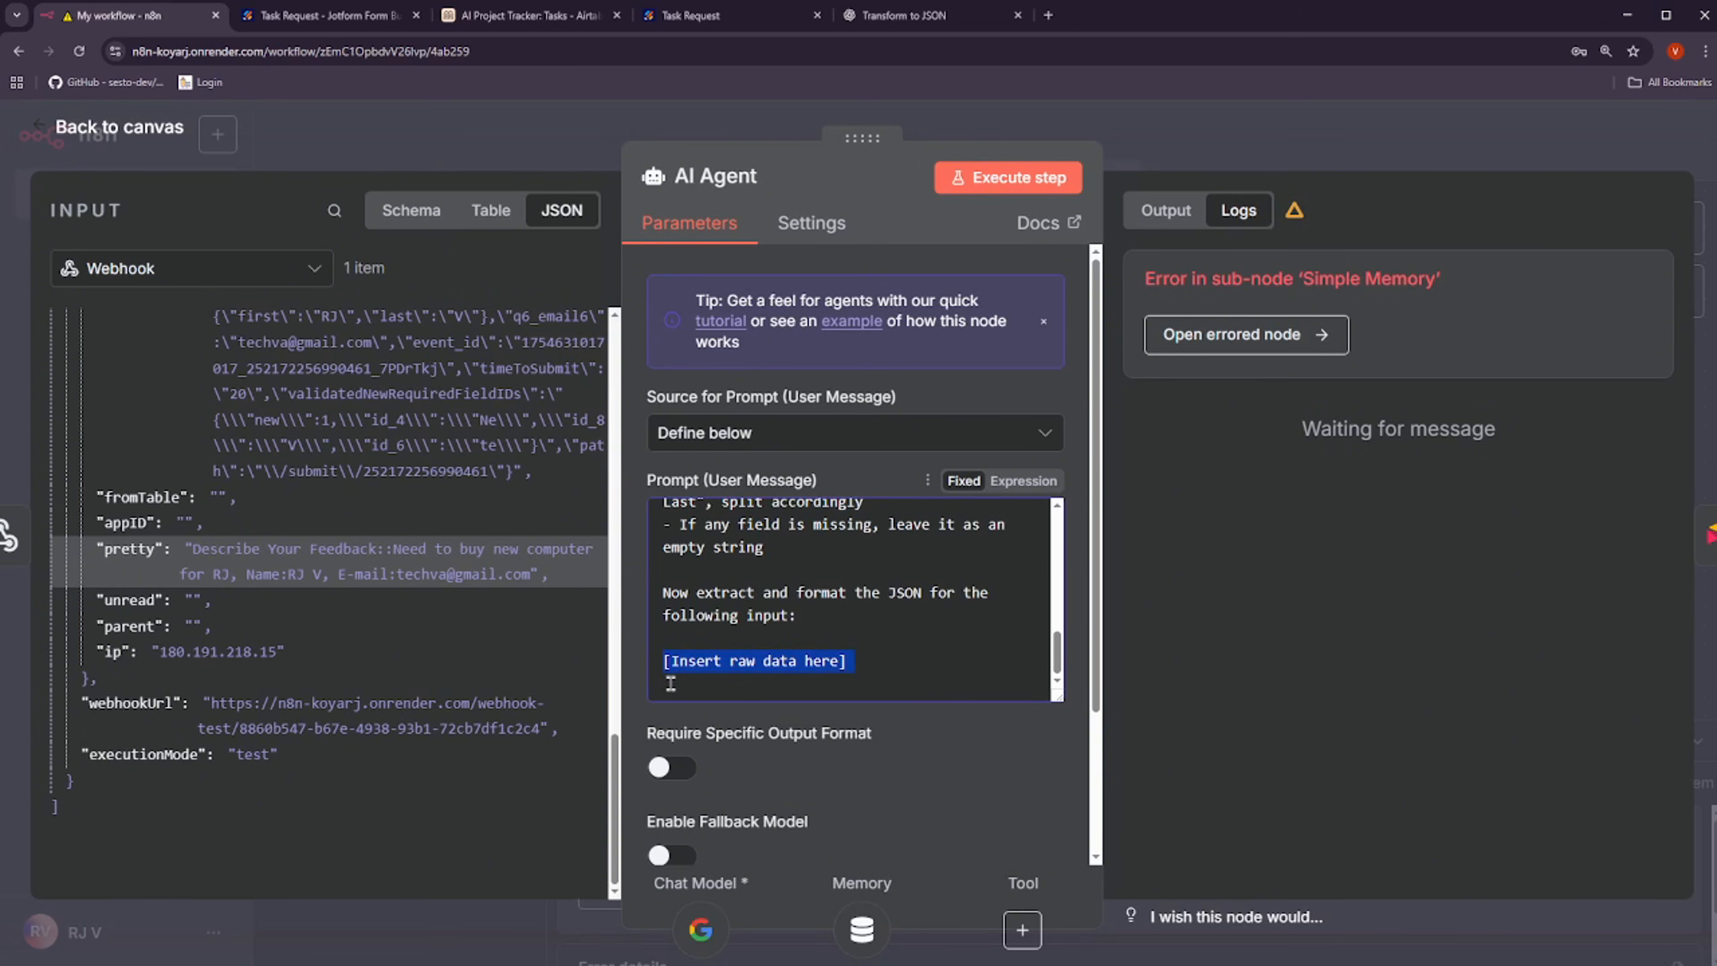
key(BackSpace)
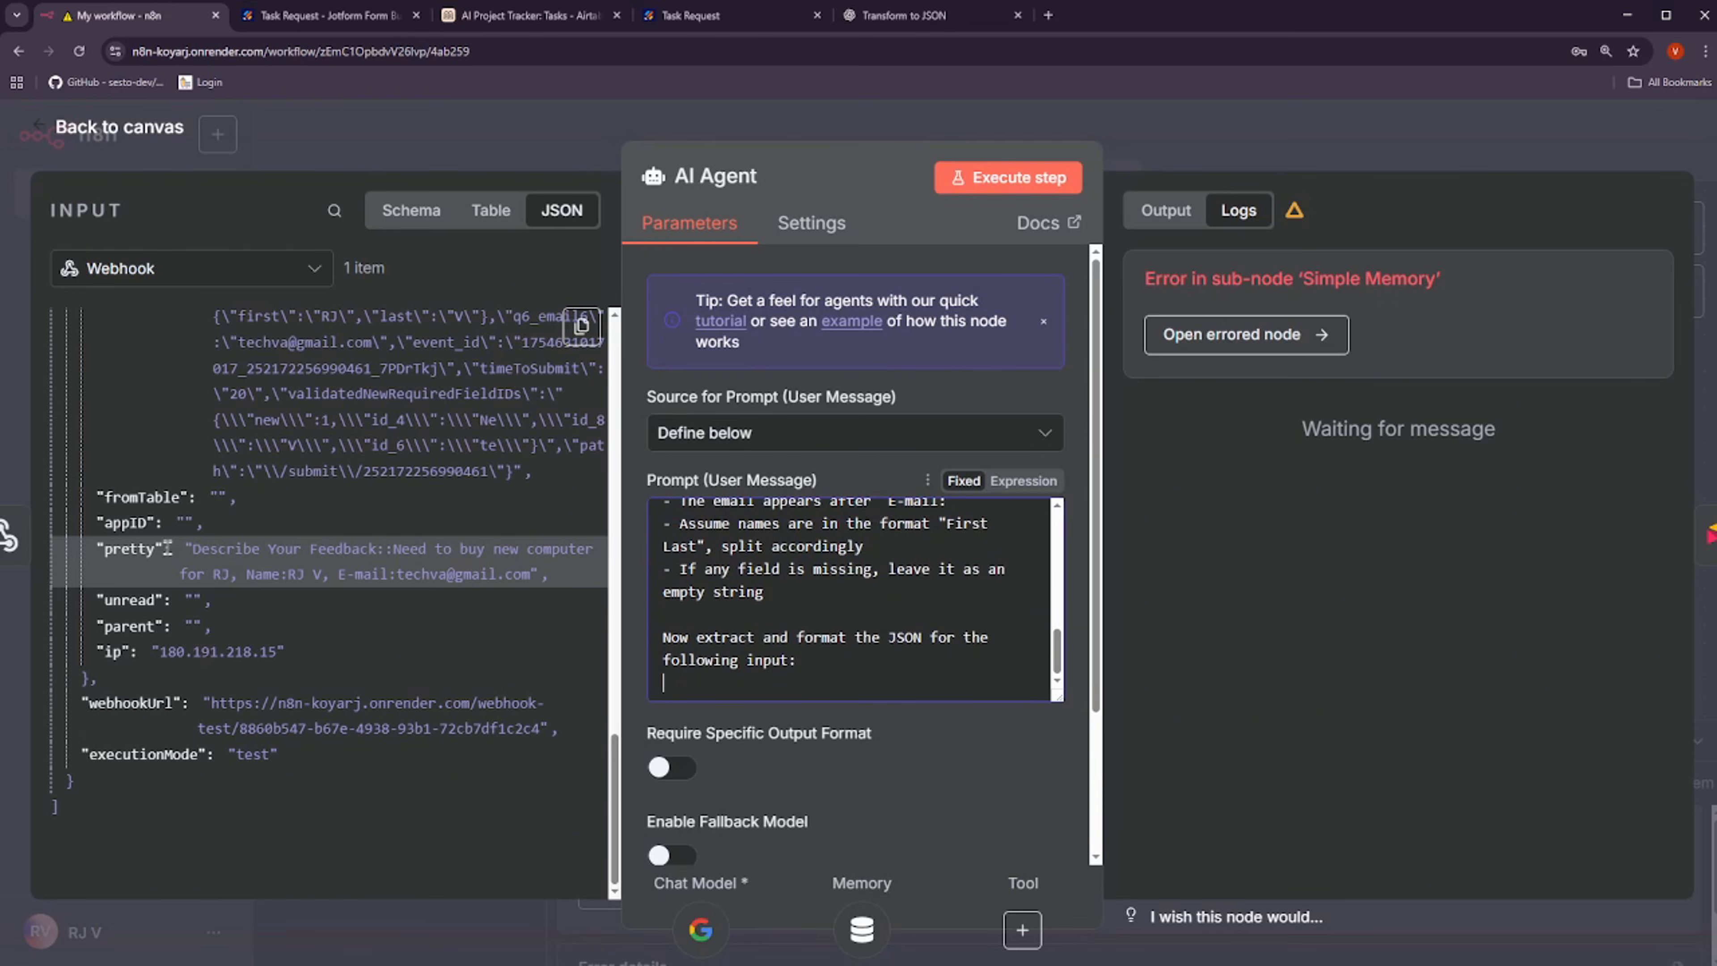
Insert the webhook's pretty field as {{ $json.body.pretty }} at the end of the AI Agent's user message prompt and execute the node
drag(128, 551, 706, 700)
scroll(771, 561, down, 10)
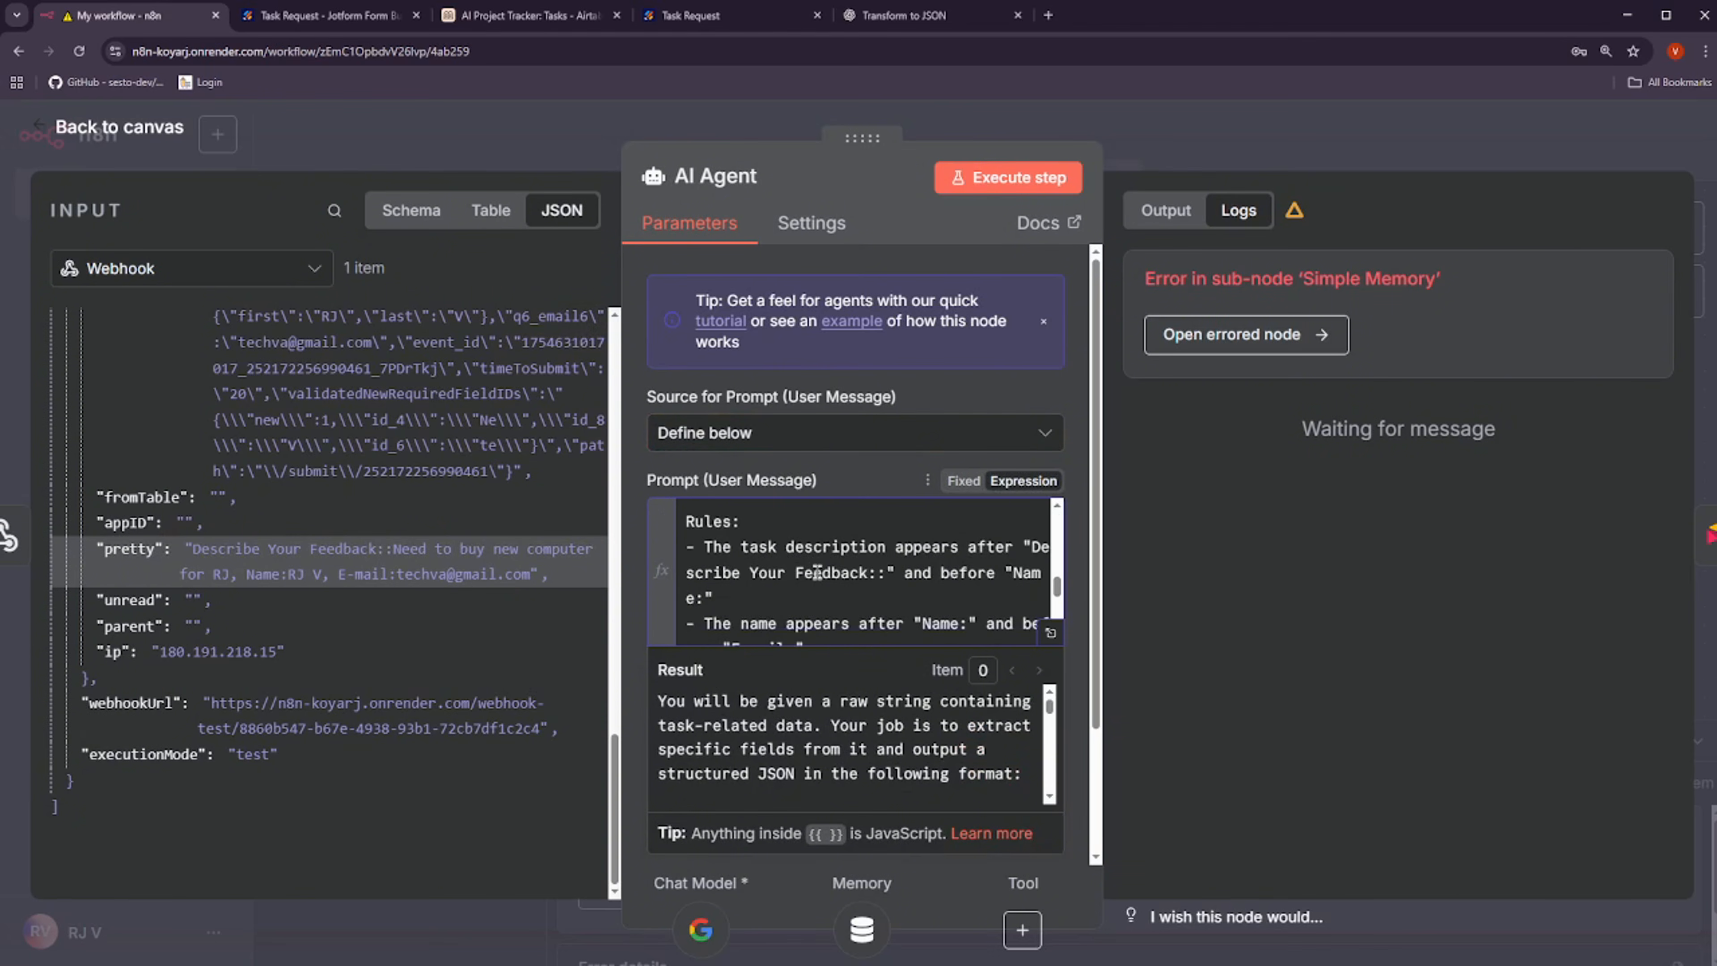
scroll(808, 706, down, 8)
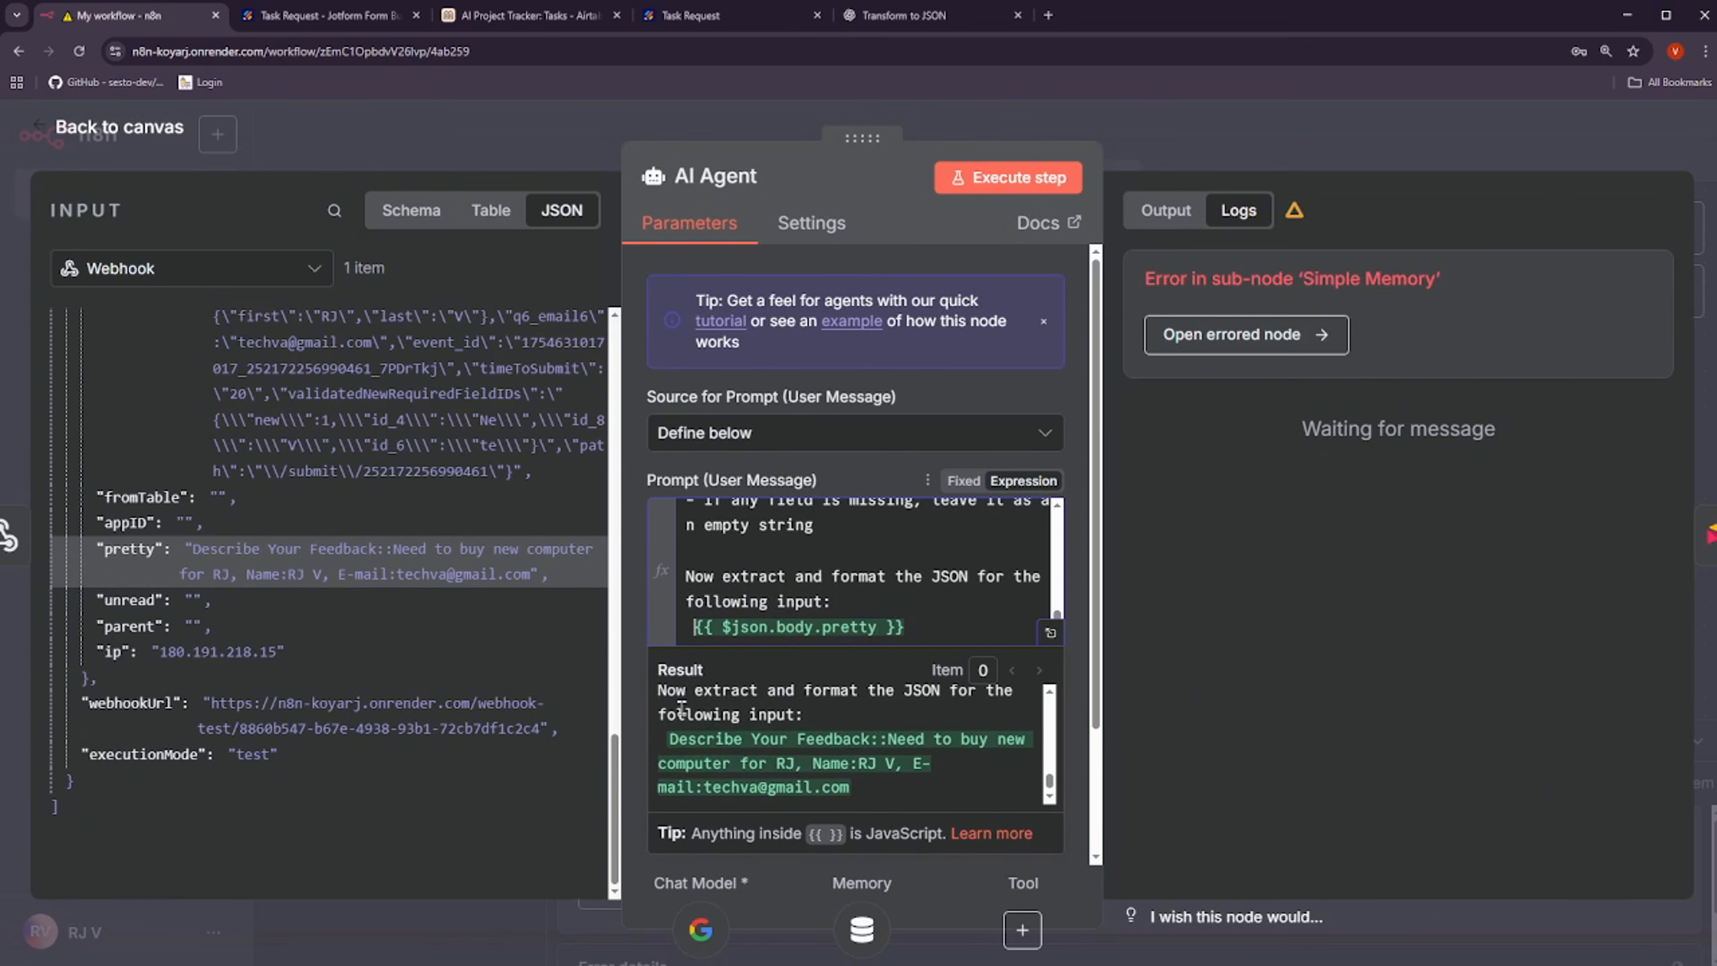
key(BackSpace)
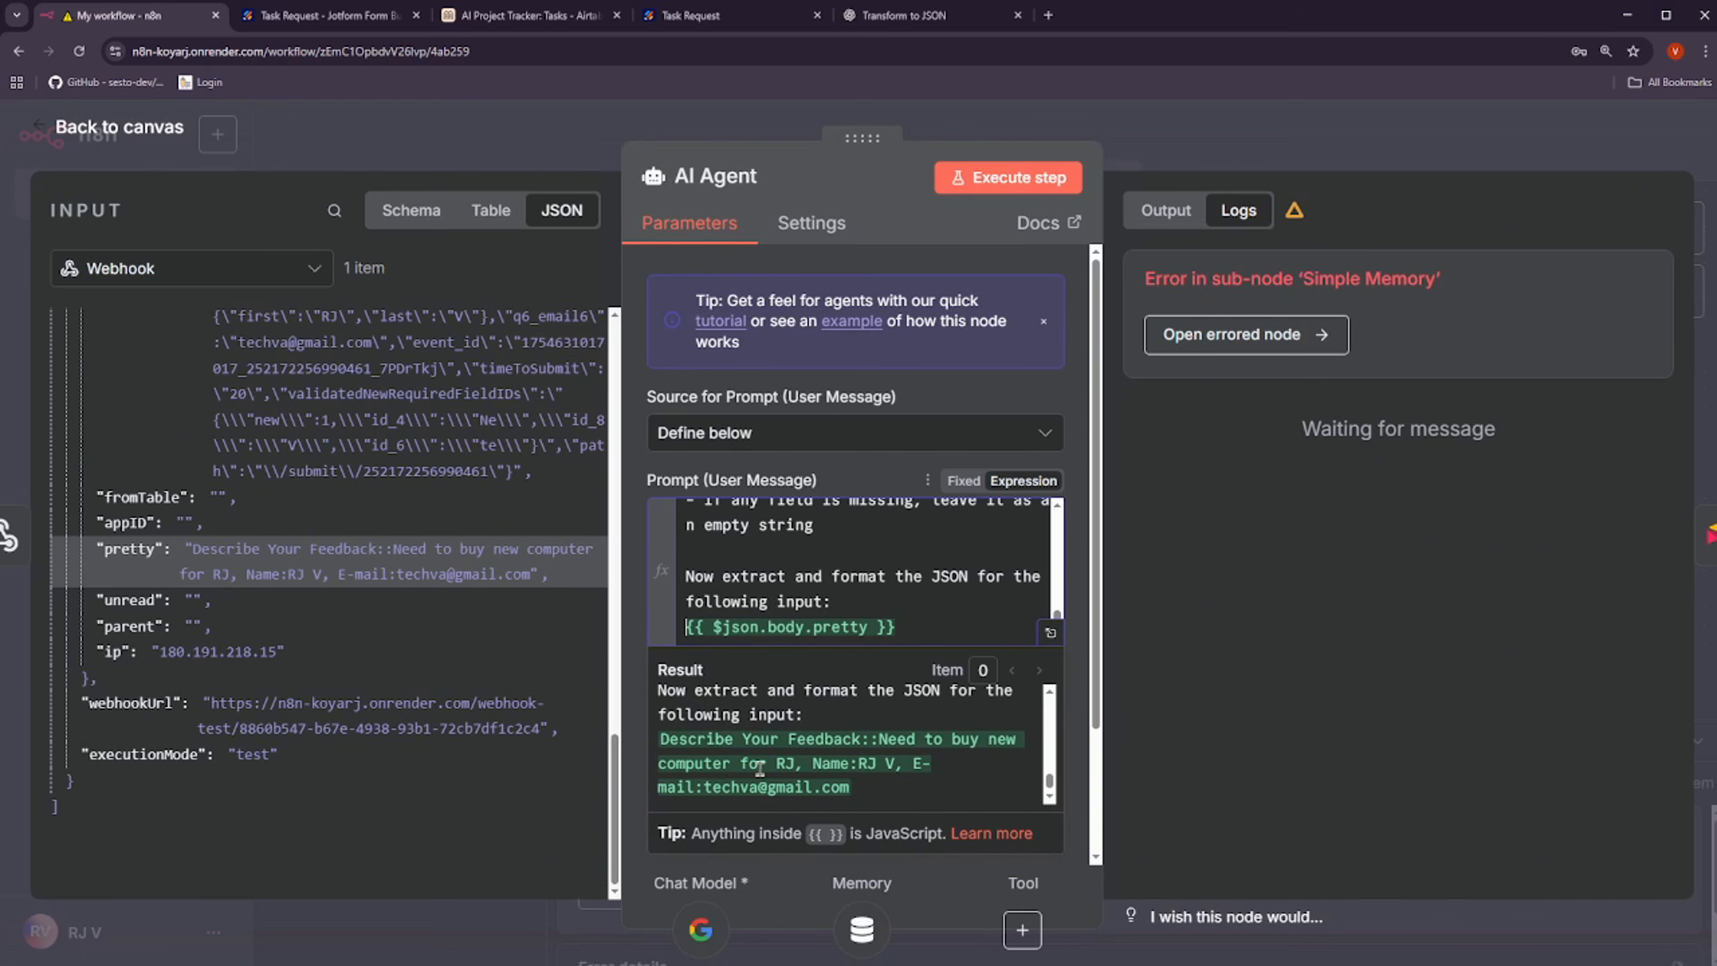
click(998, 187)
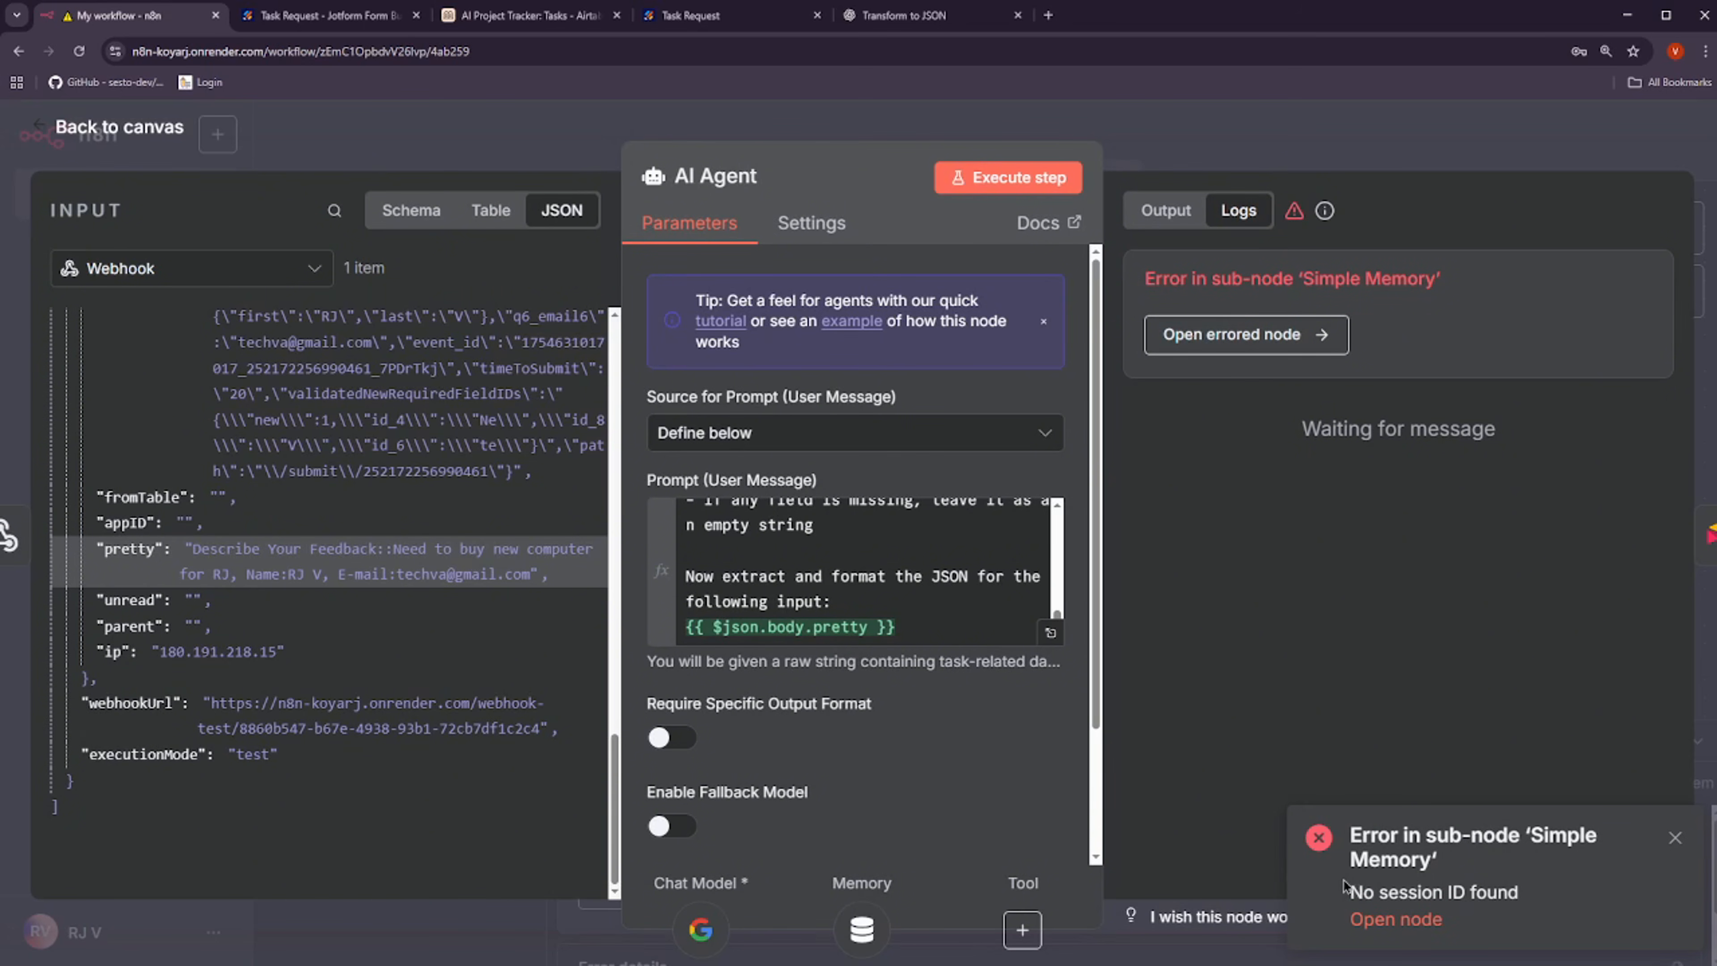
Open the Simple Memory node and set its Session ID source to Define below
click(530, 143)
double_click(837, 627)
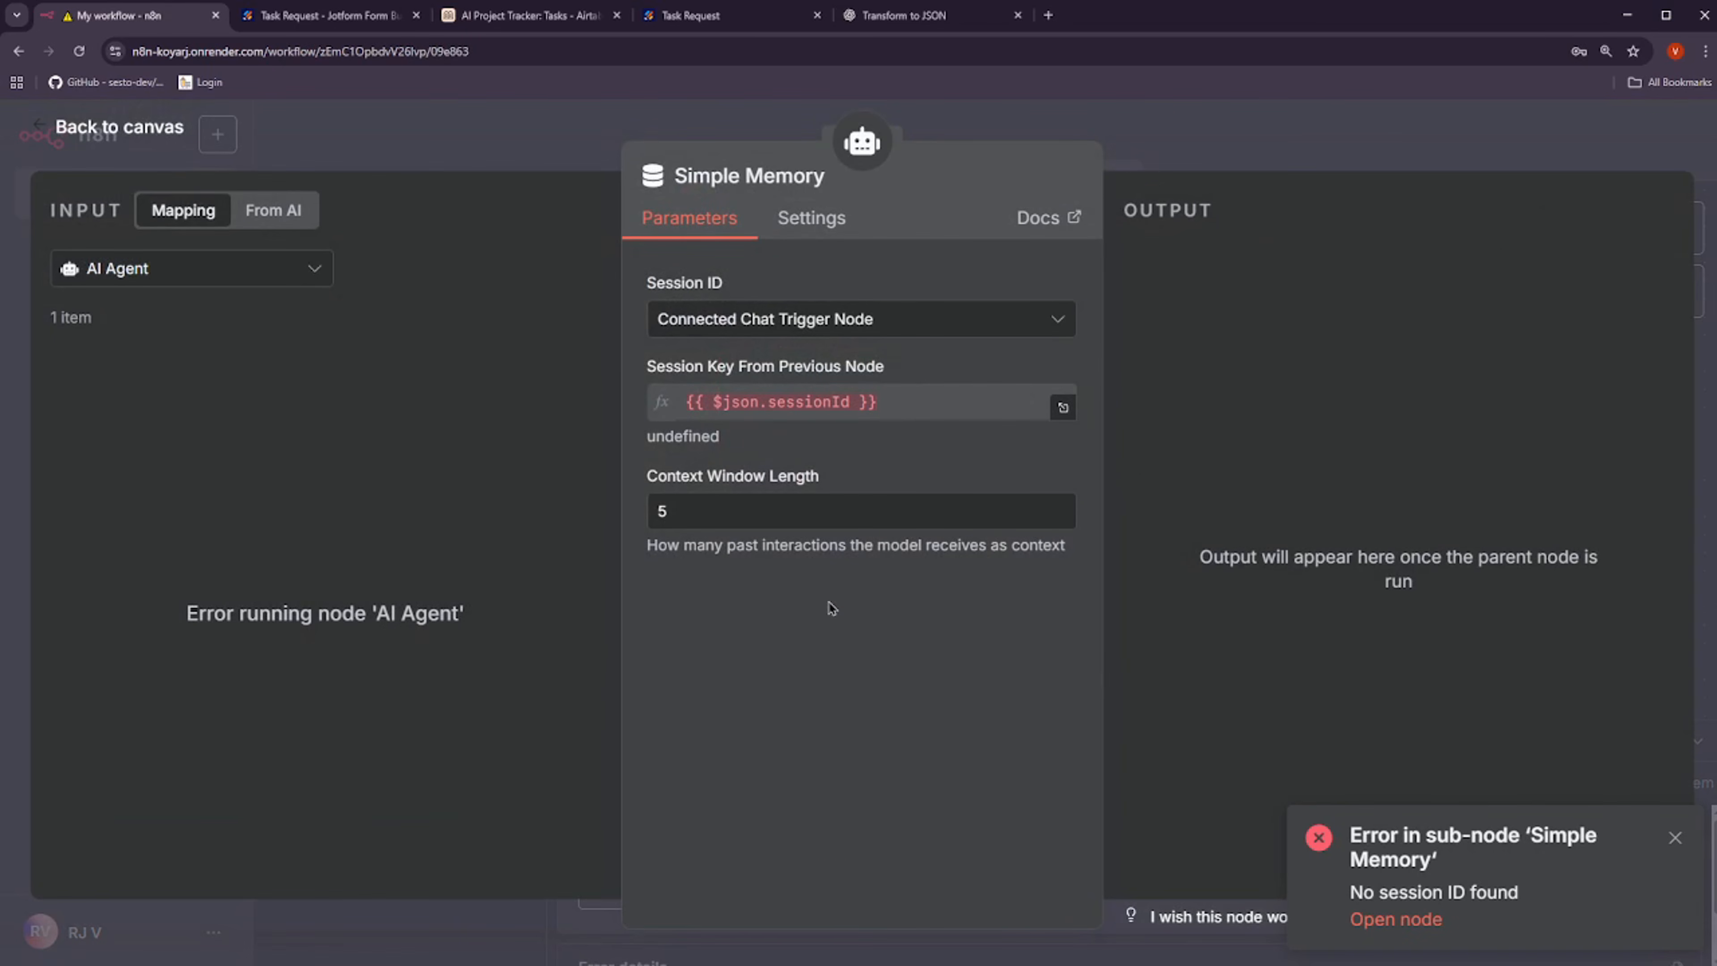
click(820, 401)
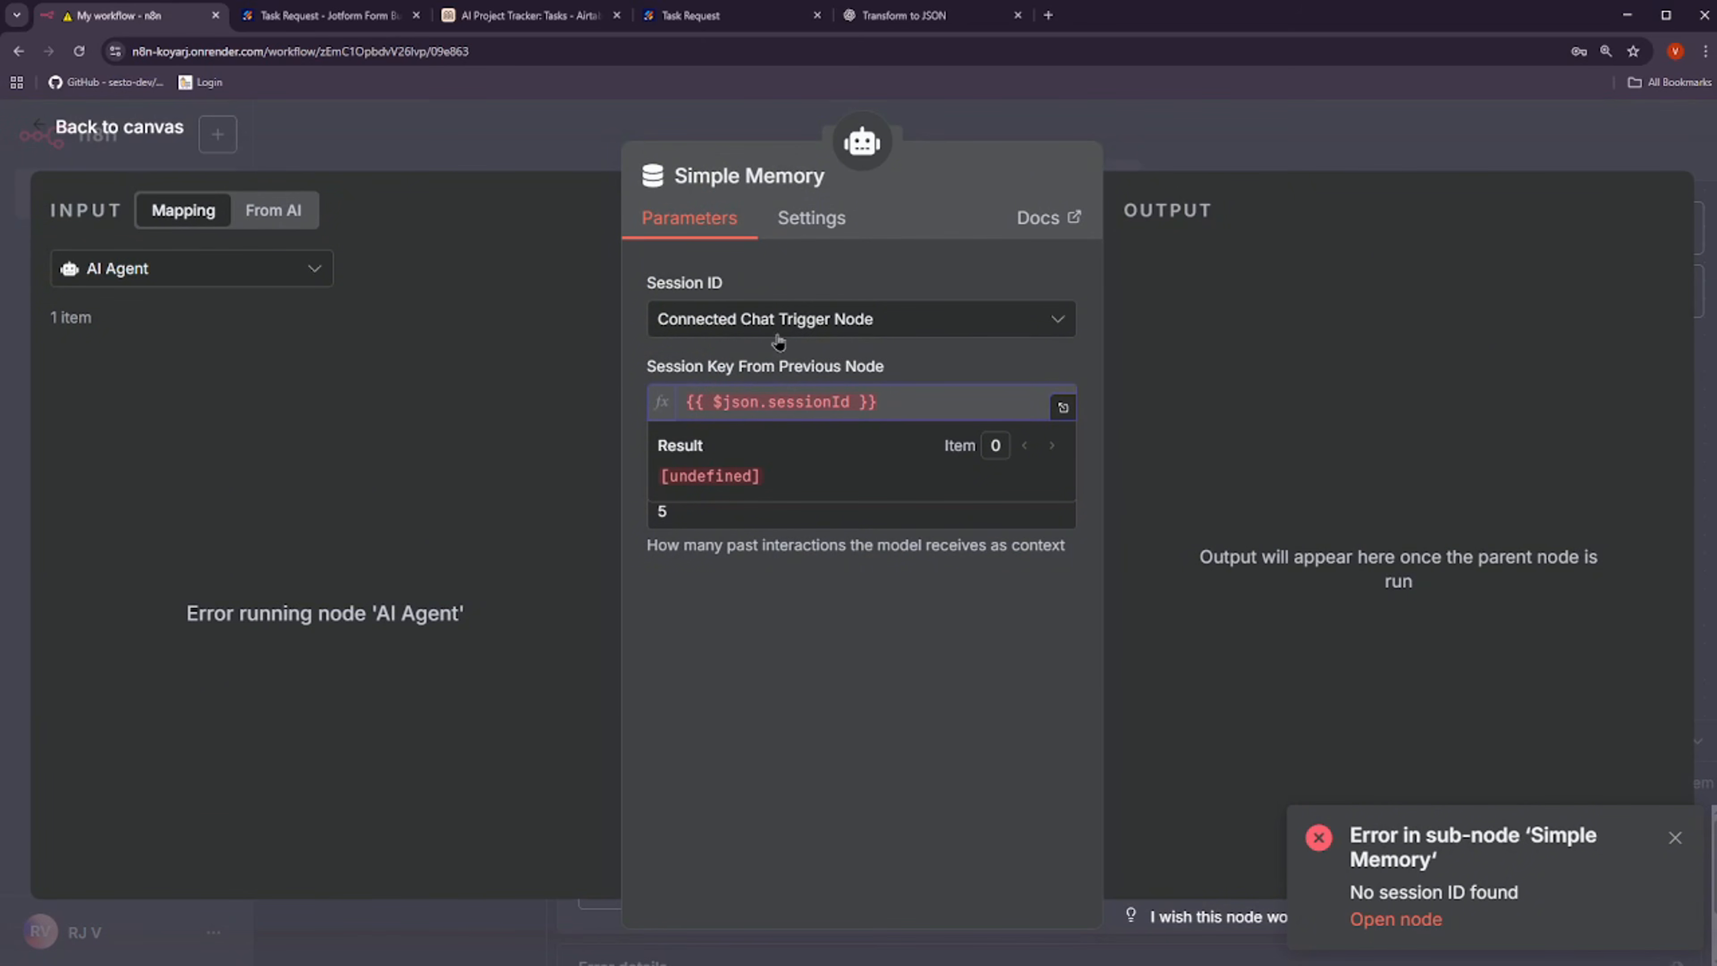
click(479, 158)
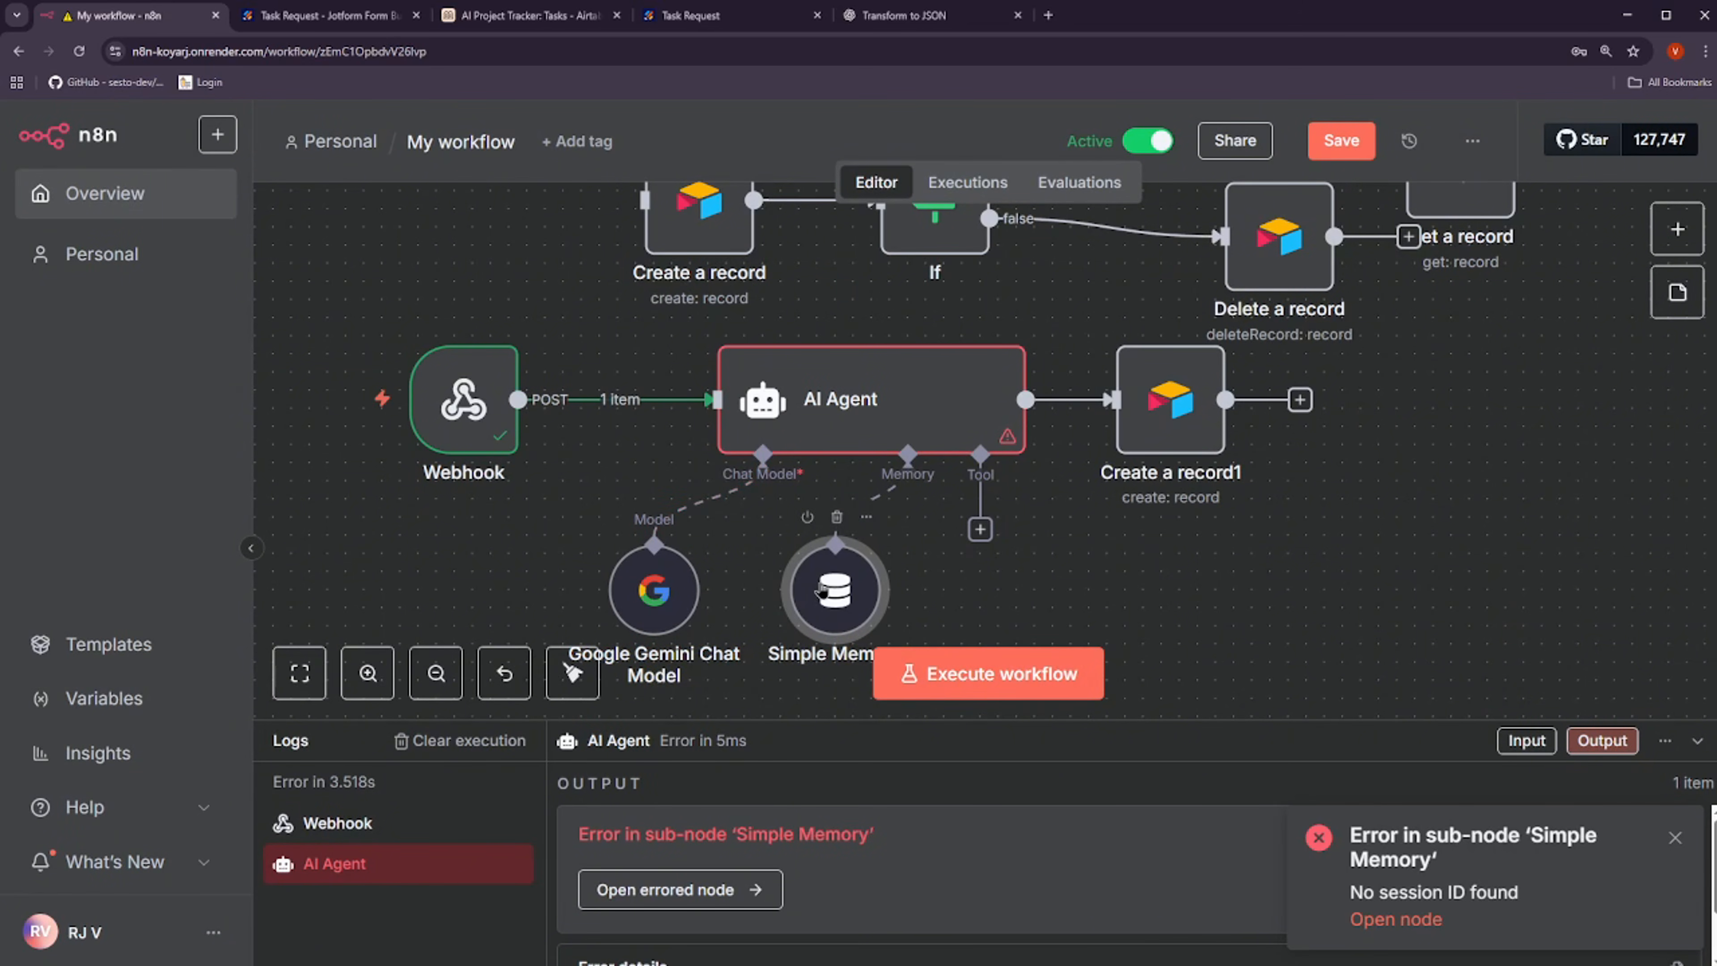
double_click(821, 592)
click(838, 323)
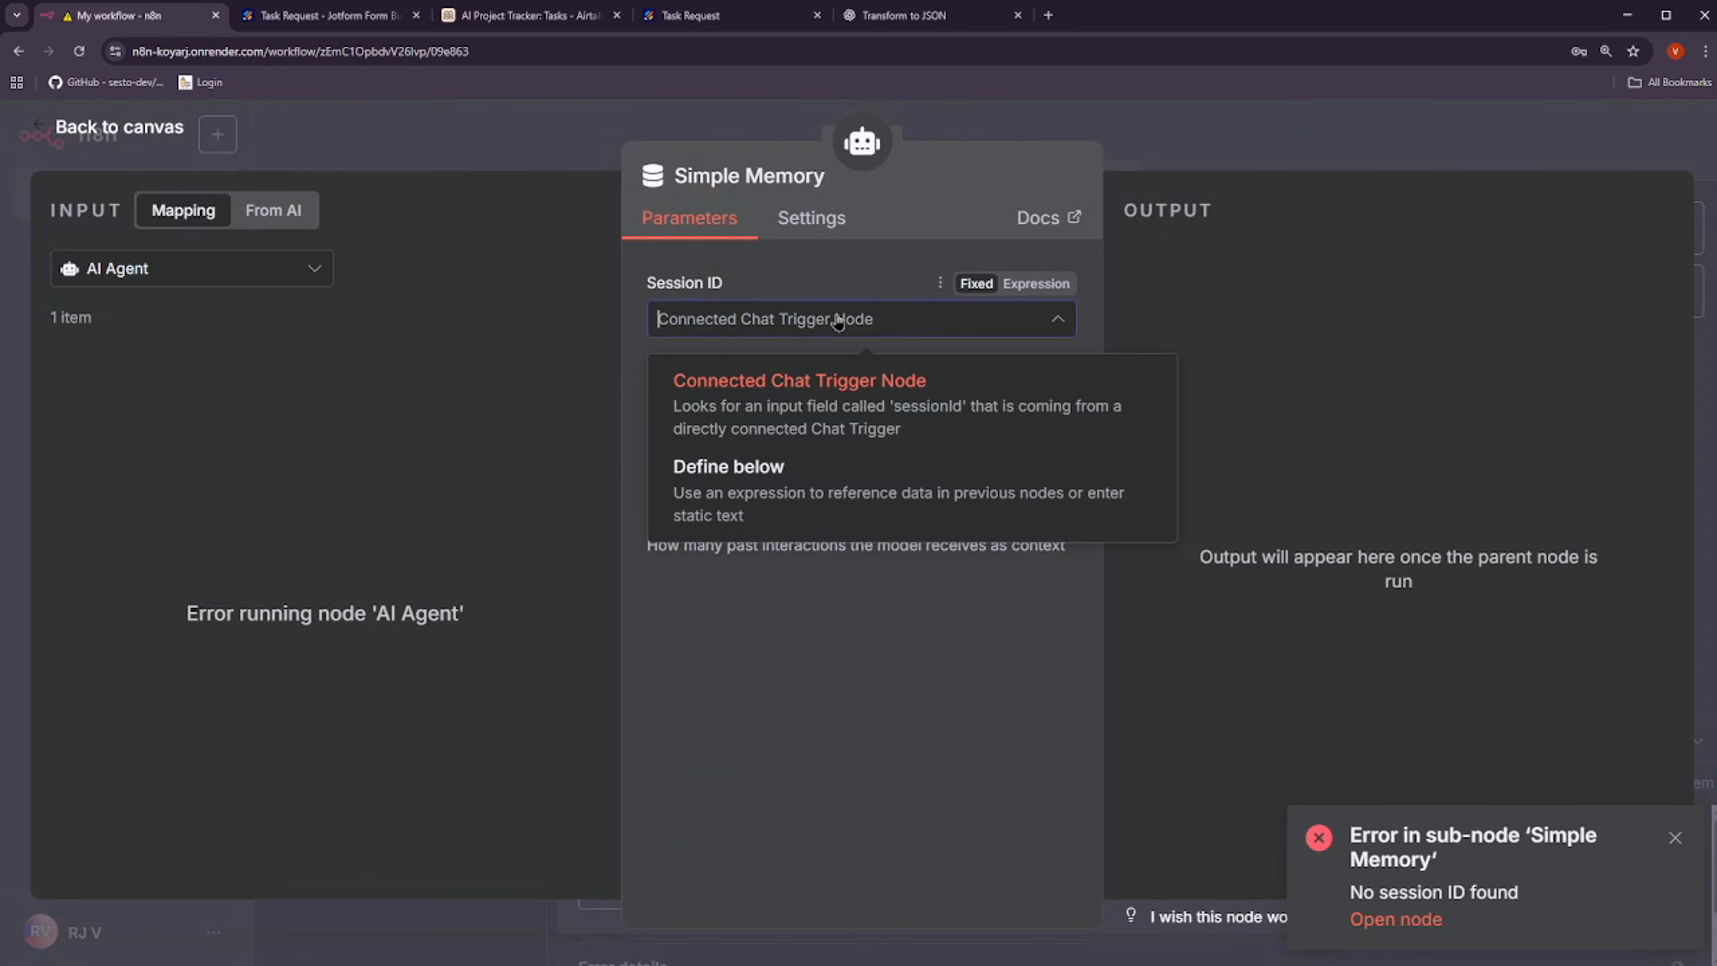
click(792, 506)
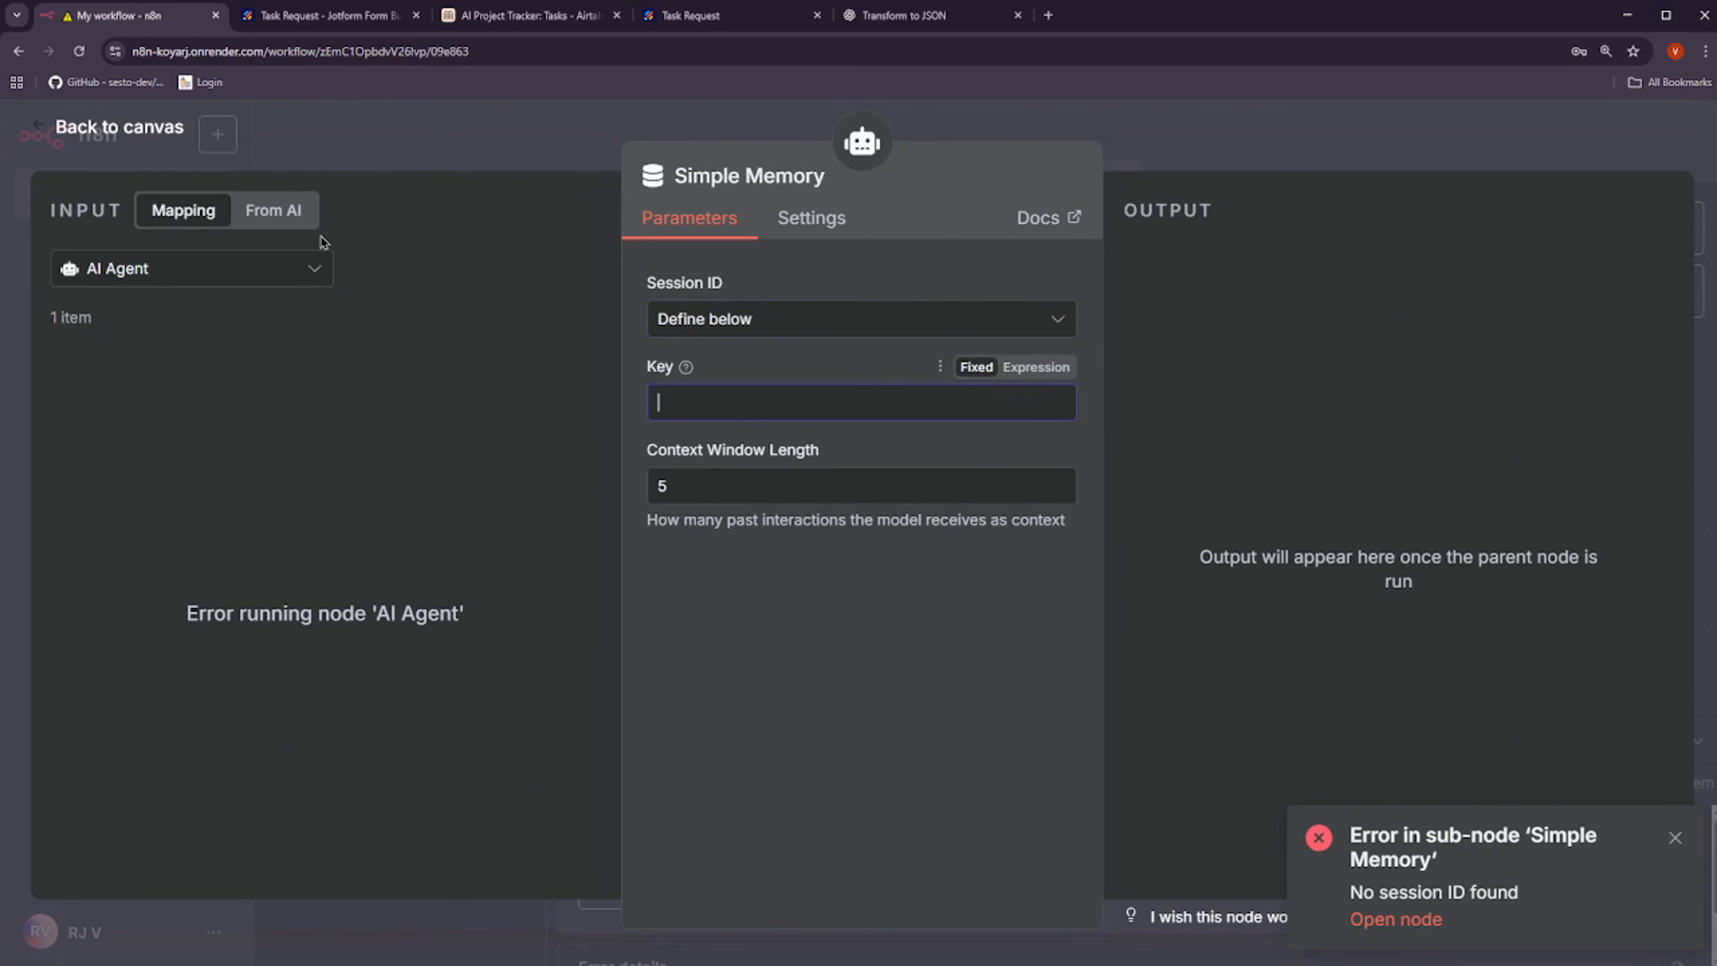
Set the Simple Memory key to the expression 1 and return to the canvas
click(274, 220)
click(202, 218)
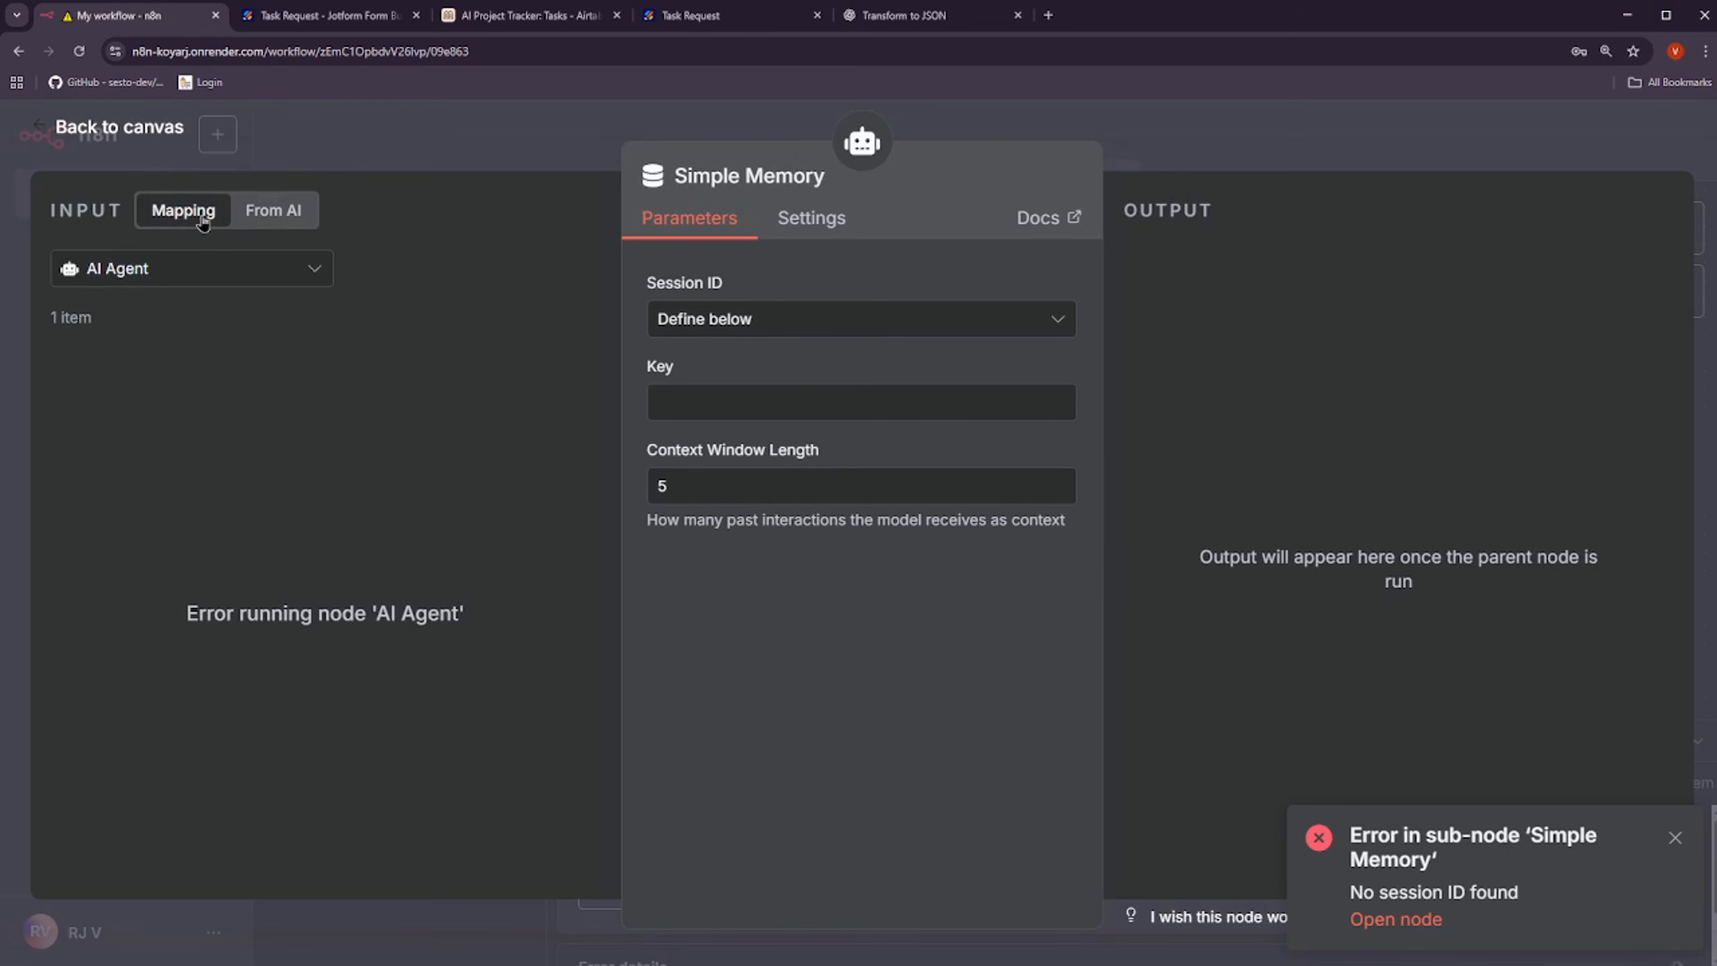
click(750, 400)
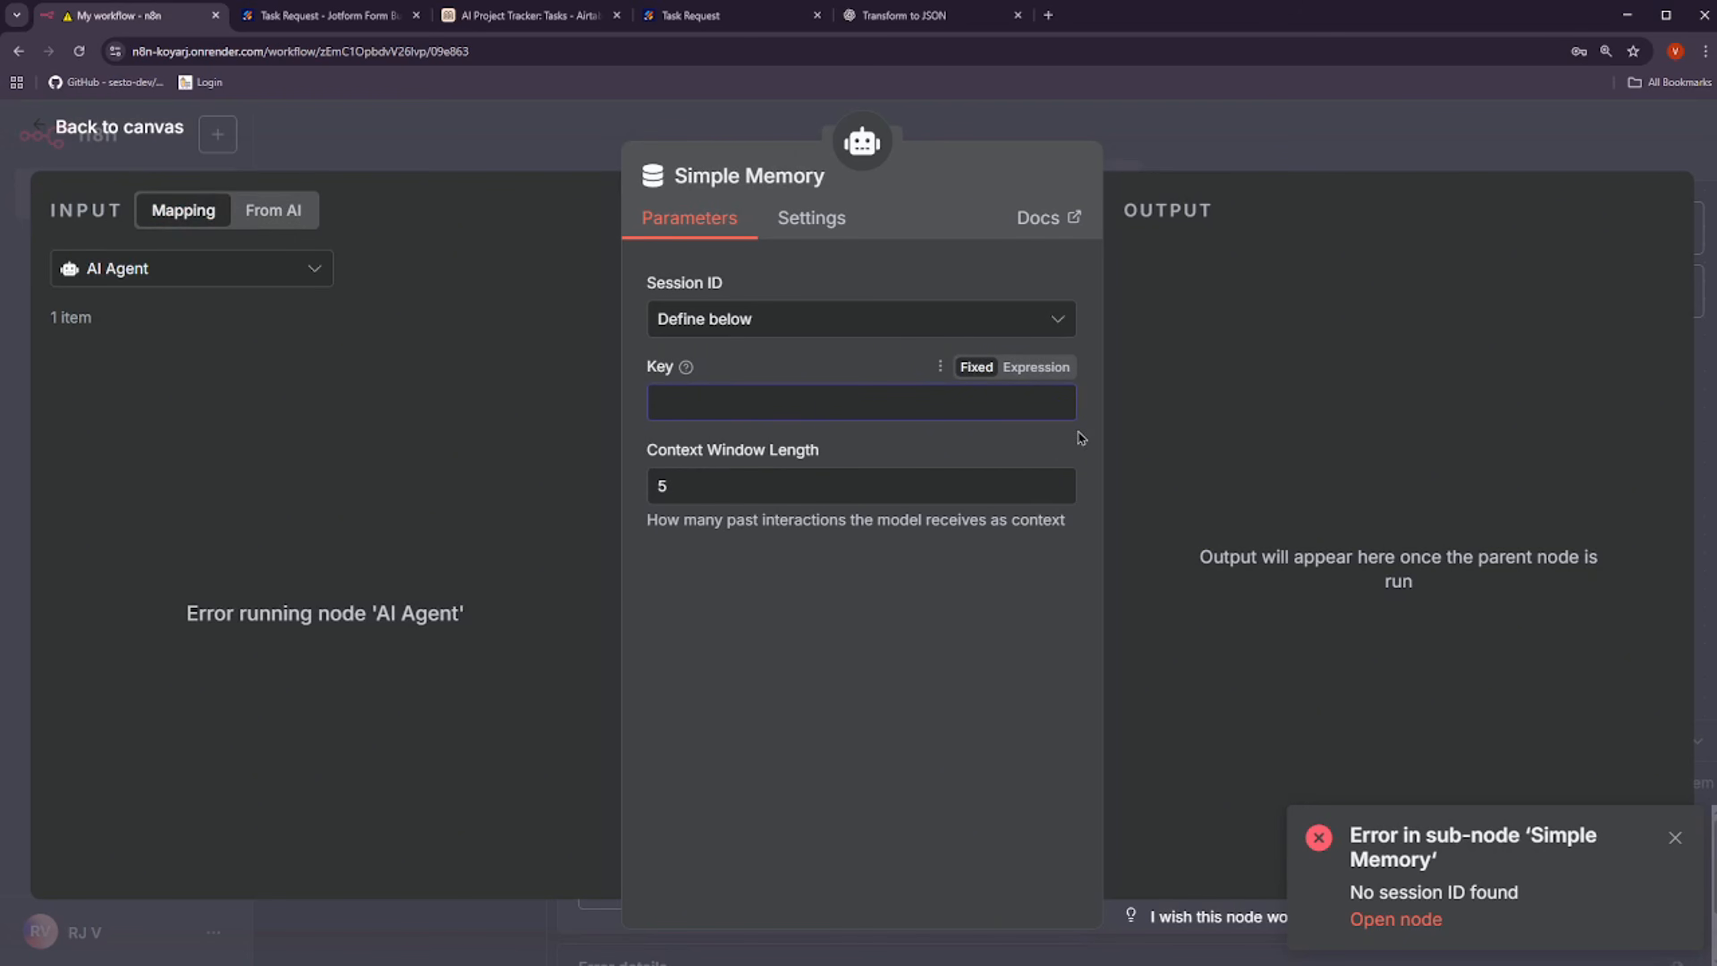
click(1051, 368)
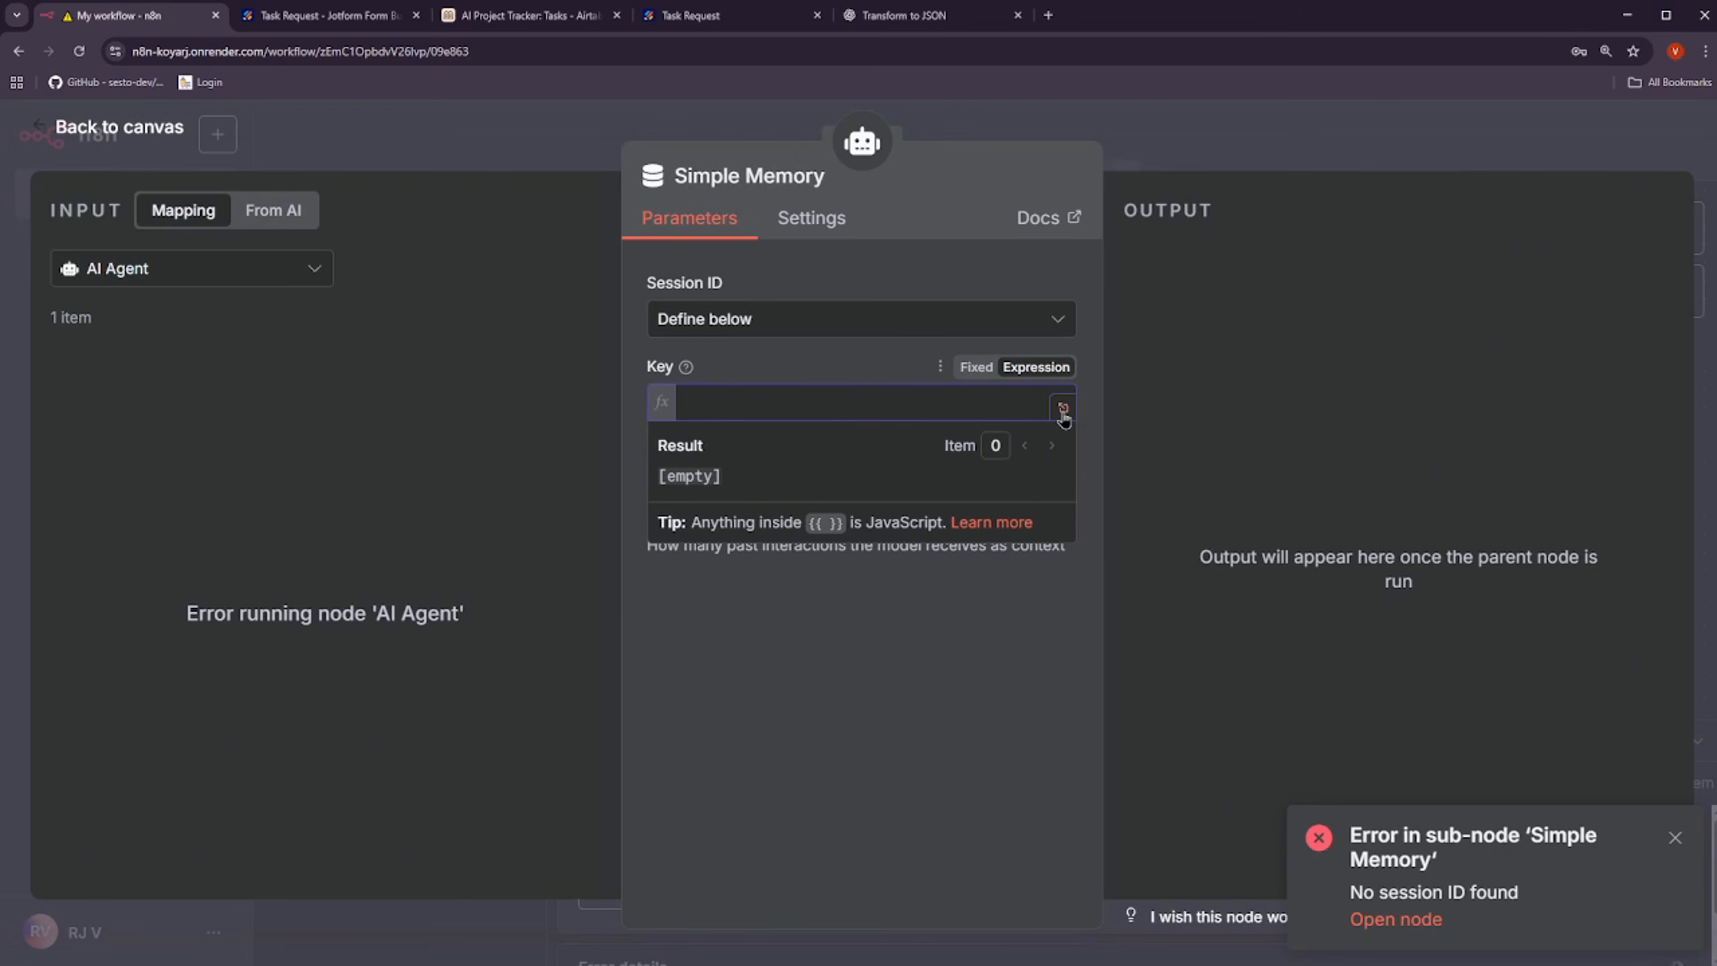
click(1062, 408)
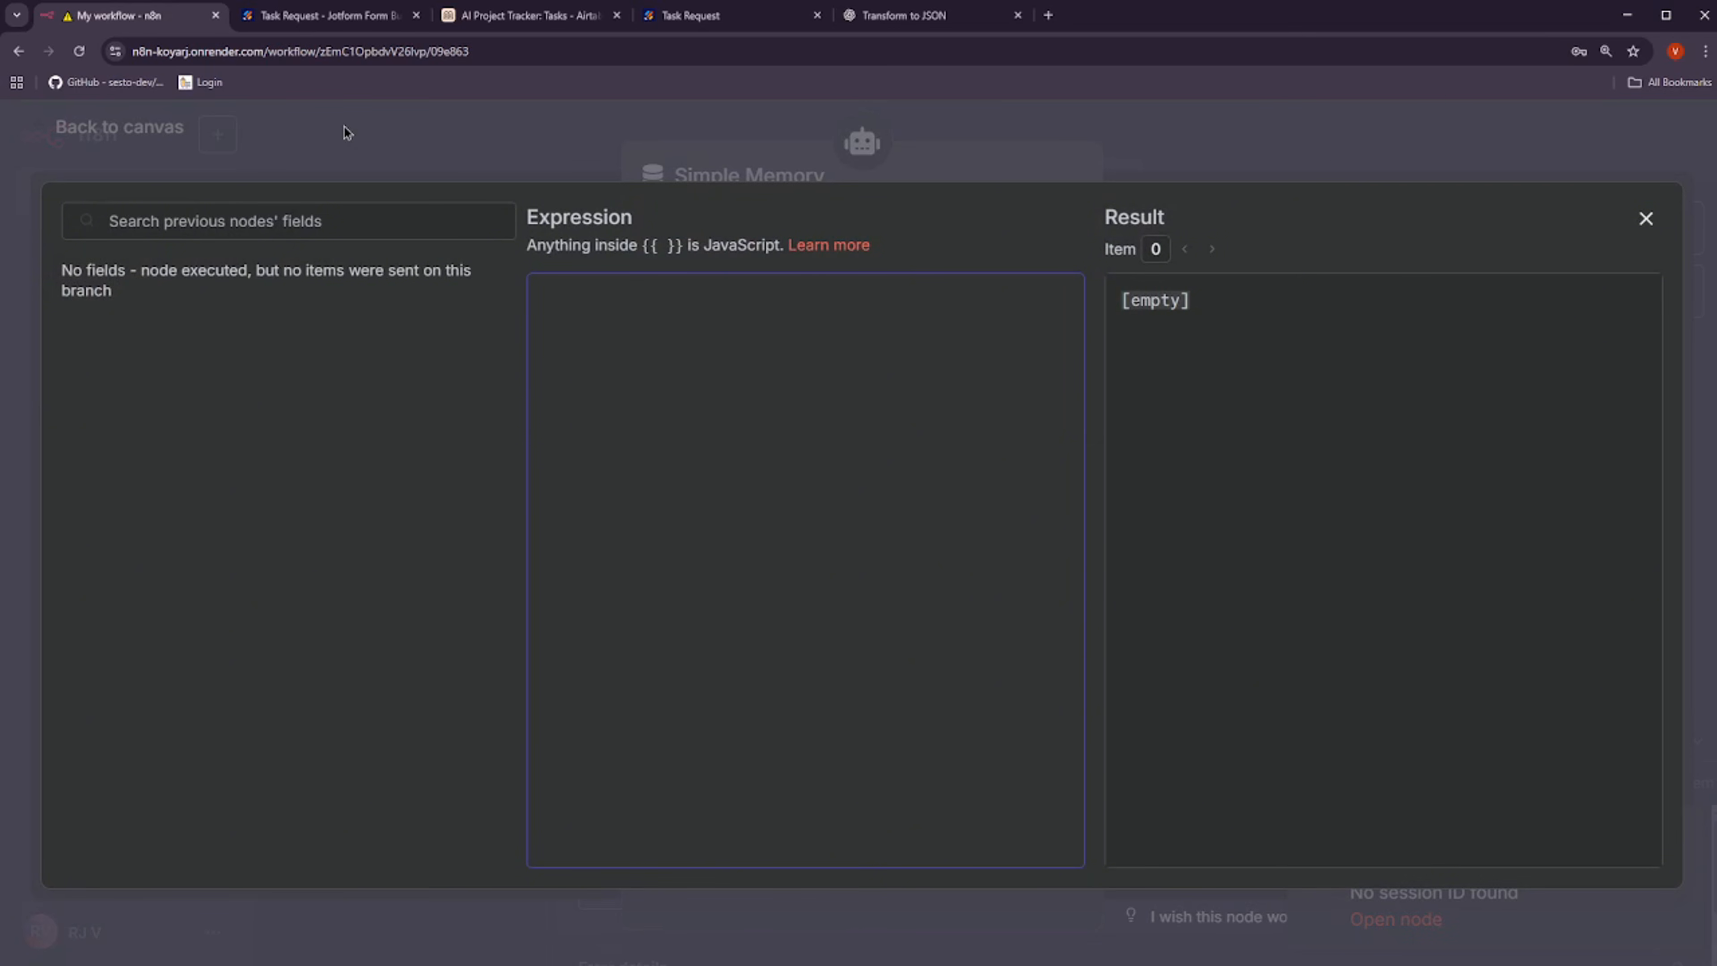
text(1)
click(227, 297)
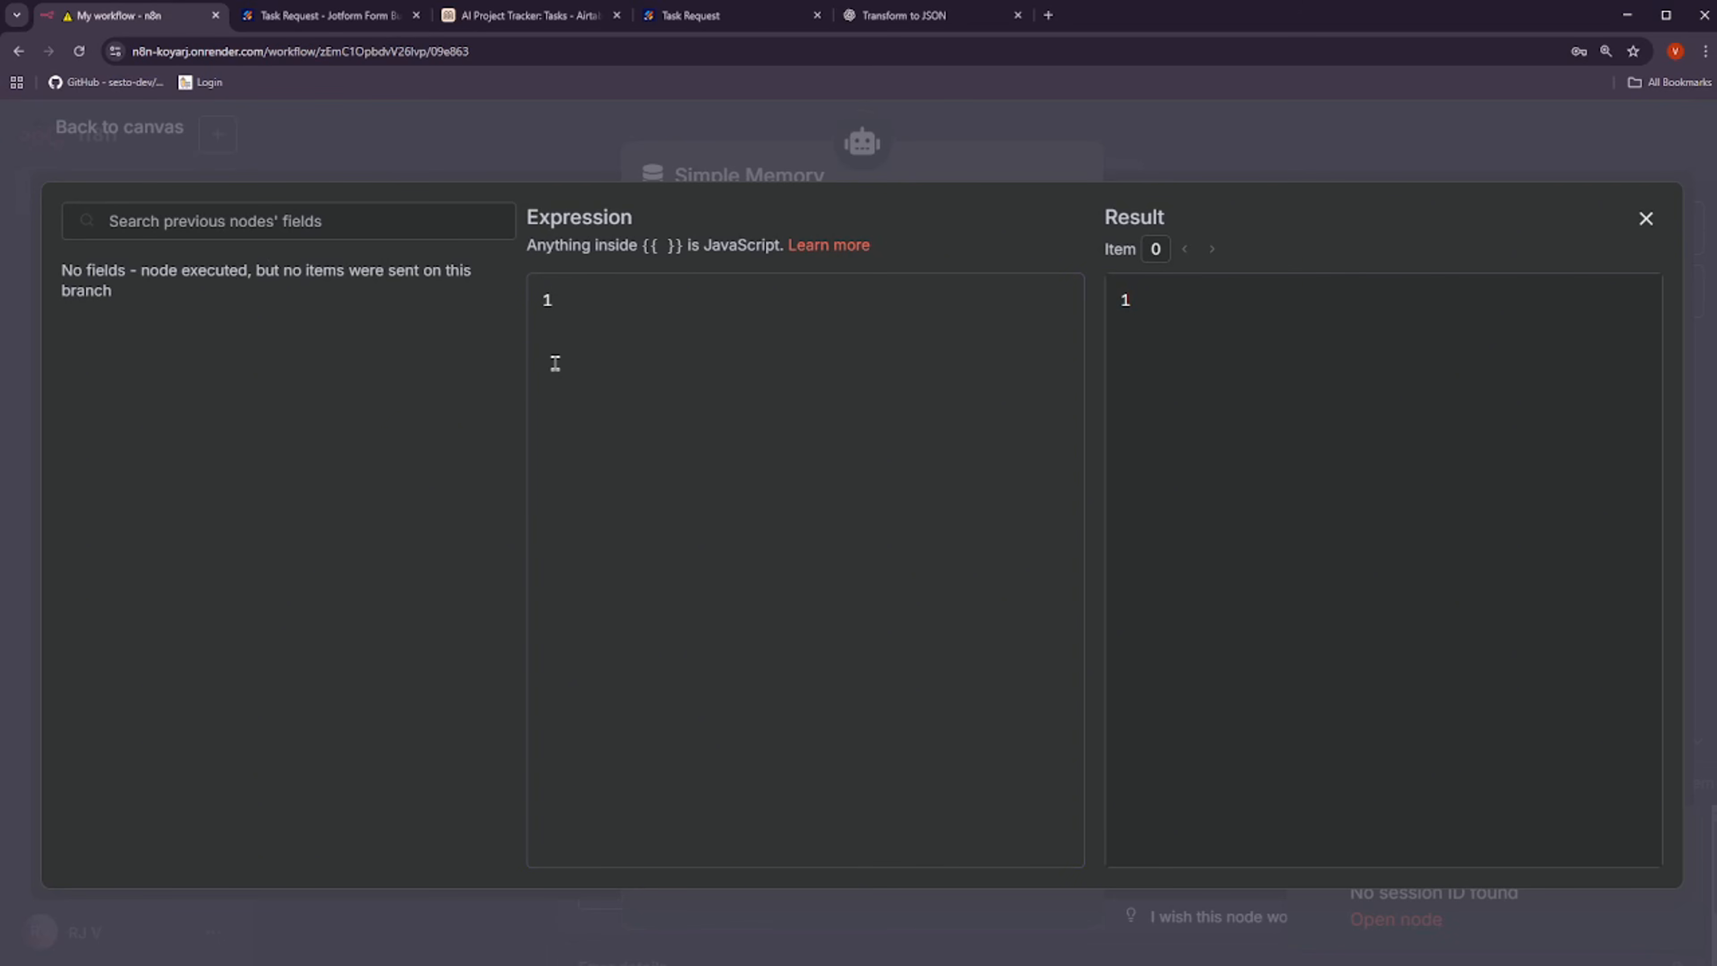
click(425, 131)
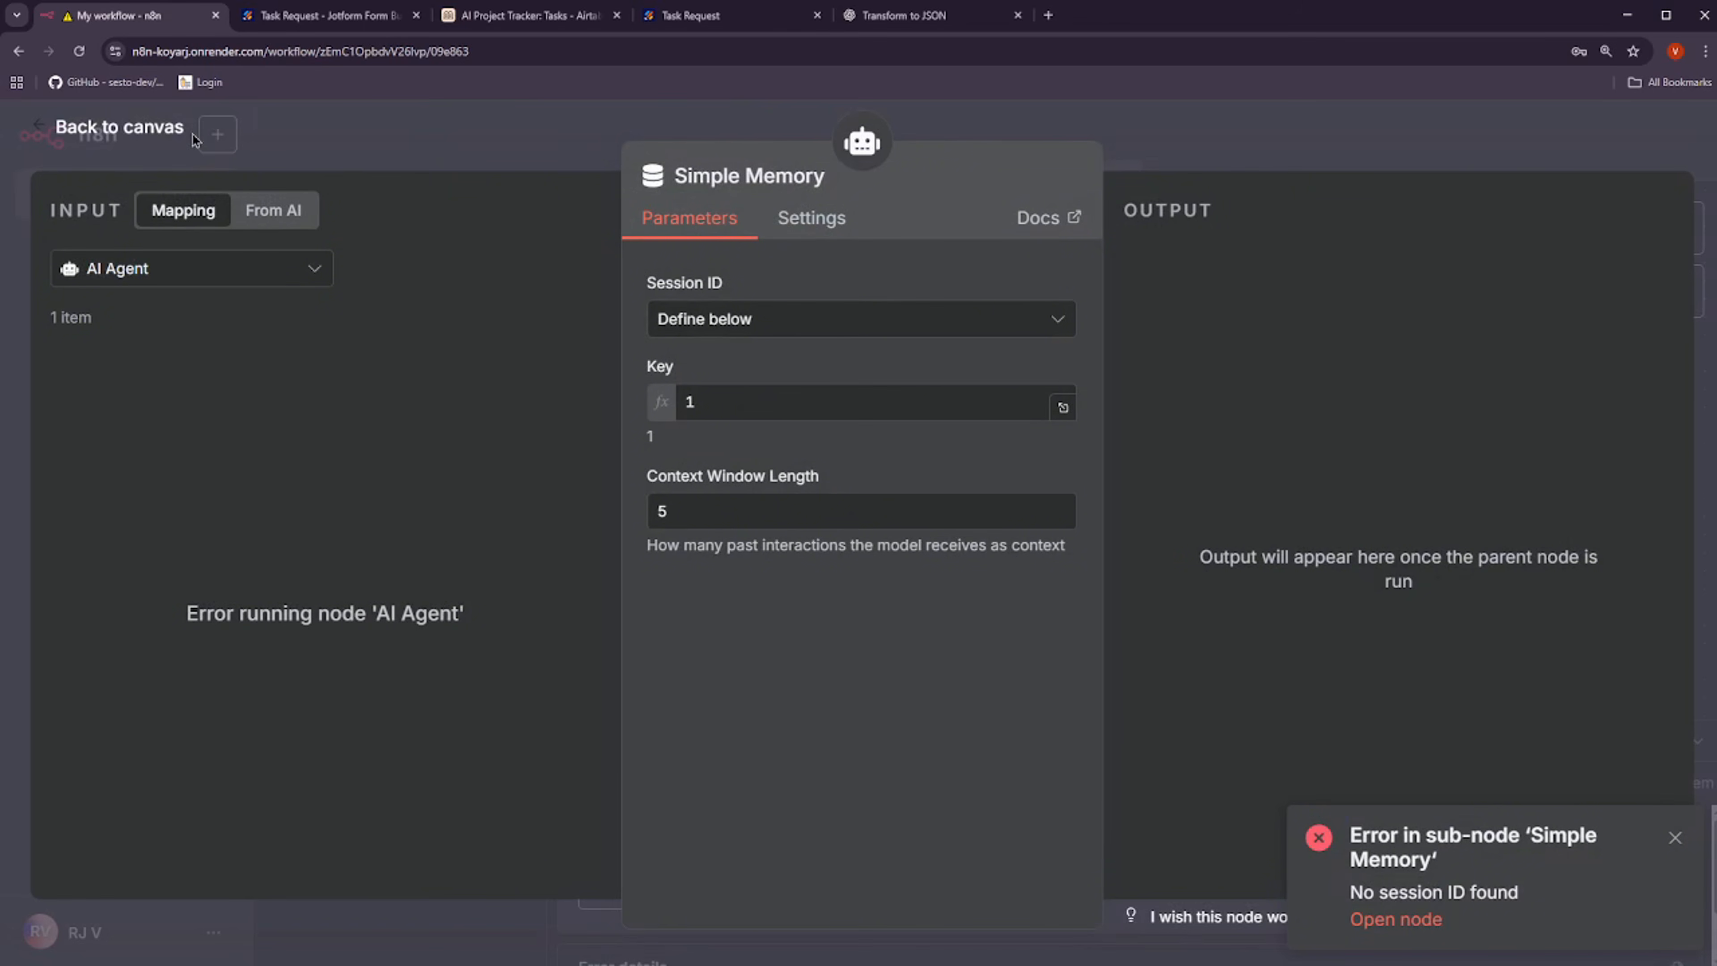
click(144, 128)
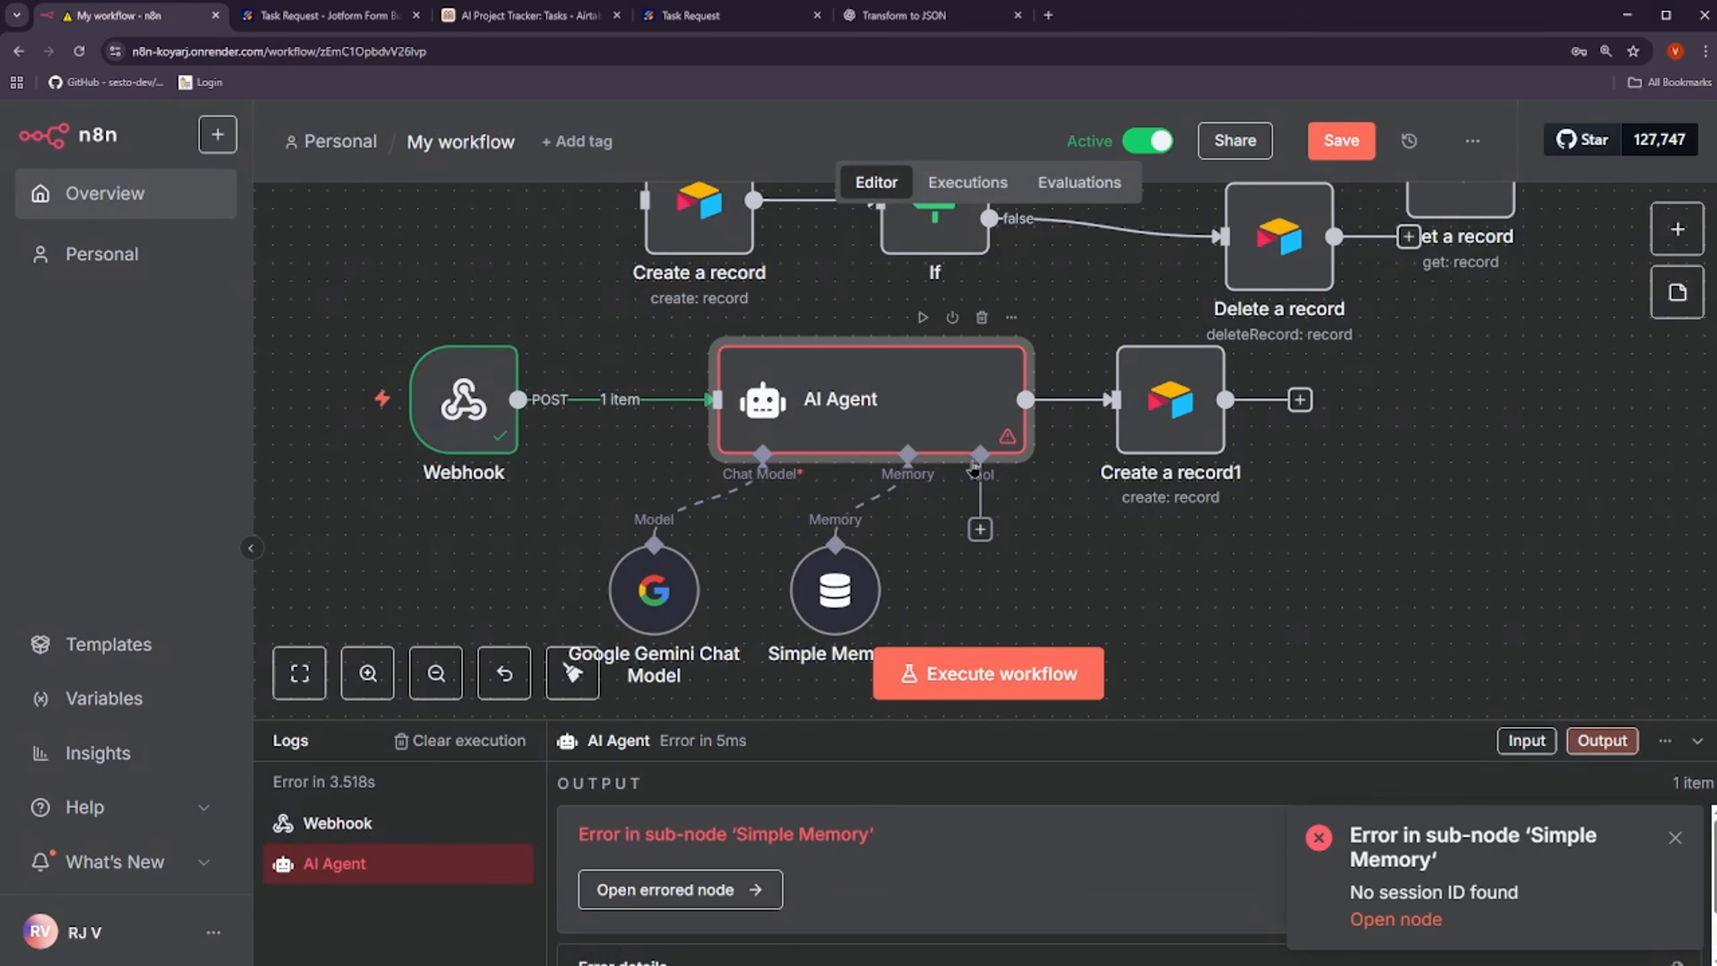
Execute the AI Agent node again and check the Simple Memory entry in its run logs
double_click(936, 416)
click(1007, 179)
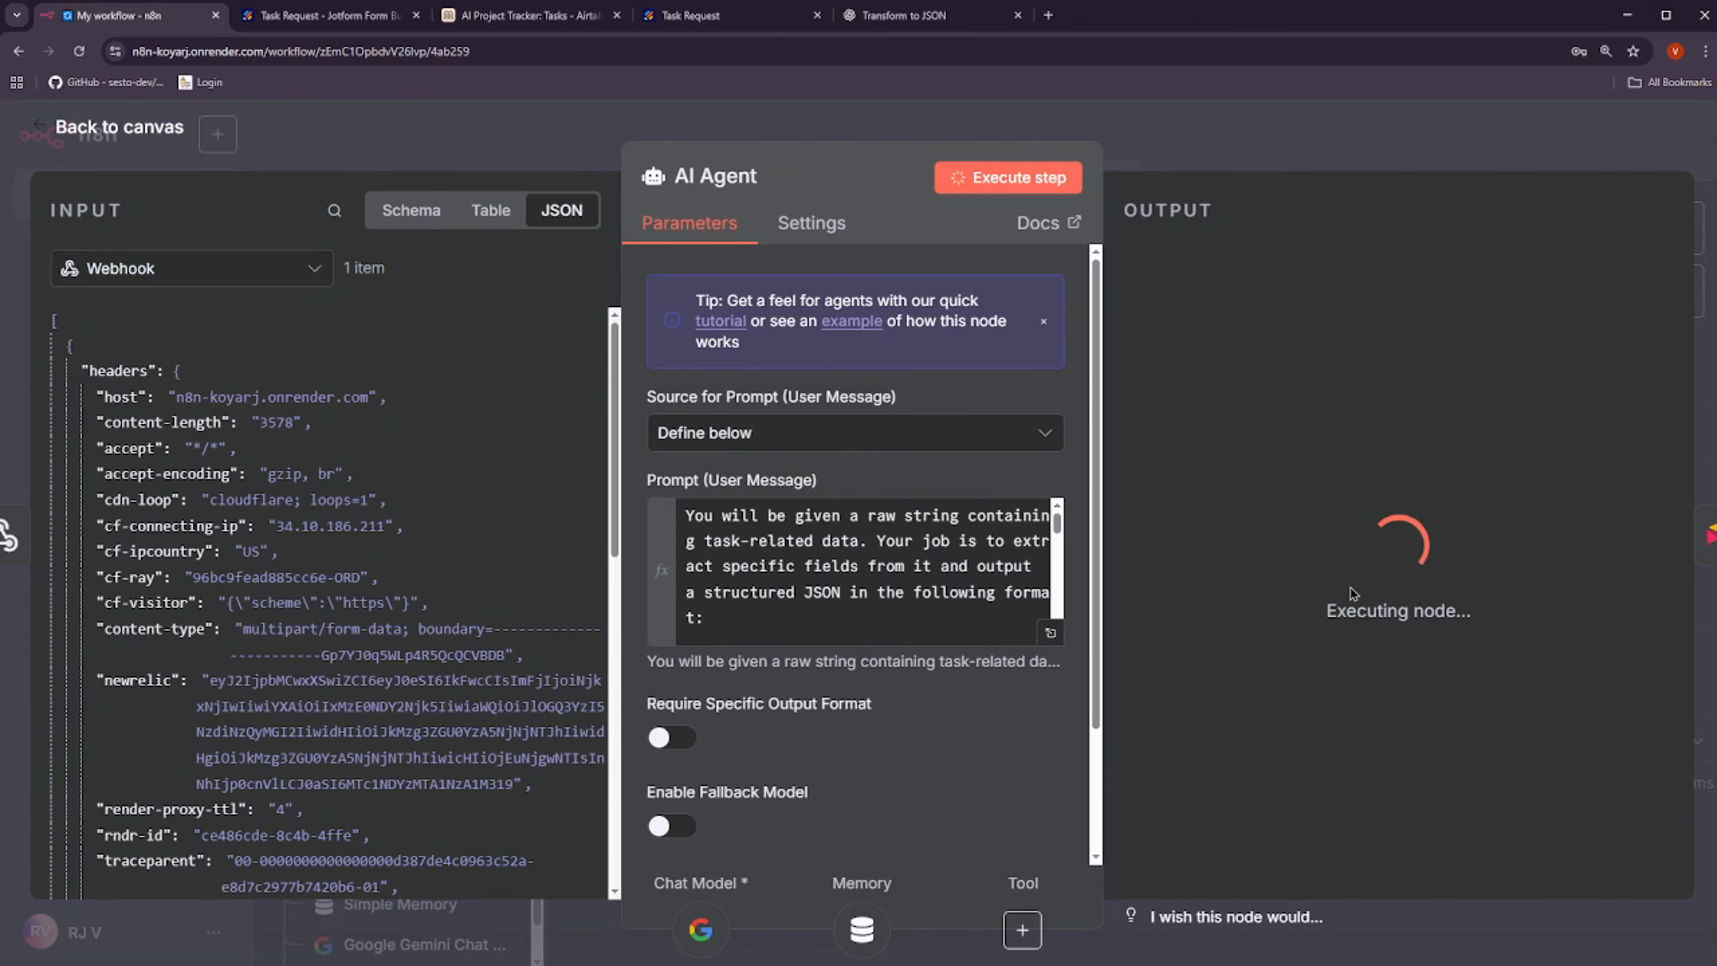
scroll(1520, 548, down, 10)
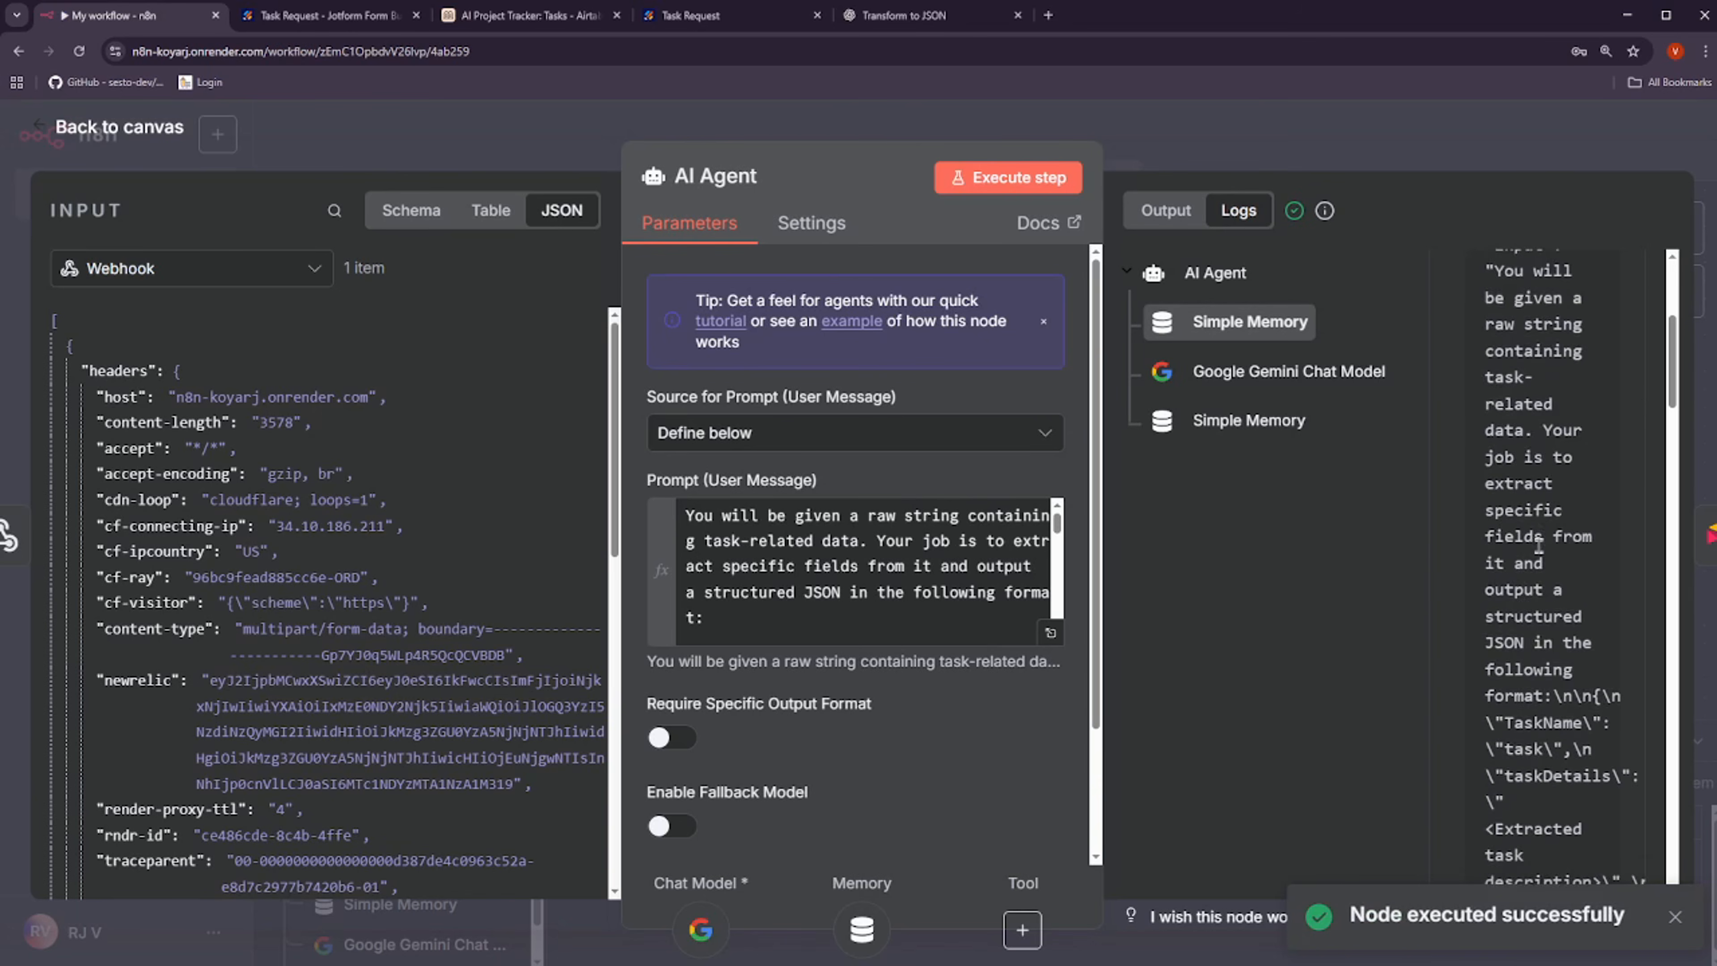
scroll(878, 575, down, 1)
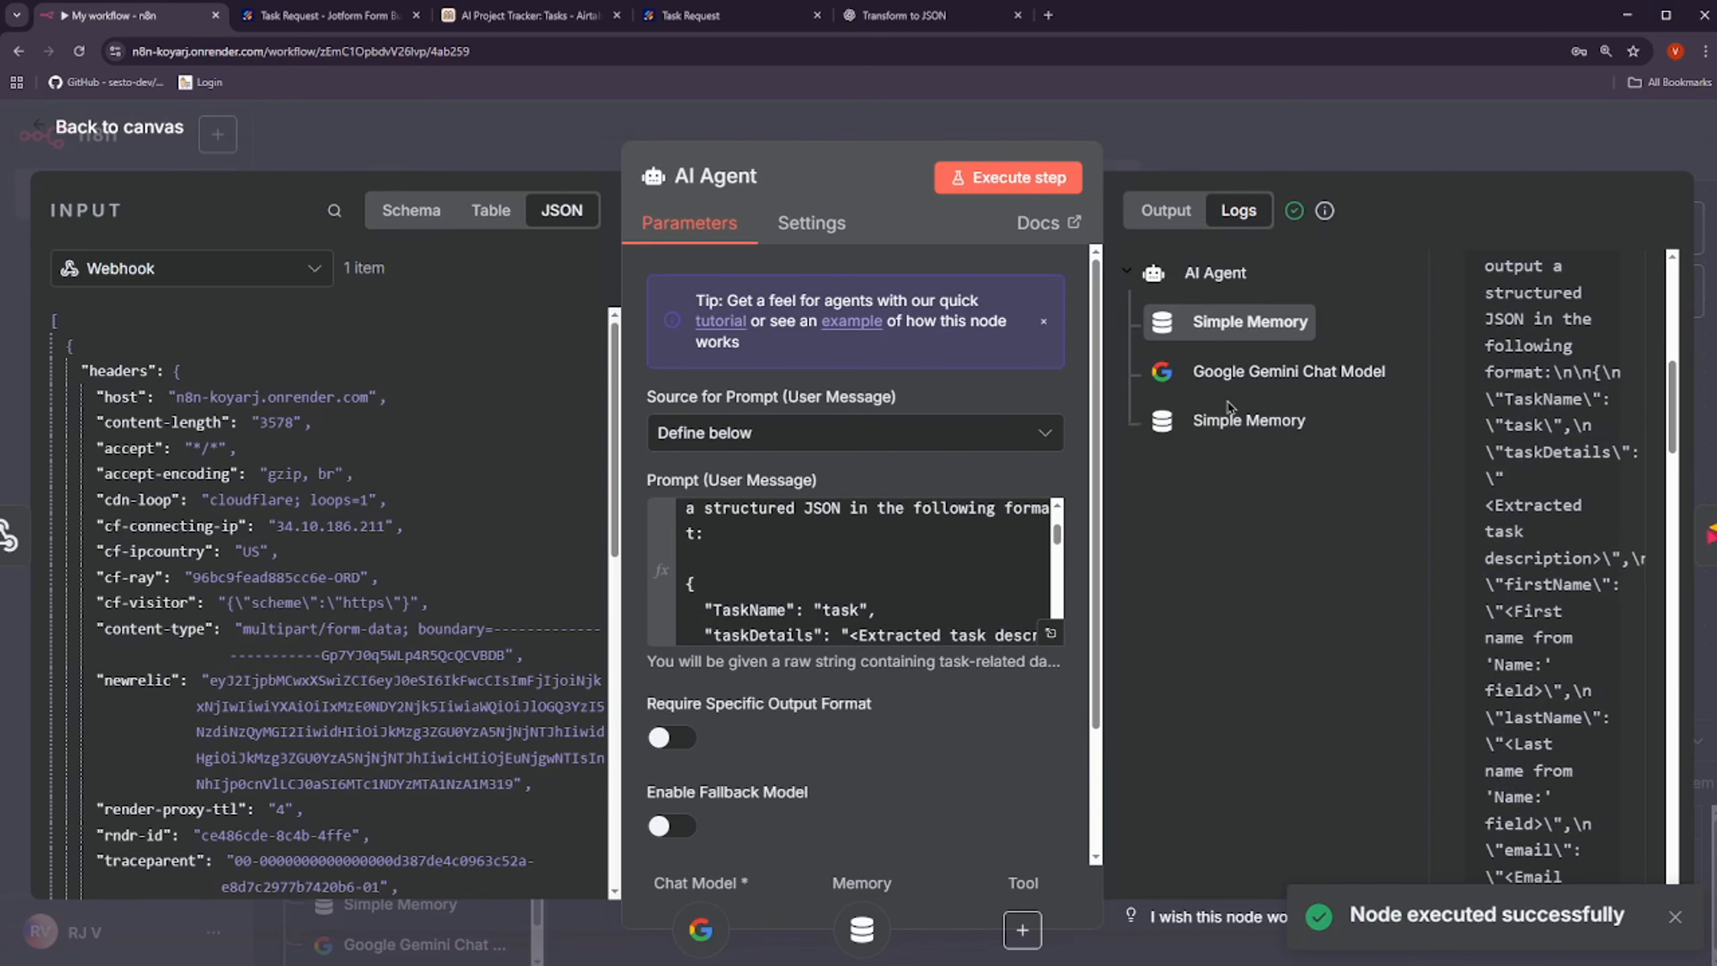
Inspect the AI Agent's JSON output and compare its fields with the format defined in the prompt
click(1166, 207)
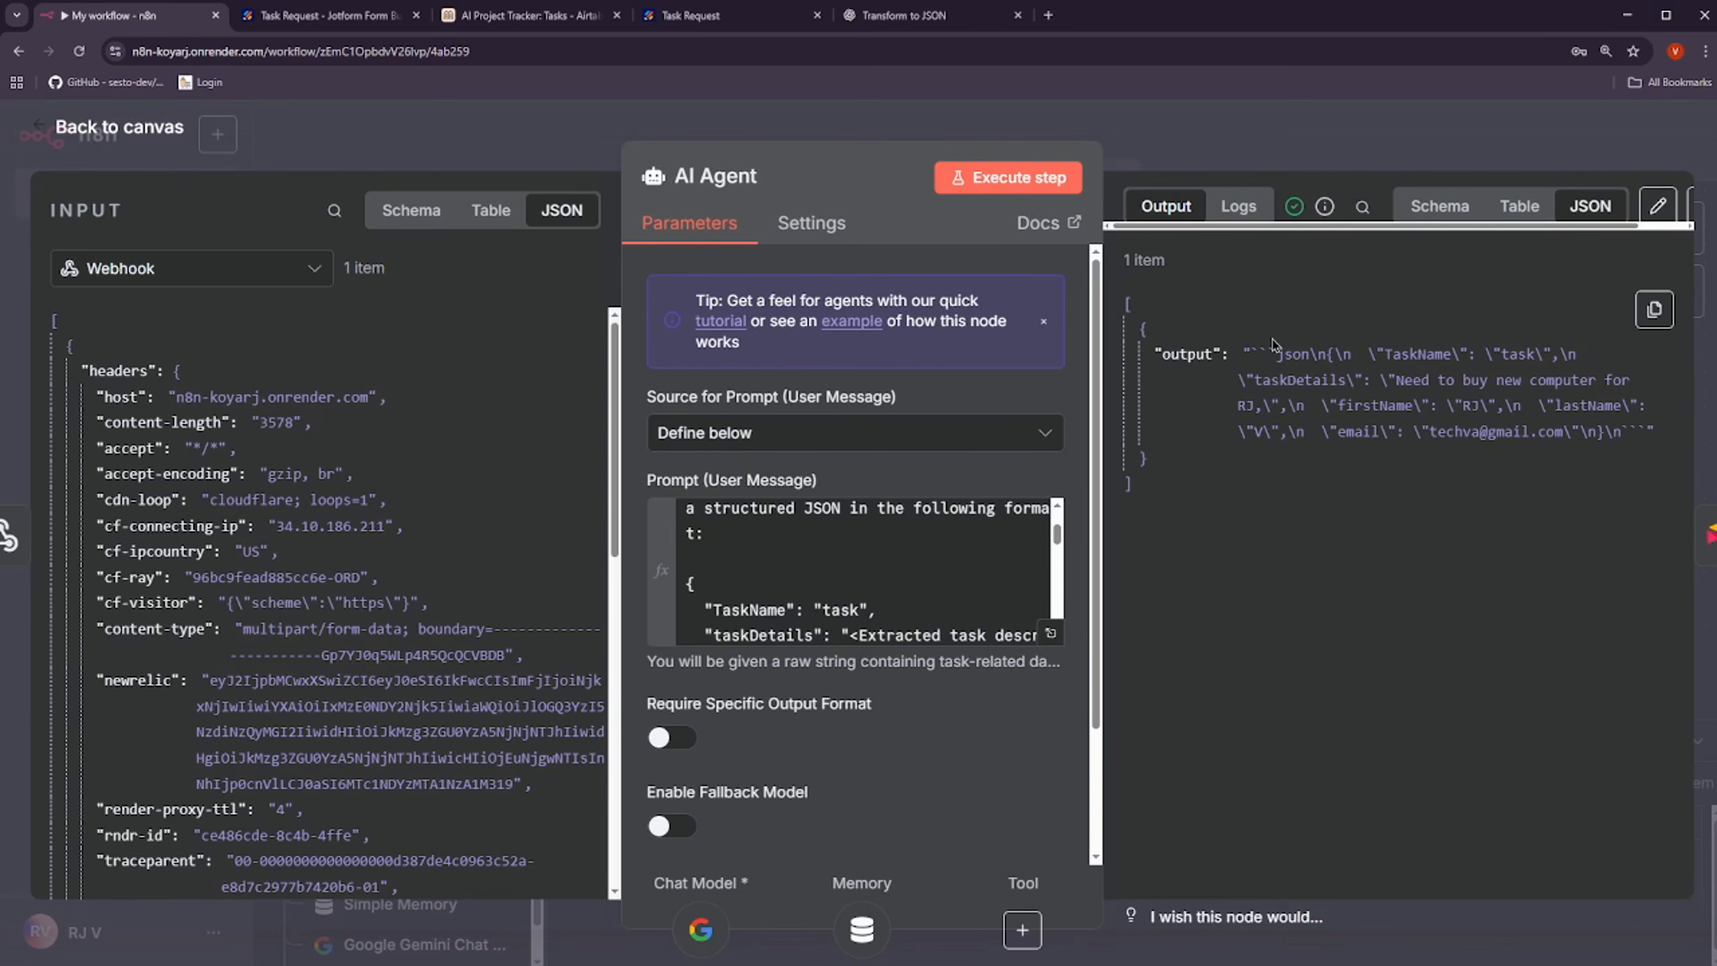
drag(1153, 353, 1468, 431)
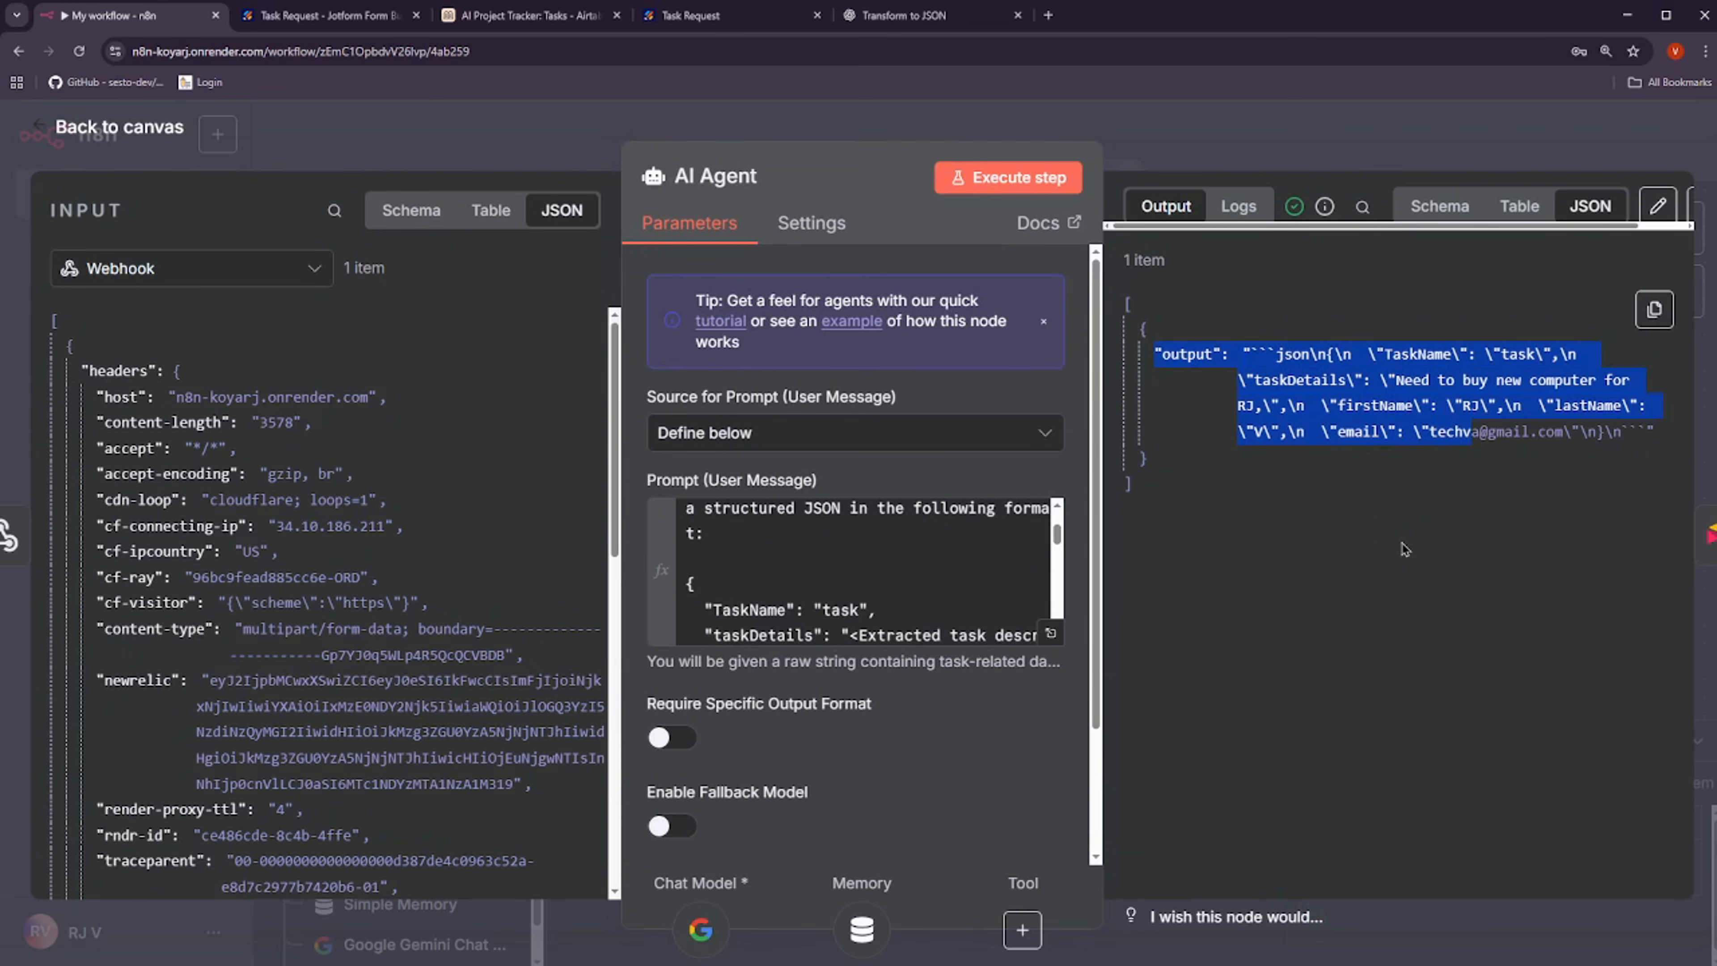
click(1322, 525)
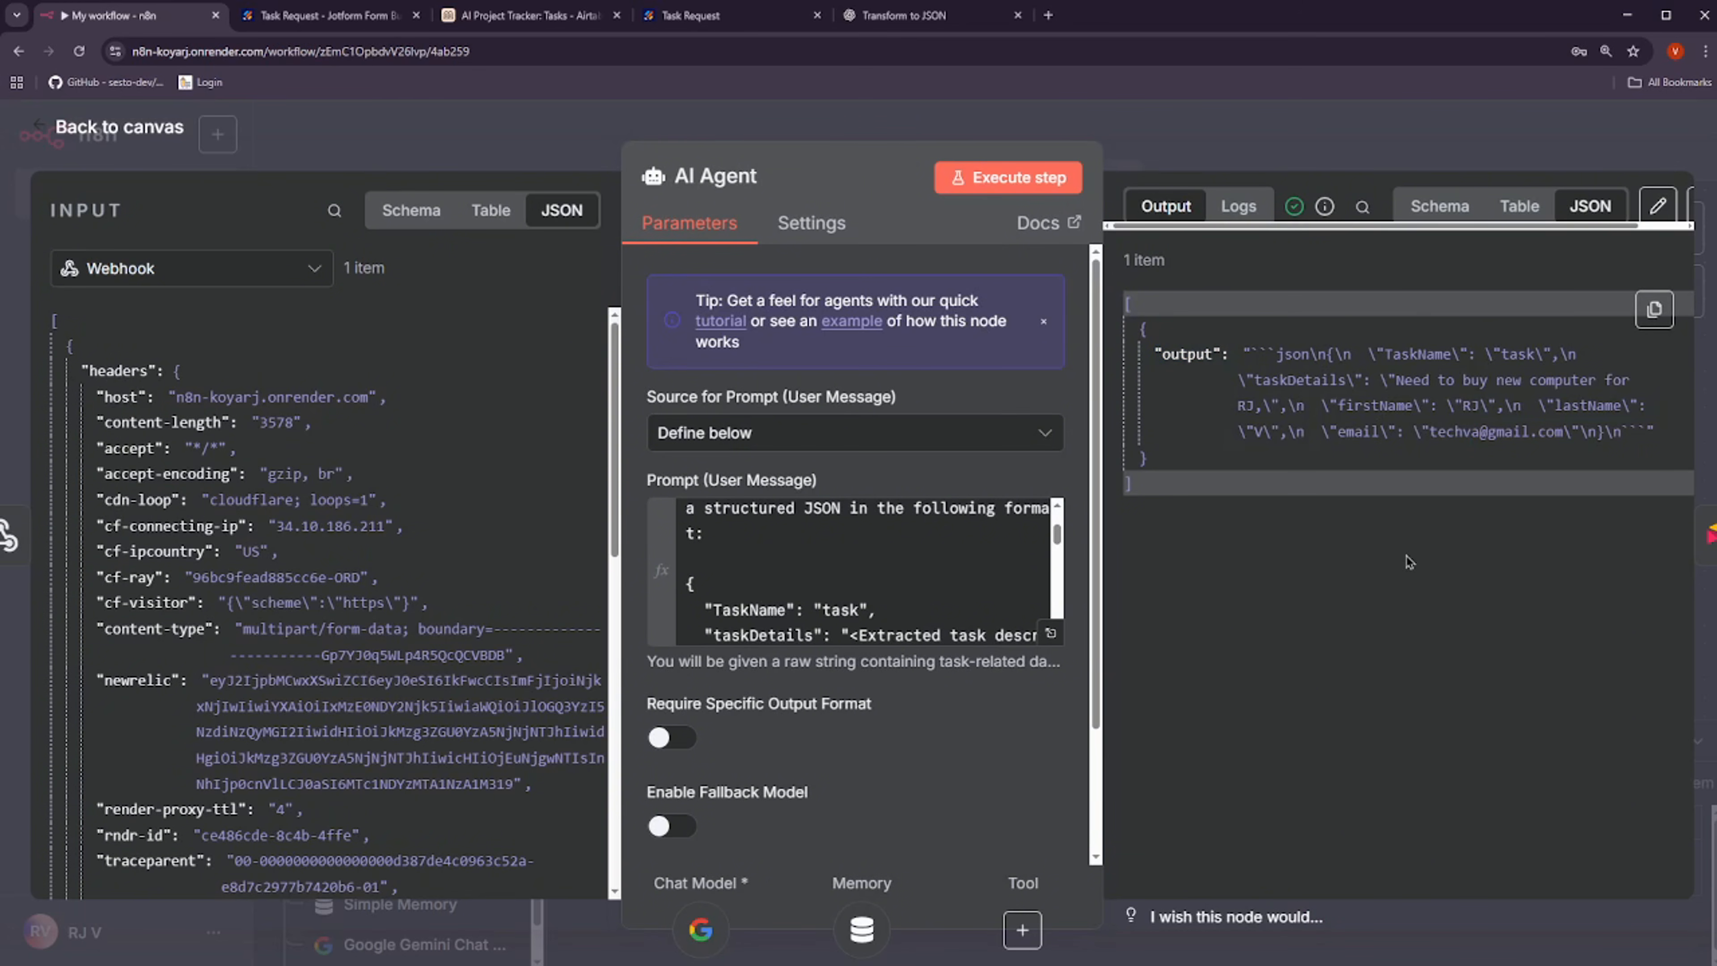
scroll(854, 541, down, 2)
drag(1265, 353, 1329, 432)
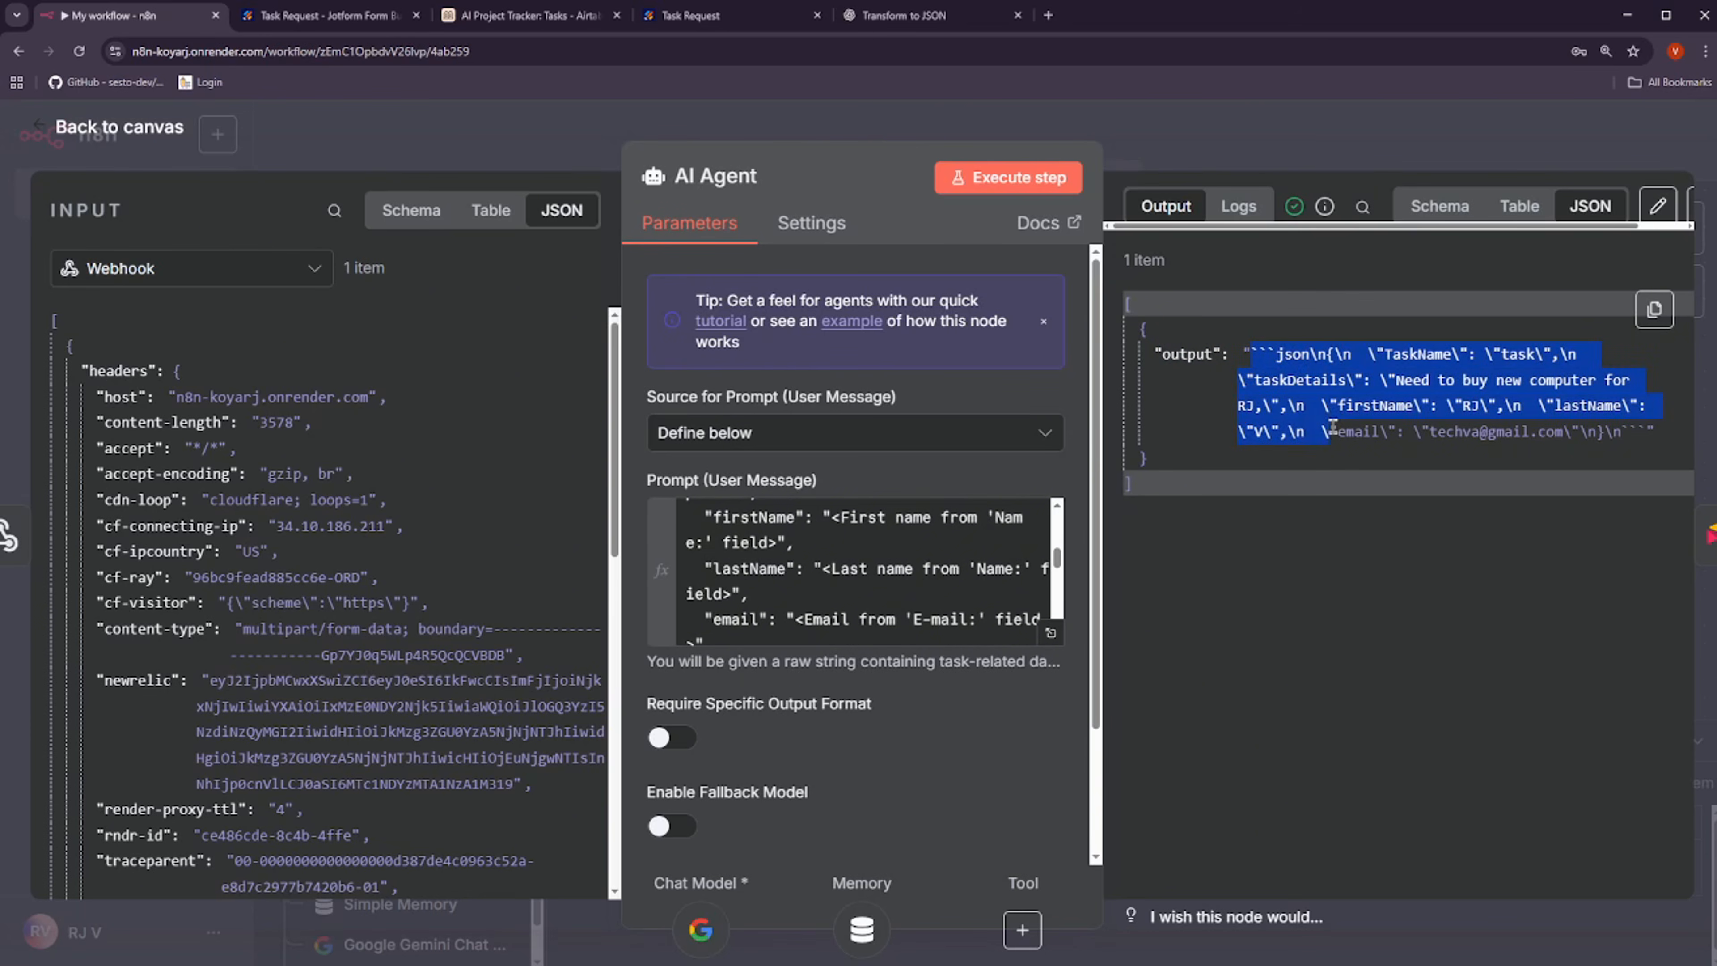
click(1500, 461)
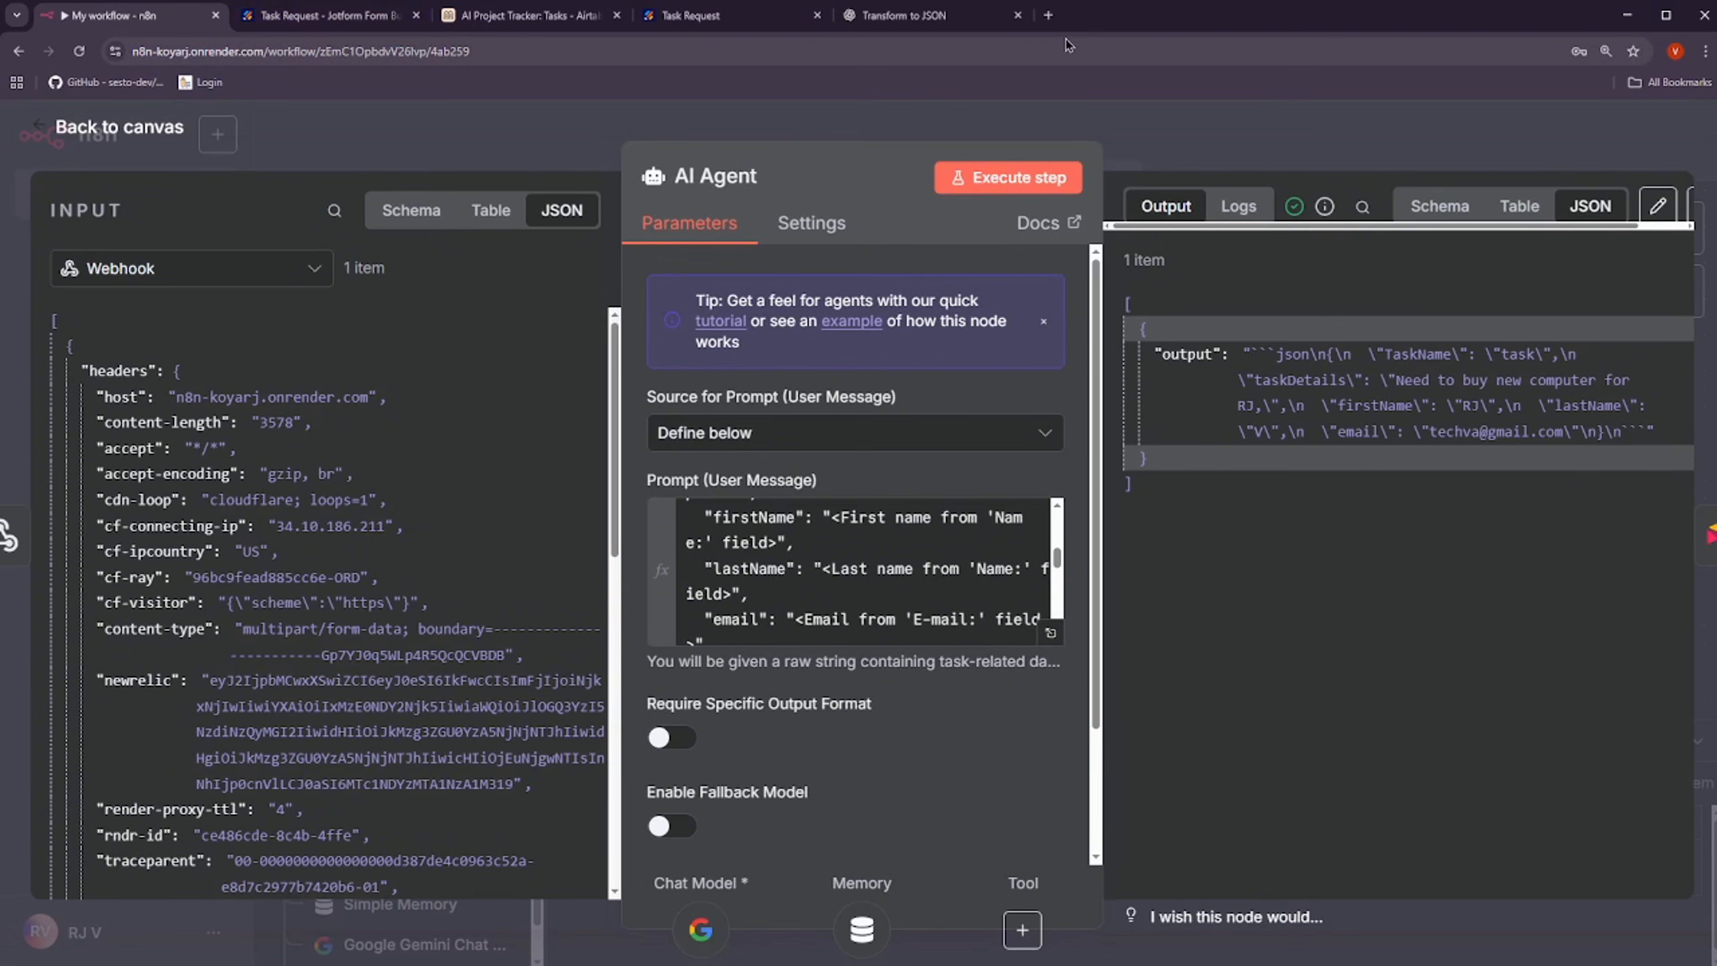
Switch to ChatGPT and copy the JSON template from the "Prompt for Your AI Agent" block, from TaskName through email with its braces
click(903, 14)
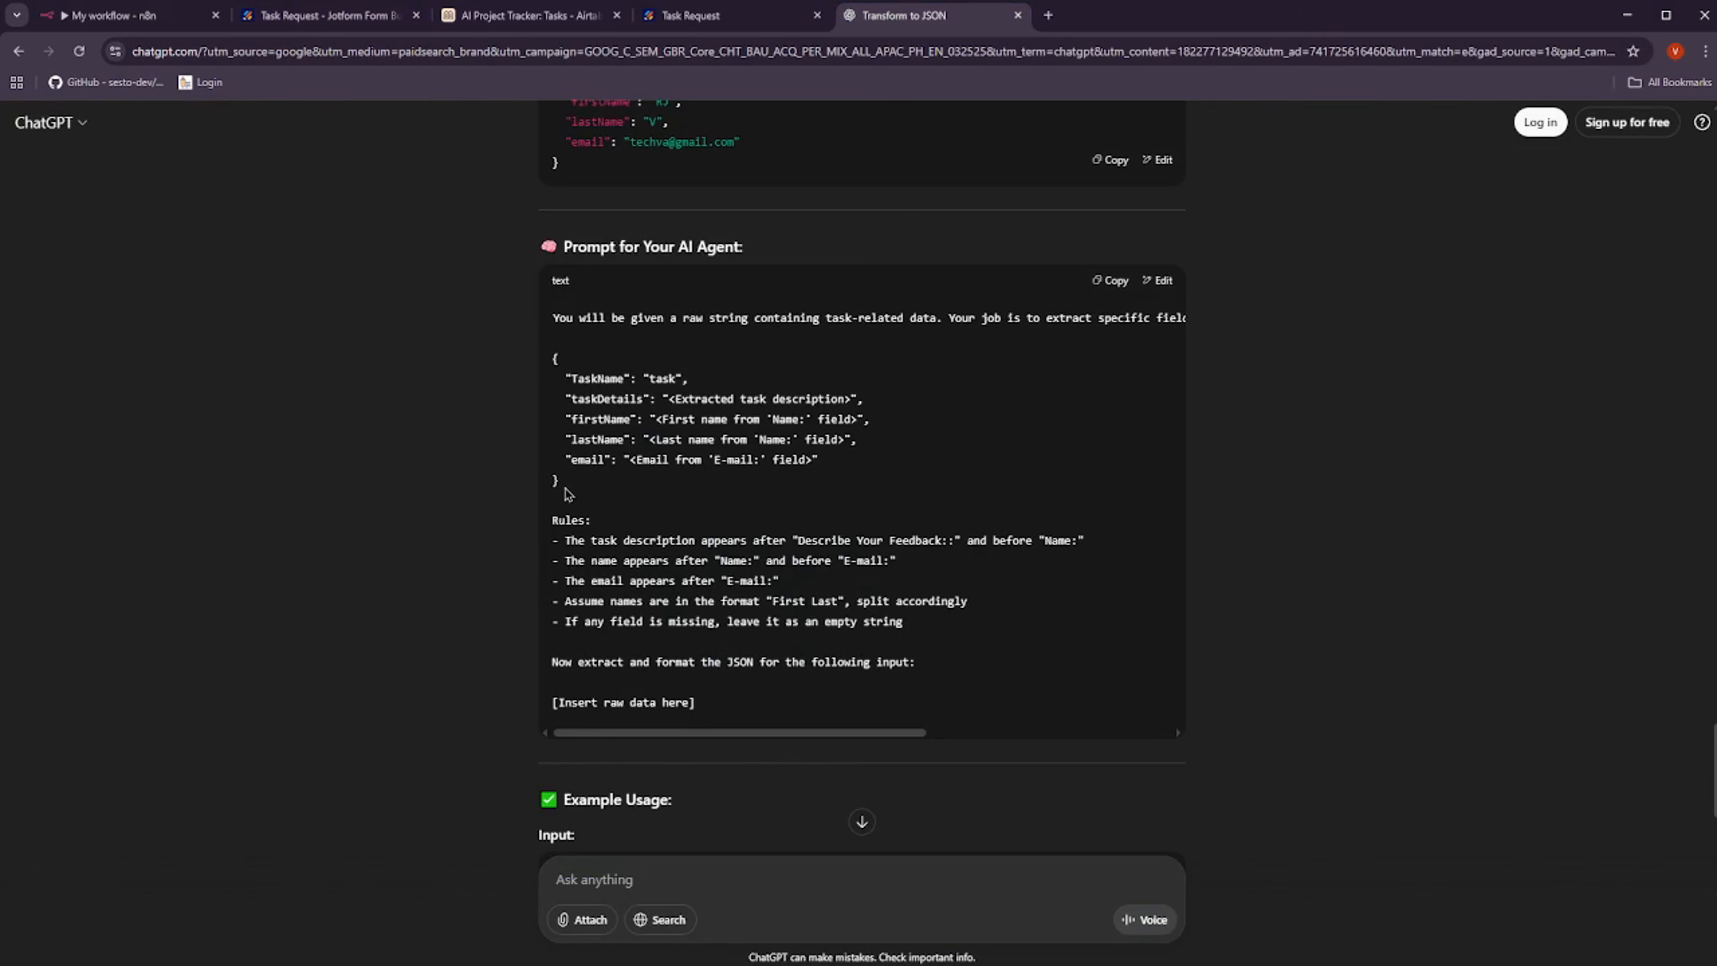
drag(566, 493, 559, 382)
key(ctrl+c)
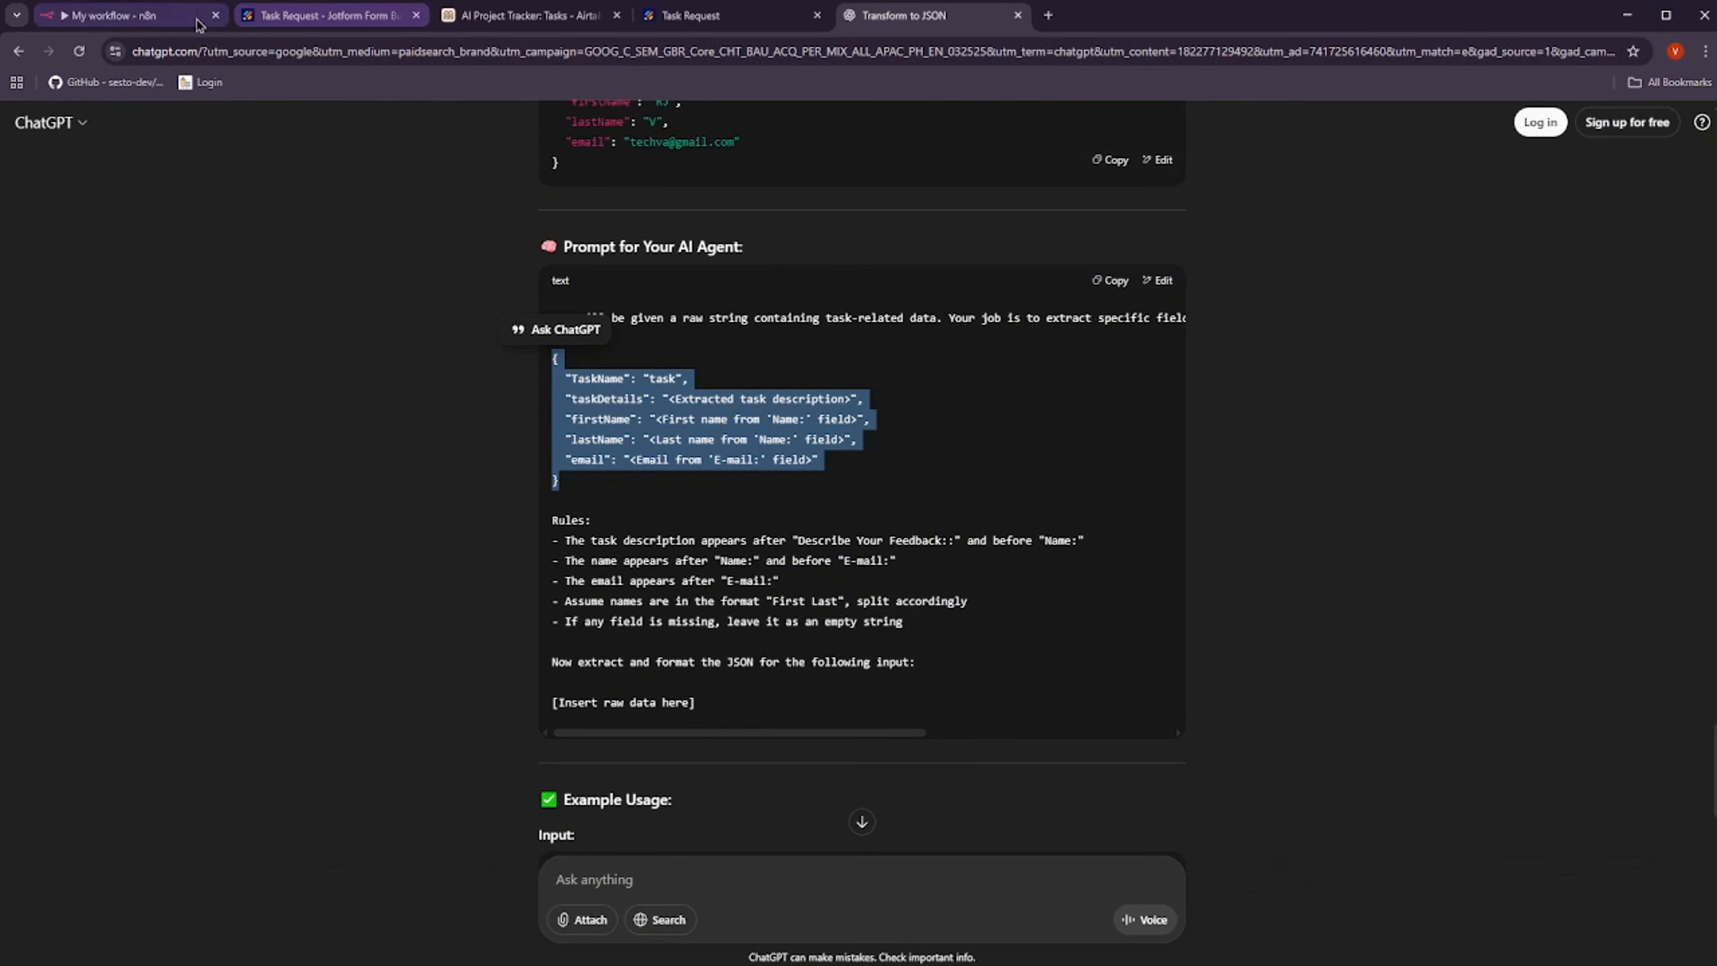
Back in n8n, enable Require Specific Output Format on the AI Agent and attach a Structured Output Parser
click(115, 15)
scroll(909, 697, down, 1)
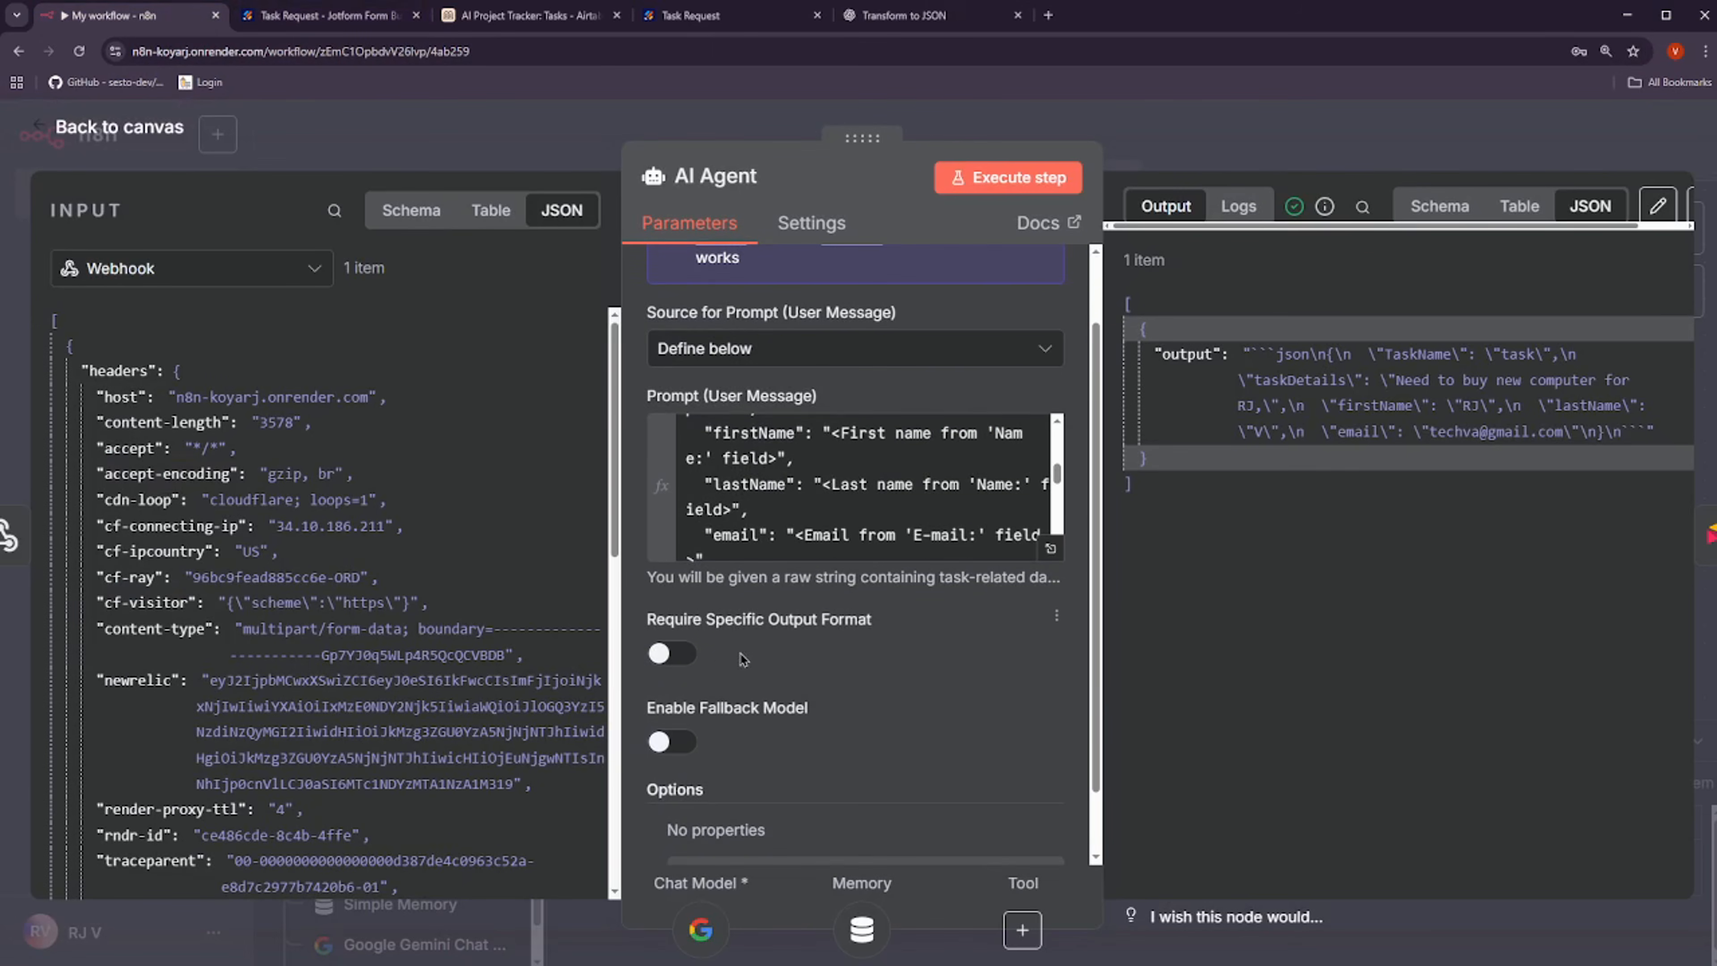
click(672, 654)
scroll(759, 653, down, 1)
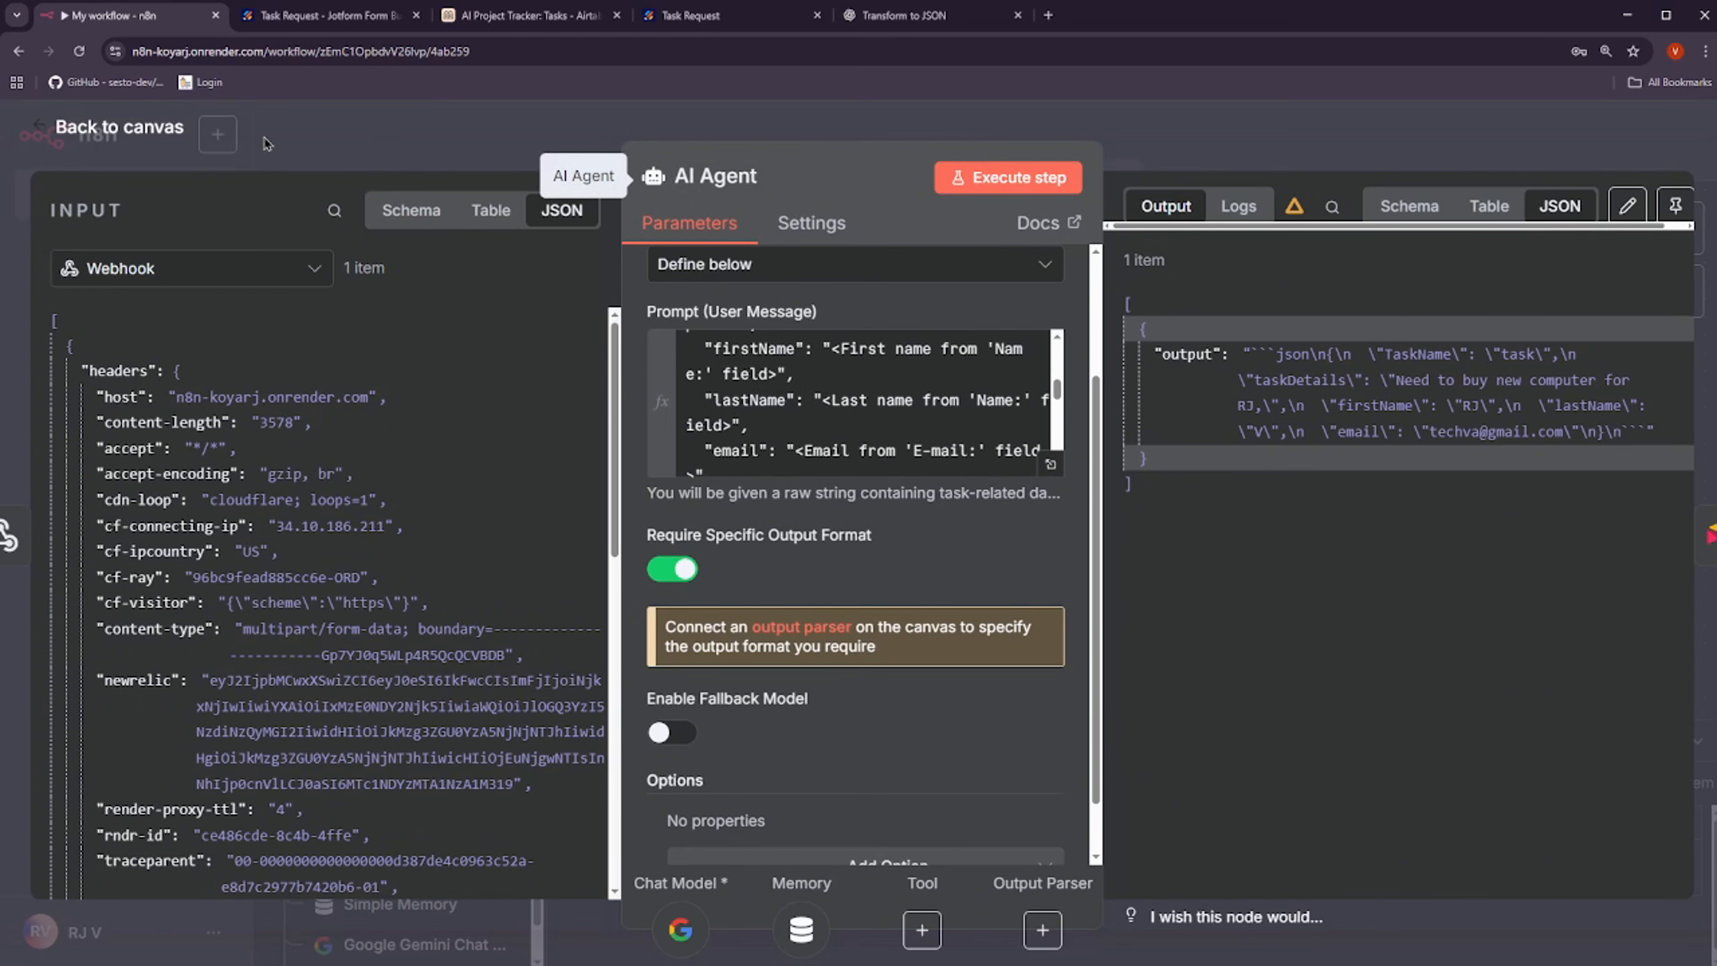
click(158, 131)
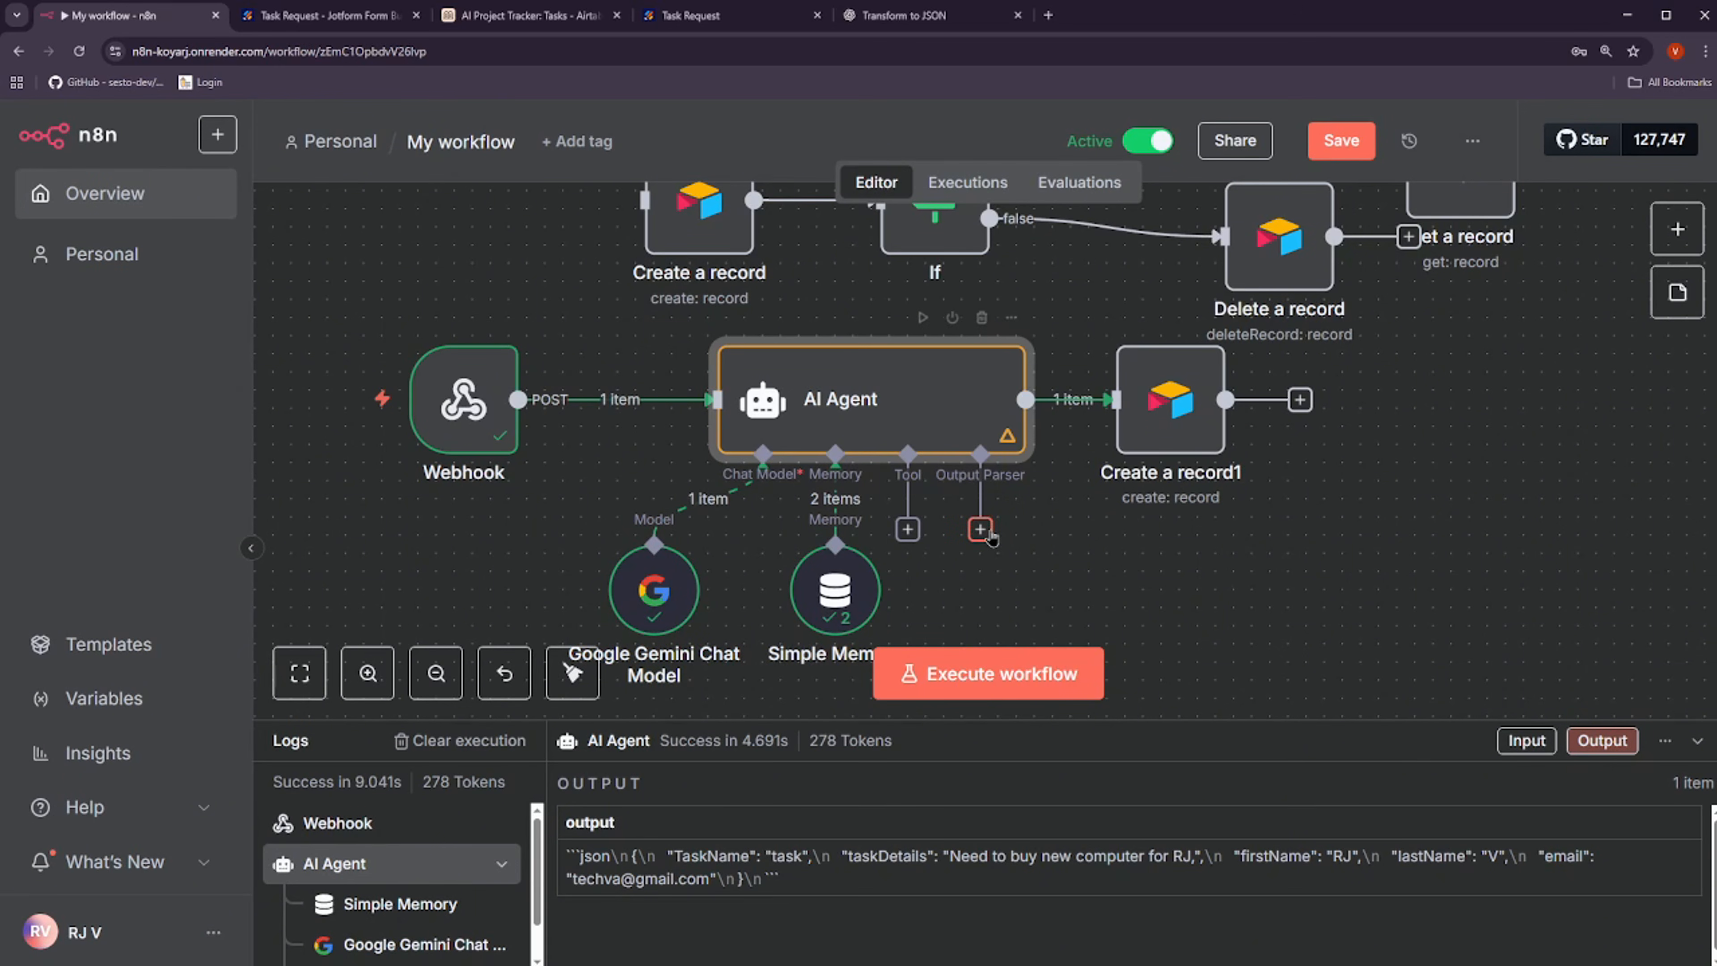
click(980, 529)
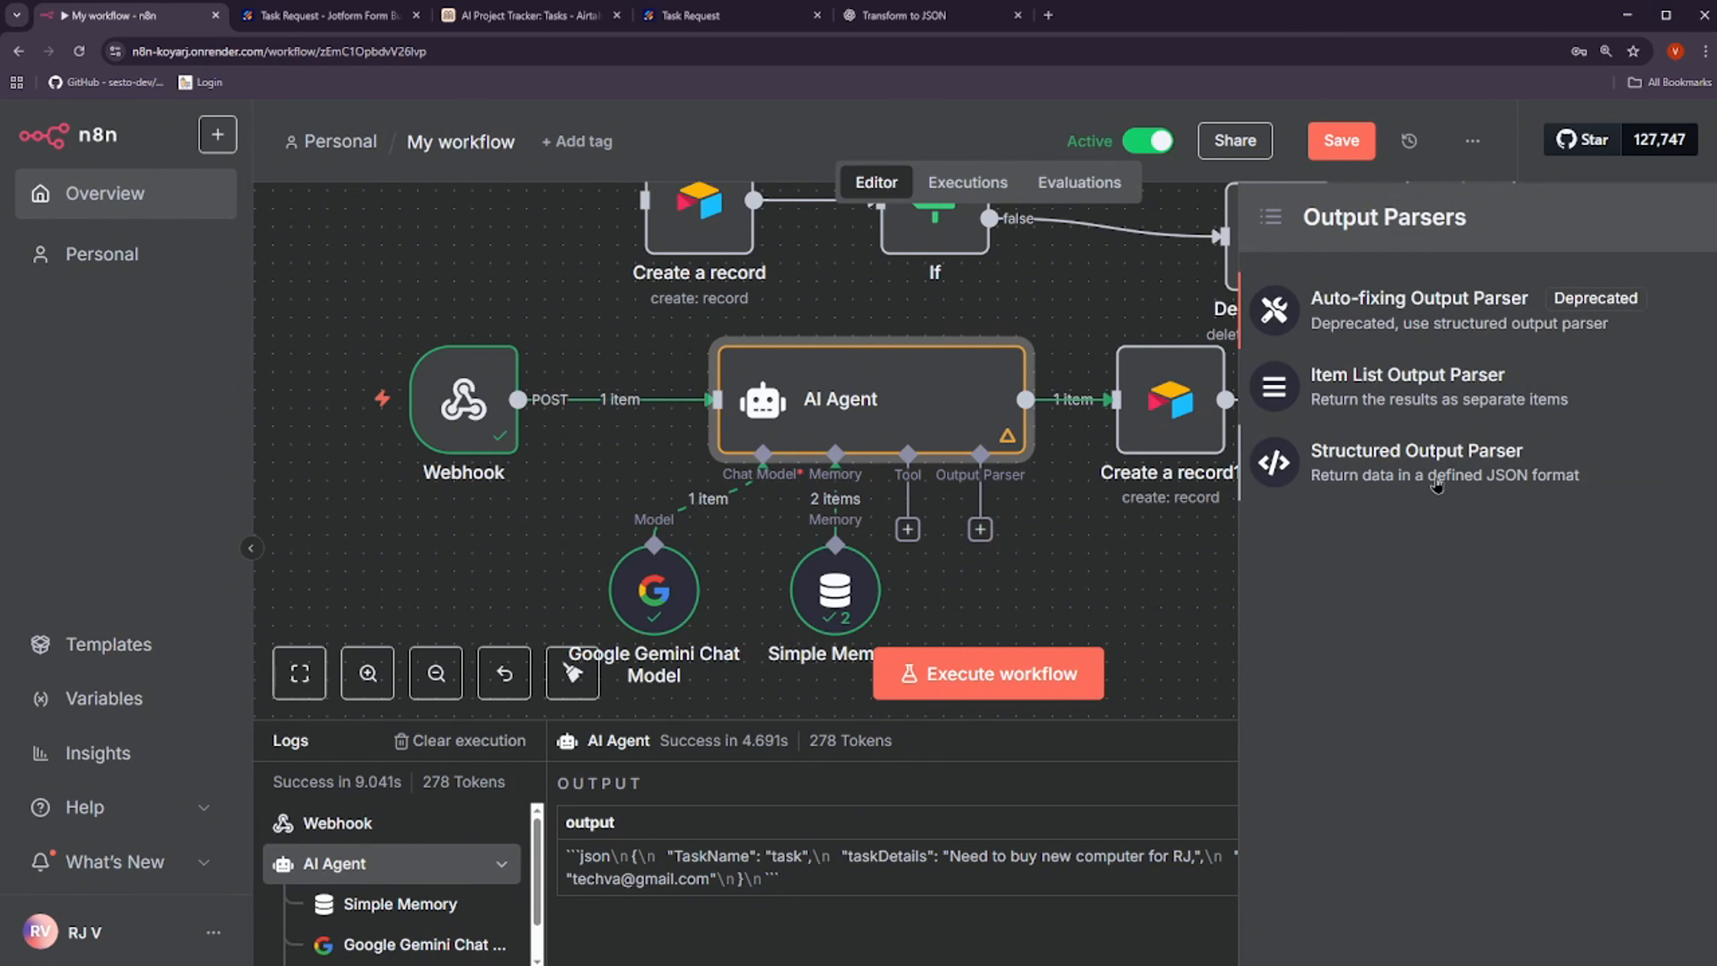
click(1425, 465)
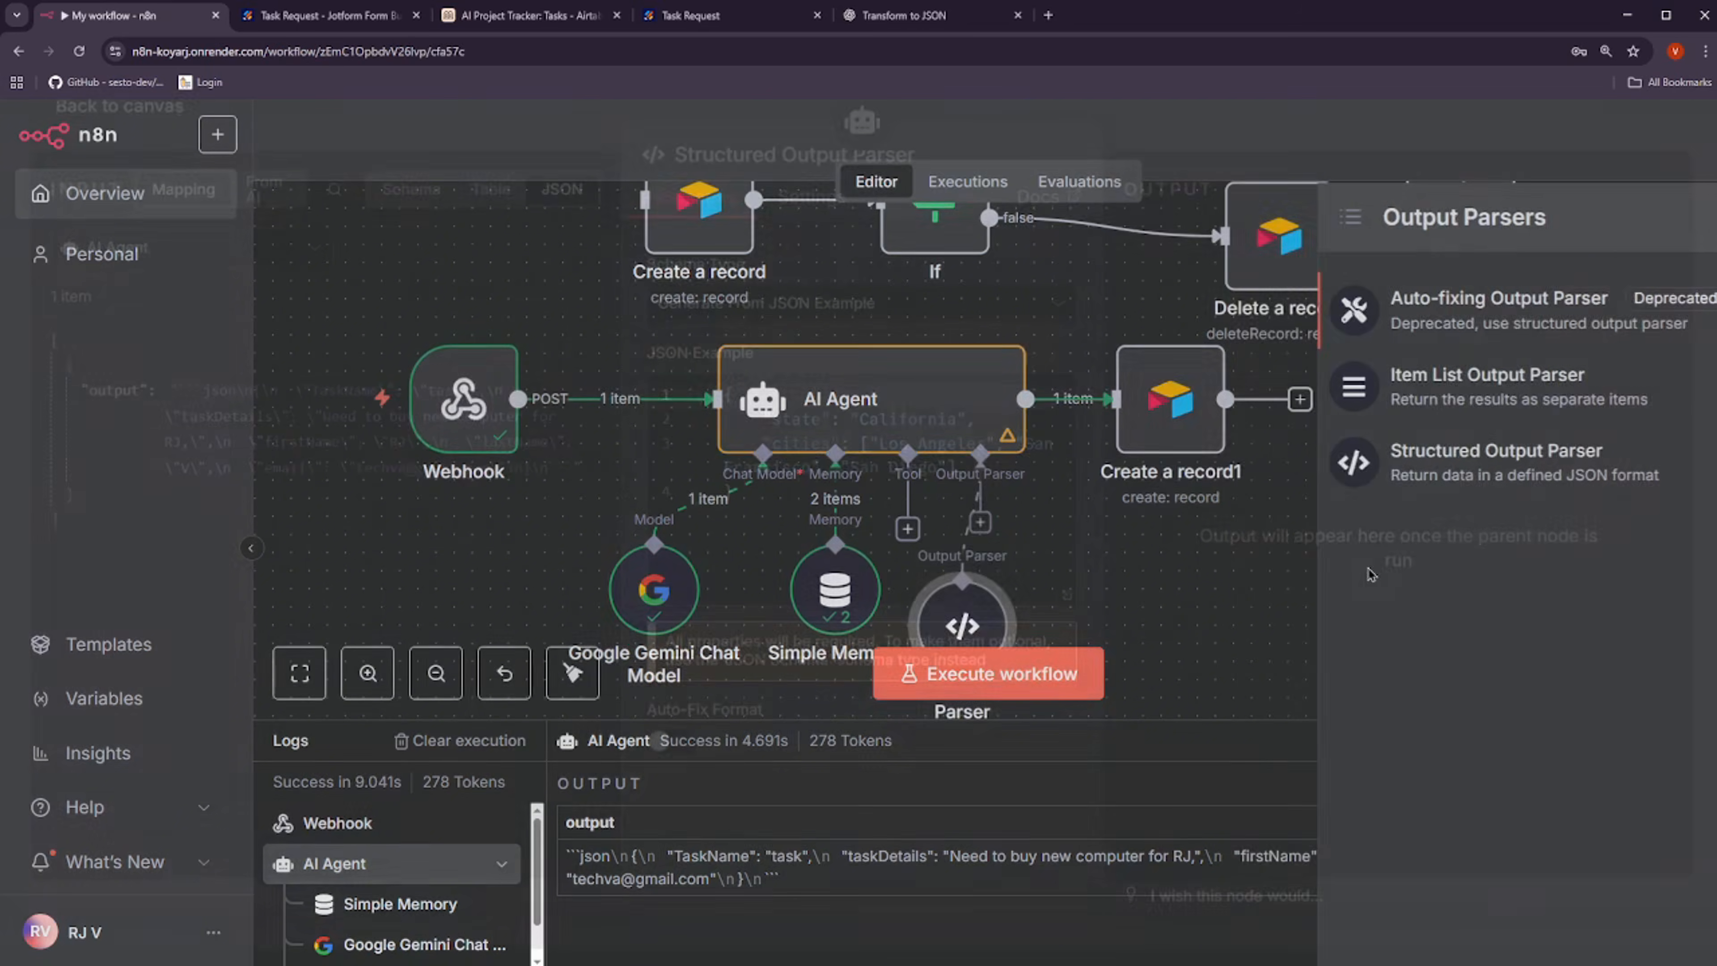
Replace the parser's JSON example with the copied template containing TaskName, taskDetails, firstName, lastName and email
click(836, 517)
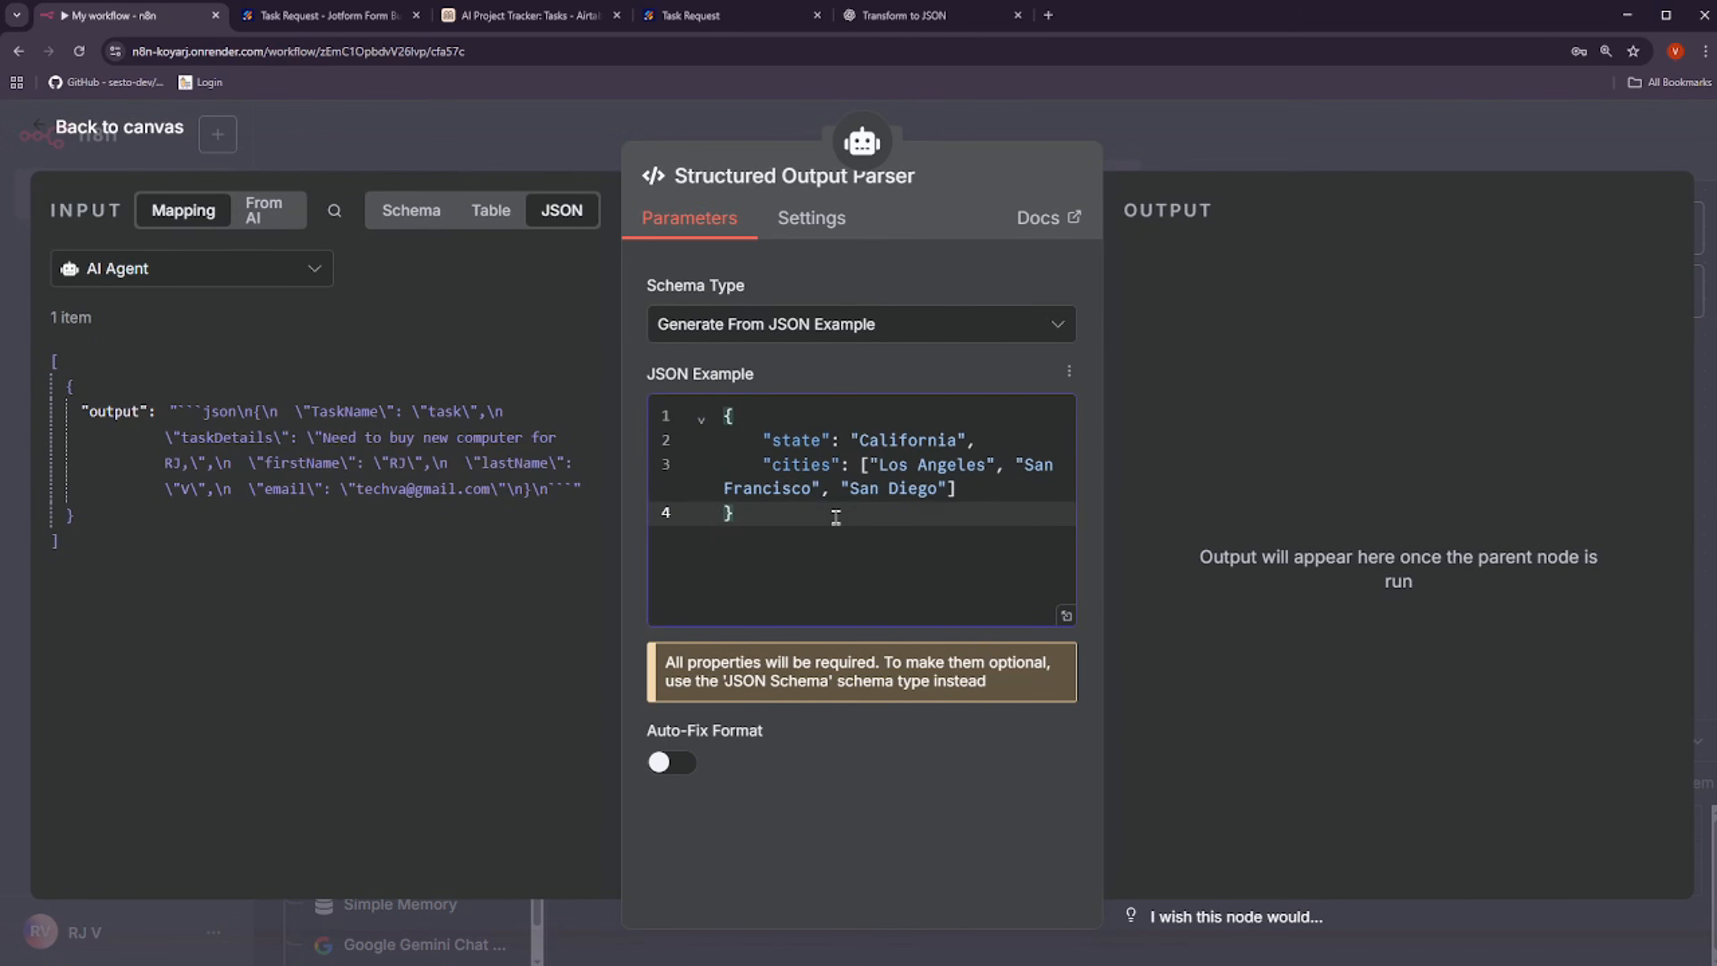
key(ctrl+a)
key(ctrl+v)
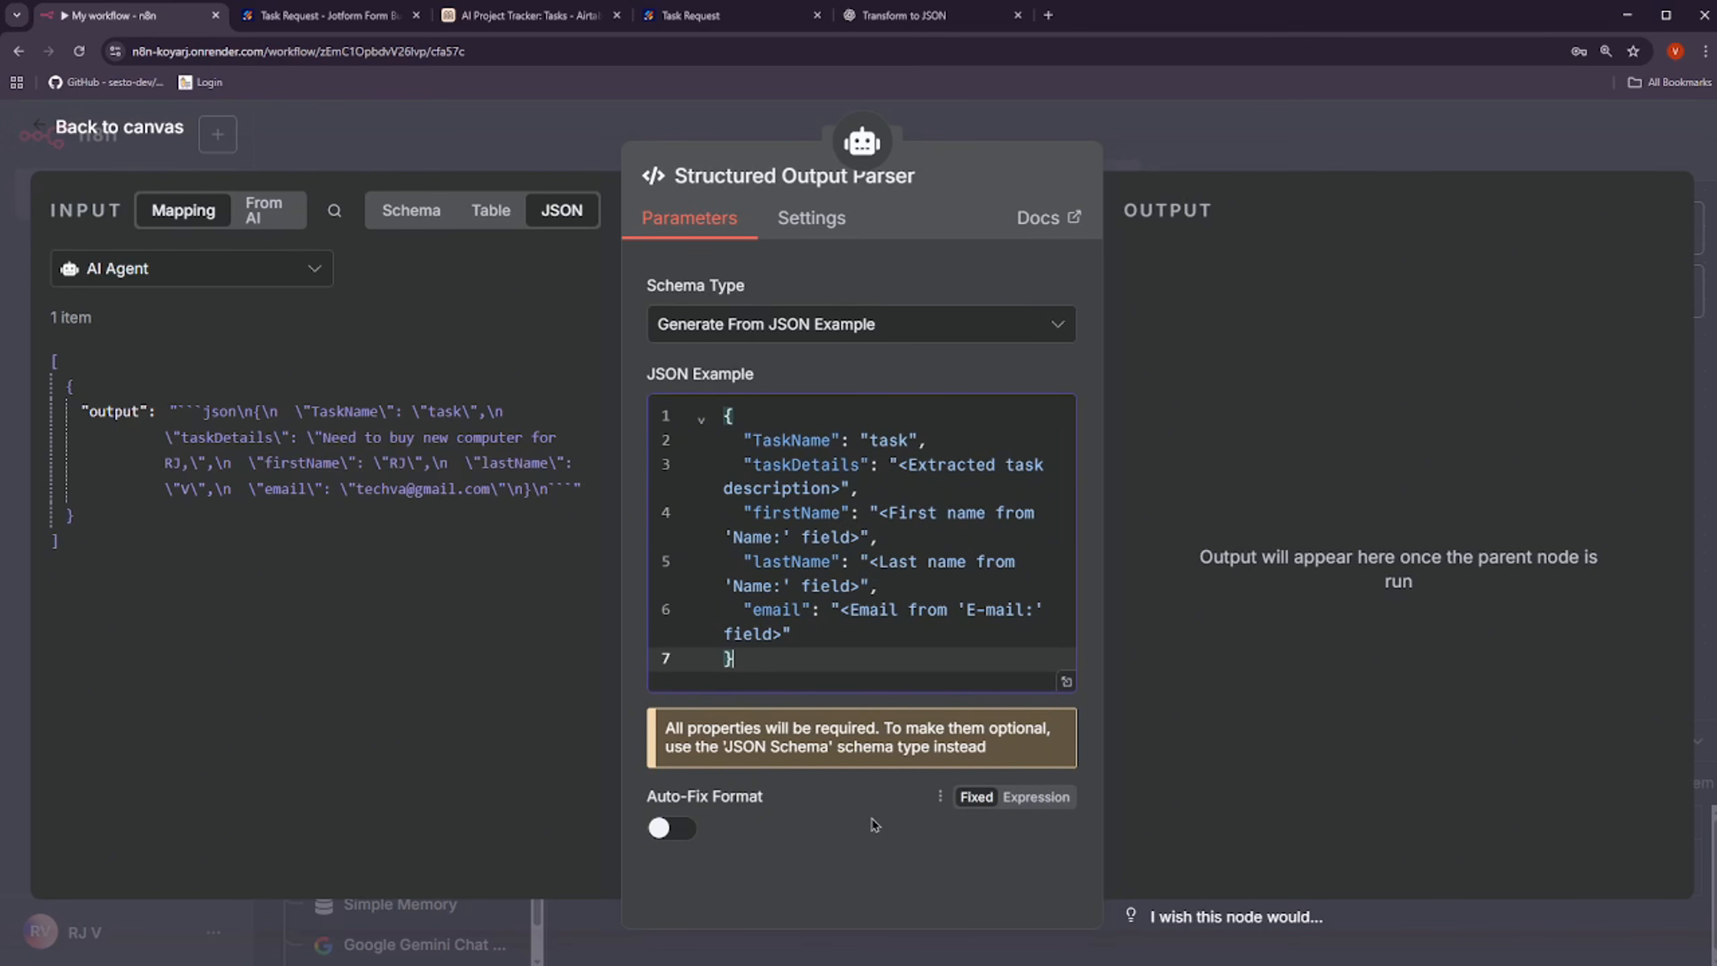
click(814, 441)
double_click(882, 441)
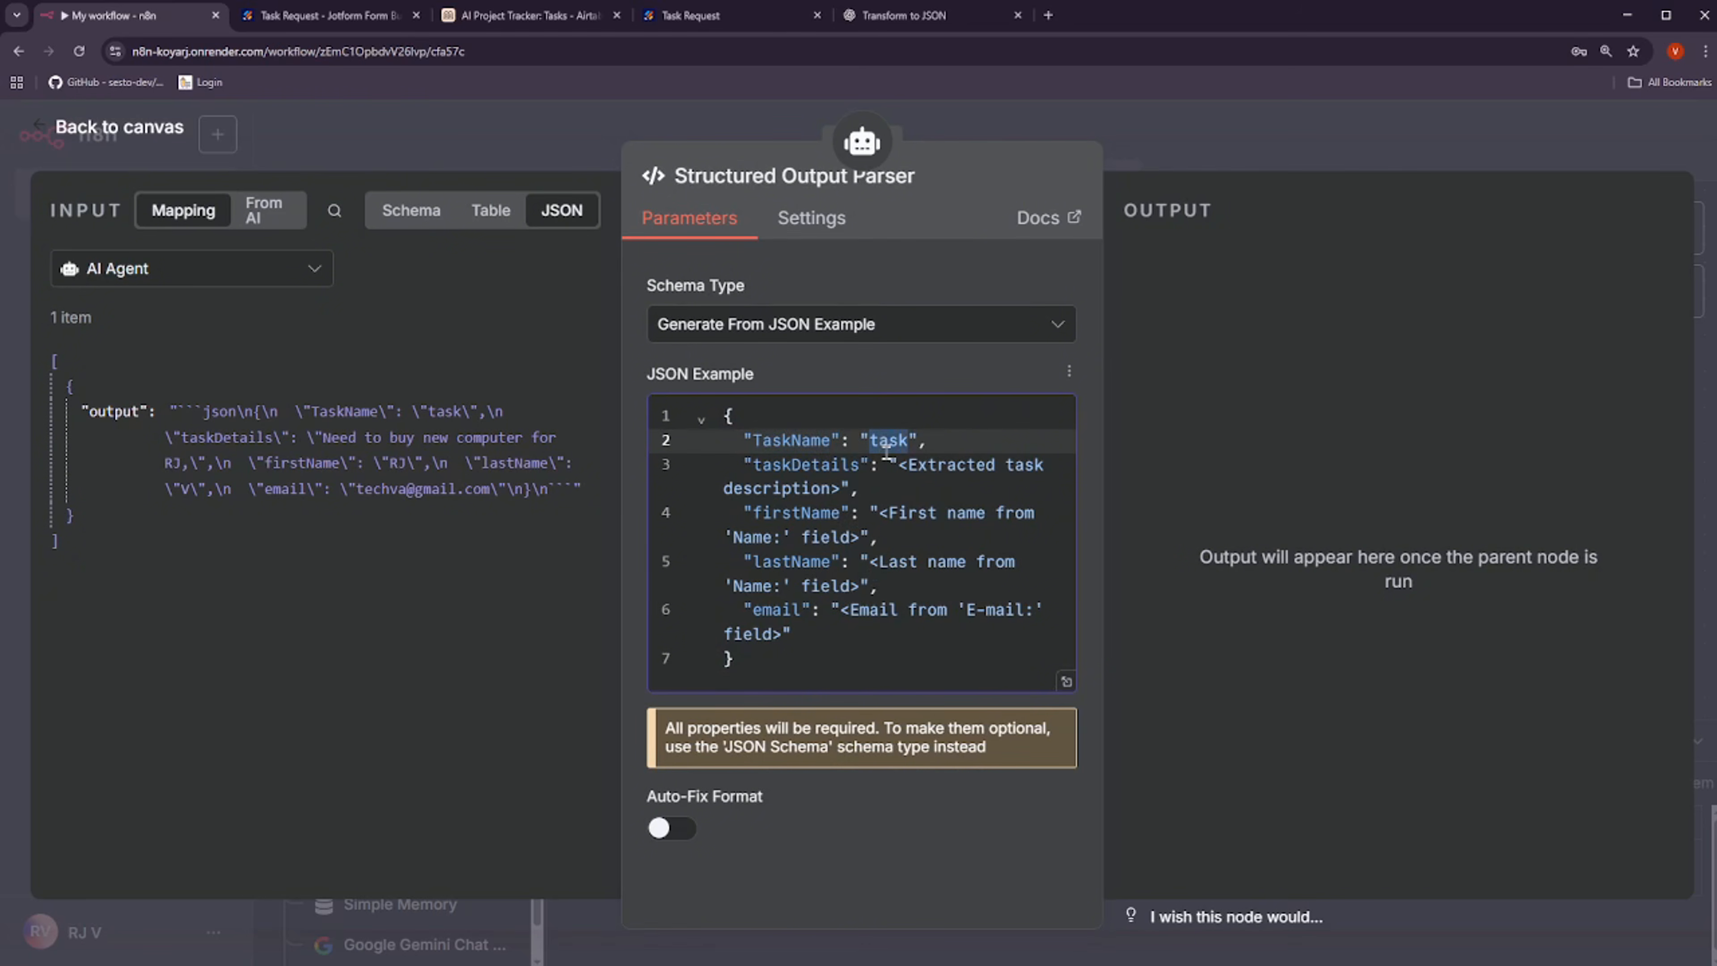
click(796, 653)
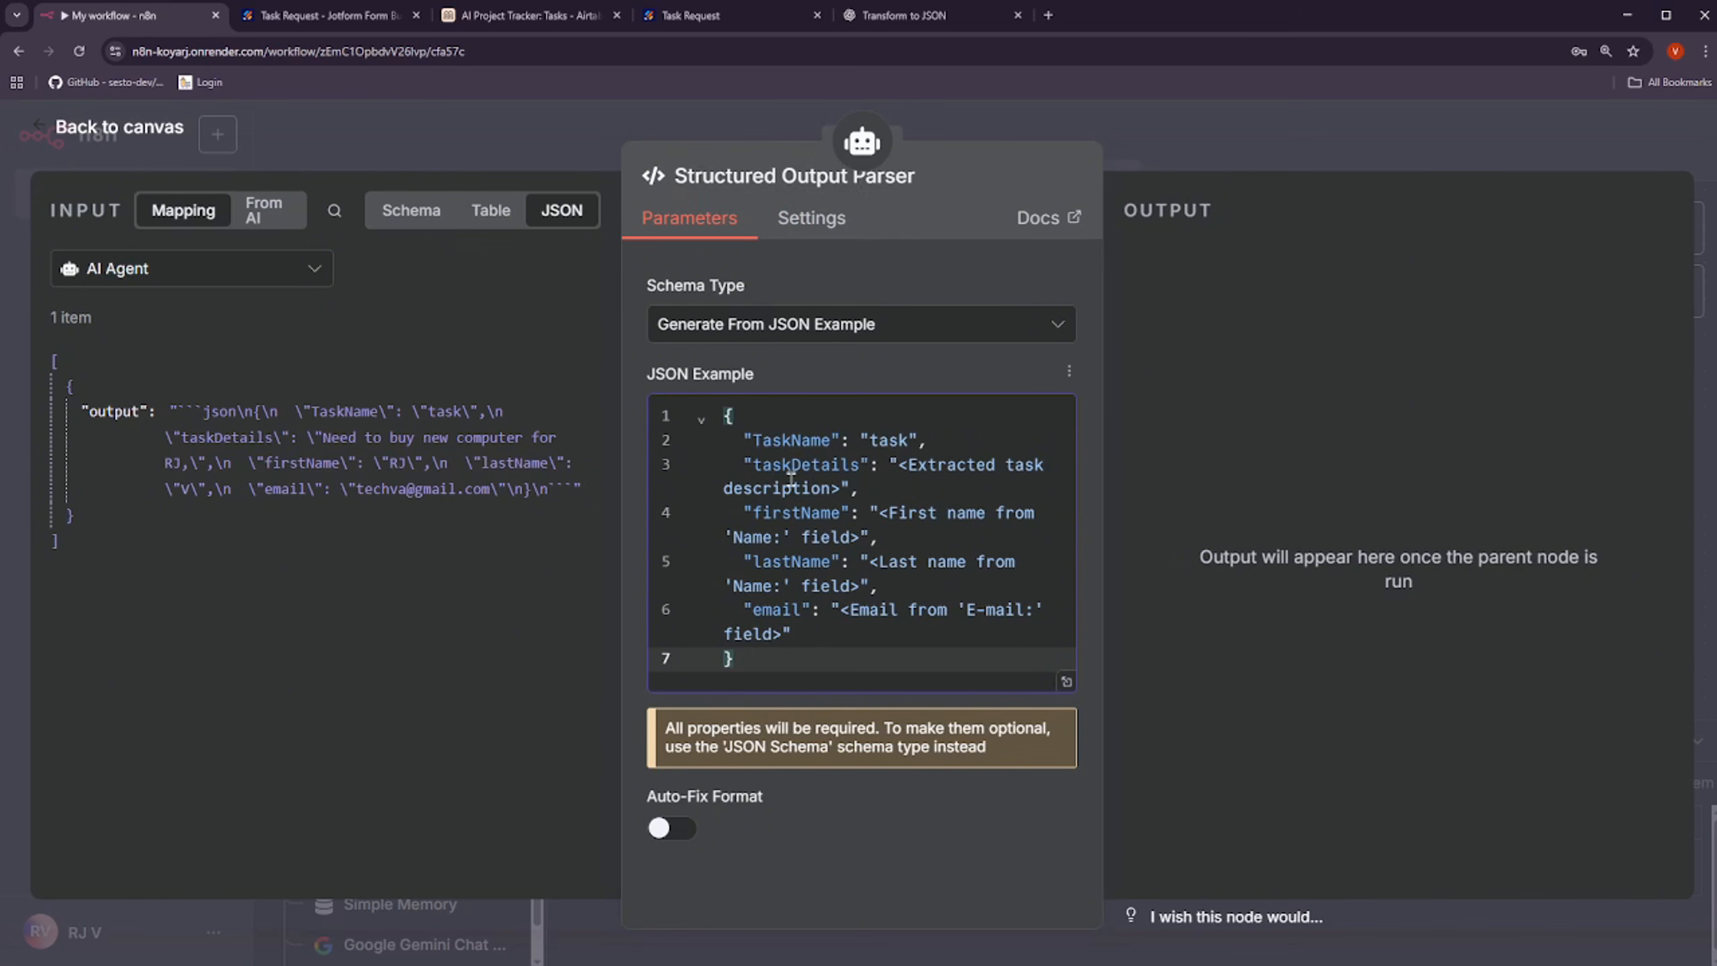
Execute the AI Agent node with the output parser attached and check its output fields from TaskName through email
click(457, 152)
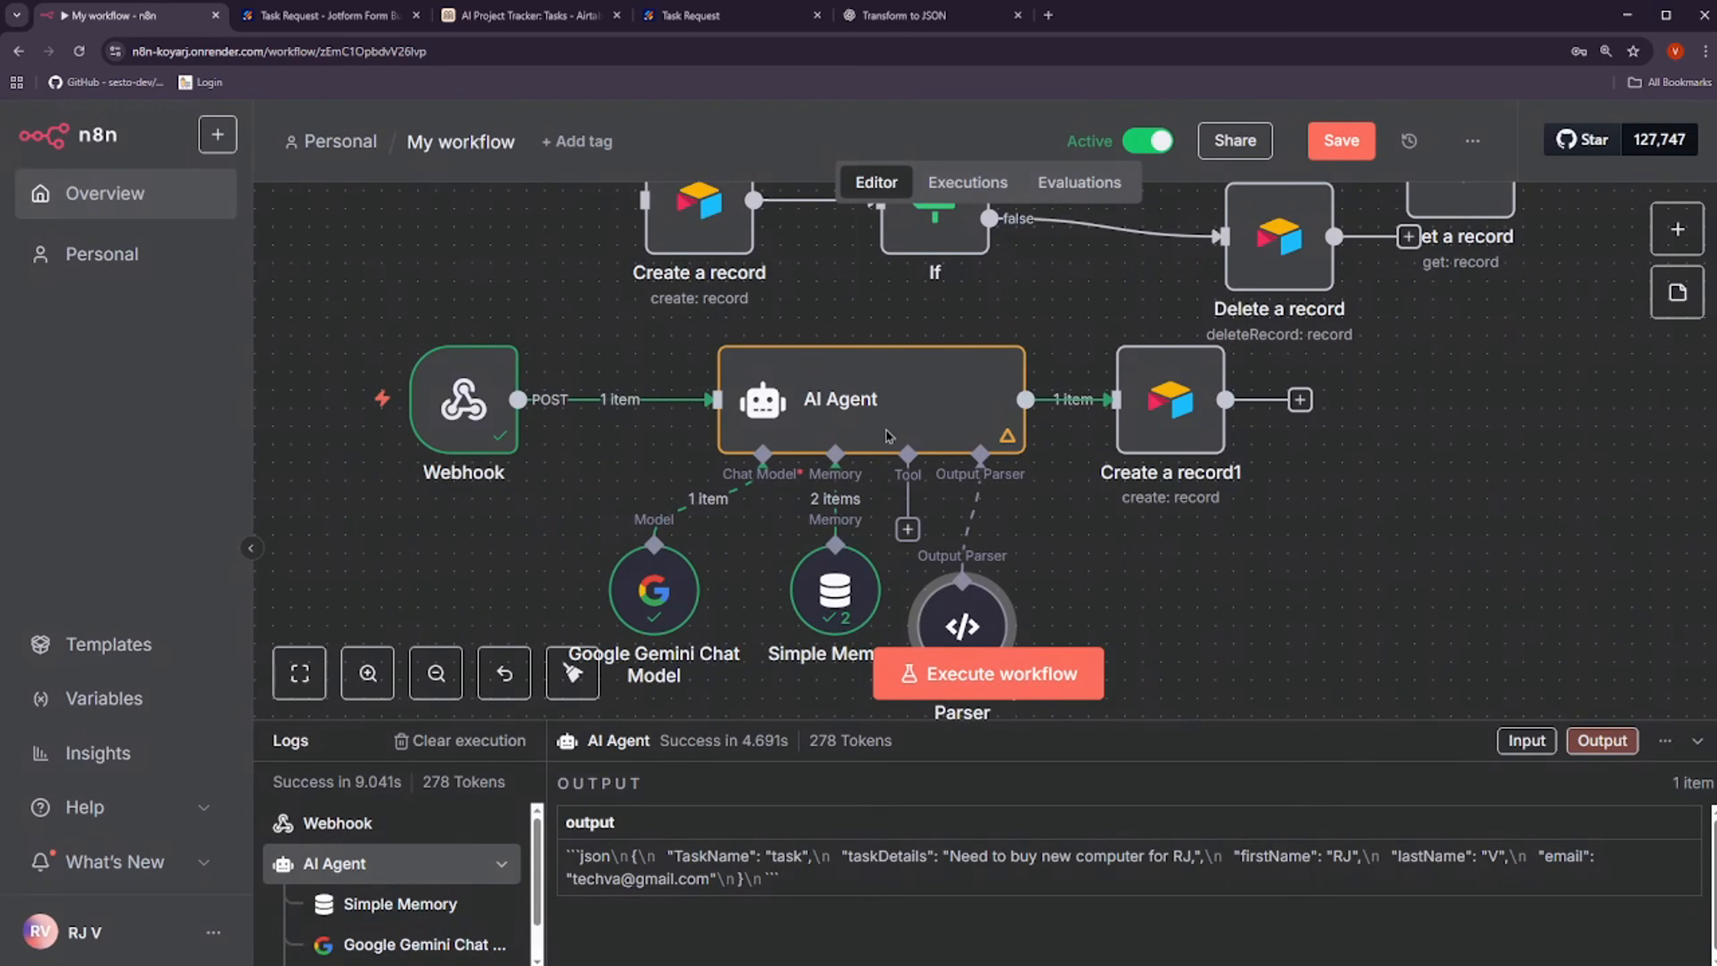
double_click(862, 397)
click(994, 181)
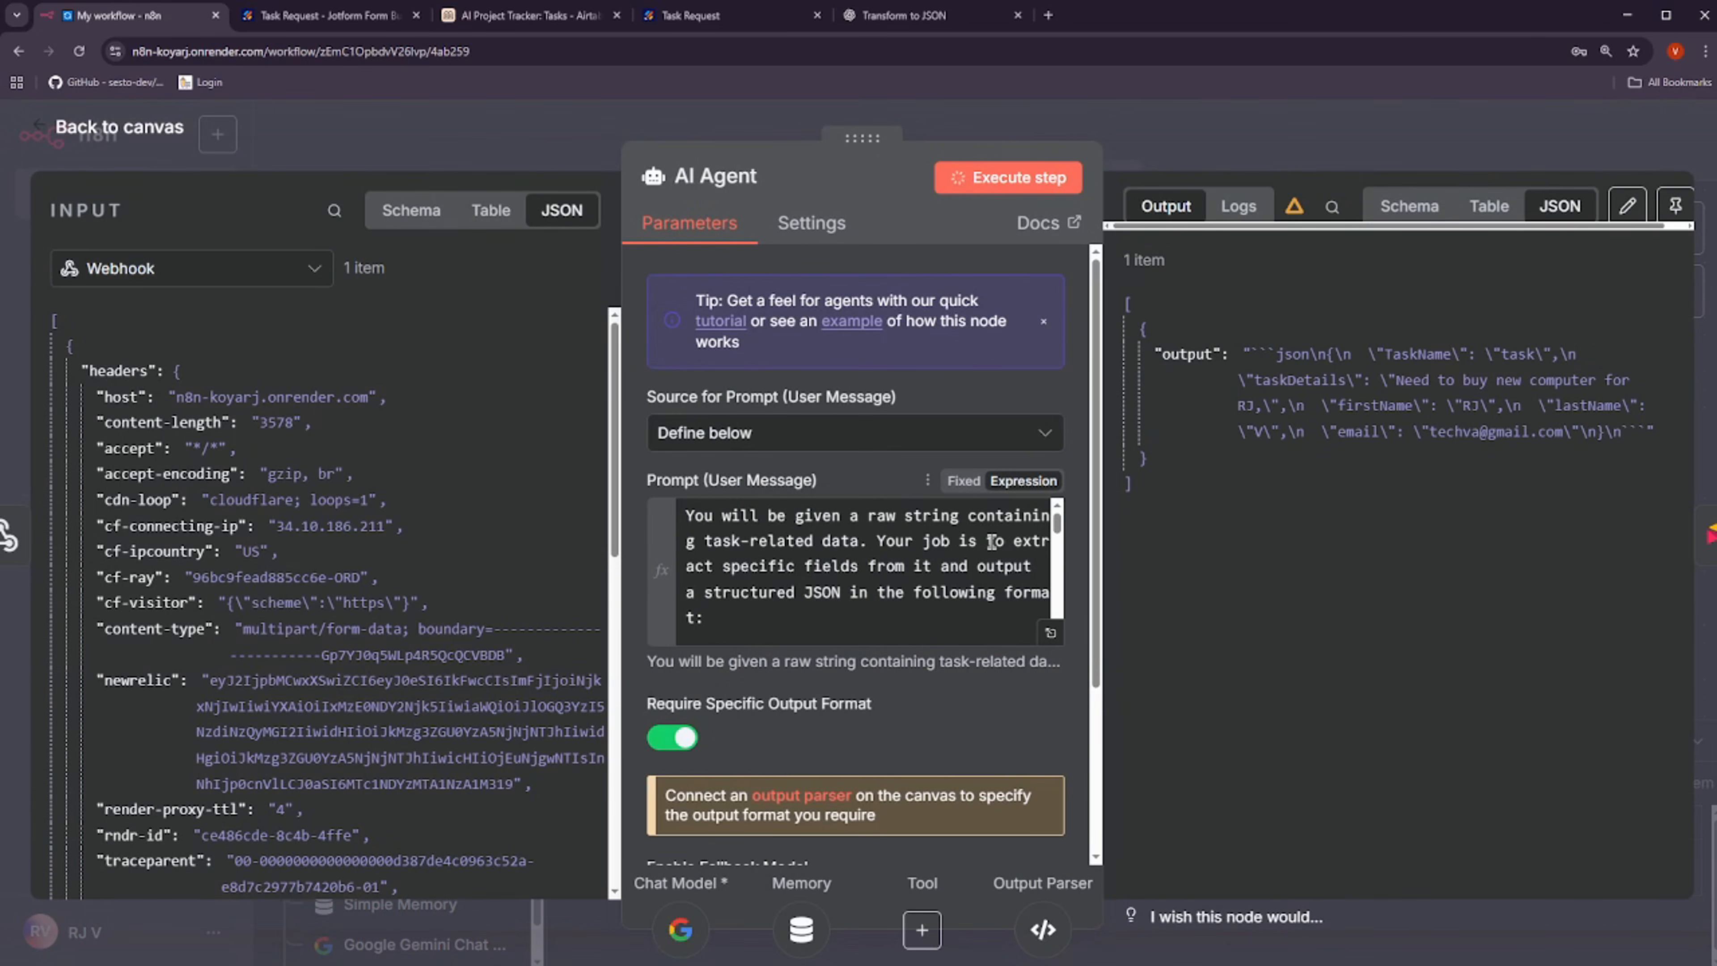
drag(1188, 356, 1223, 356)
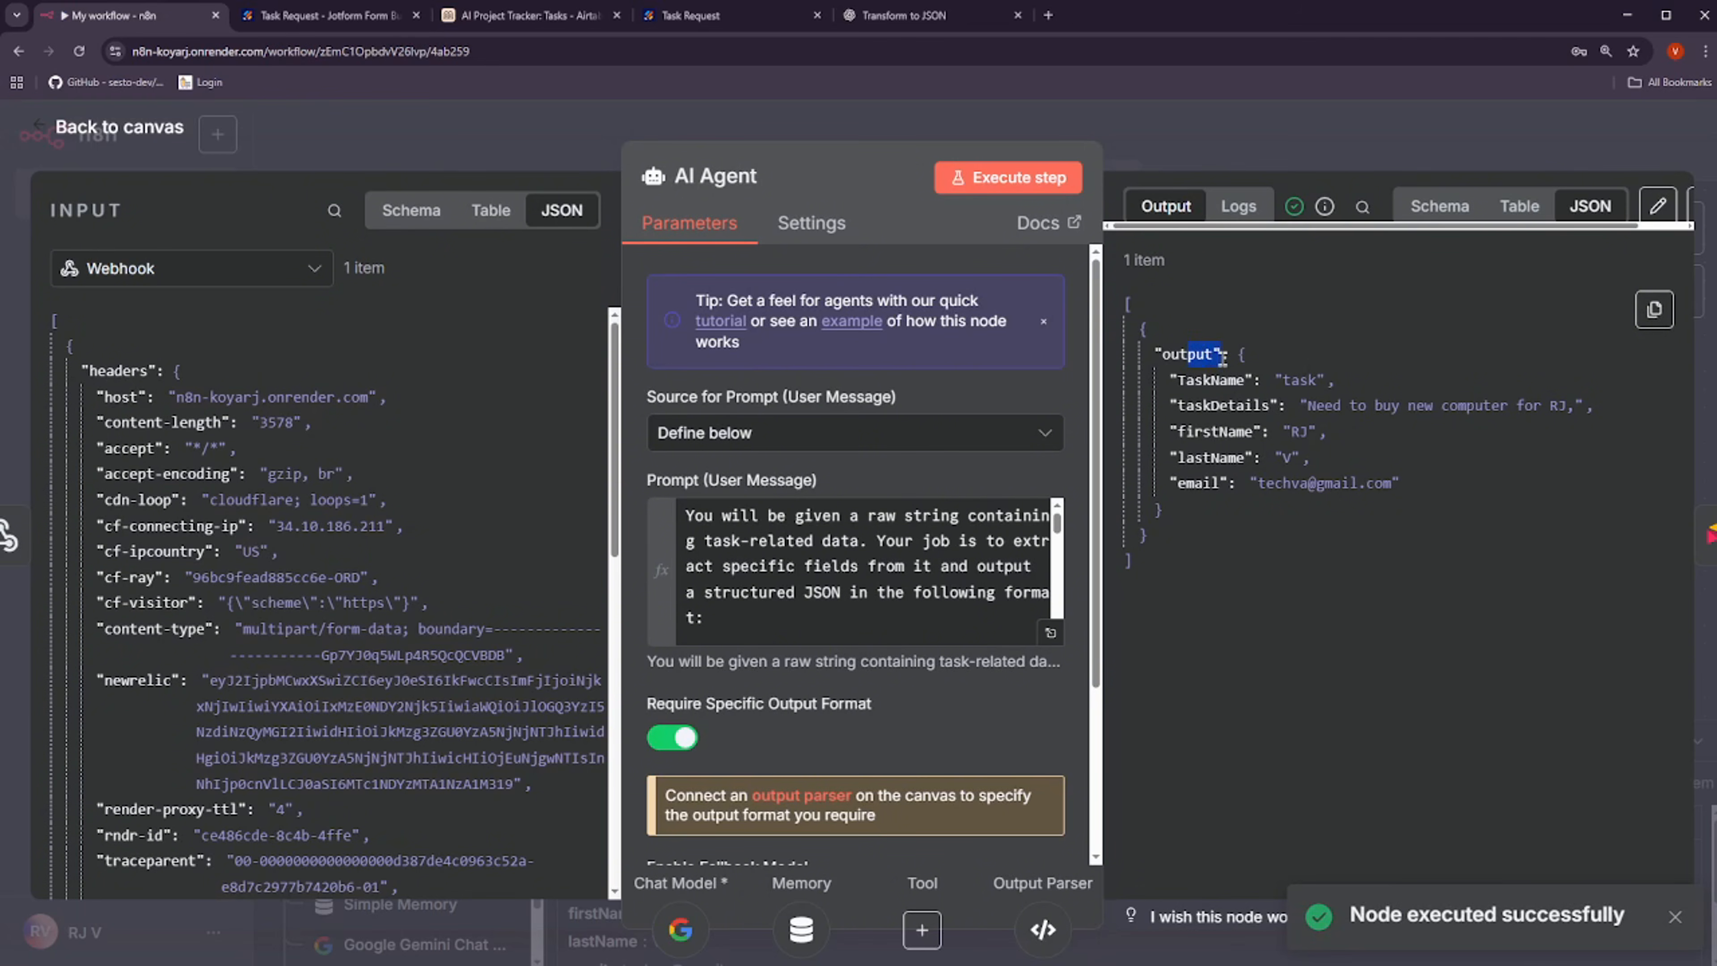
click(1182, 358)
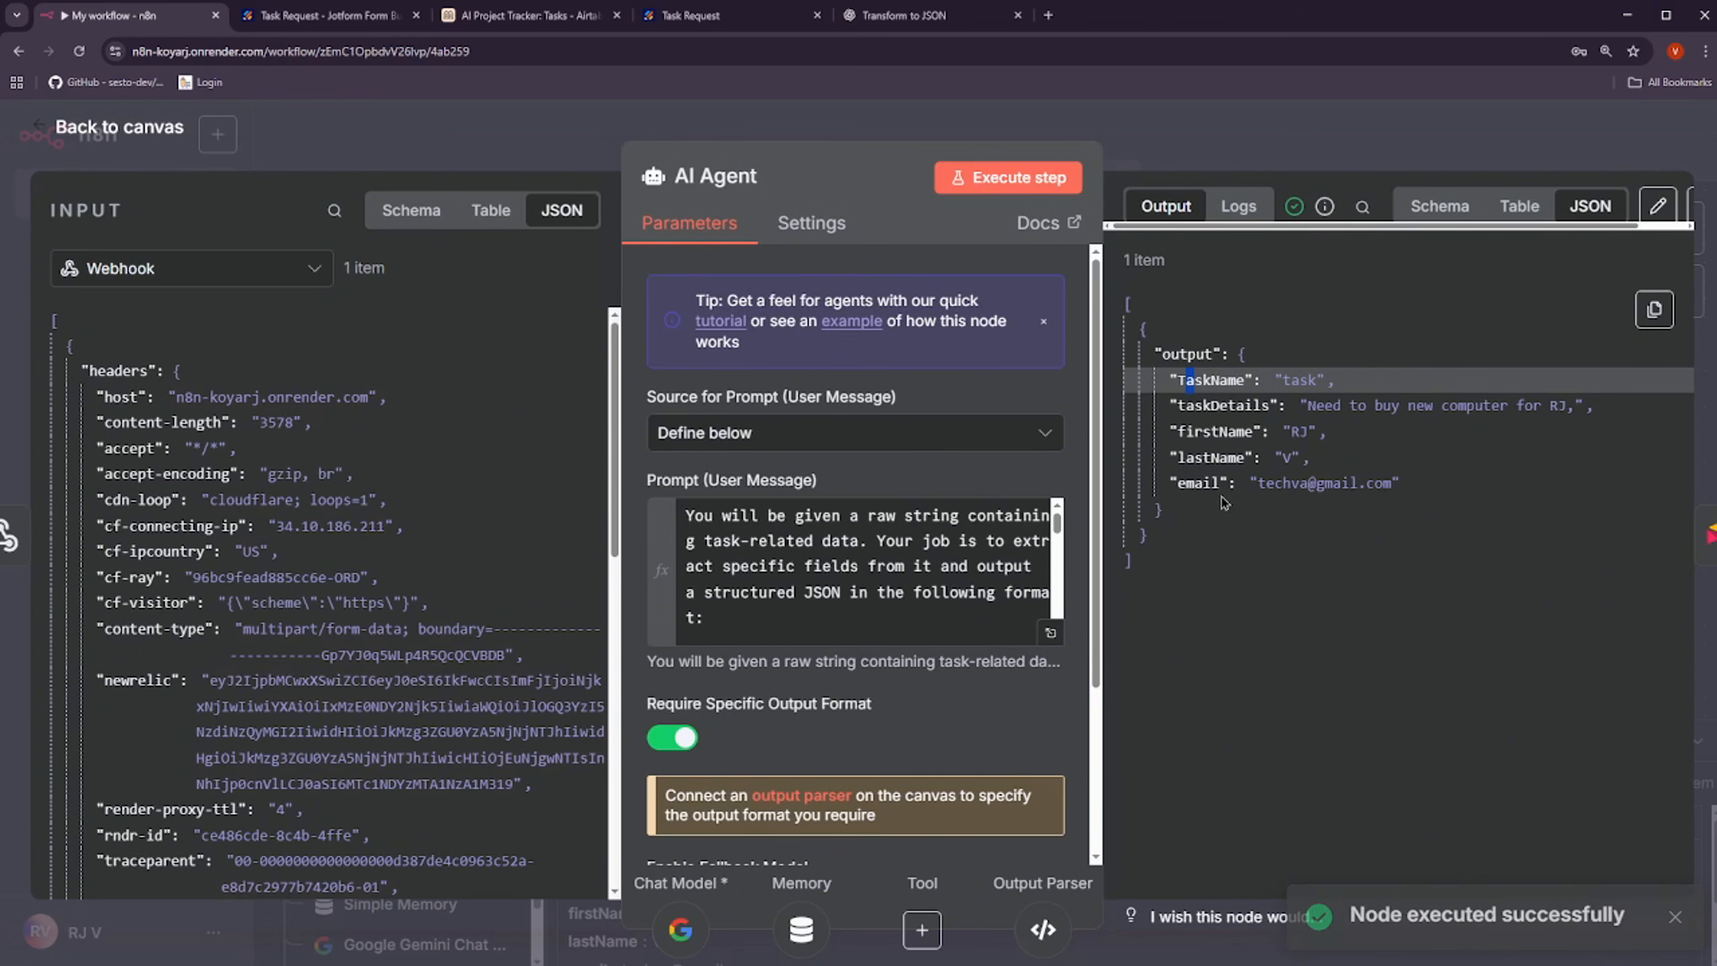
click(1228, 376)
key(Down)
key(Down)
key(Down)
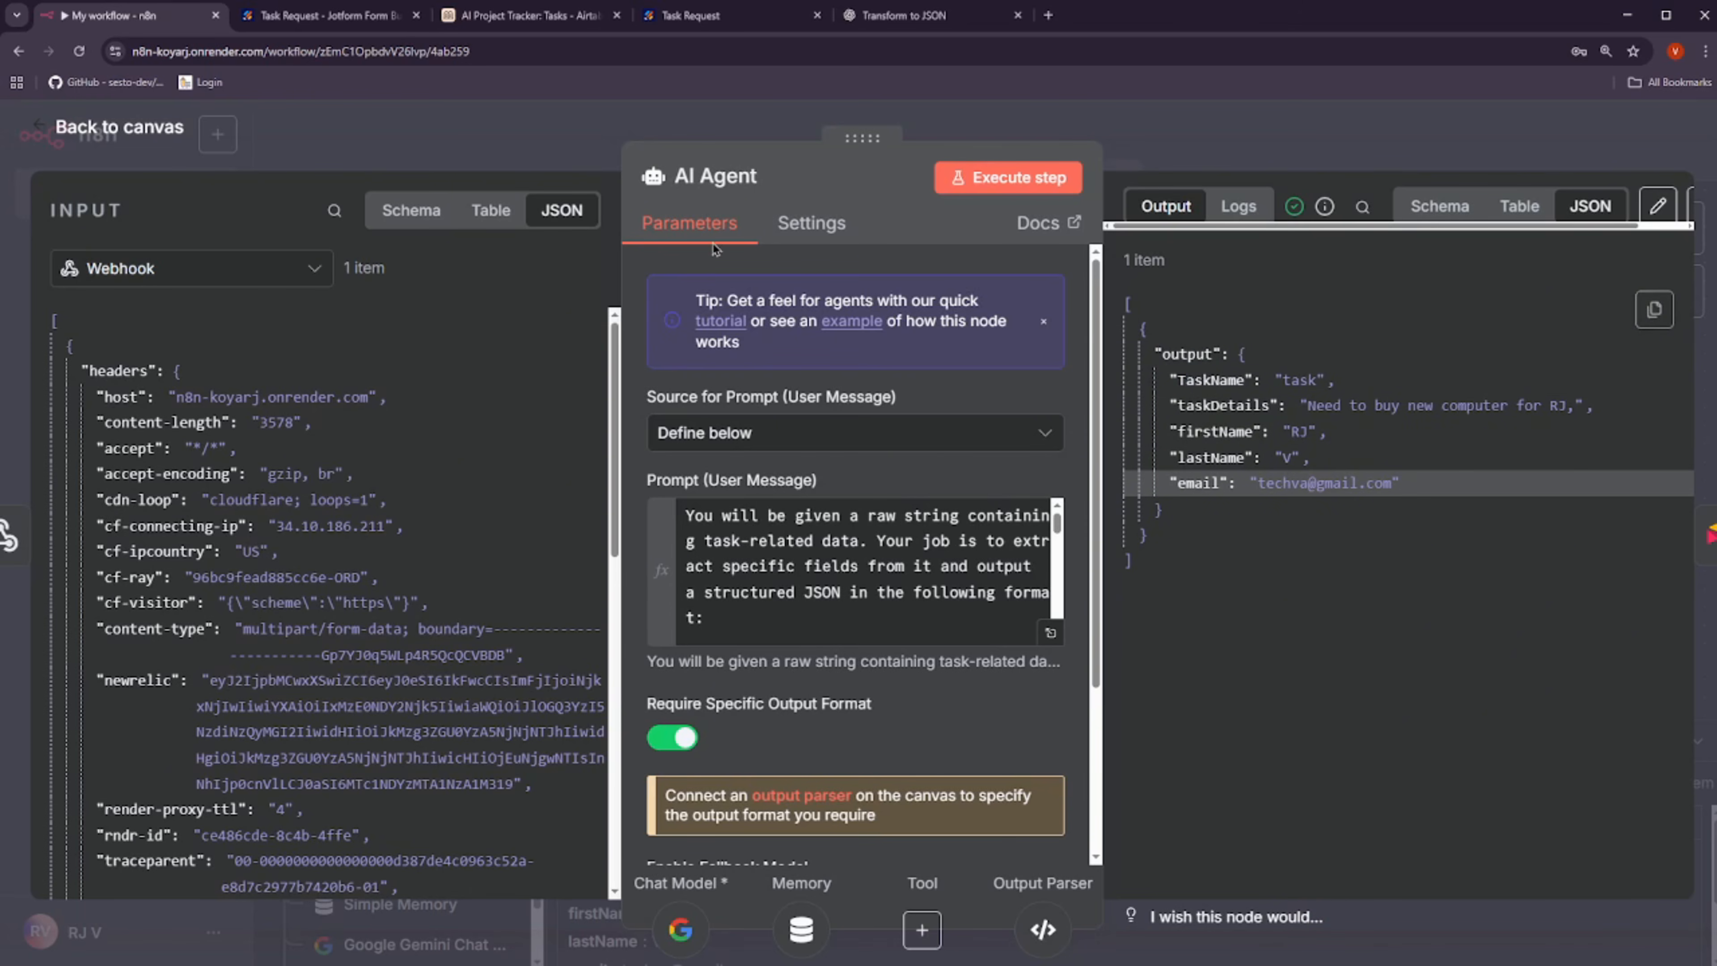
In the Create a record1 node, map the AI Agent's TaskName to Task Name and its taskDetails to Description
click(386, 123)
click(973, 612)
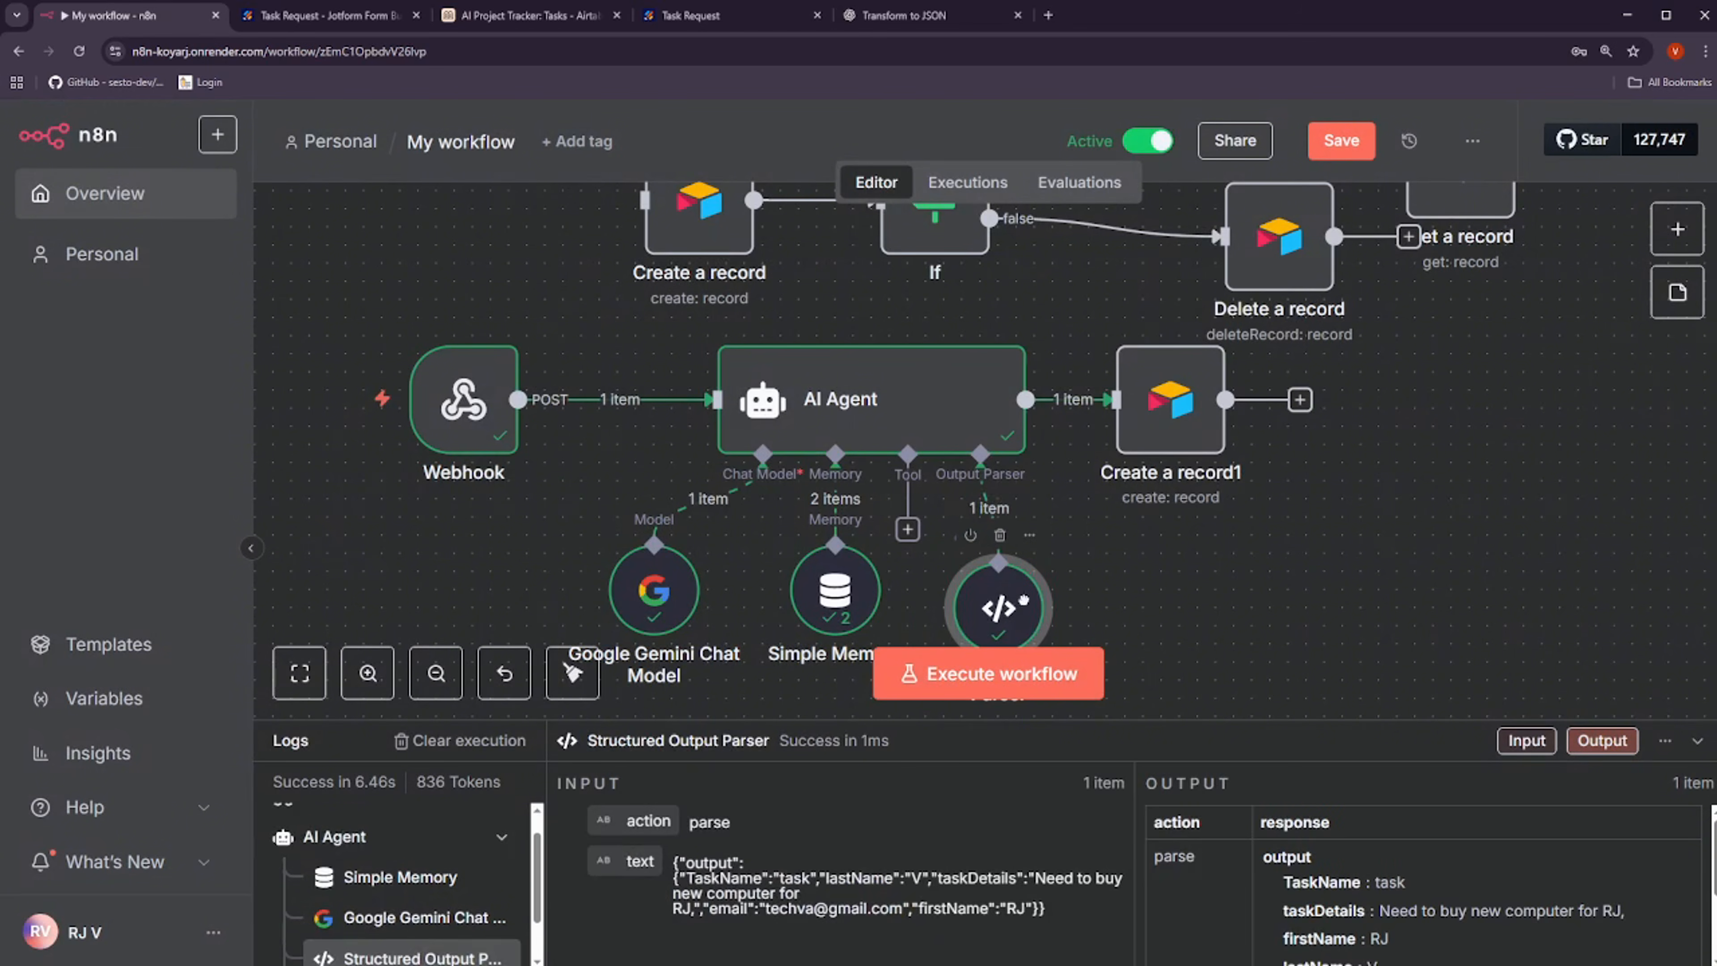
double_click(1165, 425)
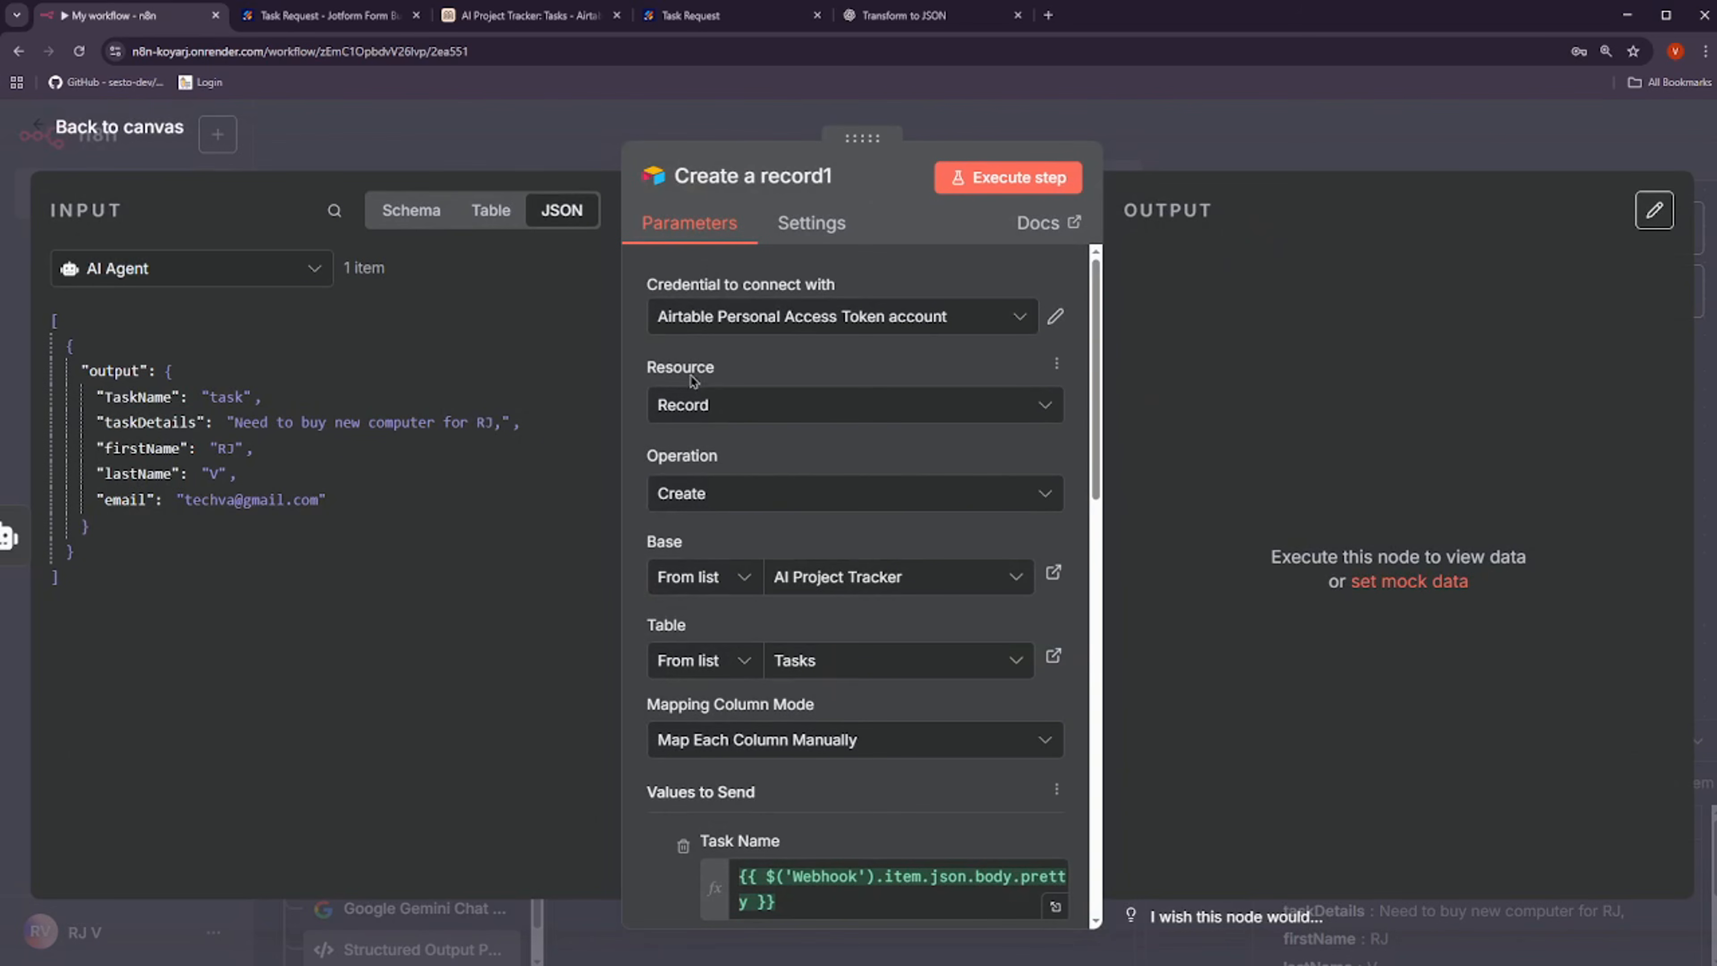
scroll(932, 502, down, 2)
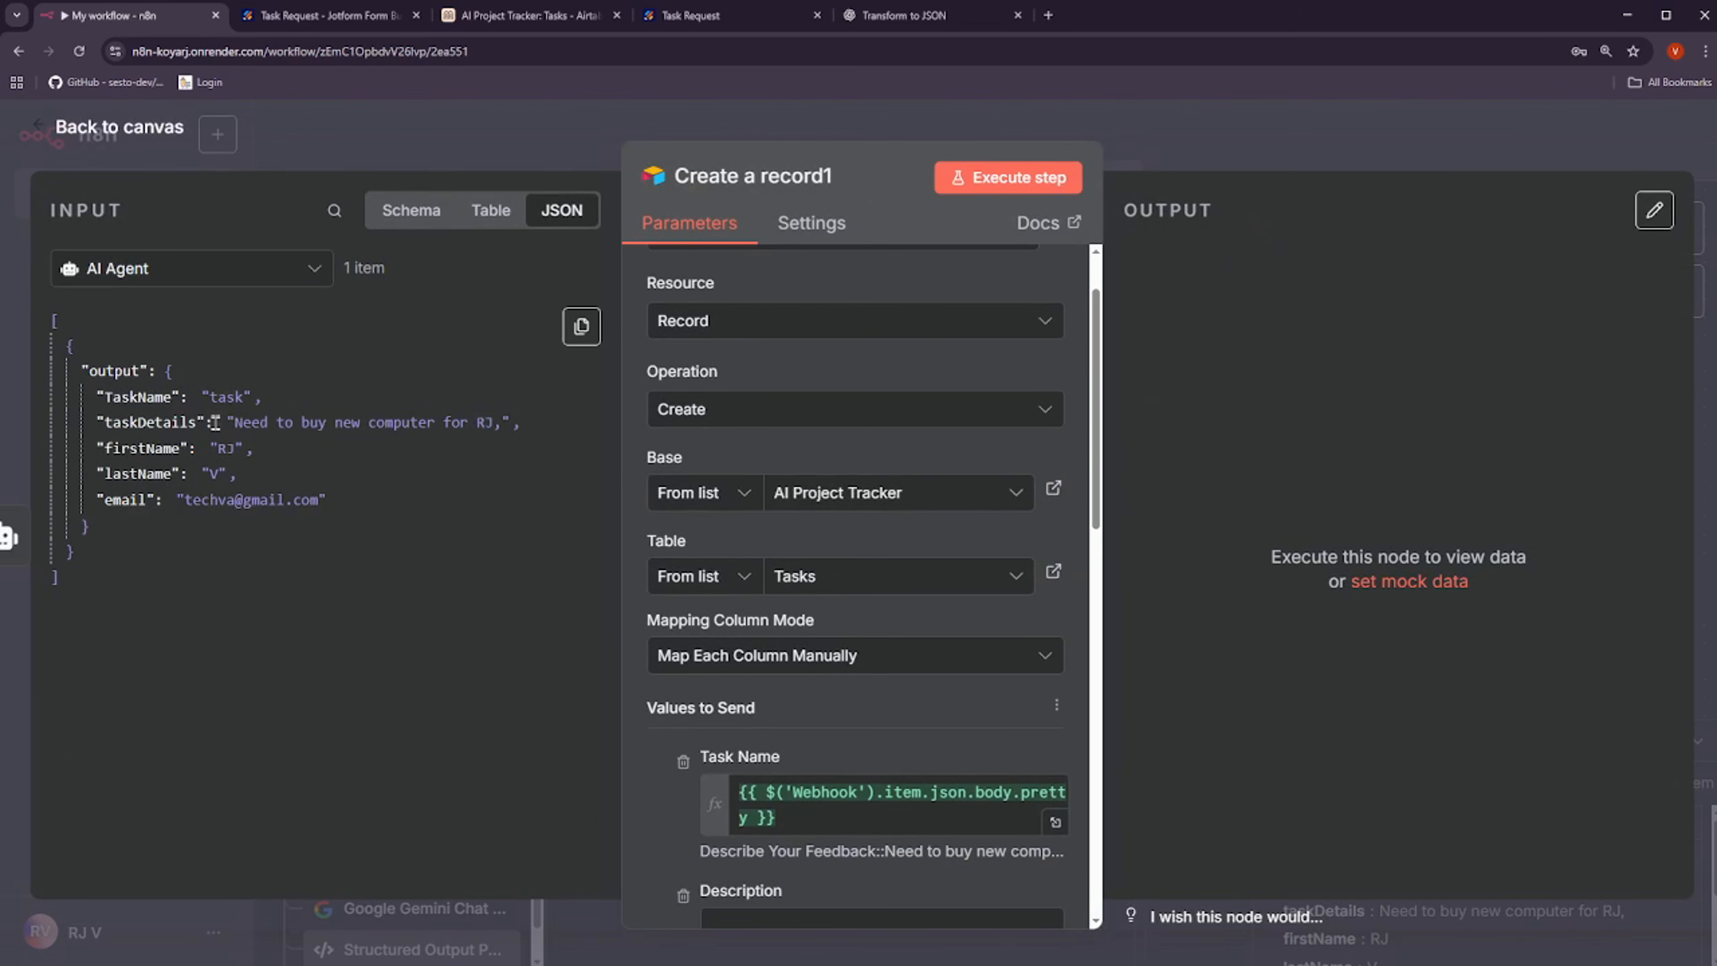
scroll(932, 502, down, 2)
drag(740, 623, 799, 648)
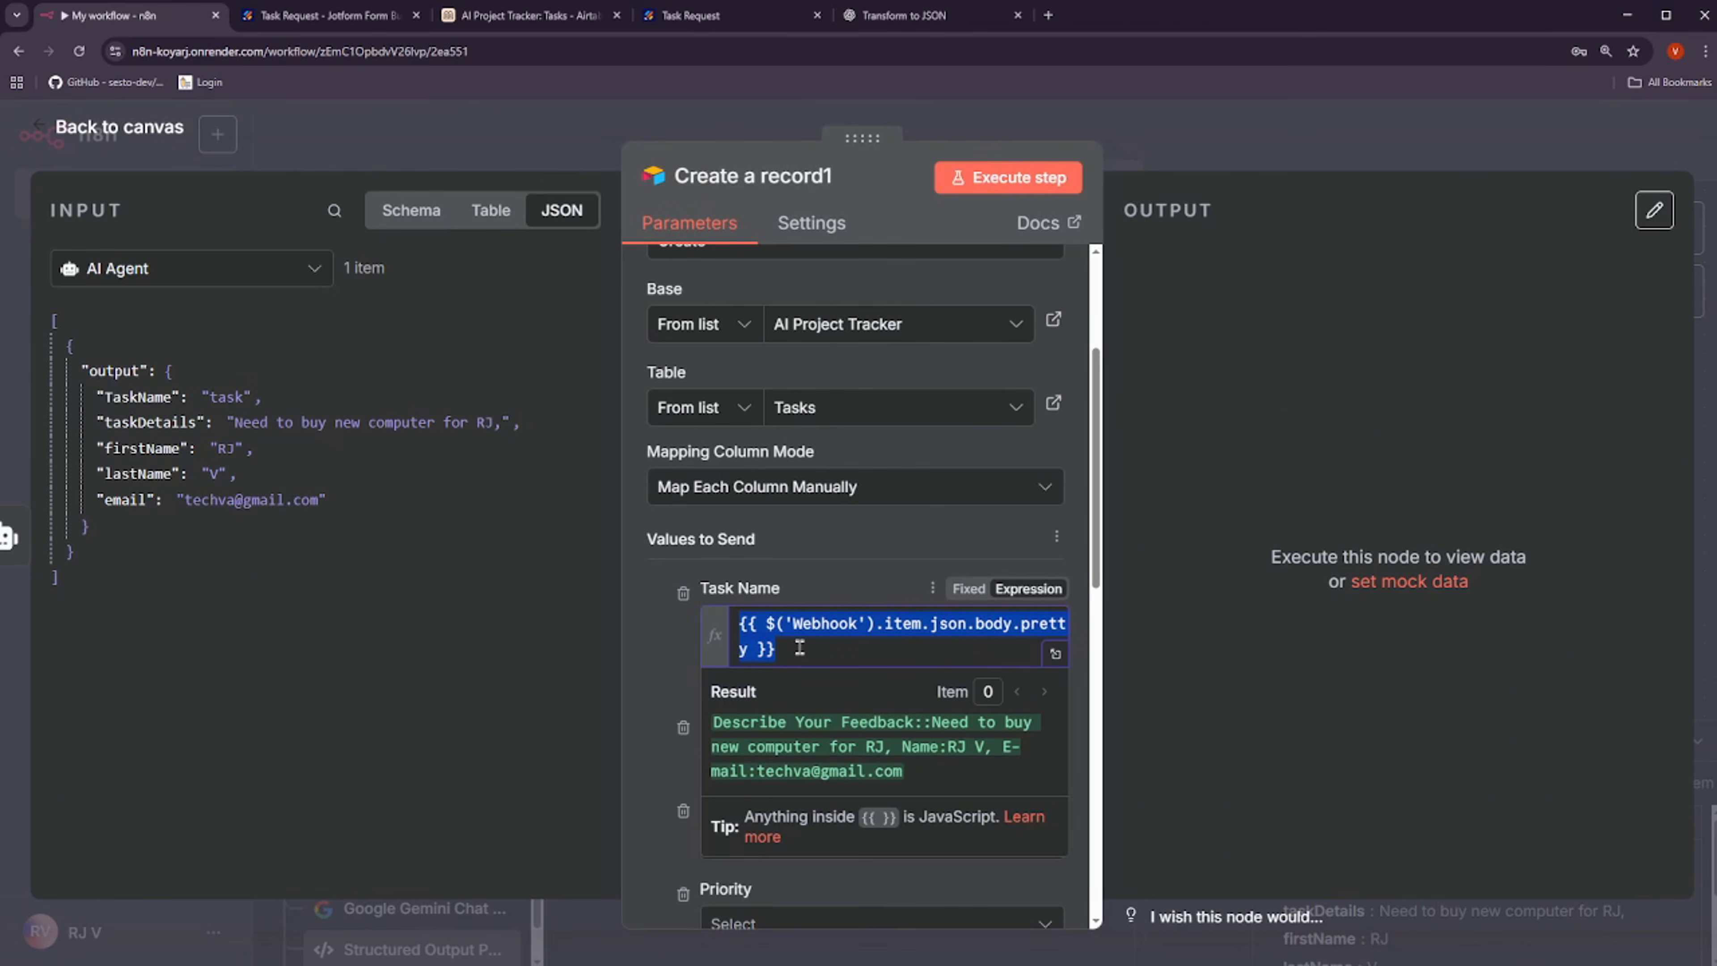
key(BackSpace)
drag(137, 397, 784, 626)
click(808, 736)
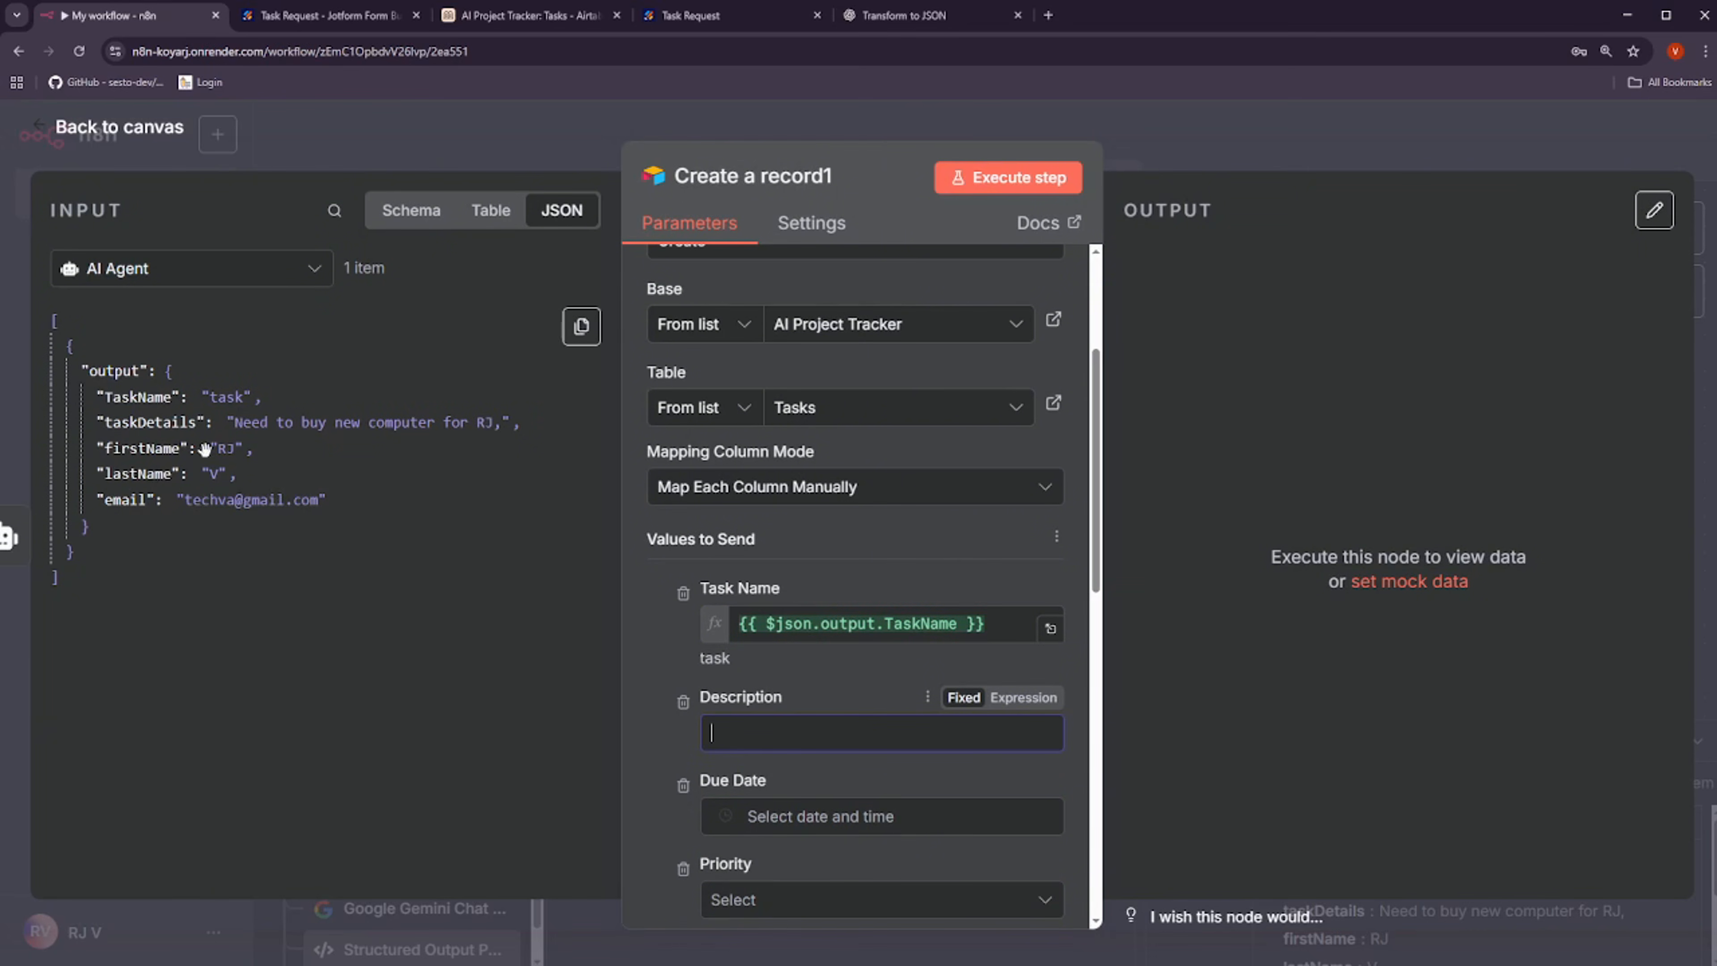
drag(145, 422, 794, 738)
scroll(692, 633, down, 3)
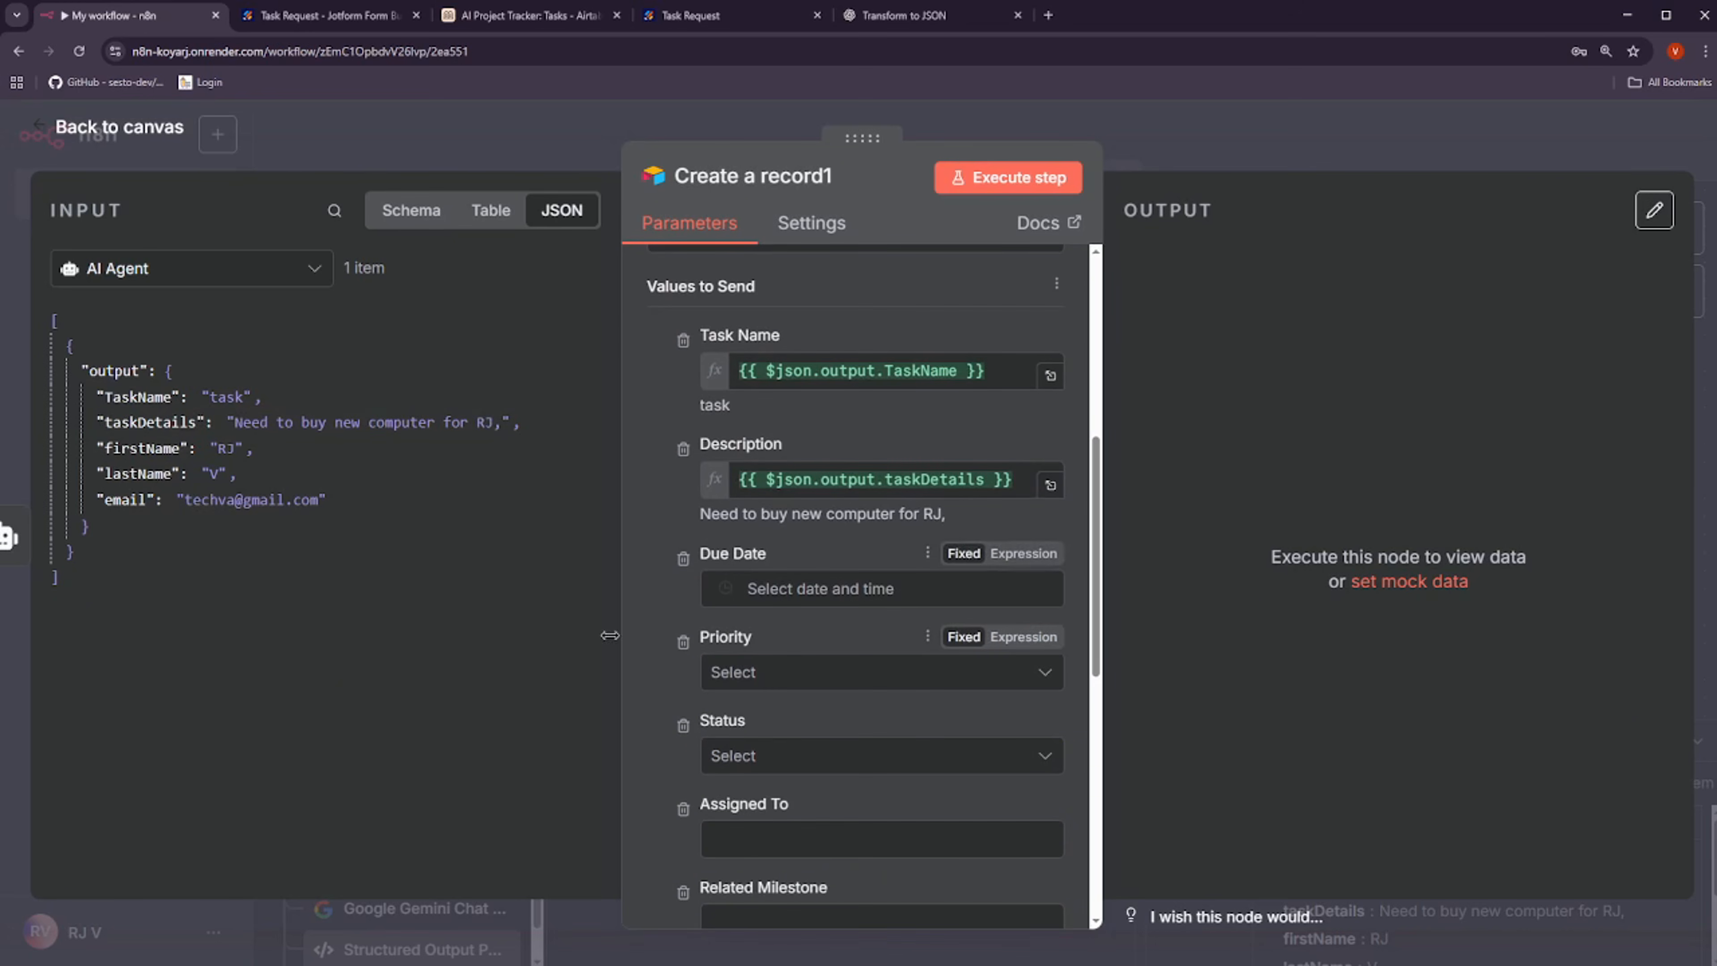
scroll(790, 669, down, 3)
scroll(879, 653, down, 2)
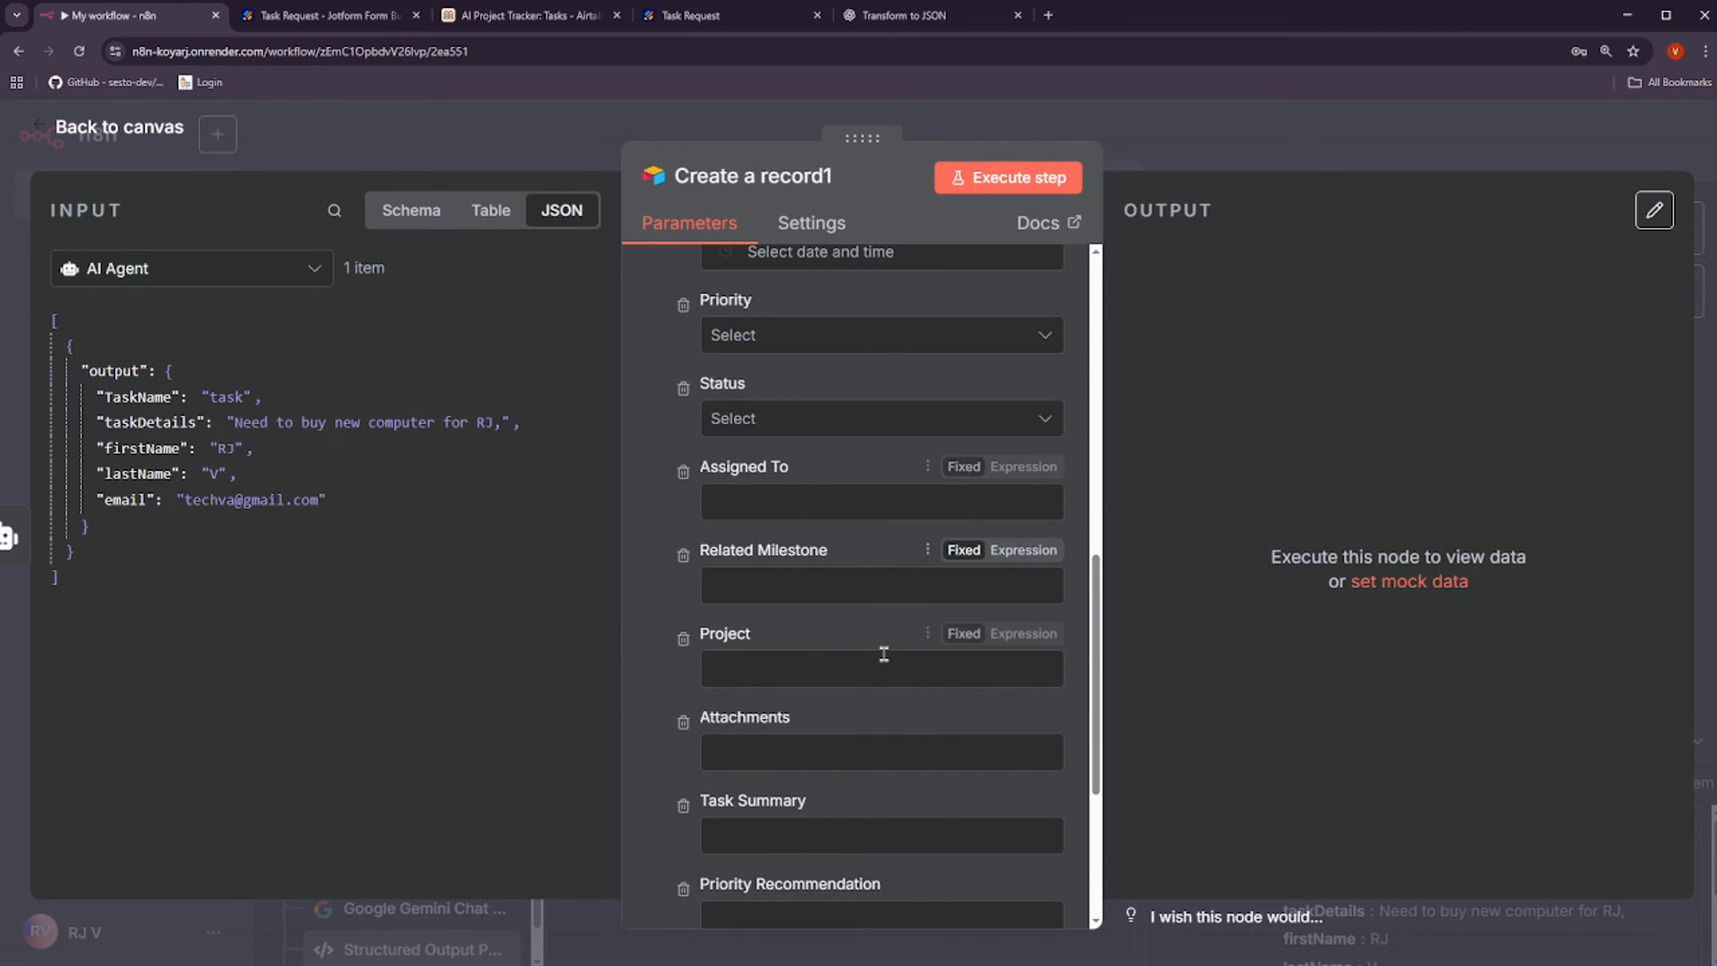
scroll(883, 653, down, 4)
drag(125, 499, 717, 668)
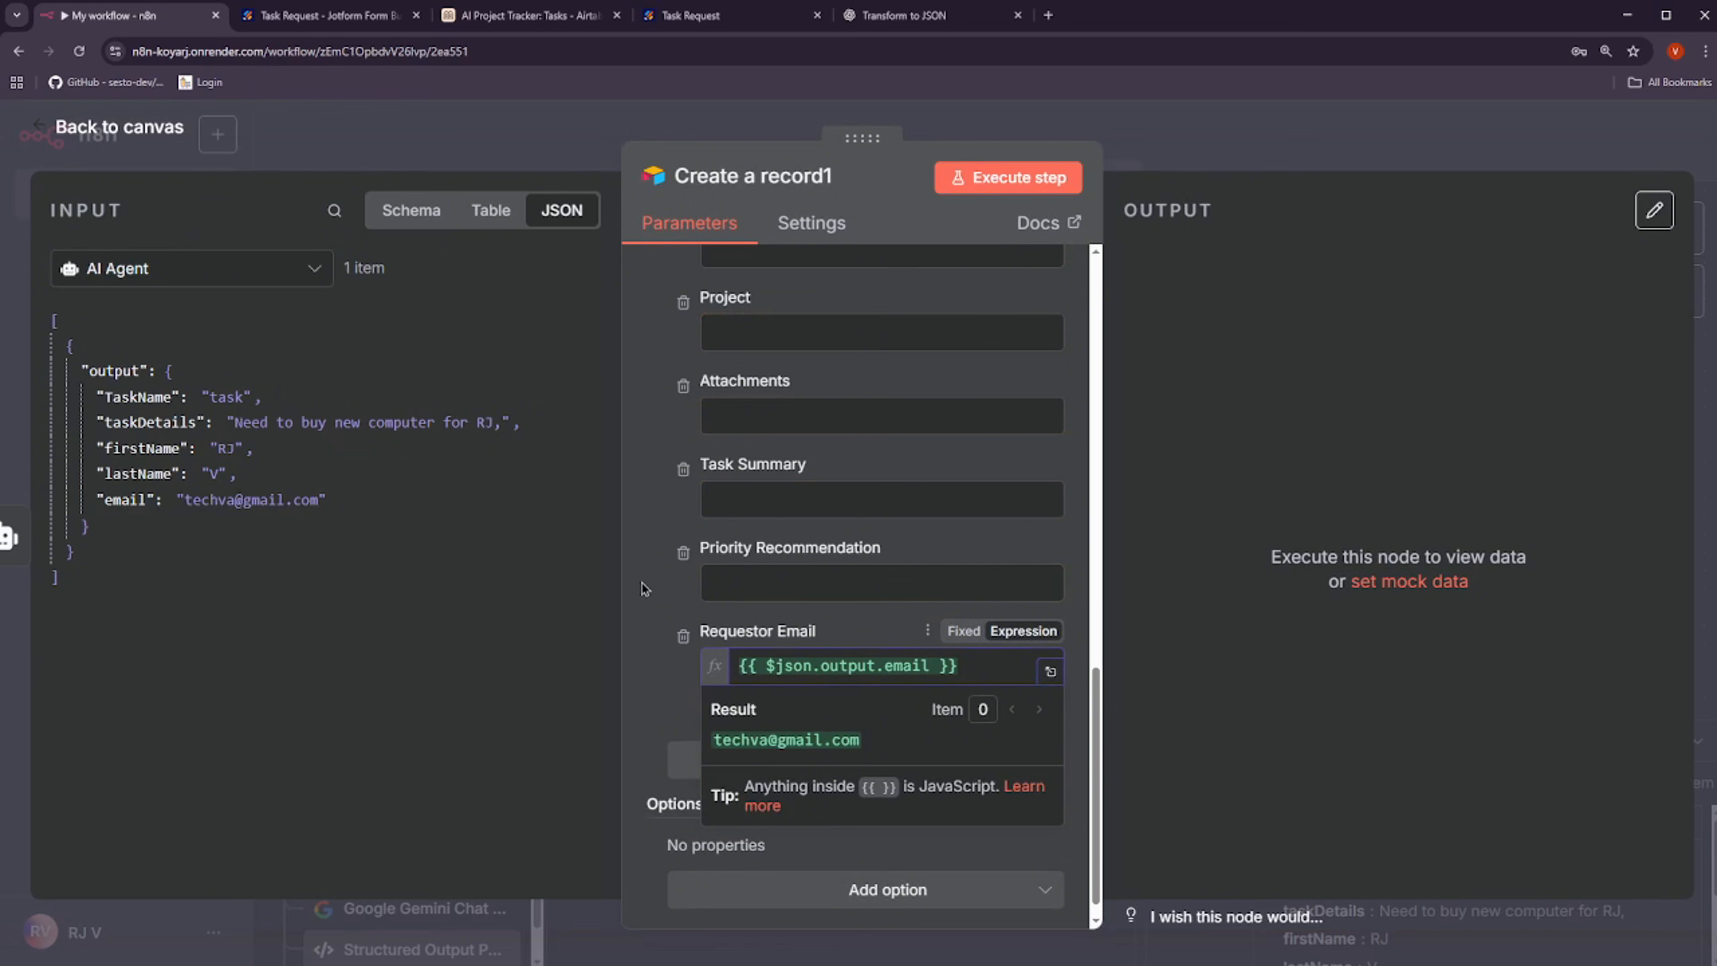
Review the field mappings, execute the Create a record1 node, and switch to Airtable to check the Tasks table
scroll(831, 541, up, 10)
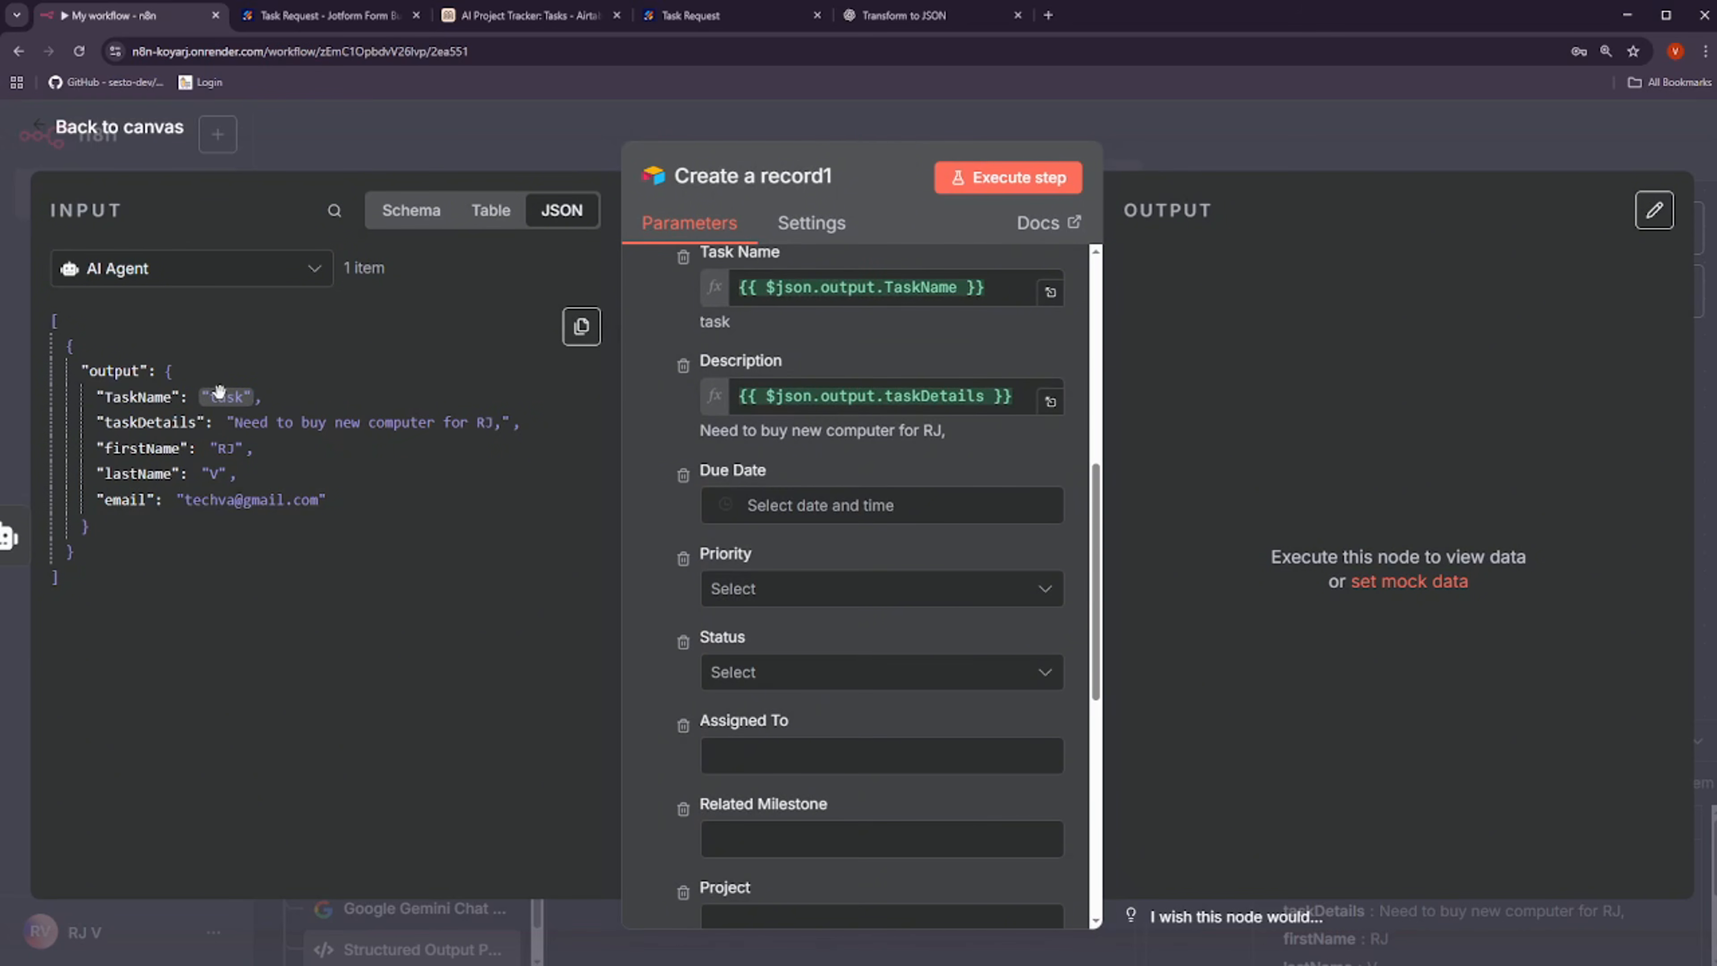
scroll(879, 581, up, 3)
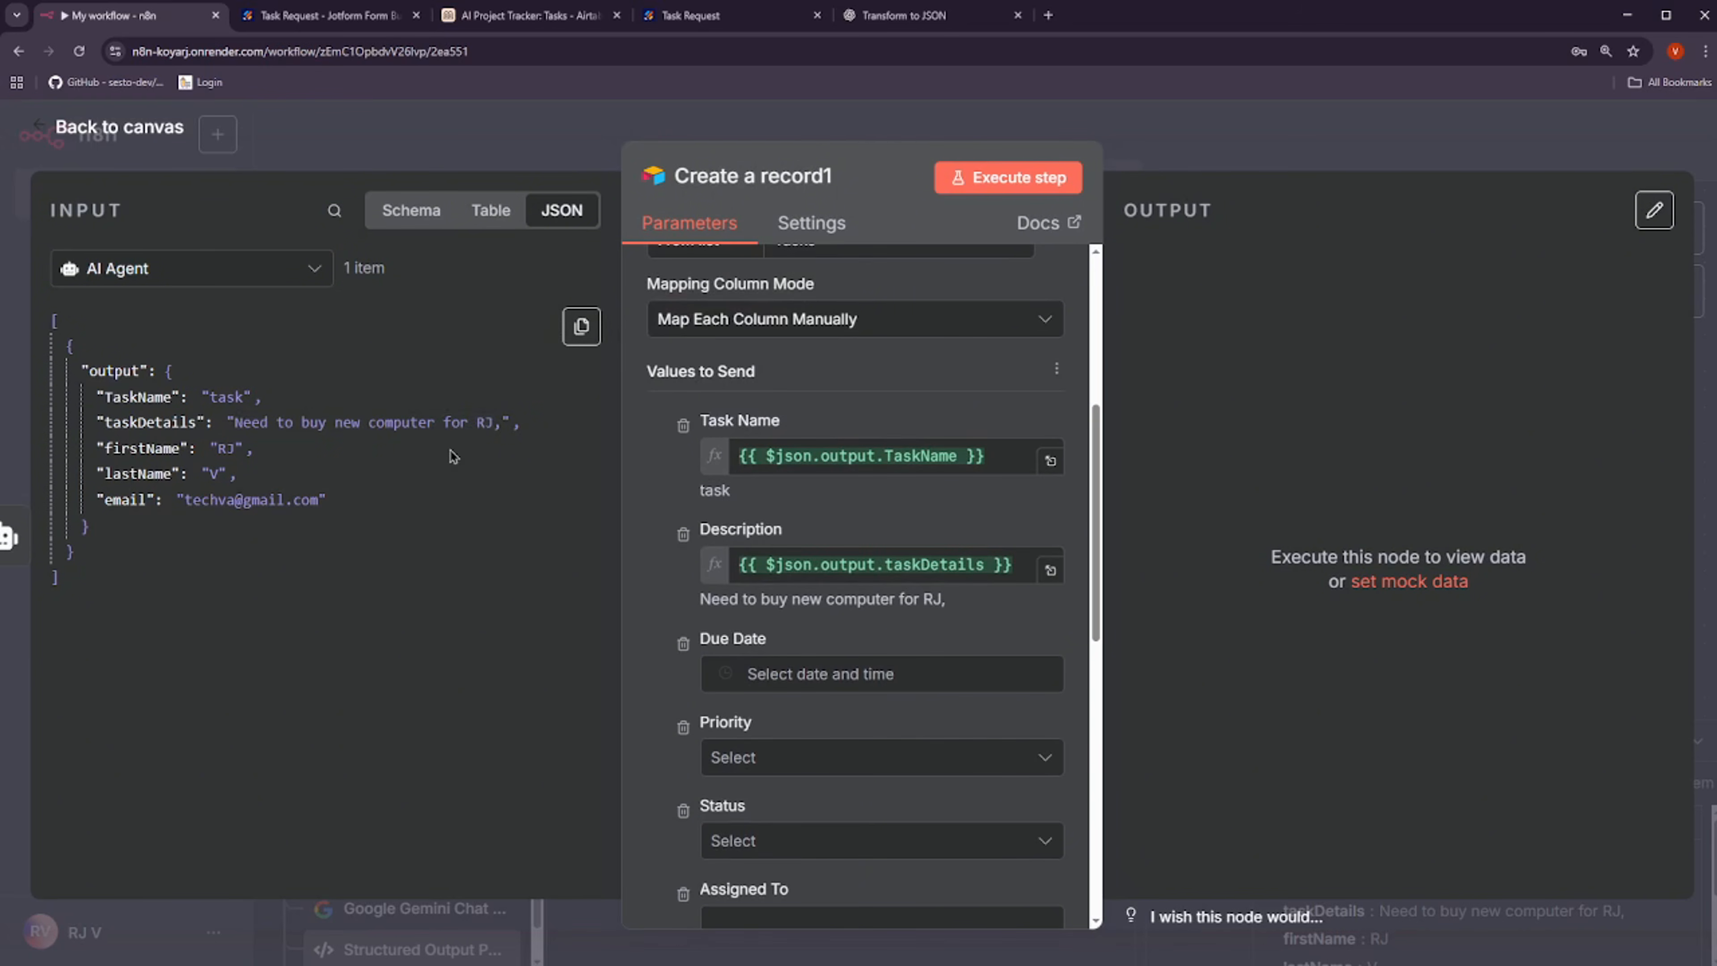
scroll(883, 669, up, 3)
scroll(937, 649, down, 4)
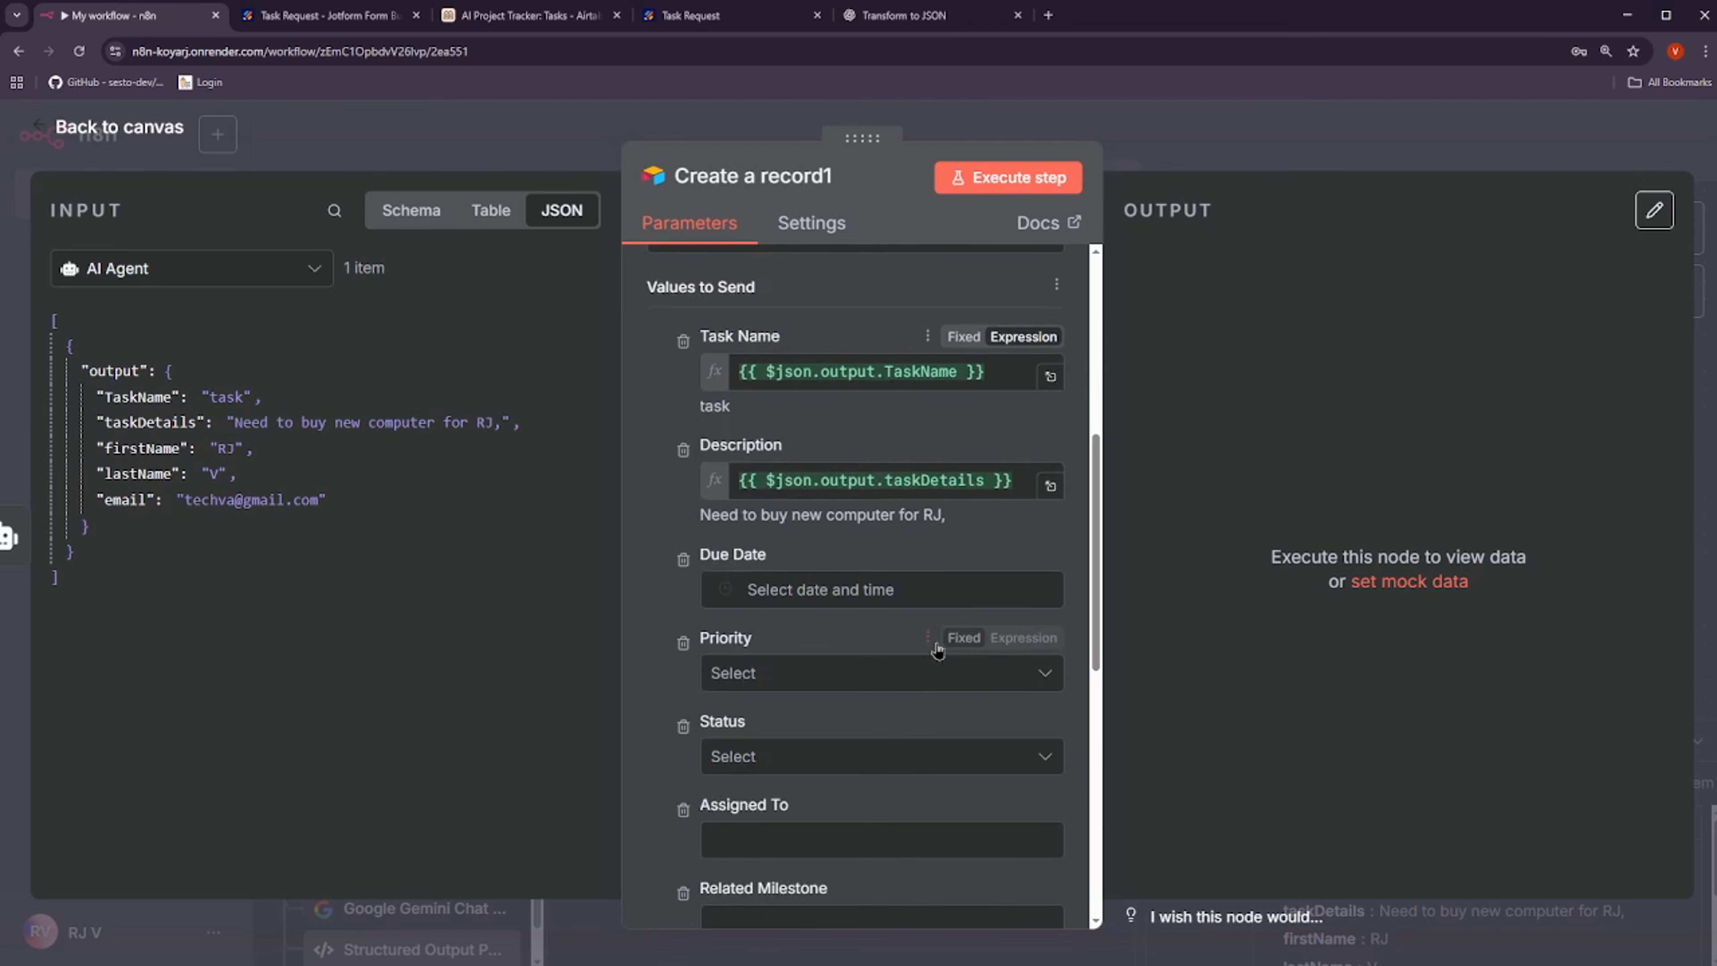
scroll(845, 582, down, 10)
scroll(886, 771, up, 10)
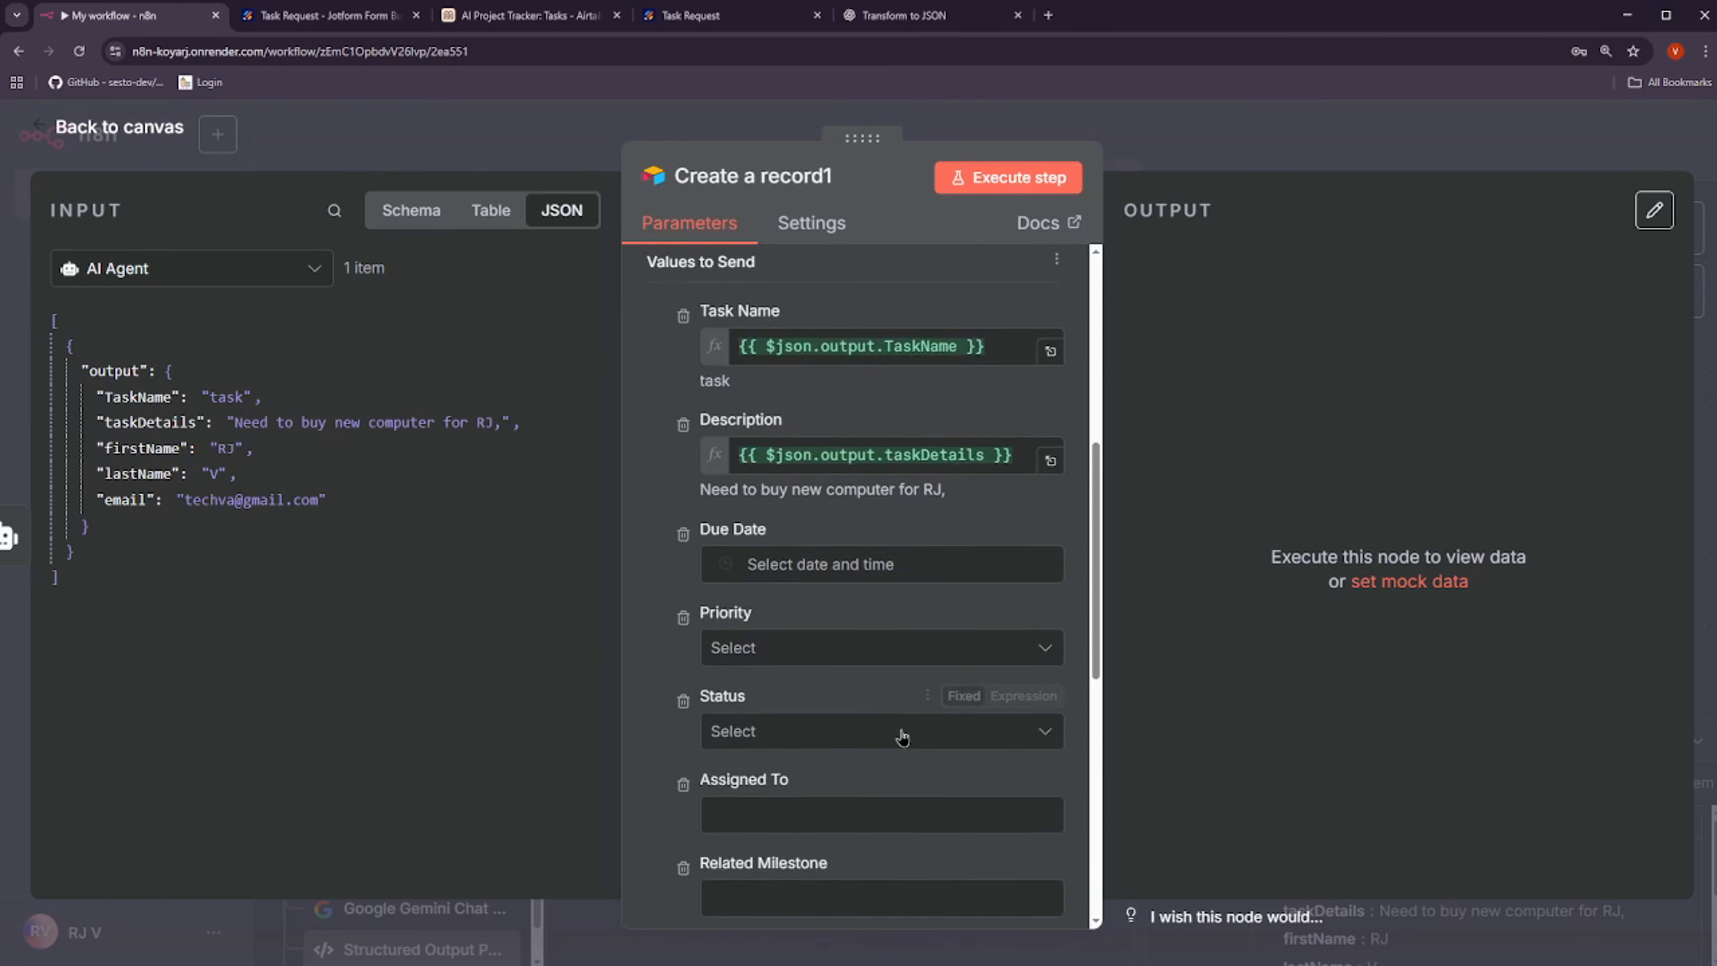
scroll(902, 736, up, 8)
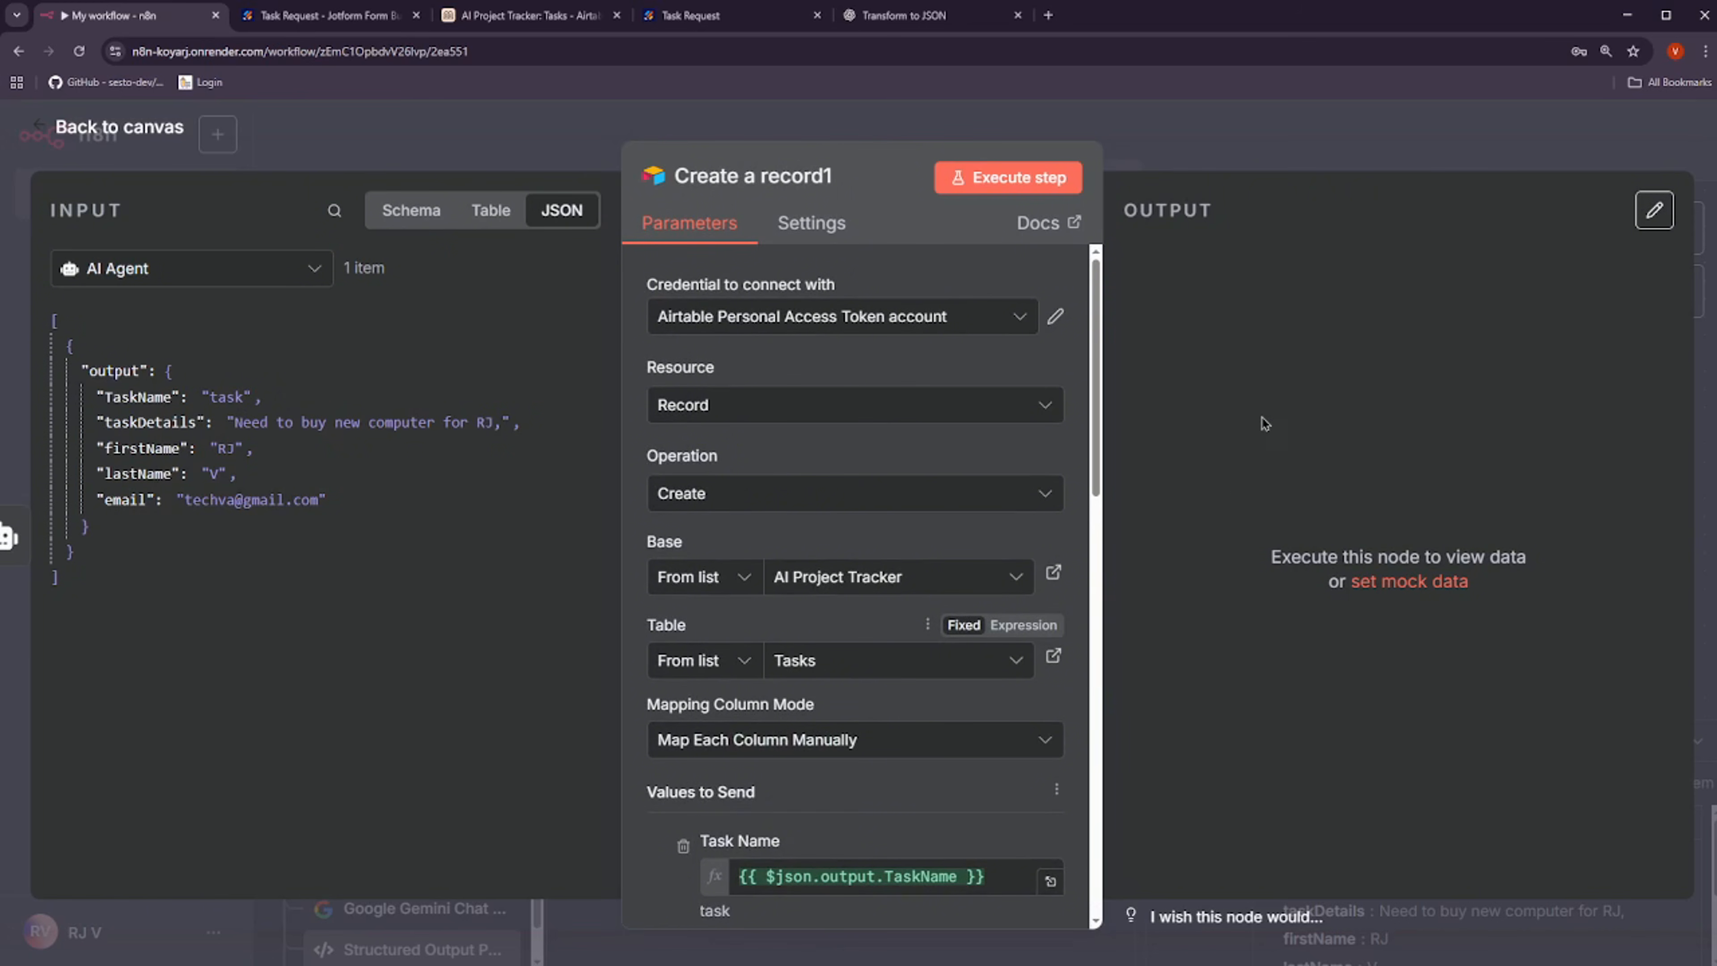
click(1007, 177)
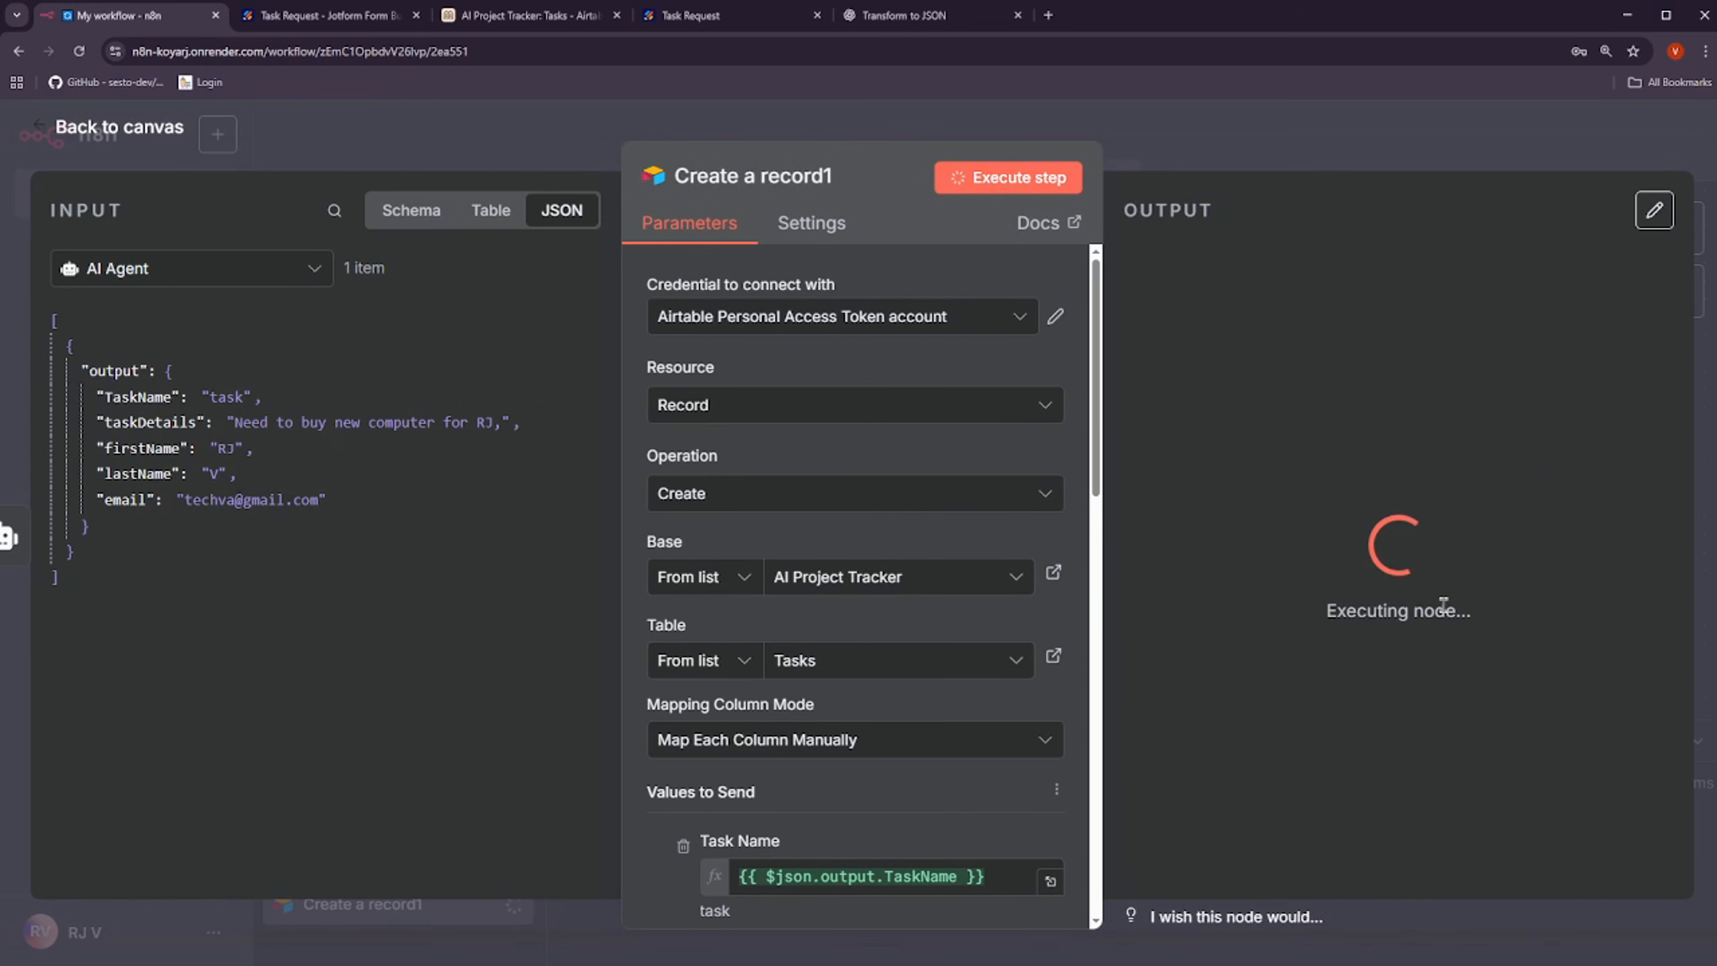
click(278, 18)
click(529, 25)
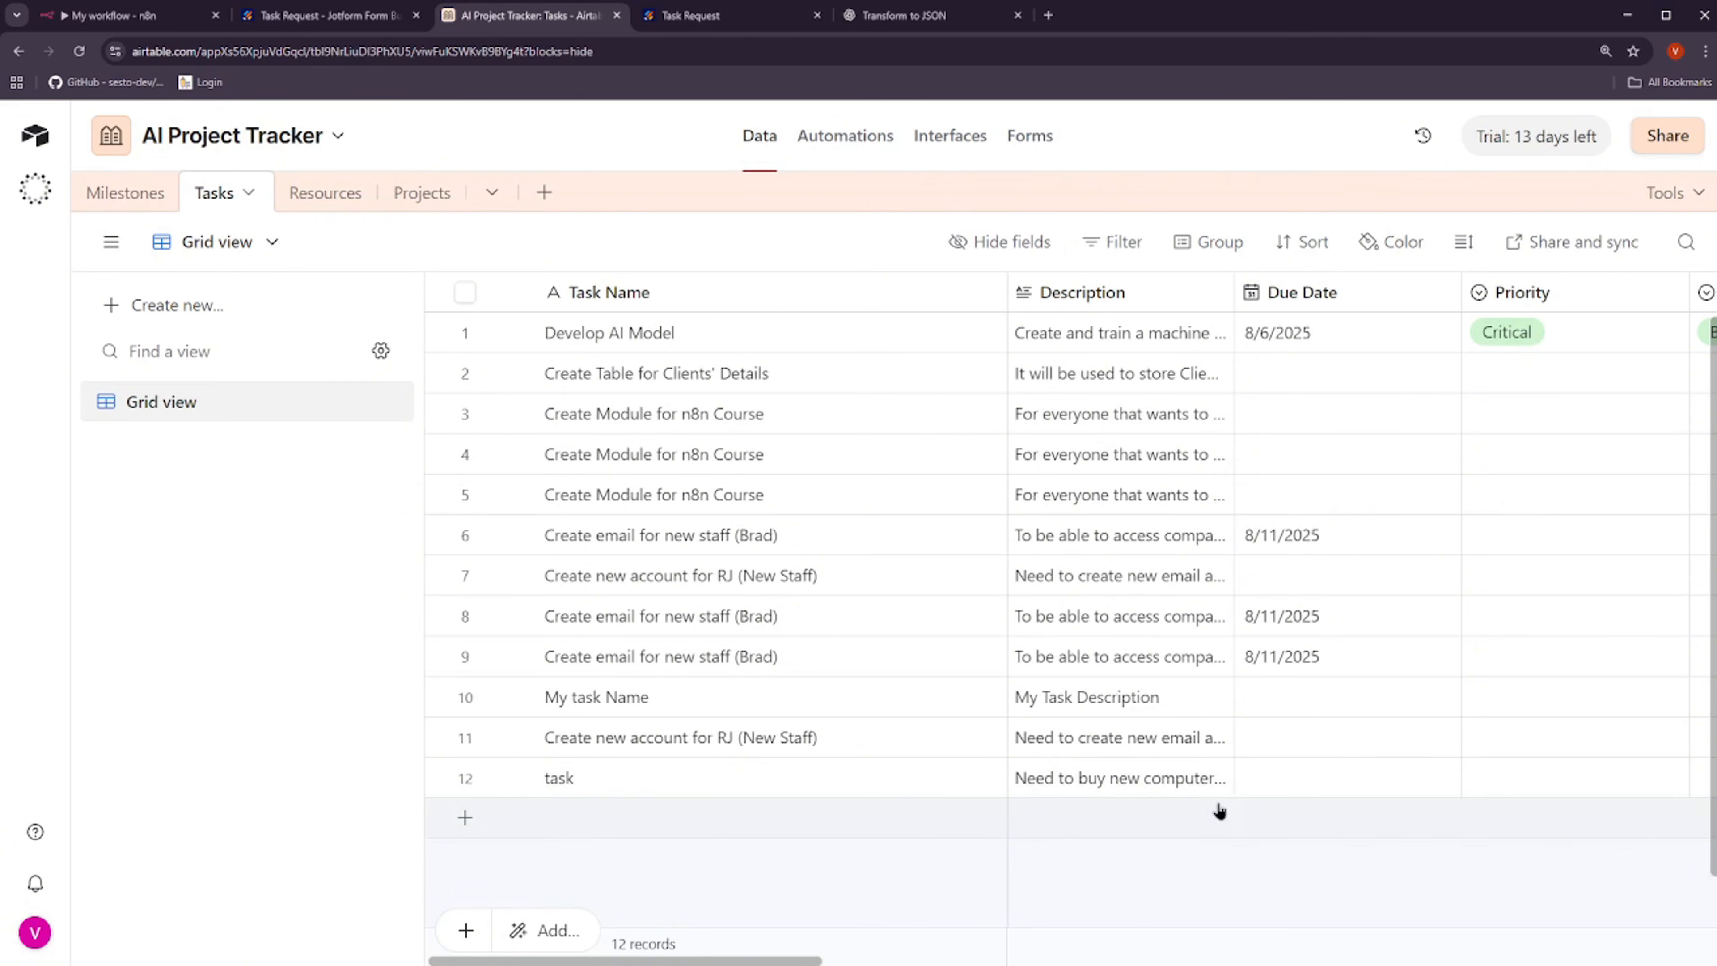
Back in n8n, move the Create a record1 node to the lower right of the AI Agent and execute the workflow
click(166, 27)
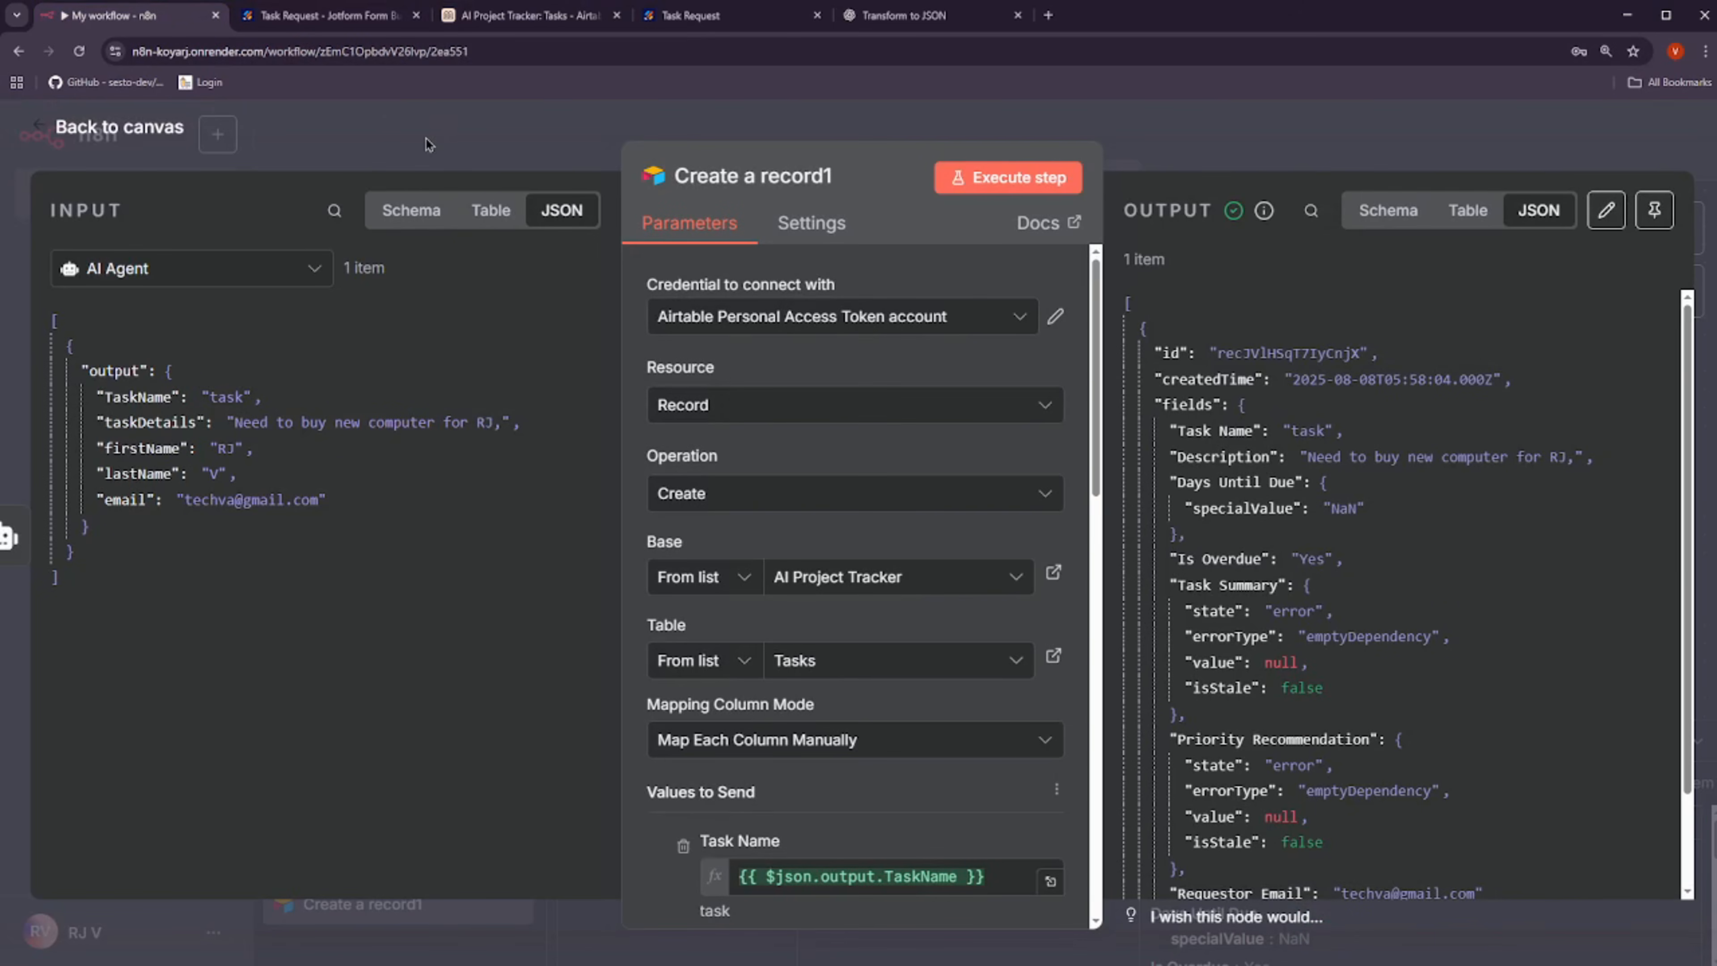
key(Escape)
drag(1155, 460, 1245, 605)
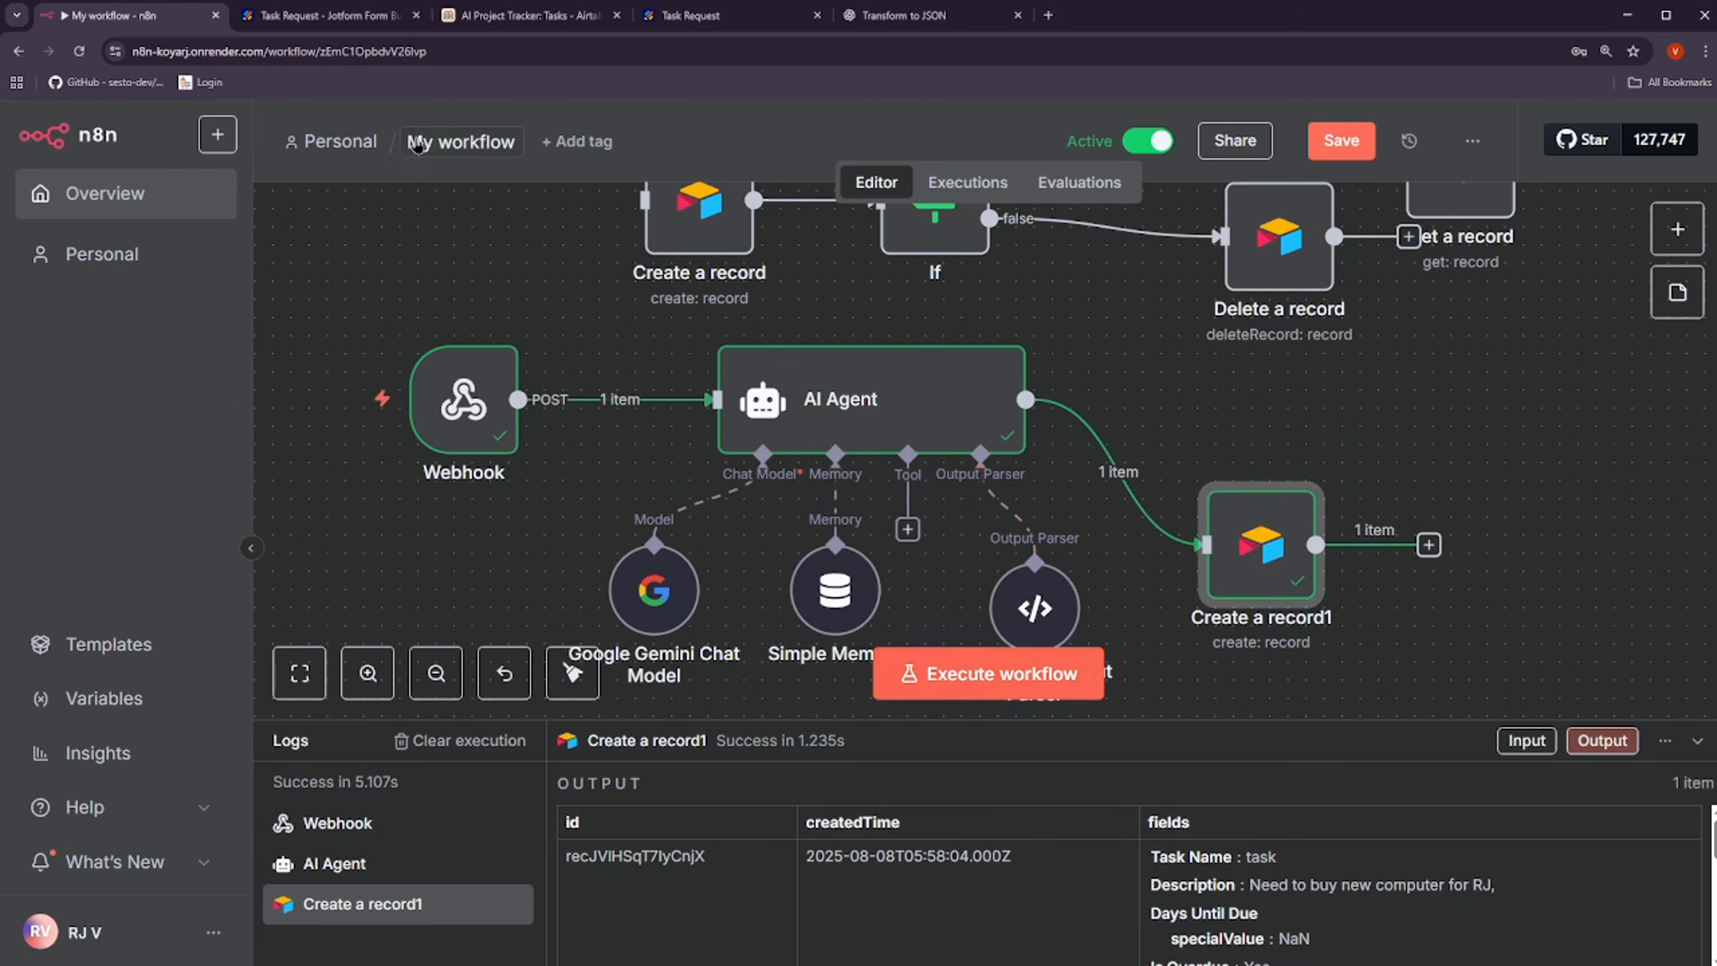
click(899, 675)
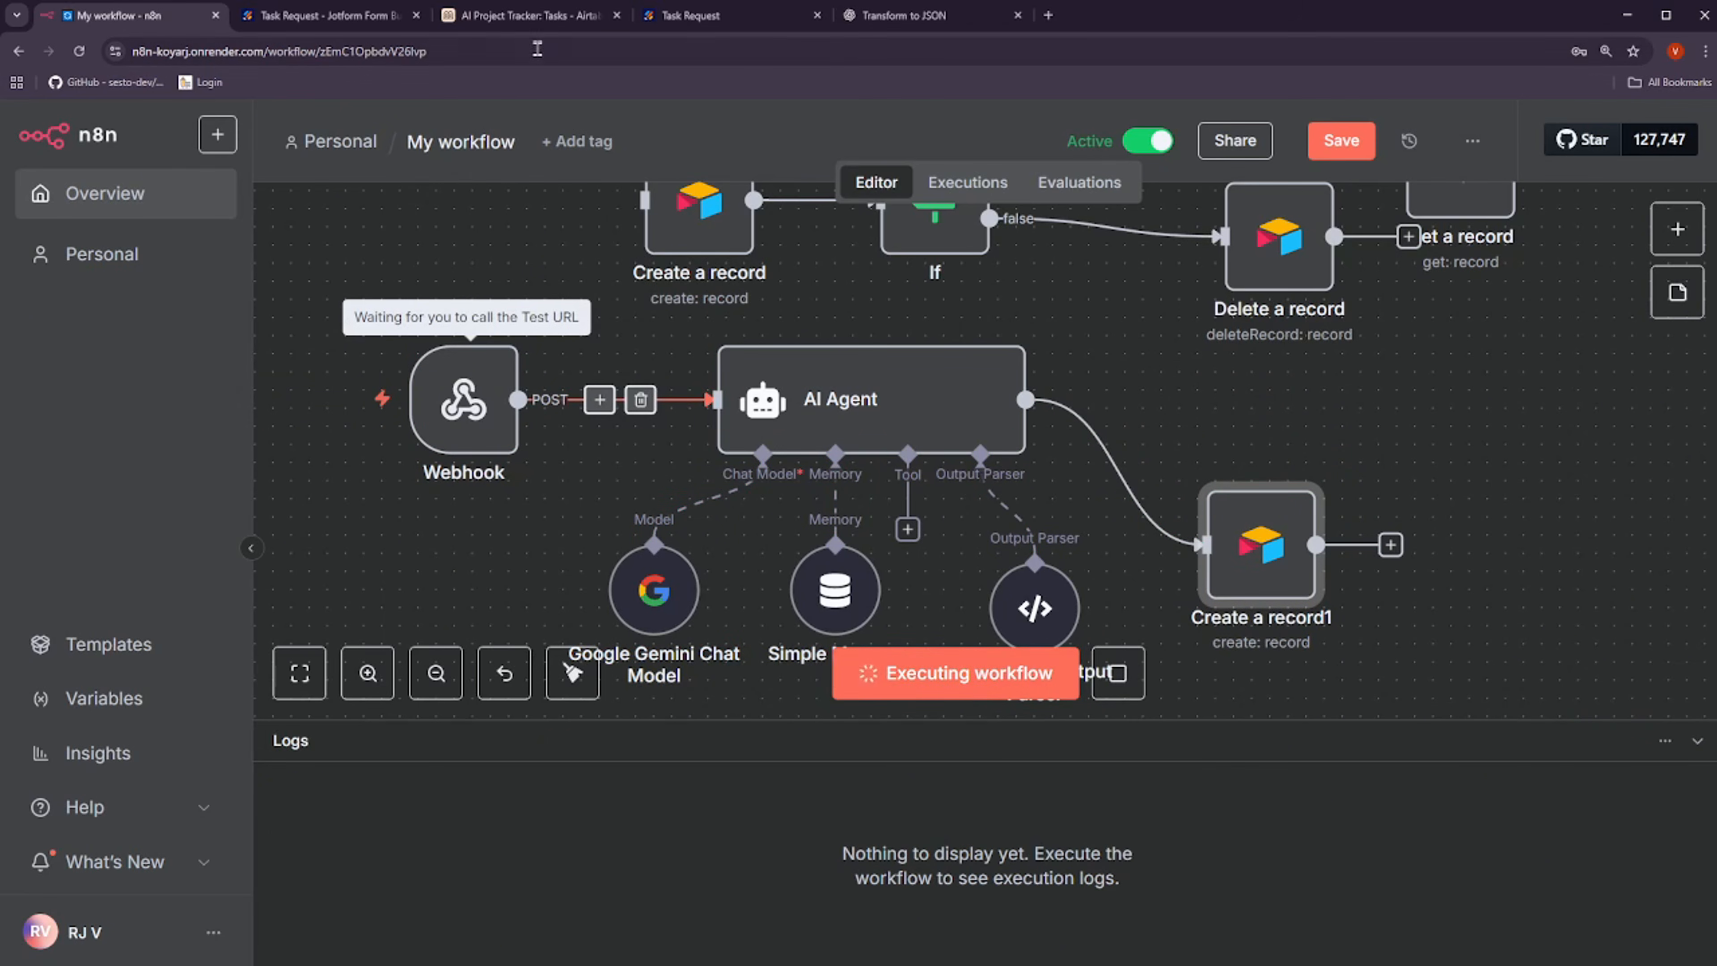
Switch to the Jotform Task Request form and replace the feedback description with "I need a new laptop for my work"
click(531, 14)
click(726, 14)
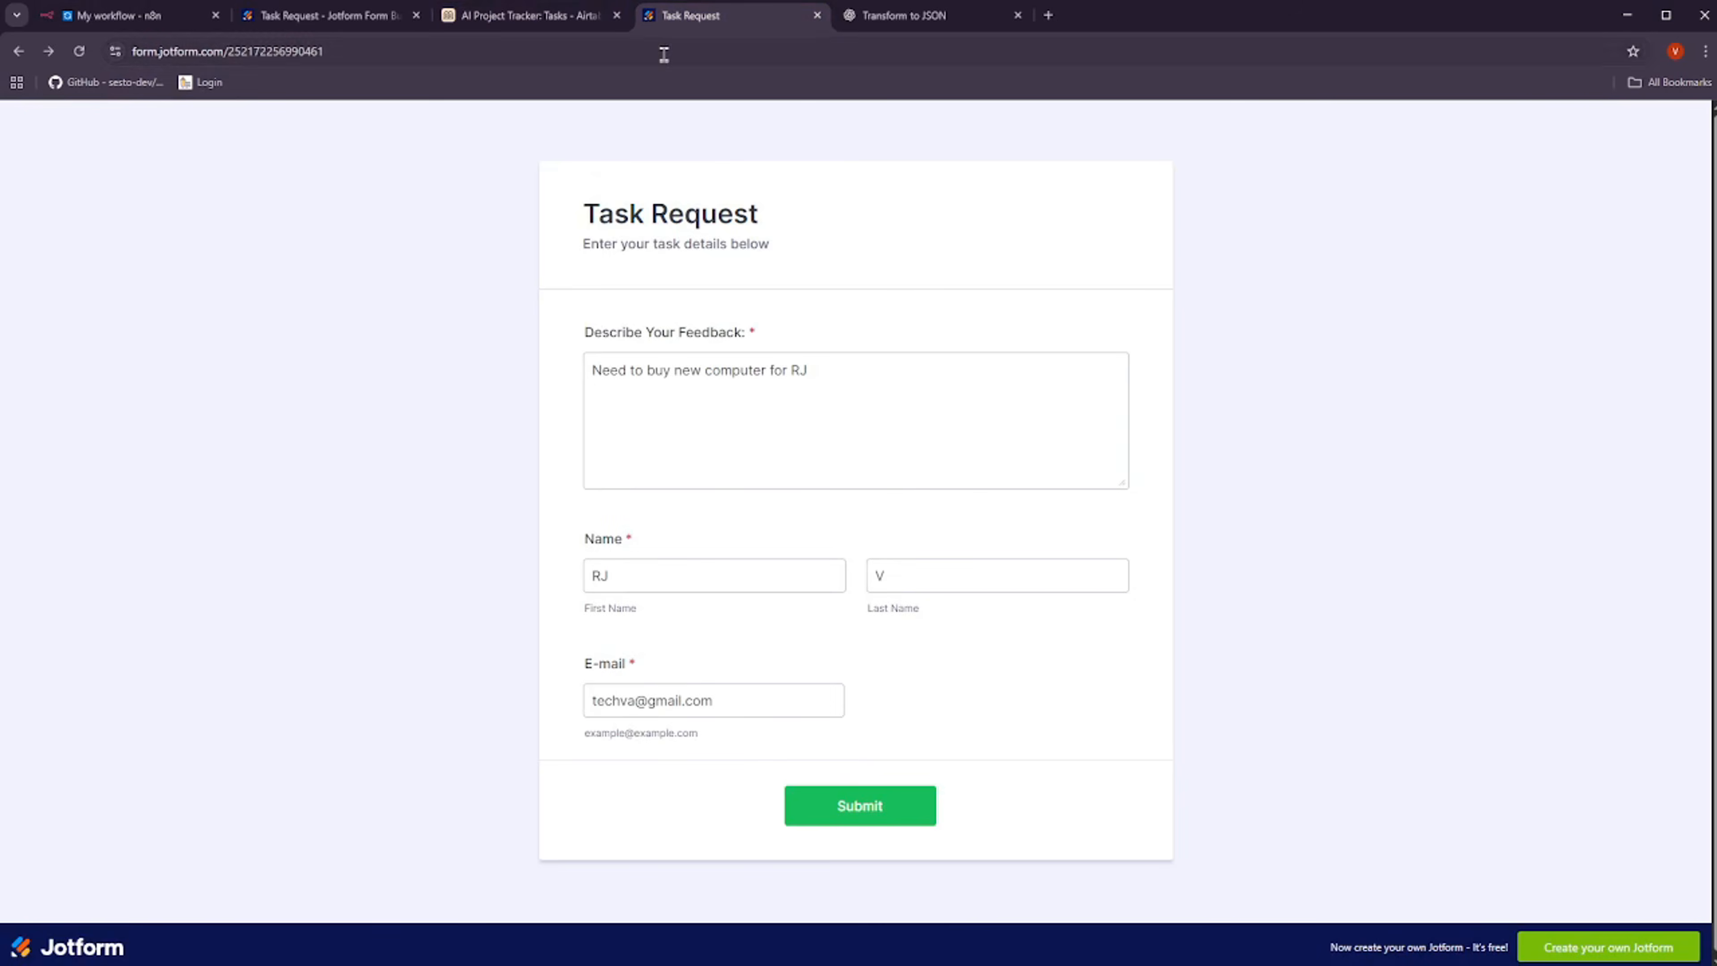
click(786, 410)
key(ctrl+a)
key(BackSpace)
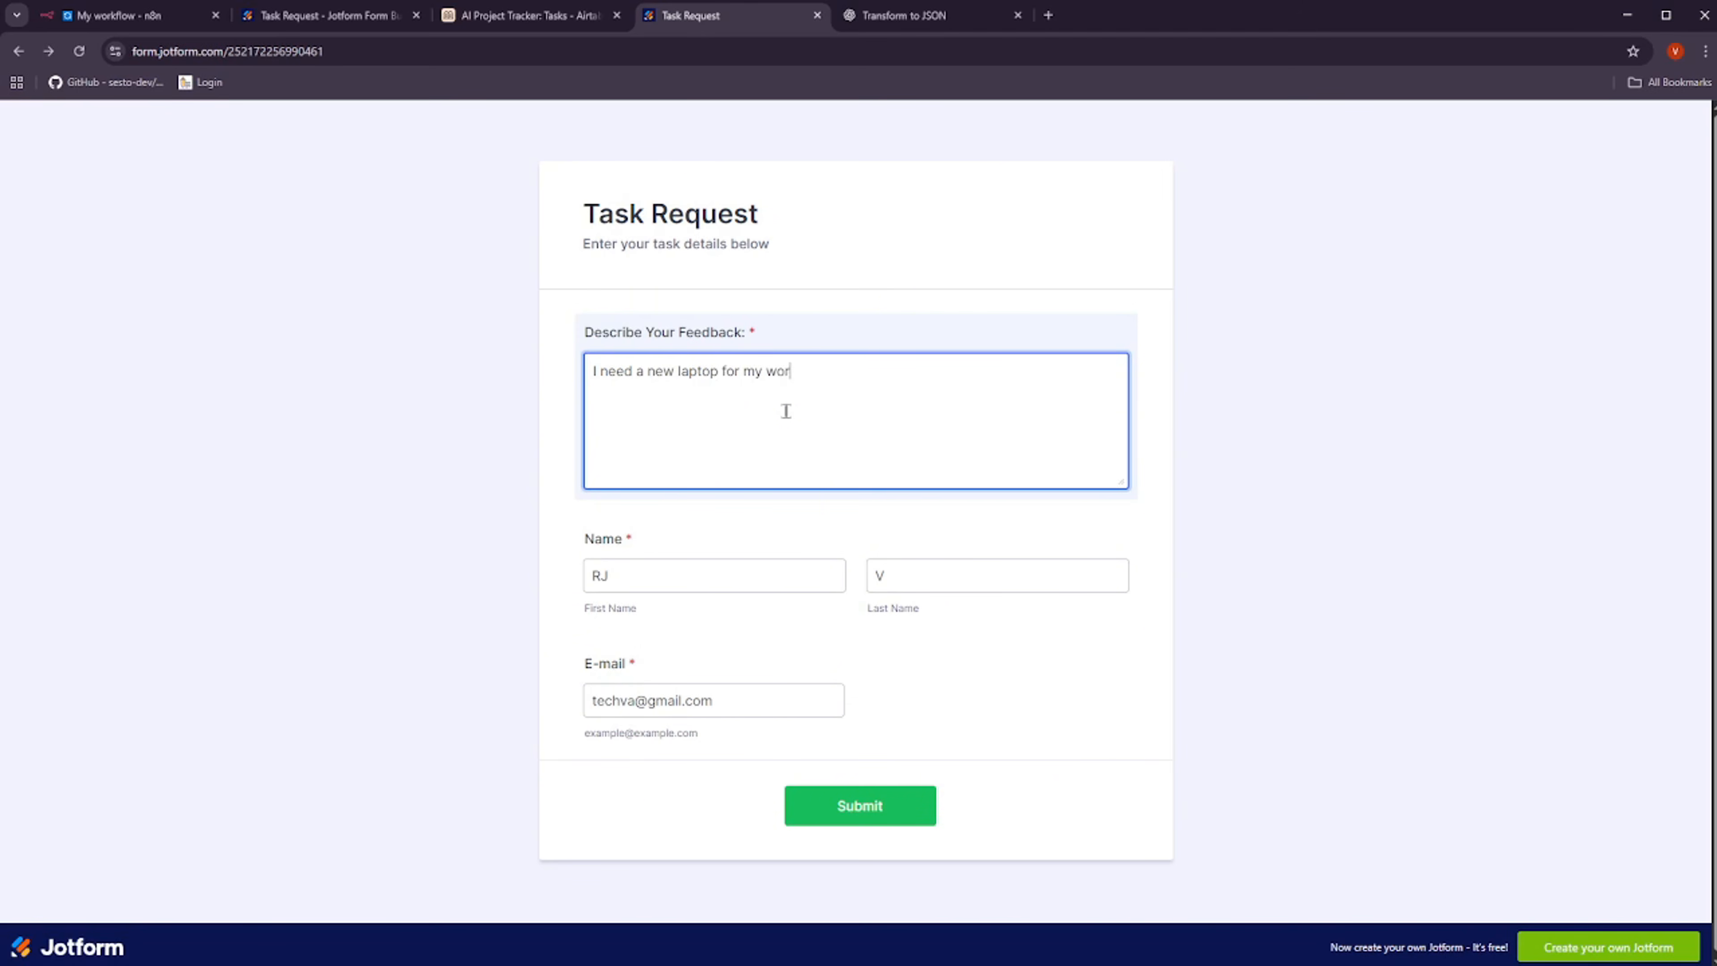
Change the requester's e-mail address in the form and submit the task request
double_click(628, 700)
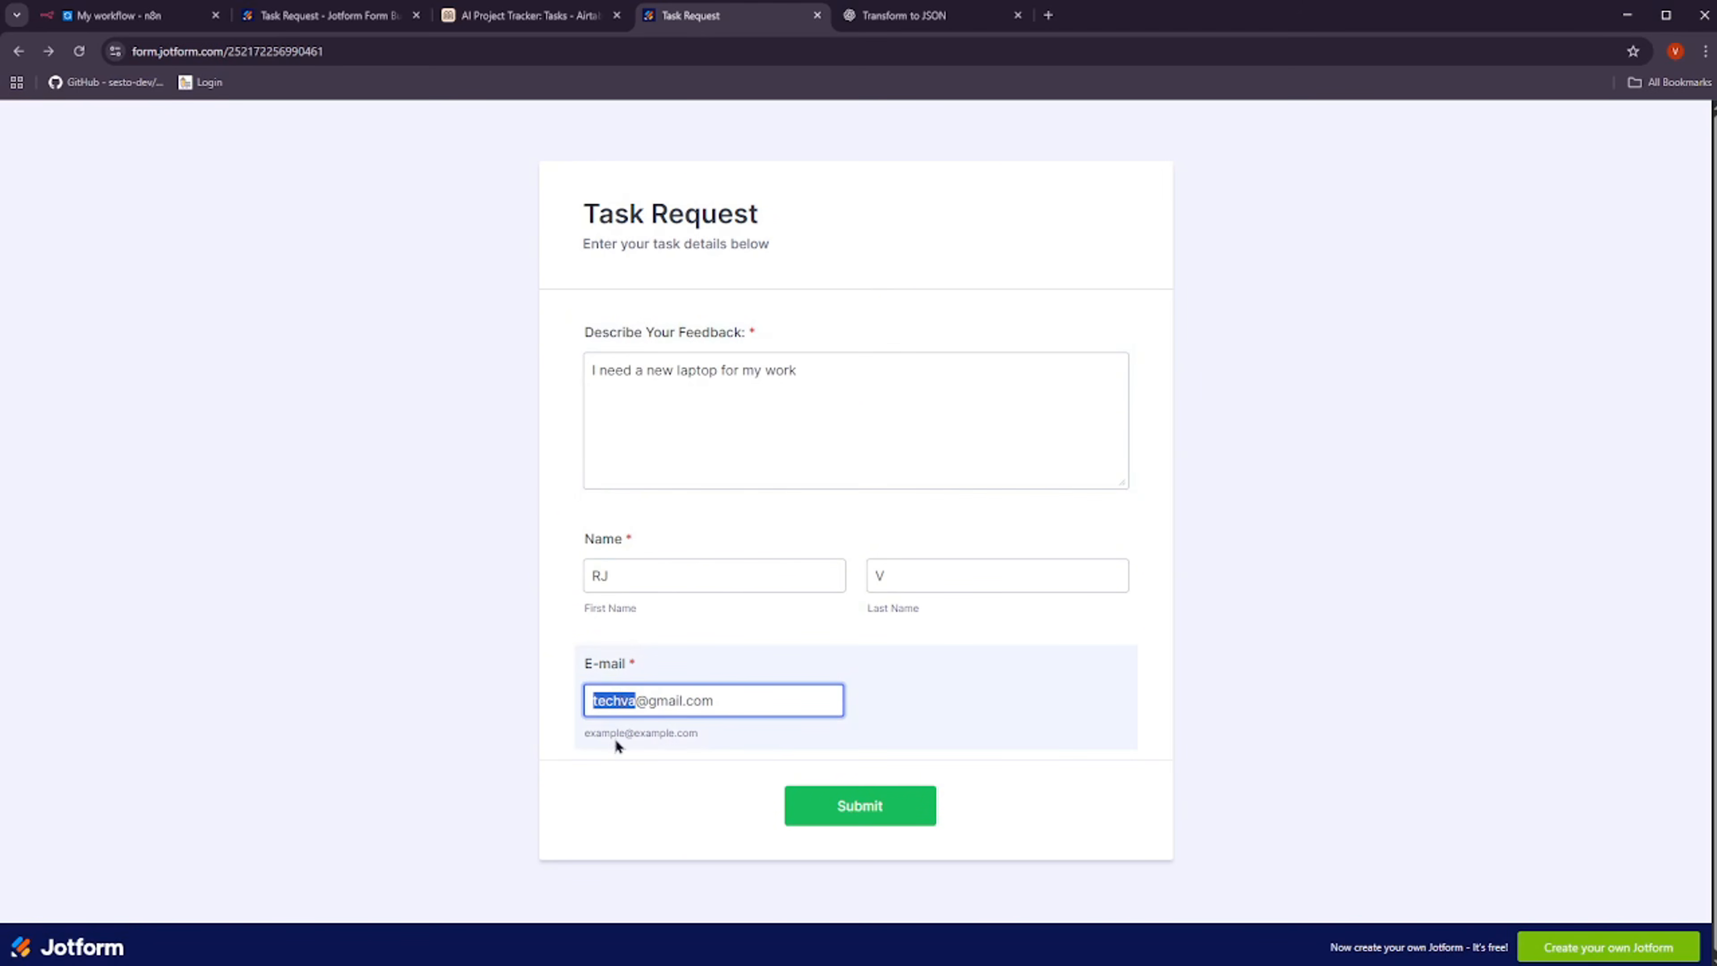
text(tev)
key(BackSpace)
key(BackSpace)
text(echvaaaaa)
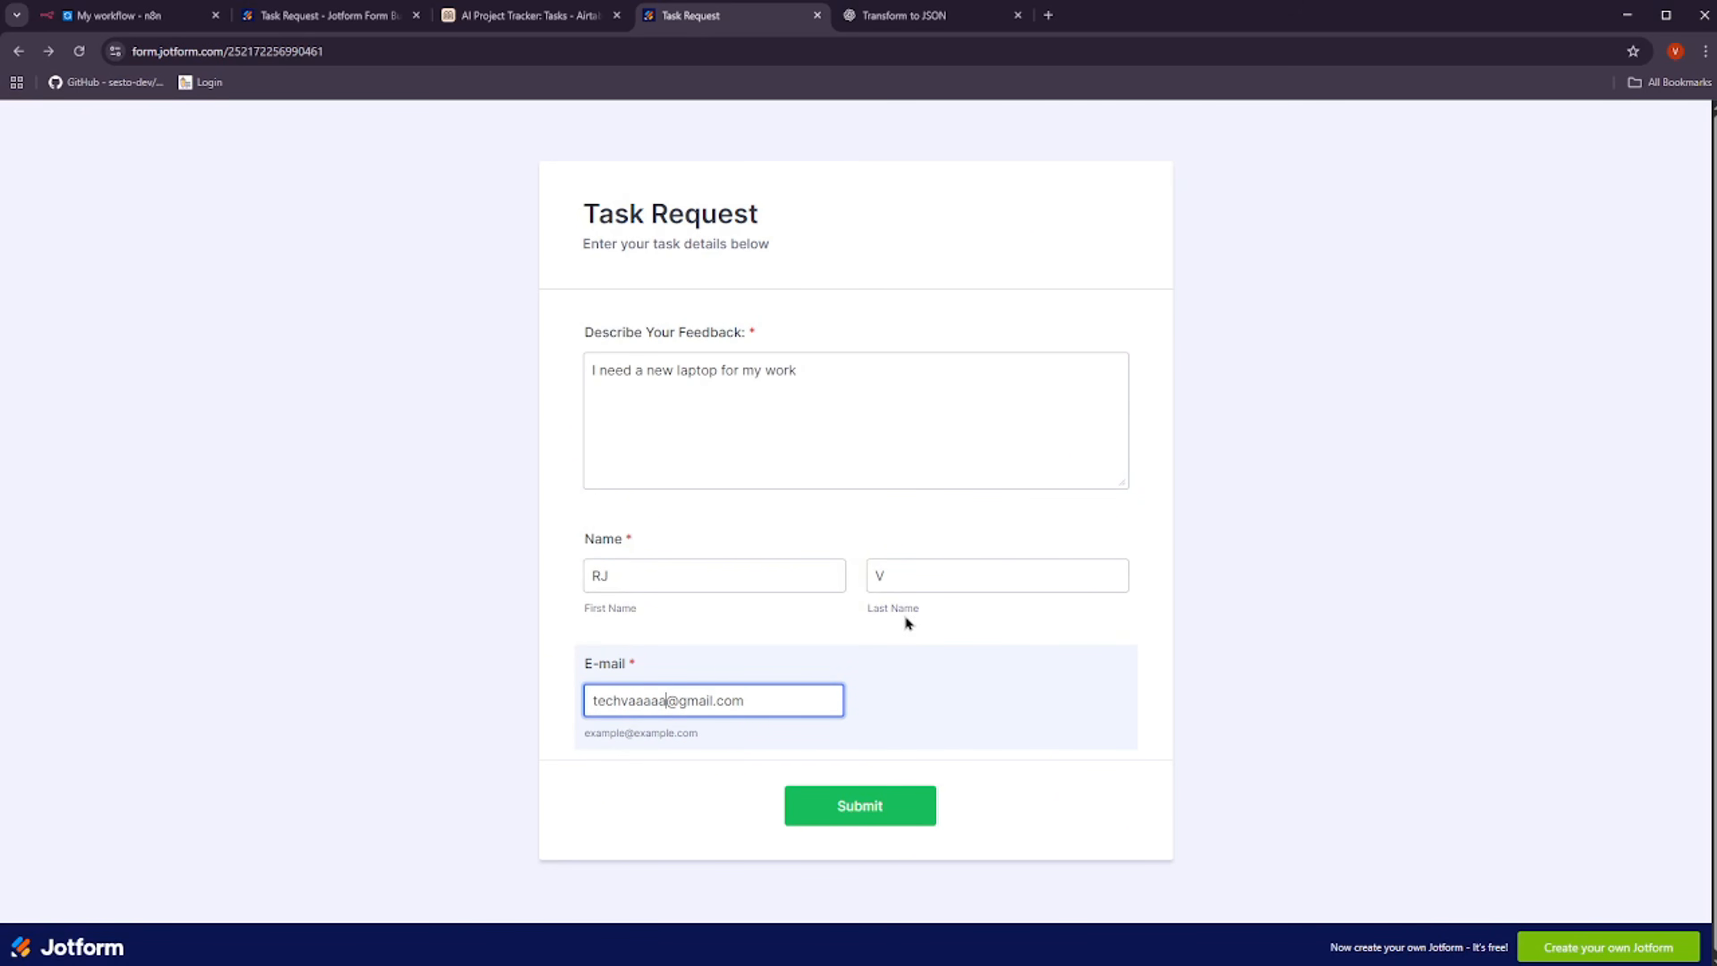
click(873, 815)
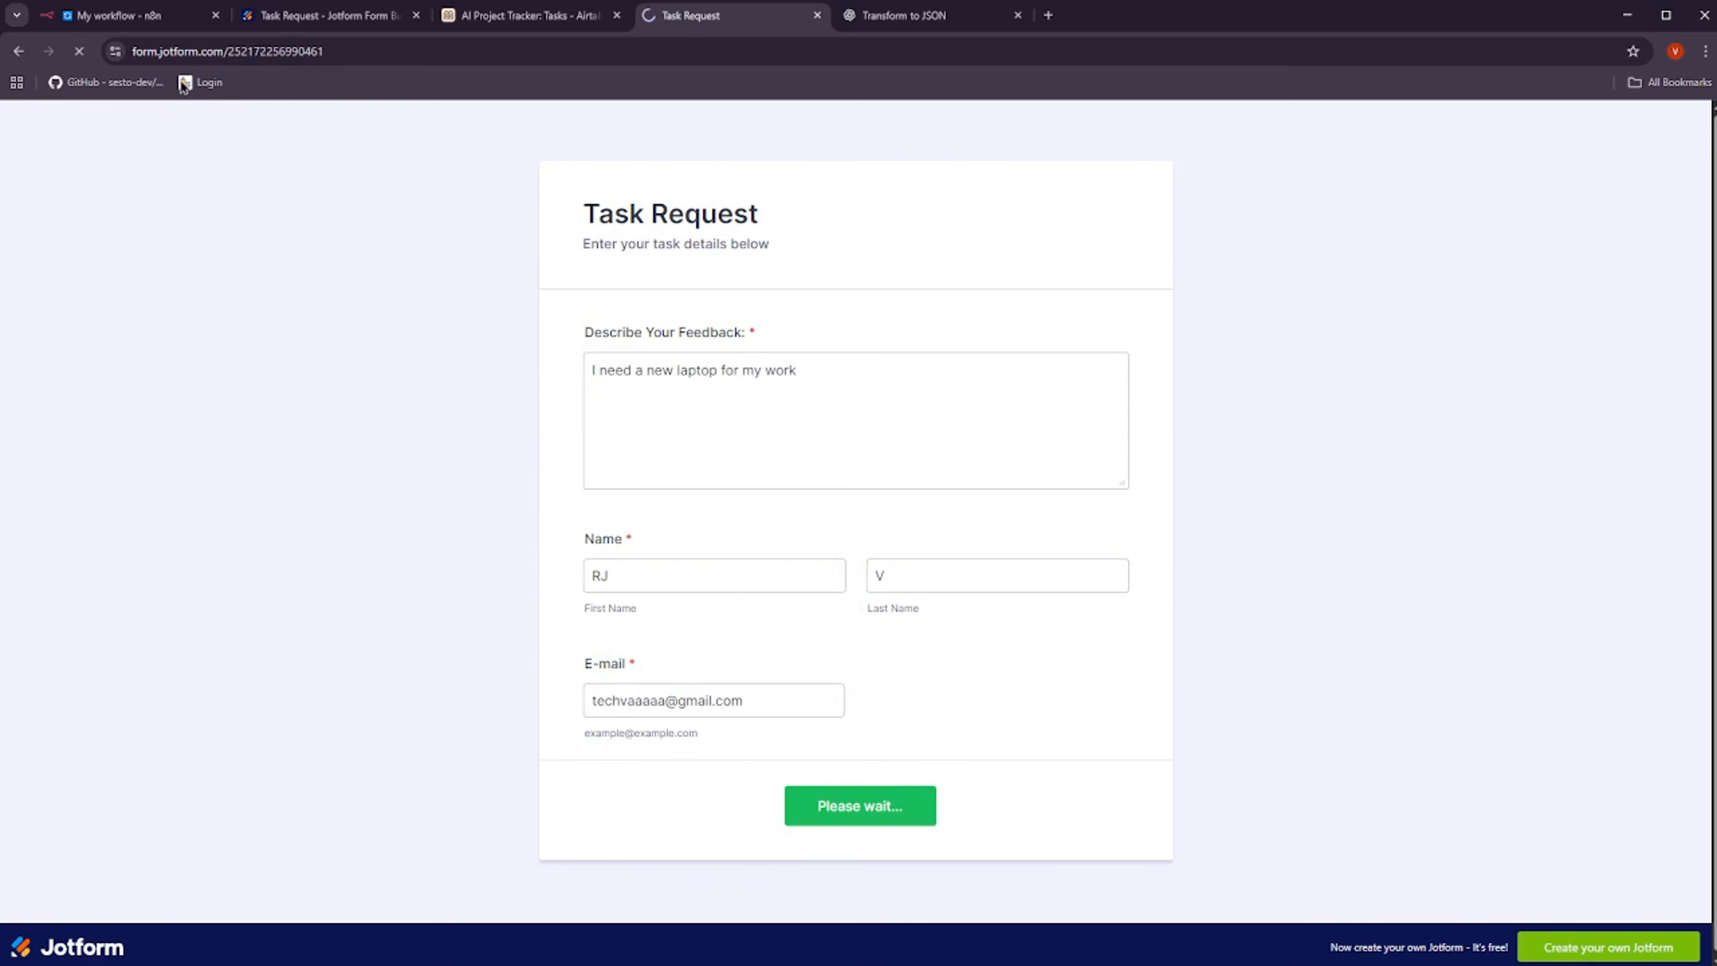
Check the workflow run in n8n, then inspect the new record's Description and Task Name in Airtable's Tasks table
click(135, 15)
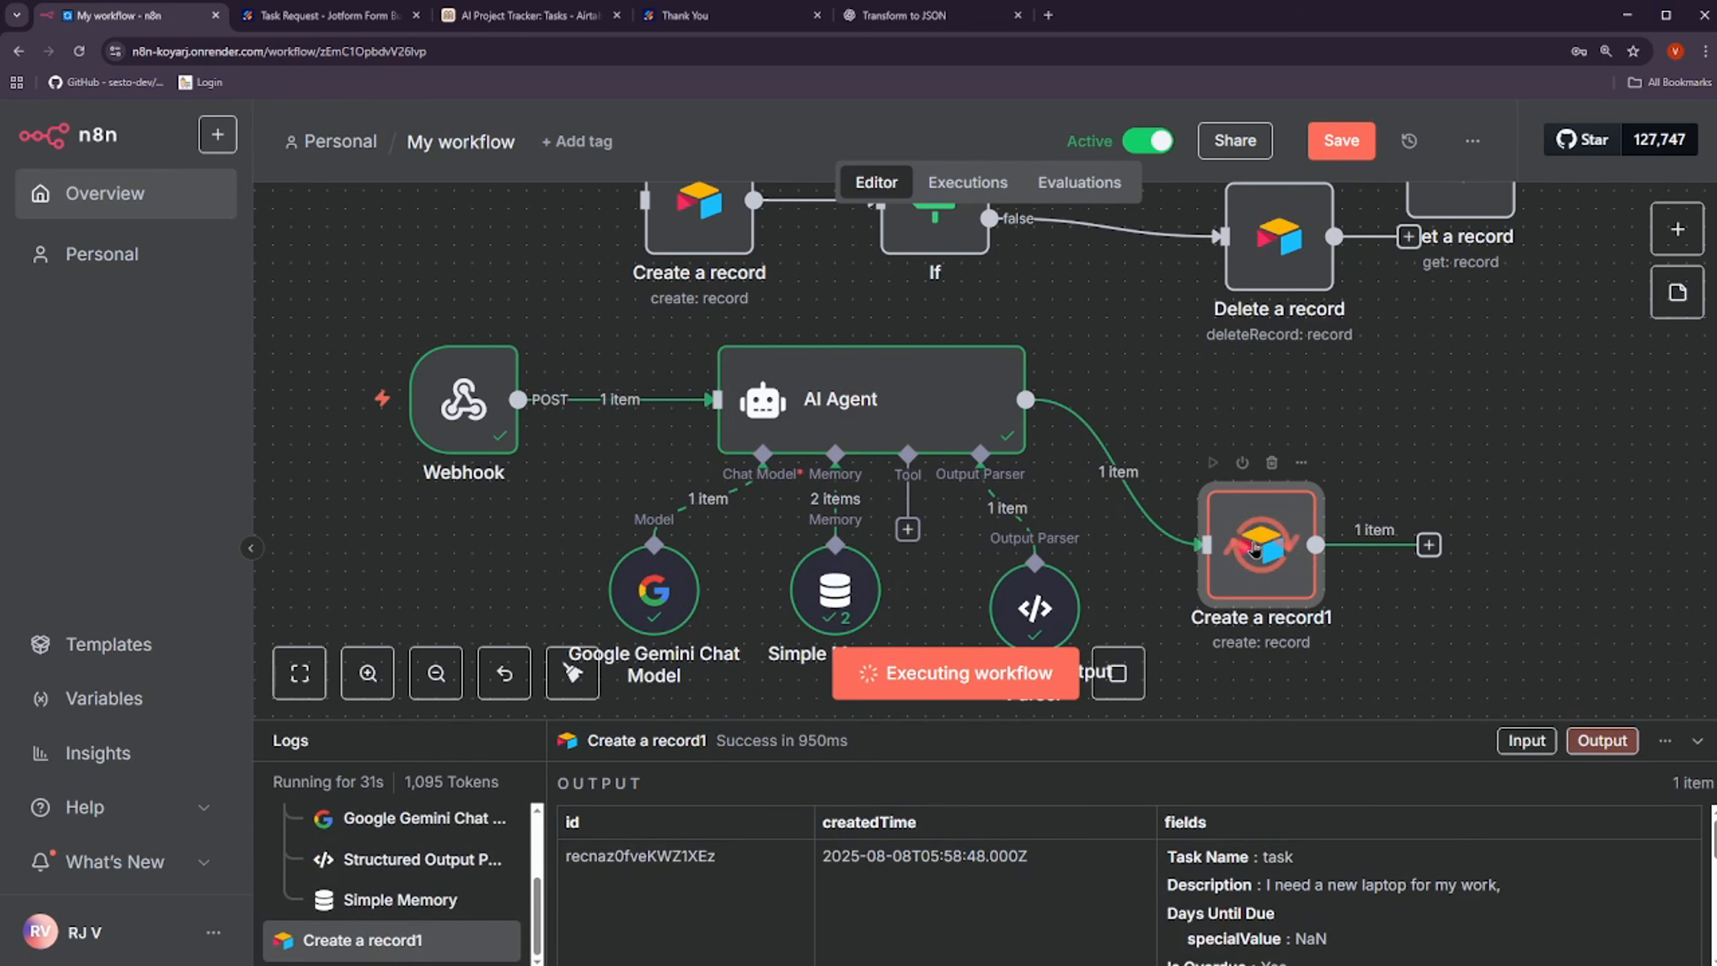
click(358, 20)
click(531, 16)
scroll(710, 643, down, 2)
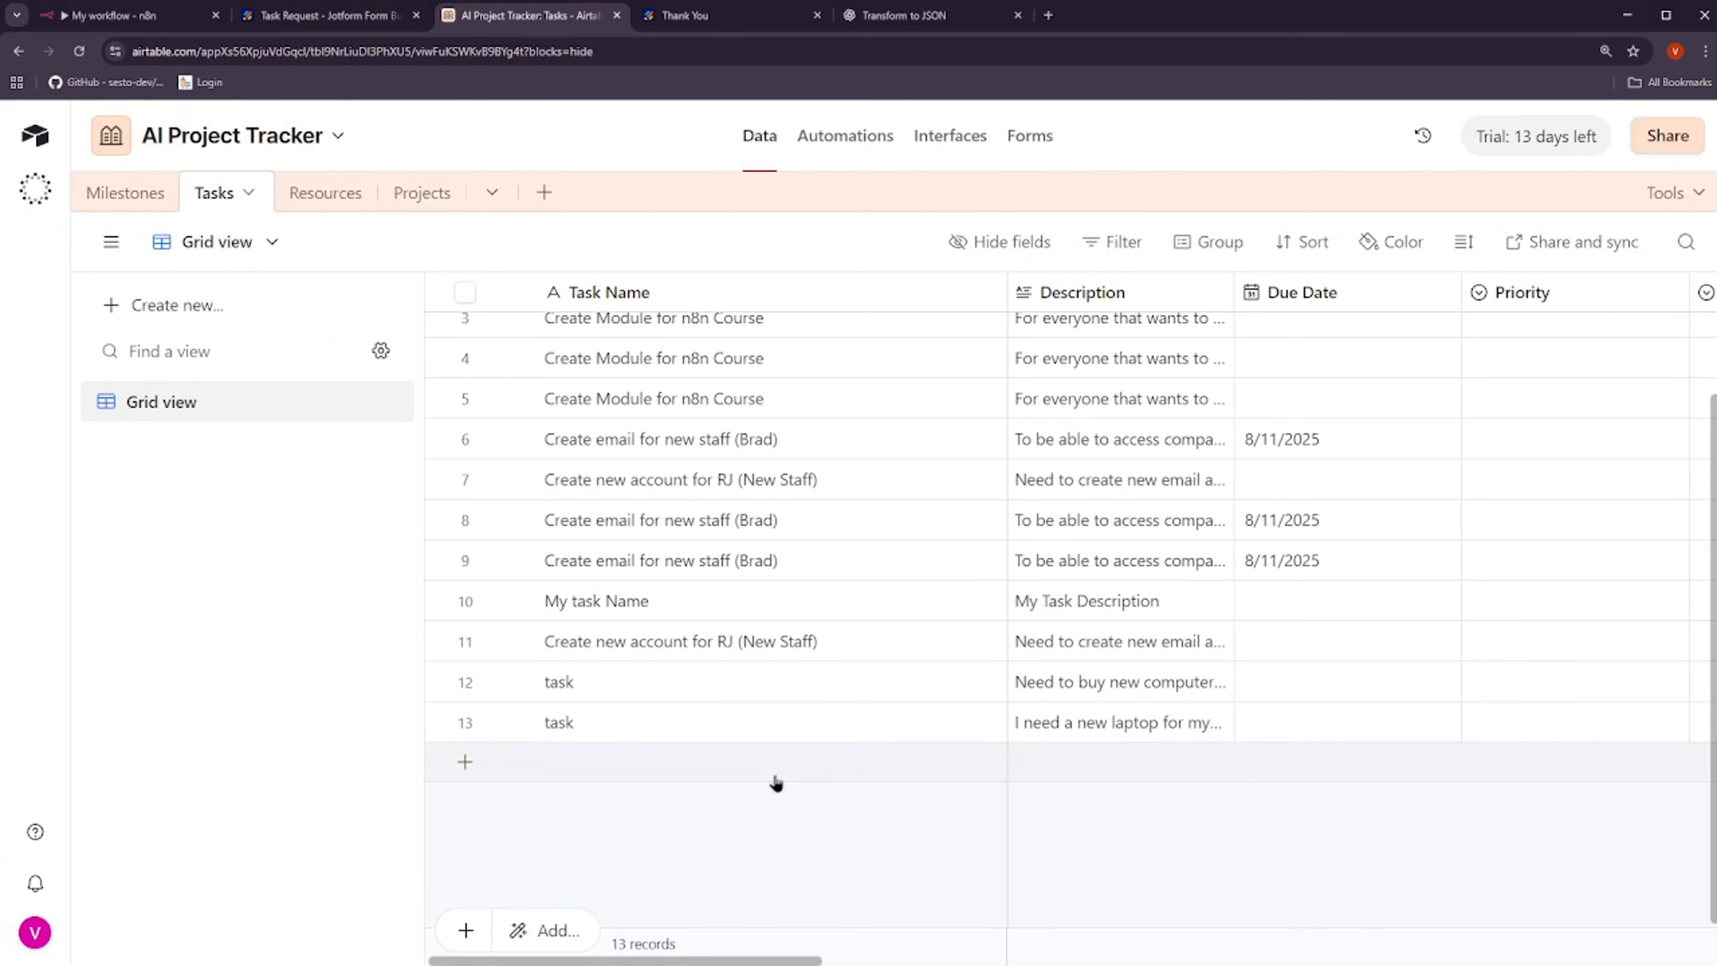
double_click(1021, 730)
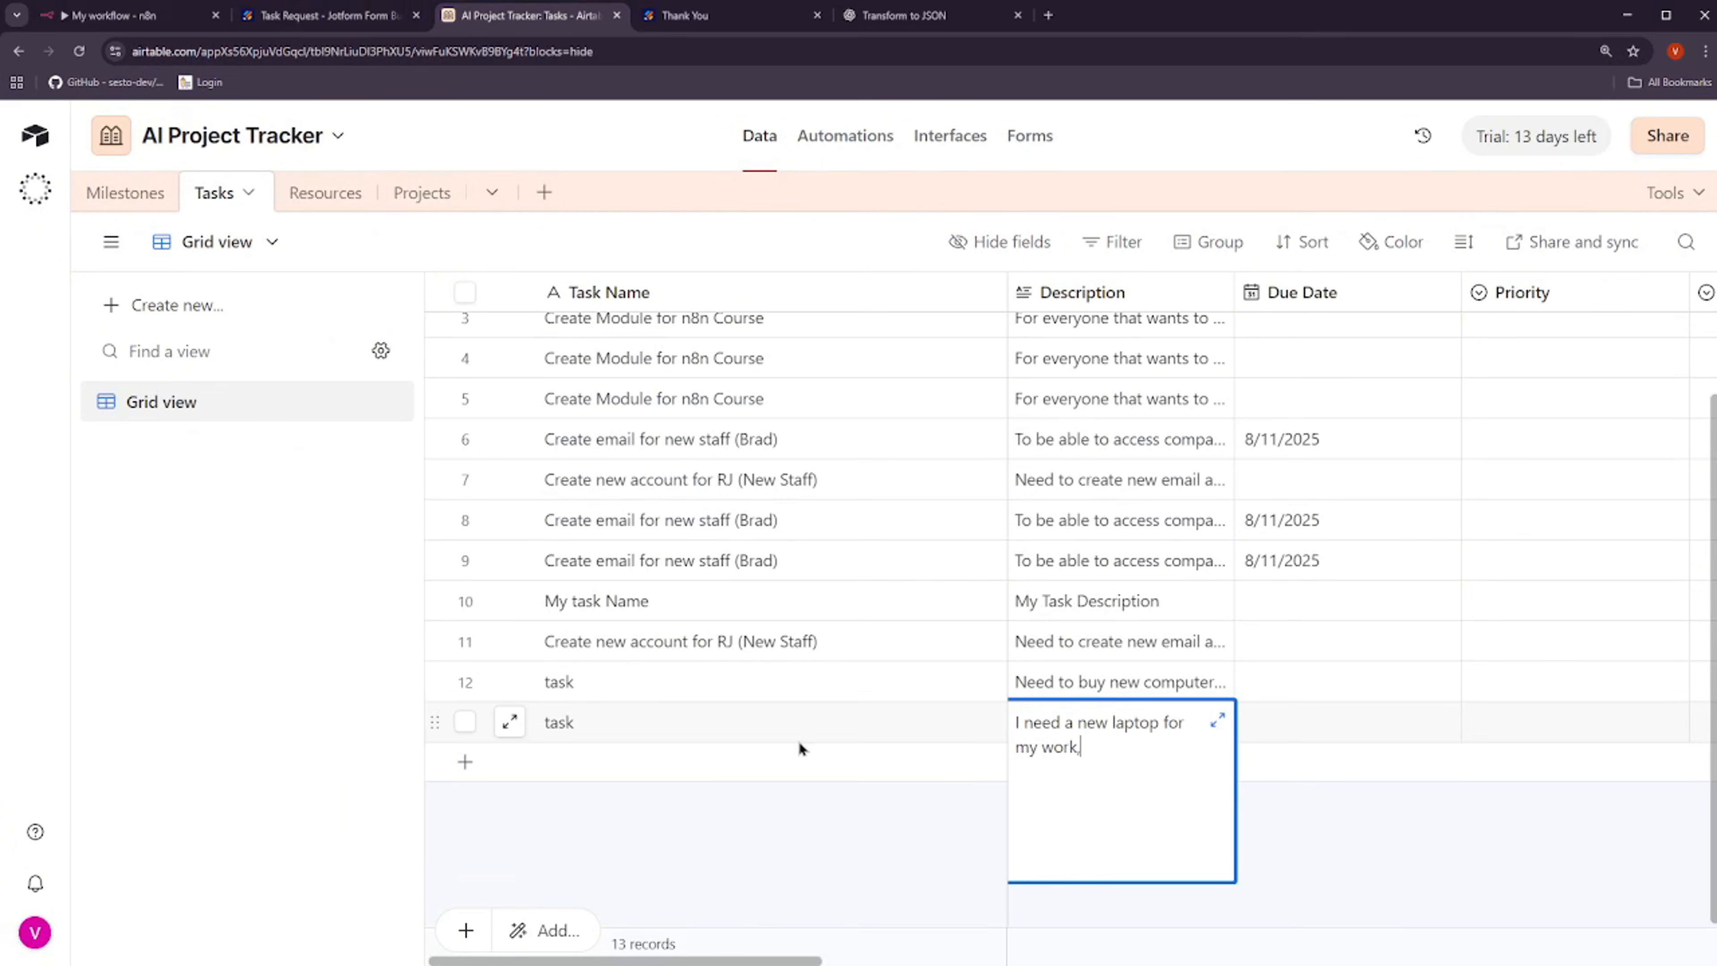
click(953, 803)
click(678, 728)
double_click(559, 722)
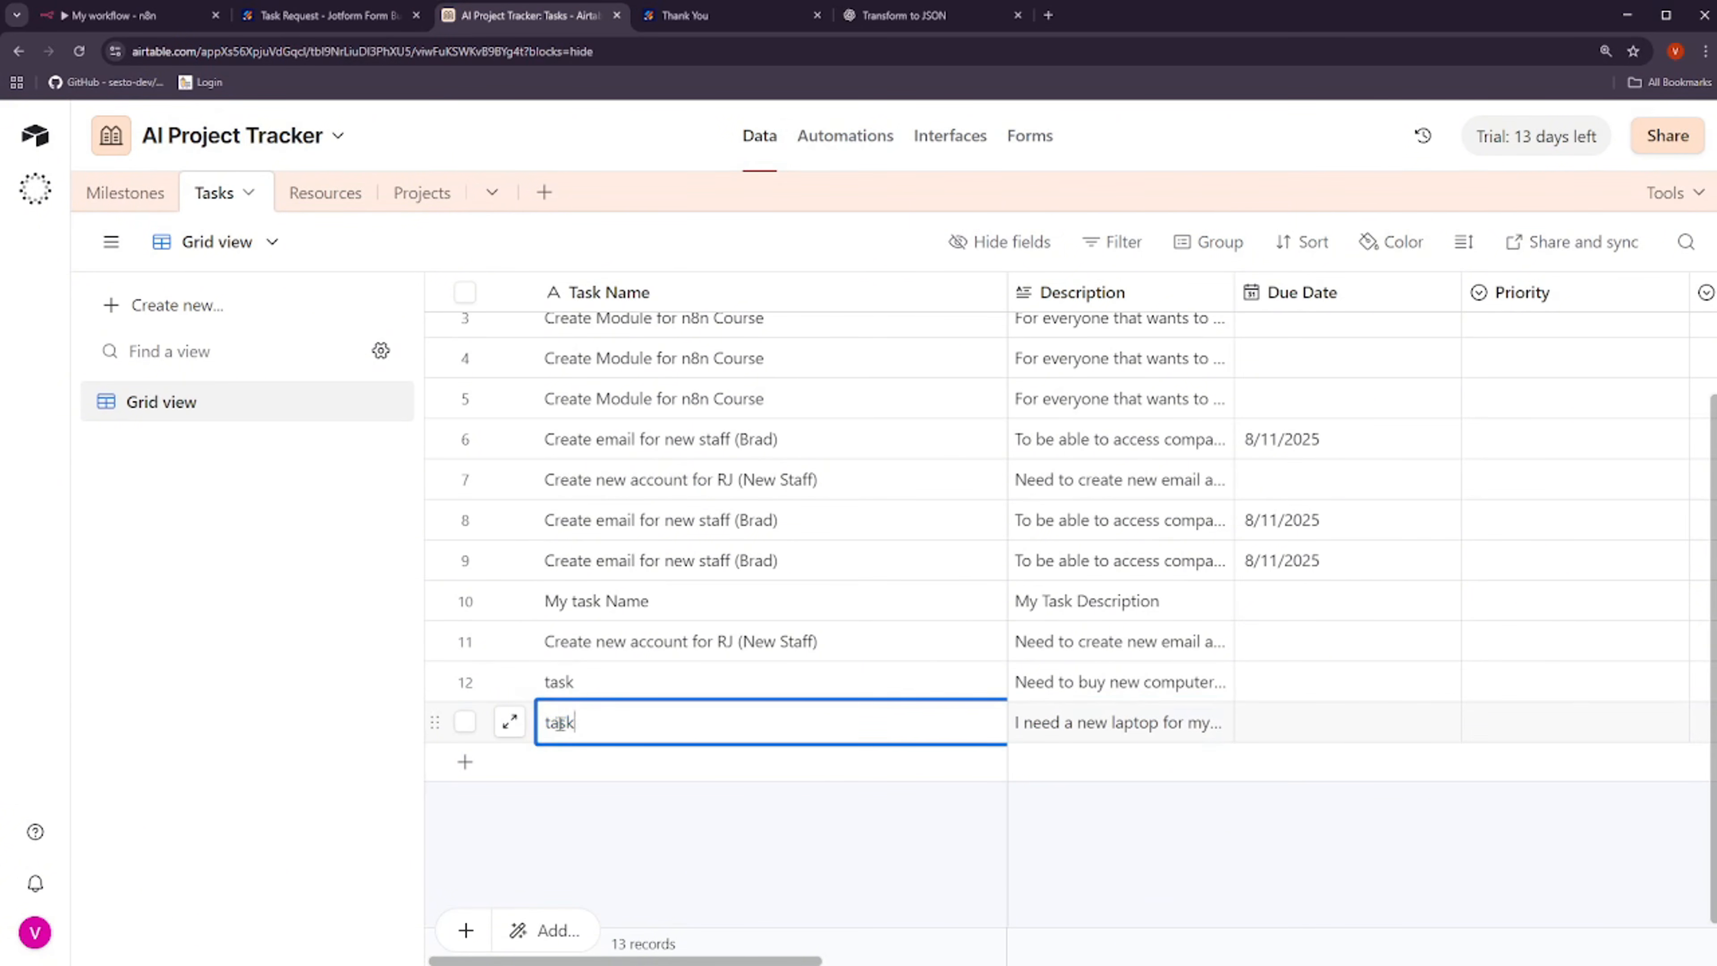
double_click(553, 721)
In n8n's AI Agent prompt, replace the TaskName value with the placeholder "<Give Task Name>" and execute the step
click(325, 15)
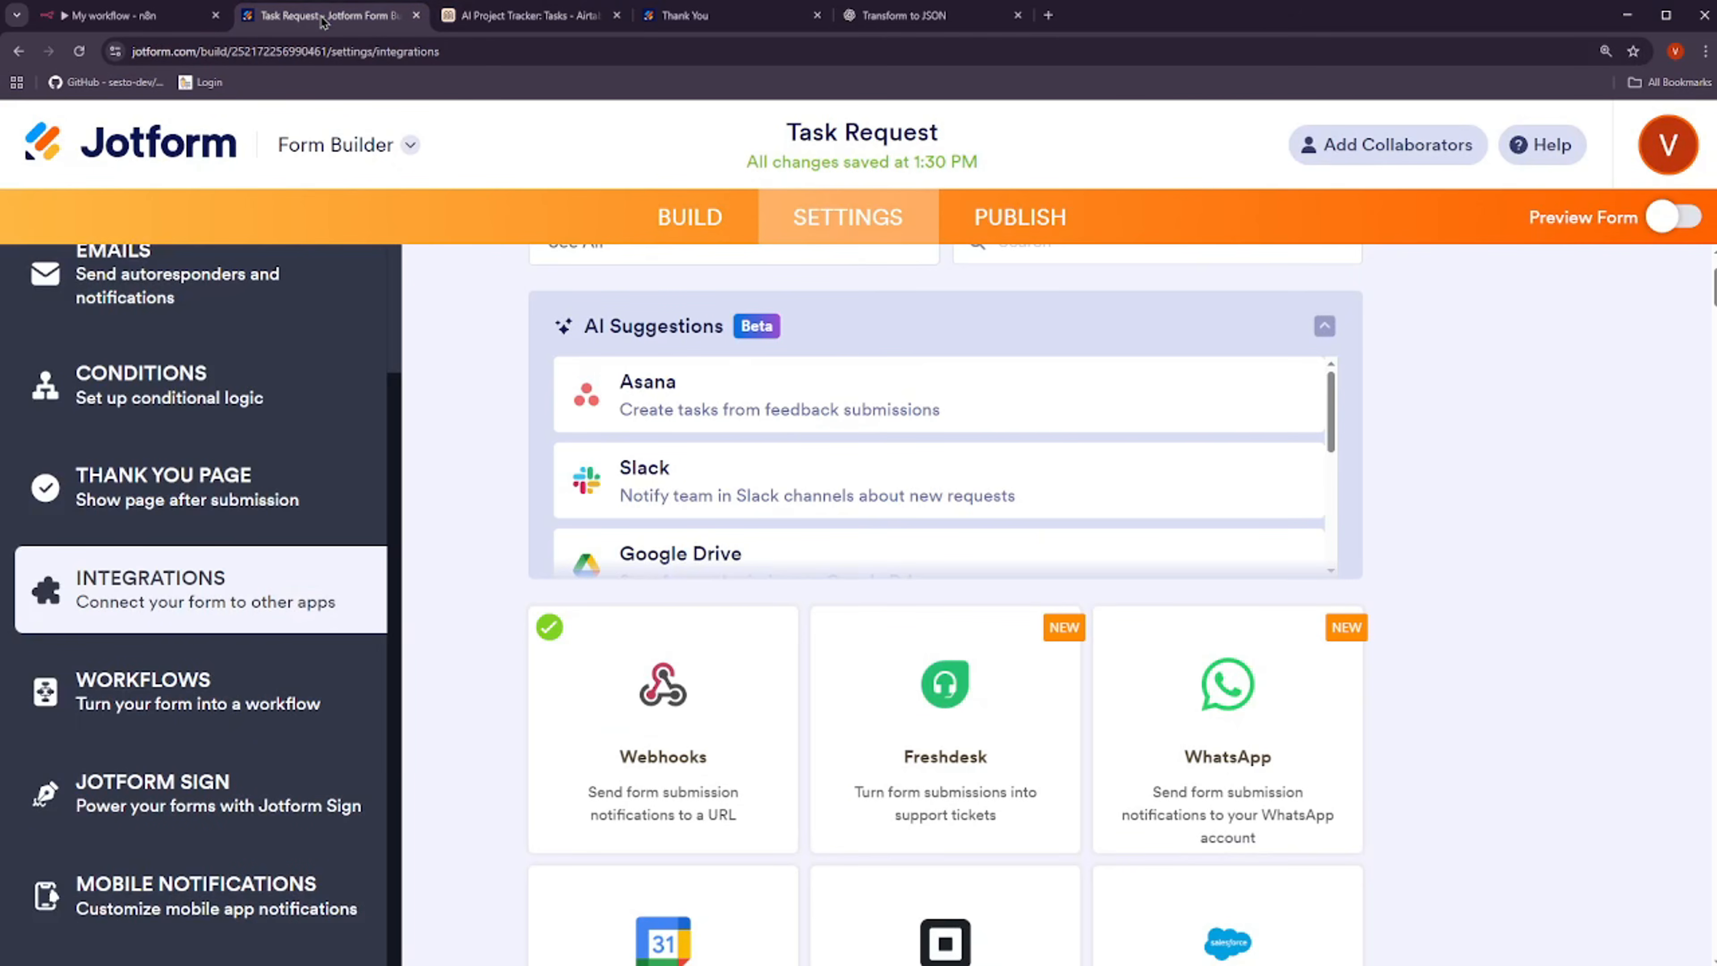
click(175, 20)
double_click(869, 400)
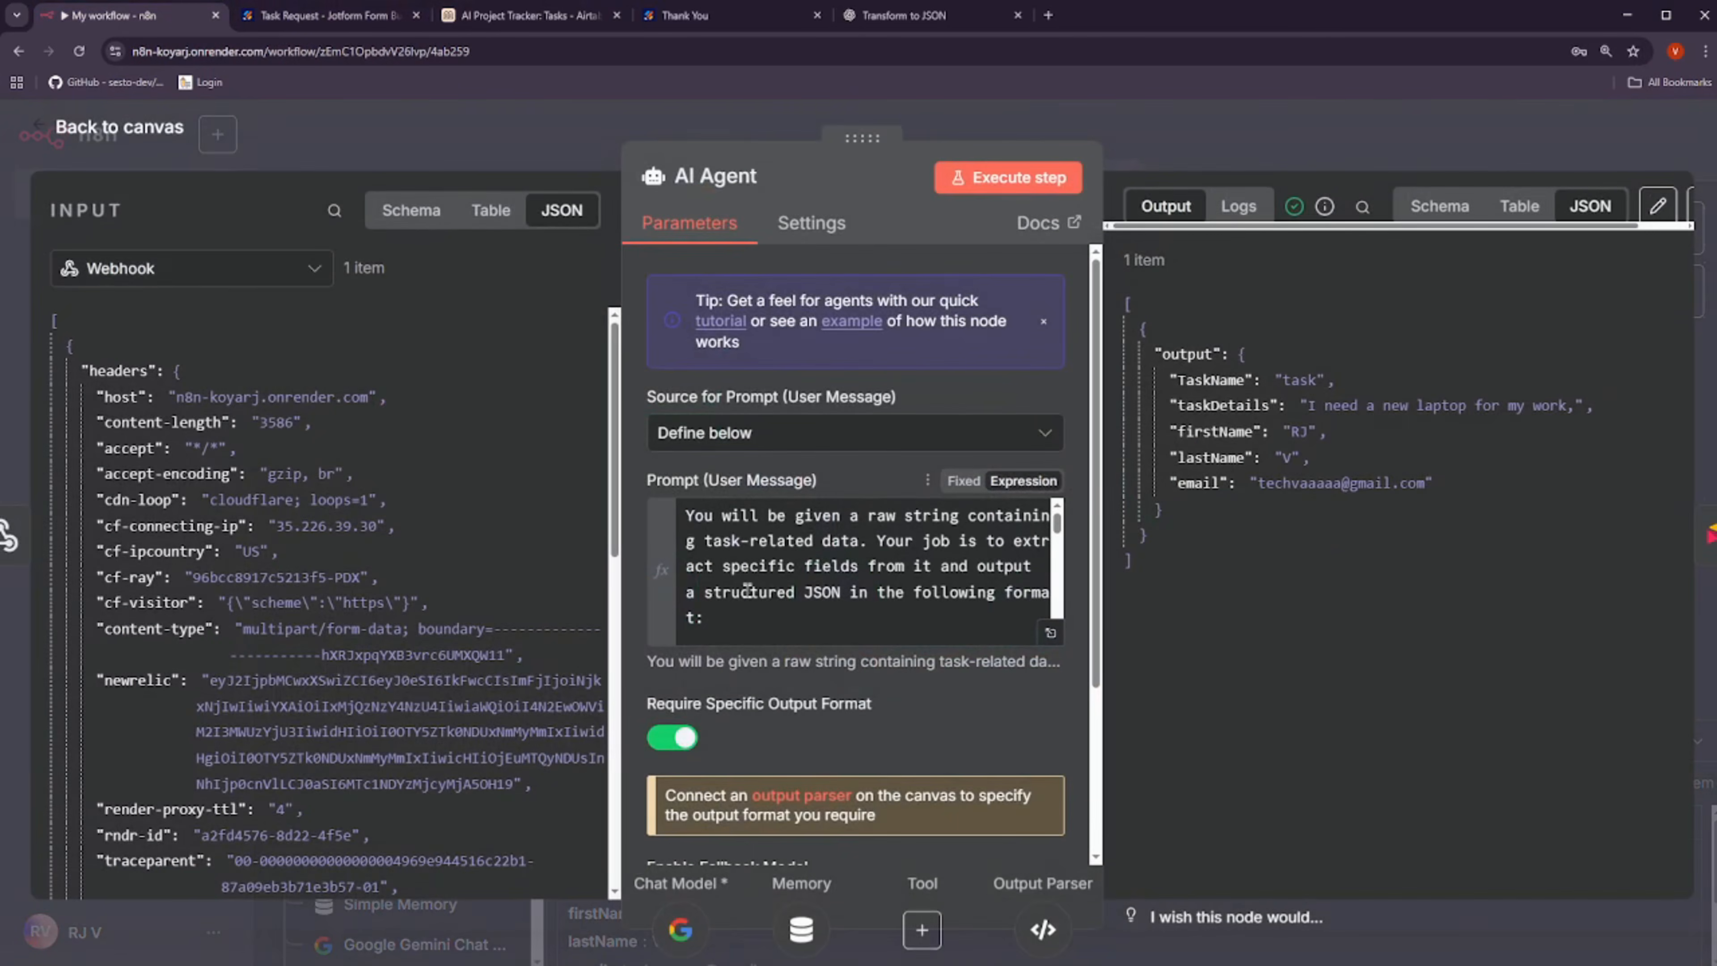
scroll(933, 586, down, 1)
scroll(932, 586, down, 2)
double_click(845, 528)
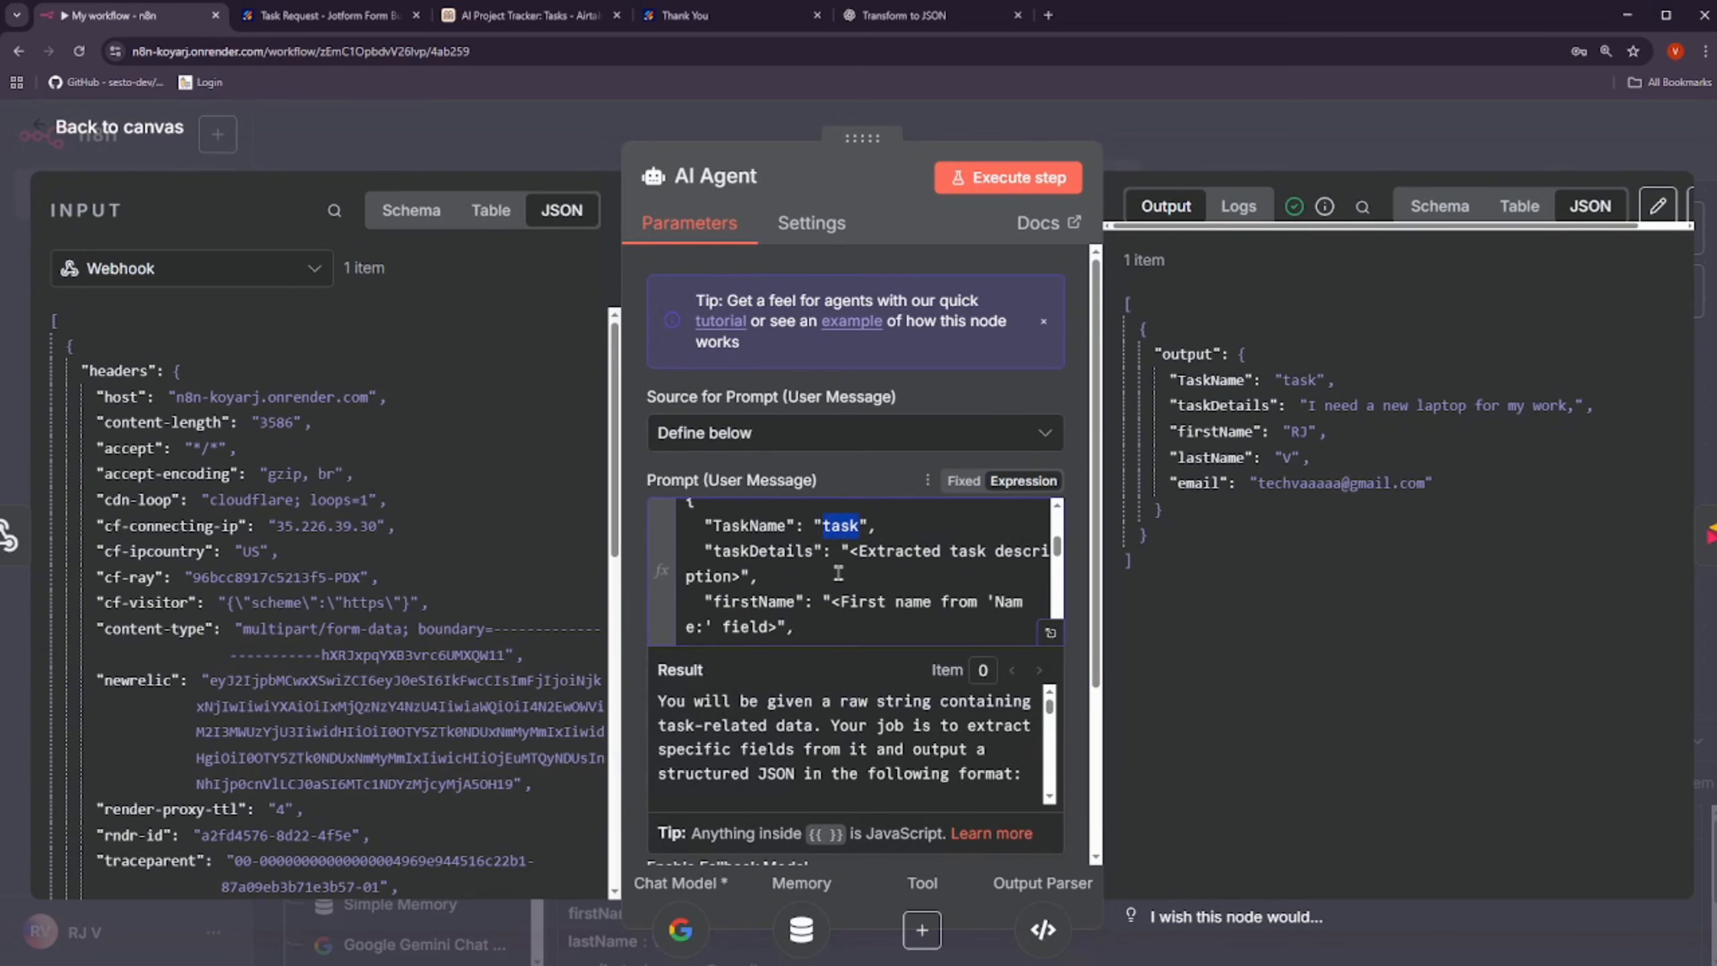
text(<>)
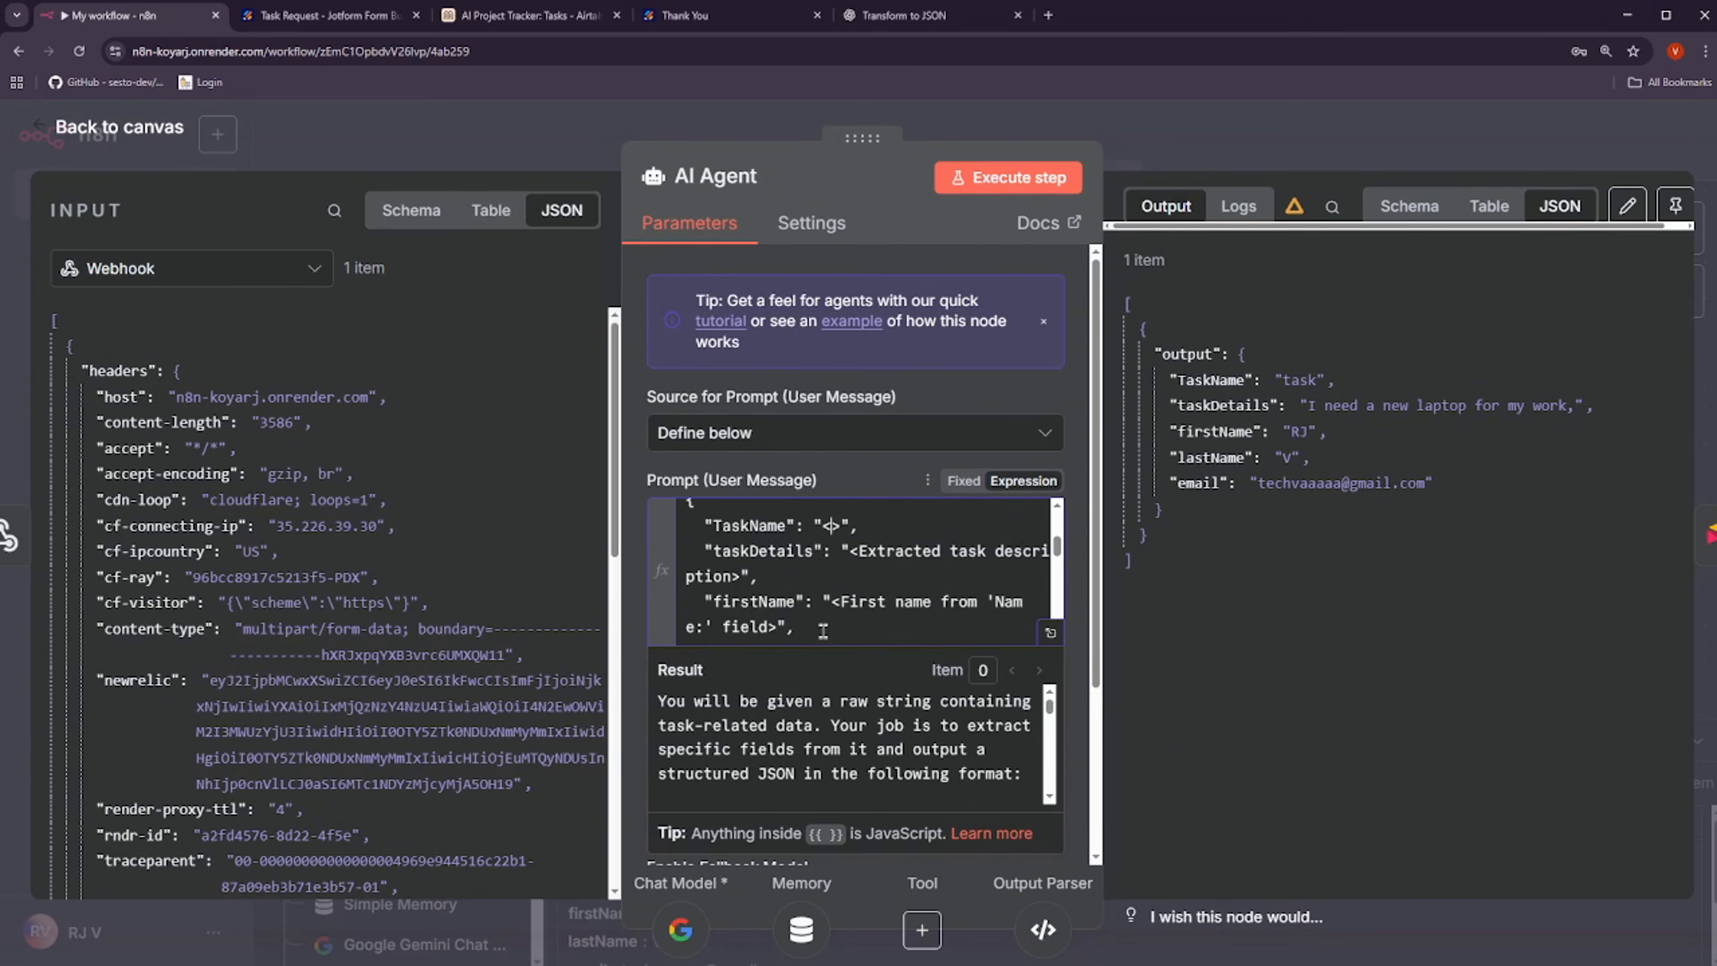
text(Give Task Name)
scroll(857, 585, down, 3)
scroll(857, 584, up, 1)
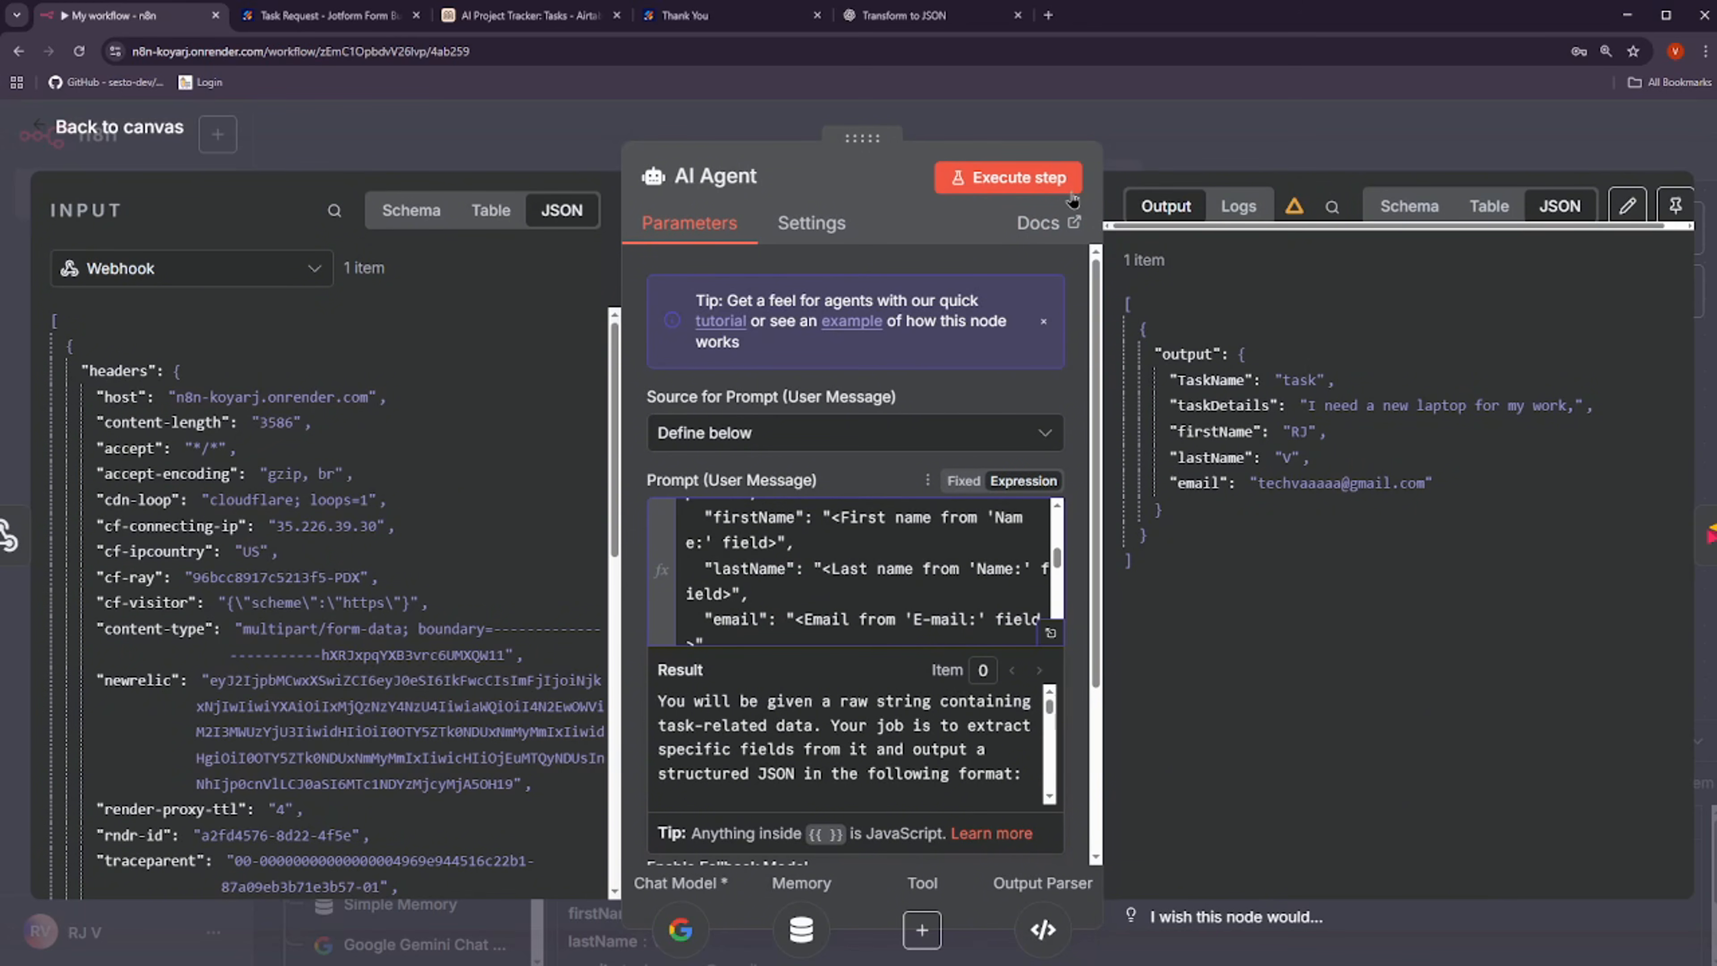
click(1070, 189)
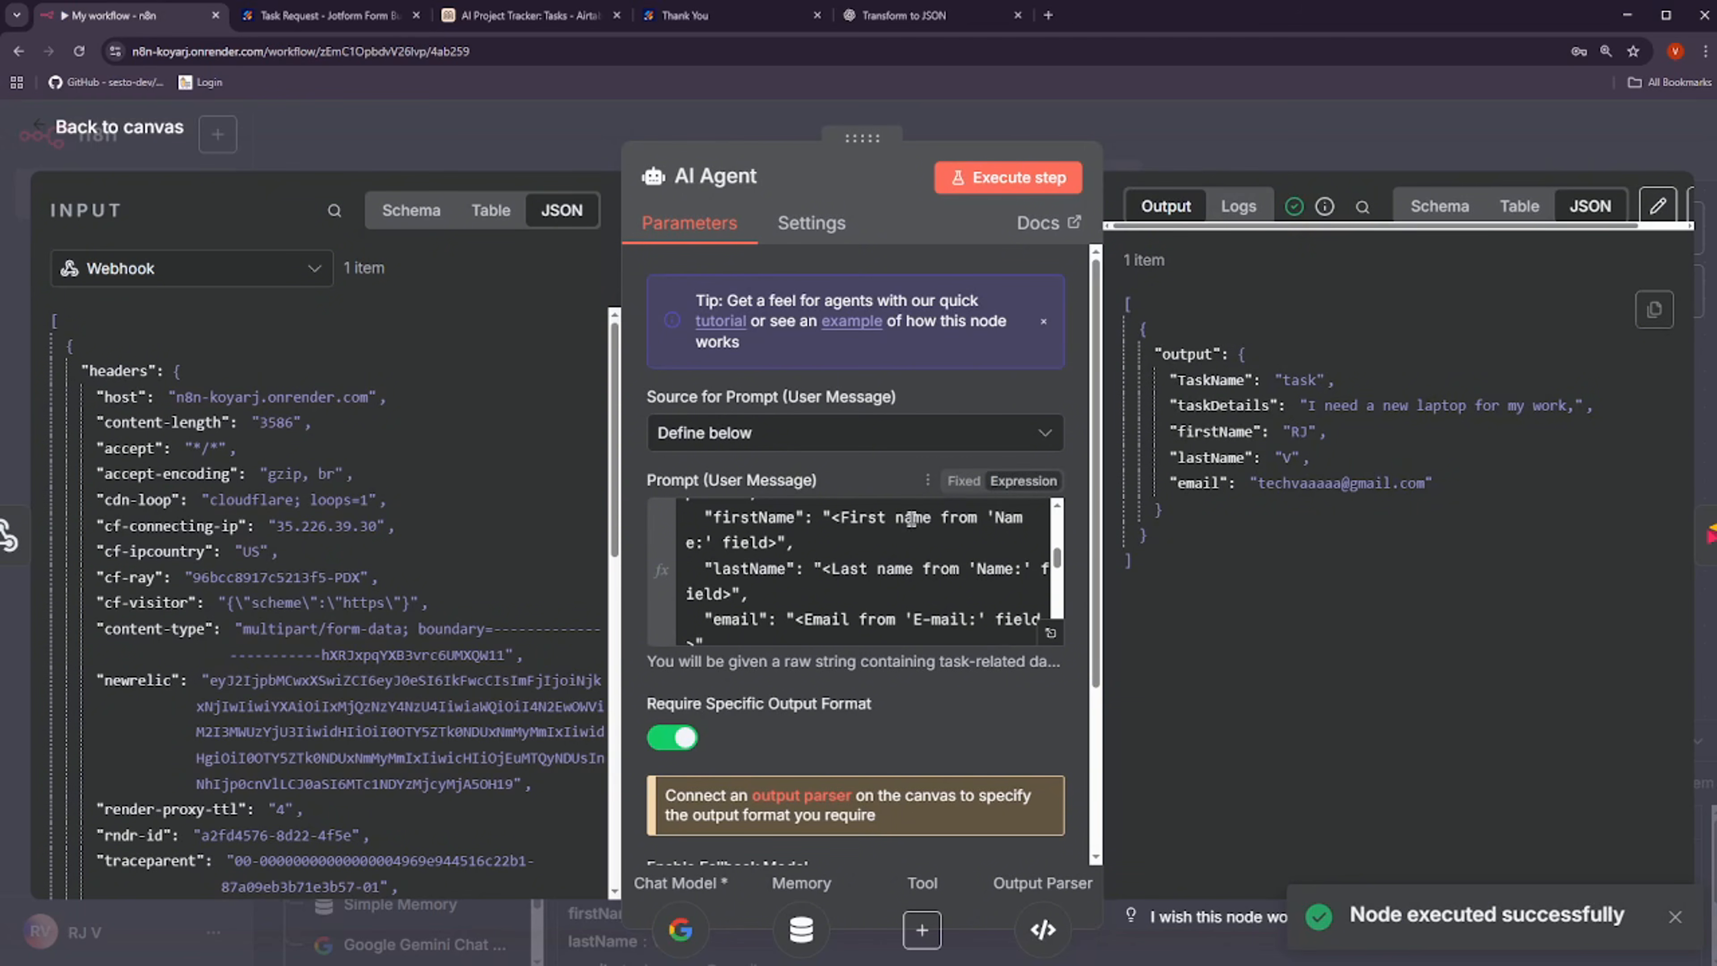
Open the AI Agent prompt in the expanded expression editor and examine the TaskName placeholder and the extraction rules
scroll(920, 570, up, 3)
scroll(921, 570, down, 1)
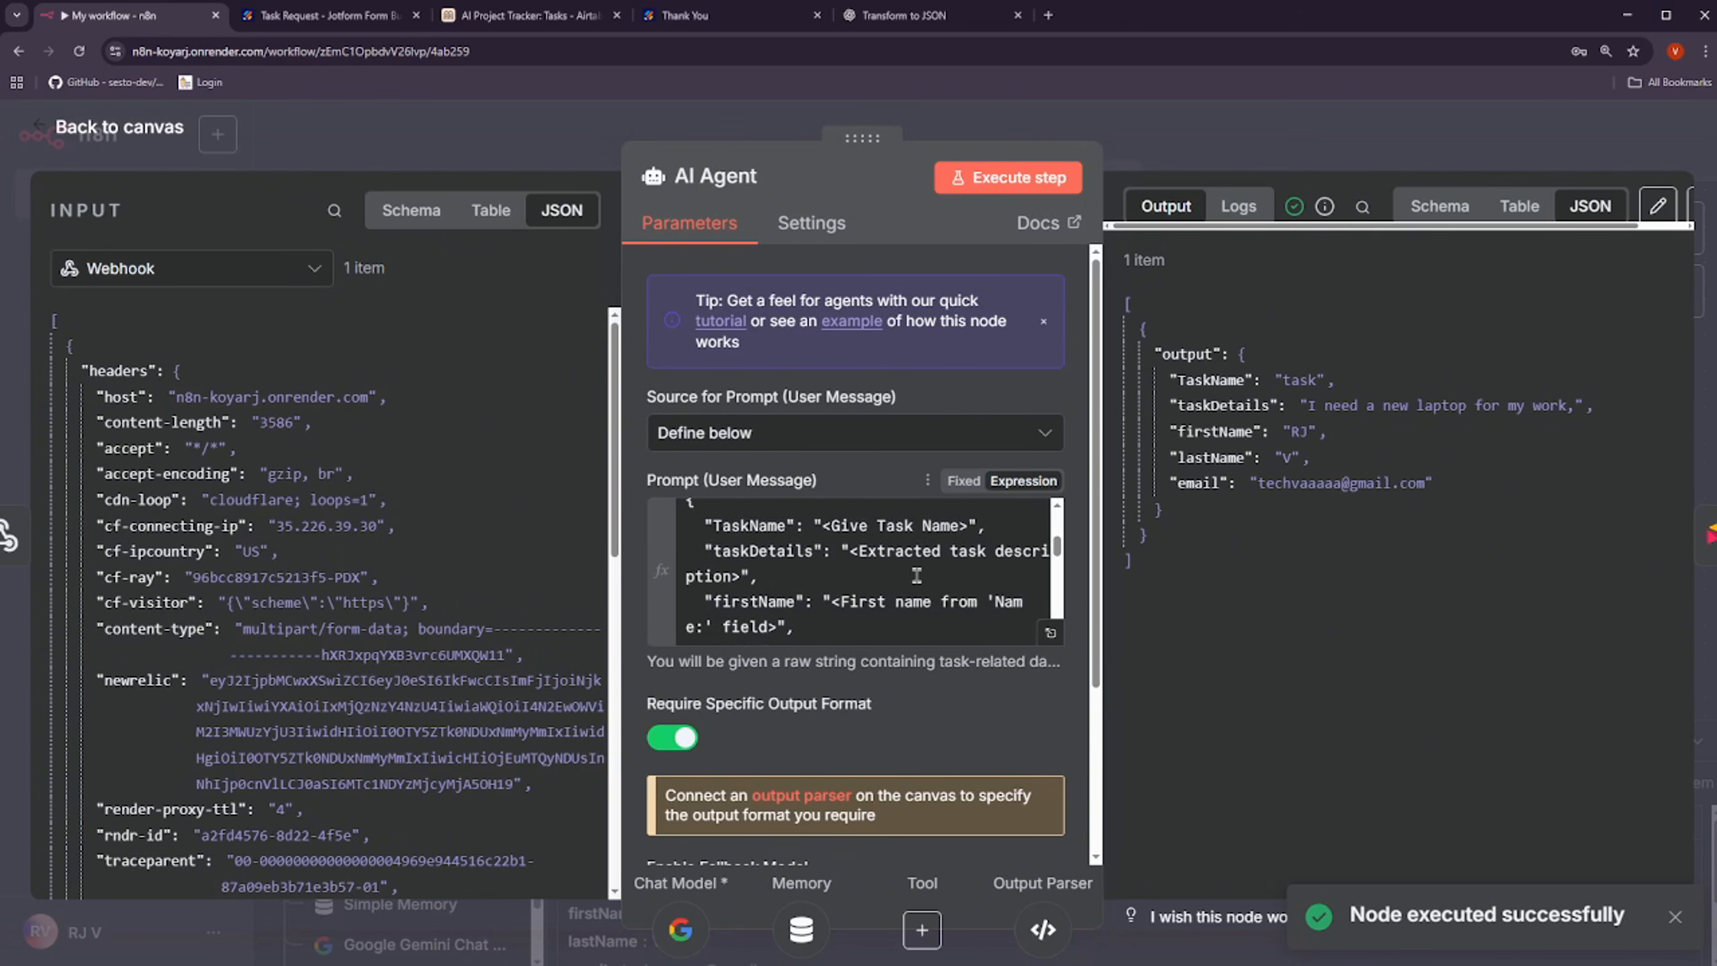
double_click(932, 532)
scroll(850, 581, up, 3)
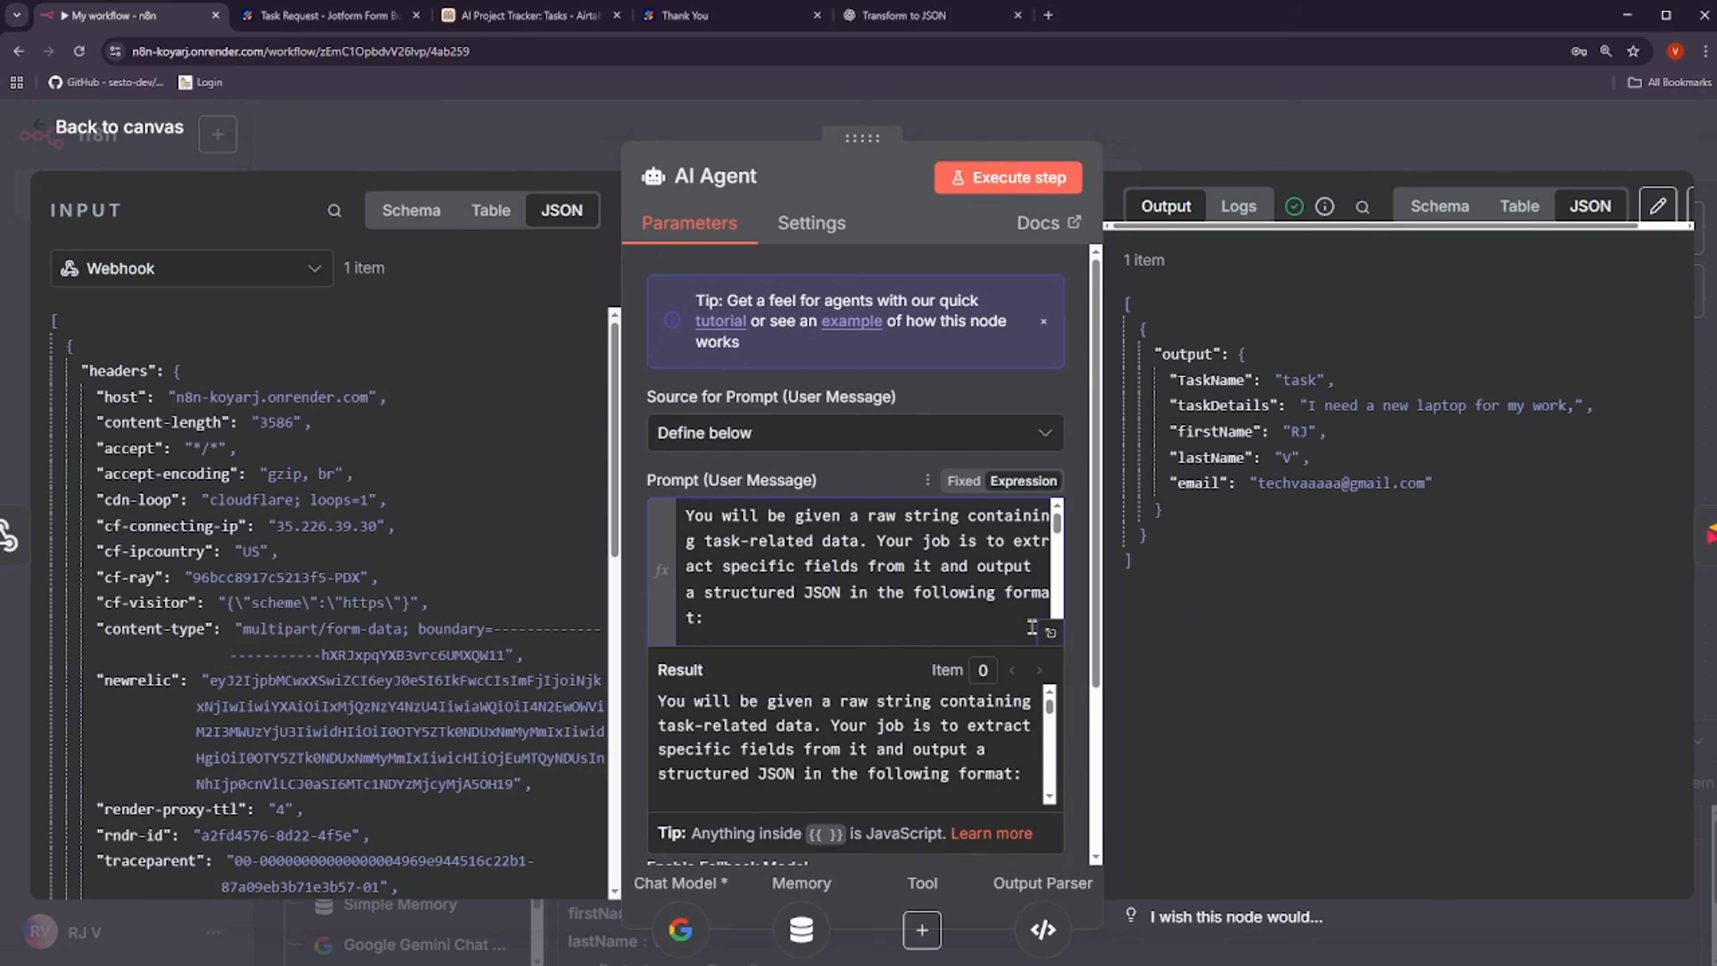
click(1050, 633)
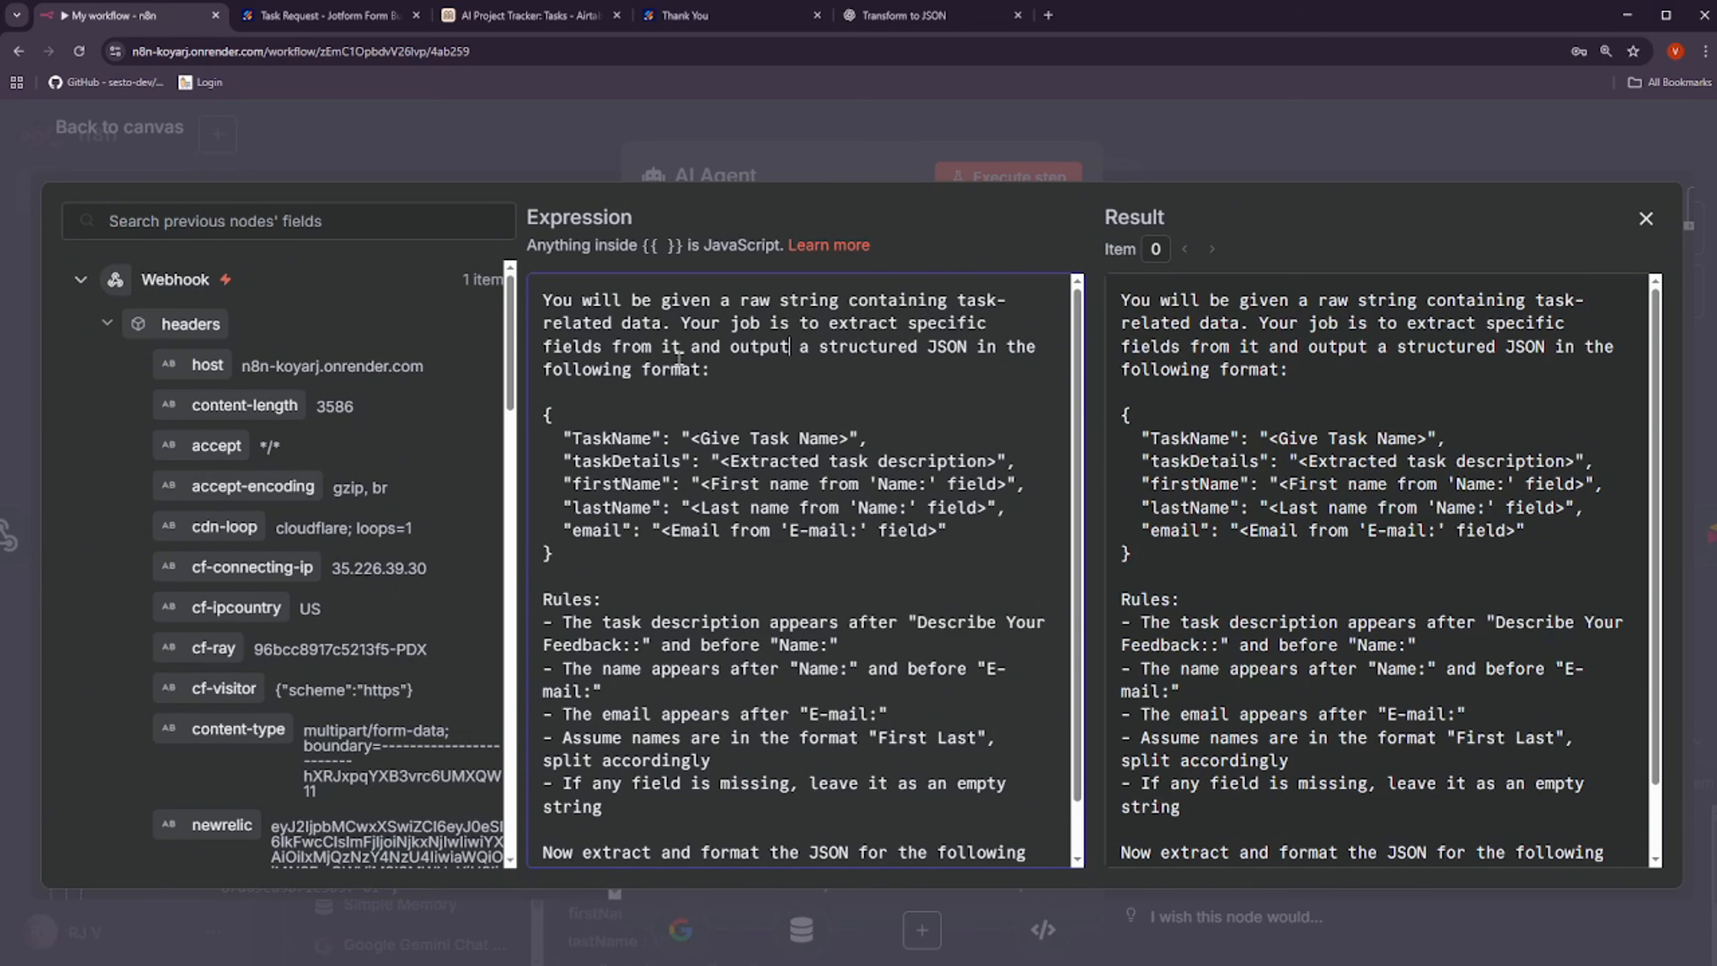
scroll(703, 535, down, 1)
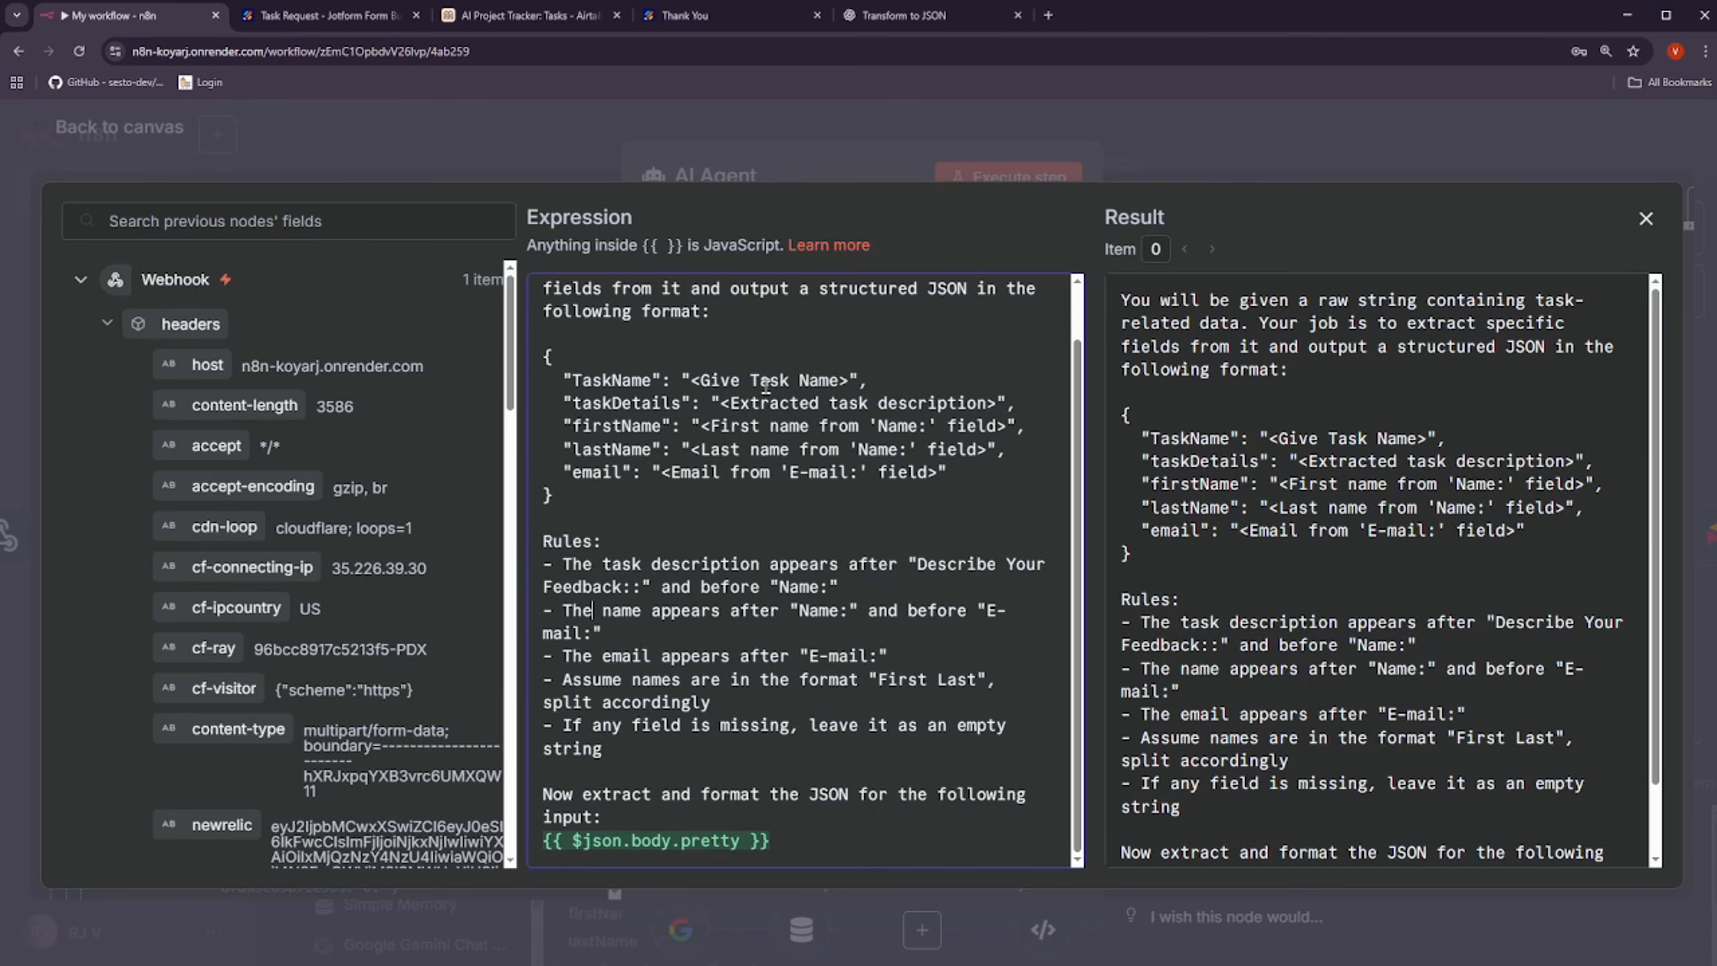
click(628, 750)
drag(861, 586, 503, 556)
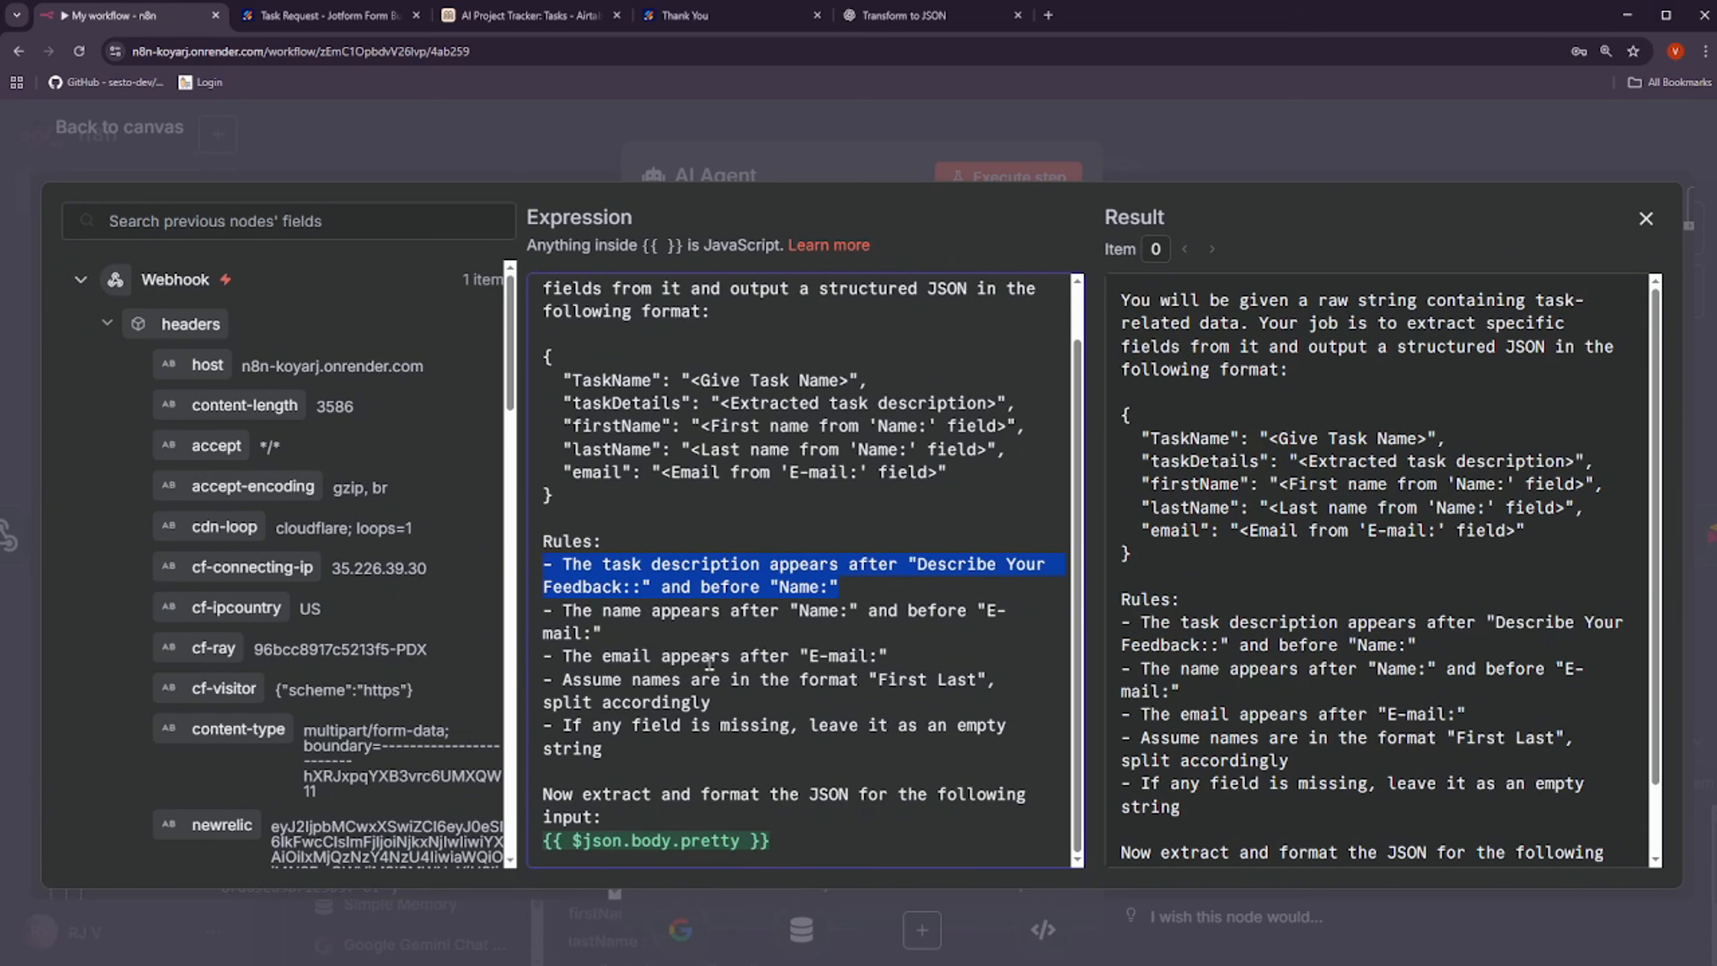
click(653, 697)
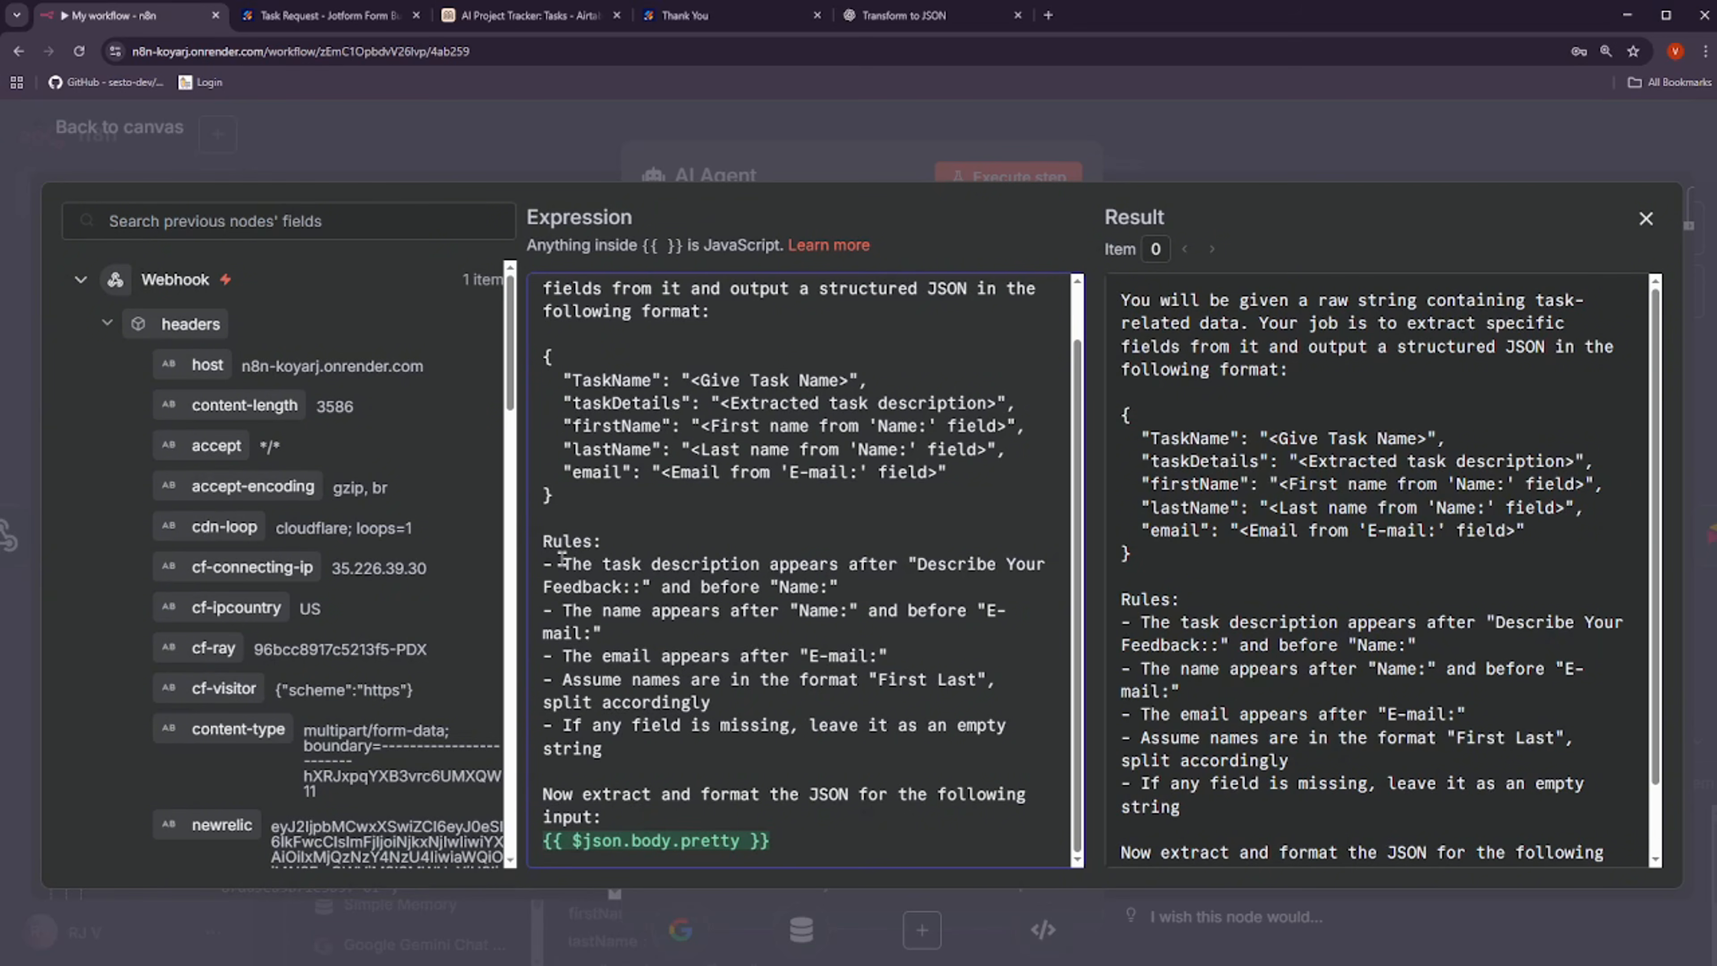
Add the rule "- Give a Task Name based on Task Description" after the task description rule in the prompt
click(931, 594)
key(Return)
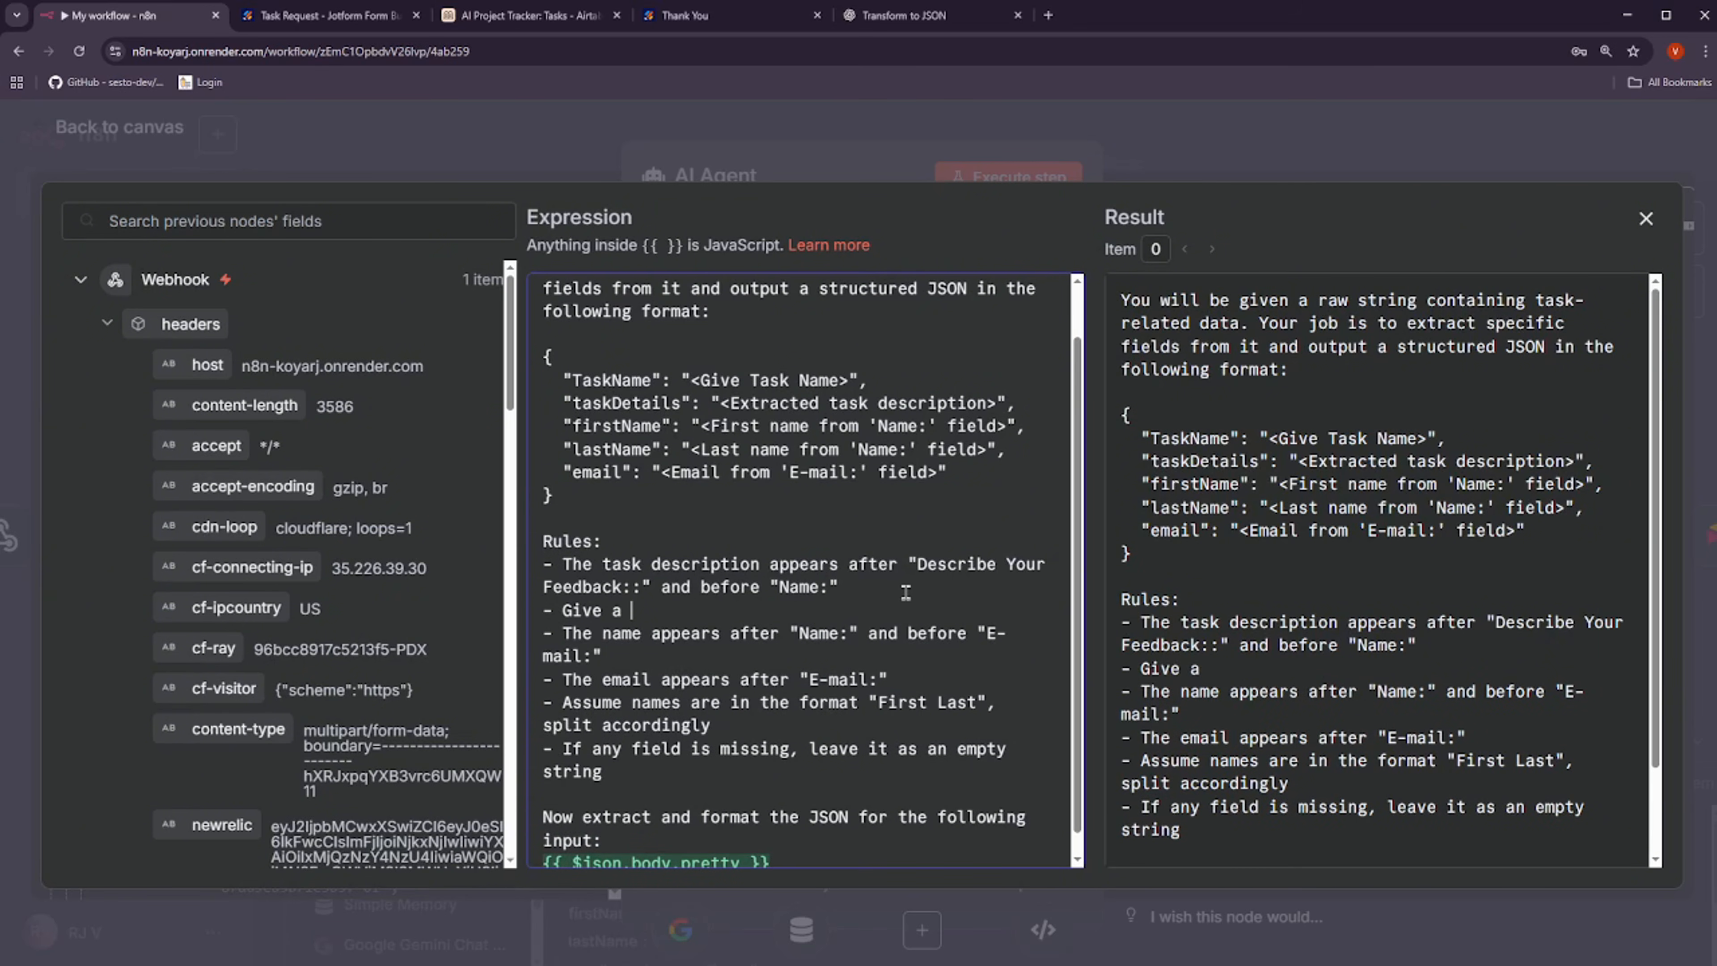
text(- Give a Task Nmae)
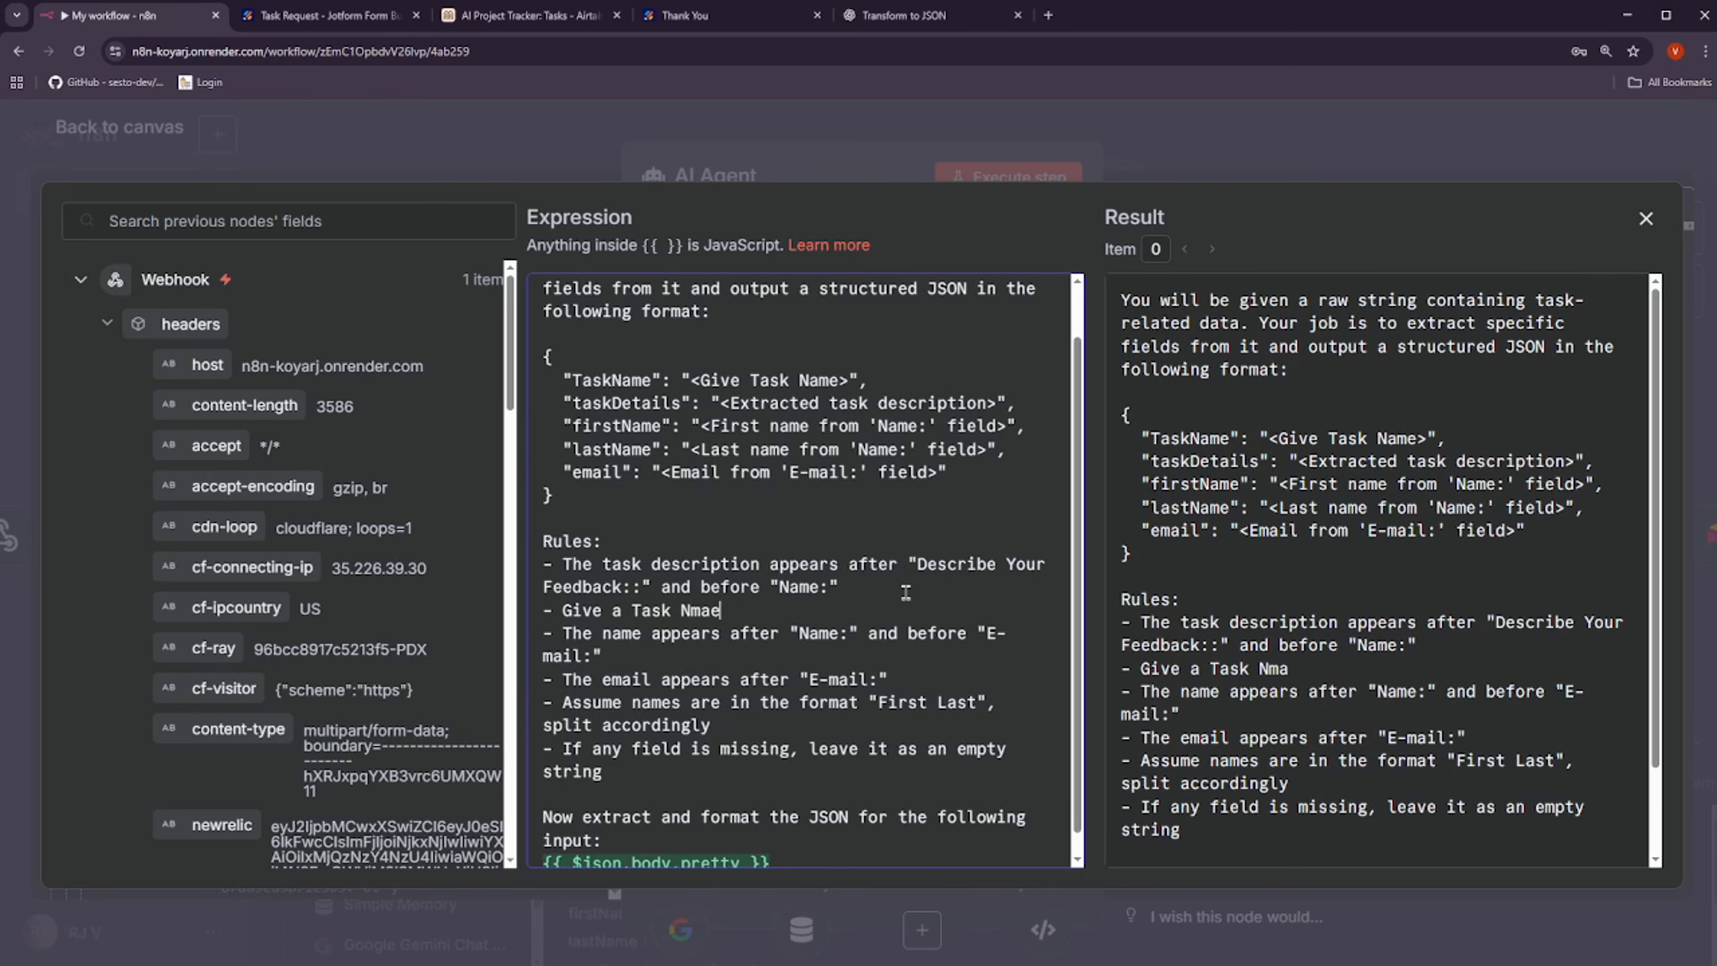
text(ame base)
text(d on Jusb)
key(BackSpace)
key(BackSpace)
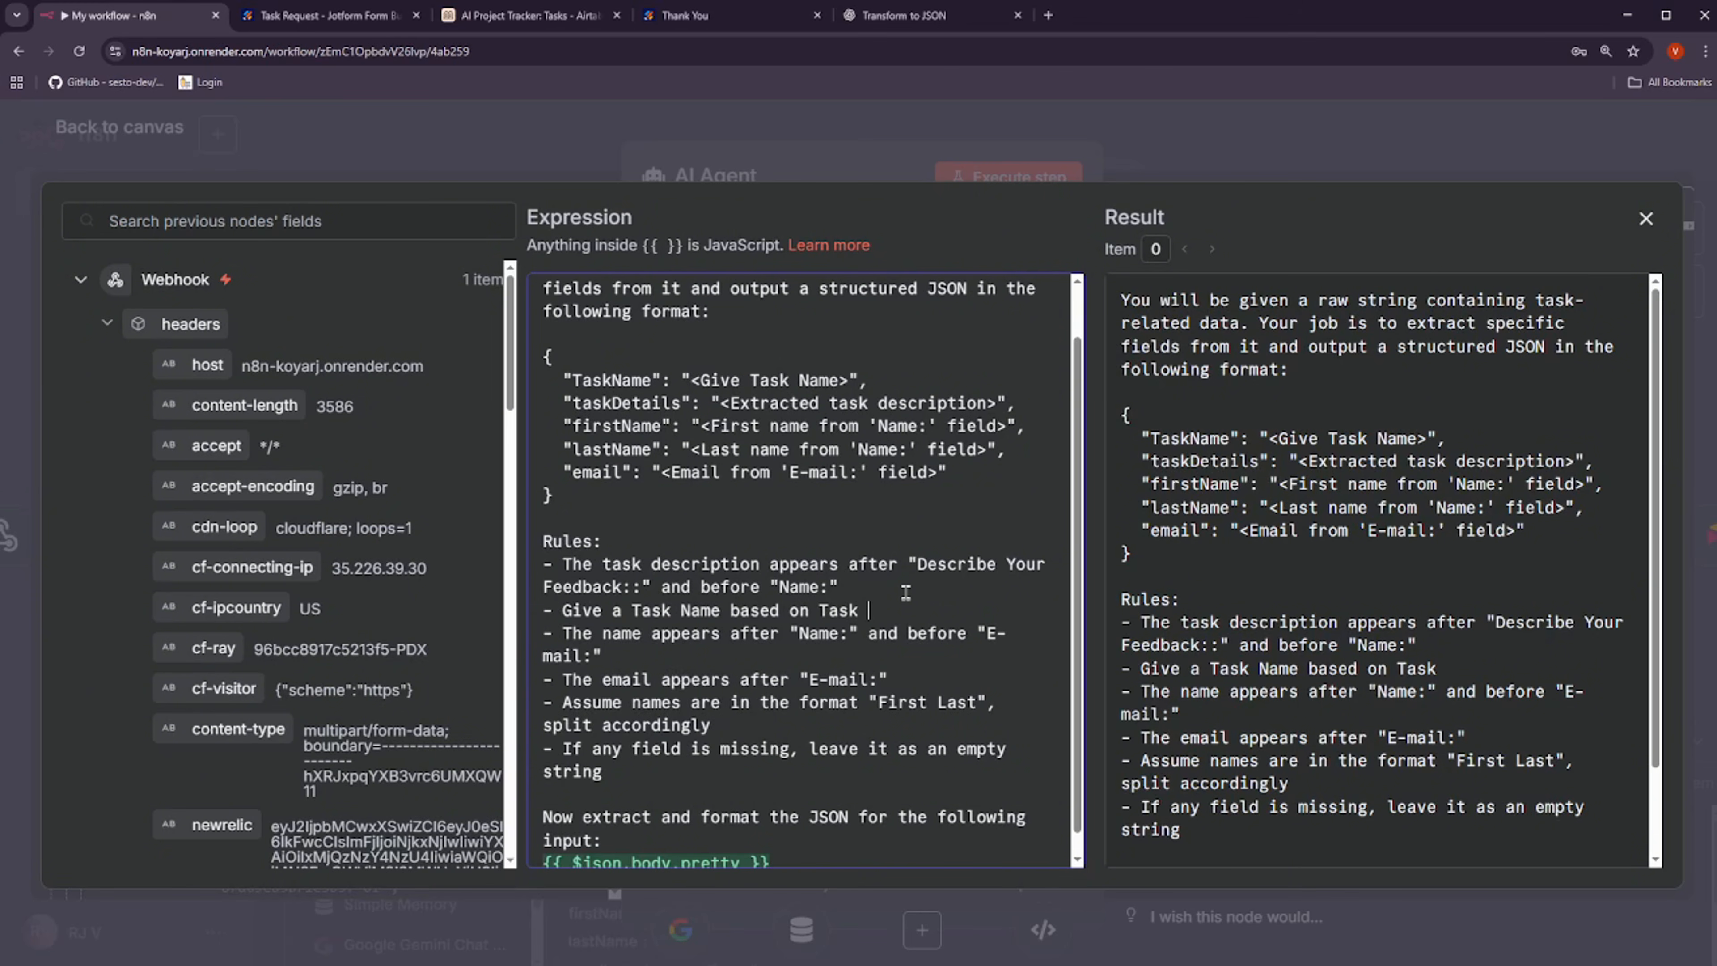
text(ask Description)
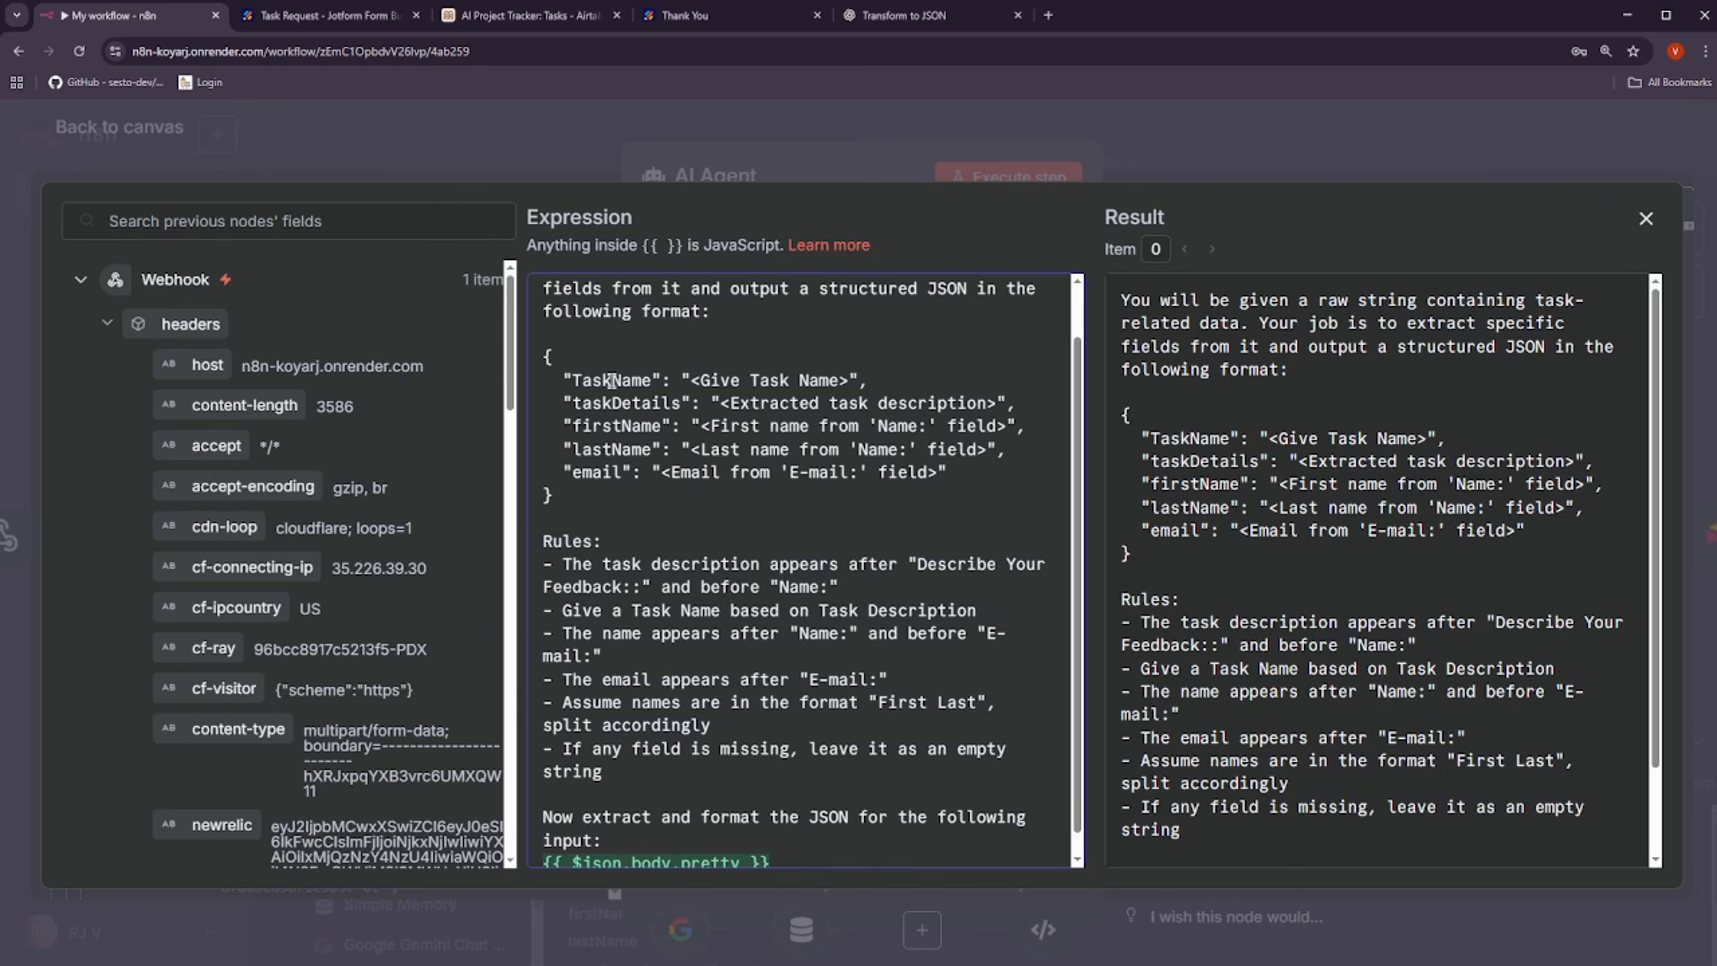
scroll(791, 616, down, 1)
scroll(798, 536, up, 2)
Close the expression editor, execute the AI Agent step and check the TaskName in its output
click(780, 142)
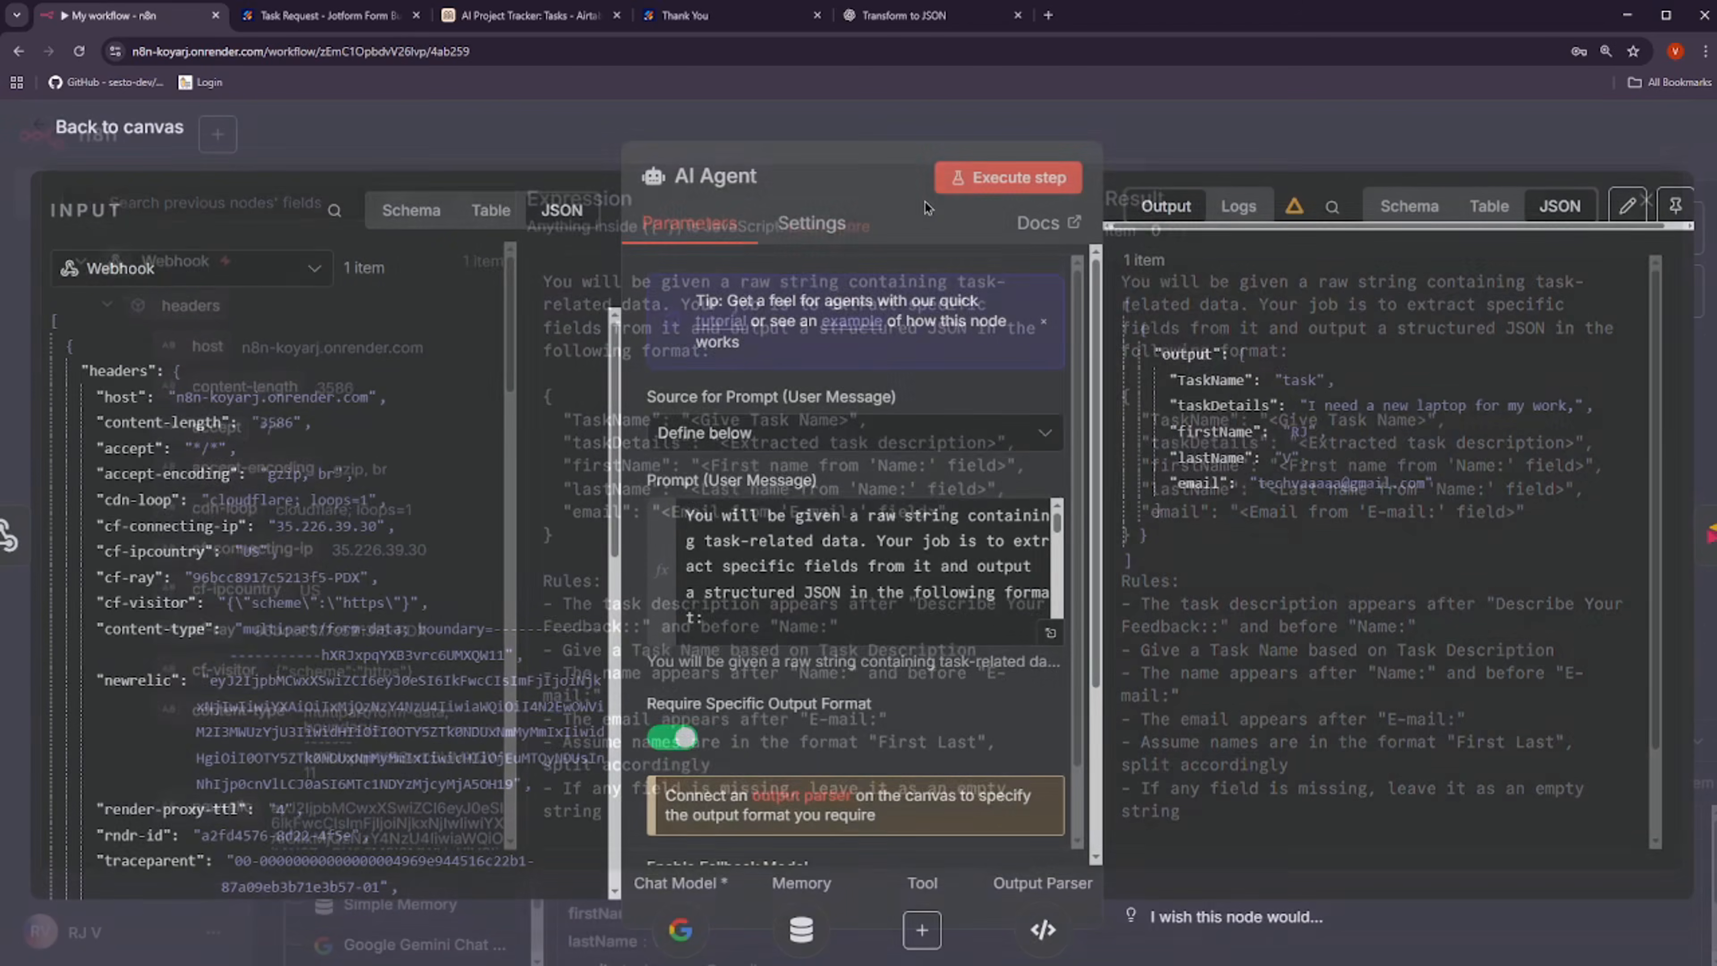
click(966, 184)
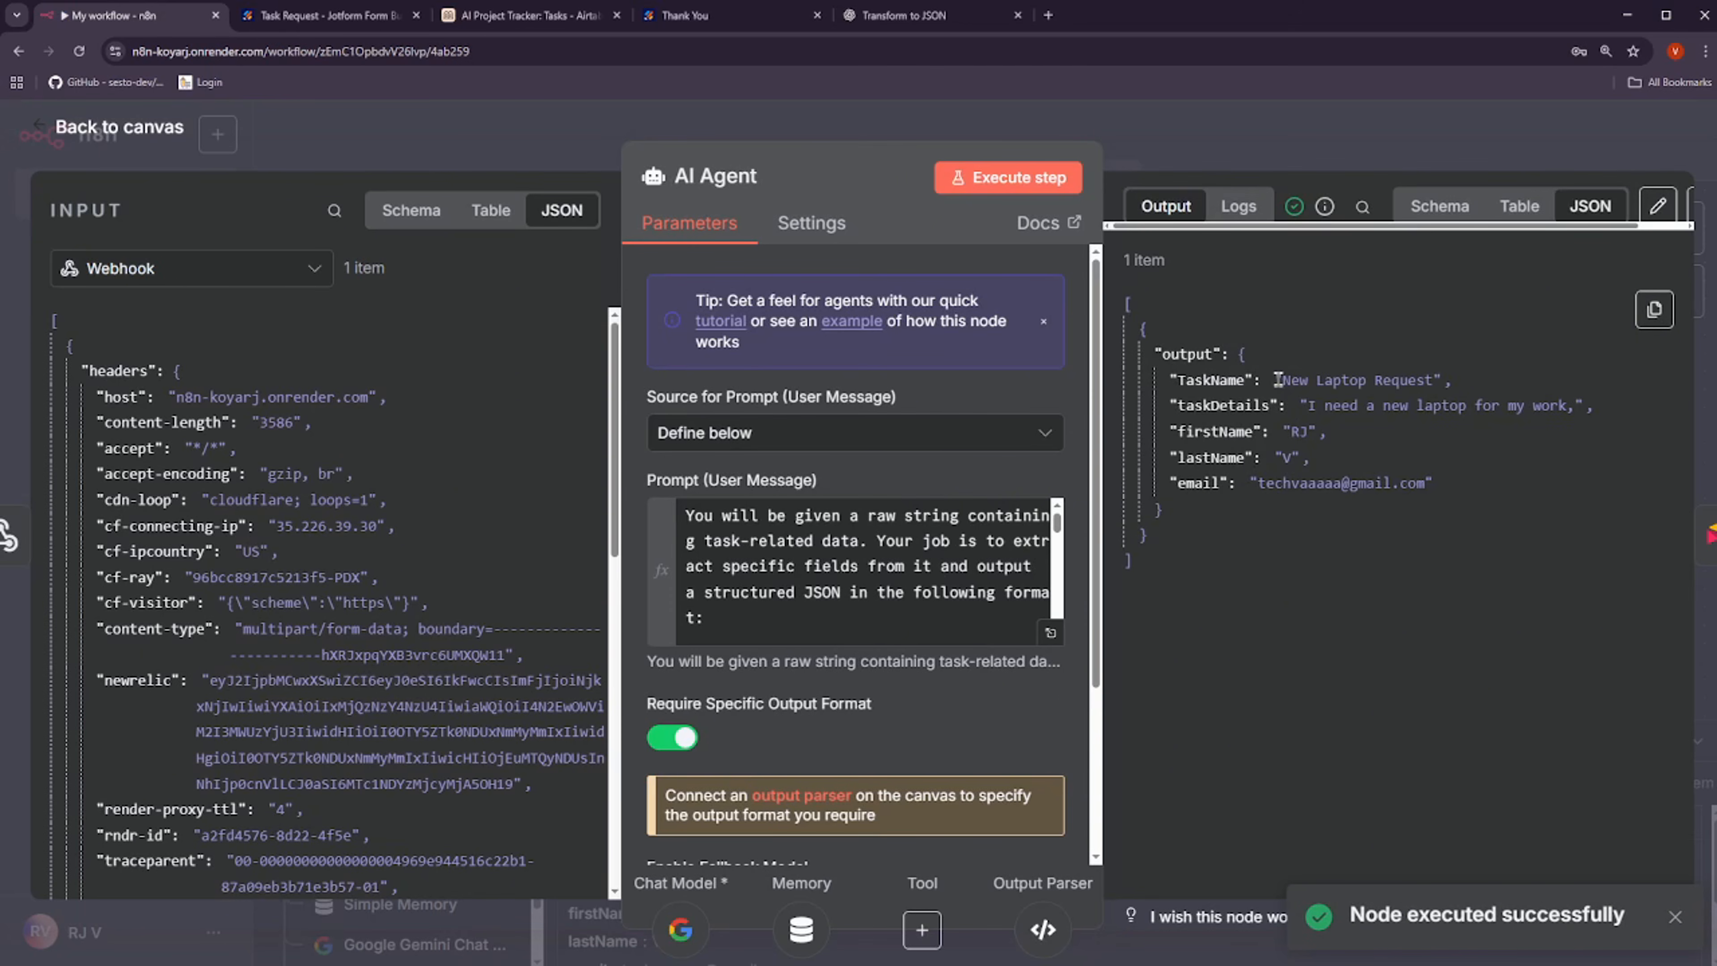
drag(1277, 380, 1422, 382)
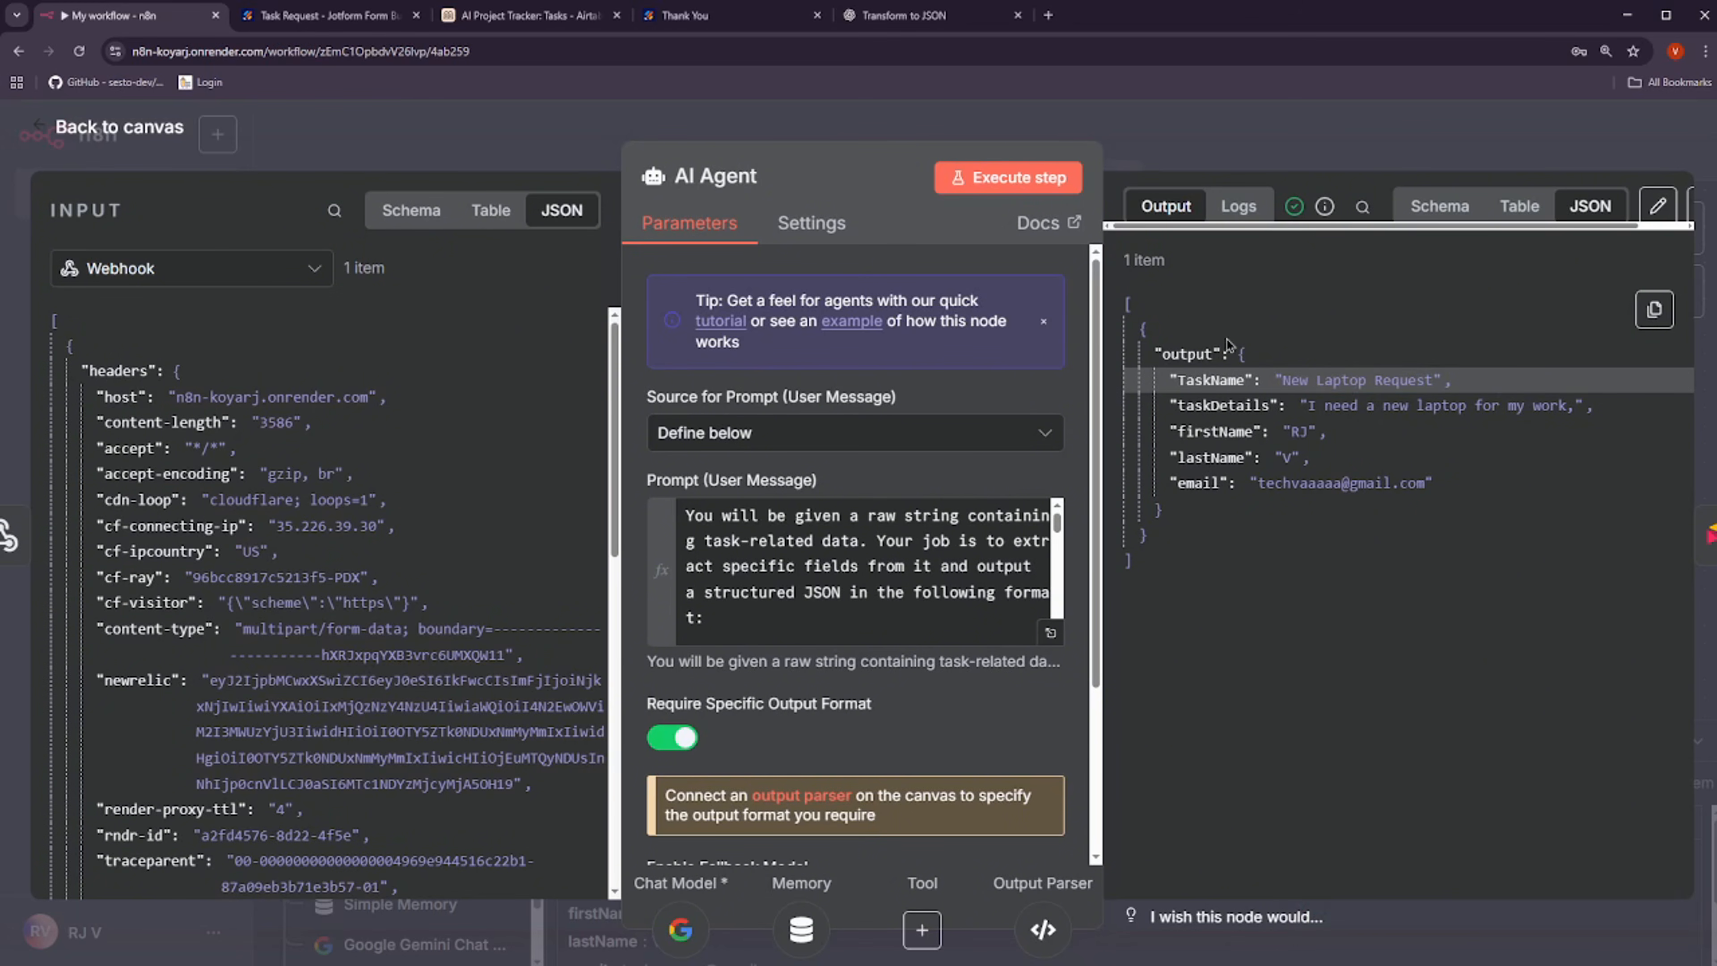
Return to the canvas, save the workflow and execute it
key(Escape)
key(ctrl+s)
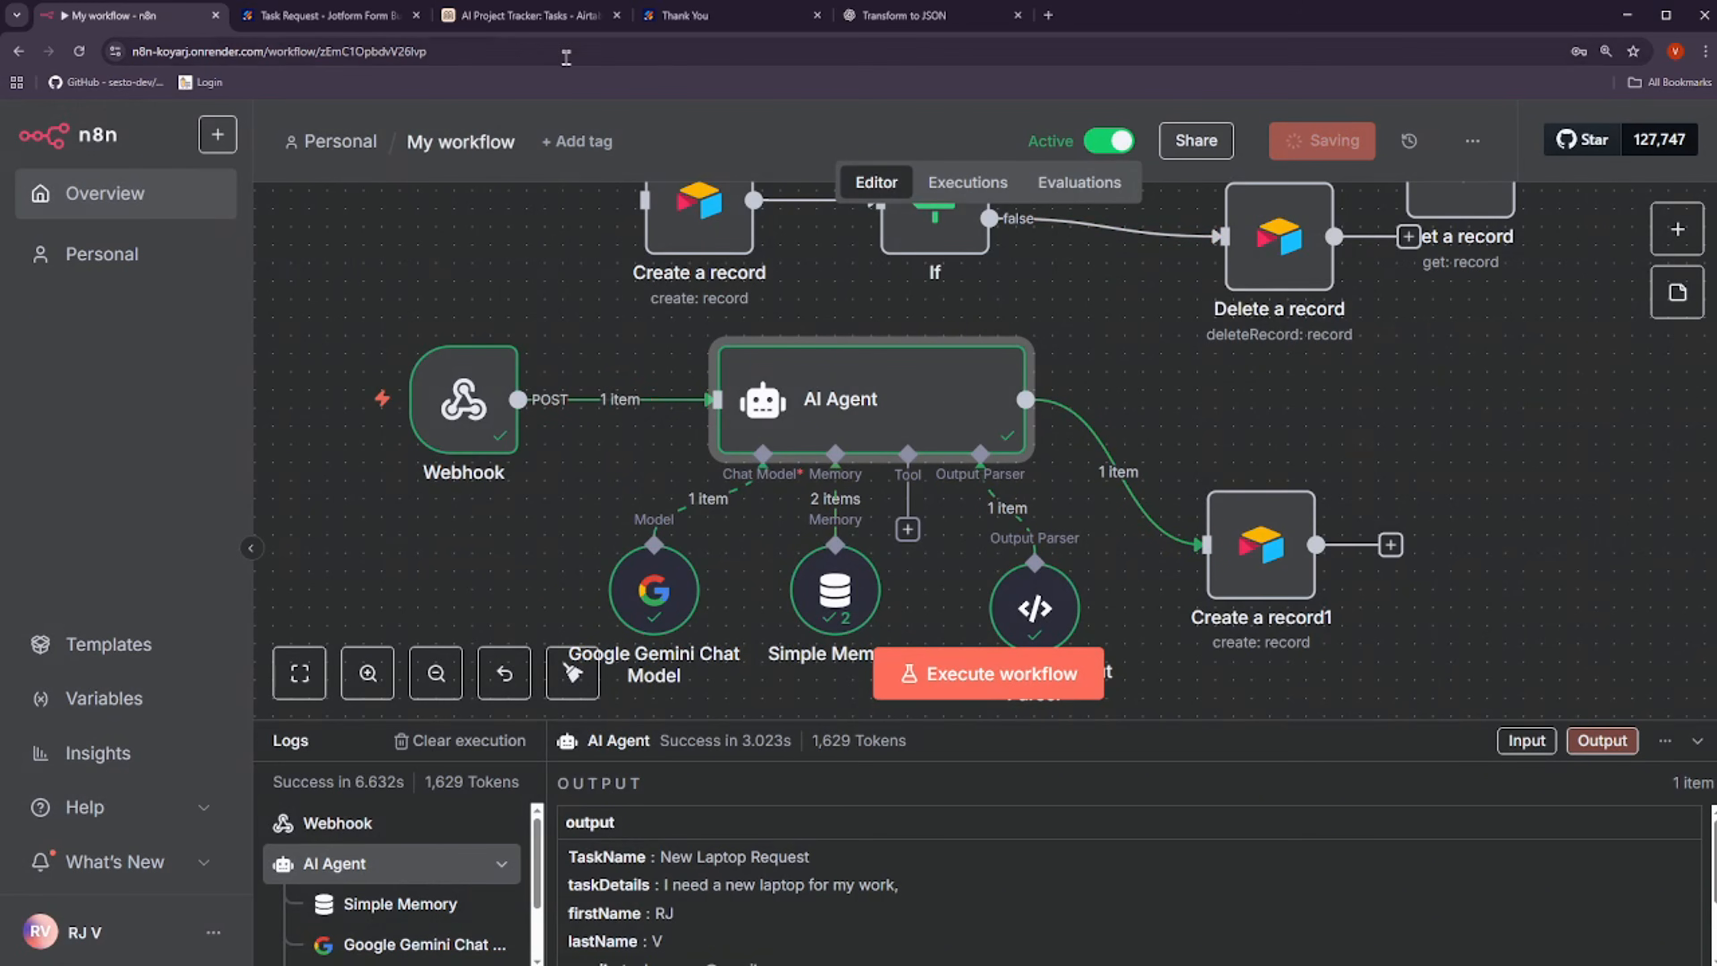
click(966, 675)
Reload the Jotform Task Request form and enter "Print me 100 copies of contract for a client named TechVA PH" as the feedback description
click(726, 22)
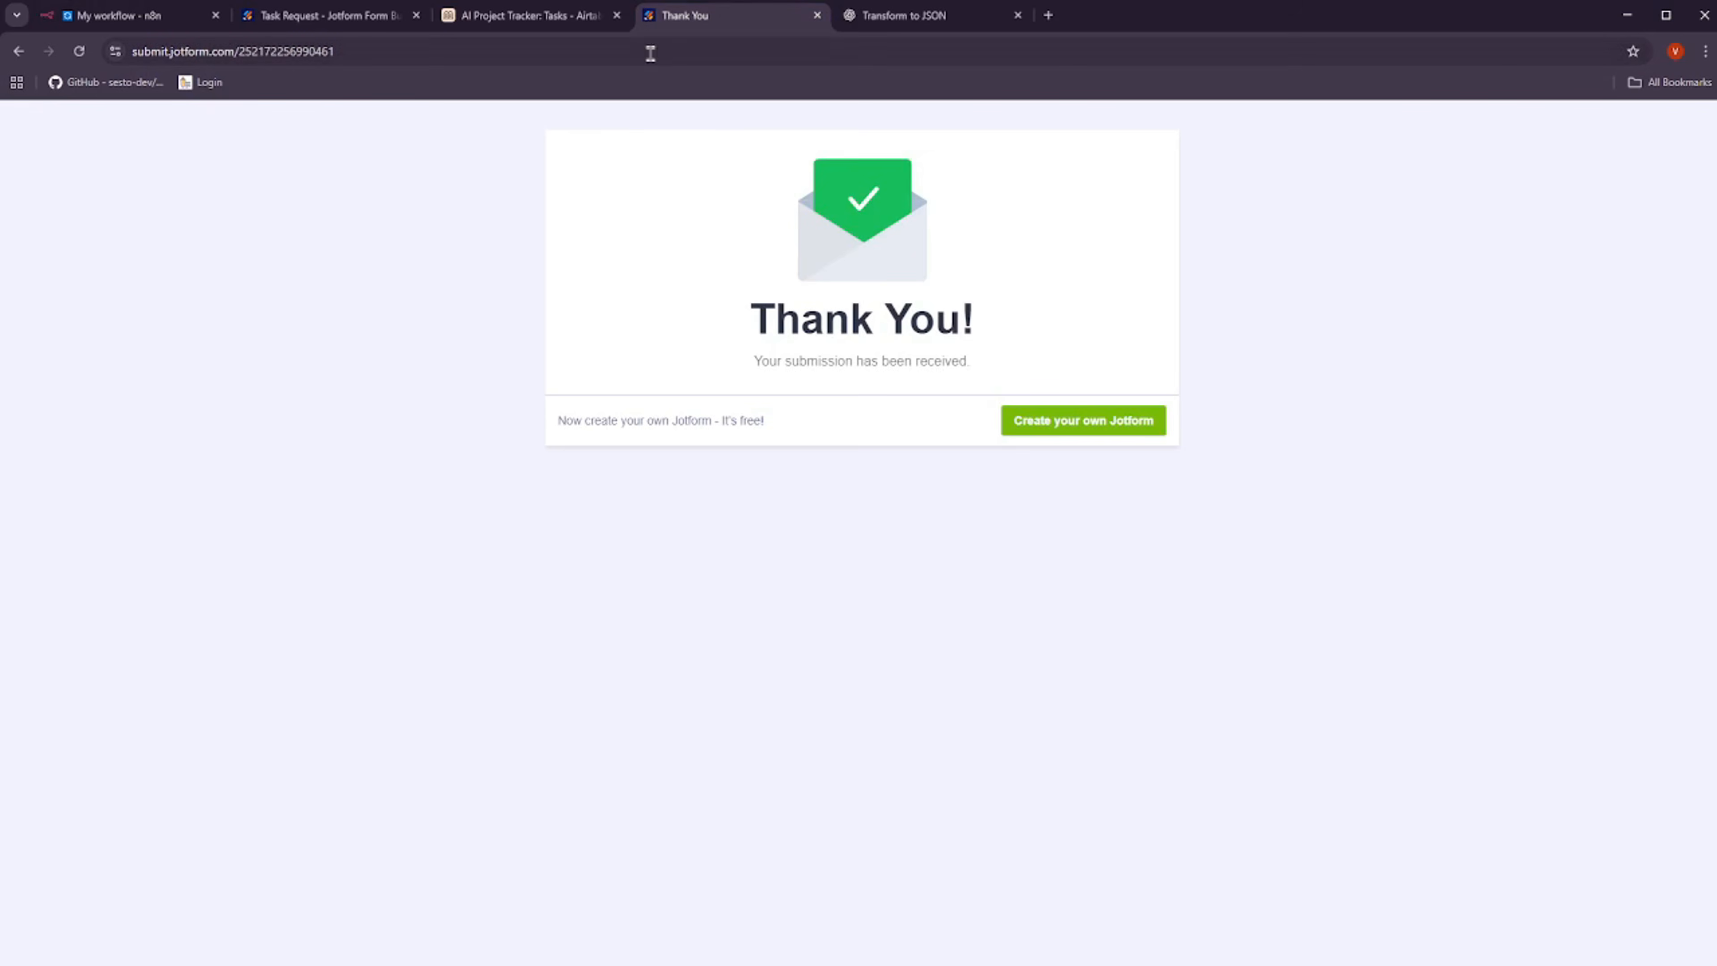
click(611, 54)
key(Return)
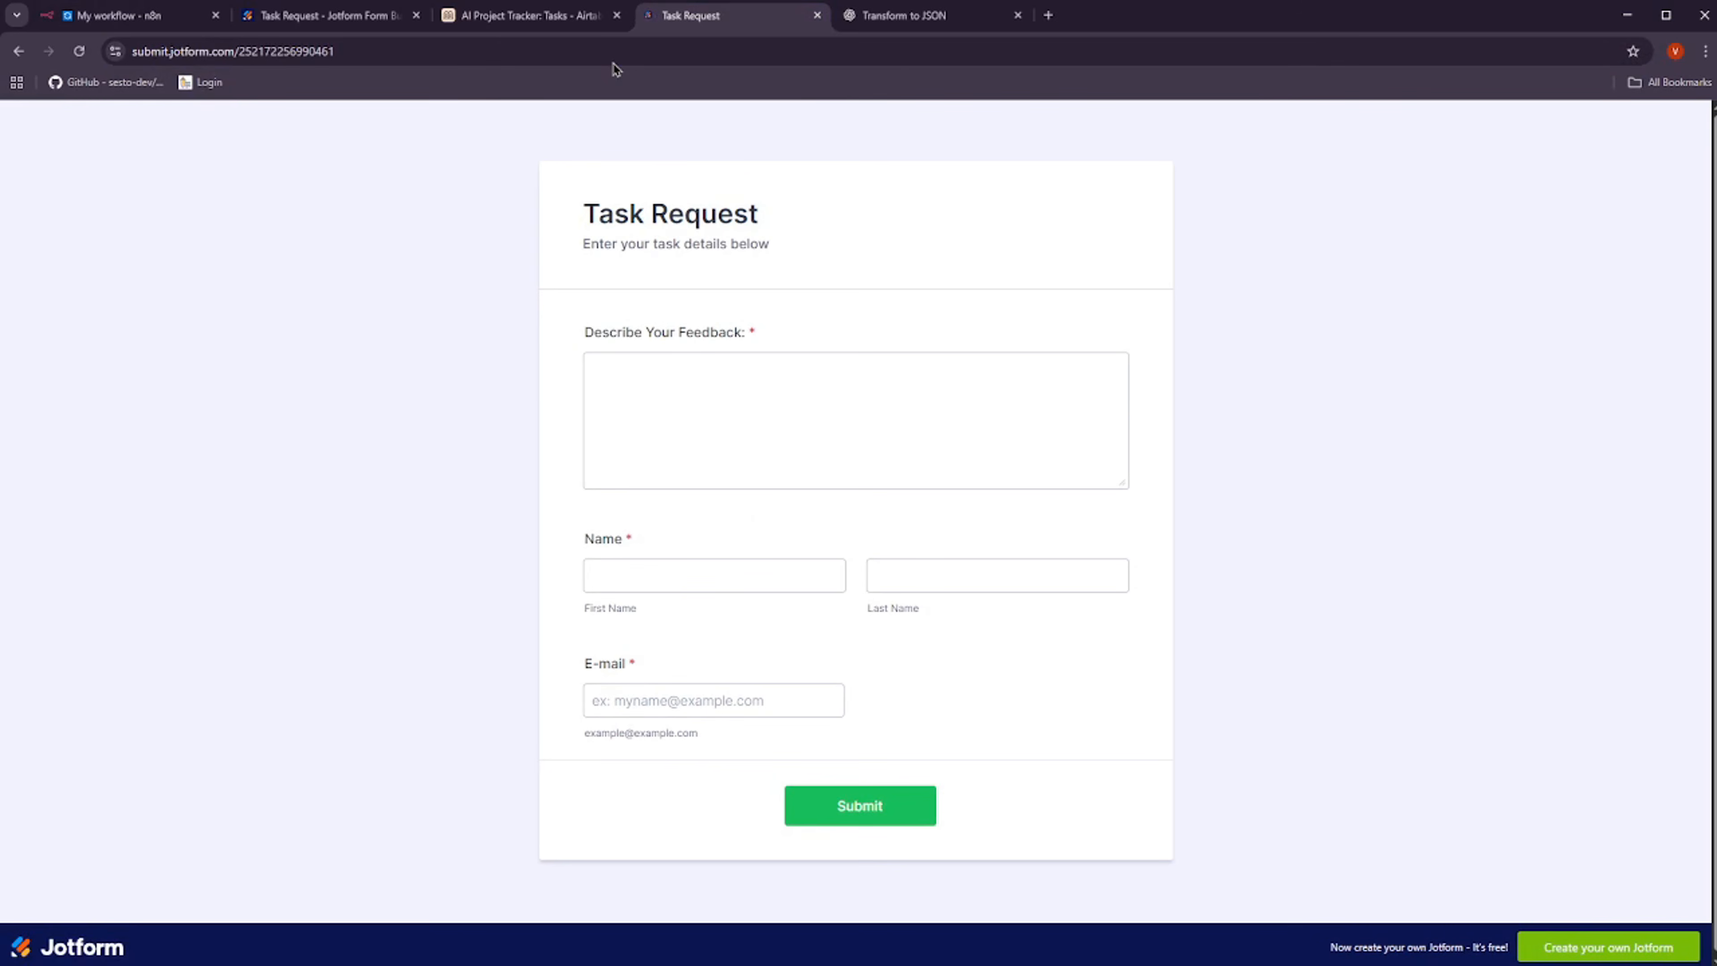
click(691, 430)
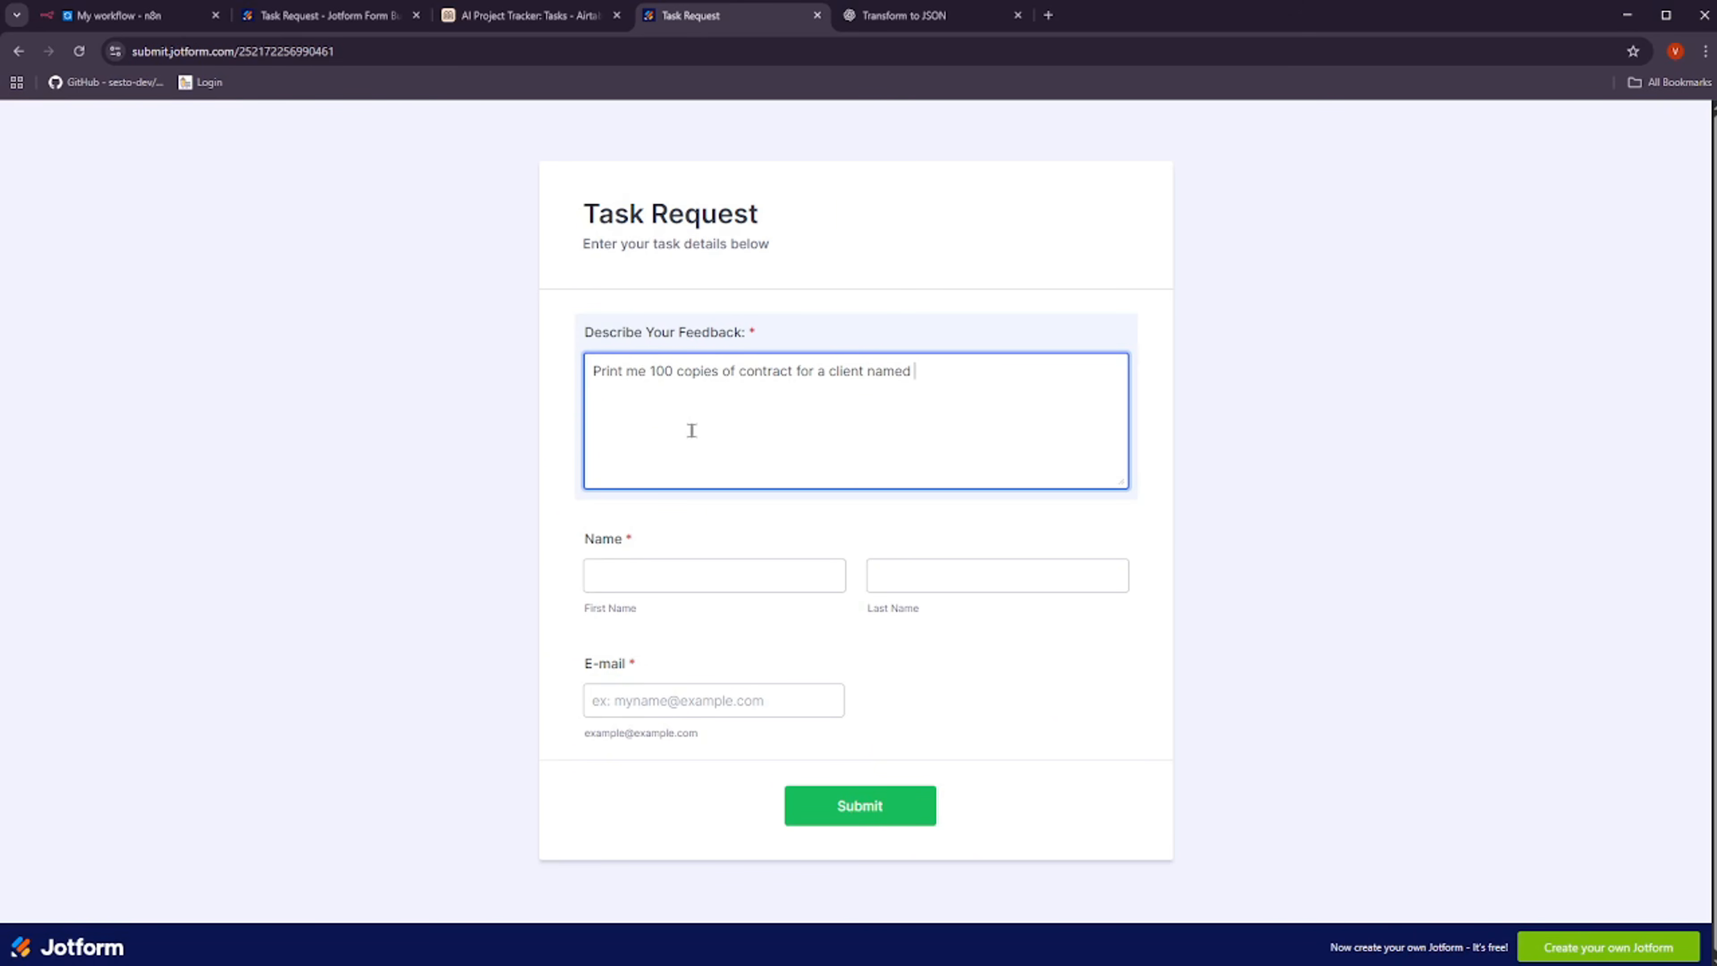
key(BackSpace)
text(VA PH)
Fill in the requester's first name, last name and e-mail address, and submit the task request
click(629, 580)
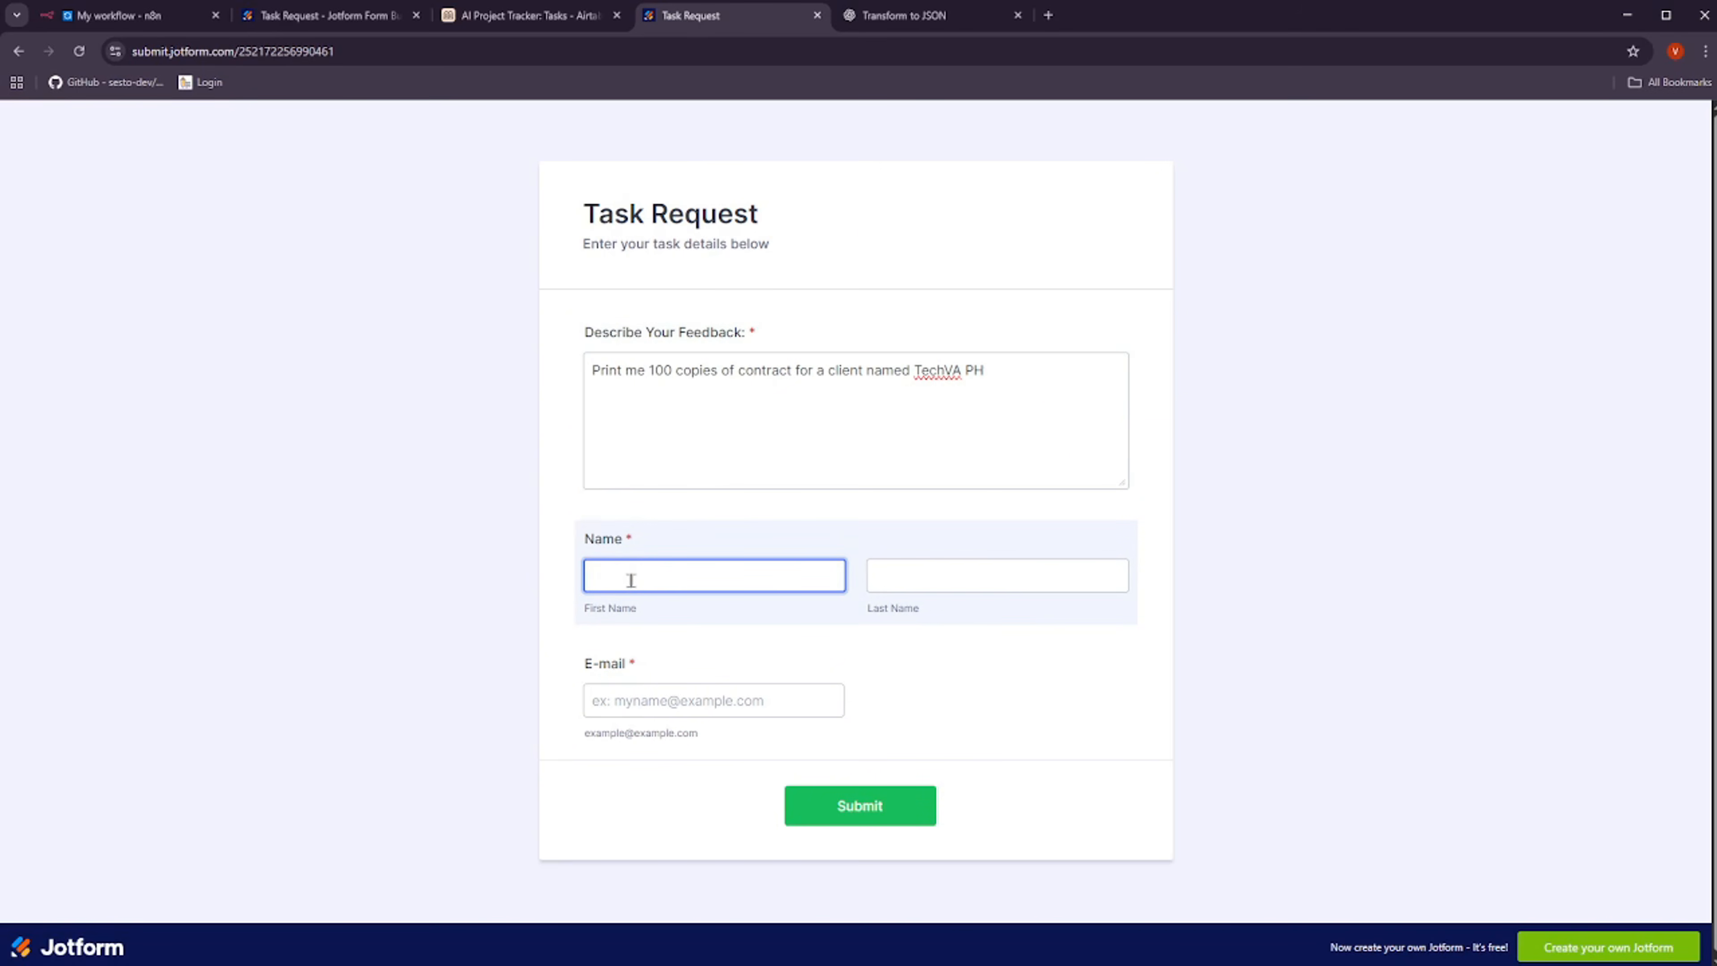
text(RJ)
key(Tab)
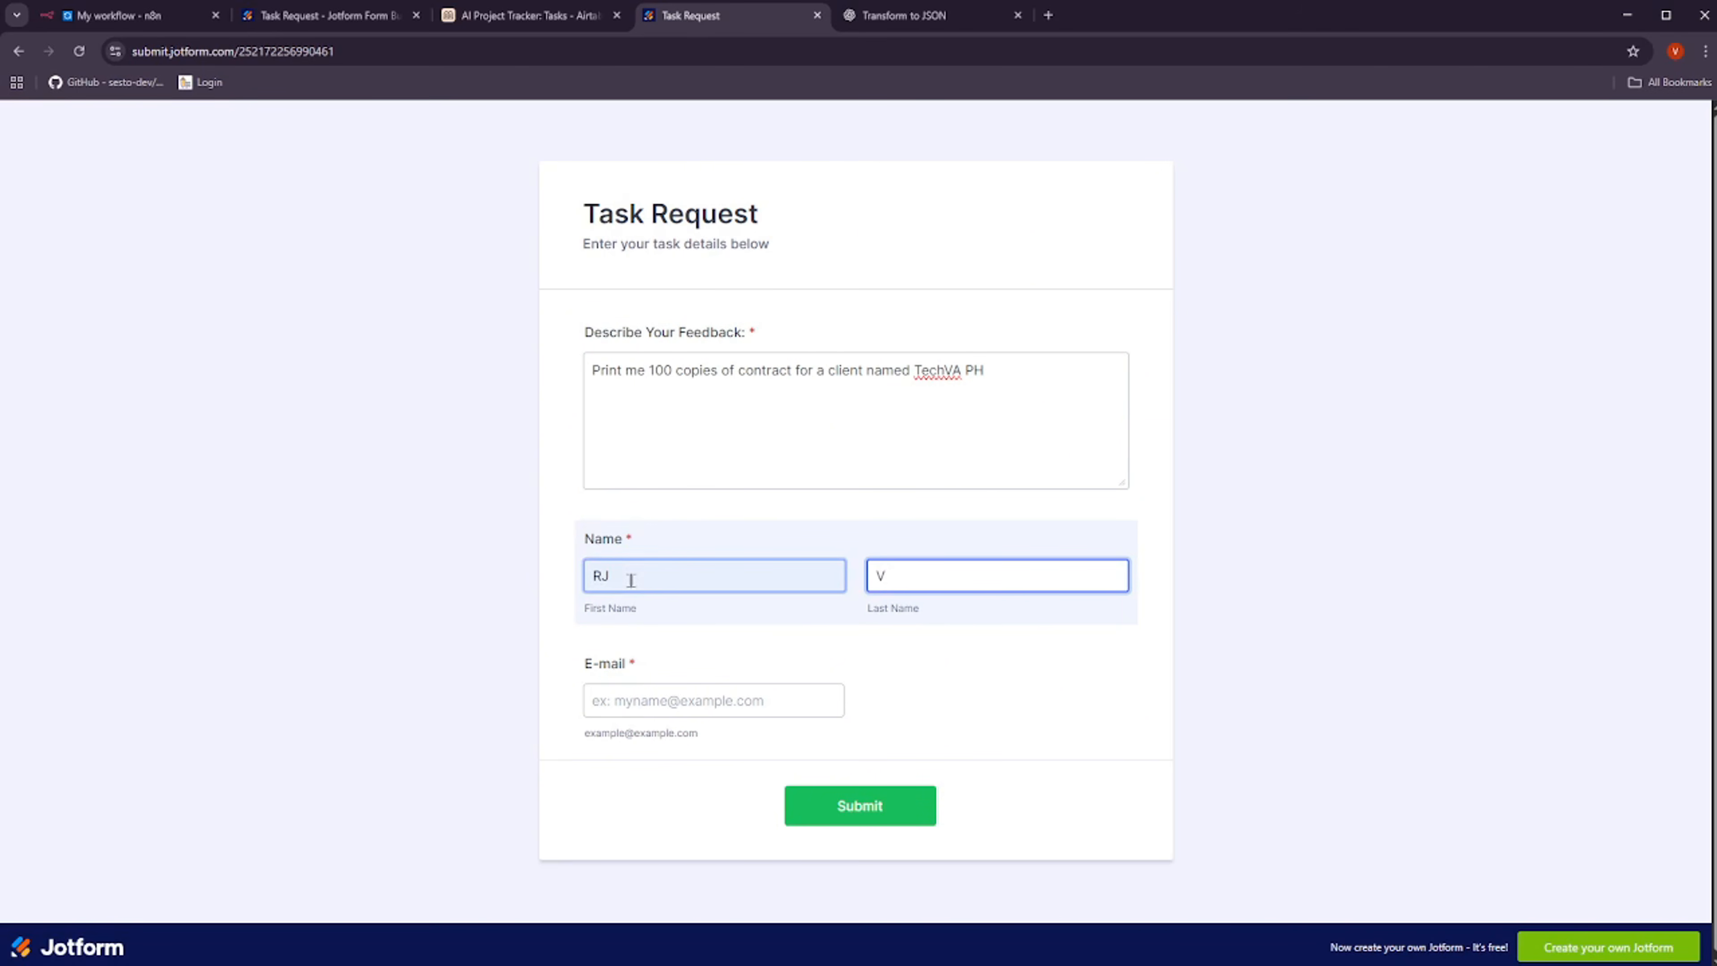
click(638, 691)
click(718, 765)
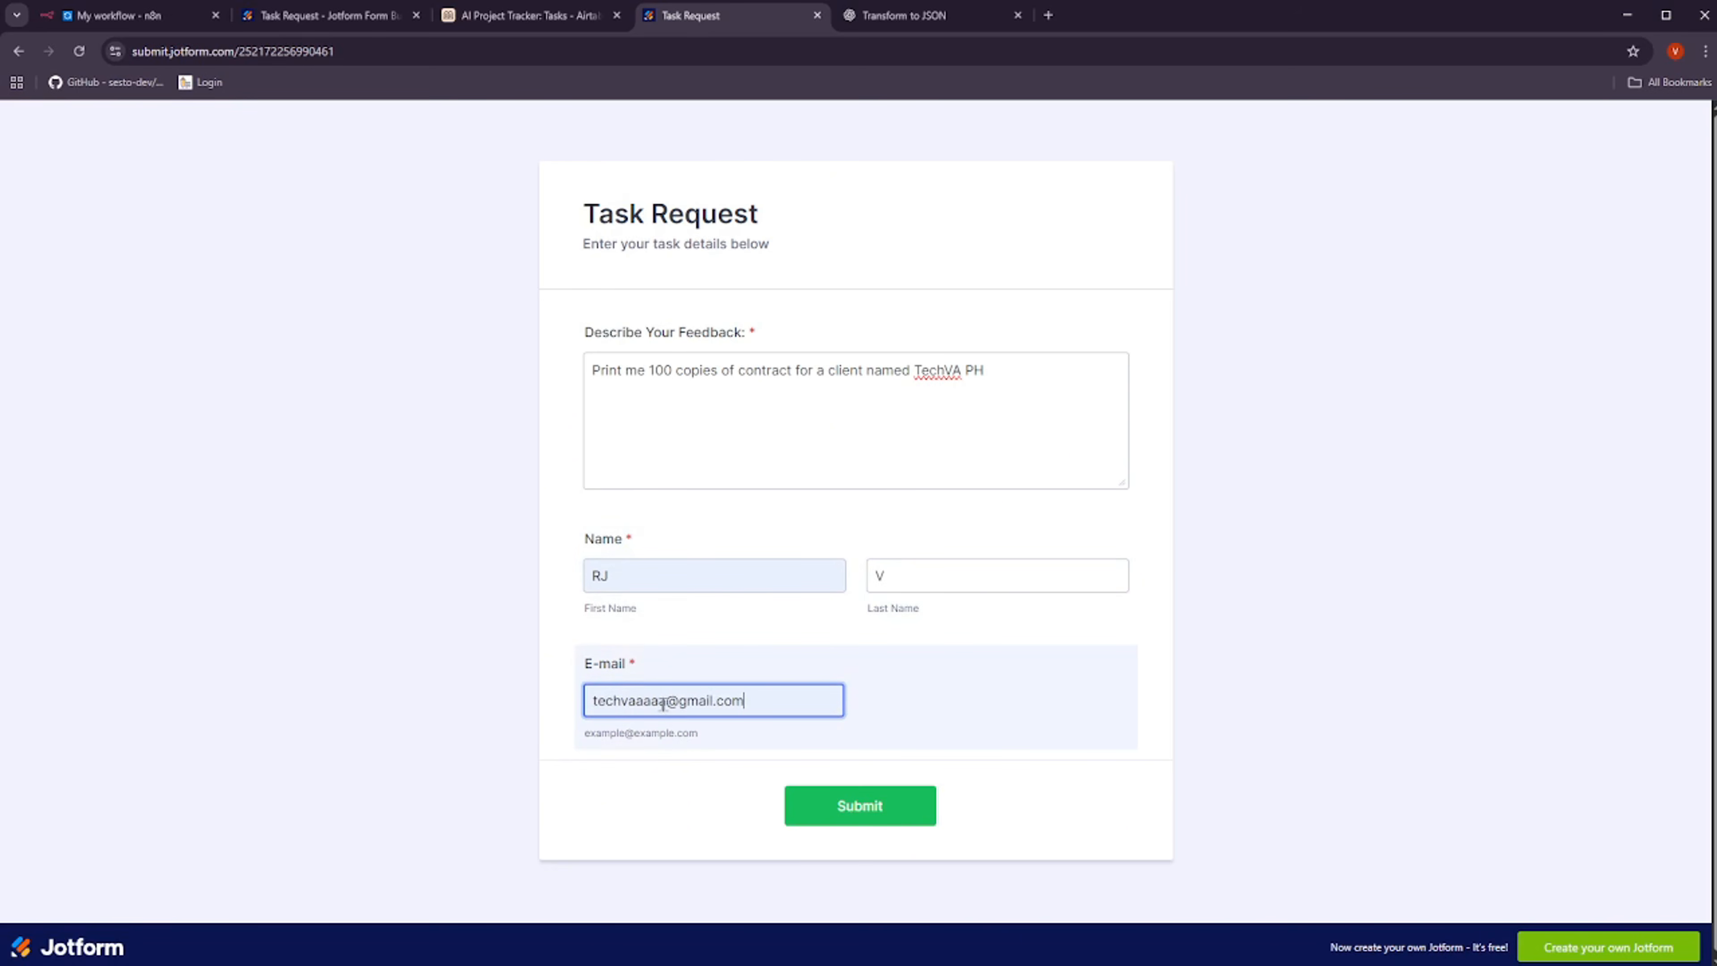
key(BackSpace)
key(BackSpace)
key(BackSpace)
key(BackSpace)
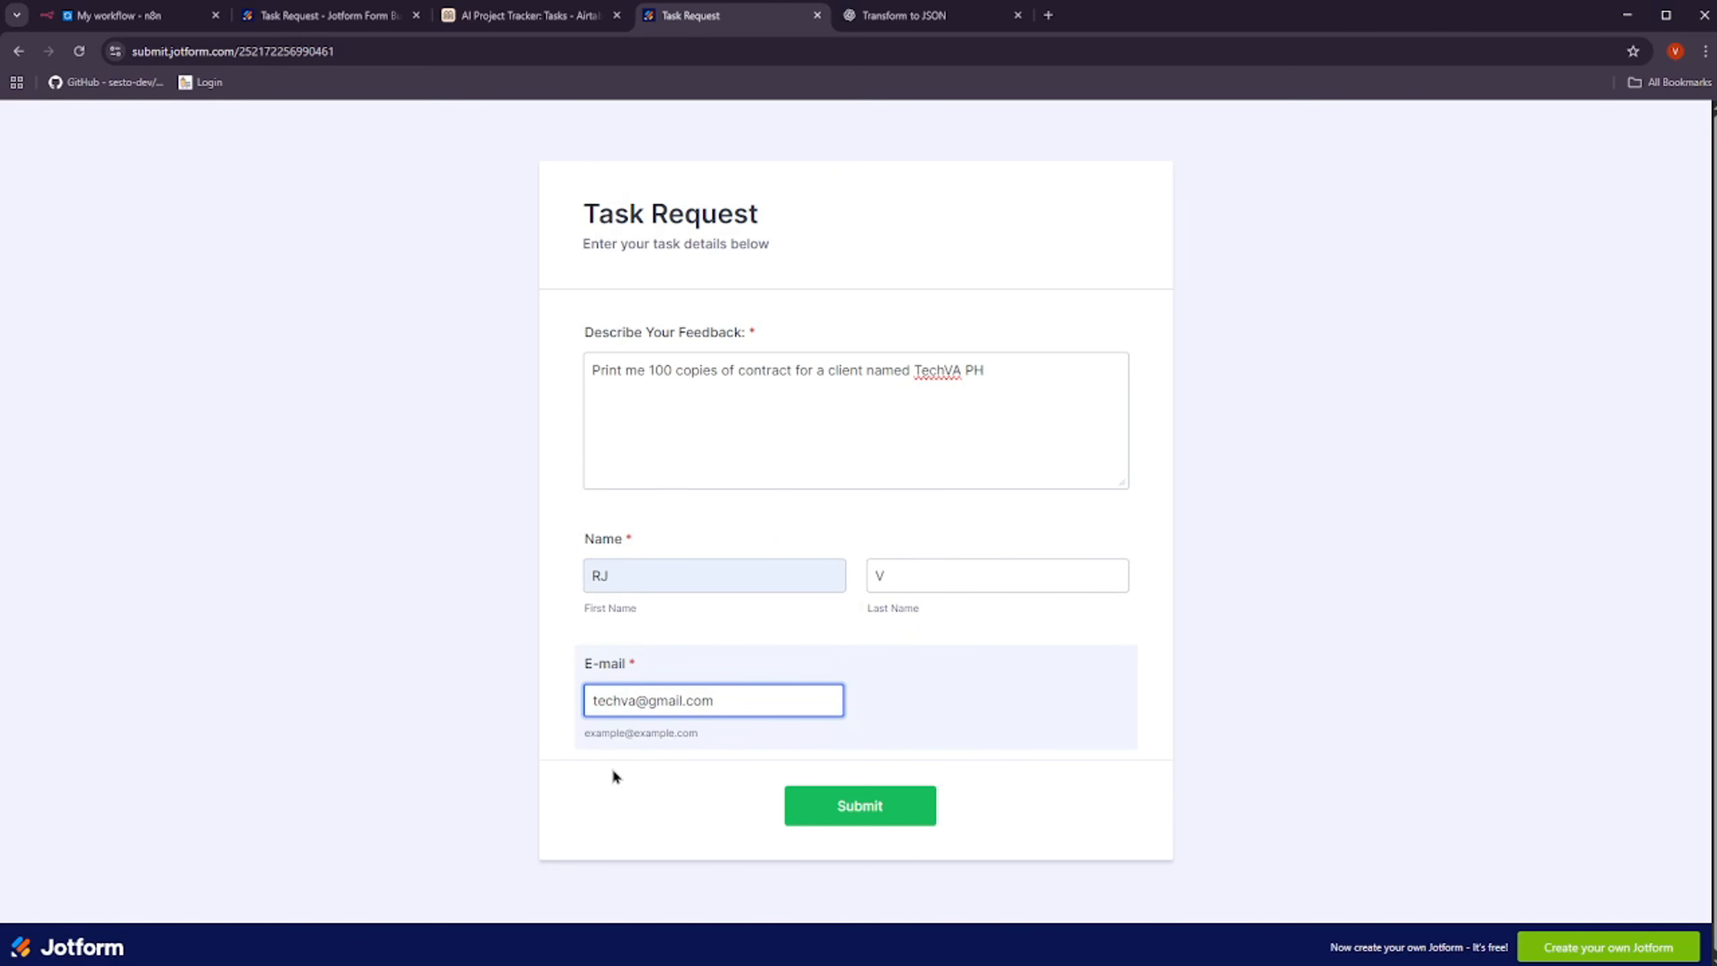
text(BBB)
click(858, 811)
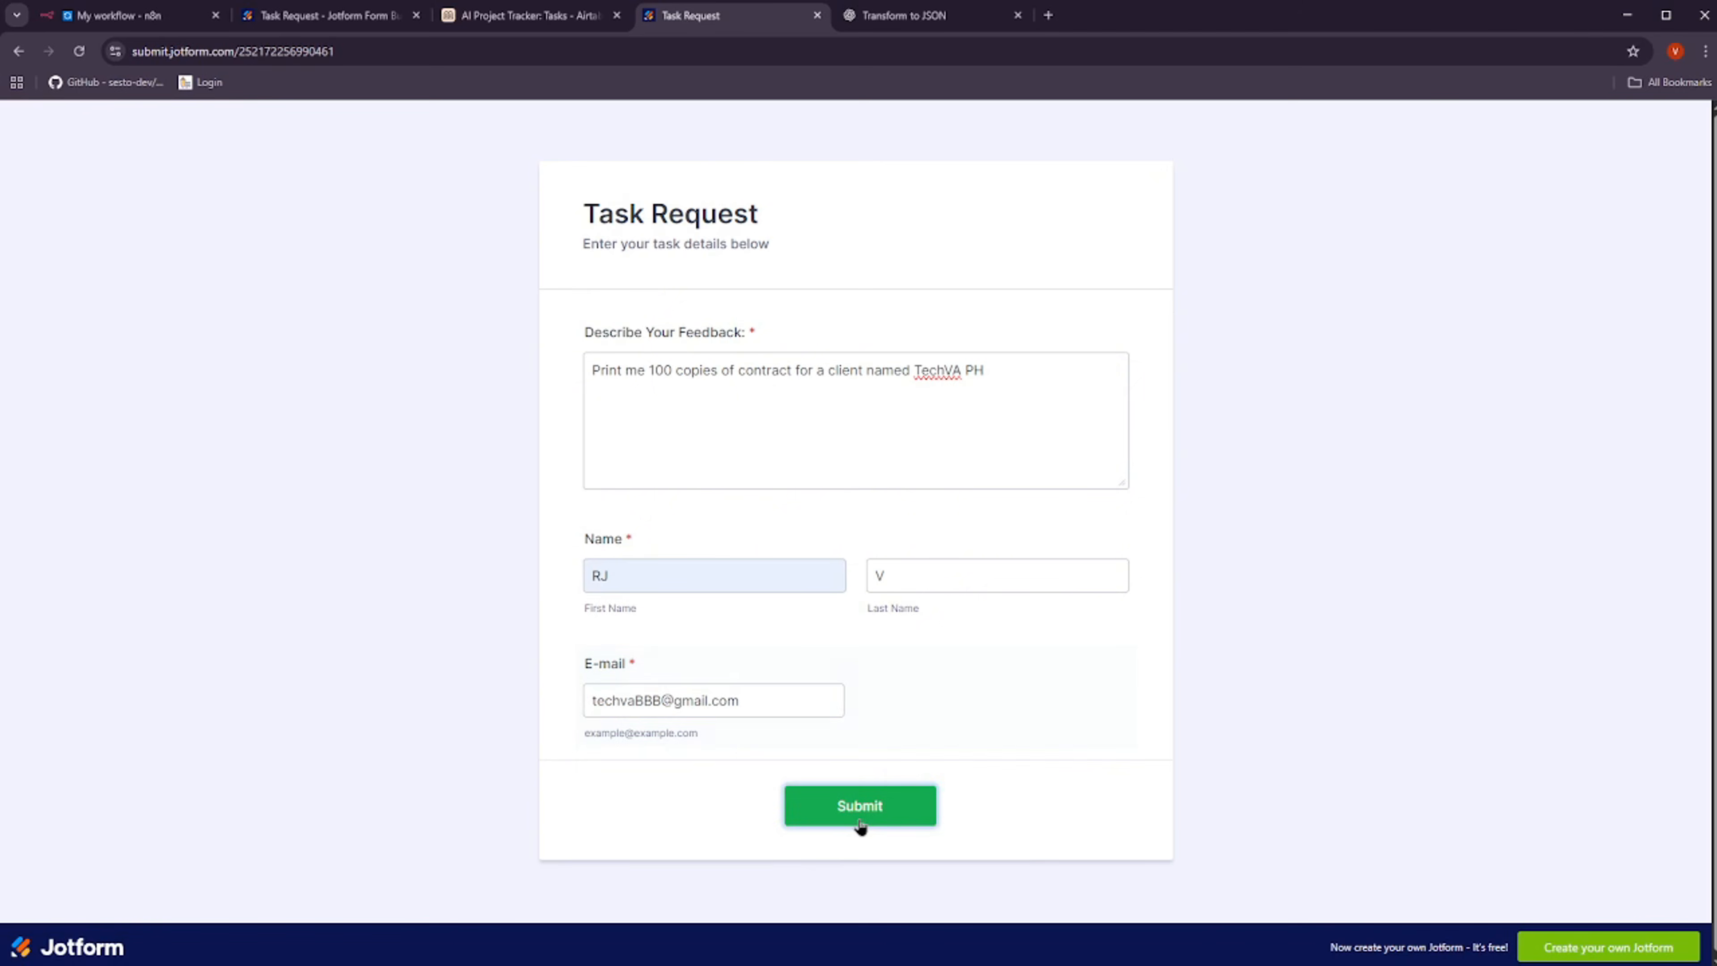
Check the workflow run in n8n, then inspect the newest record's Task Name, Description and Requestor Email in Airtable's Tasks table
click(174, 20)
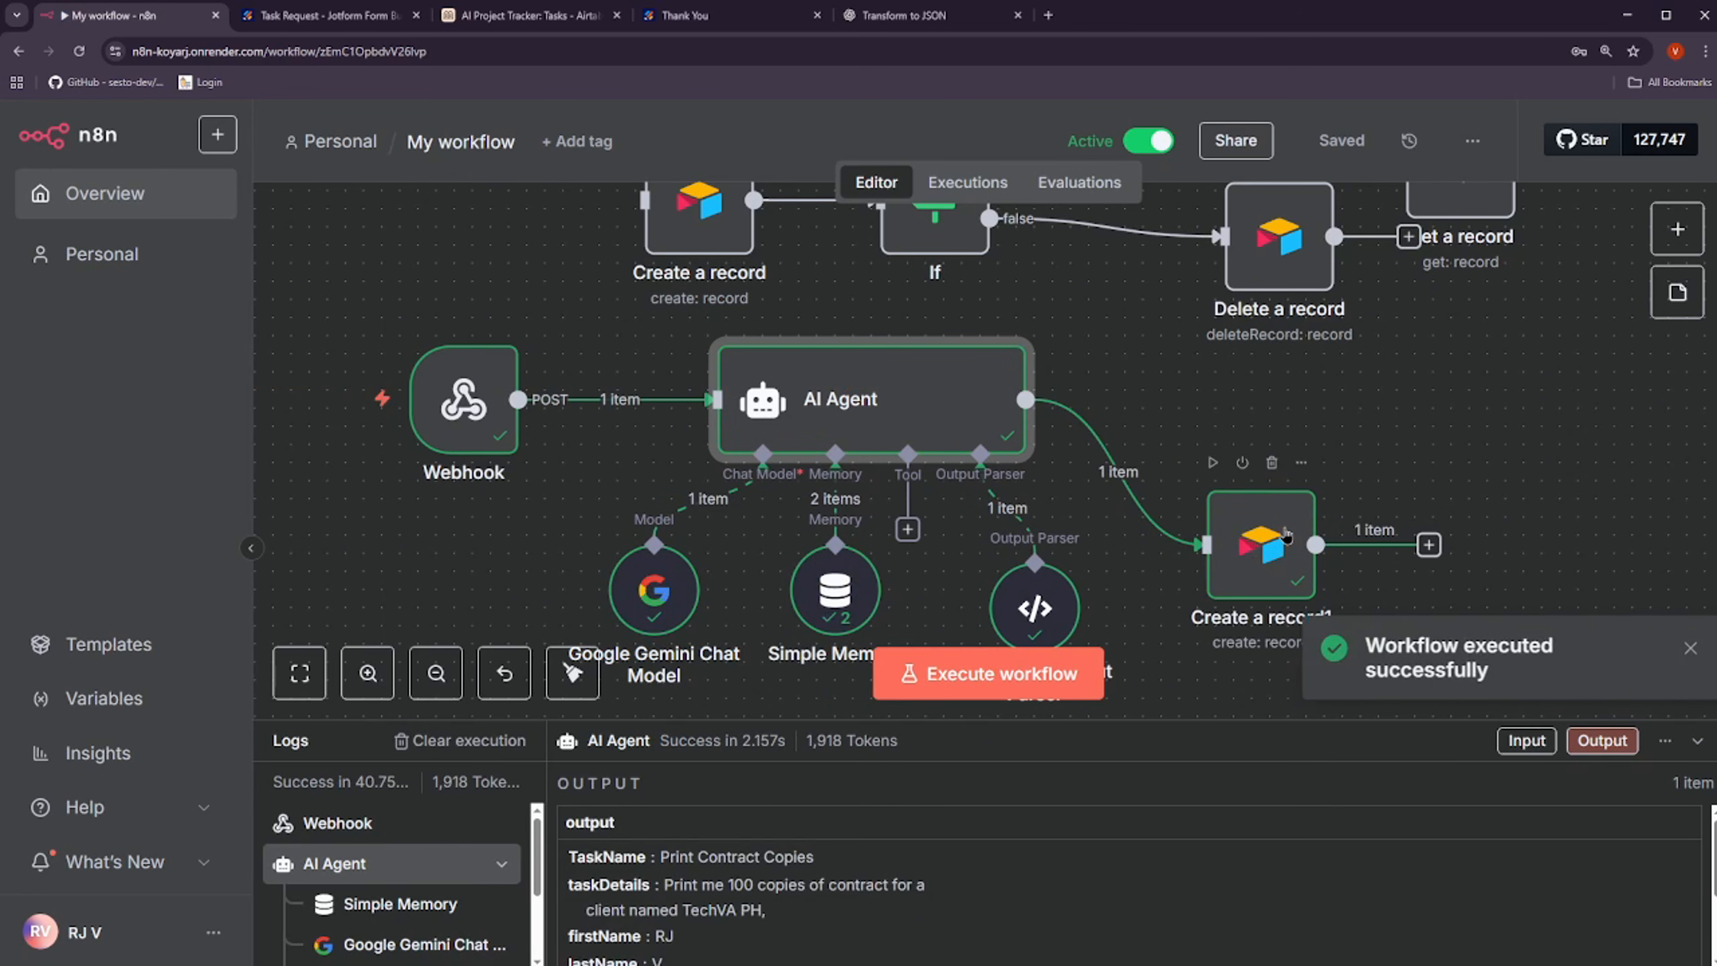
click(315, 16)
click(524, 15)
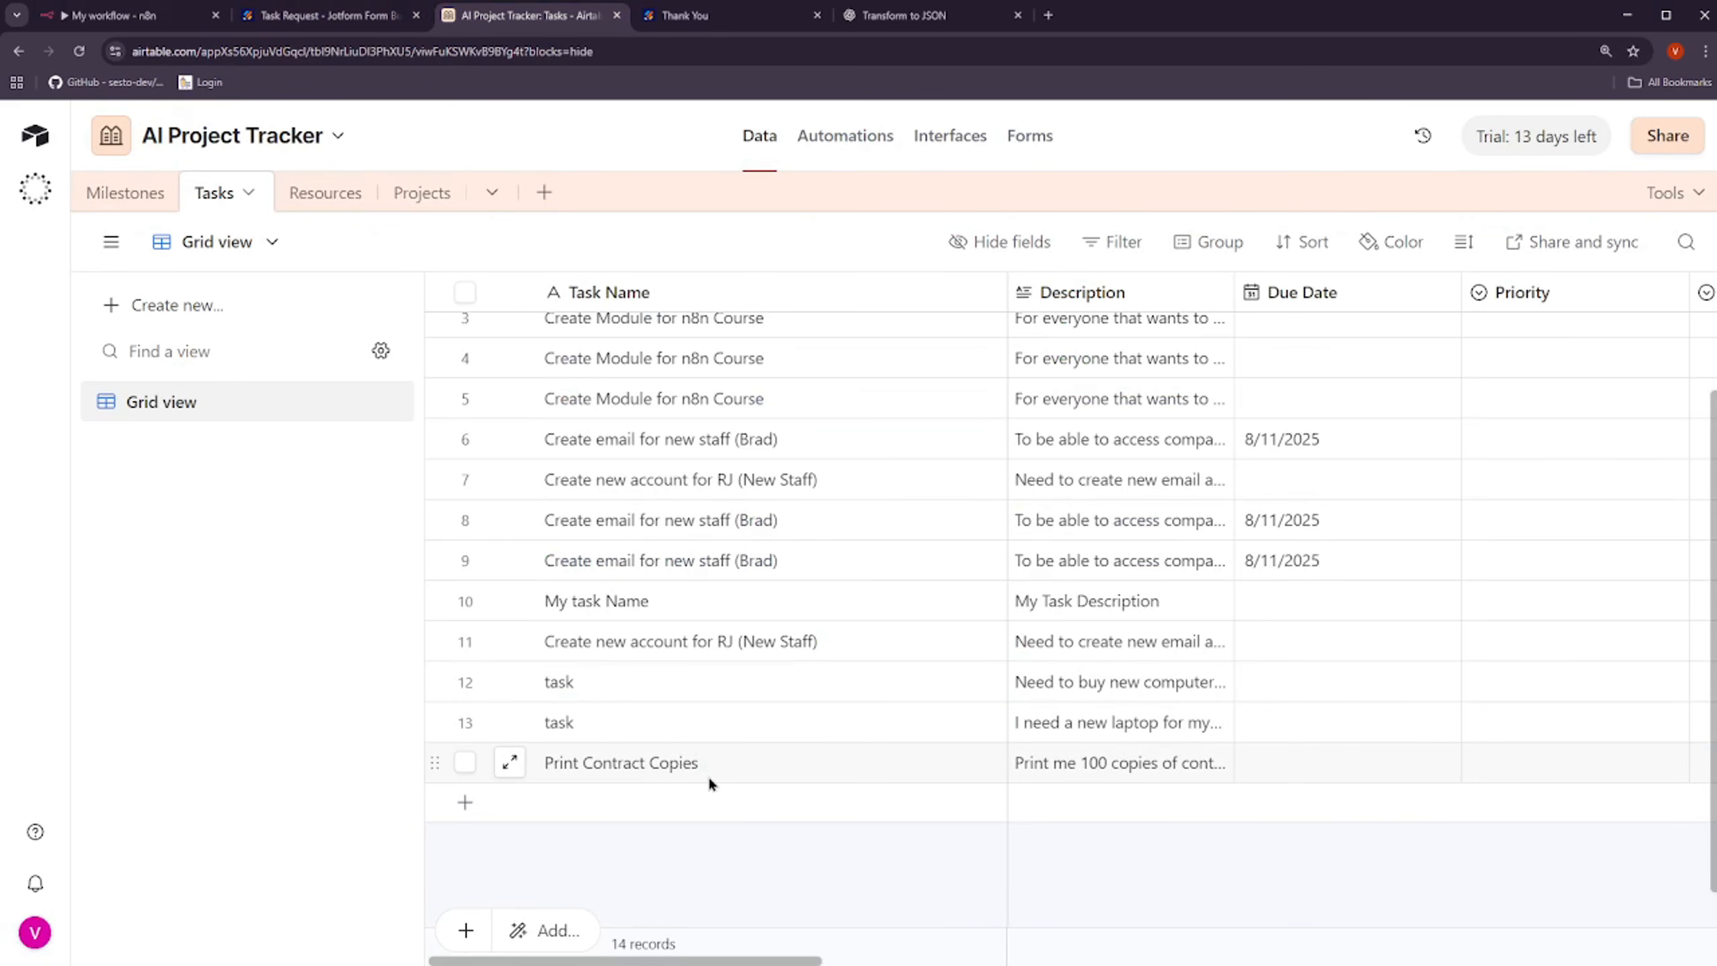
click(1139, 774)
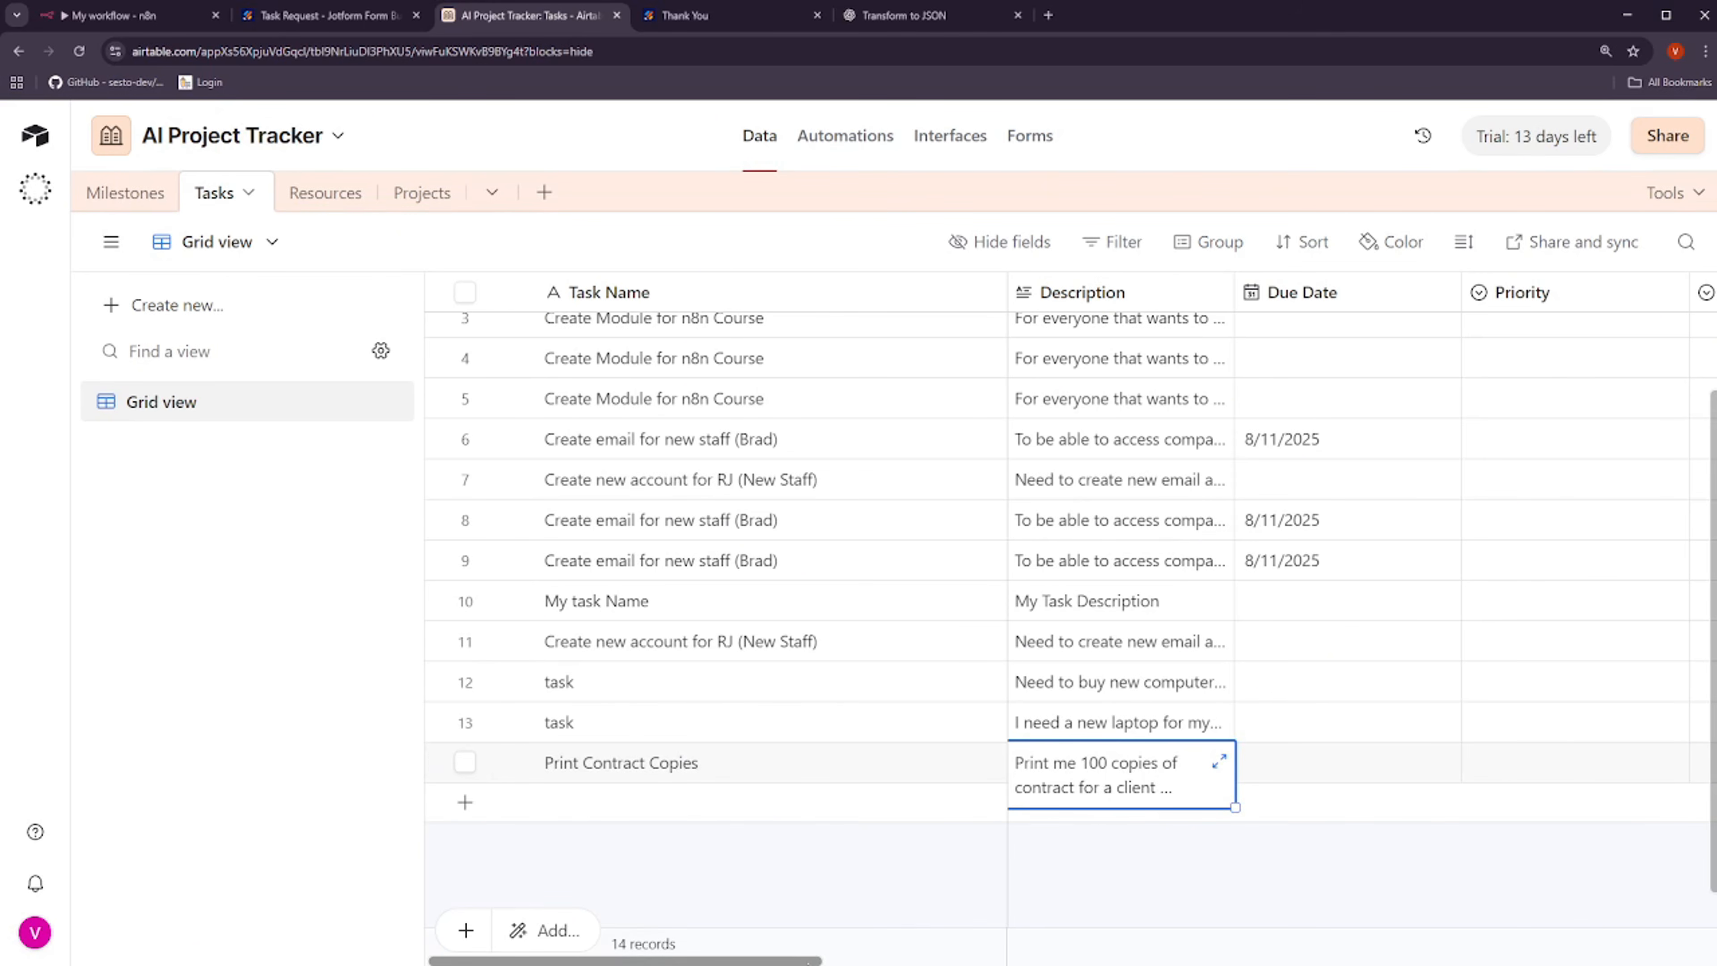
drag(804, 960, 1622, 957)
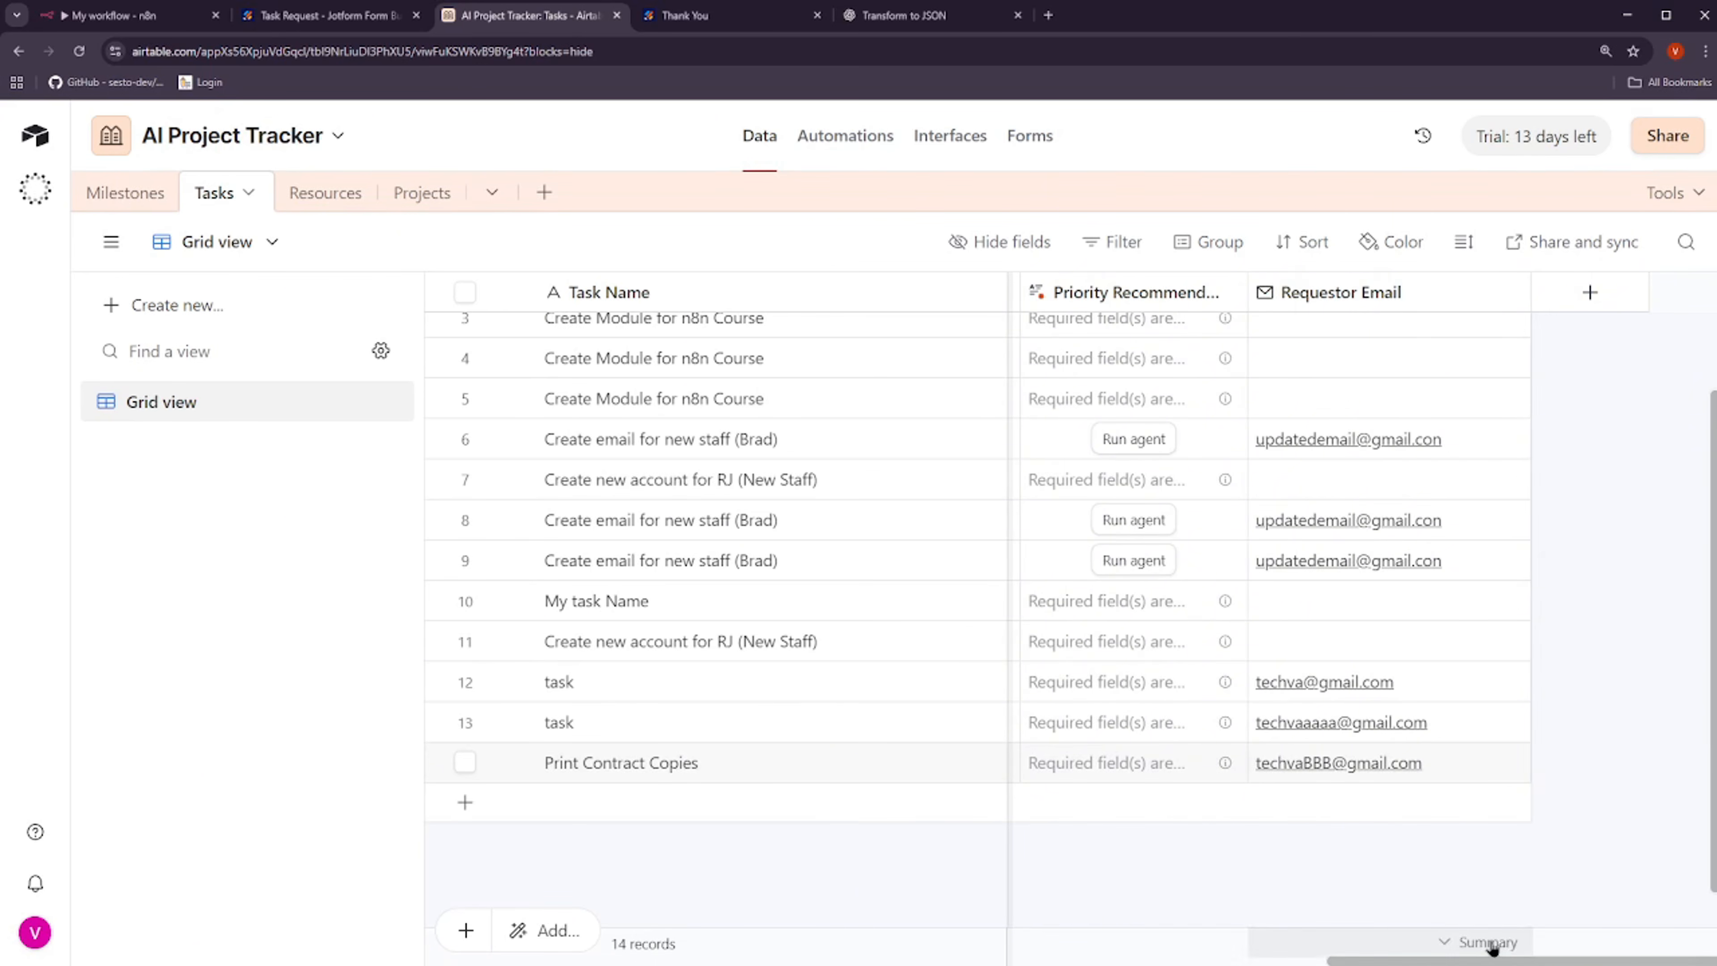
drag(1473, 959, 608, 959)
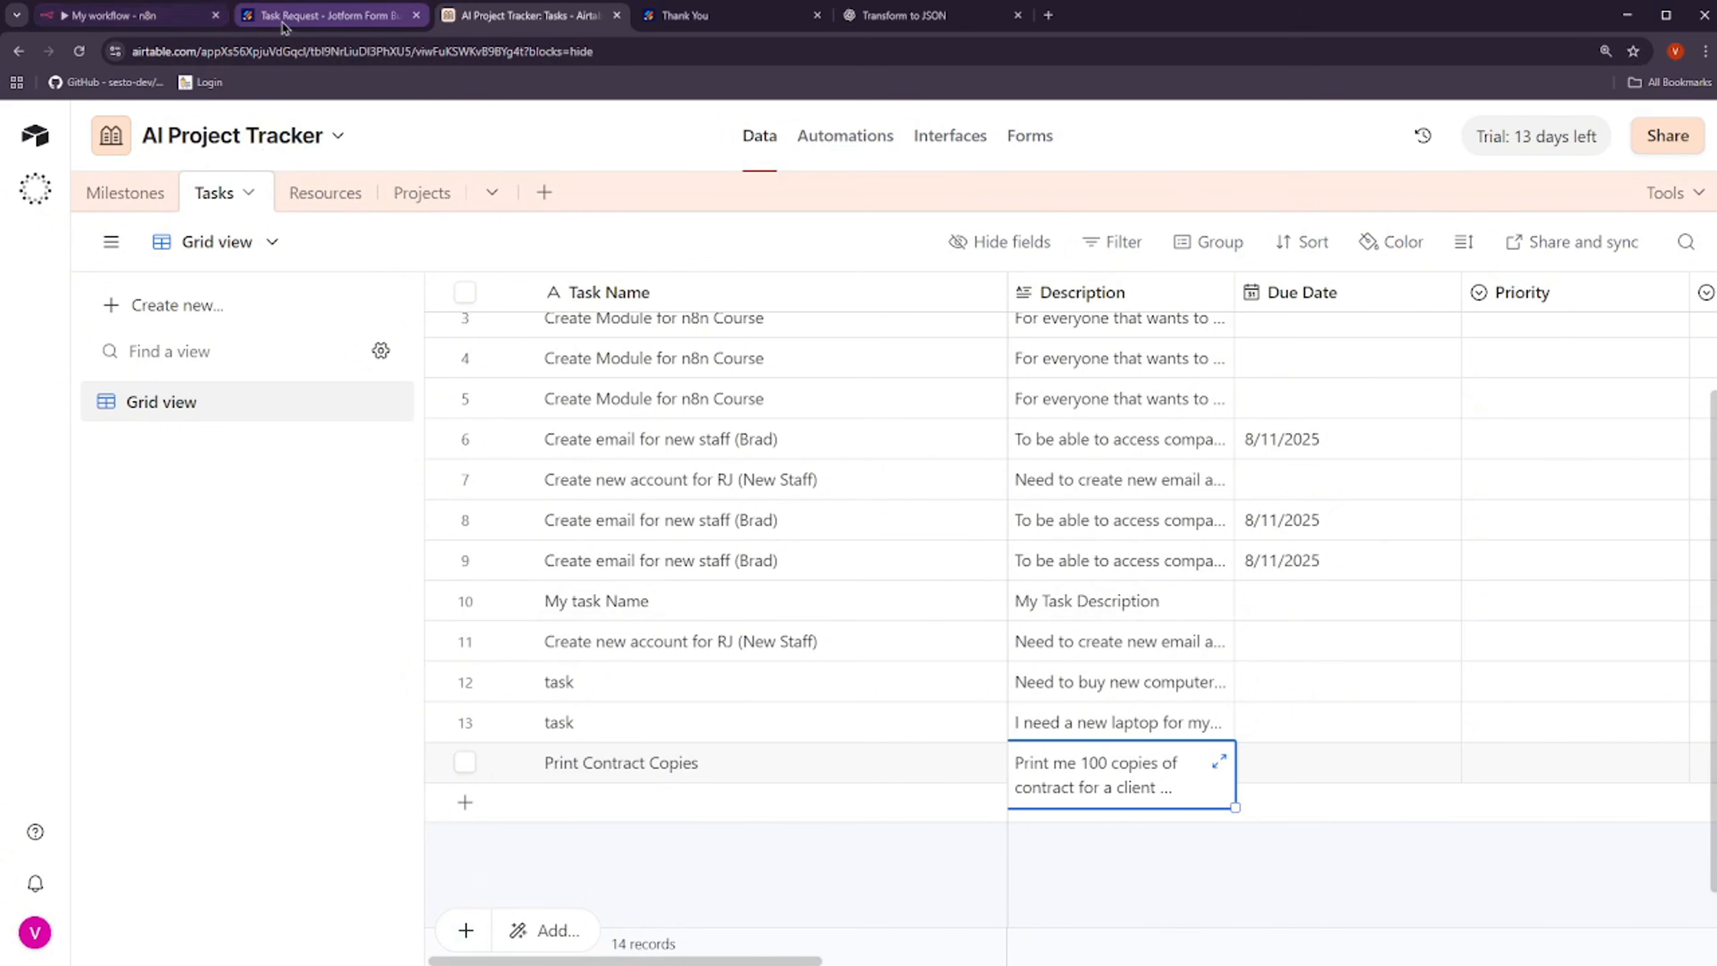
Switch to n8n and examine the Webhook node's JSON output, down to the submitted form data in the "pretty" field
click(151, 15)
drag(865, 411, 919, 374)
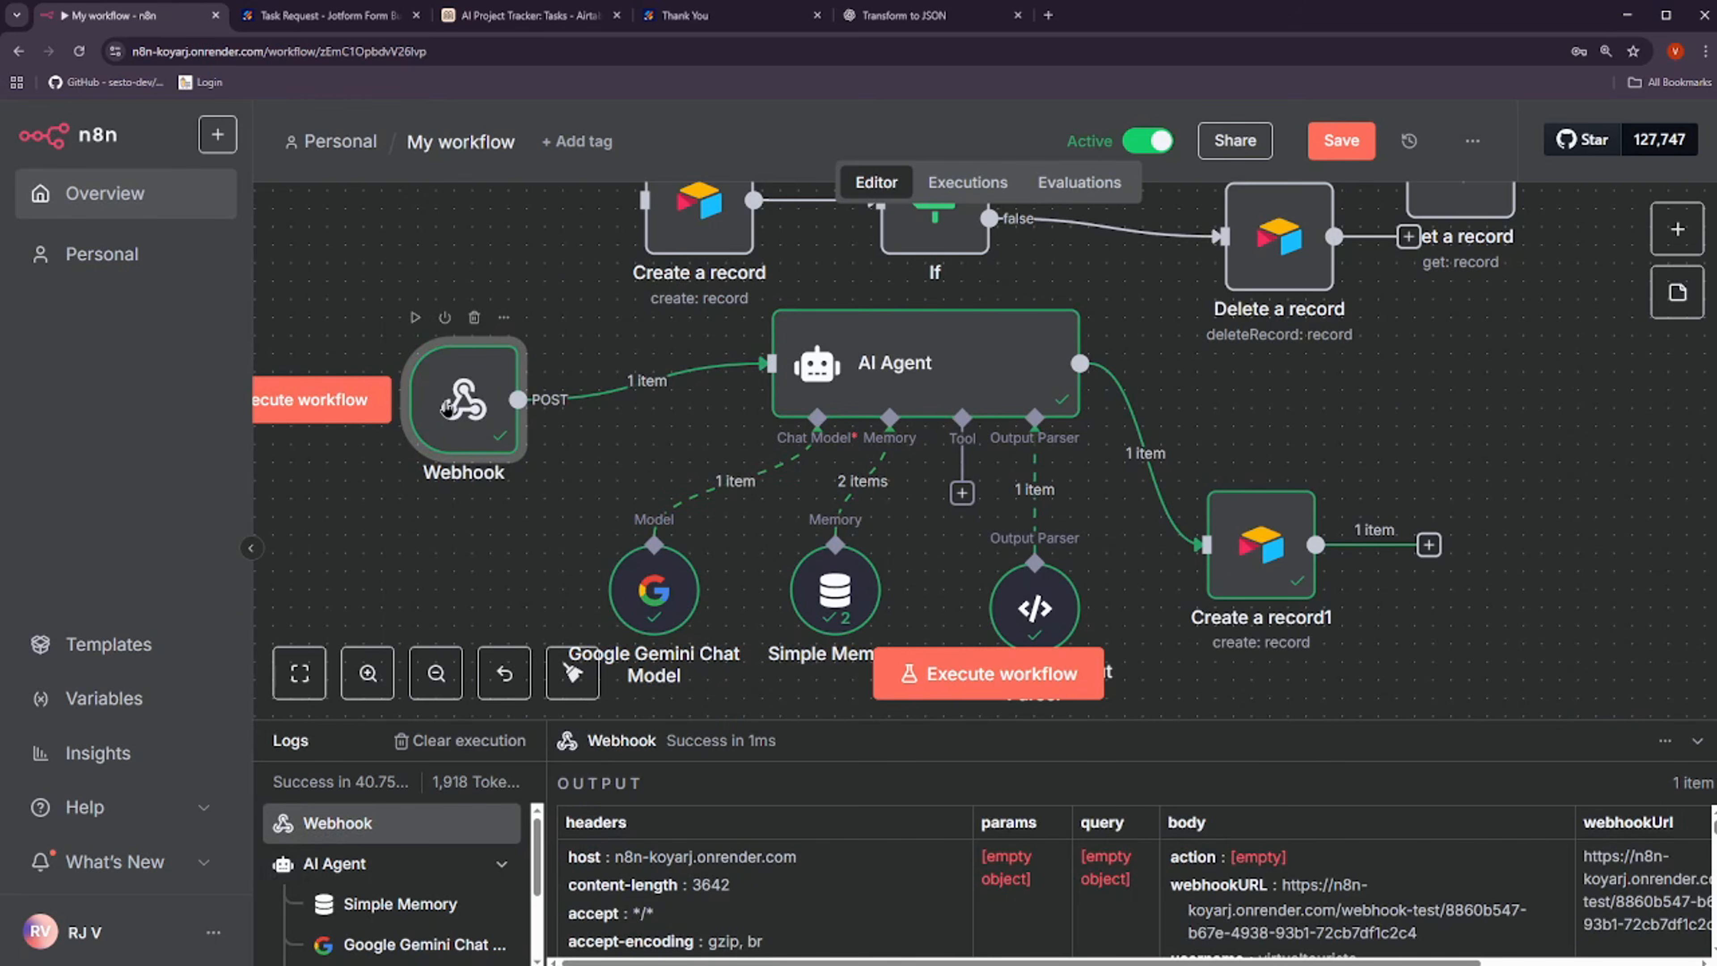
double_click(436, 411)
scroll(1287, 482, down, 1)
scroll(1287, 481, down, 10)
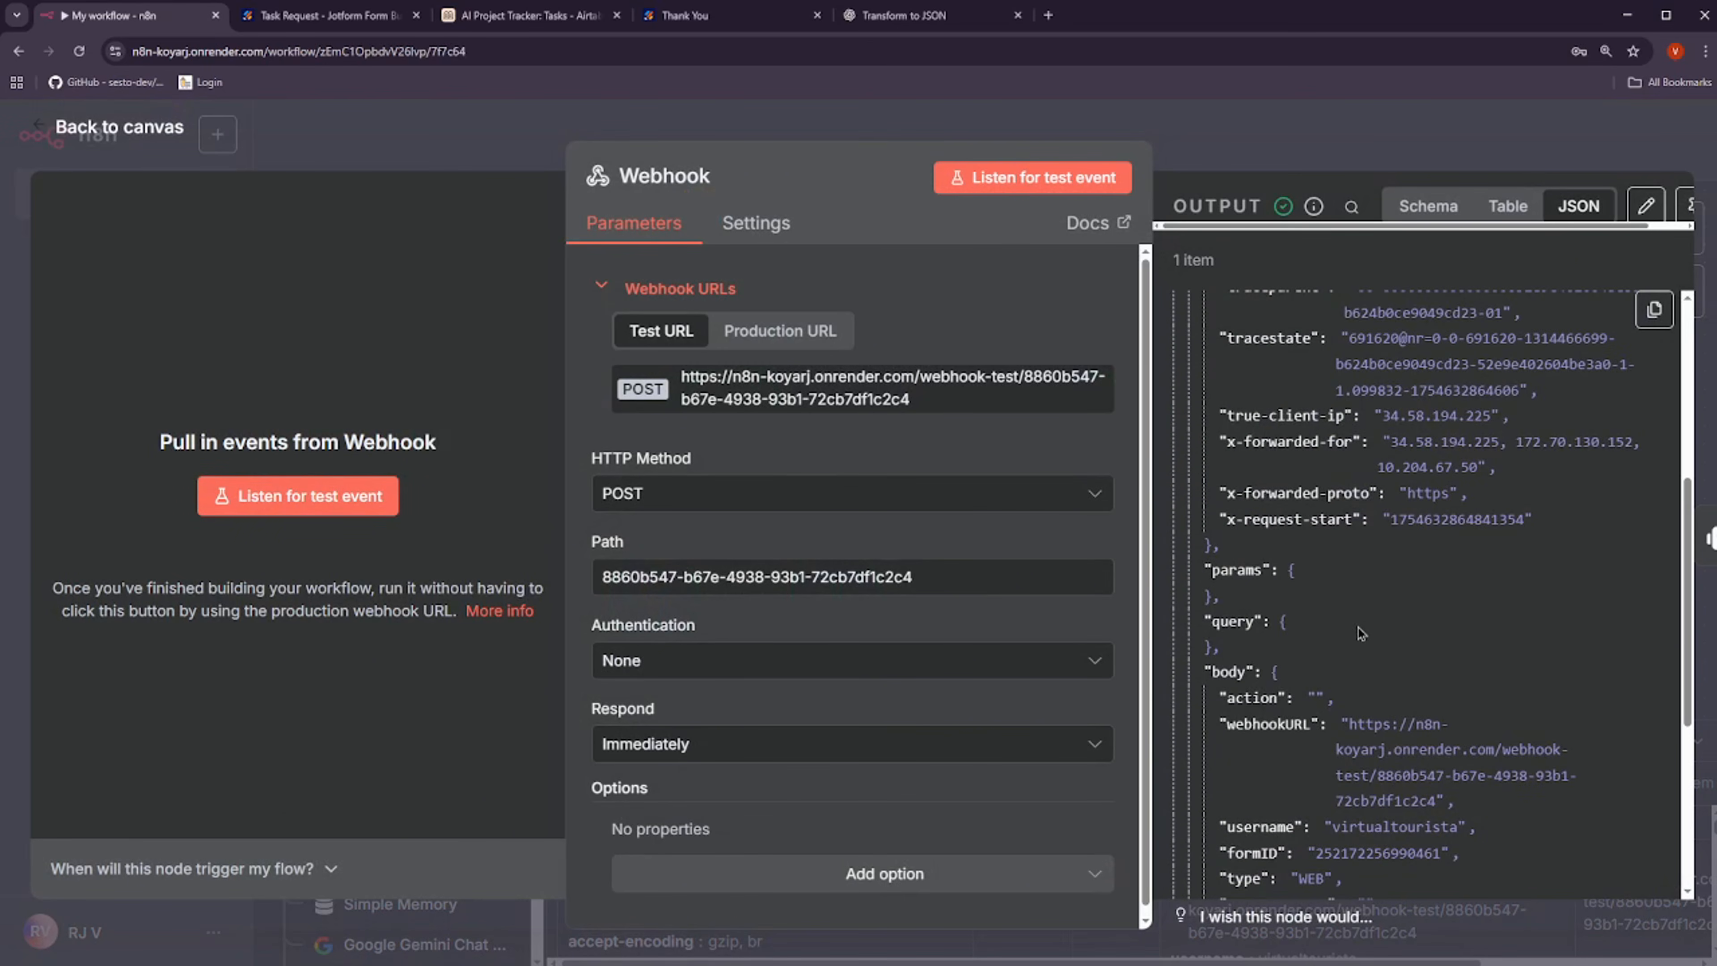
scroll(1352, 575, up, 4)
scroll(1418, 655, down, 2)
scroll(1418, 656, down, 10)
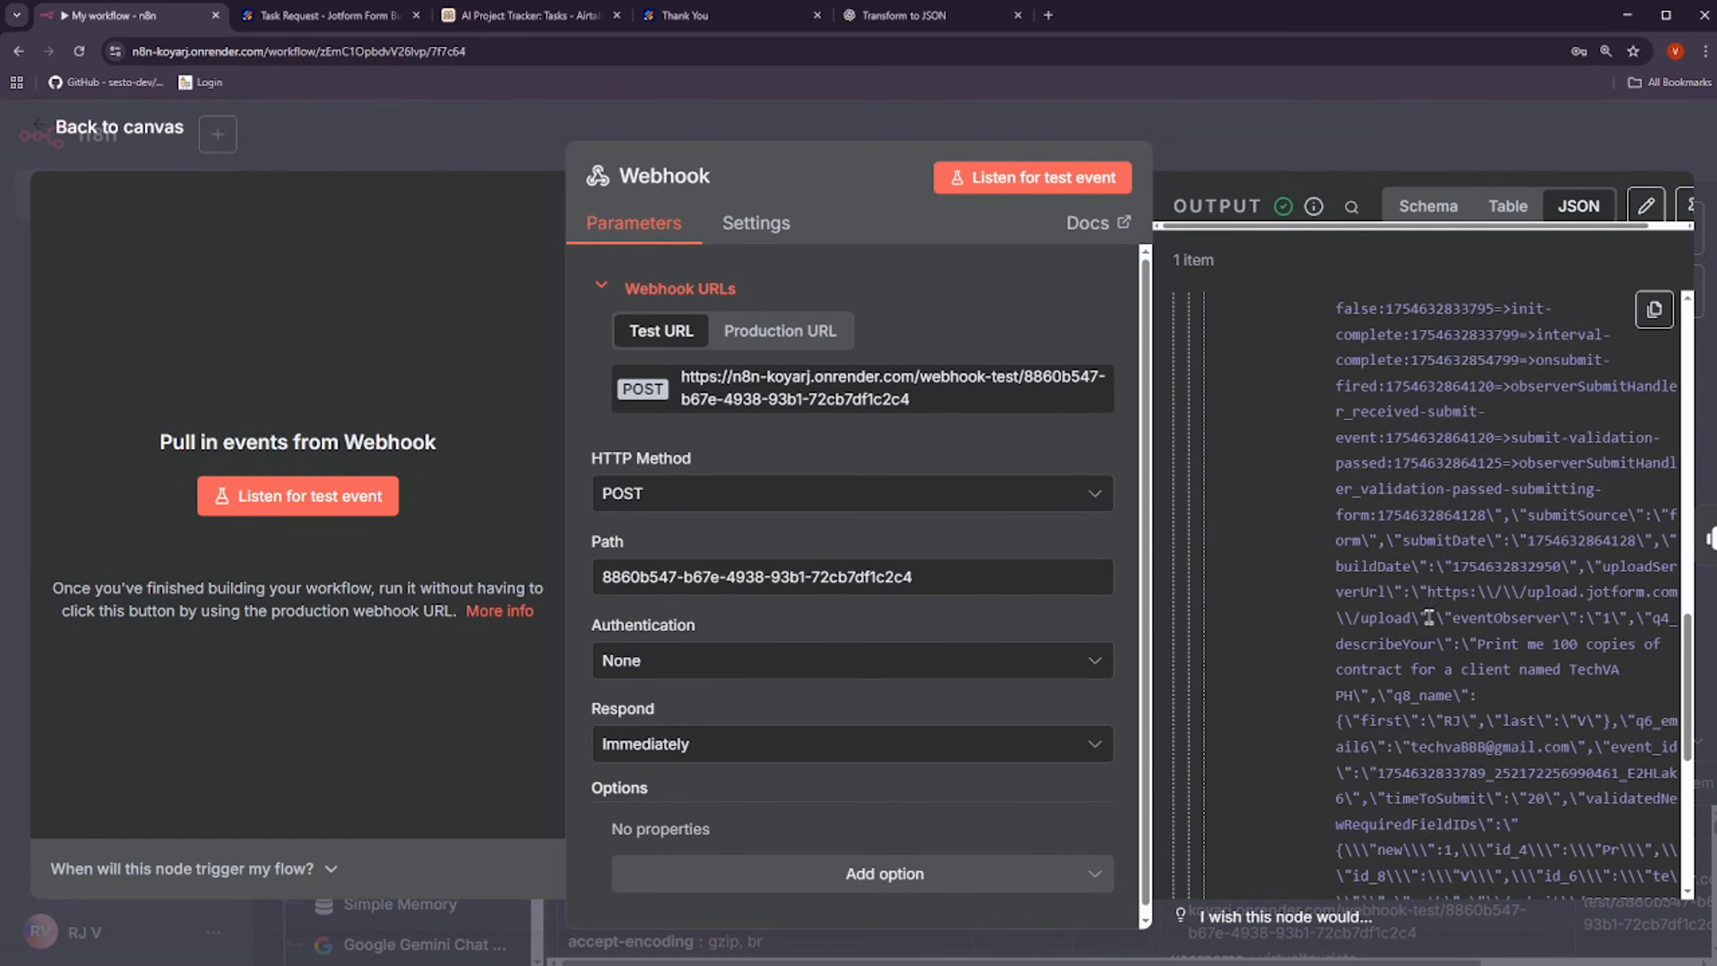
drag(1459, 503, 1544, 522)
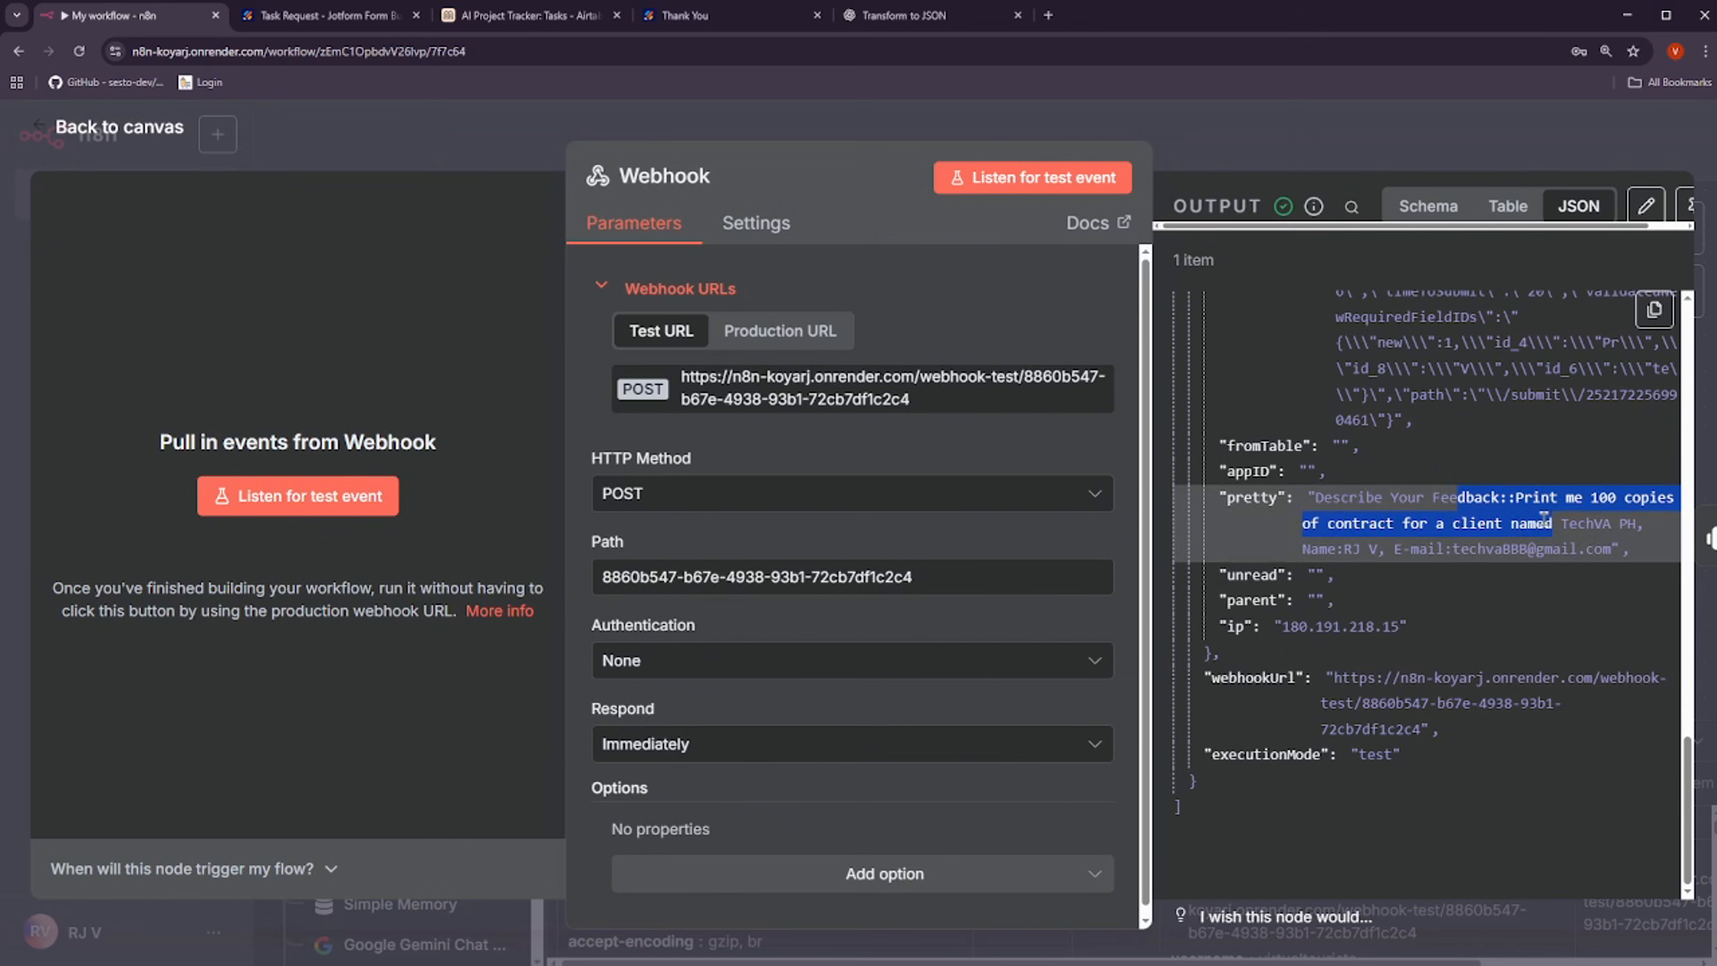
click(1448, 506)
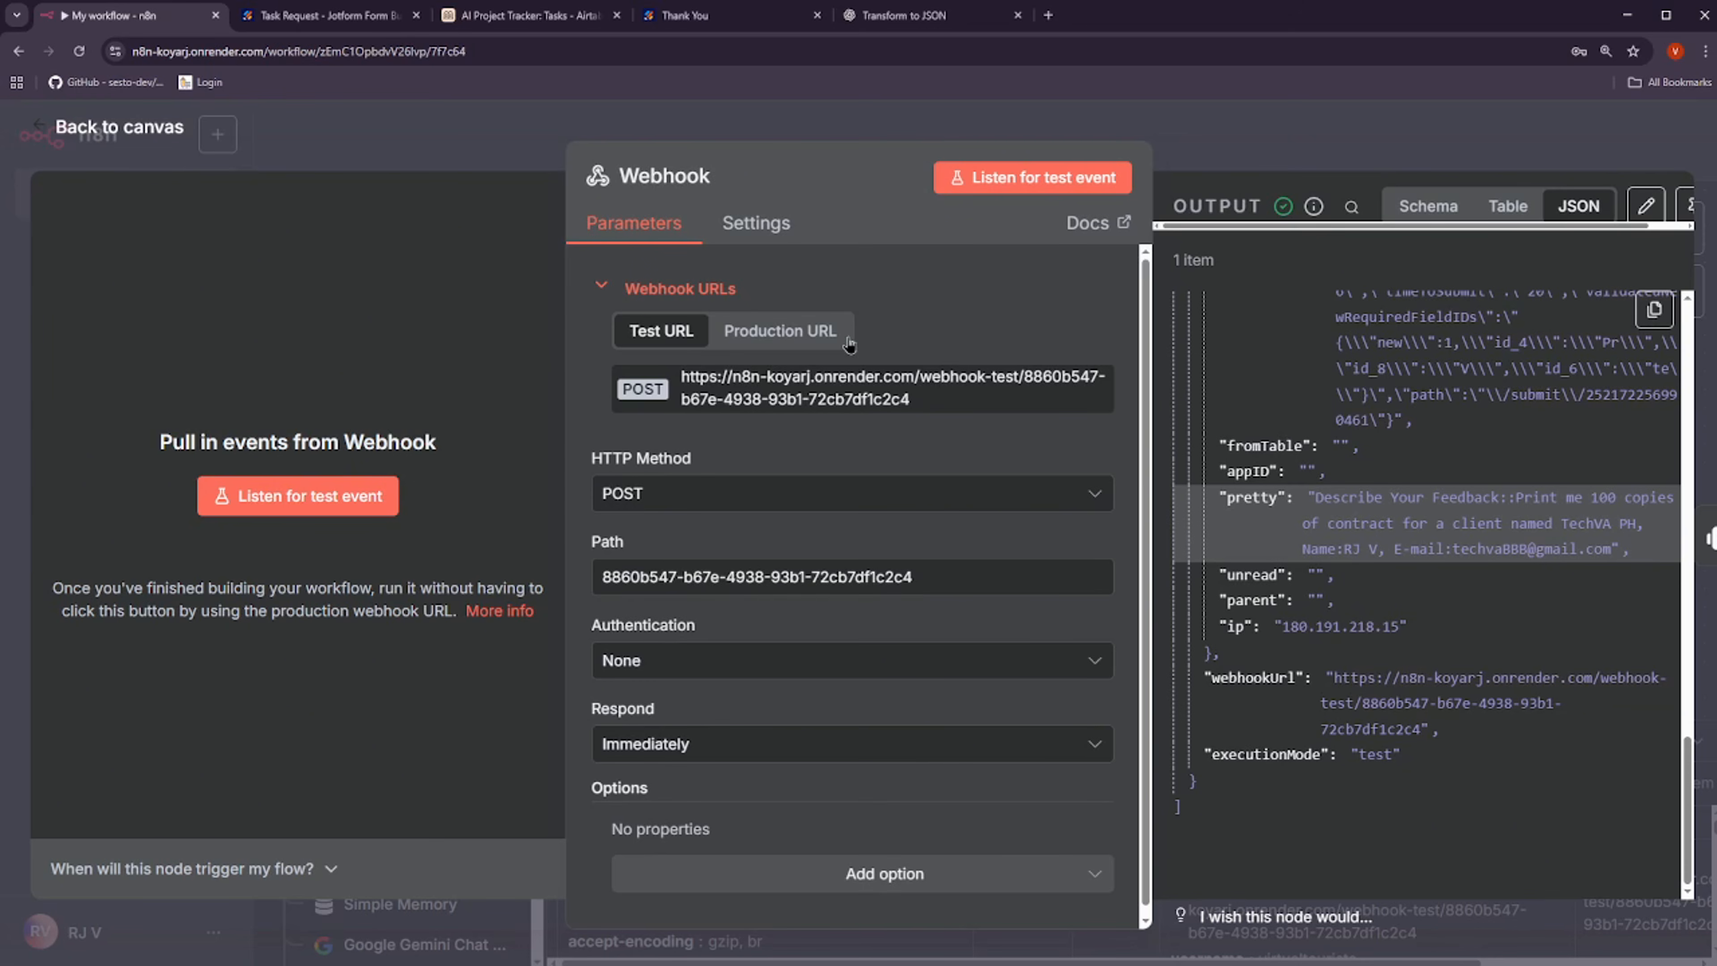
Open the AI Agent's prompt in the expanded expression editor and compare it with the original prompt in ChatGPT
click(409, 138)
double_click(899, 368)
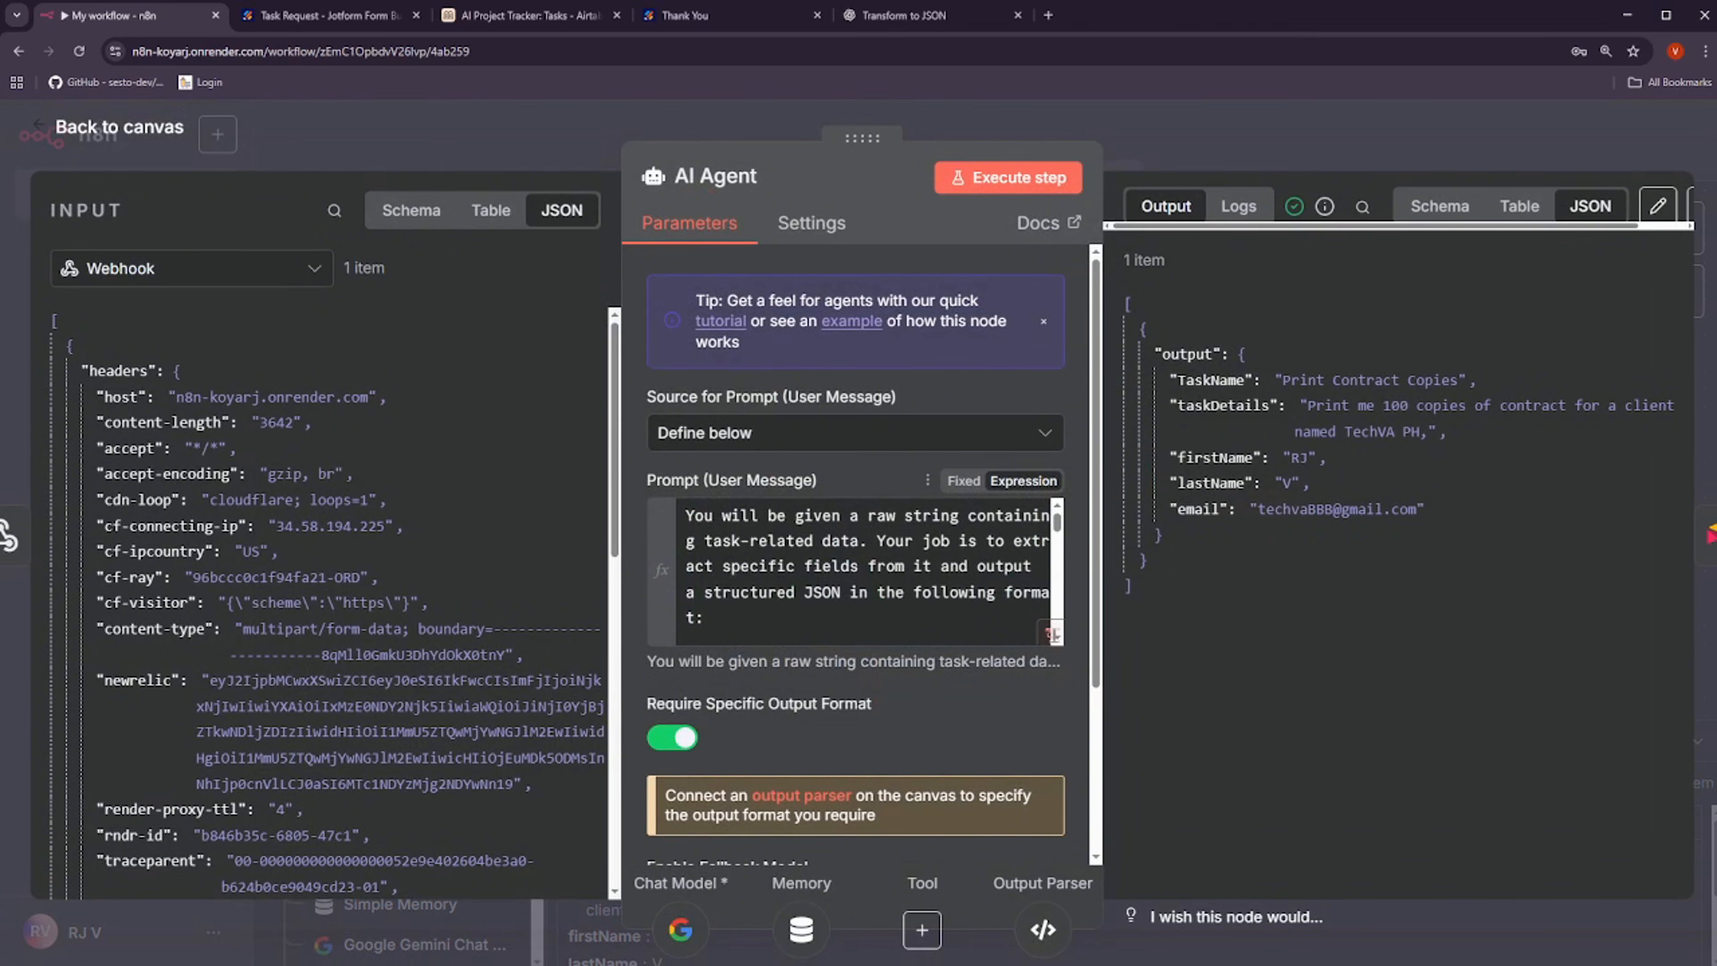
click(1052, 633)
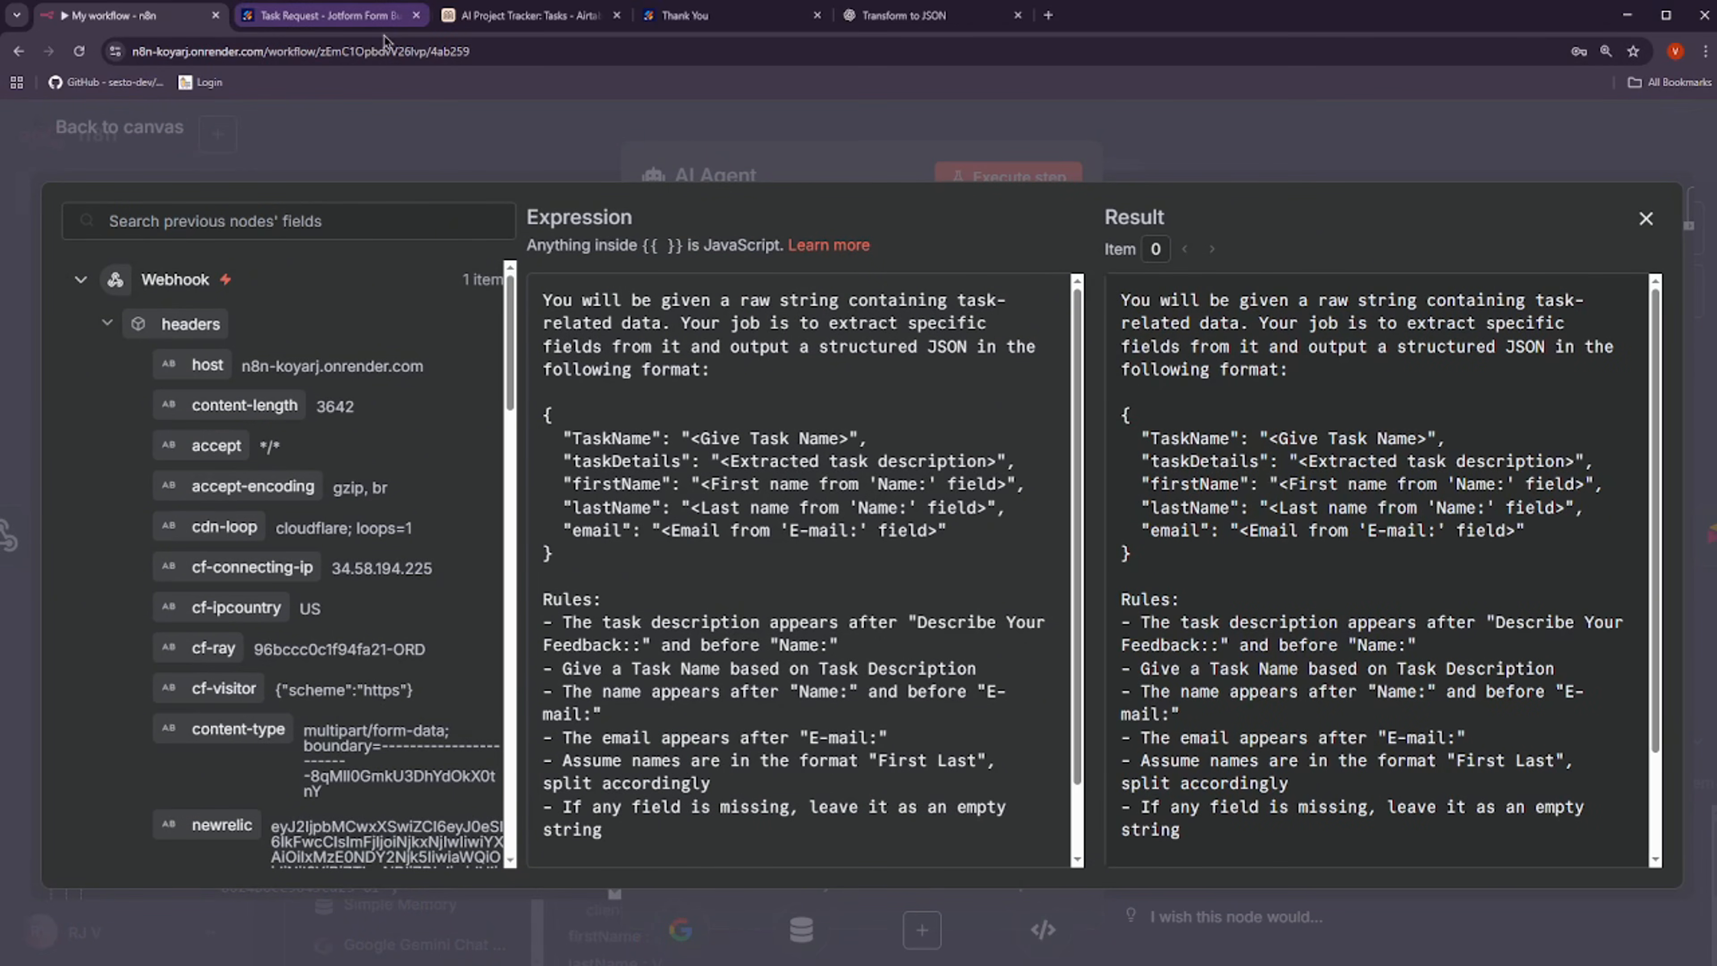
click(905, 15)
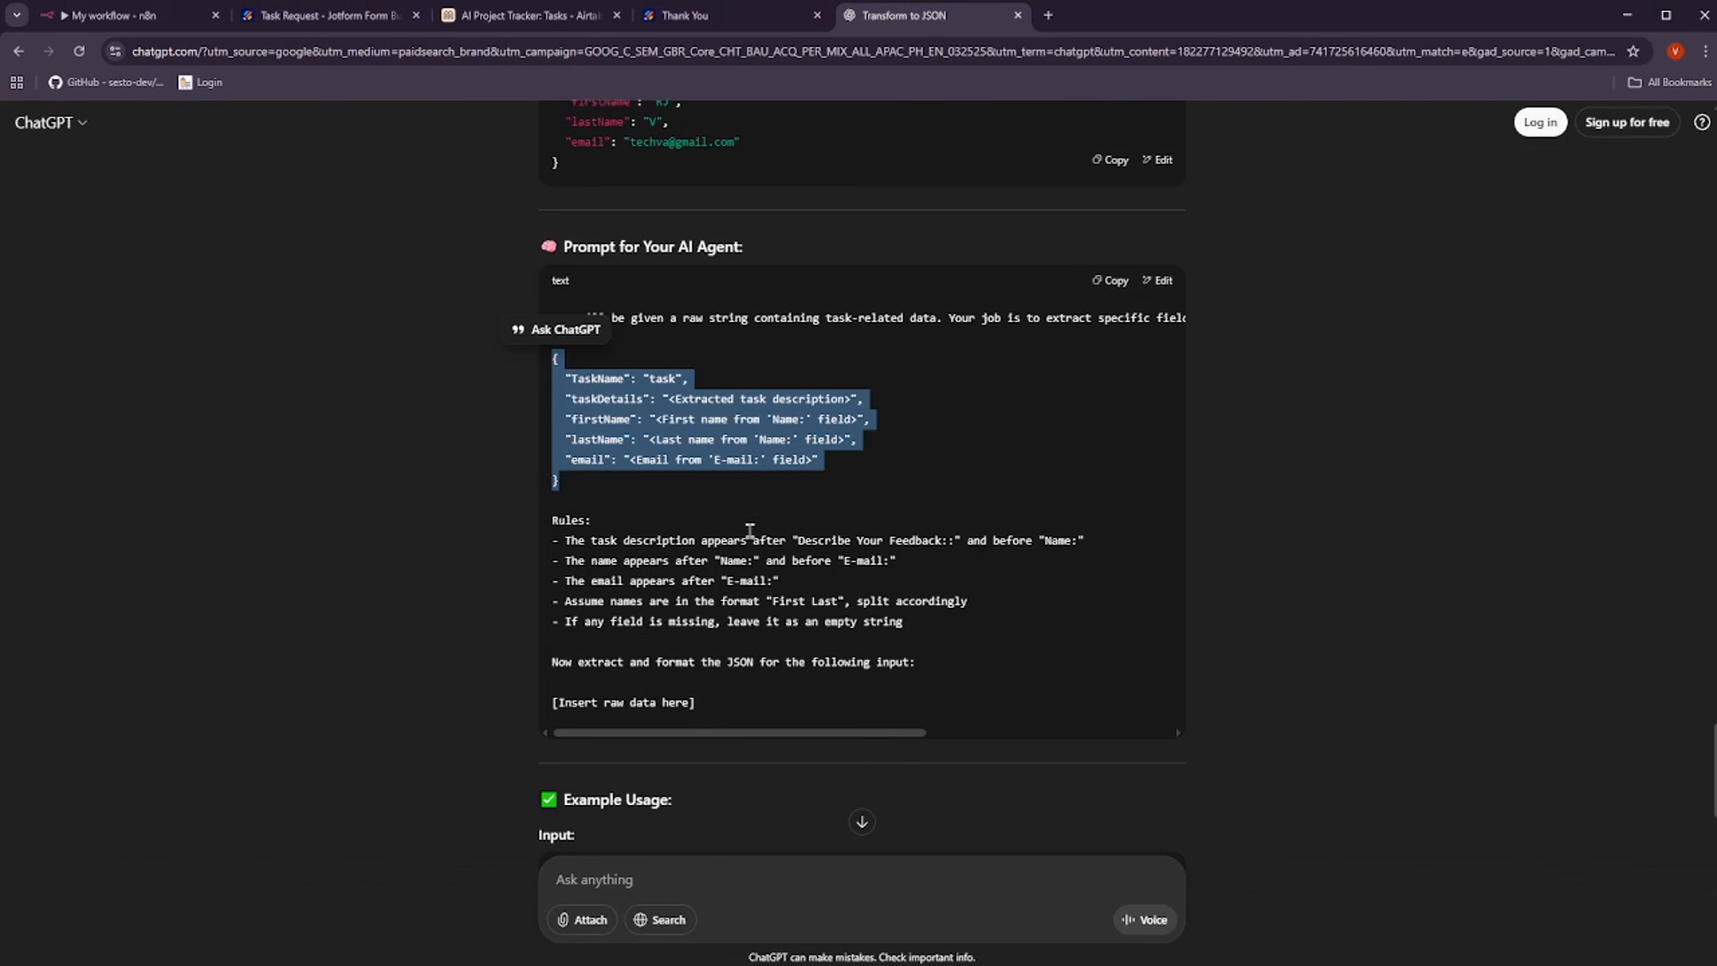
click(487, 264)
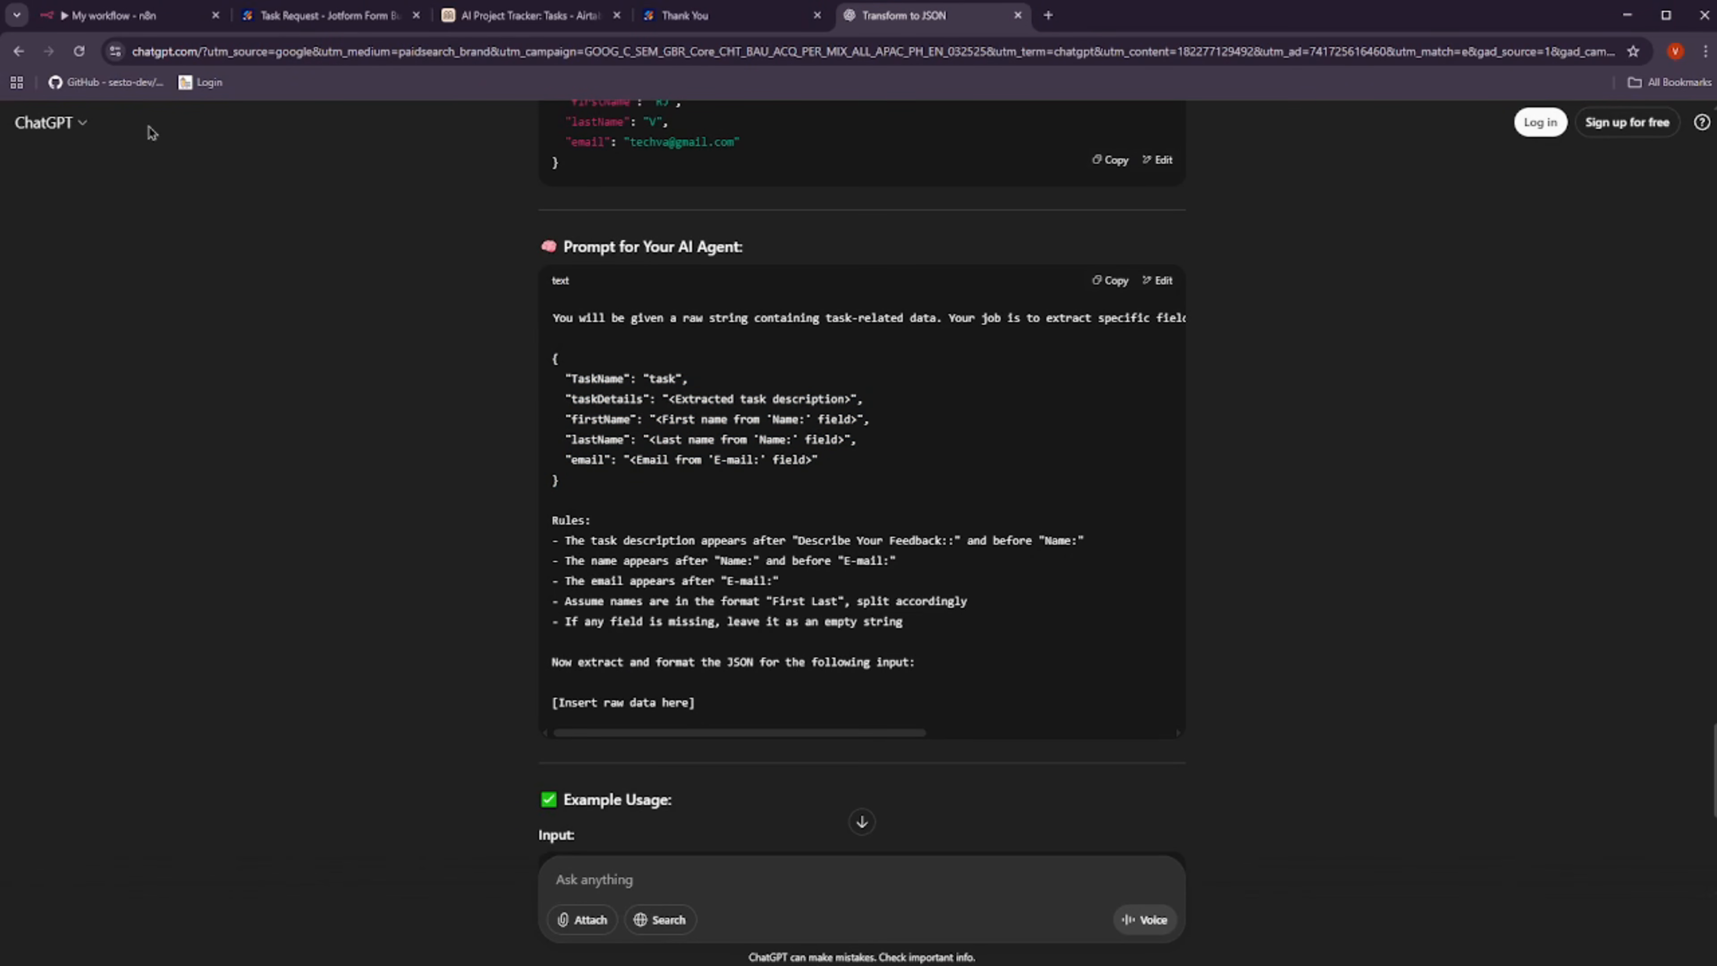
click(115, 15)
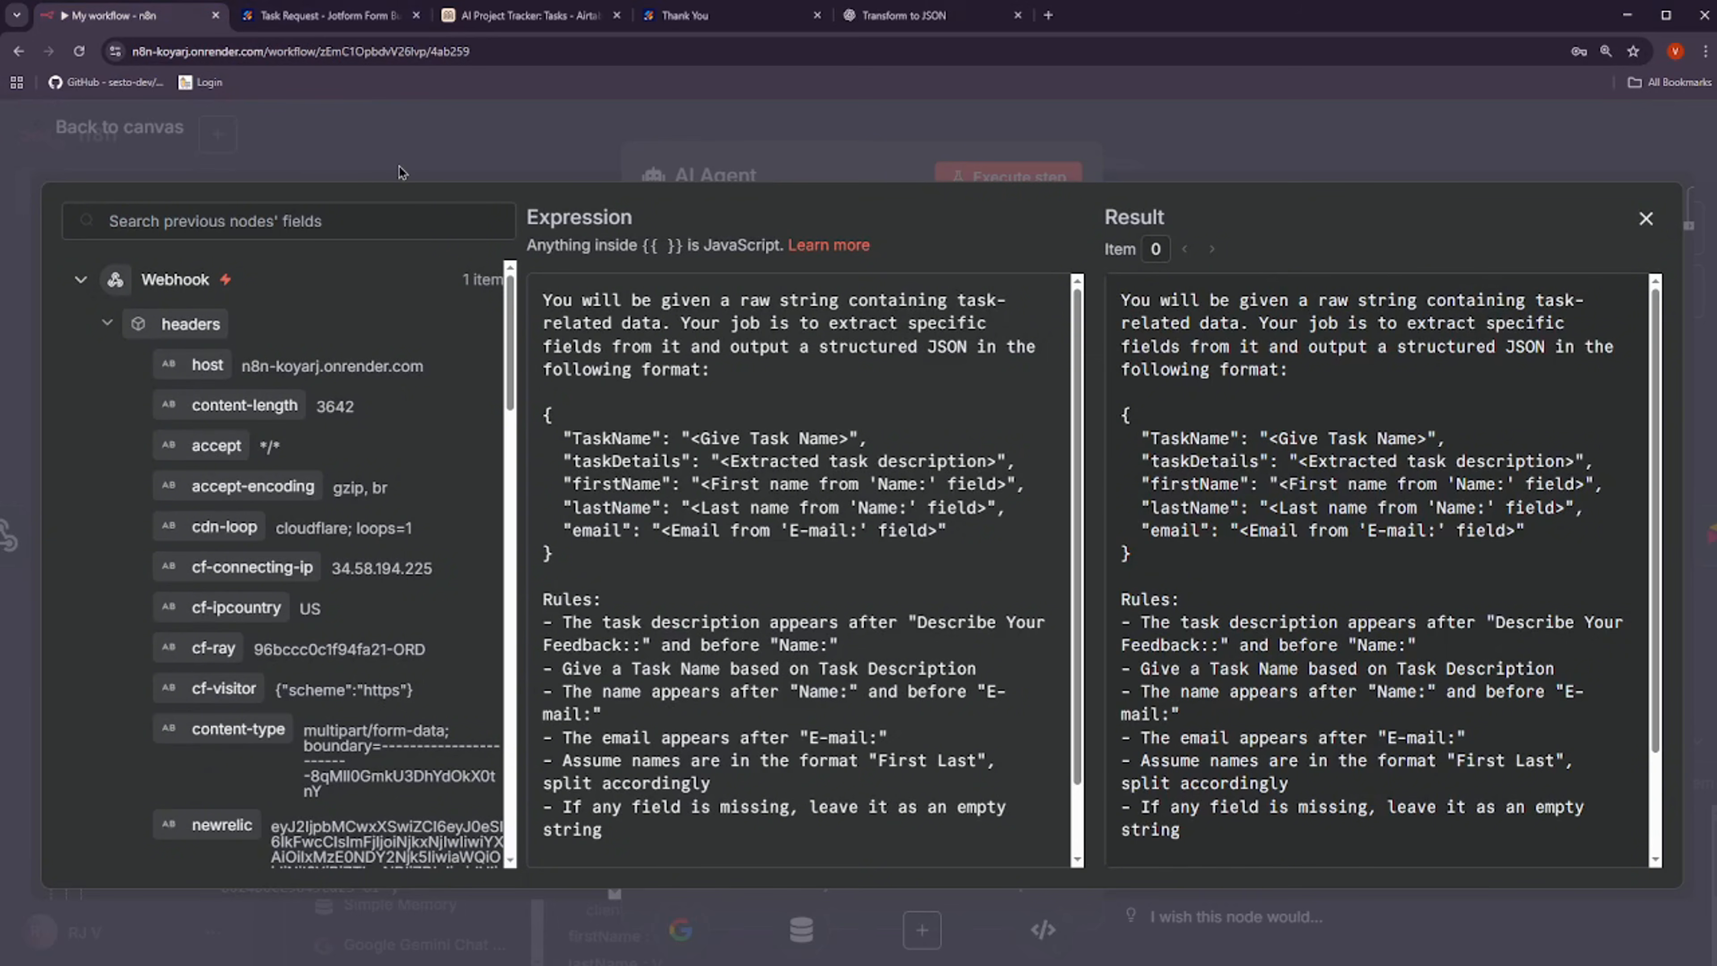